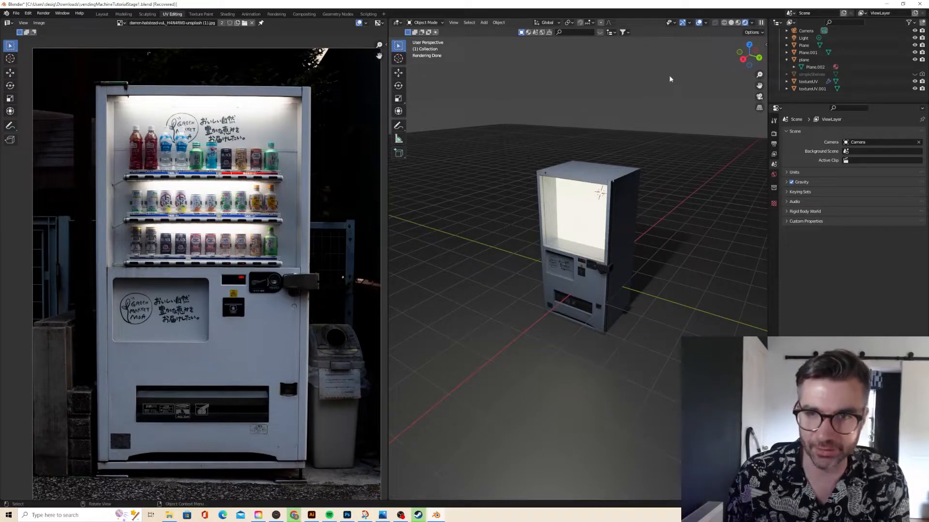
Switch the 3D viewport to material preview shading and inspect the vending machine's display compartment from several angles.
click(738, 23)
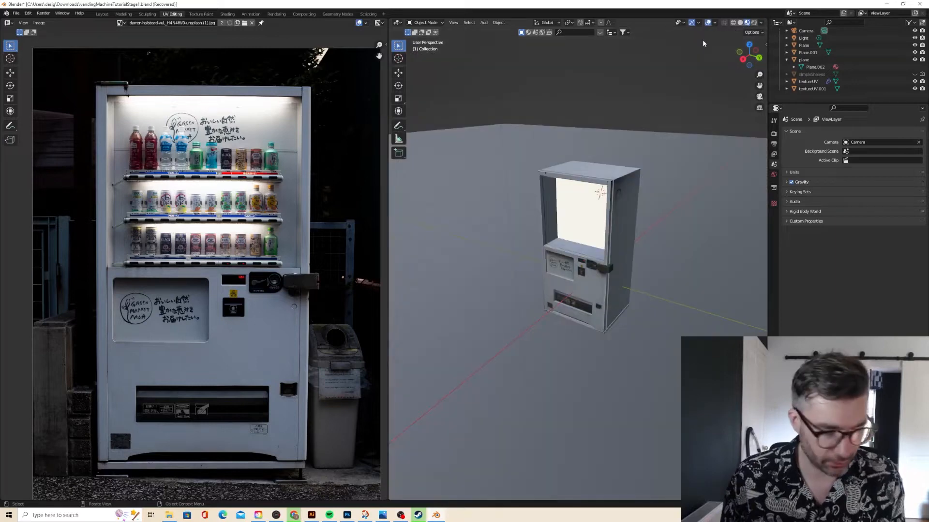
middle_drag(704, 40, 630, 108)
scroll(647, 90, up, 3)
scroll(630, 108, up, 3)
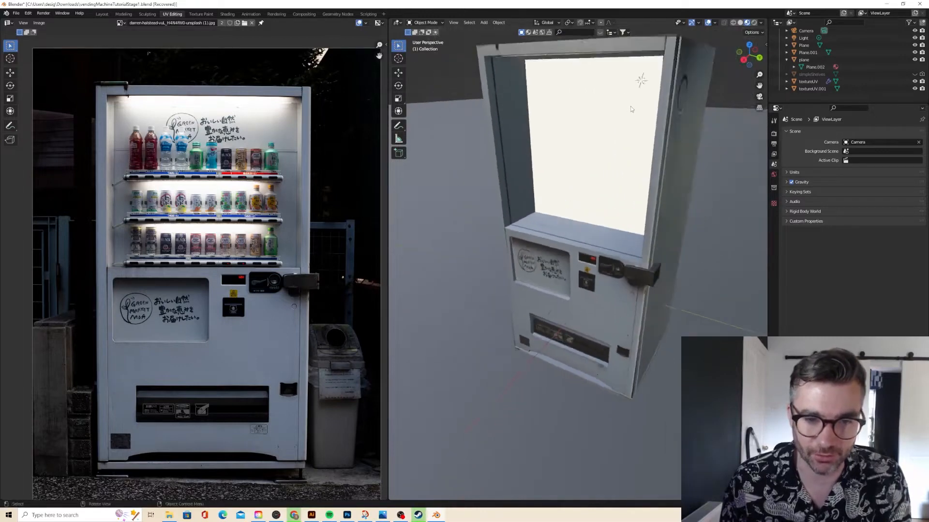
scroll(630, 107, down, 5)
middle_drag(631, 104, 691, 109)
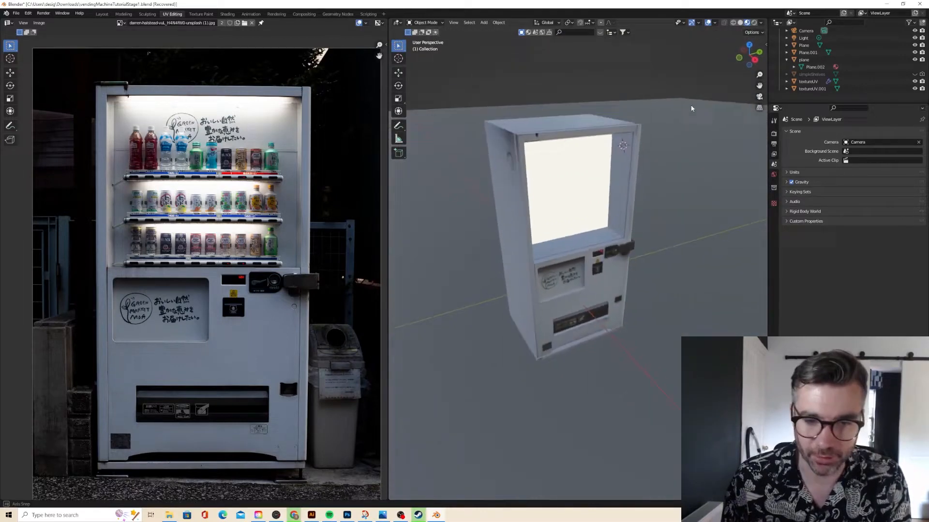
scroll(675, 106, up, 5)
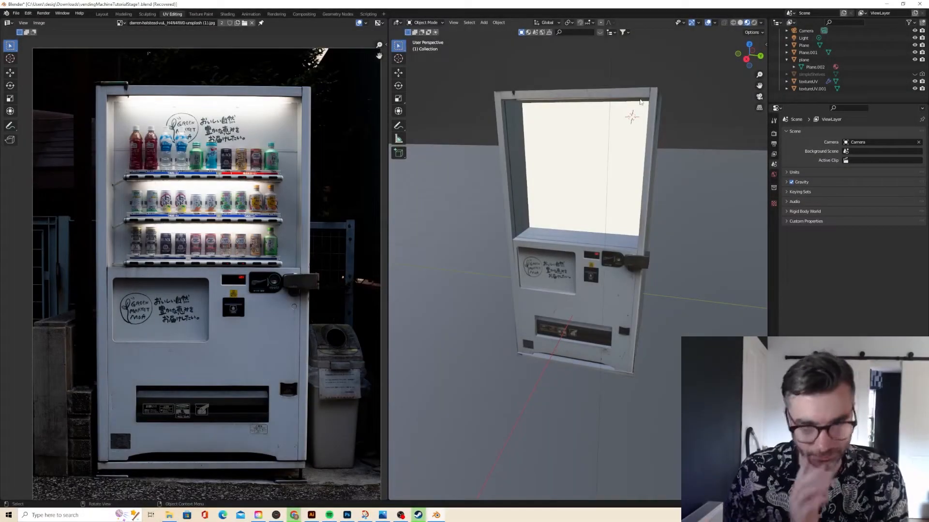
middle_drag(600, 85, 495, 77)
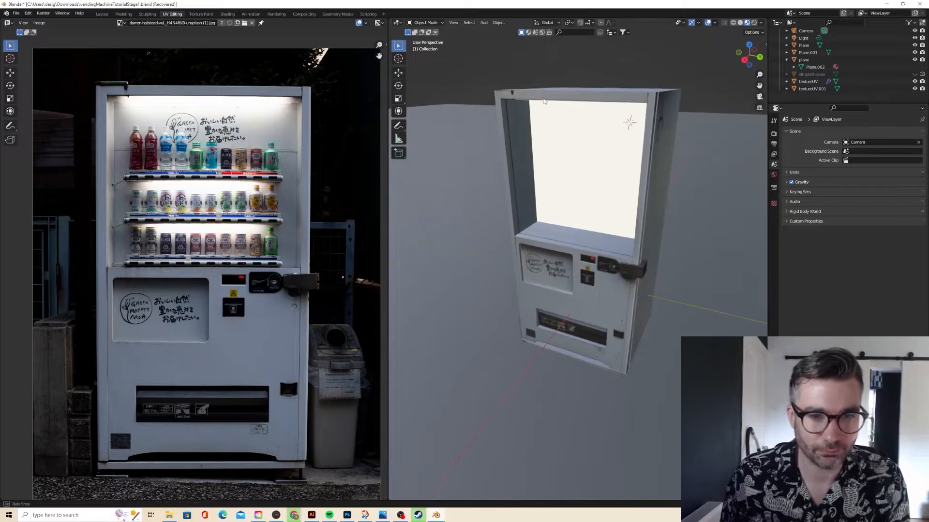
Place the 3D cursor on the lit panel inside the display compartment and return to box selection.
click(400, 59)
click(581, 162)
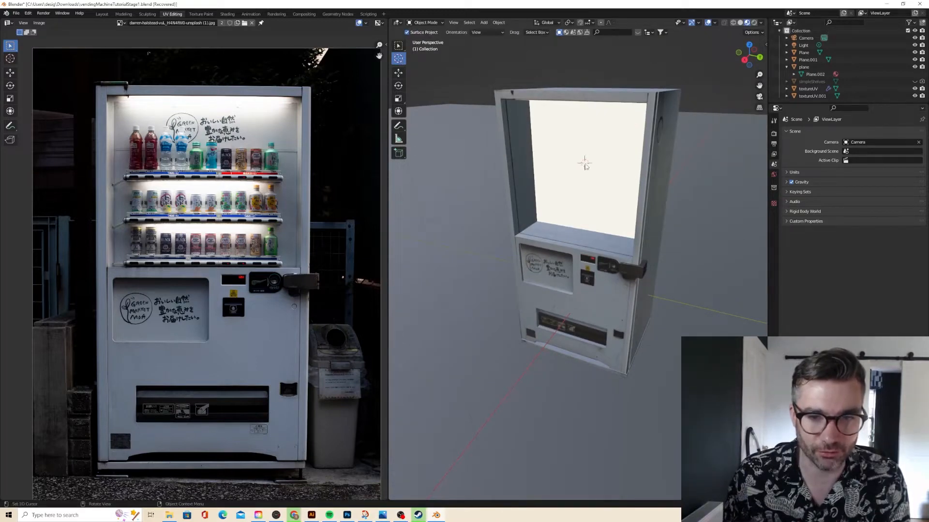
mouse_move(587, 171)
middle_down()
mouse_move(570, 171)
mouse_move(607, 163)
mouse_move(593, 163)
middle_up()
scroll(571, 171, down, 2)
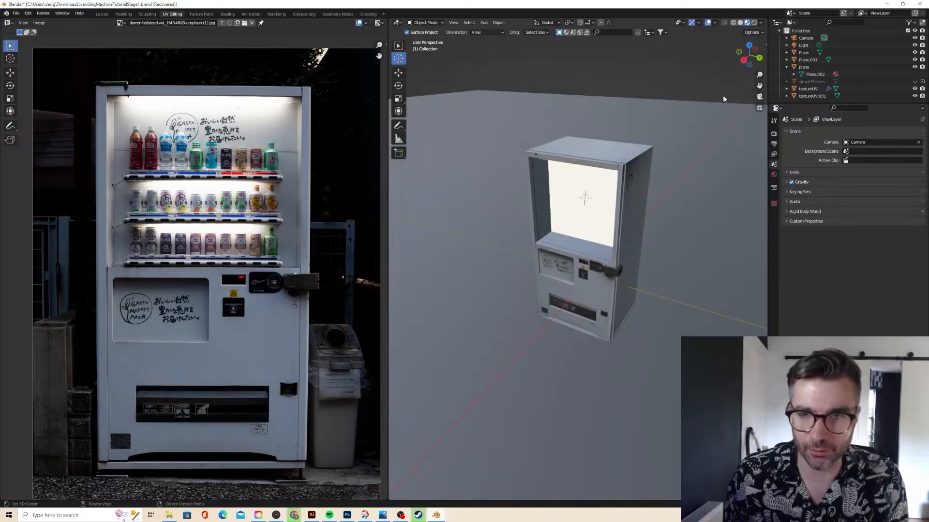
key(w)
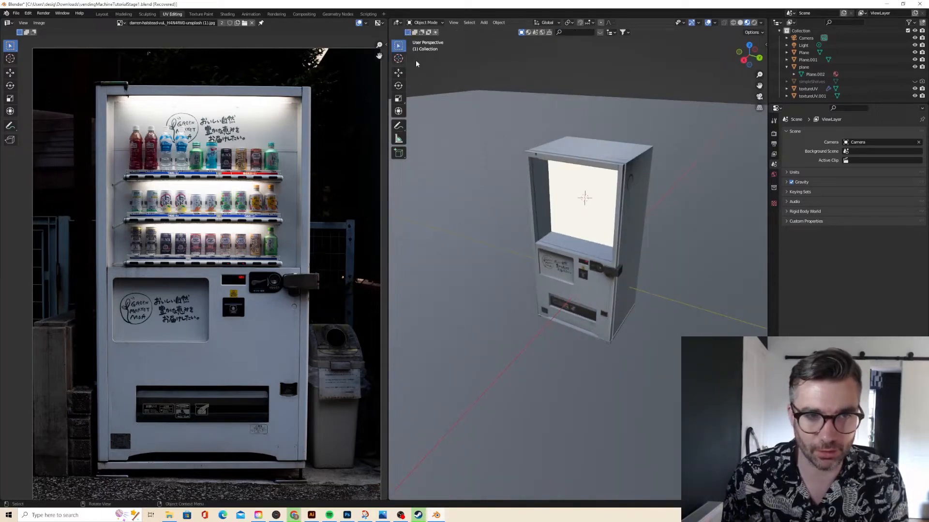
Snap the 3D cursor to the lit display panel and set that panel's origin to its geometry.
click(573, 190)
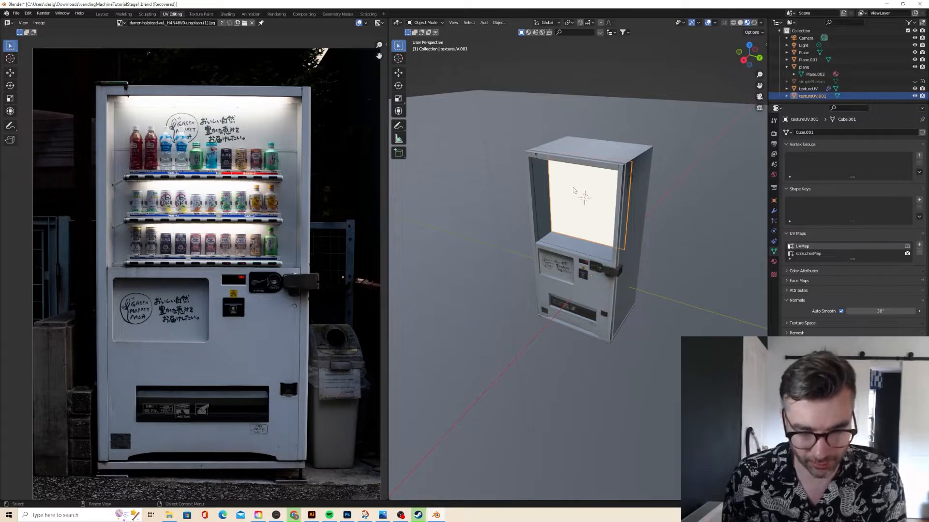
key(shift+s)
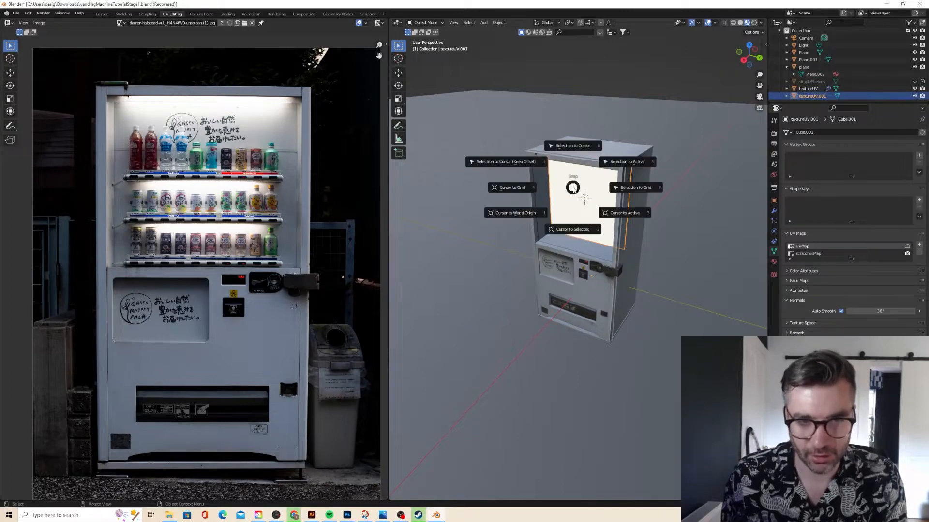
click(574, 225)
mouse_move(586, 202)
middle_down()
mouse_move(601, 198)
mouse_move(588, 193)
middle_up()
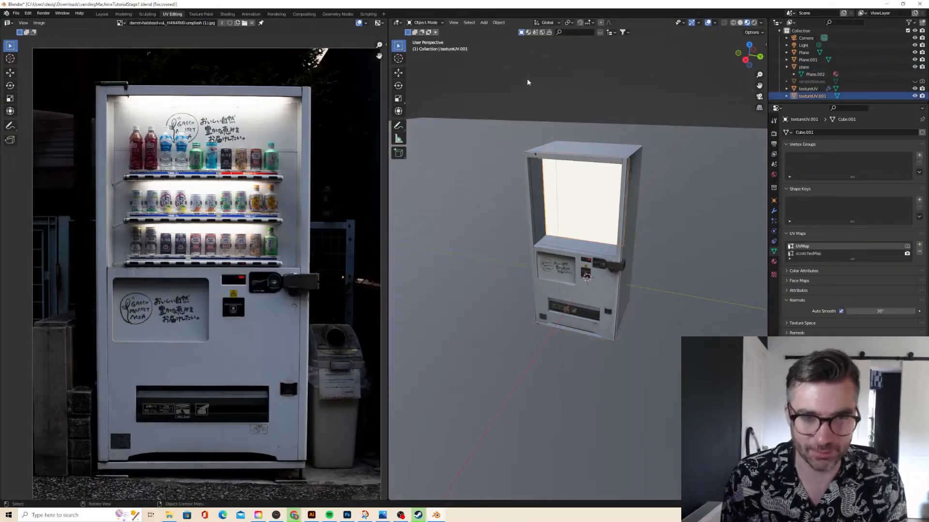
click(496, 24)
mouse_move(532, 38)
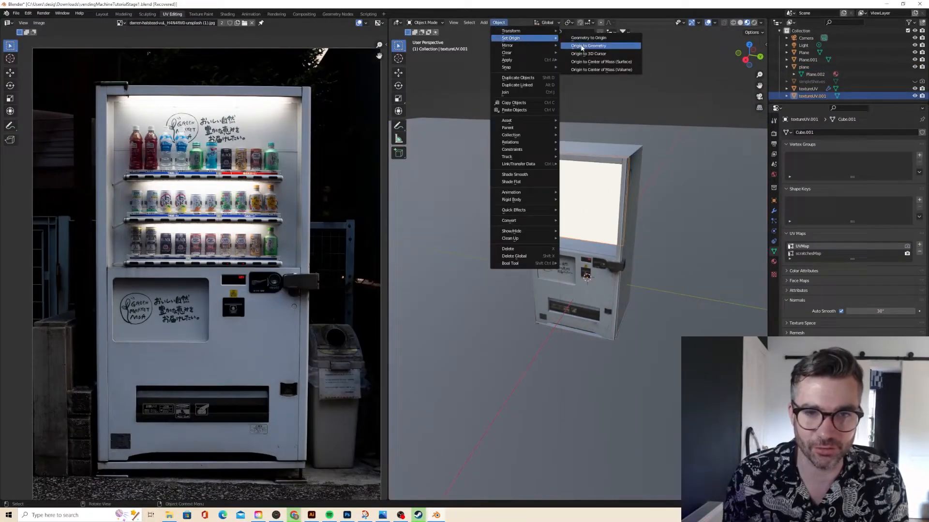
click(581, 46)
Snap the 3D cursor to the recentred panel and add a new plane there.
key(shift+a)
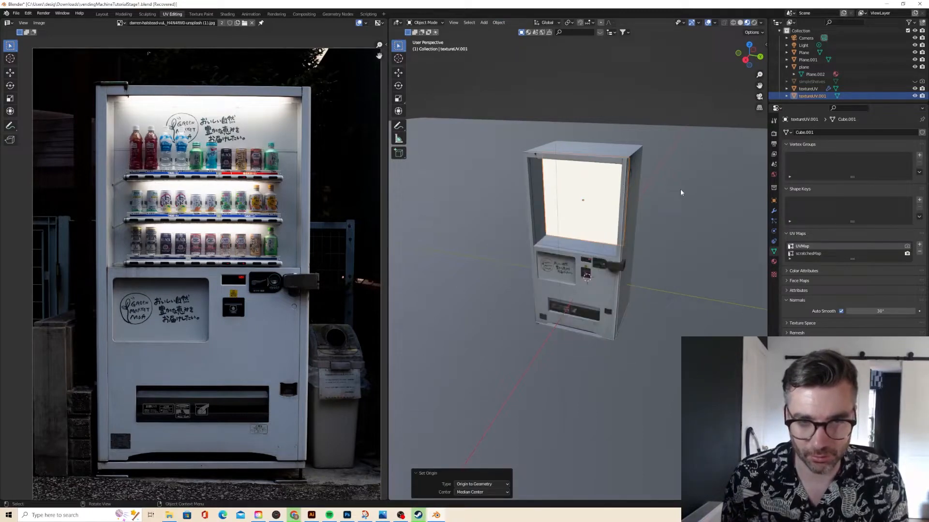
key(shift+s)
click(606, 242)
middle_drag(604, 240, 584, 243)
key(shift+a)
mouse_move(584, 242)
click(619, 245)
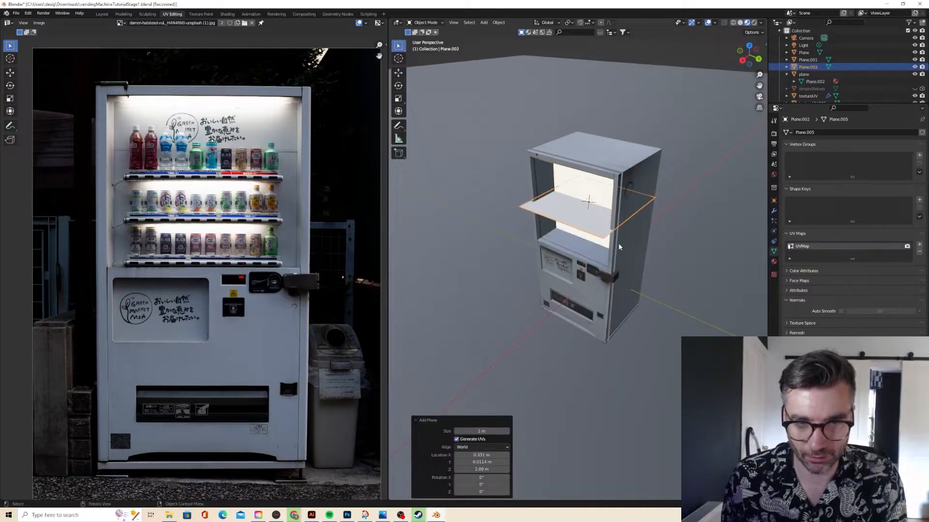
Rotate the new plane 90° about Y and move it about 0.55 m along X to the machine's front opening.
text(ry90)
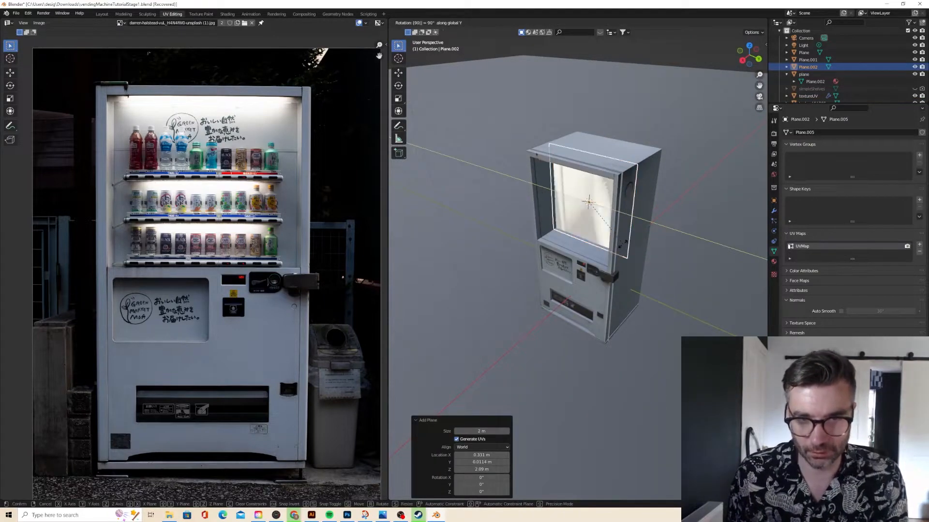
key(Return)
key(g)
key(x)
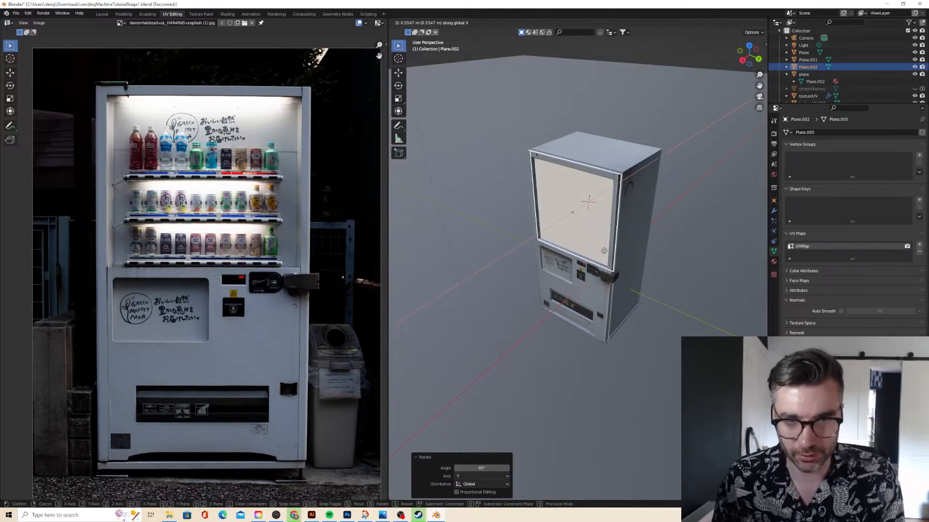
click(604, 250)
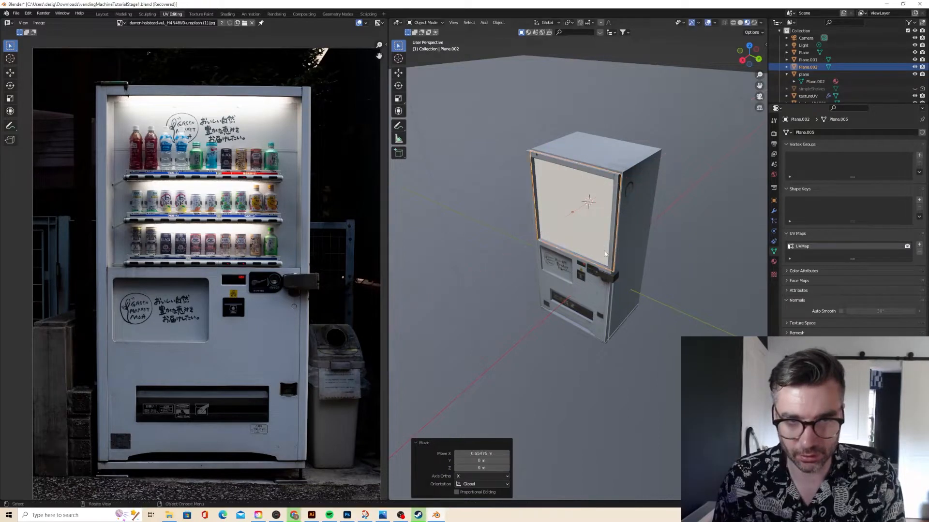
In the right orthographic view, scale the plane to about 0.956 to approach the size of the display opening.
click(756, 52)
click(751, 55)
click(751, 55)
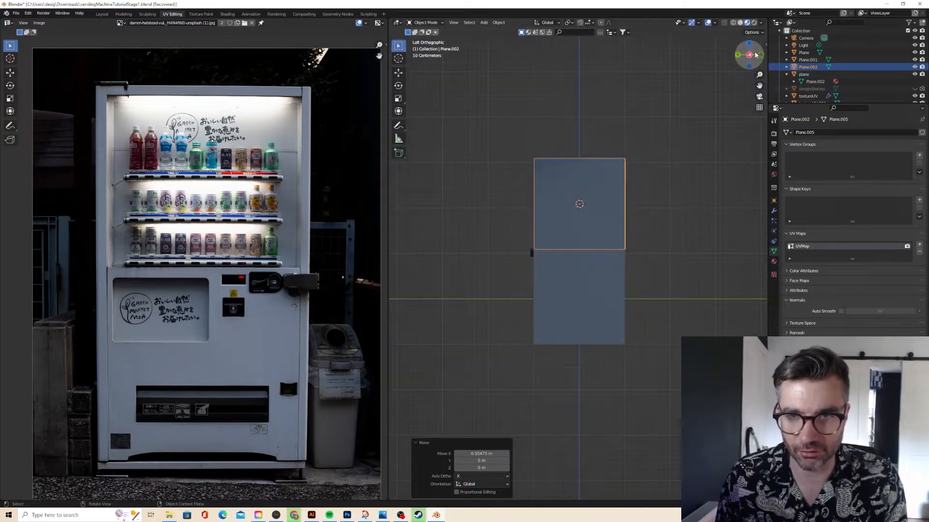
click(760, 54)
scroll(611, 146, up, 3)
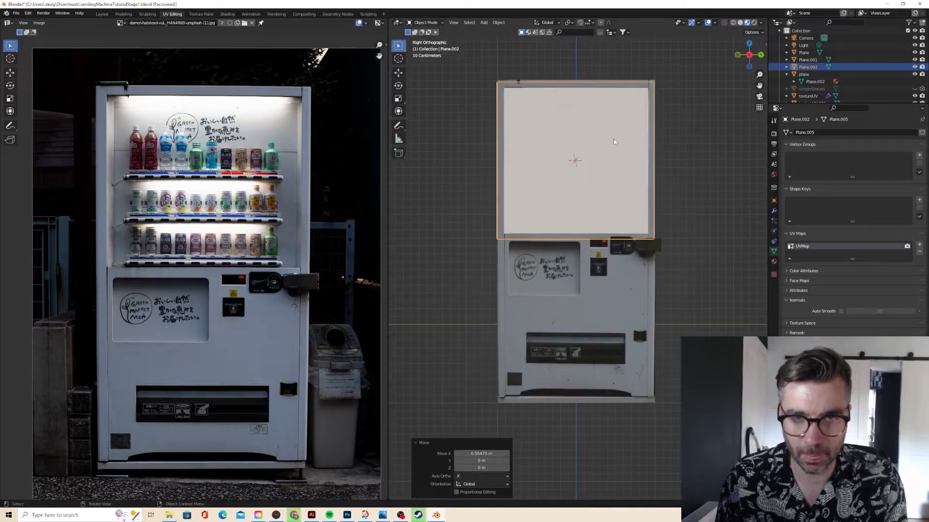
key(s)
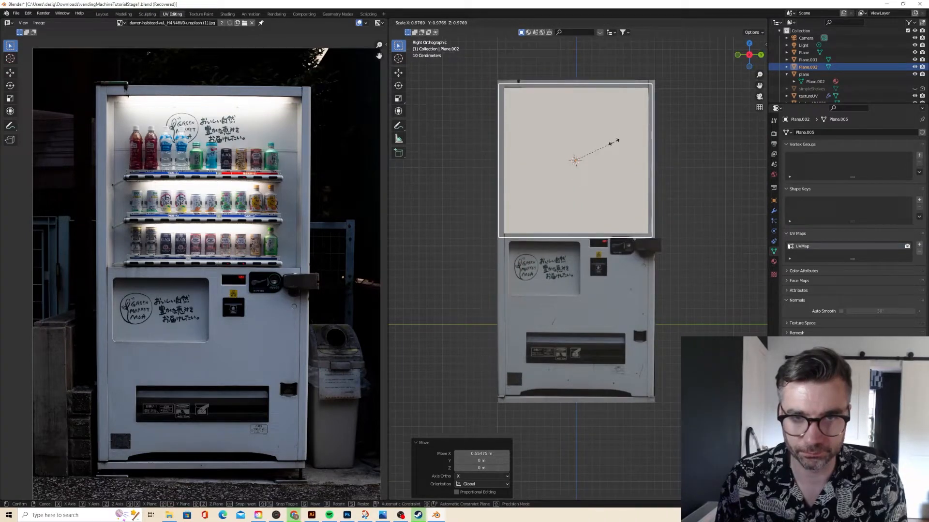
click(614, 146)
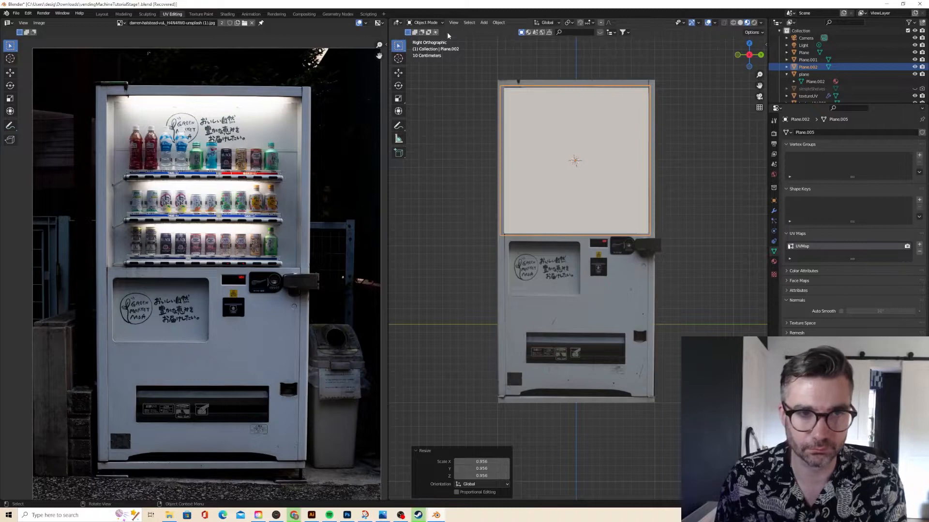
Edit the plane's mesh and move its left-hand vertices about 0.046 m along Y to the inner edge of the frame.
key(Tab)
key(Tab)
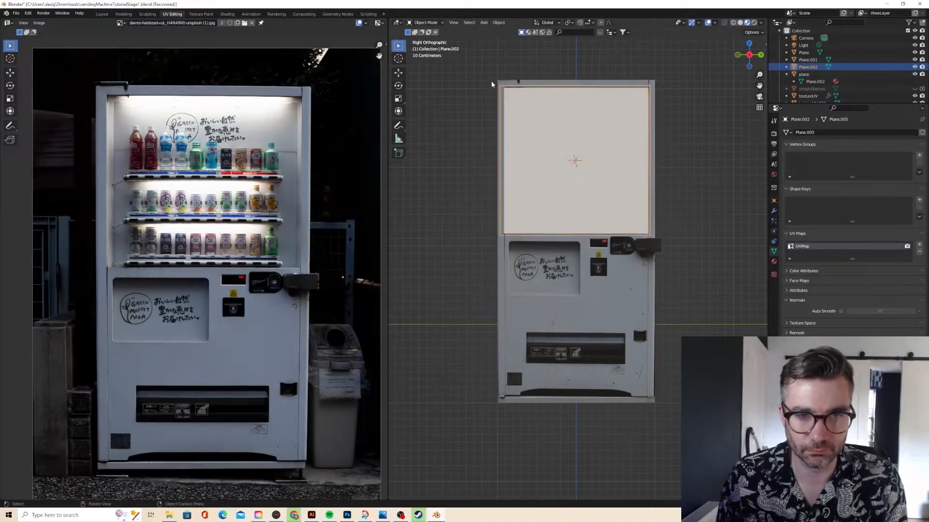
key(Tab)
drag(478, 64, 516, 252)
key(g)
key(y)
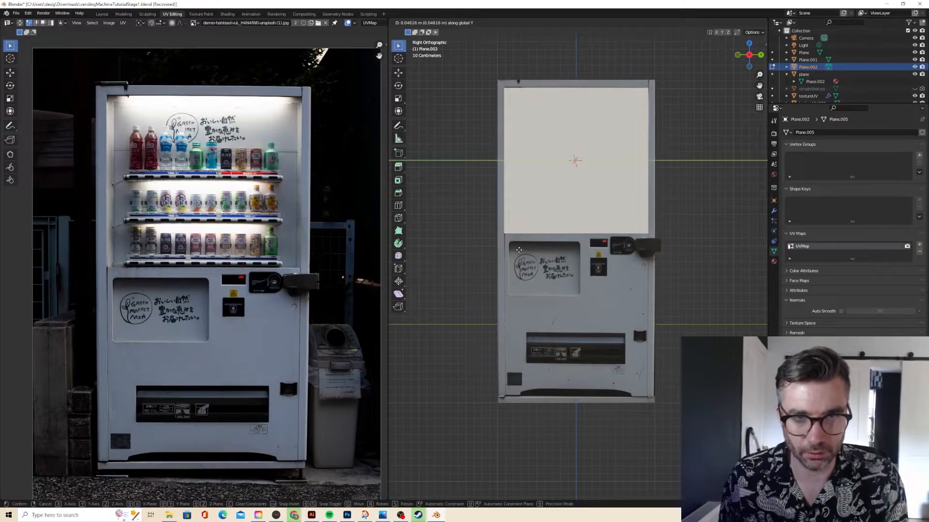
click(518, 250)
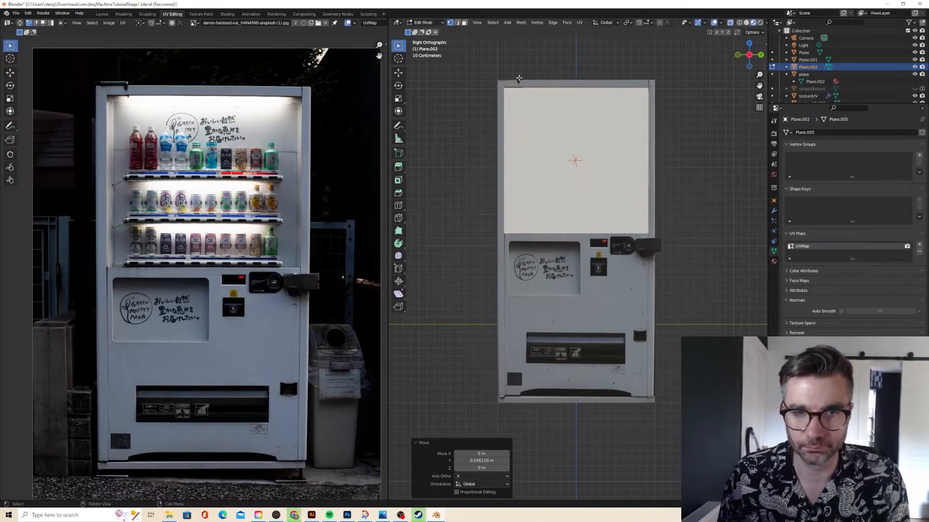
Move the plane's top and bottom edges along Z to match the display opening, and finish editing the mesh.
drag(475, 78, 688, 98)
key(g)
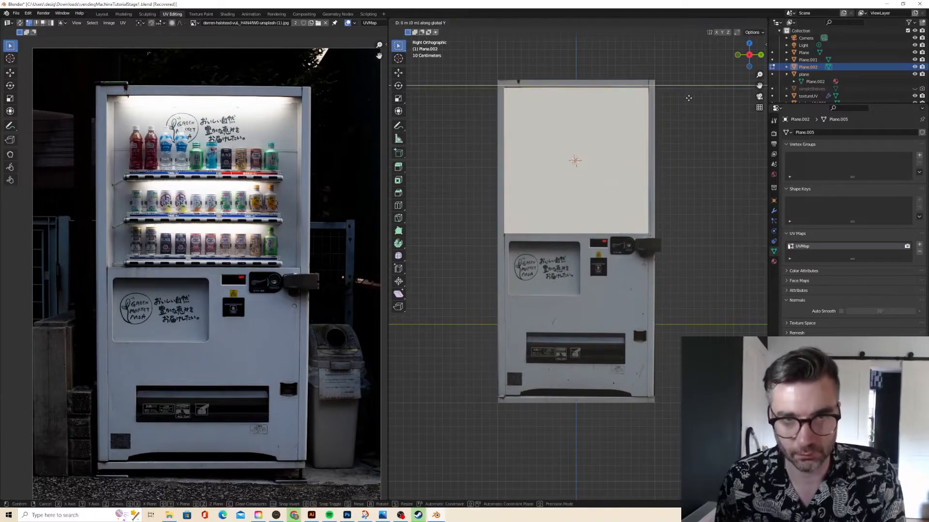
key(z)
click(682, 103)
drag(486, 211, 666, 252)
key(g)
key(z)
click(671, 252)
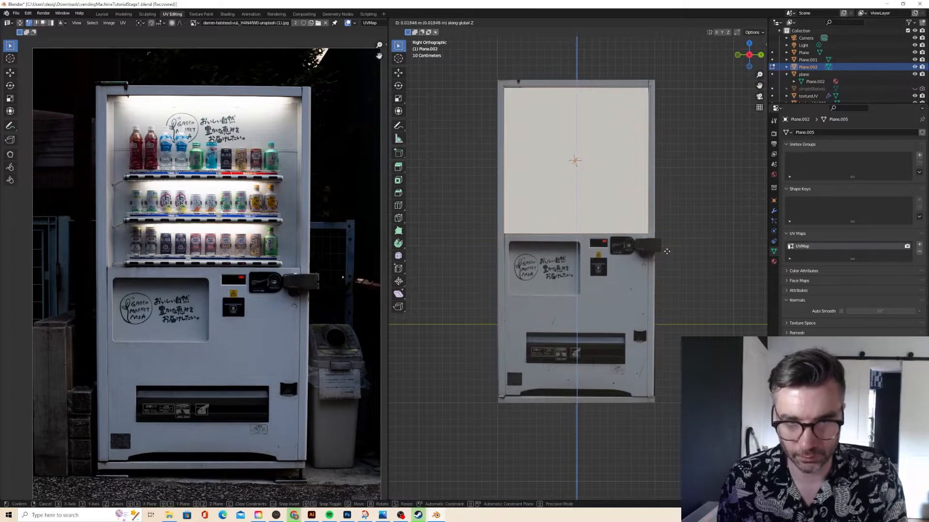
key(Tab)
Assign the existing vendingMachine material to the plane.
click(773, 261)
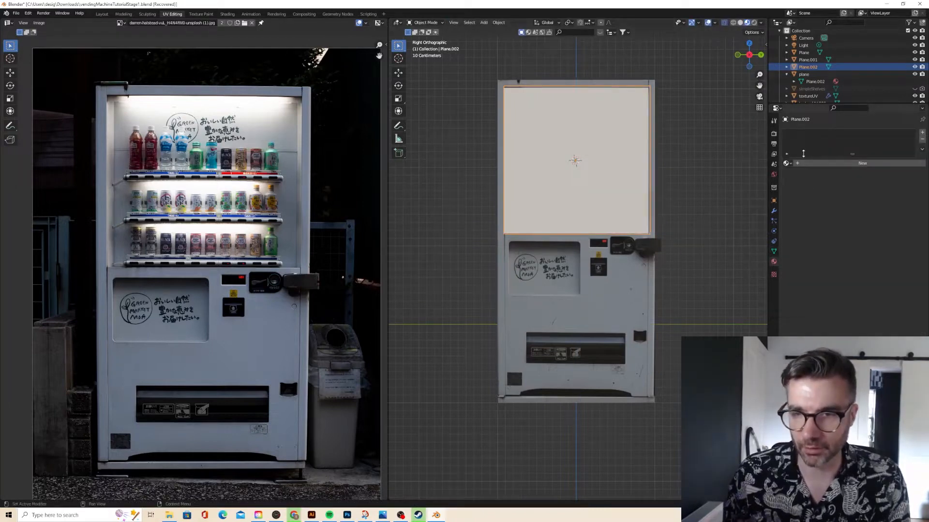
click(787, 163)
click(822, 190)
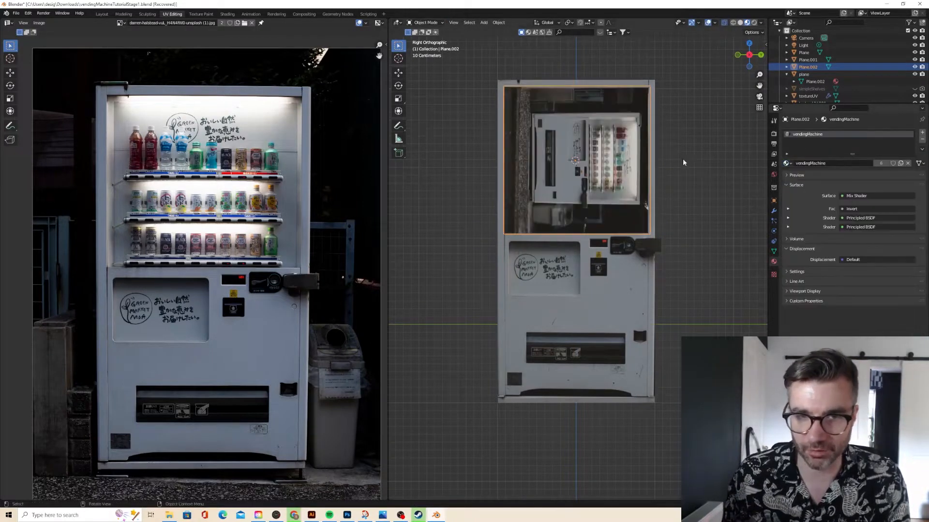
Try unwrapping the plane's face with Cube Projection.
middle_drag(682, 159, 675, 161)
key(Tab)
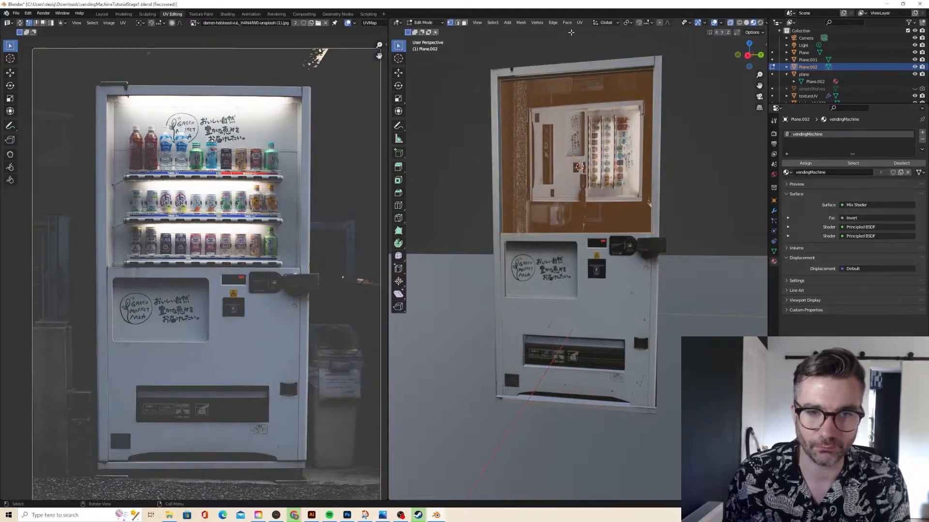
click(578, 23)
click(600, 60)
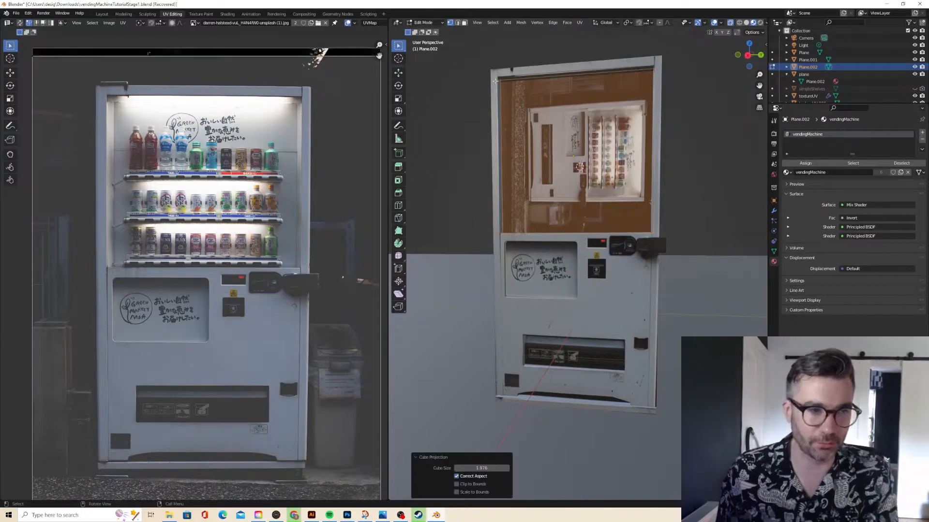
Apply all transforms to the plane and unwrap its face again with Cube Projection.
key(Tab)
key(ctrl+a)
click(535, 117)
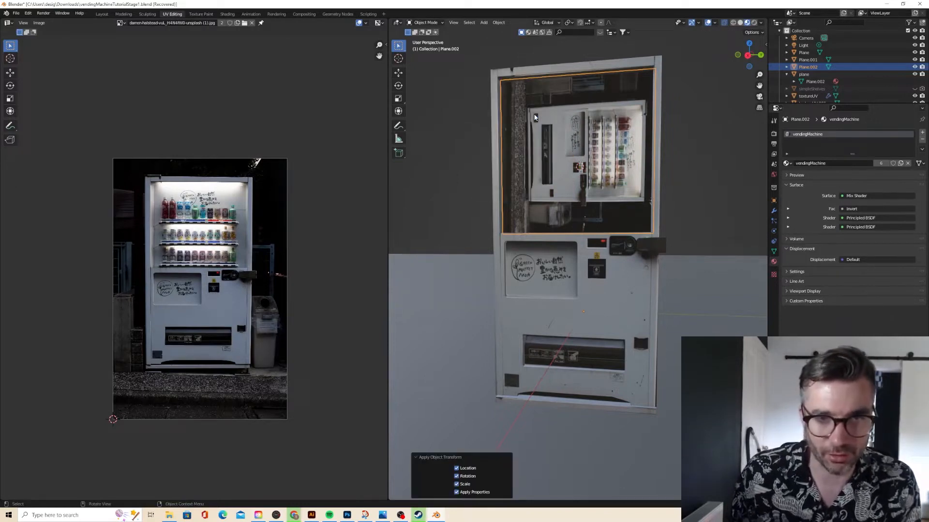
key(Tab)
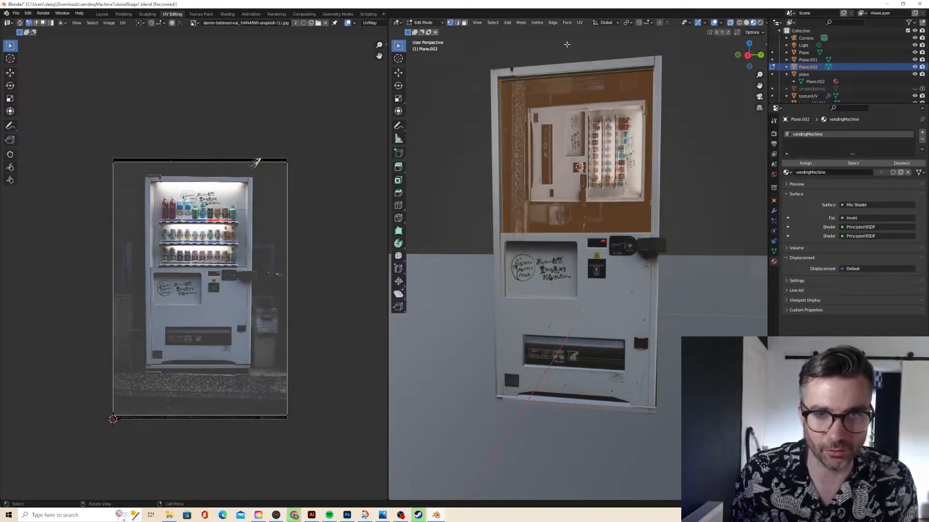
click(579, 23)
click(598, 62)
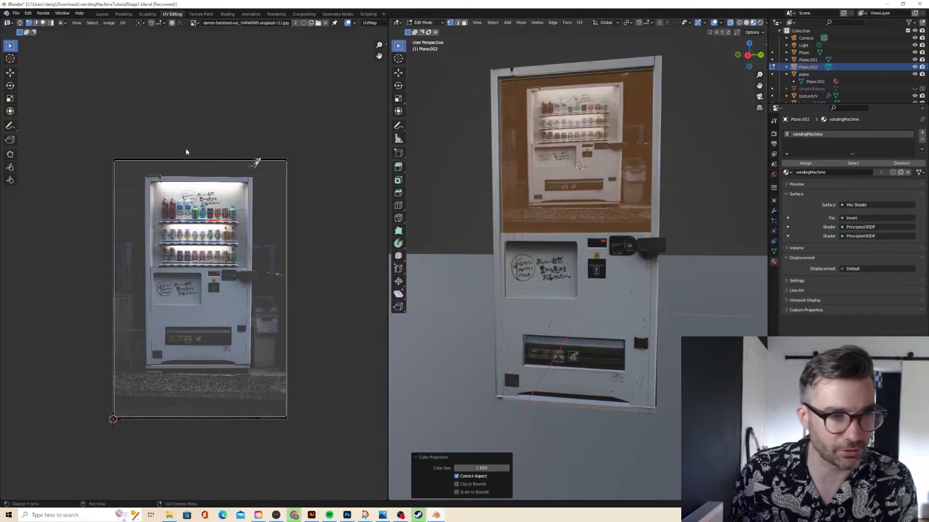
Select the plane's whole UV island and scale it down to roughly the machine's width in the reference photo.
drag(97, 148, 308, 454)
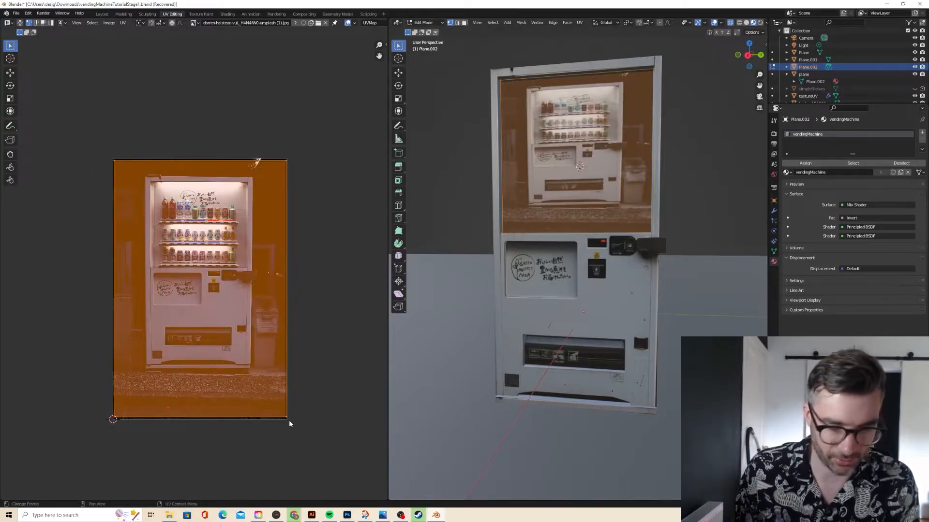
key(s)
click(252, 359)
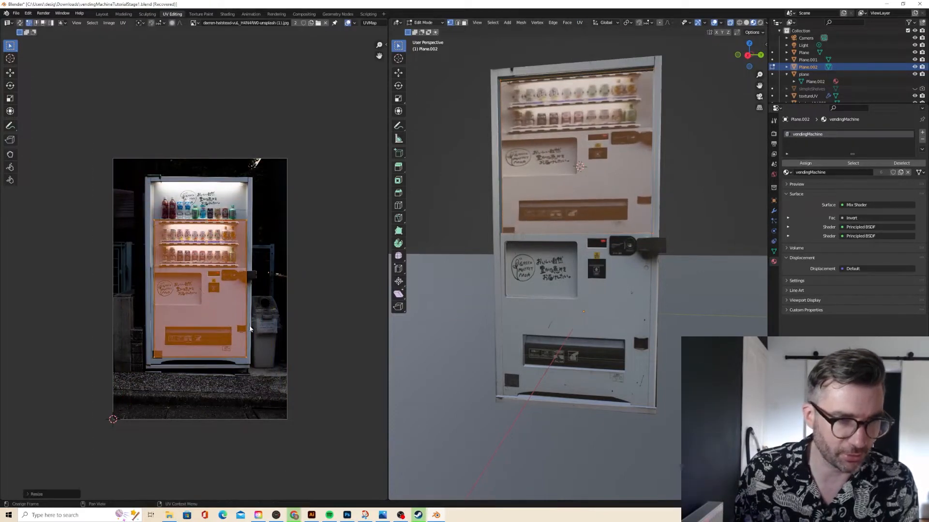
Reposition and resize the plane's UV island over the lit drinks display of the vending machine in the photo.
key(g)
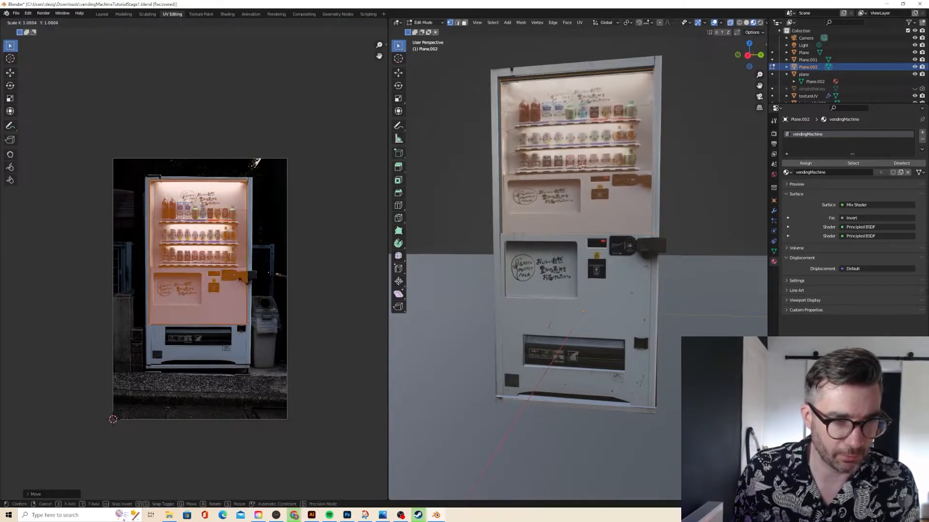
click(245, 283)
key(s)
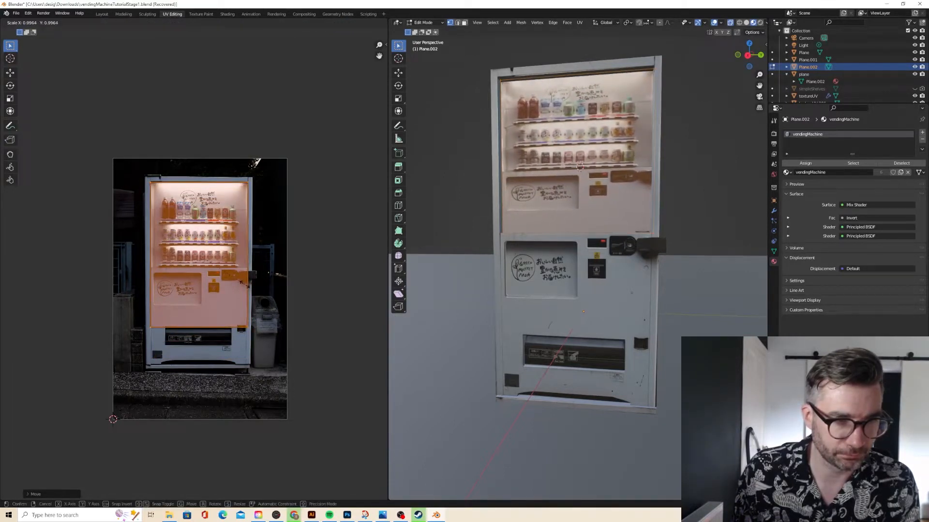
click(243, 287)
key(g)
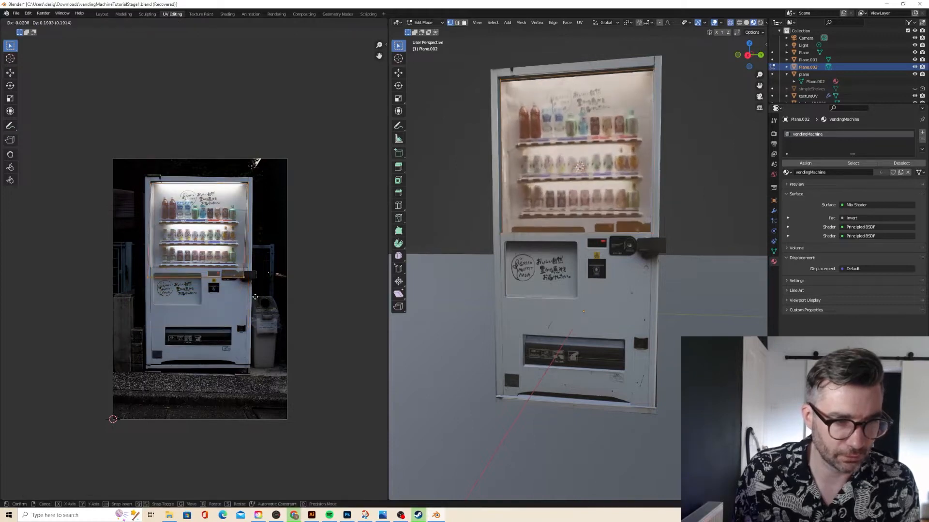
click(257, 293)
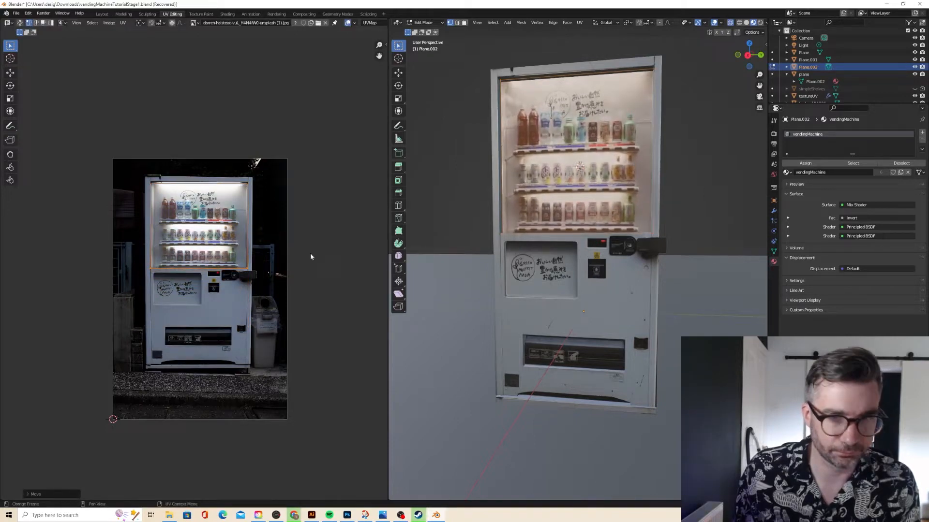
Fine-tune the bottom and top edges of the UV island to match the borders of the display window in the photo.
scroll(244, 208, up, 4)
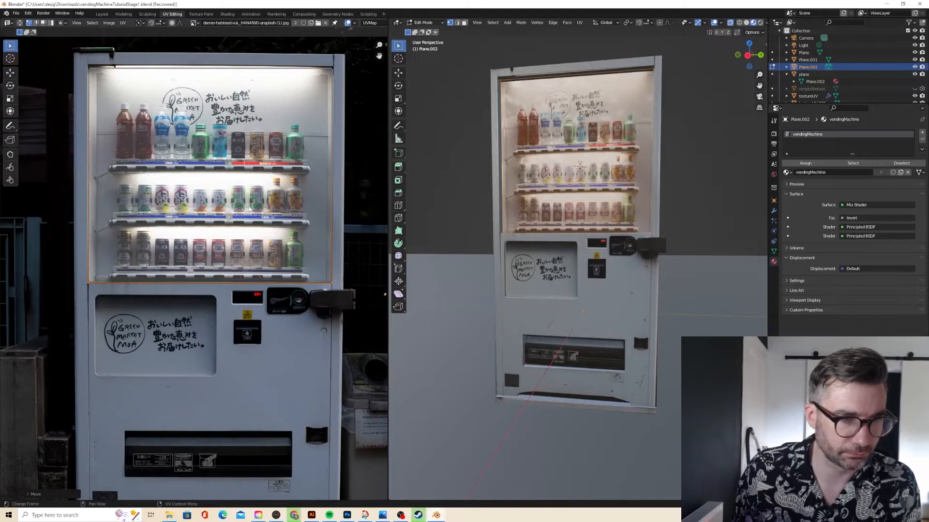
drag(72, 54, 339, 307)
key(g)
click(108, 277)
key(g)
click(340, 308)
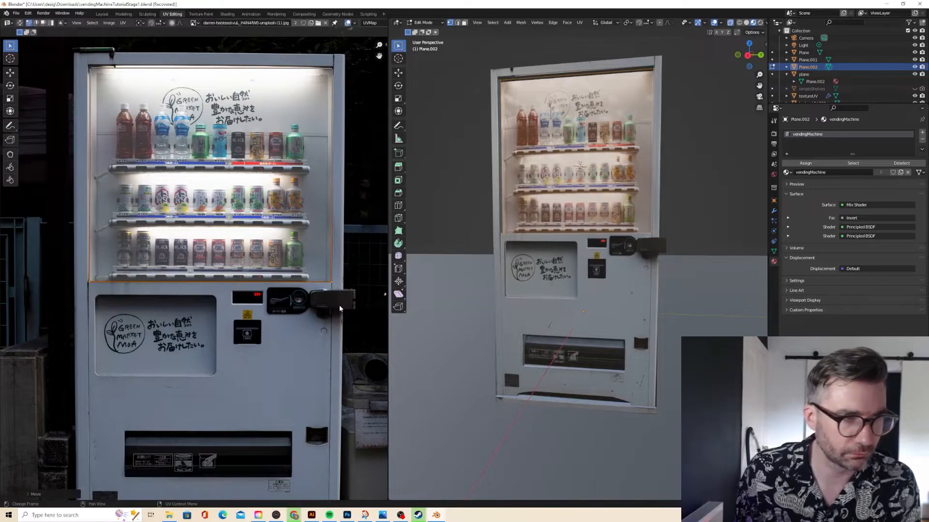
drag(67, 63, 349, 96)
key(g)
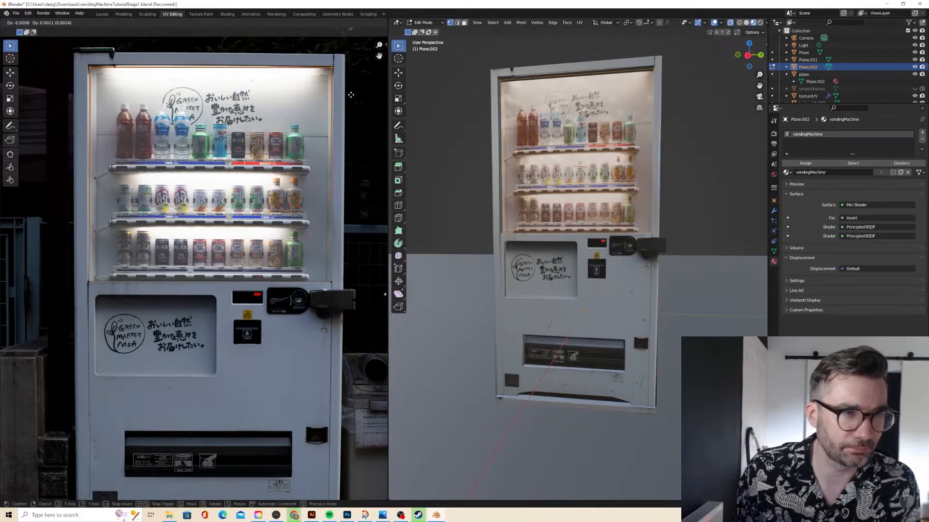
click(351, 98)
In Object Mode, move the display plane back along the X axis about 0.48 m into the machine and deselect it.
key(Tab)
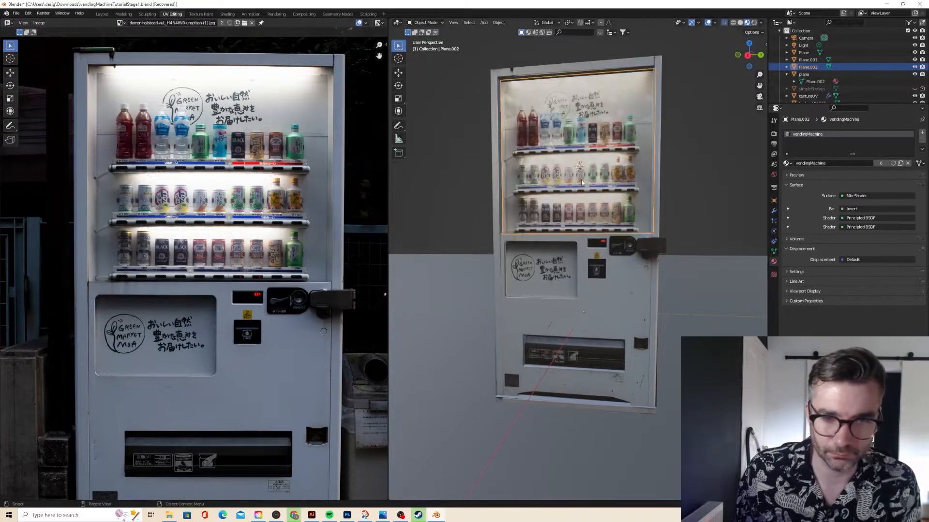
middle_drag(591, 178, 536, 189)
scroll(537, 188, down, 3)
middle_drag(488, 133, 475, 144)
scroll(475, 143, down, 2)
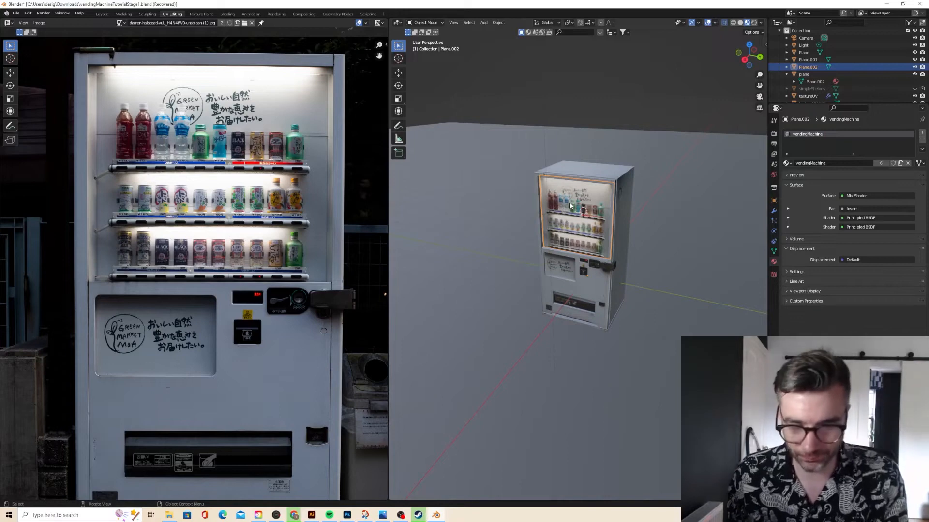
key(g)
key(x)
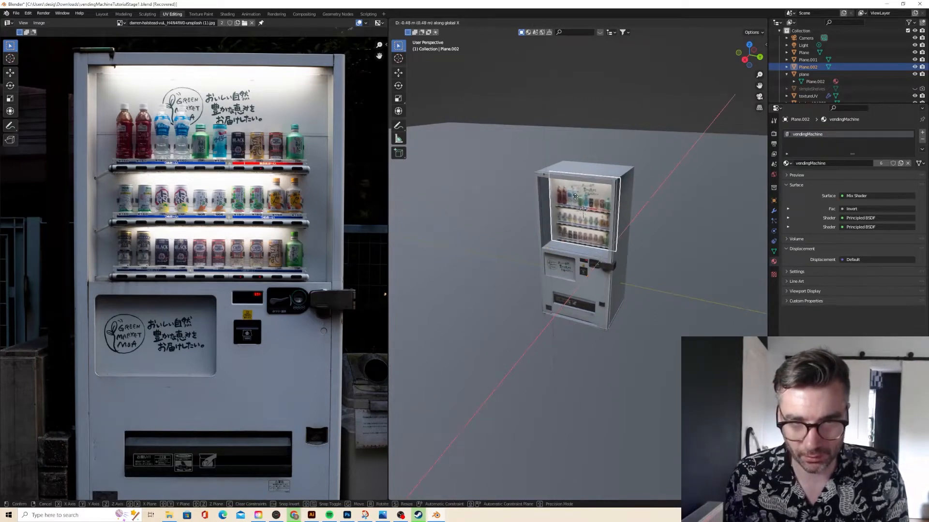
click(574, 196)
click(529, 118)
Examine the recessed drinks display in Rendered shading and in Material Preview from several angles.
middle_drag(529, 117, 574, 146)
scroll(534, 132, up, 3)
scroll(544, 141, down, 1)
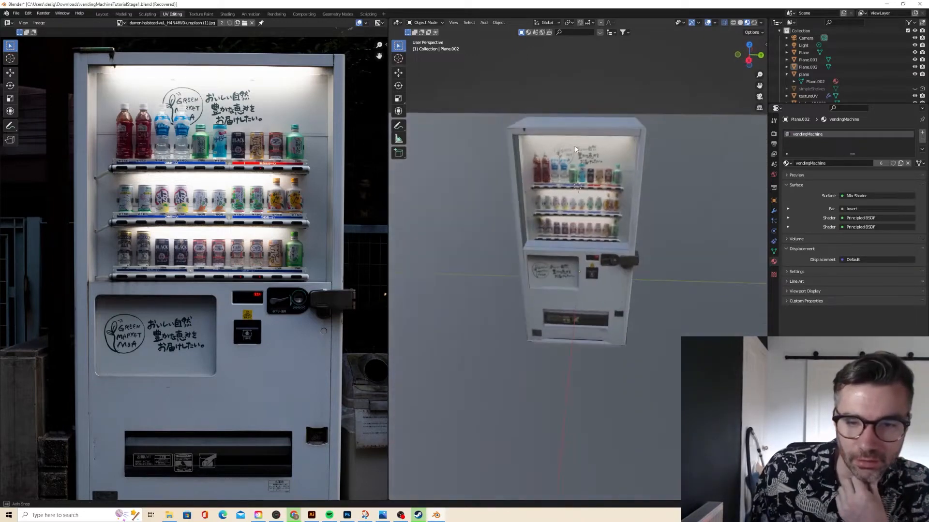
click(754, 24)
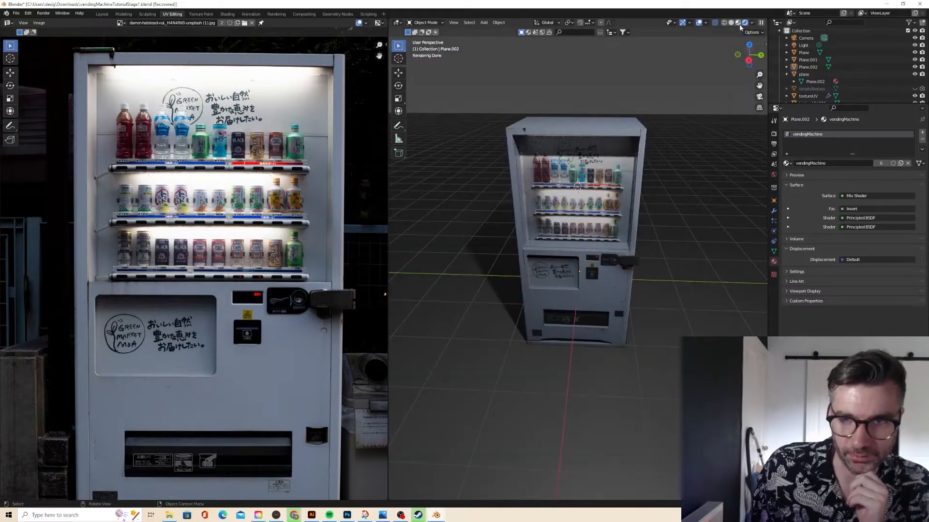
click(738, 23)
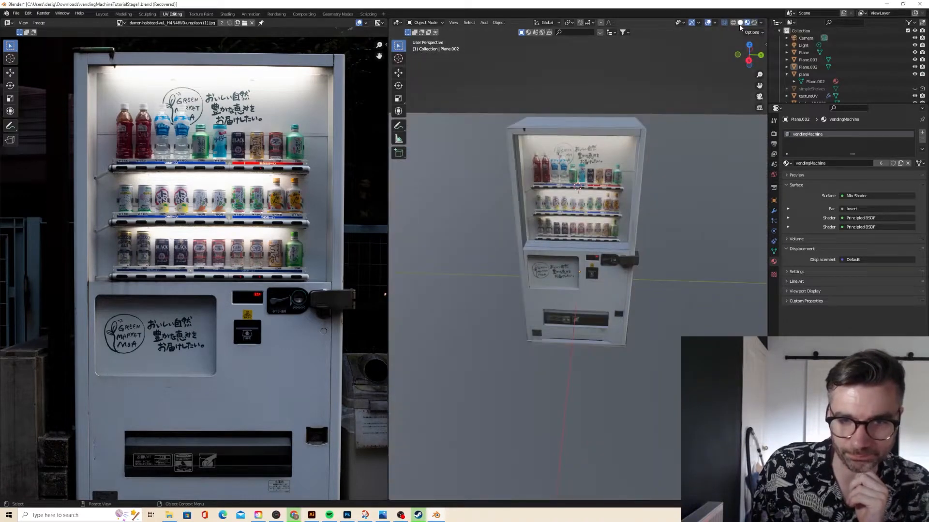
mouse_move(672, 82)
middle_down()
mouse_move(639, 89)
mouse_move(667, 120)
mouse_move(597, 125)
mouse_move(601, 111)
mouse_move(681, 121)
mouse_move(598, 130)
mouse_move(566, 150)
mouse_move(575, 148)
middle_up()
scroll(633, 88, up, 4)
scroll(631, 105, down, 2)
scroll(649, 119, down, 3)
scroll(680, 120, up, 3)
In the right orthographic view, cut a horizontal edge loop across the display plane at the upper edge of the top shelf.
click(598, 147)
scroll(588, 148, up, 1)
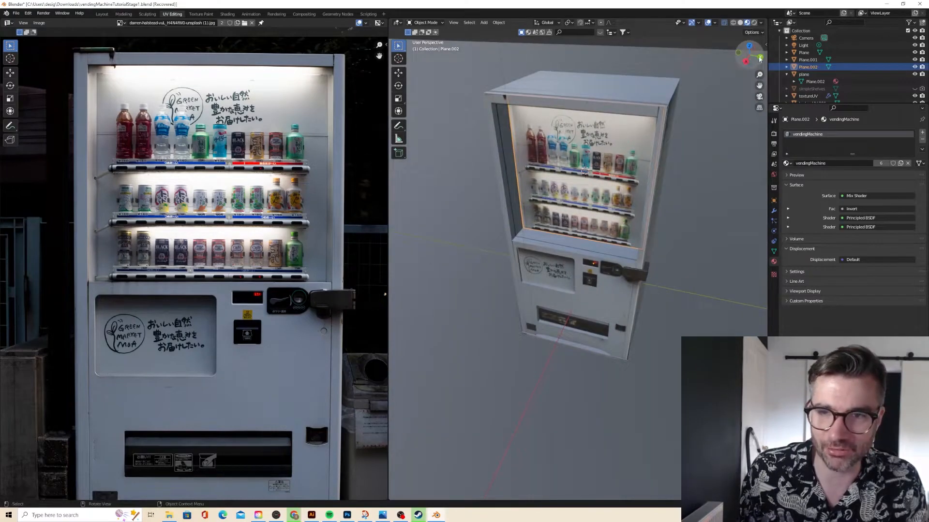
click(759, 58)
scroll(637, 123, up, 3)
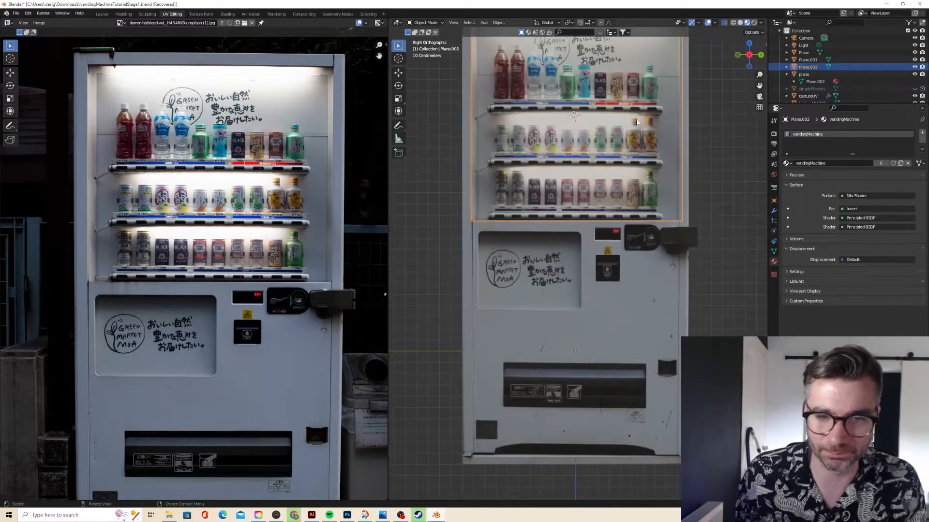
shift+middle_drag(676, 45, 672, 104)
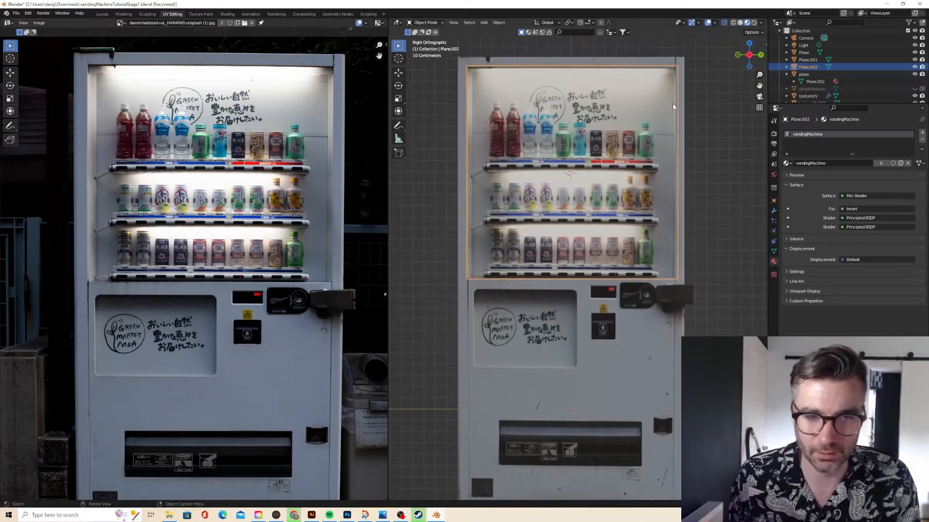
key(Tab)
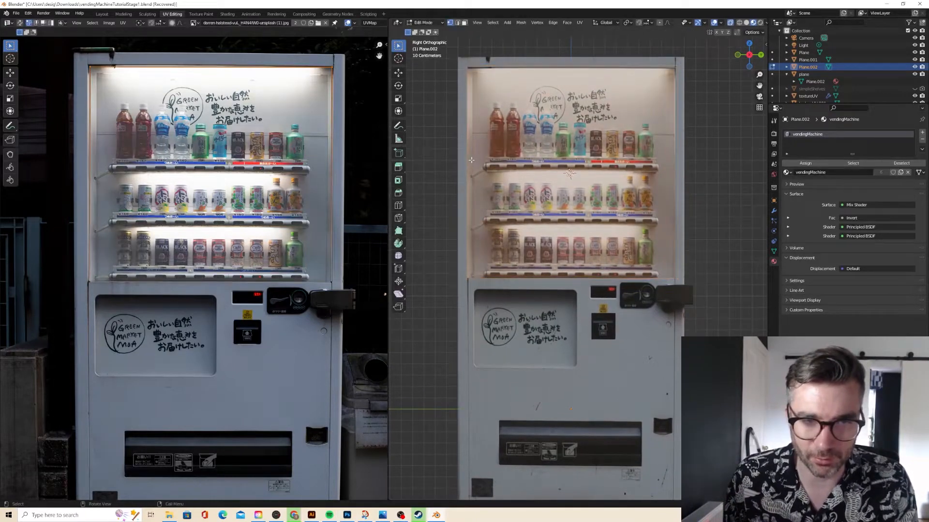
key(ctrl+r)
click(469, 159)
click(469, 145)
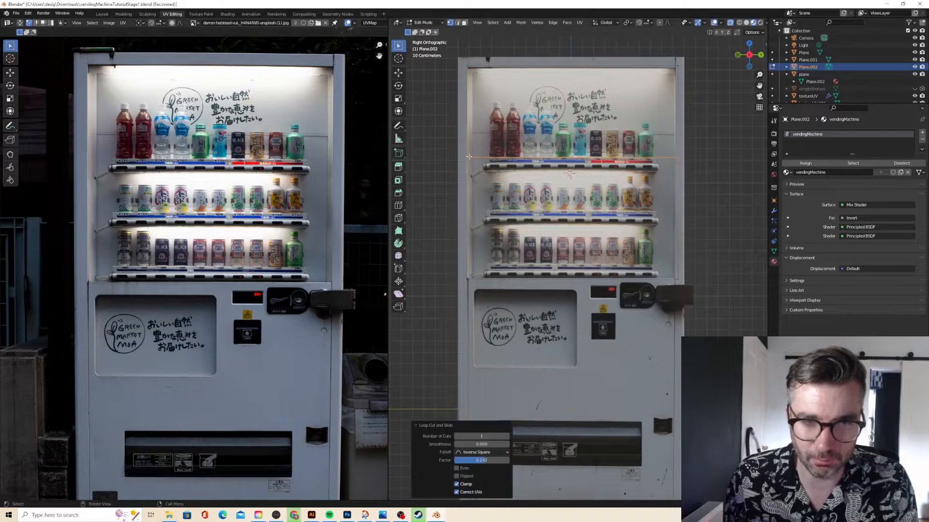
Cut horizontal edge loops along the lower edge of the top shelf and midway between that shelf's two edges.
key(g)
key(g)
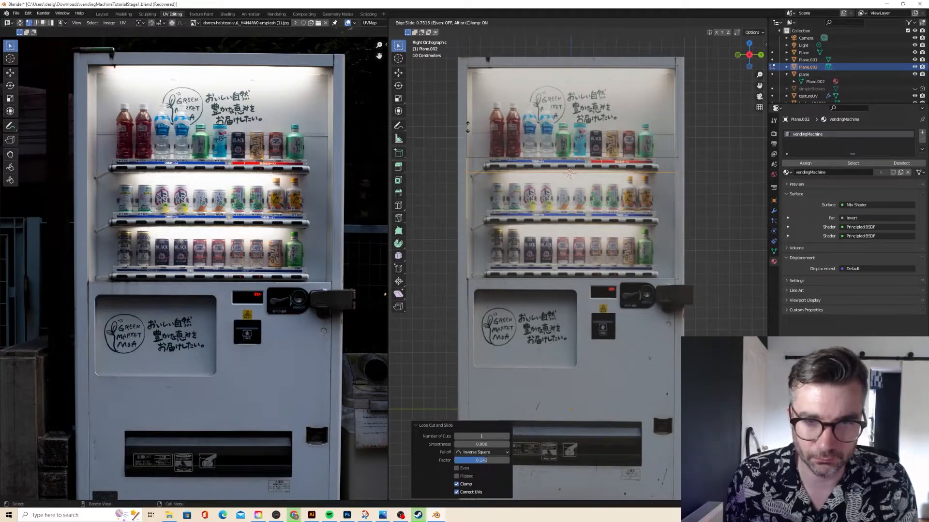
click(467, 126)
key(ctrl+r)
click(463, 163)
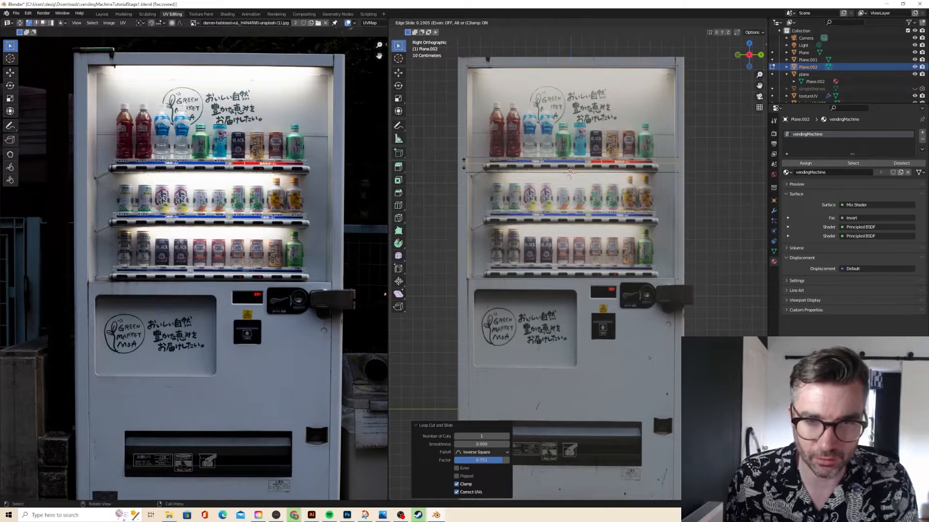
click(463, 163)
key(ctrl+r)
click(476, 173)
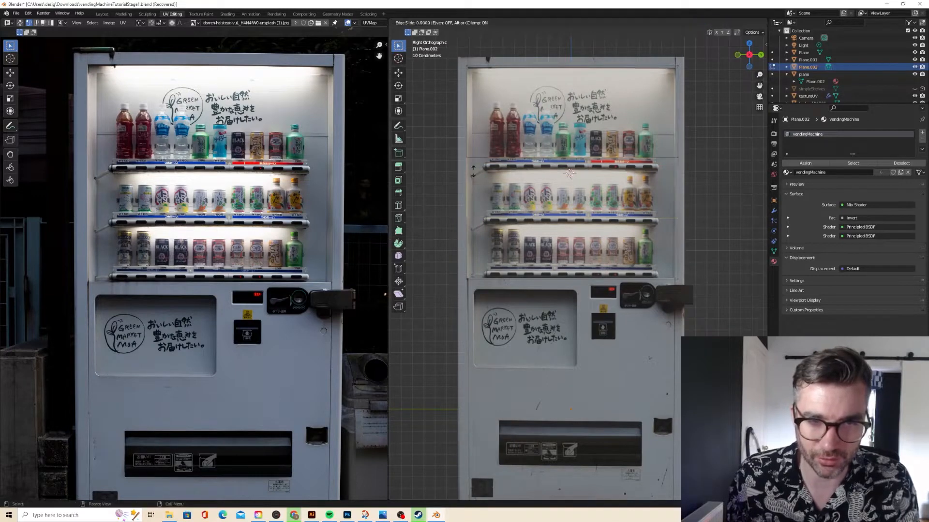
click(461, 127)
key(ctrl+r)
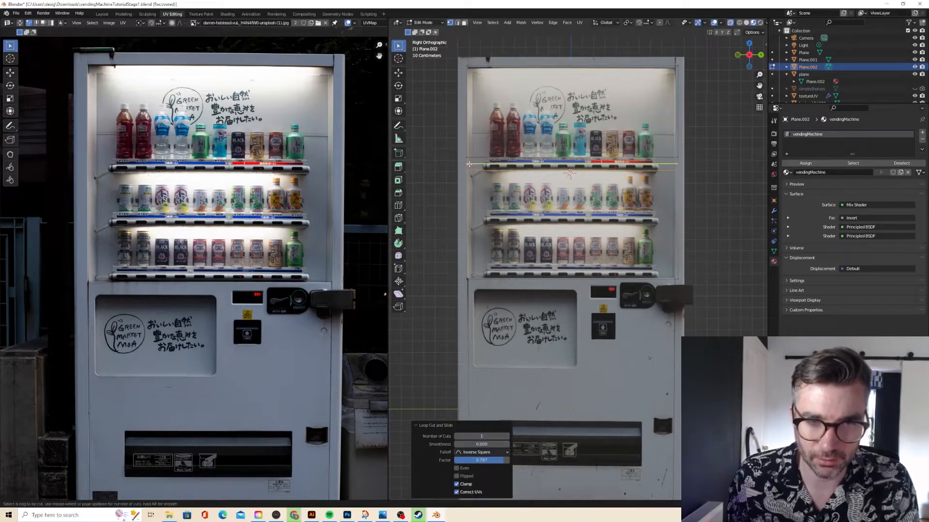
click(469, 164)
right_click(469, 164)
Cut horizontal edge loops across the plane along the middle shelf's front rail.
key(ctrl+r)
click(470, 199)
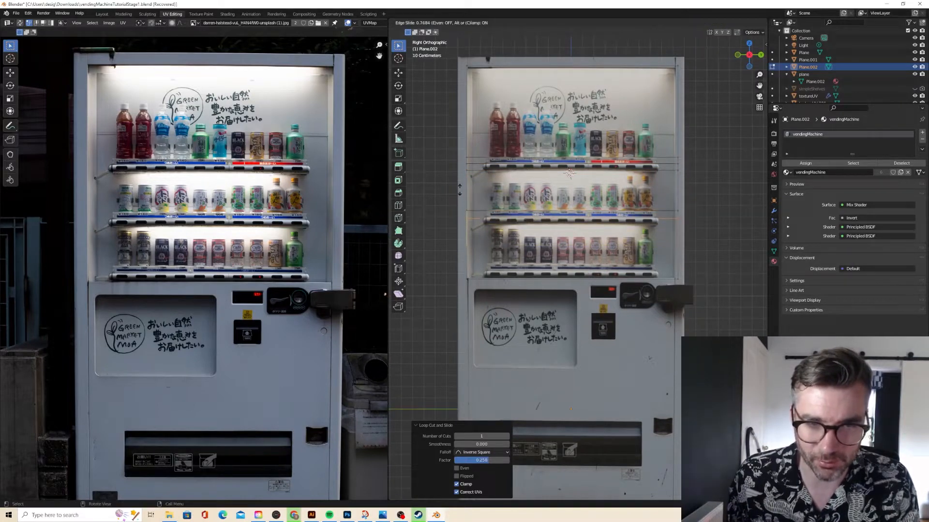
click(460, 189)
key(ctrl+r)
click(463, 223)
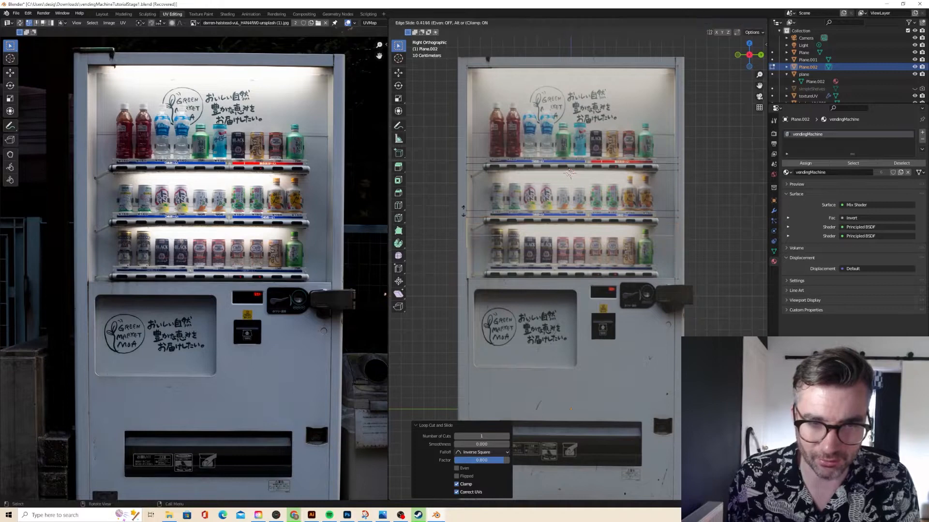
click(463, 200)
Cut horizontal edge loops along the bottom shelf's front rail and undo the last cut.
key(ctrl+r)
click(480, 254)
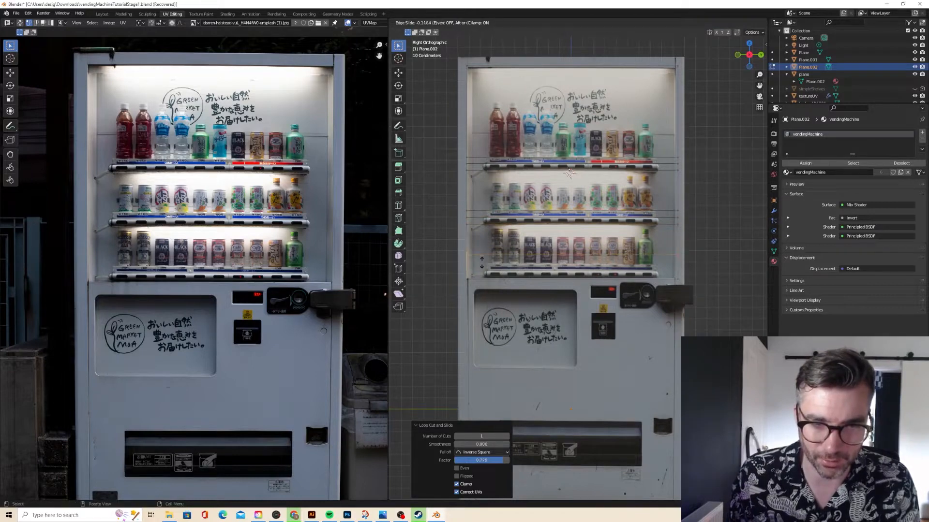
right_click(478, 271)
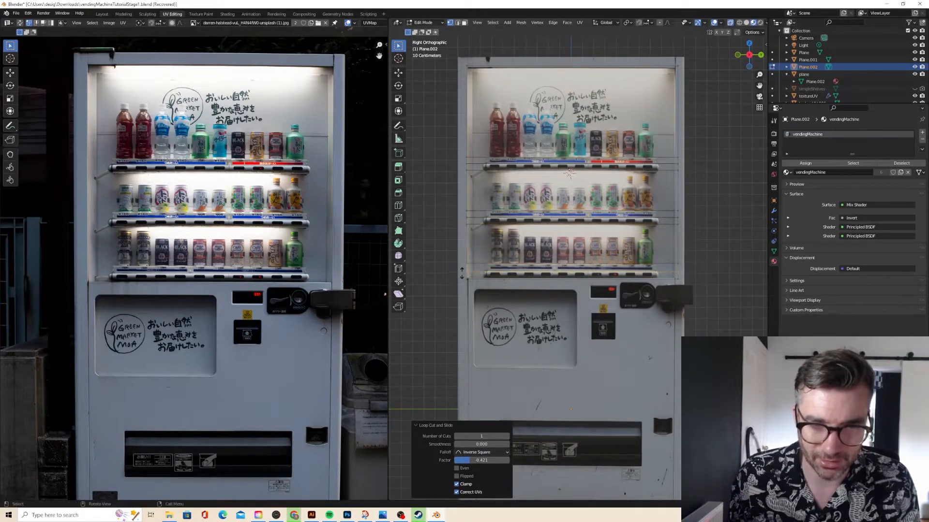
key(ctrl+r)
click(463, 274)
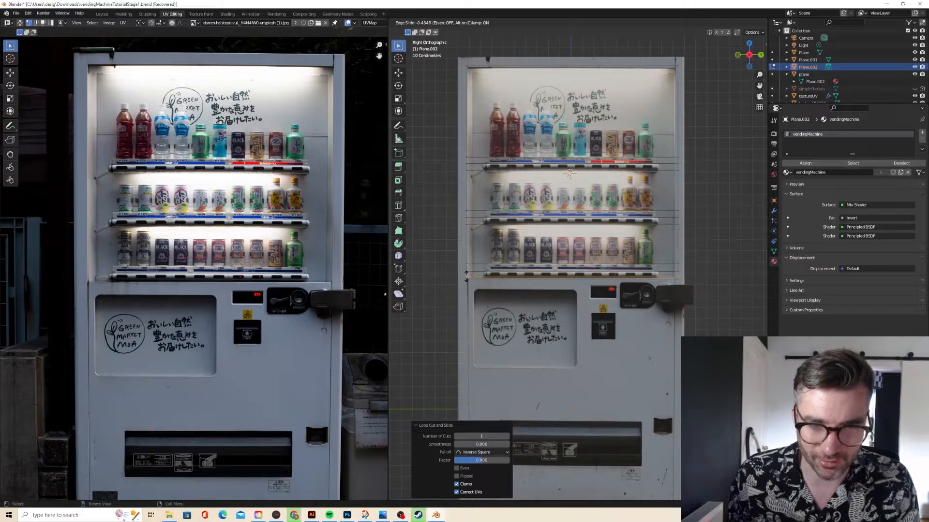
right_click(466, 277)
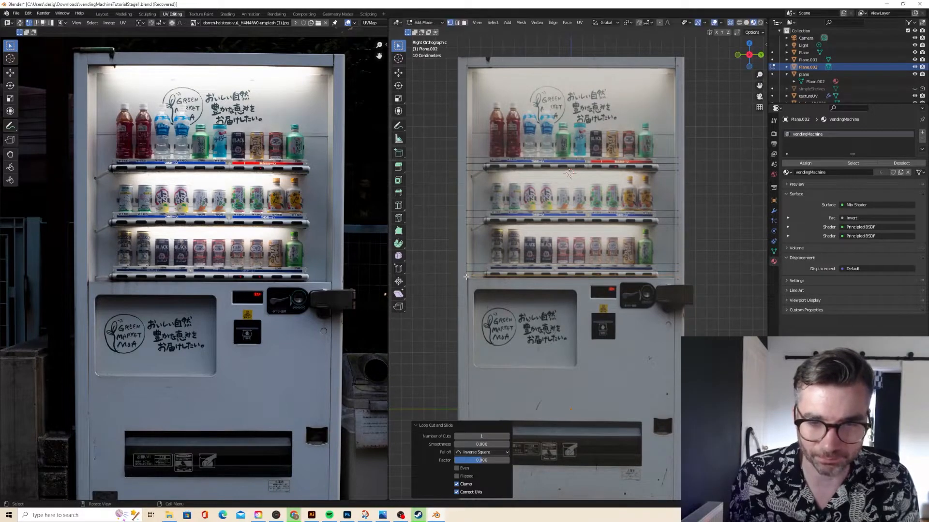
right_click(479, 272)
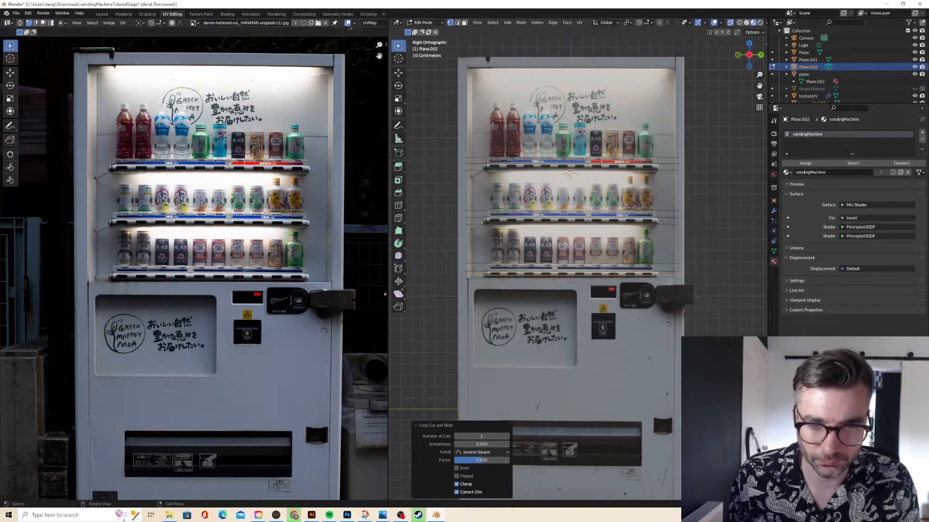
key(ctrl+z)
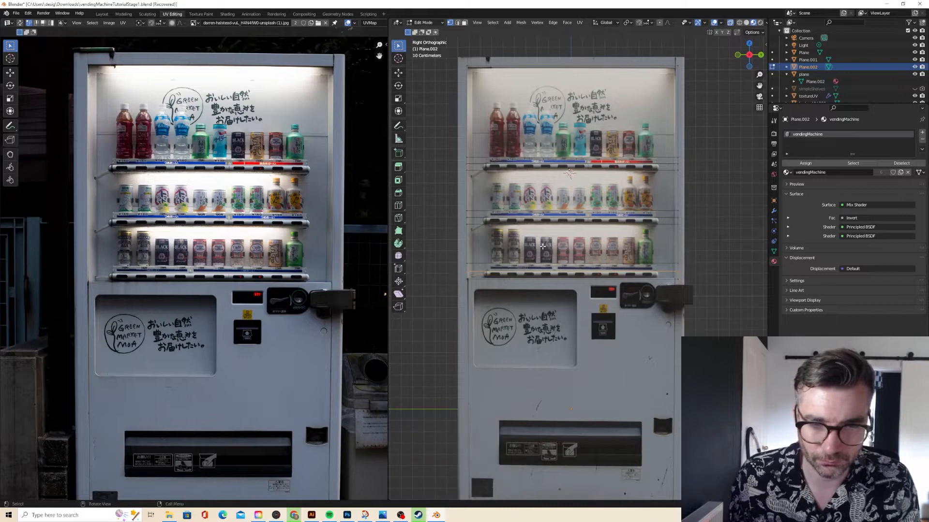
key(ctrl+r)
click(487, 180)
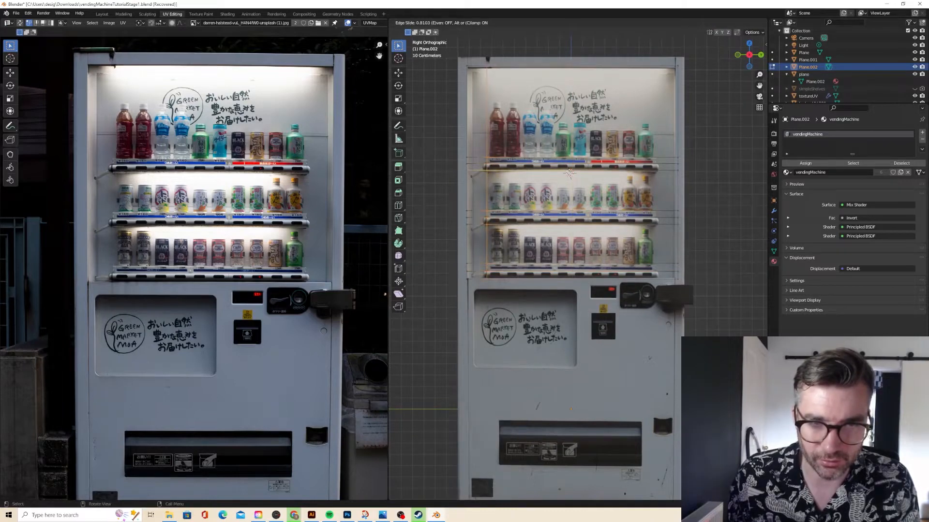
click(398, 182)
key(ctrl+z)
Cut two vertical edge loops down the display plane, one at the left and one at the right end of the shelves.
key(ctrl+r)
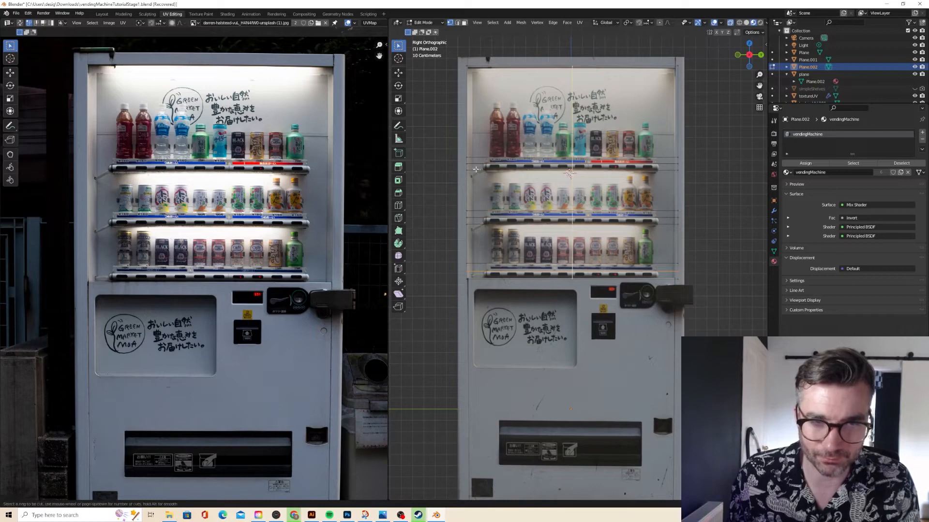
click(475, 170)
click(451, 171)
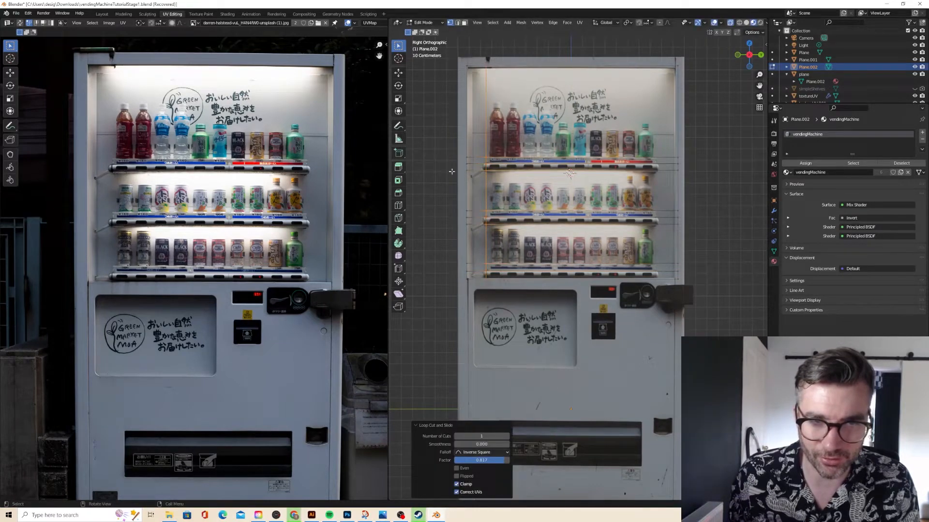
key(g)
key(g)
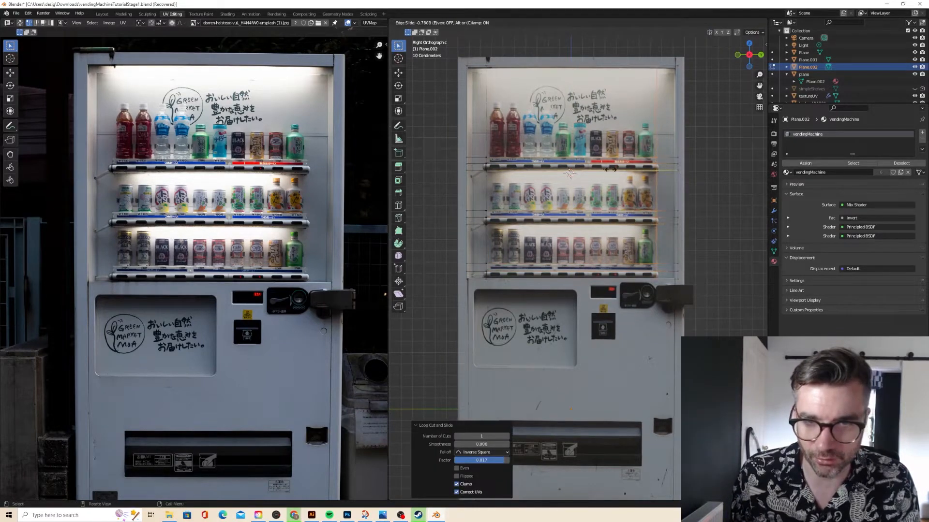
click(594, 163)
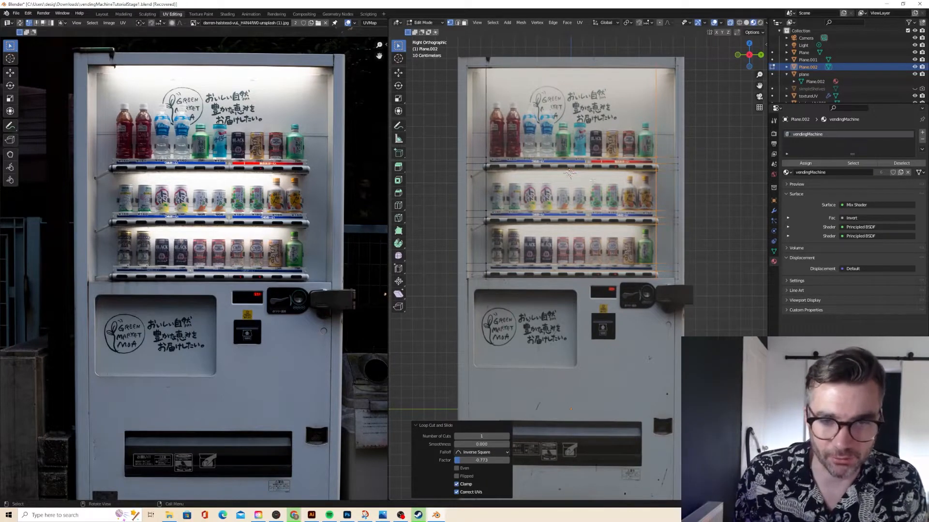
In face select mode, select the upper and lower front strips of all three shelves.
click(465, 23)
click(561, 163)
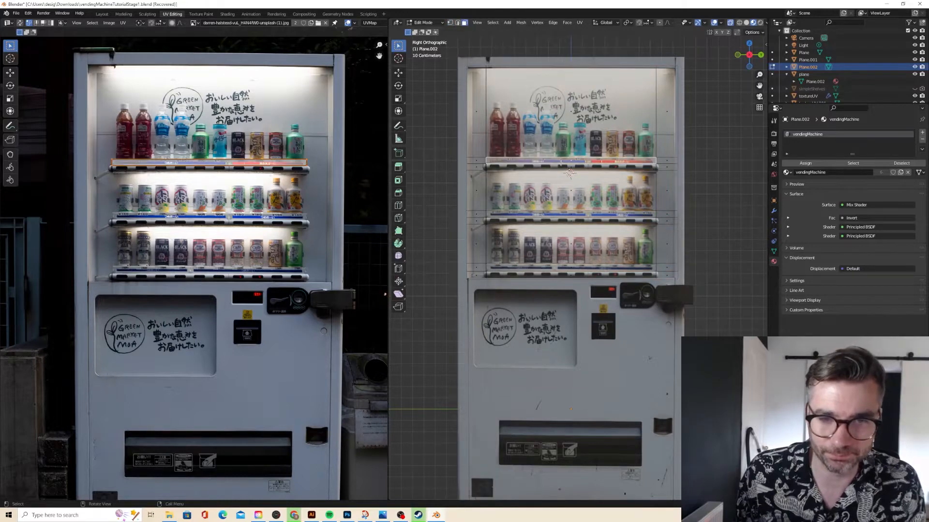
shift+click(570, 171)
shift+click(570, 213)
shift+click(572, 222)
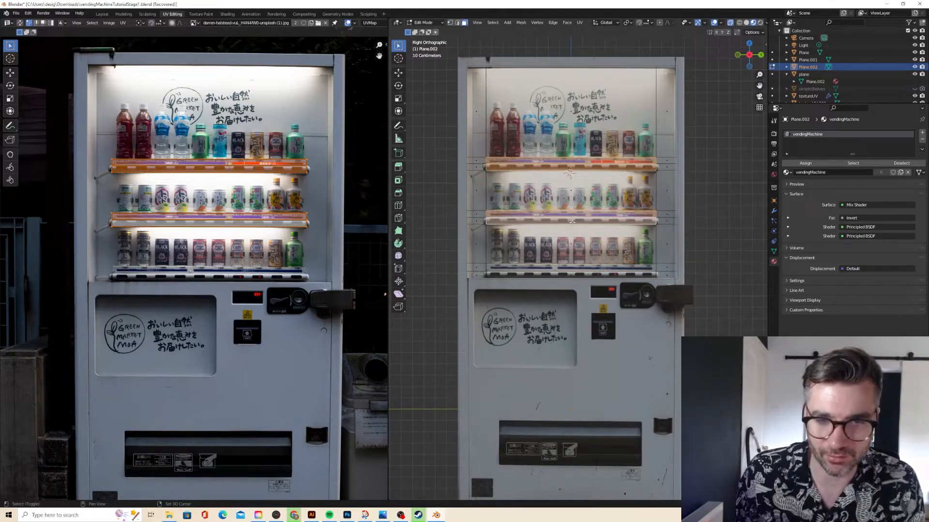
shift+click(563, 268)
shift+click(572, 275)
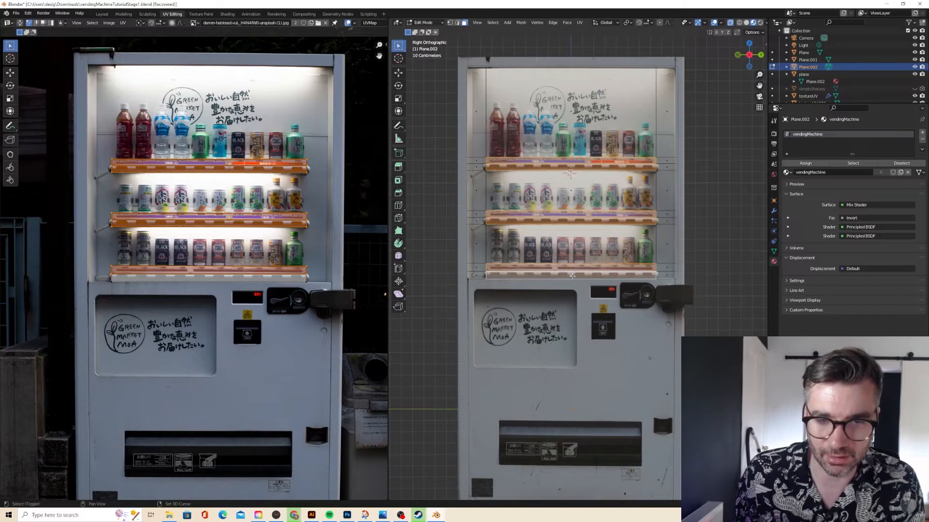
Invert the face selection and delete every face outside the shelf strips.
click(493, 23)
click(498, 30)
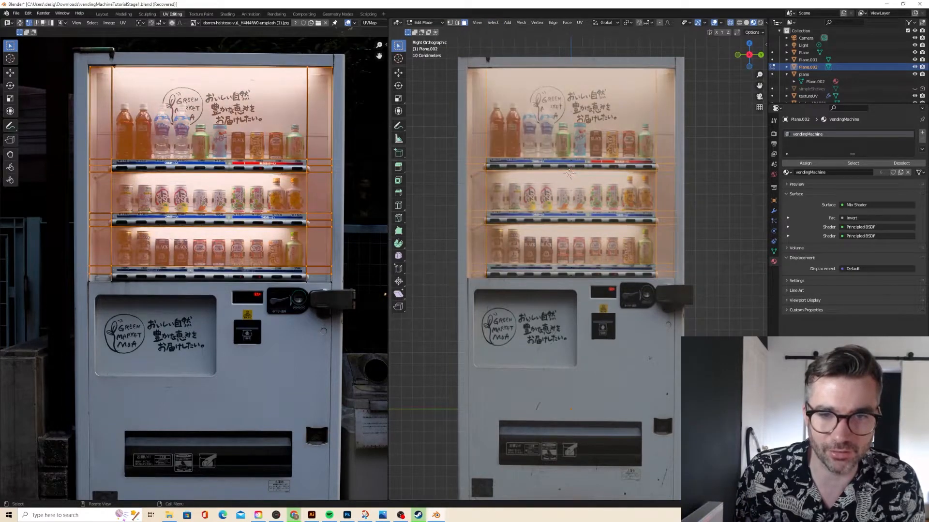
right_click(561, 106)
click(546, 218)
Select all the shelf faces and move them about 0.27 m along the global X axis.
middle_drag(547, 218, 544, 165)
key(a)
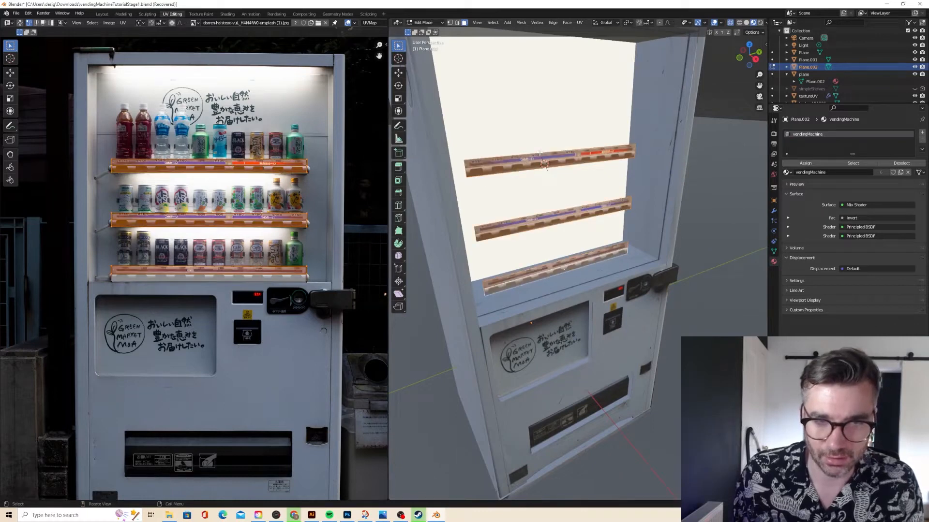
key(g)
key(x)
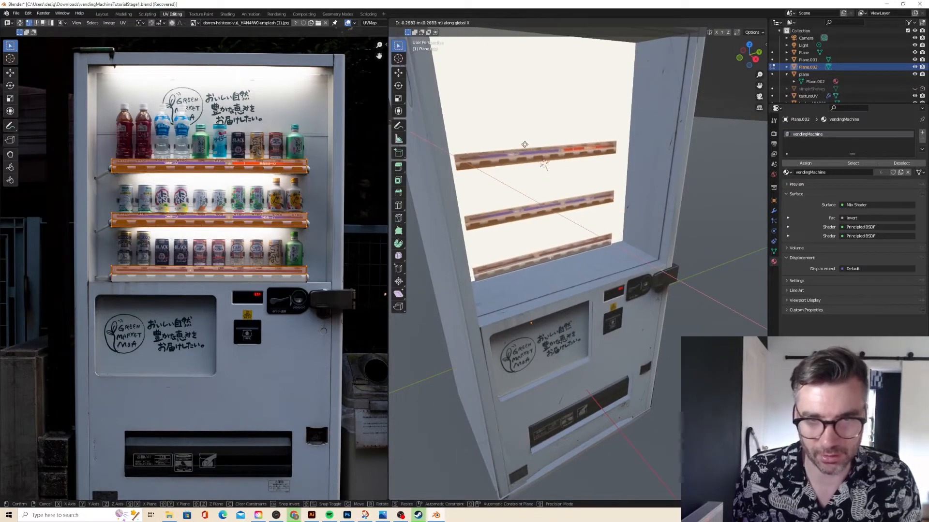
click(525, 144)
Extrude the shelf faces along their normals by about 0.38 m to give the shelves depth.
key(alt+e)
click(524, 142)
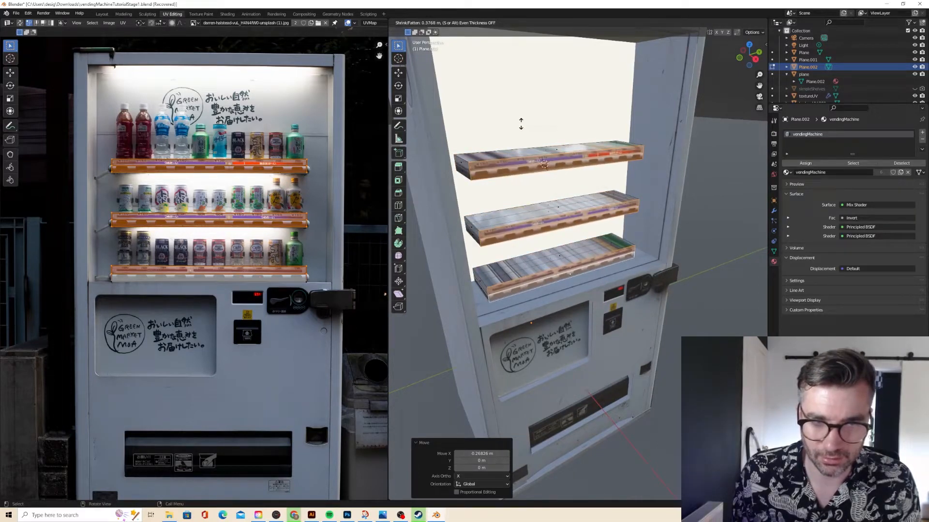
right_click(521, 124)
key(ctrl+z)
Extrude only the lower front strips of the three shelves outward along their normals by about 0.02 m.
click(564, 166)
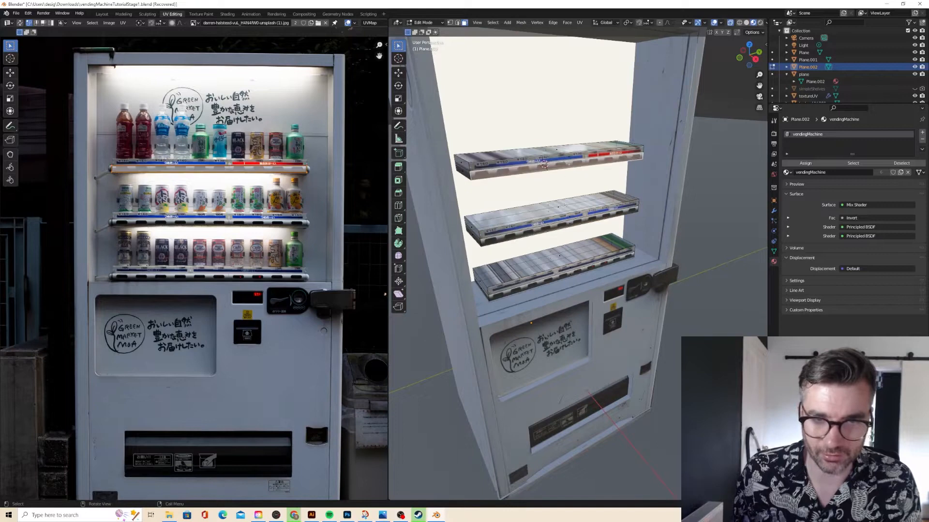
shift+click(569, 224)
shift+click(570, 276)
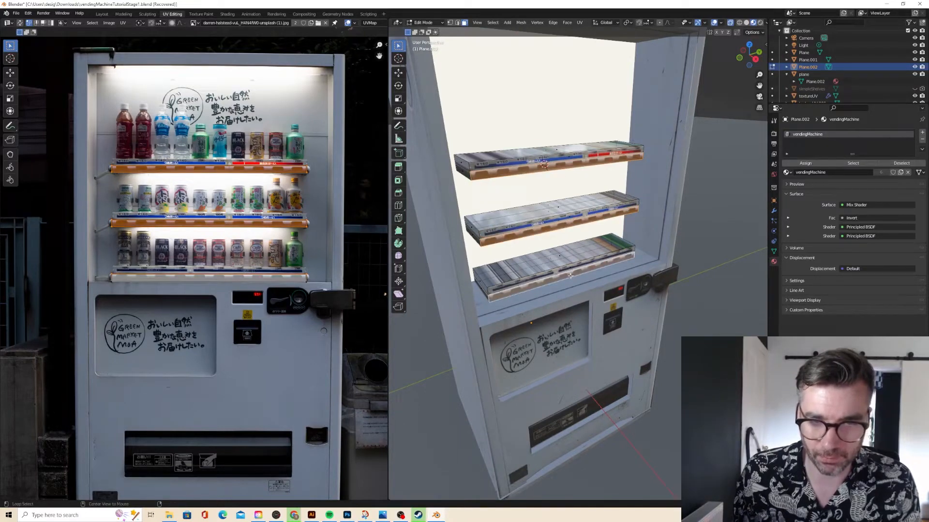
key(alt+e)
click(570, 275)
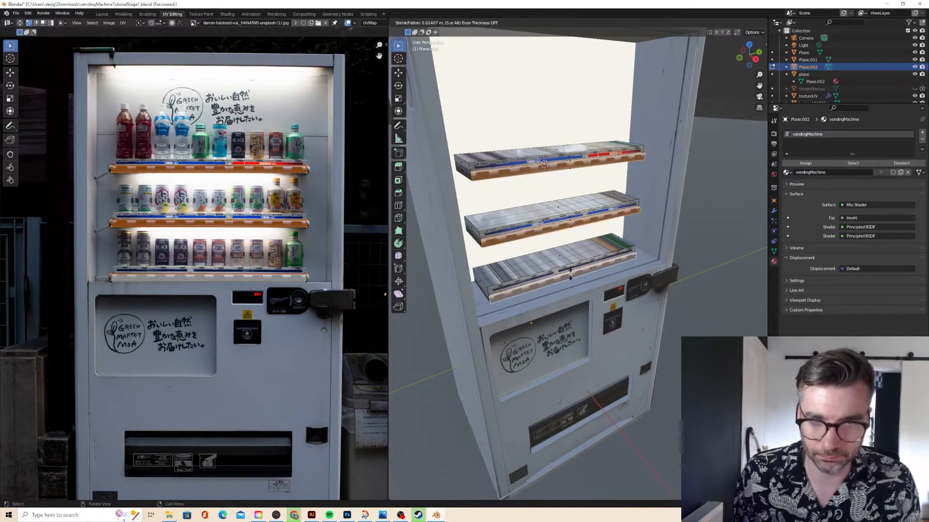
click(571, 274)
Select the top faces of the shelves and unwrap them with Cube Projection.
middle_drag(581, 183, 523, 151)
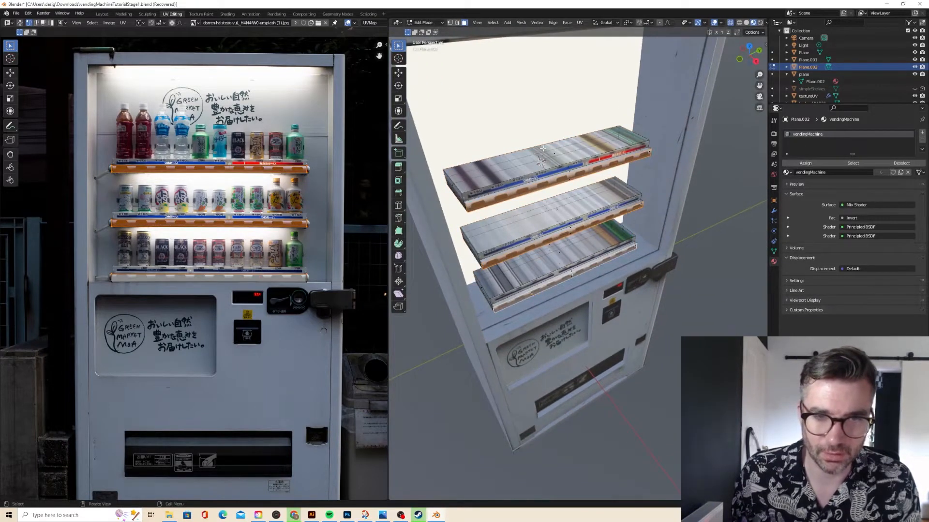
click(542, 149)
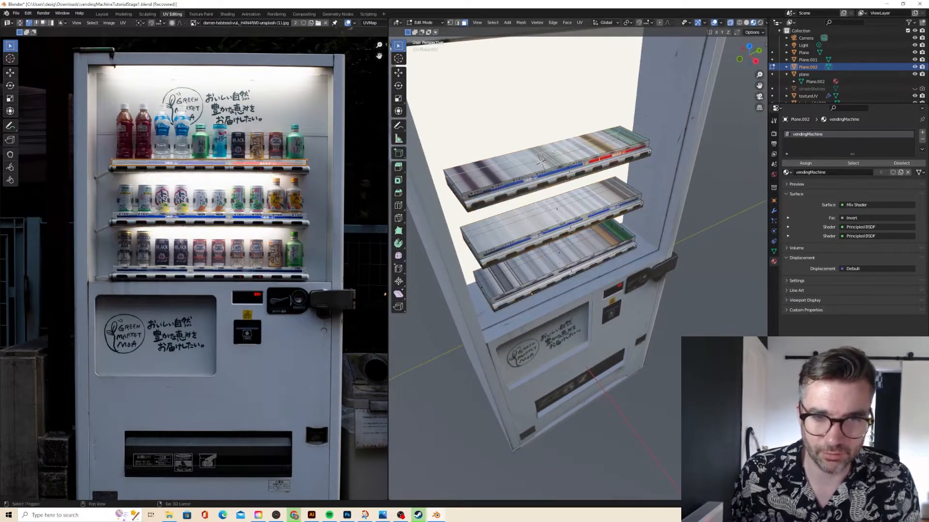
shift+click(558, 213)
middle_drag(560, 250, 654, 121)
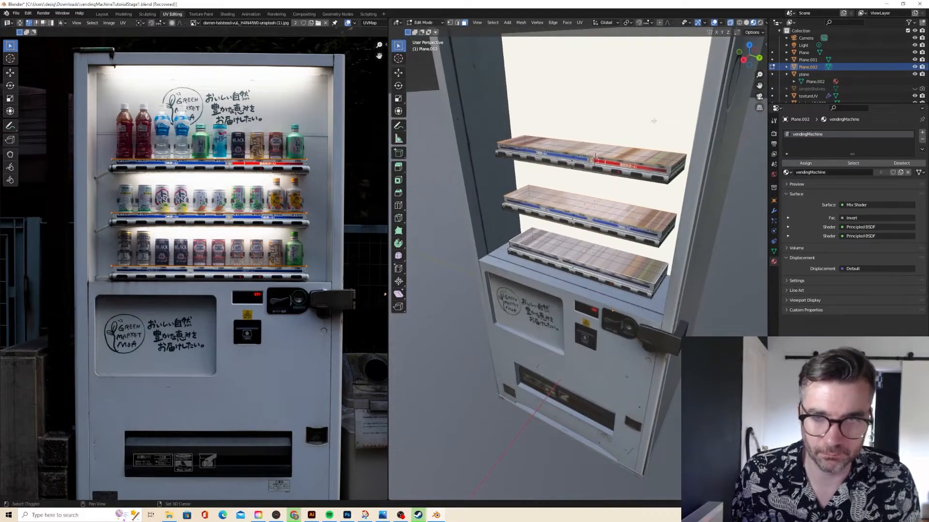
click(581, 23)
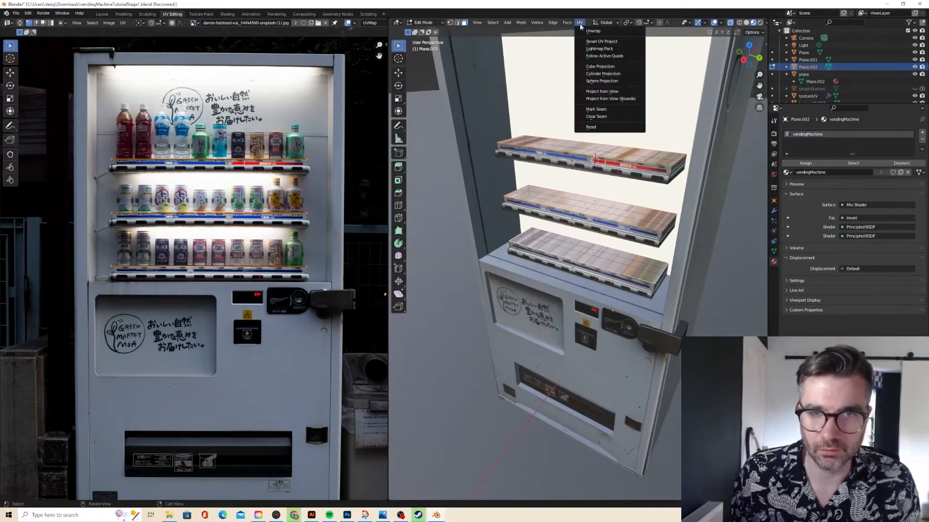
click(600, 66)
Shrink the shelf tops' UV islands, rotate them 90 degrees and place them on the photo's blank panel above the dispensing slot.
scroll(324, 149, down, 3)
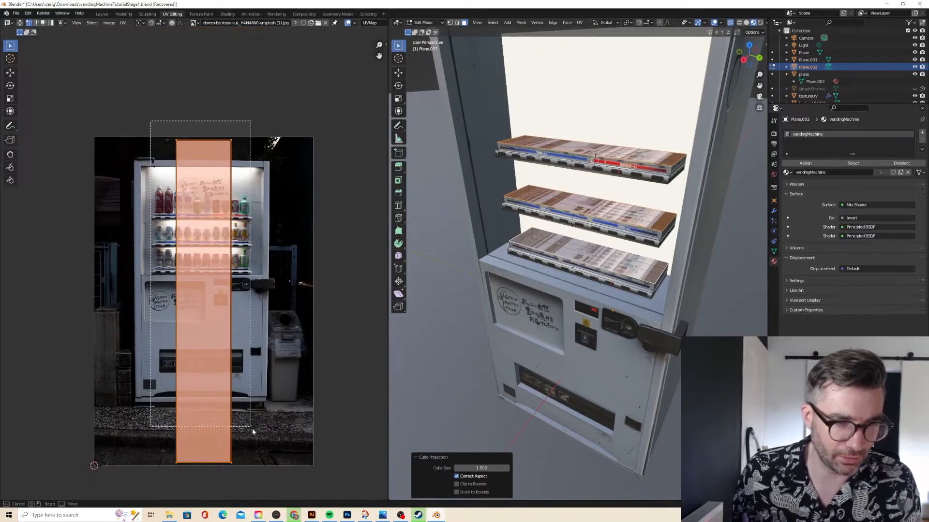
key(s)
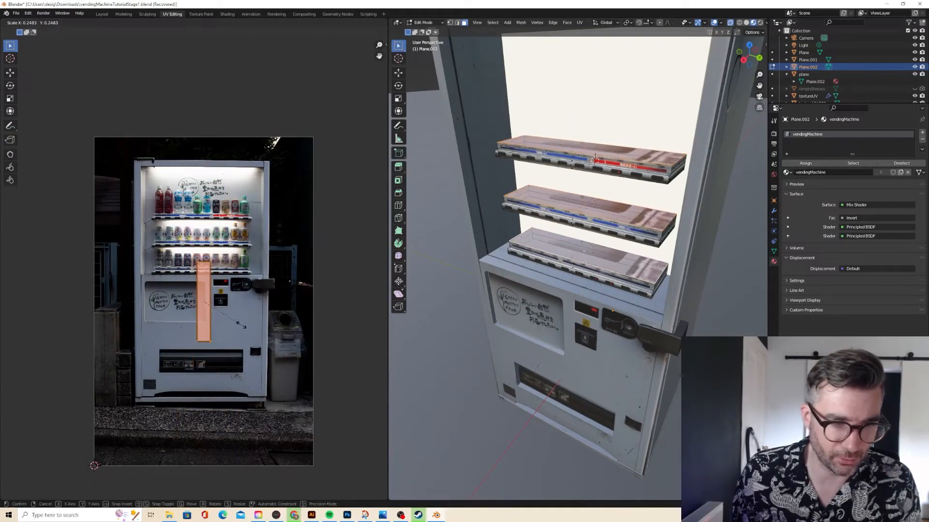
click(244, 317)
text(r90)
key(Return)
key(g)
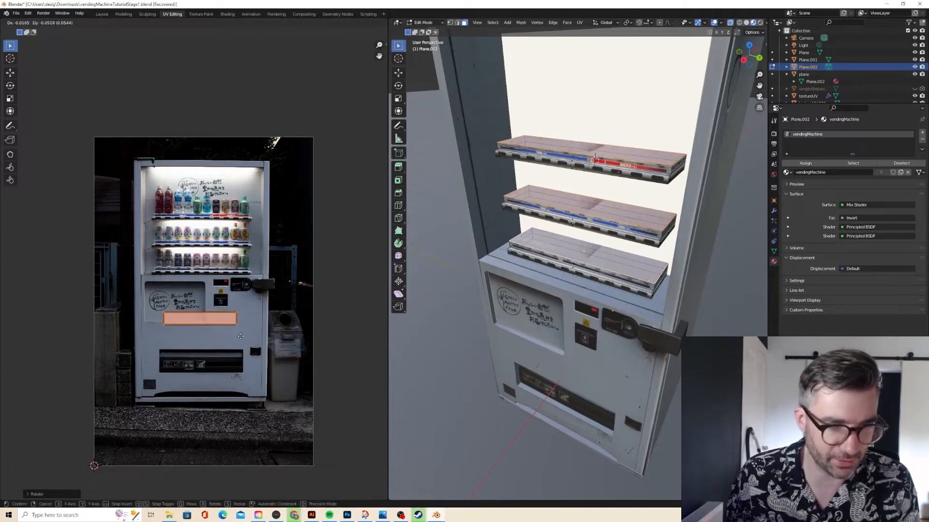
click(244, 350)
Move the shelf tops' UV islands onto the photo's bright back wall above the drinks and shrink them to fit there.
key(Tab)
middle_drag(532, 203, 569, 181)
scroll(569, 181, up, 4)
key(Tab)
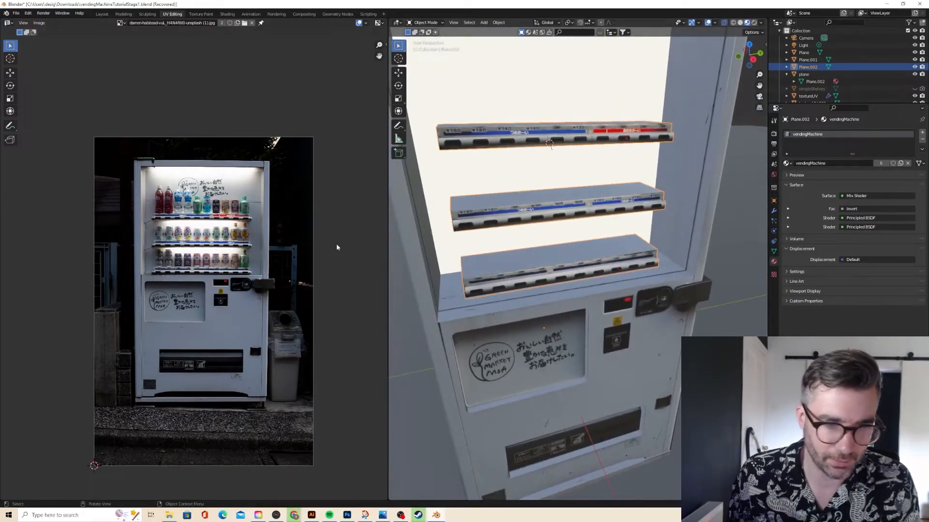
key(g)
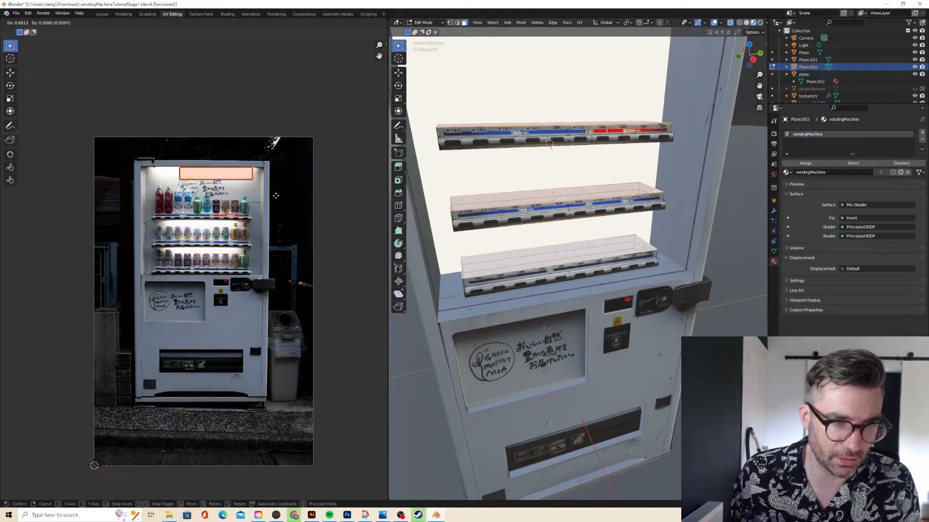
click(276, 199)
key(s)
click(262, 193)
key(g)
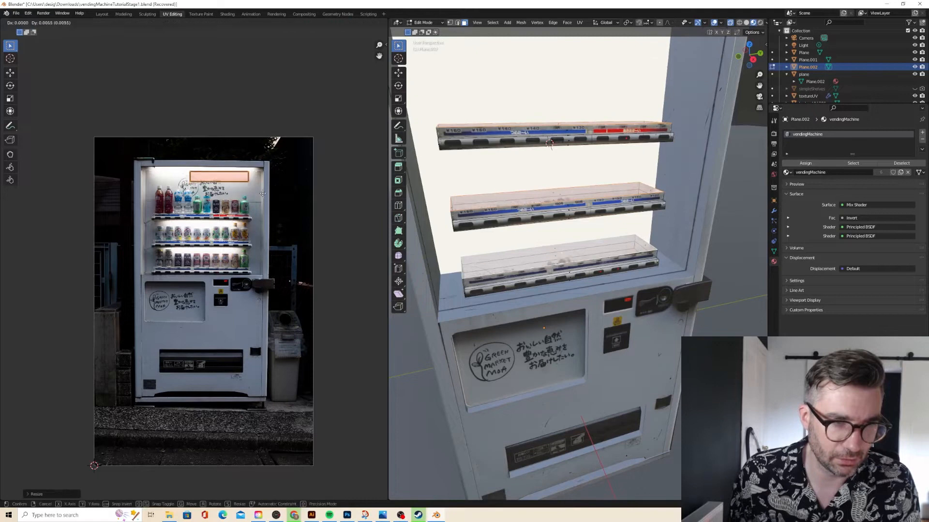
click(269, 192)
Select the narrow end faces on both sides of all three shelves.
key(Tab)
scroll(501, 185, down, 1)
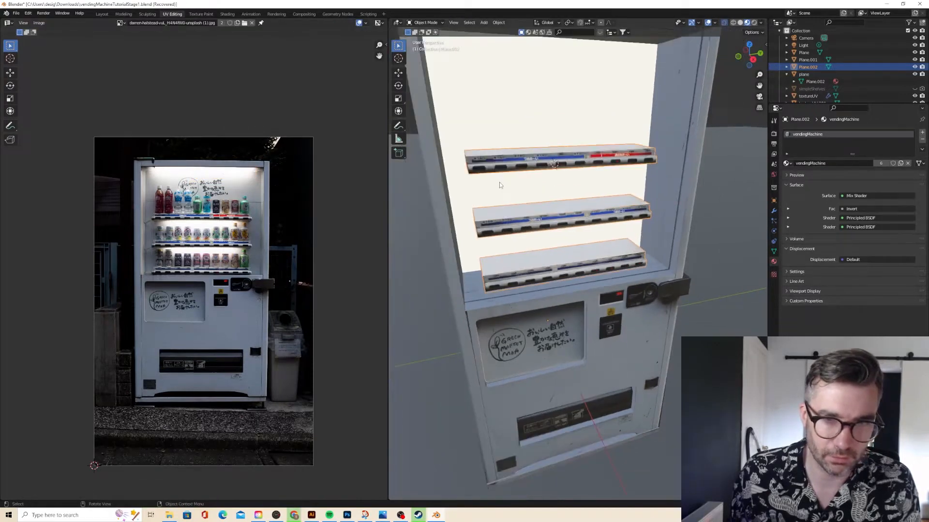
middle_drag(501, 185, 526, 187)
scroll(471, 215, down, 2)
scroll(525, 186, up, 1)
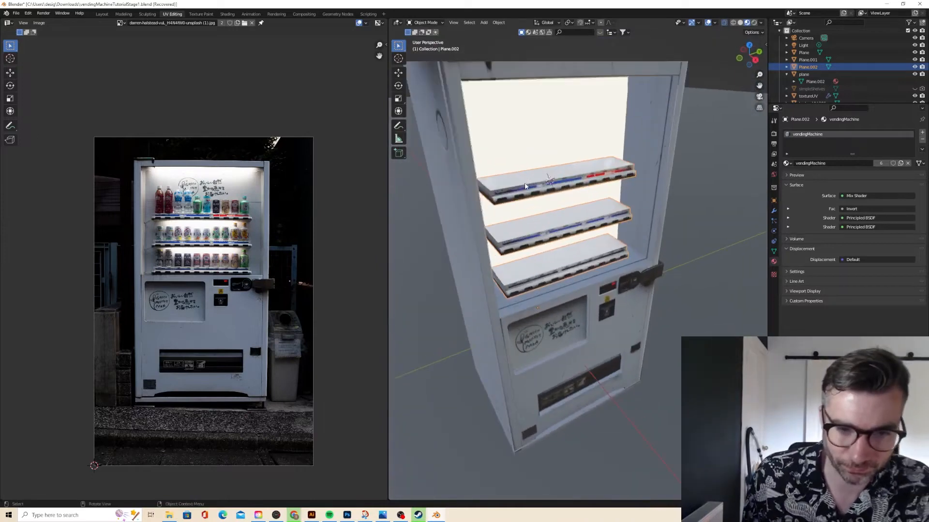
scroll(526, 186, up, 2)
key(Tab)
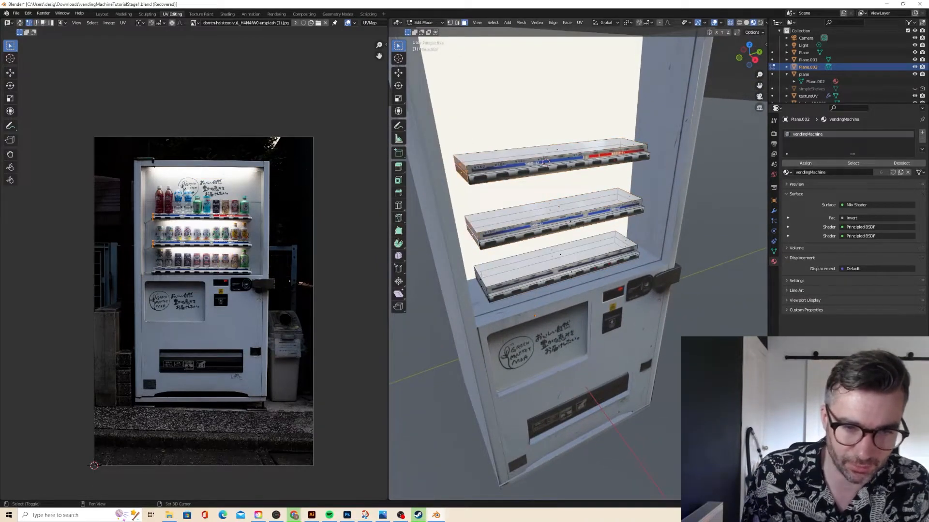
middle_drag(477, 285, 460, 259)
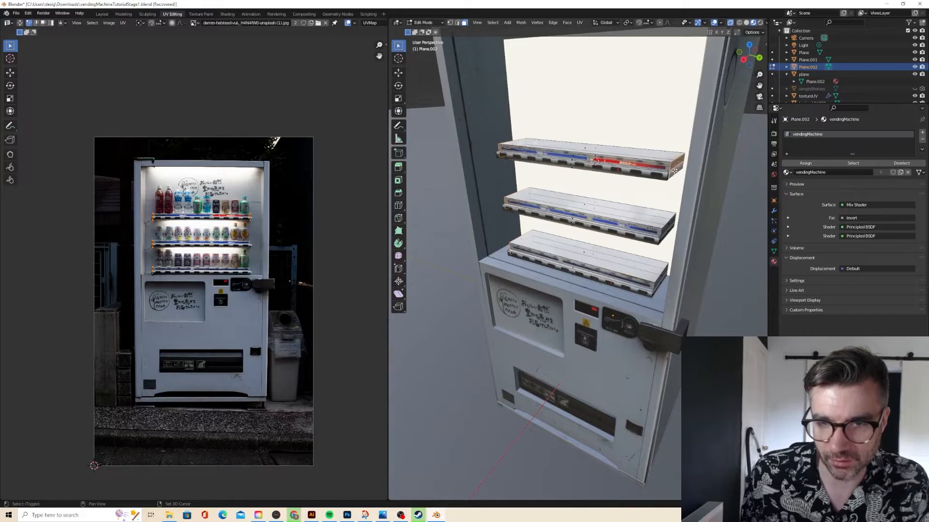
middle_drag(669, 174, 678, 165)
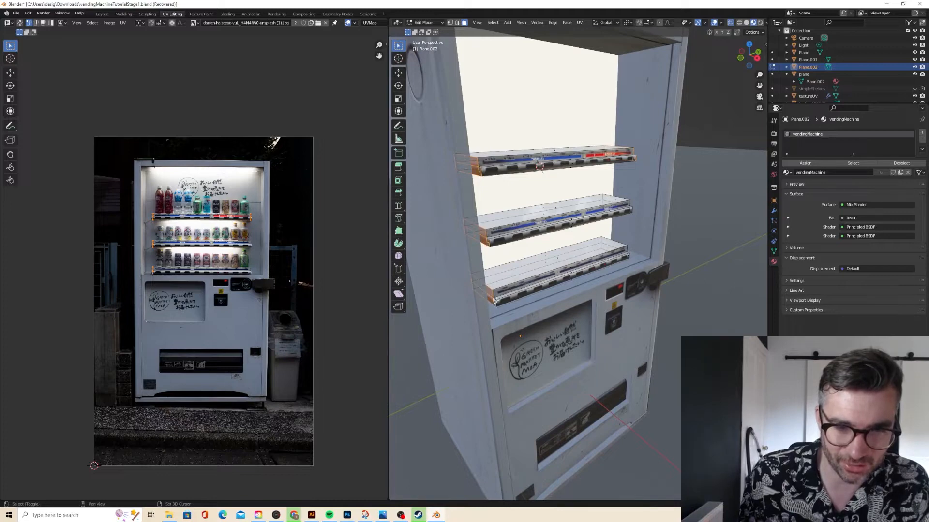
middle_drag(494, 301, 486, 263)
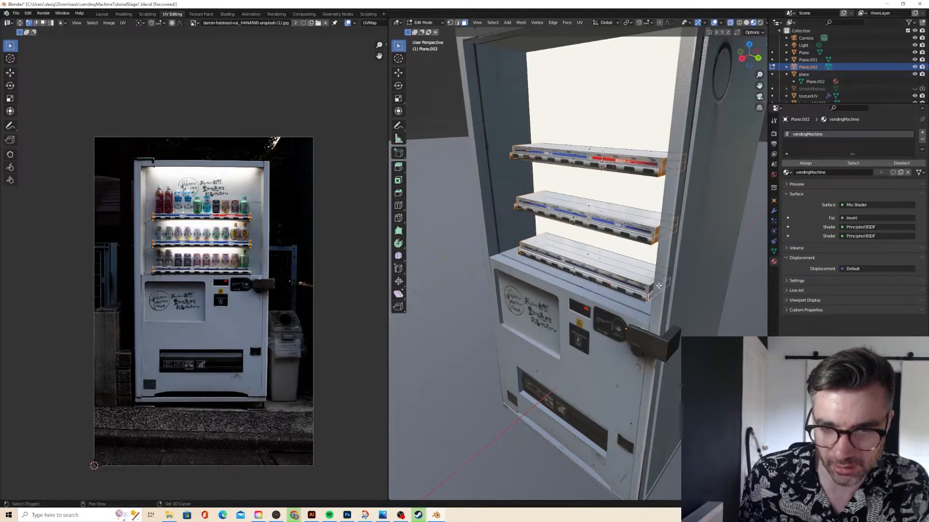
middle_drag(653, 278, 727, 273)
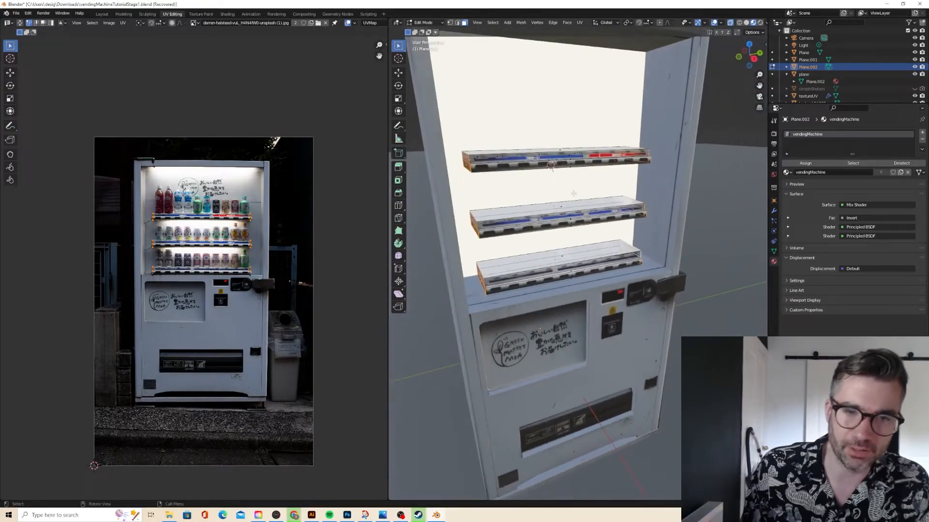
Unwrap the shelf end faces with Cube Projection and shrink their UV islands over the photo's lit display.
scroll(623, 233, down, 2)
click(580, 22)
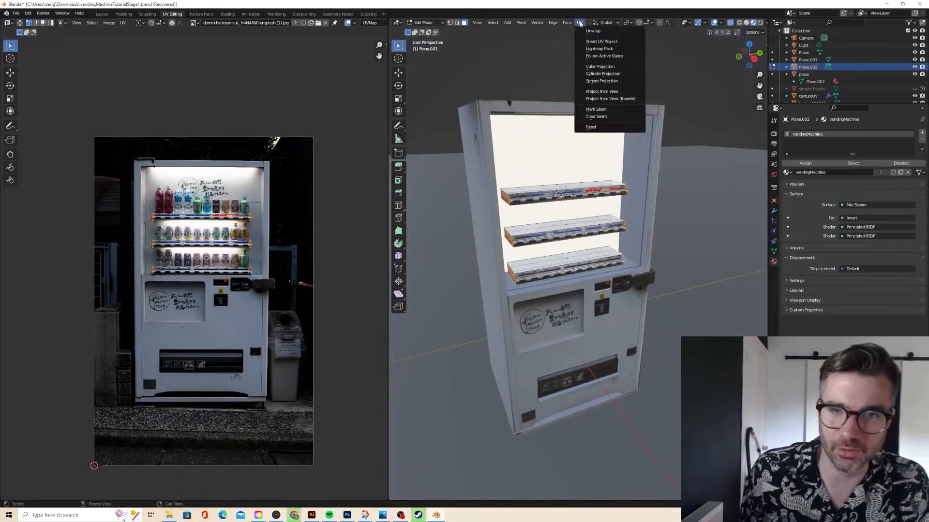
click(600, 66)
drag(137, 168, 283, 453)
key(s)
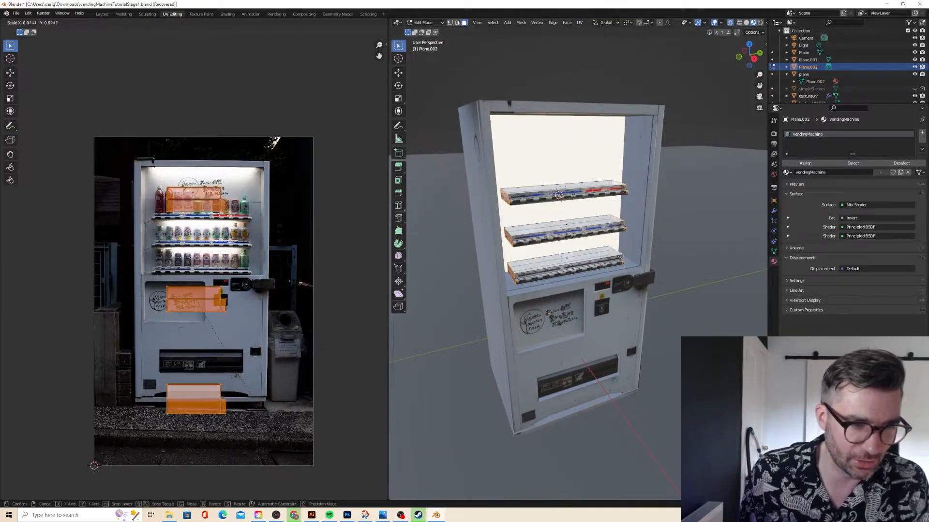
click(237, 345)
key(g)
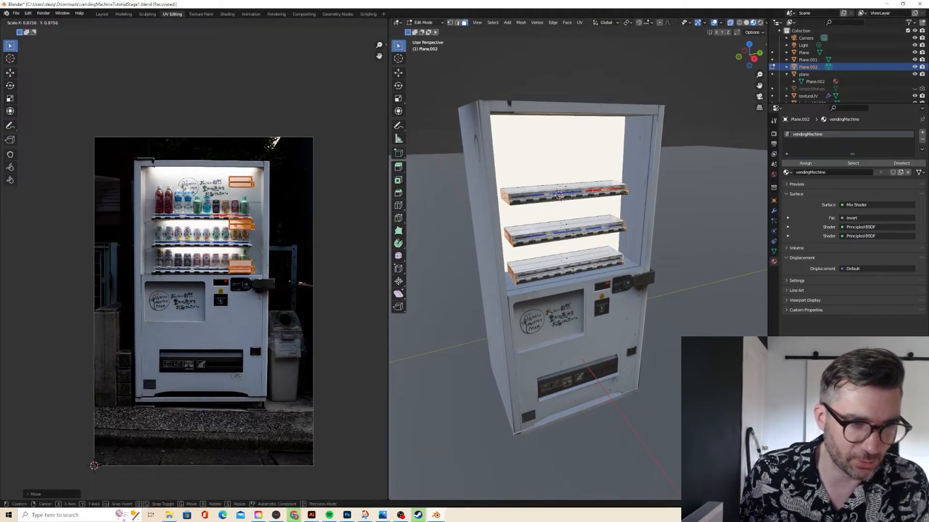
click(255, 243)
Gather the shelf ends' UV islands on the bright back wall beside the lettering, above the drinks.
key(g)
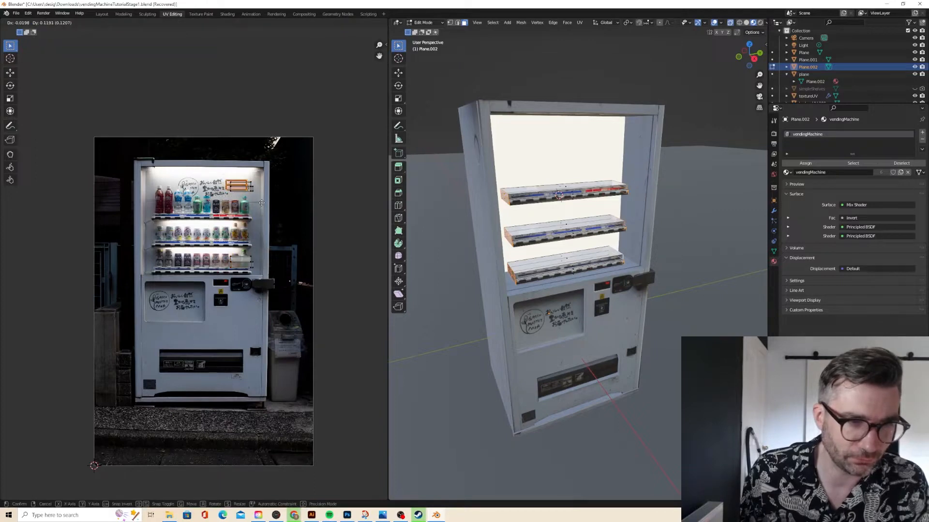
click(265, 206)
click(242, 260)
key(g)
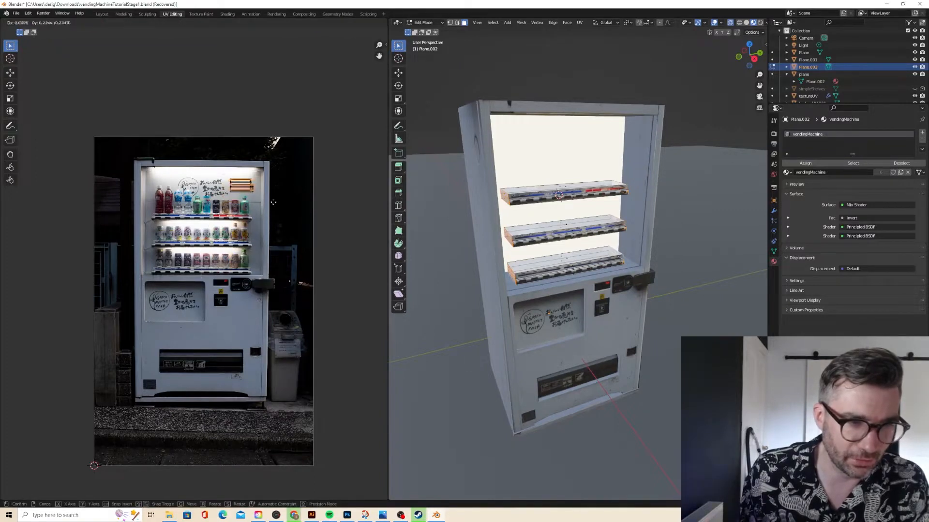
click(274, 205)
Leave mesh editing and inspect the finished shelves in the machine with rendered viewport shading.
key(Tab)
mouse_move(488, 209)
middle_down()
mouse_move(413, 216)
mouse_move(477, 216)
middle_up()
scroll(448, 216, up, 4)
scroll(449, 216, down, 6)
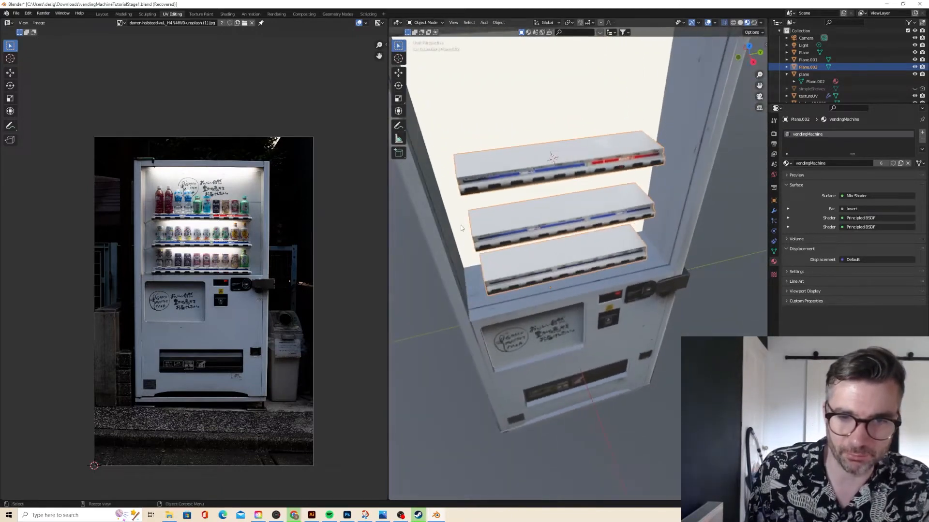
middle_drag(439, 199, 502, 137)
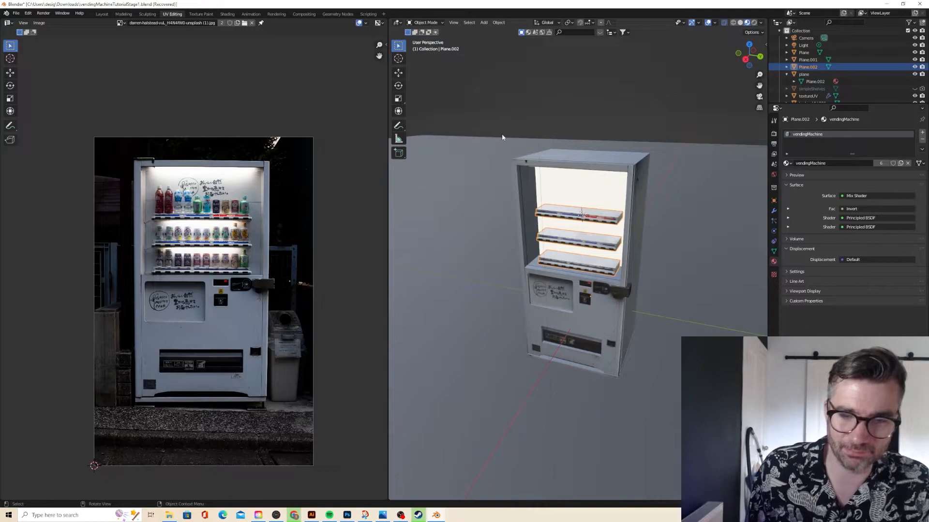
click(753, 23)
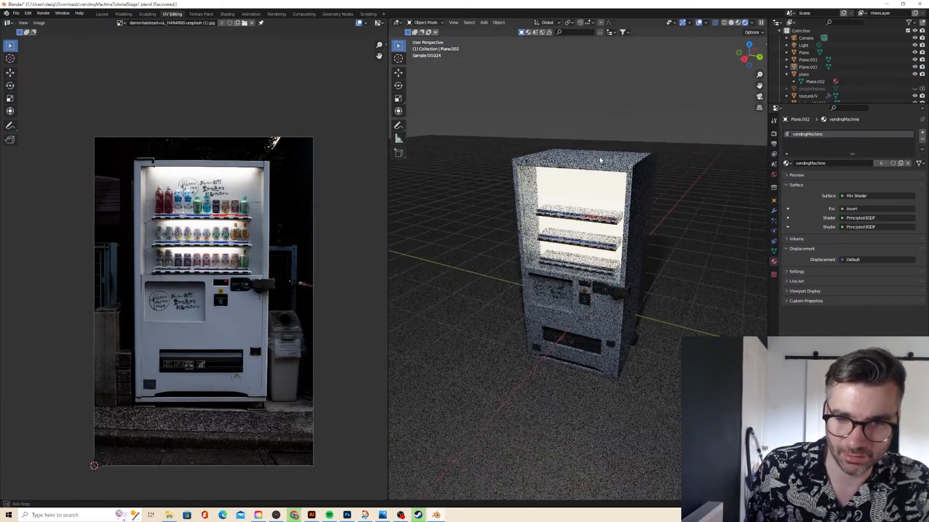
Add a new plane mesh at the 3D cursor in the vending machine's display recess.
middle_drag(599, 160, 571, 183)
scroll(610, 183, up, 3)
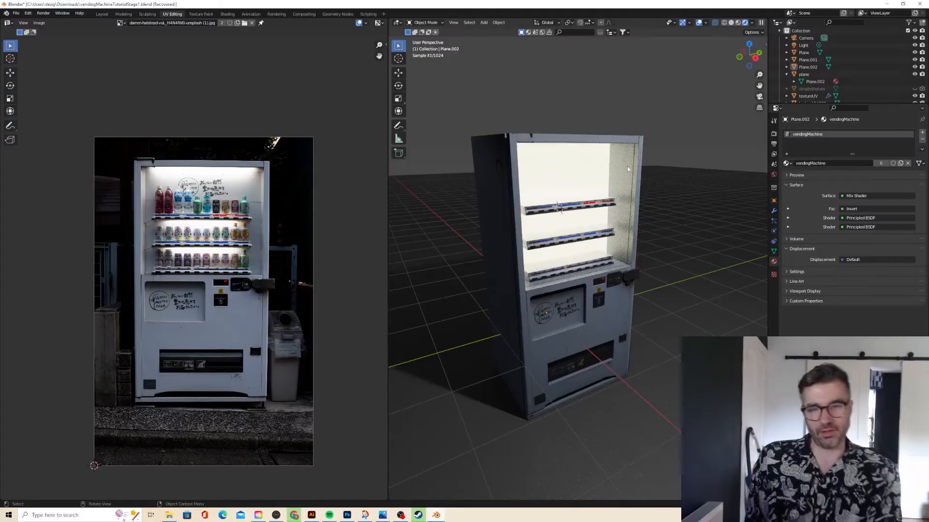
scroll(628, 165, down, 1)
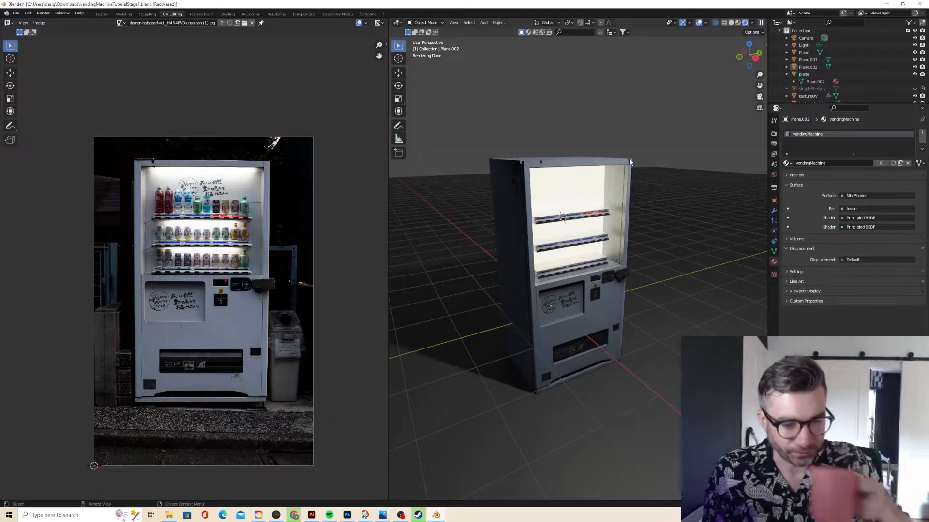
click(584, 181)
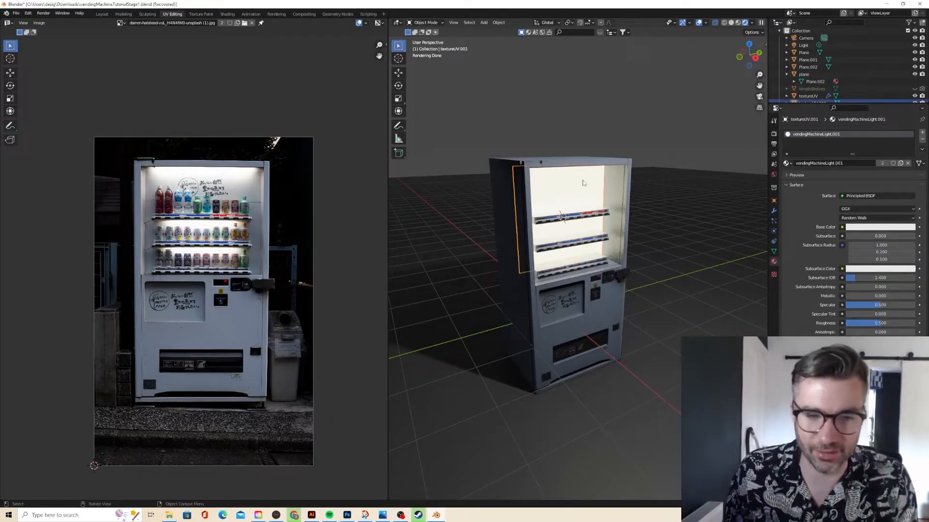
key(shift+s)
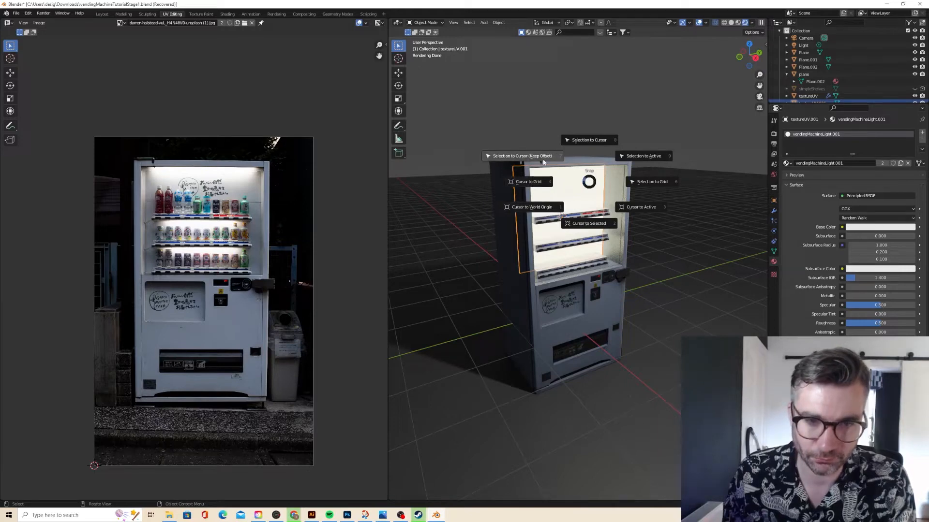
key(Escape)
key(shift+a)
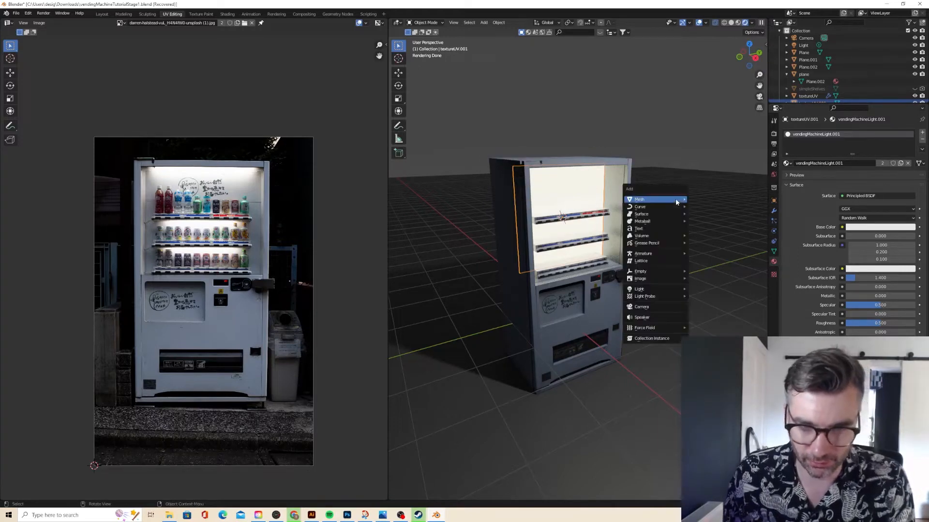
mouse_move(676, 198)
click(715, 201)
Rotate the new plane 90° about Y and move it about 0.67 m along X to the front of the display.
middle_drag(653, 193, 616, 205)
text(ry90)
key(Return)
key(g)
key(y)
key(x)
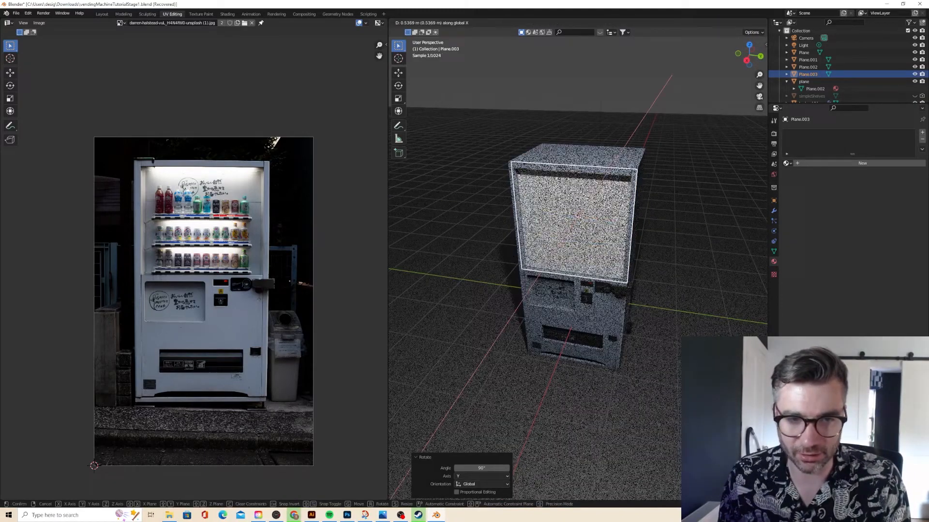
key(Return)
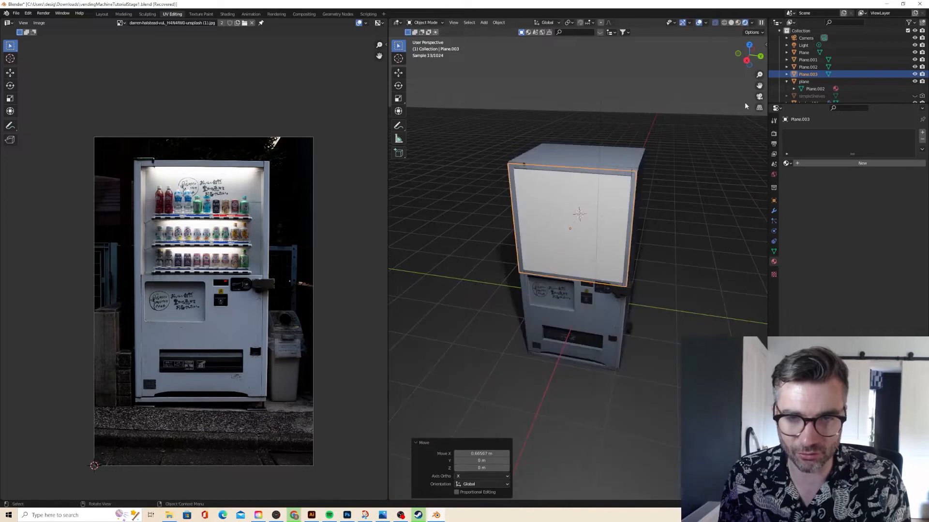
In the right orthographic view, adjust the position and scale of the new plane's upper edge vertices against the machine's frame.
click(760, 56)
click(761, 56)
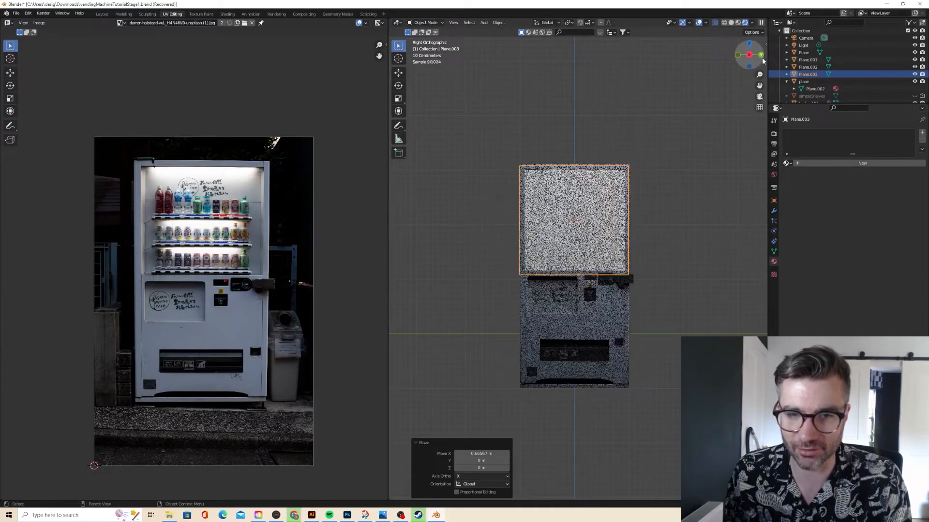
key(Tab)
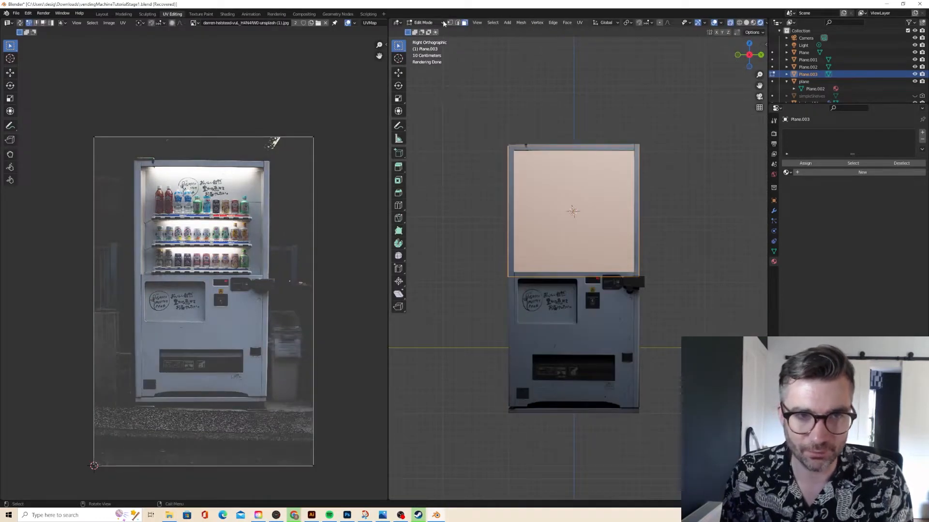
drag(462, 110, 673, 149)
key(g)
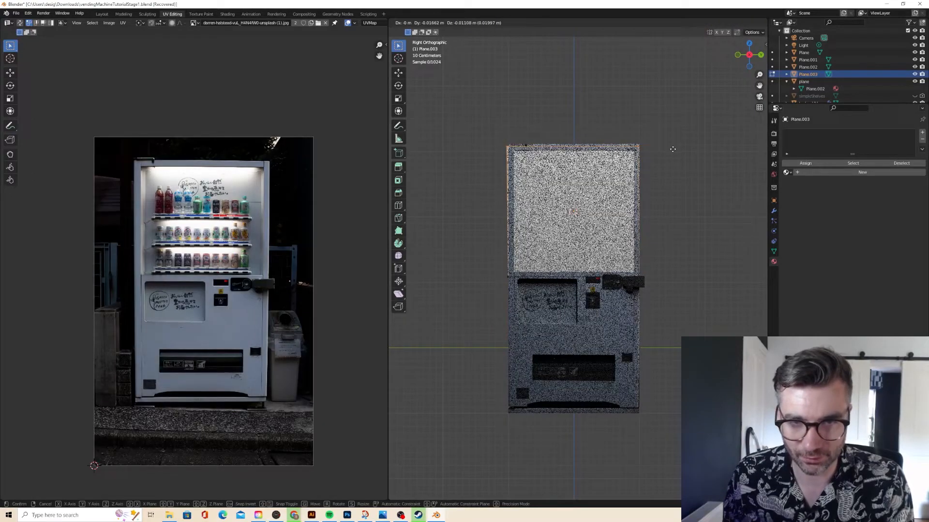
click(673, 151)
key(s)
text(y)
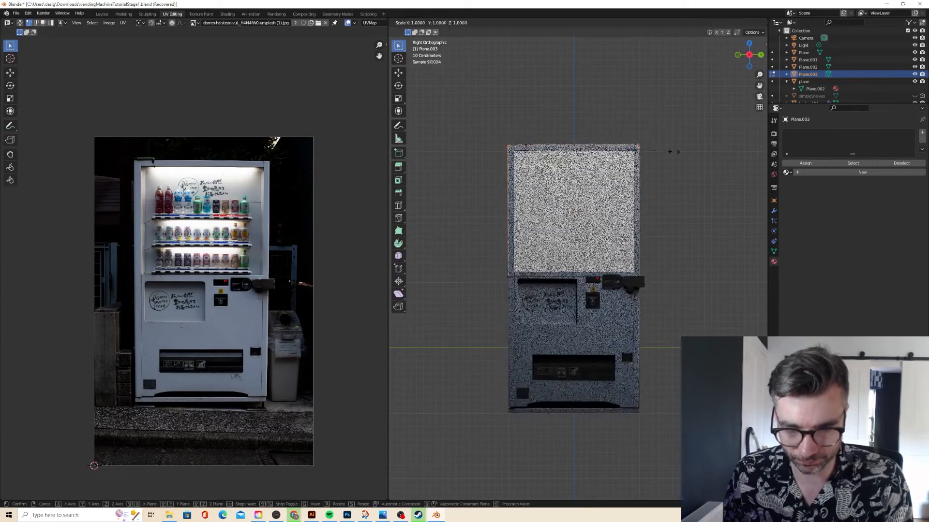
text(z0)
click(674, 154)
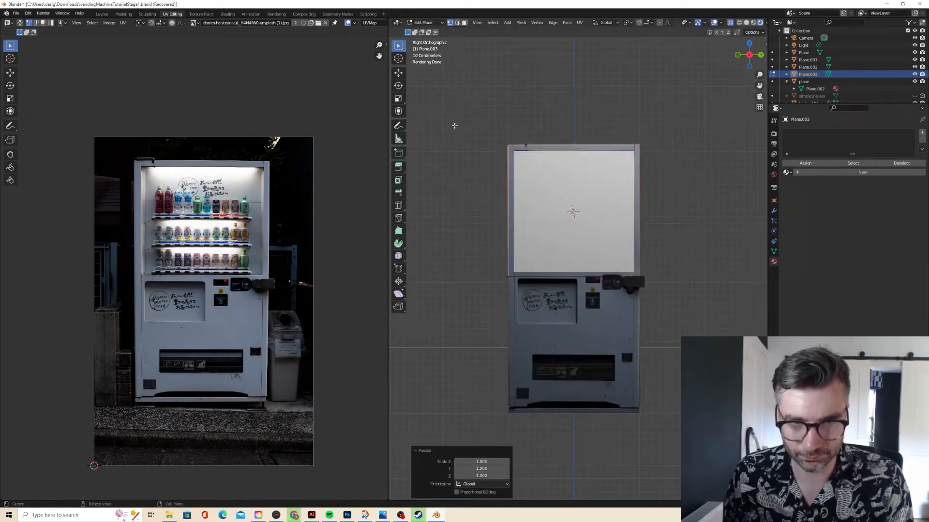
Scale the whole plane to about 0.94 along Z and about 0.94 along Y to fit the display opening.
key(a)
key(s)
key(z)
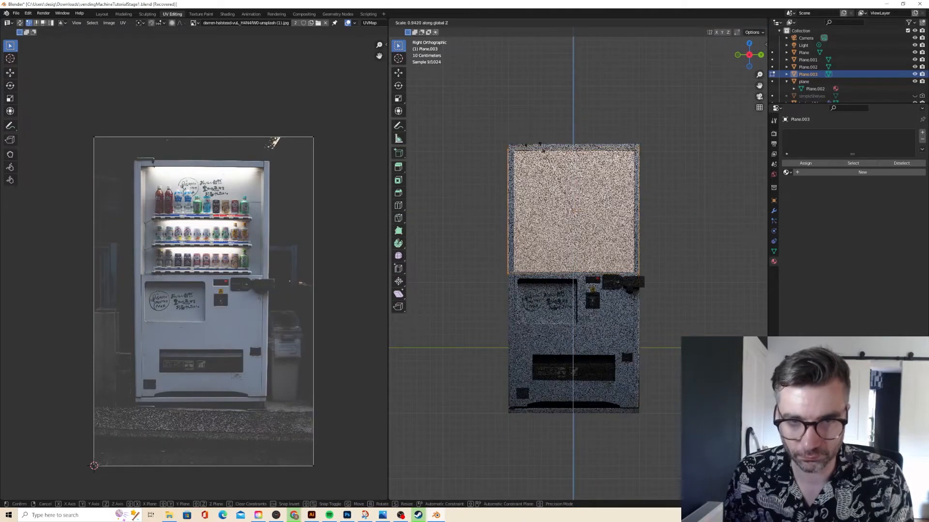
click(541, 147)
drag(491, 131, 666, 286)
key(s)
key(y)
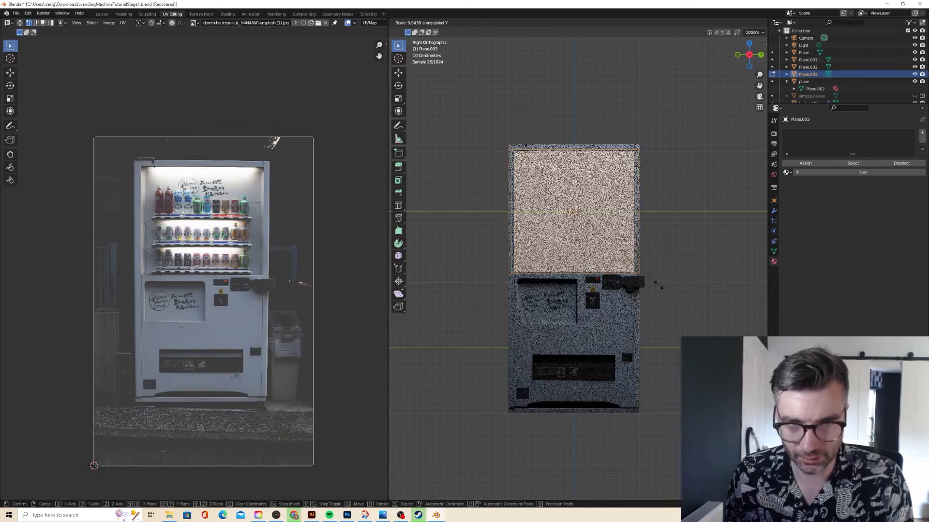
click(659, 285)
Shift the plane's left edge about 0.017 m along Y to the frame's inner edge and assign the vendingMachine material.
drag(494, 137, 512, 280)
key(g)
key(y)
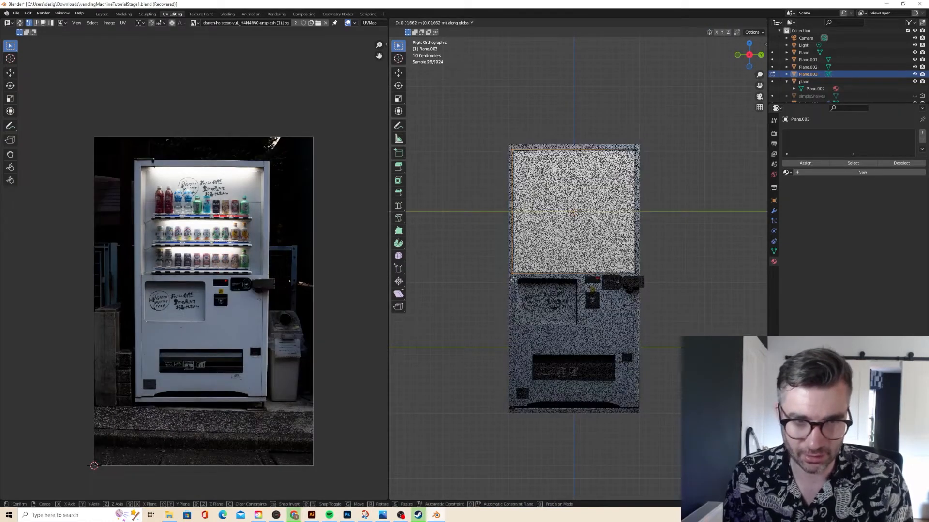
click(513, 279)
key(Tab)
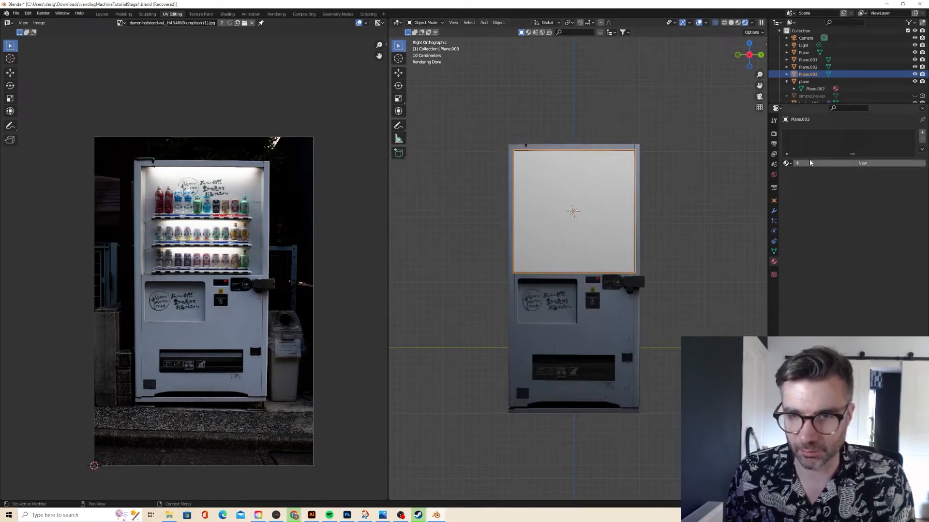
click(787, 163)
click(809, 188)
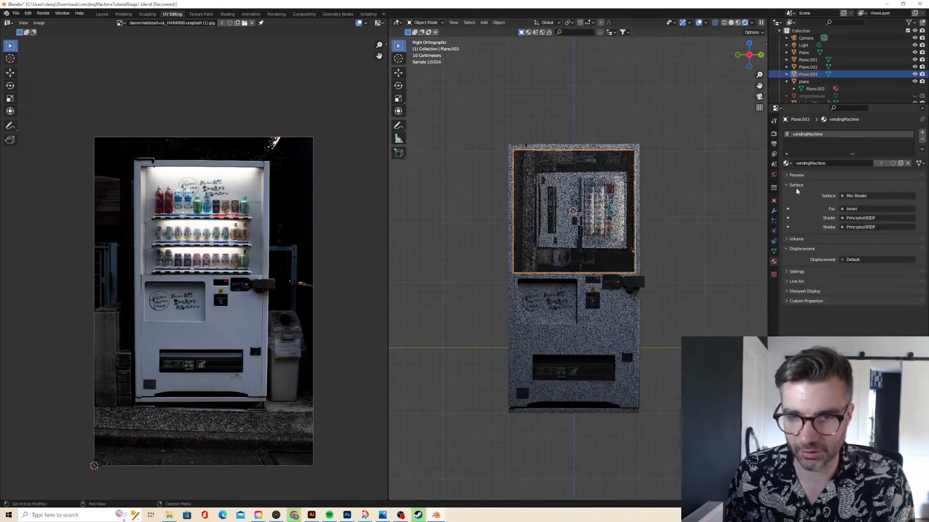
Apply all transforms to the front plane and unwrap its whole face with Cube Projection.
middle_drag(663, 181, 647, 191)
key(Tab)
key(a)
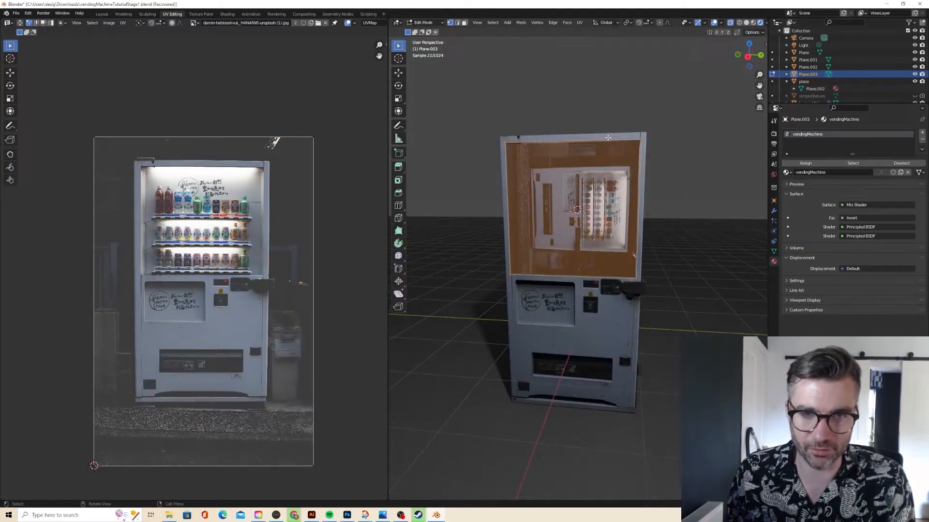
key(Tab)
right_click(567, 177)
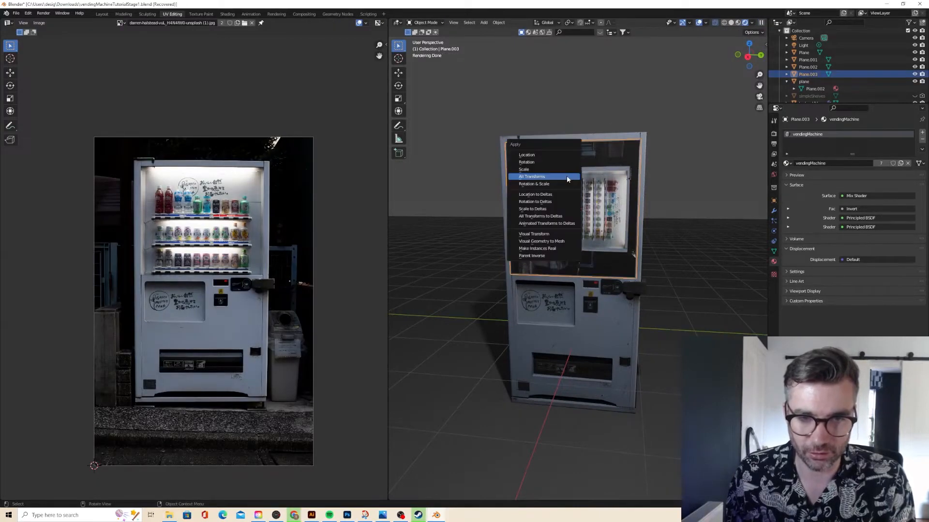
click(567, 176)
key(Tab)
click(580, 23)
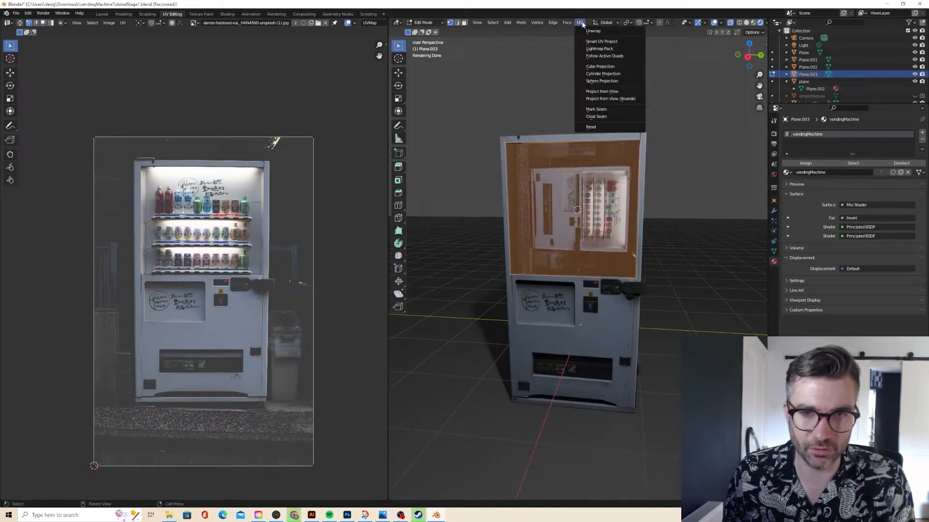
click(600, 67)
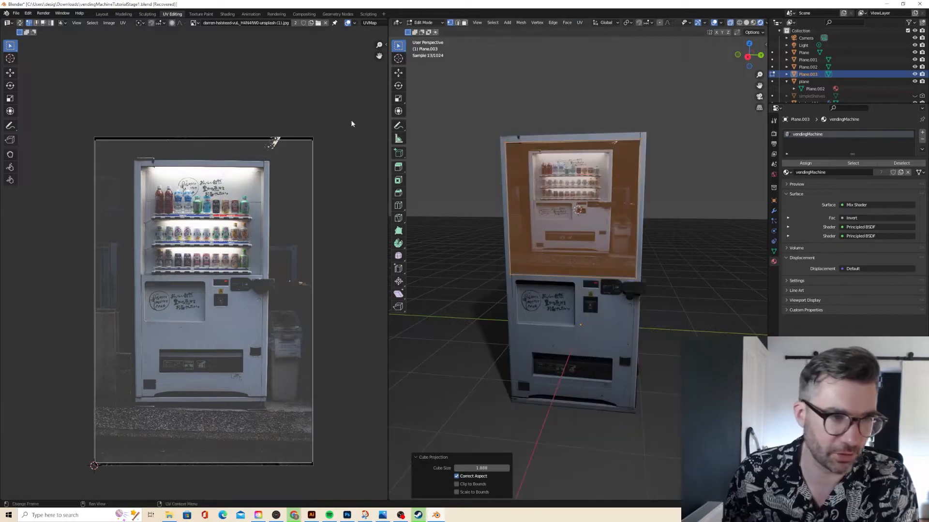
Shrink the plane's UV island to about half and fit its upper corners over the photo's lit display.
key(s)
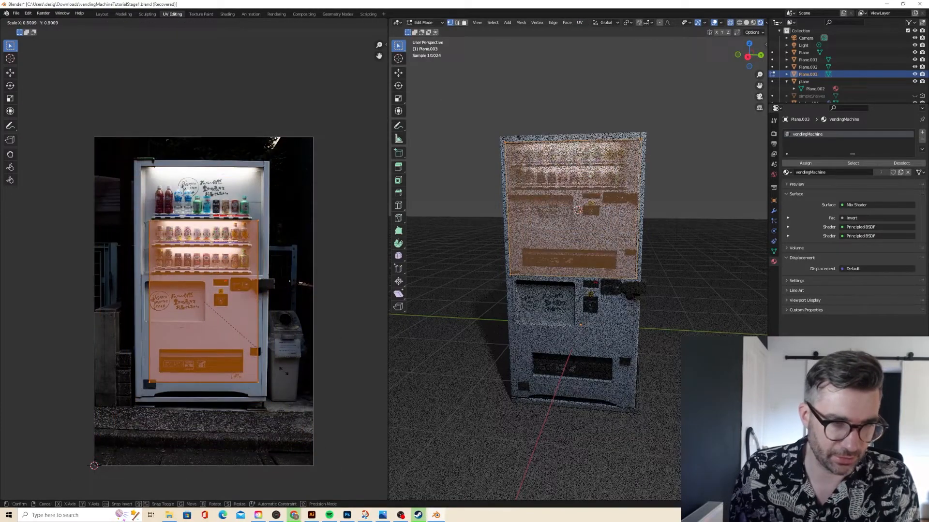
click(285, 371)
key(g)
click(285, 323)
key(s)
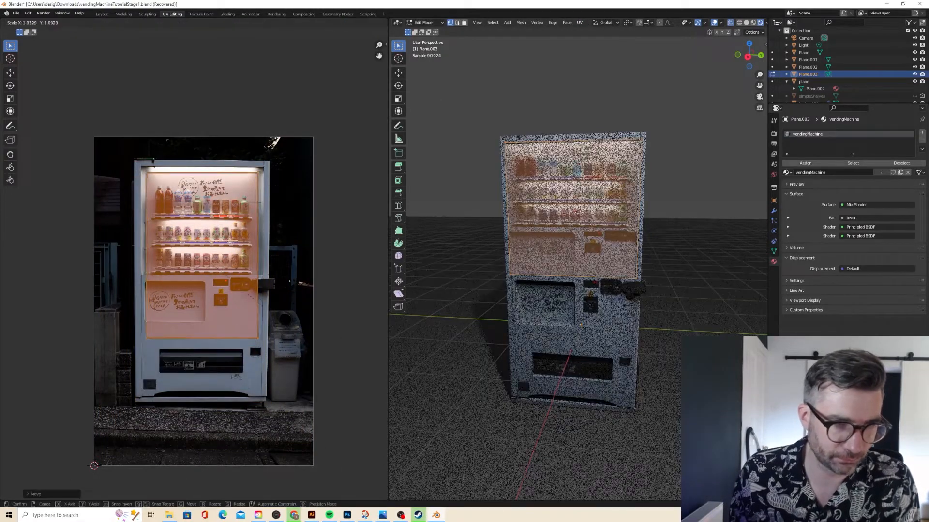
click(289, 327)
key(g)
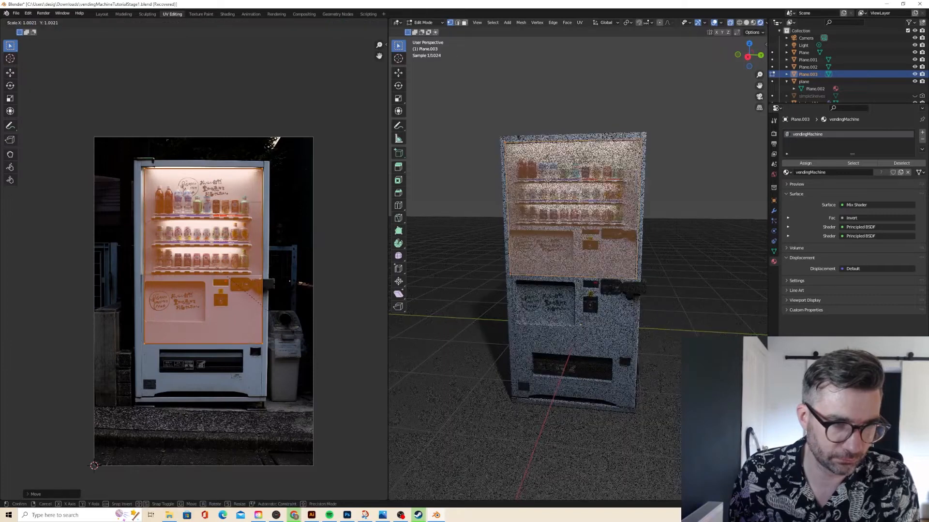
click(285, 333)
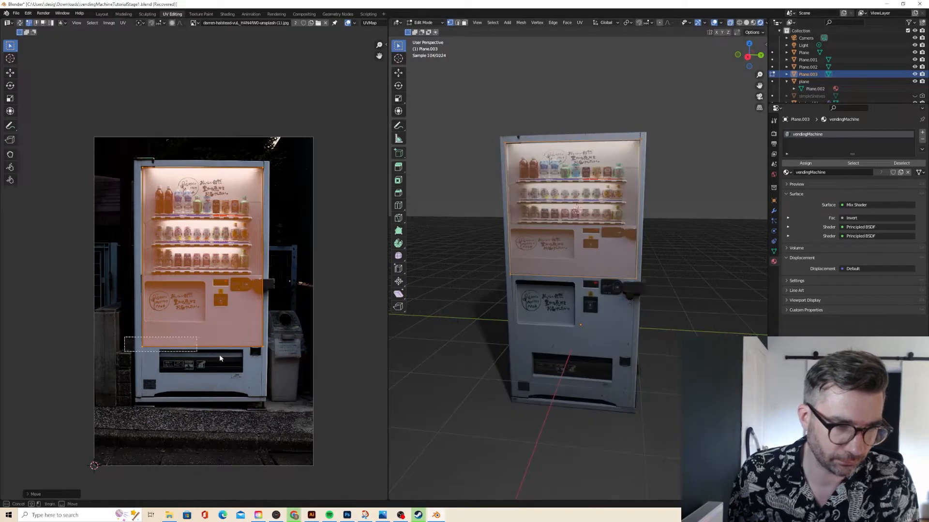
Move the UV island's bottom edge up by about 0.22 to the lower border of the photo's drinks display.
drag(220, 357, 277, 368)
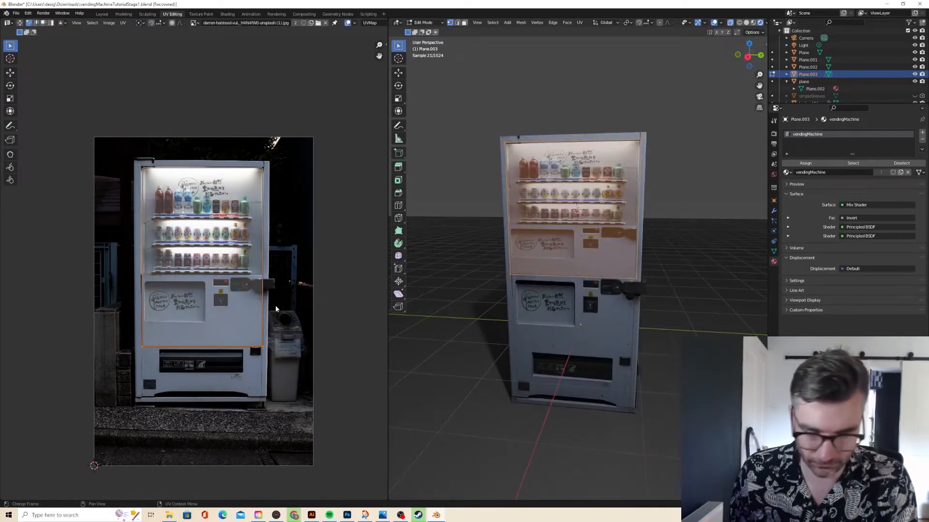
key(g)
key(x)
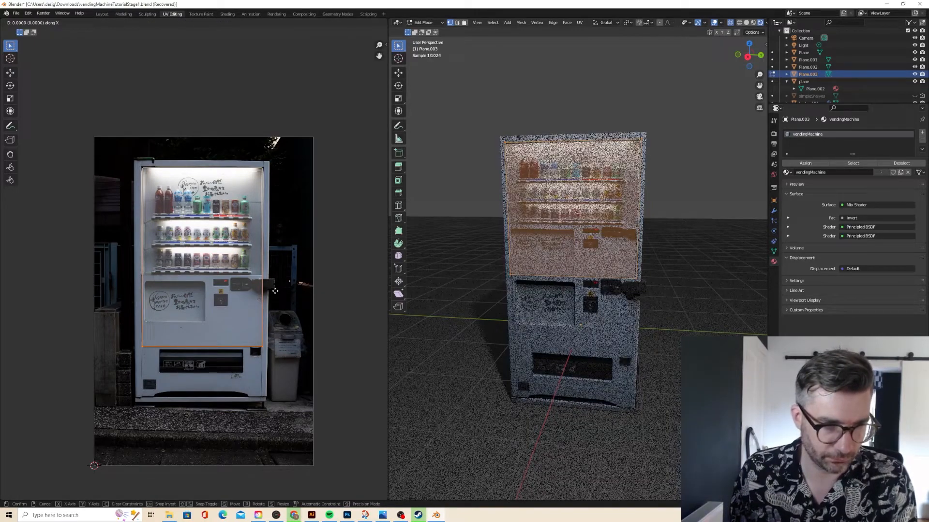
click(273, 291)
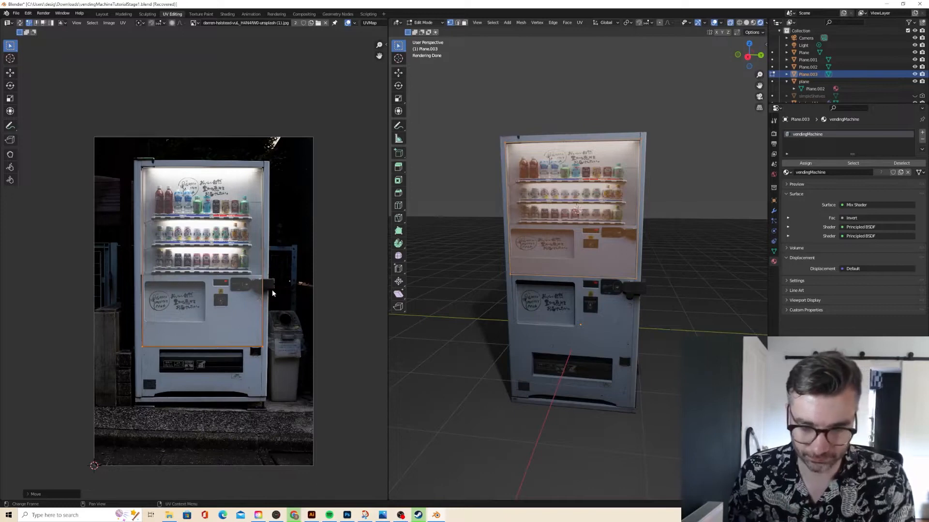
key(g)
key(x)
click(271, 283)
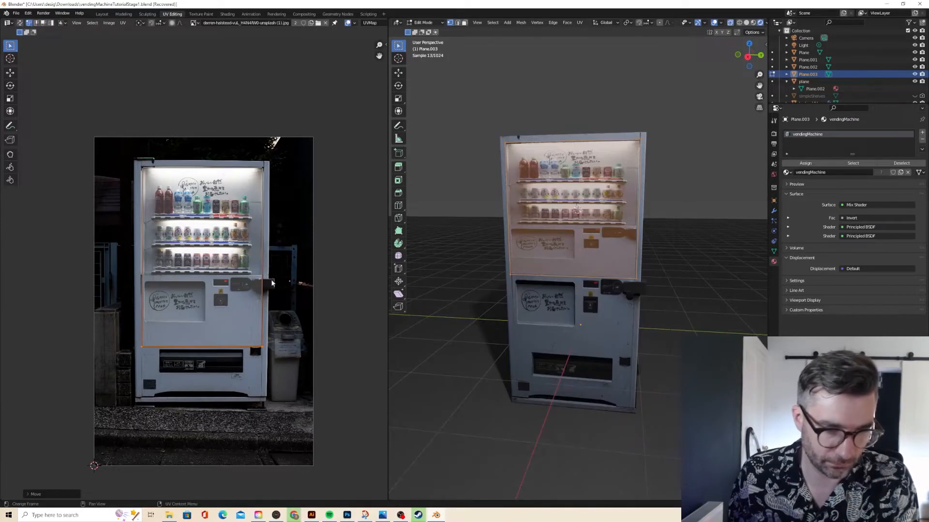
key(g)
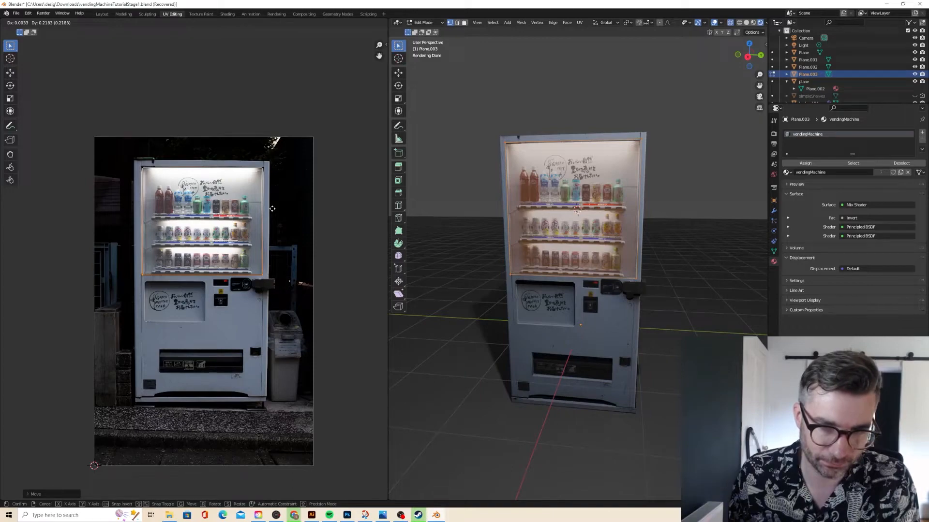
click(272, 209)
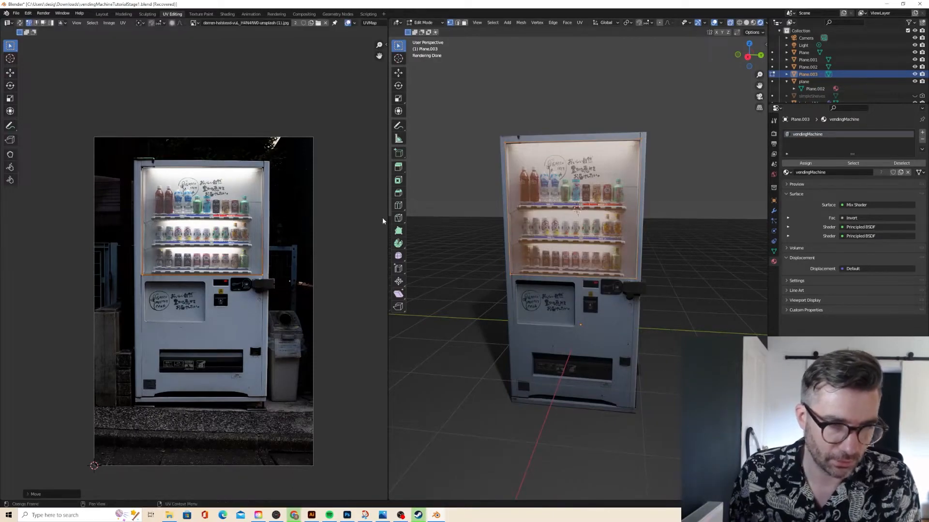
Leave mesh editing, inspect the textured front plane on the machine, and view it selected in right orthographic projection.
key(Tab)
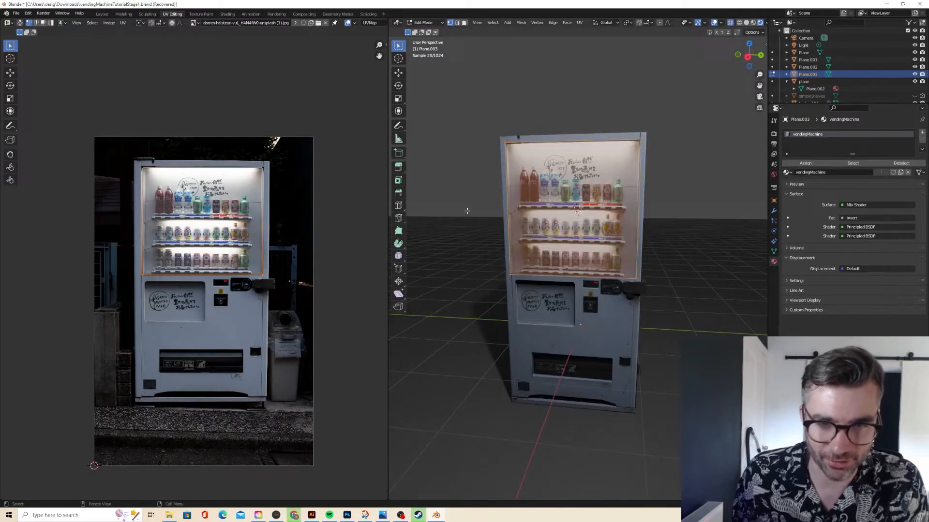
click(467, 210)
mouse_move(506, 209)
middle_down()
mouse_move(493, 219)
mouse_move(511, 216)
middle_up()
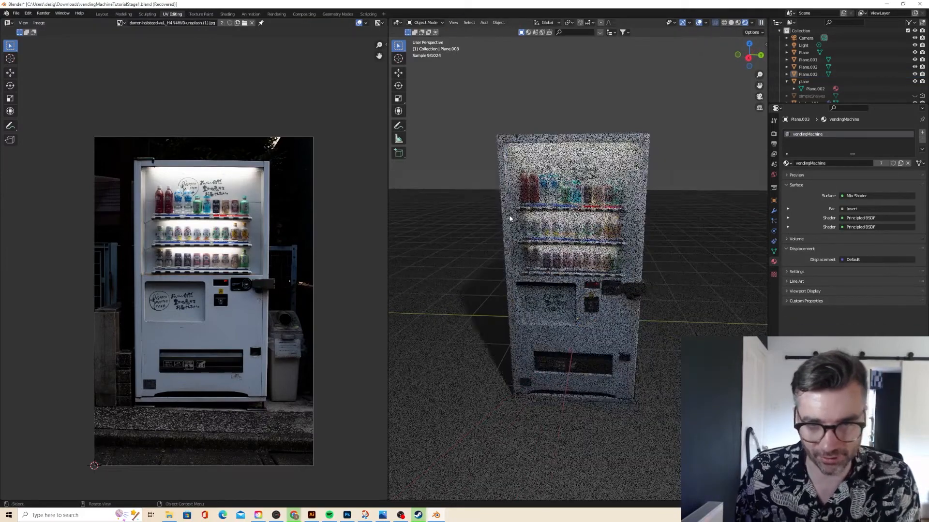
click(528, 215)
scroll(528, 214, up, 3)
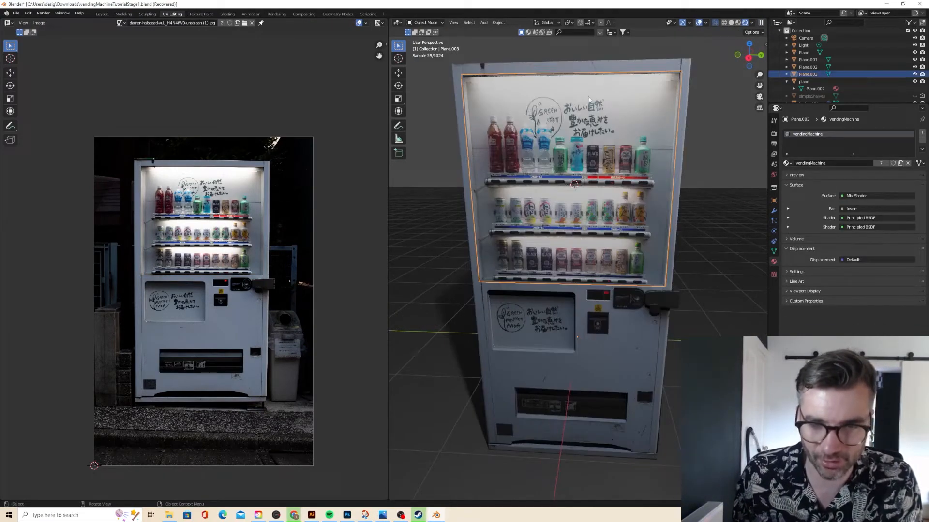
click(749, 54)
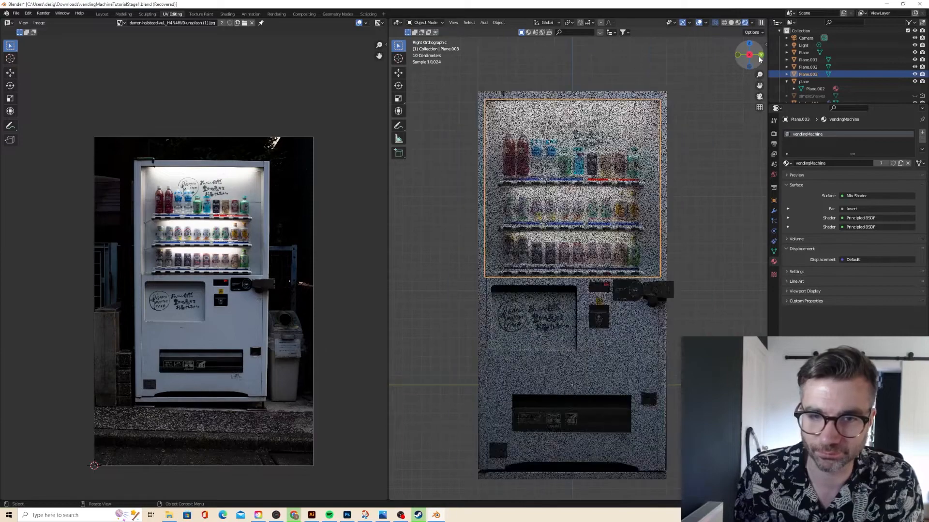
Place the 3D cursor on the top shelf's BLACK coffee can and add a 16-vertex cylinder there.
scroll(660, 101, up, 6)
scroll(660, 100, down, 1)
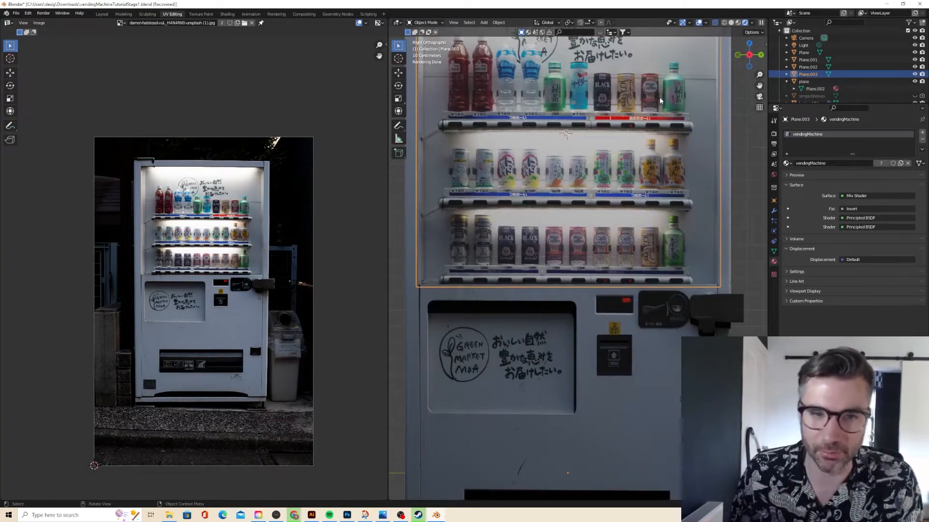
click(397, 59)
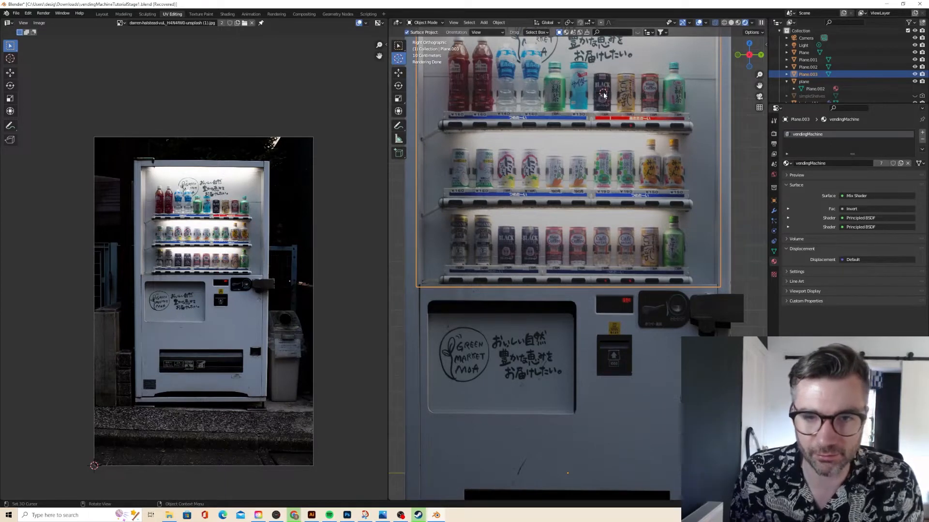
key(shift+a)
mouse_move(603, 94)
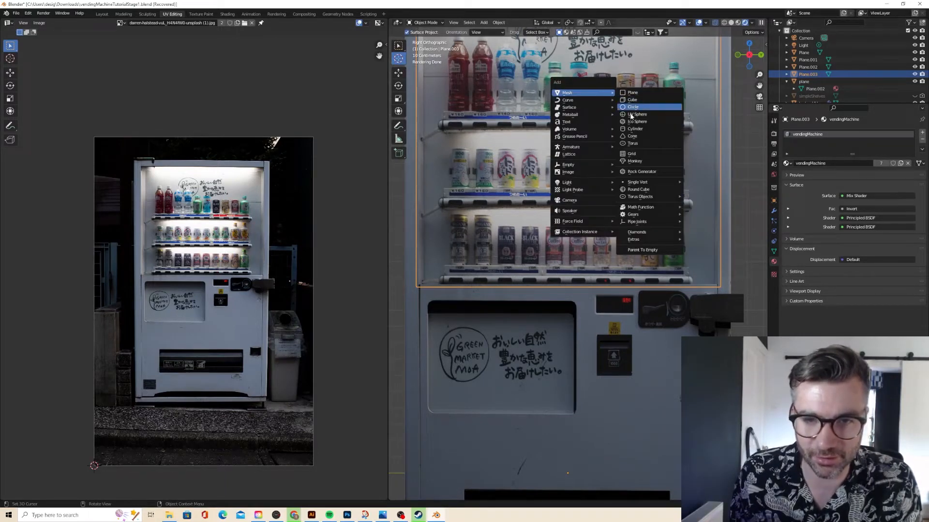
click(634, 129)
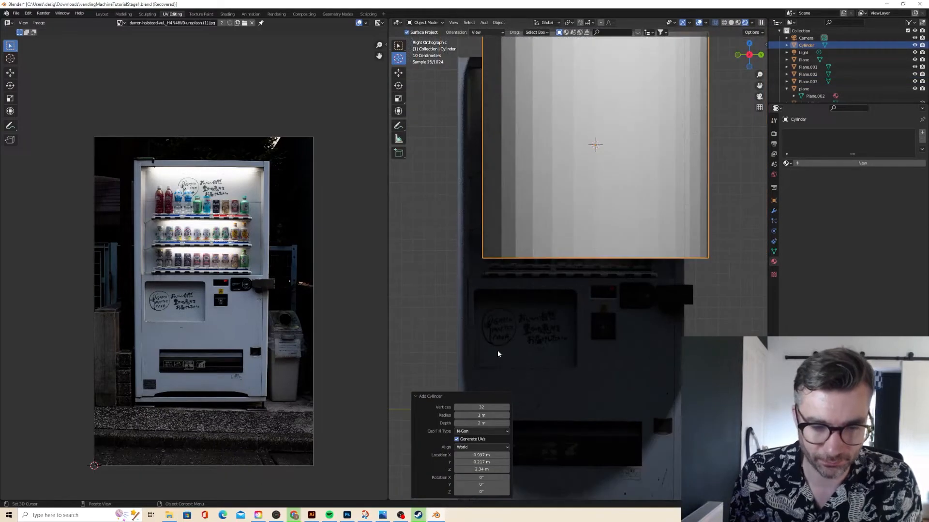
click(459, 407)
text(1)
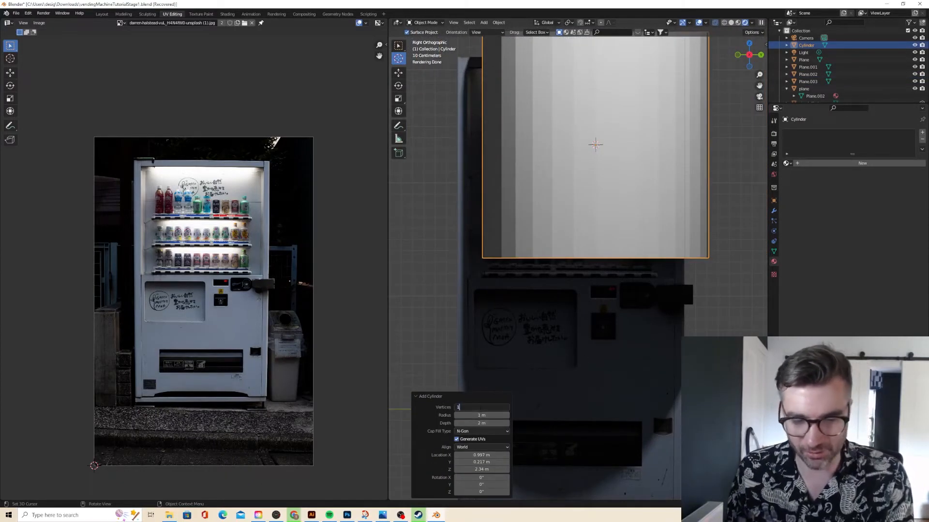
text(6)
key(Return)
Scale the cylinder down to about 0.092, and shrink it further to match the BLACK coffee can's width.
key(s)
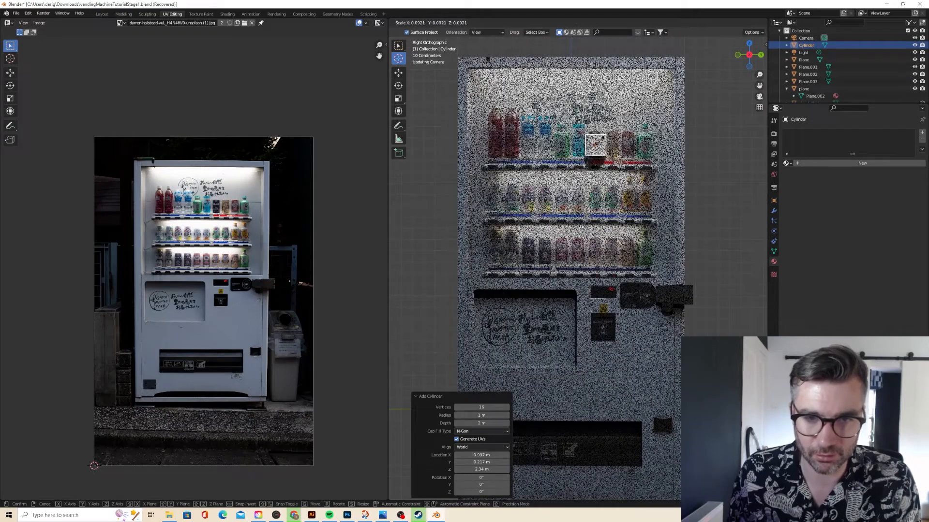
key(Return)
click(737, 23)
scroll(669, 109, up, 2)
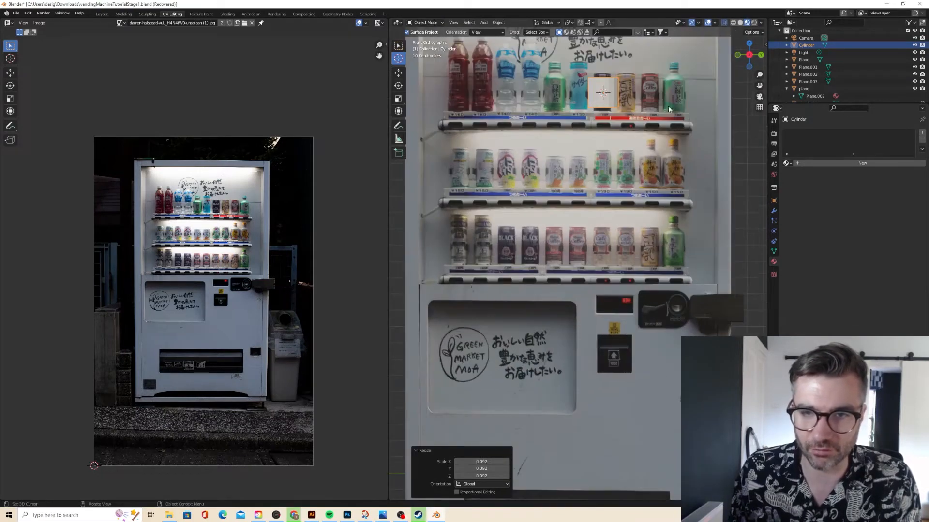
scroll(587, 140, up, 3)
key(s)
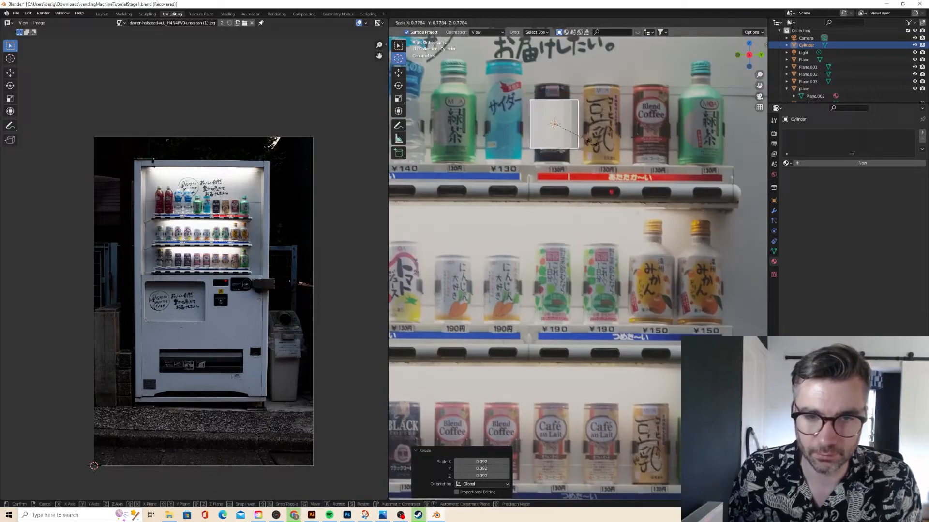
key(Return)
Raise the cylinder's top vertices about 0.07 m and lower its bottom vertices about 0.064 m to span the can's height.
key(Tab)
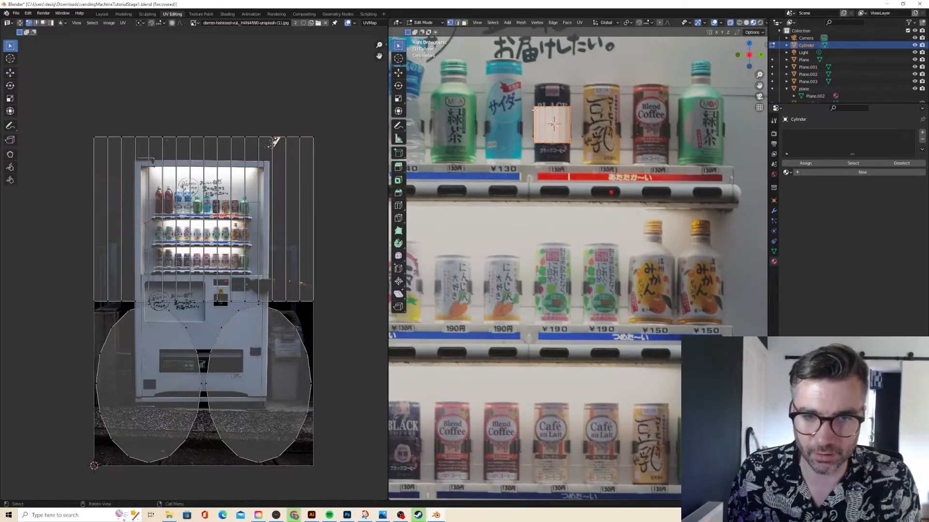
drag(527, 100, 577, 122)
key(g)
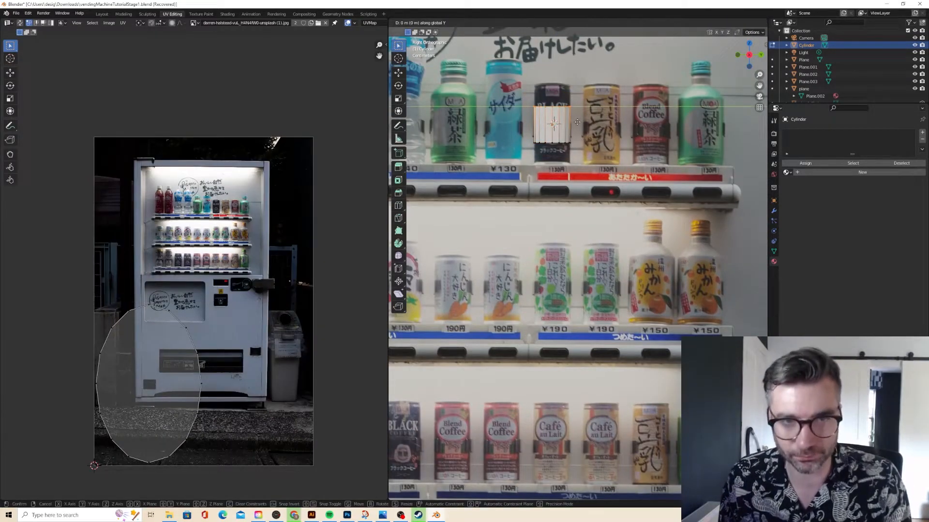
key(z)
click(570, 112)
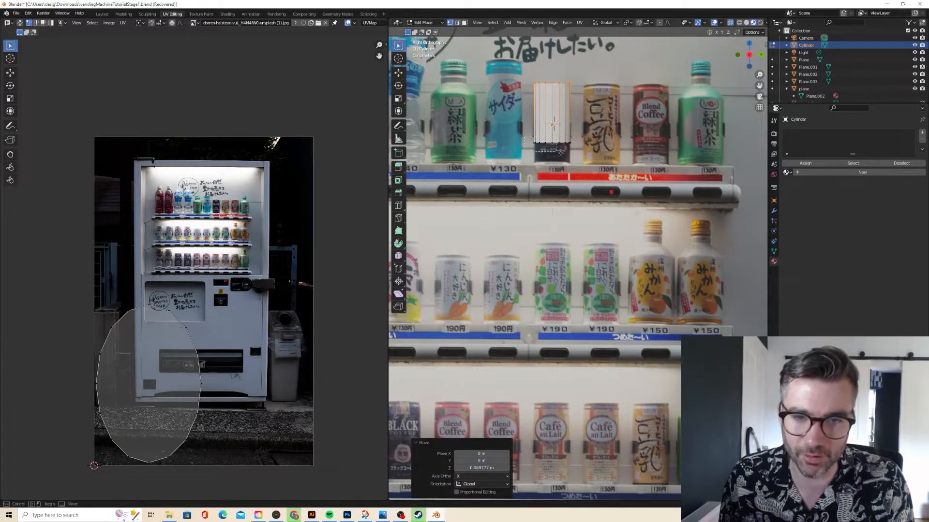
drag(531, 139, 578, 155)
key(g)
key(z)
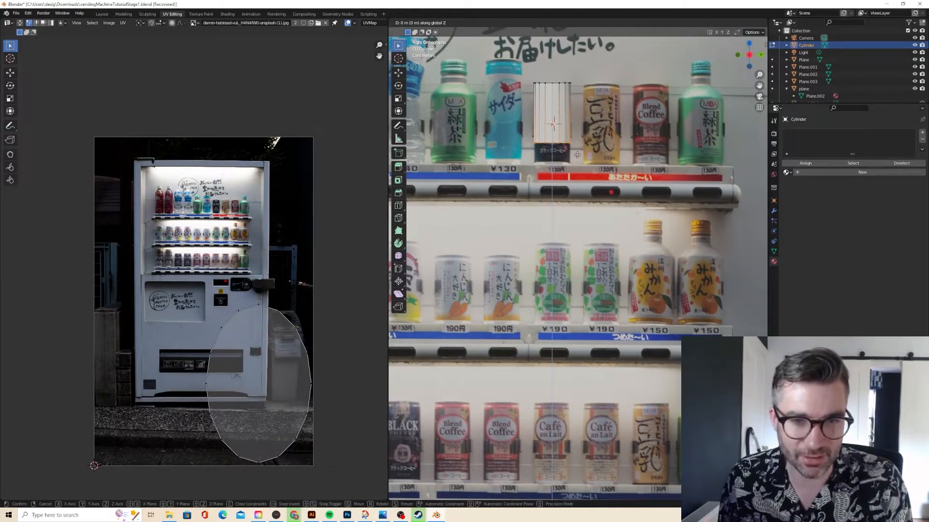
click(573, 176)
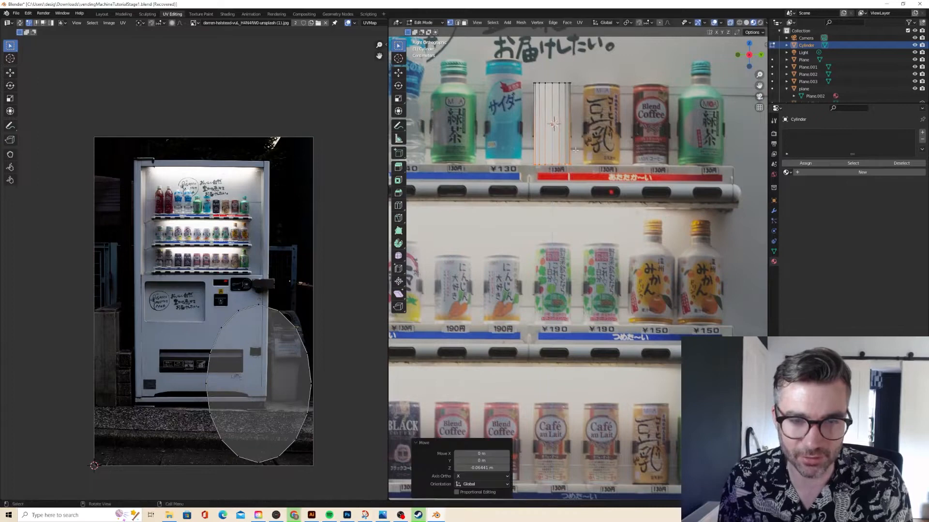
Select the cylinder's whole mesh, return to Object Mode, and assign it the existing vendingMachine material.
key(Tab)
key(Tab)
key(a)
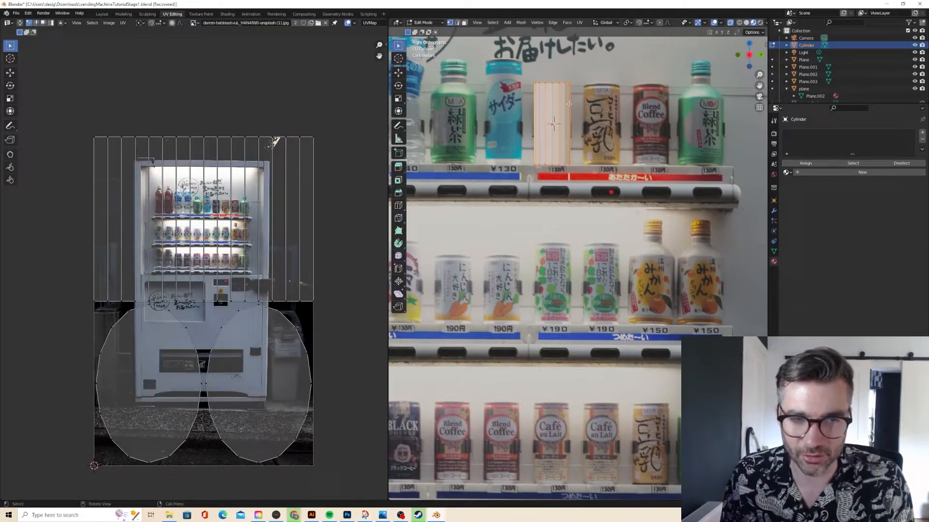
key(Tab)
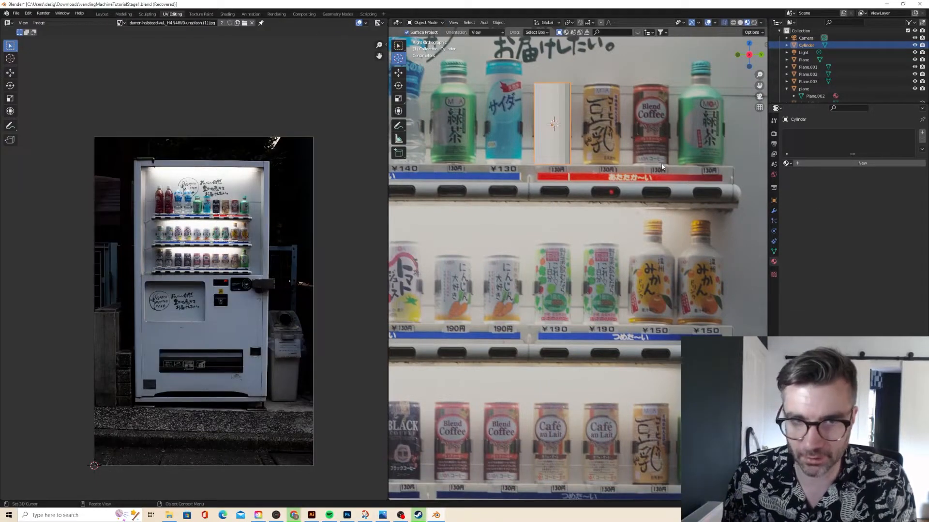
click(787, 165)
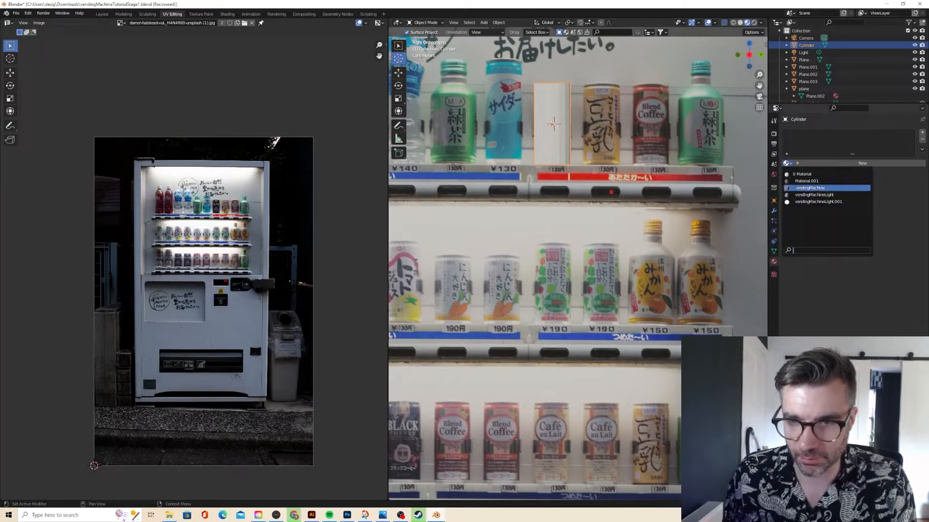
click(794, 189)
Unwrap the entire cylinder mesh with Project from View in the right orthographic view.
key(Tab)
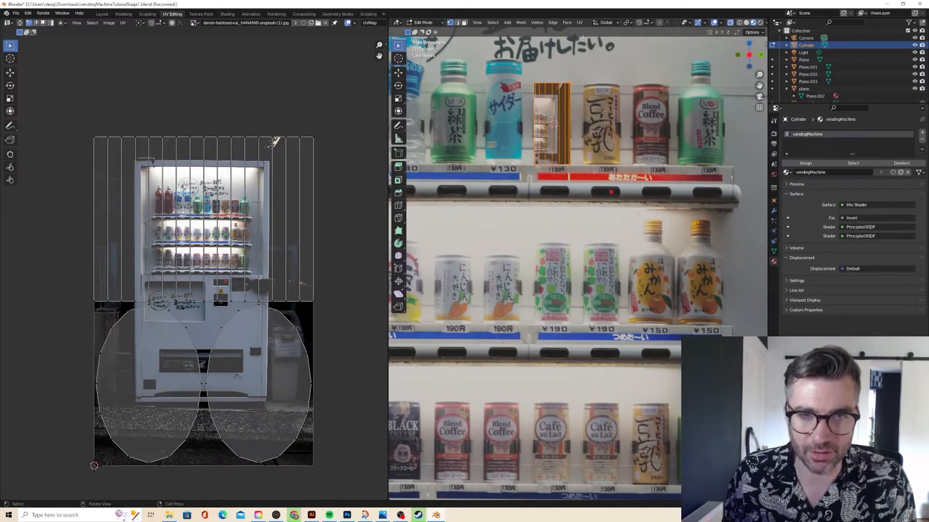
key(u)
click(598, 91)
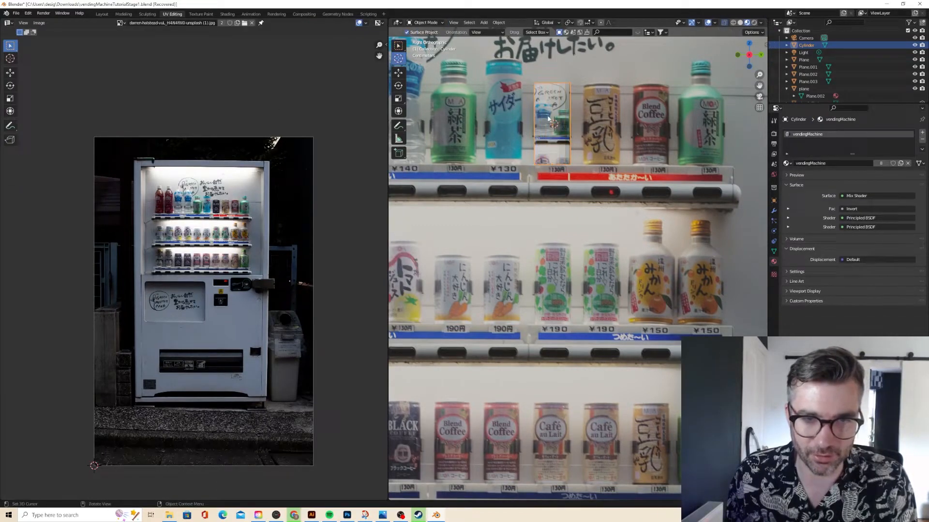
key(u)
click(578, 23)
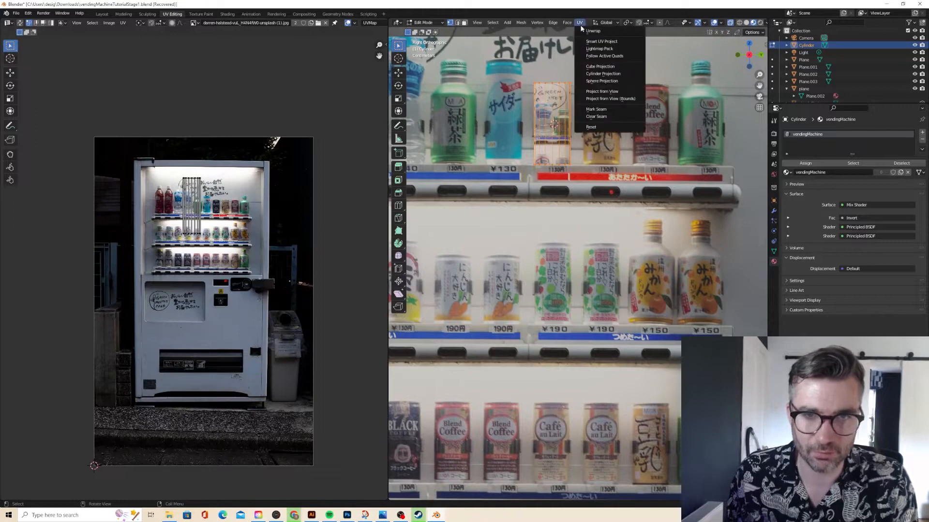
click(598, 91)
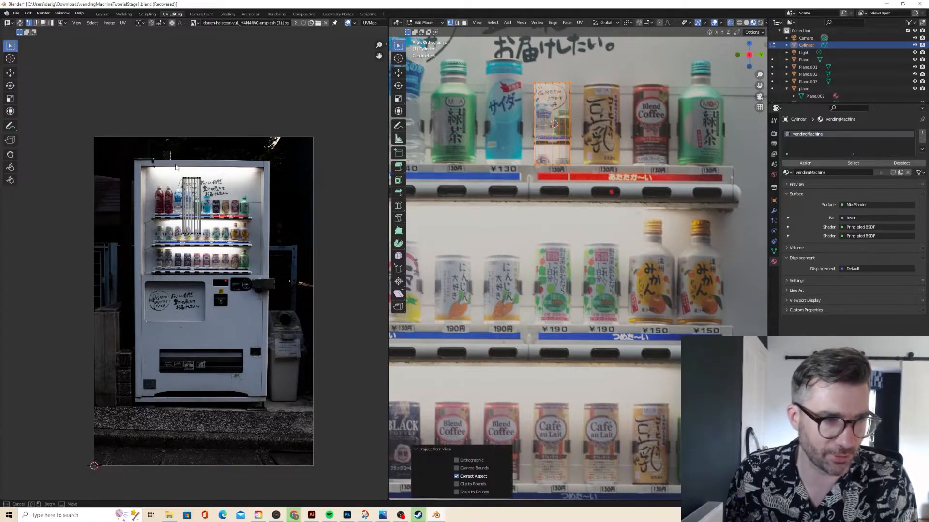
Shrink the cylinder's whole UV island and position it over the photo's BLACK coffee can on the top shelf.
key(a)
scroll(217, 242, up, 2)
key(s)
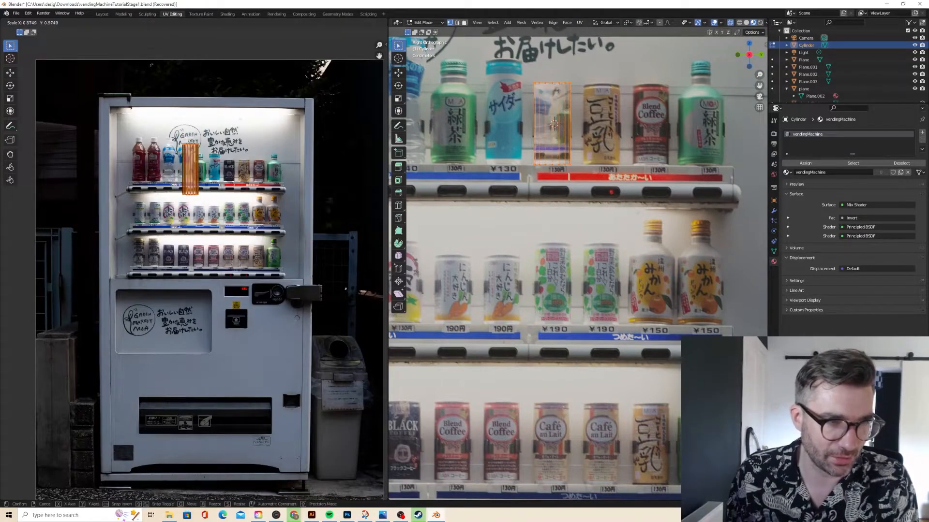
click(199, 184)
key(g)
click(241, 171)
key(g)
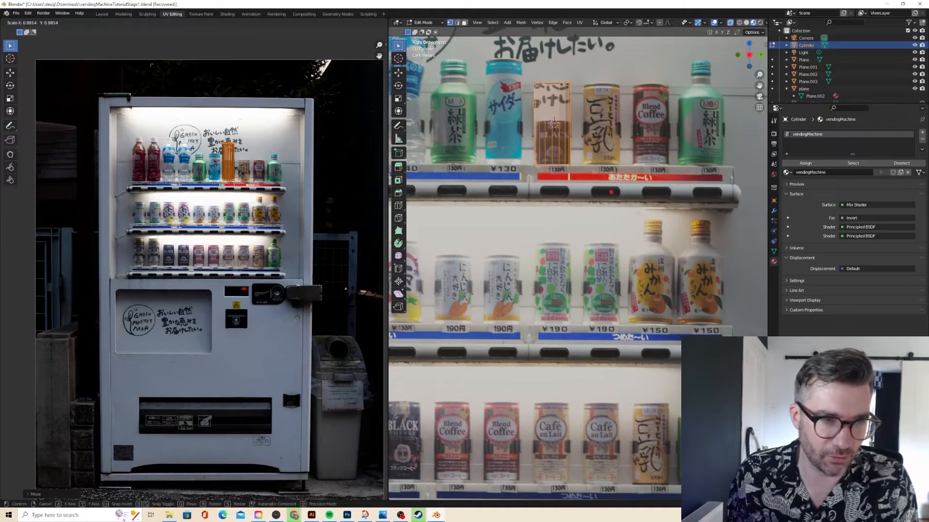
click(240, 171)
key(g)
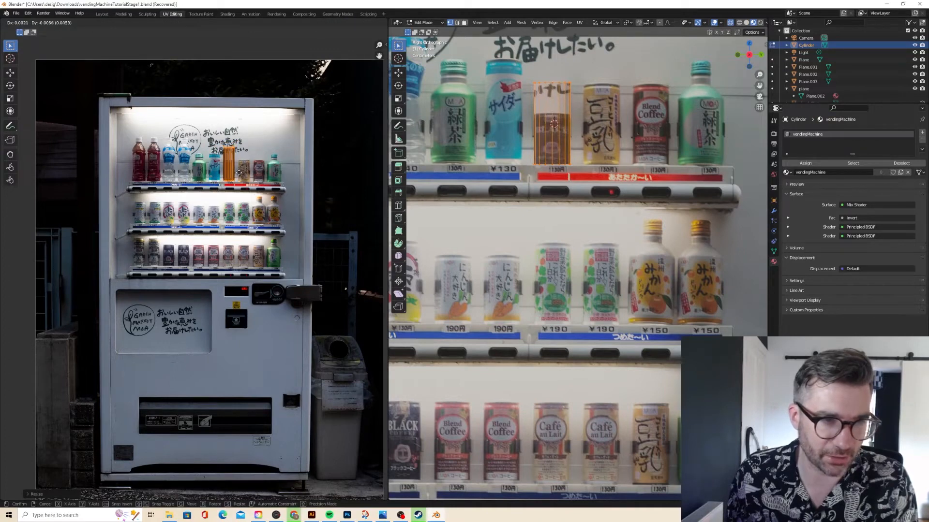
click(240, 175)
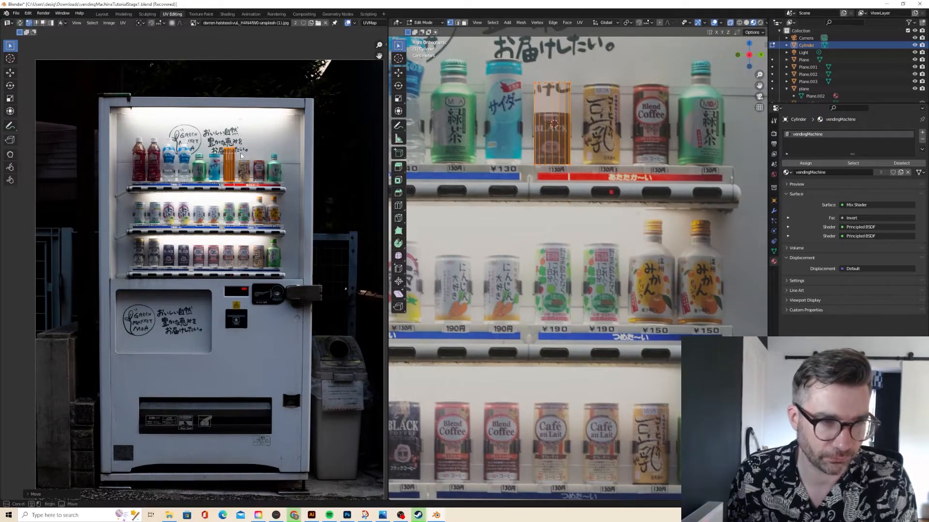
Adjust the UV island's side along X, and lower its top edge along Y to the can's upper rim.
key(g)
key(x)
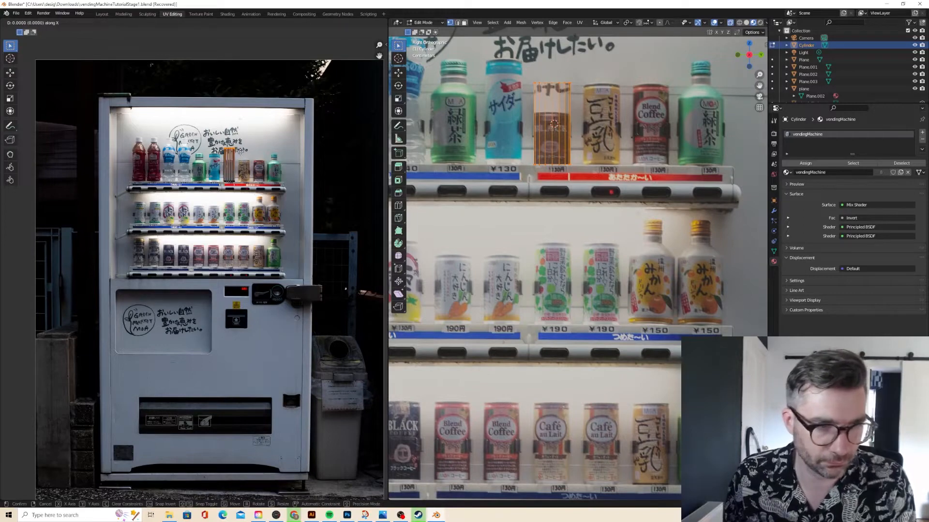
click(240, 152)
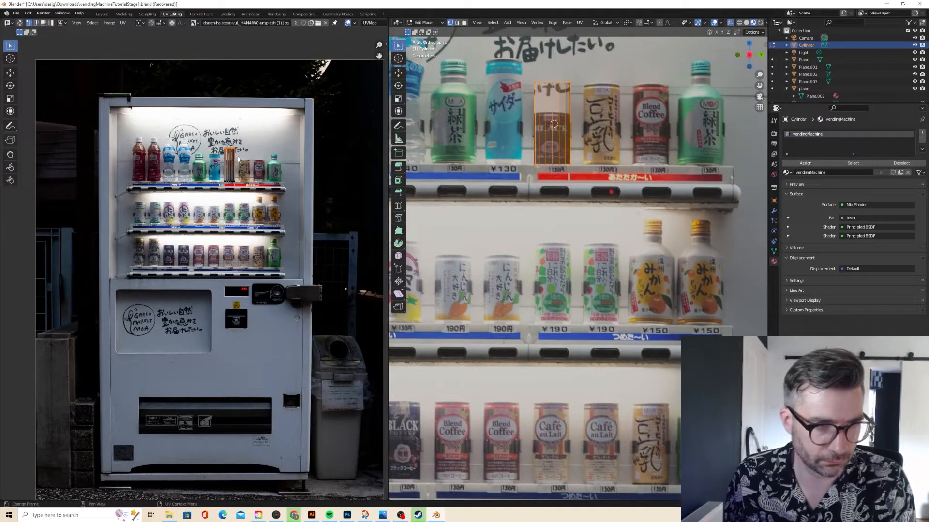
scroll(234, 154, up, 3)
middle_drag(235, 154, 228, 219)
key(g)
key(y)
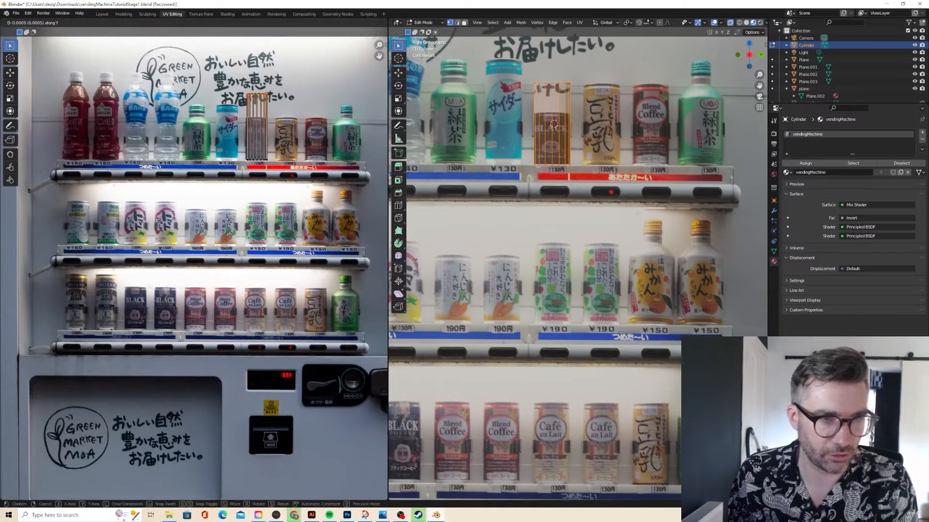
click(225, 243)
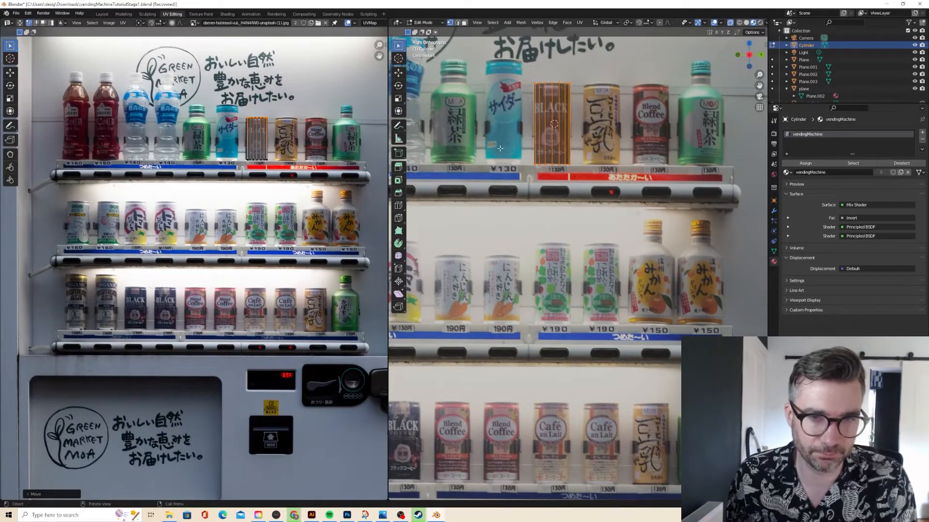
Fine-tune the whole UV island's position over the photo's BLACK can and leave mesh editing.
scroll(322, 129, up, 2)
middle_drag(314, 121, 270, 271)
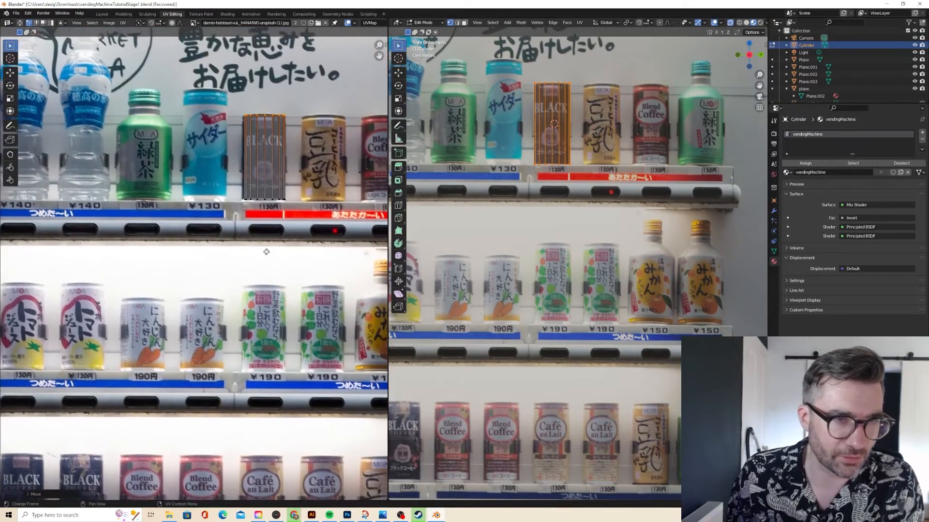
scroll(230, 106, up, 2)
key(a)
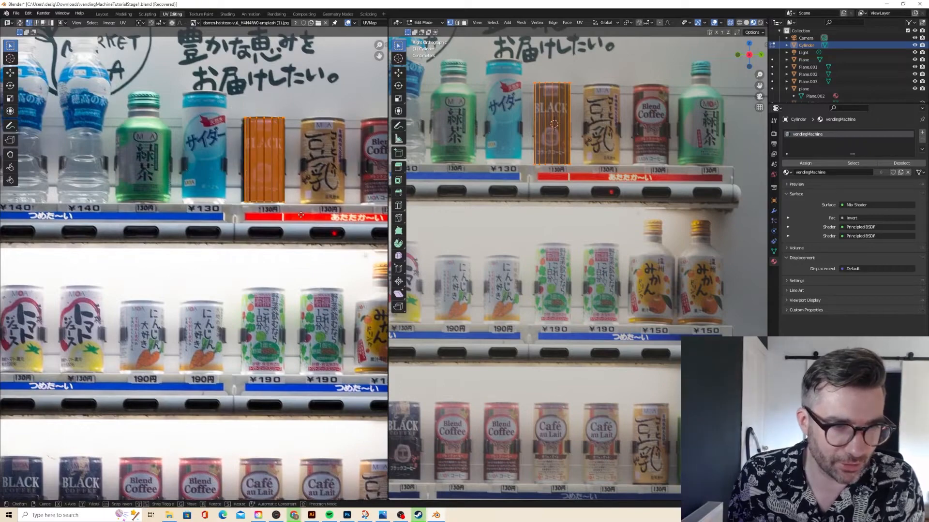
key(g)
click(301, 217)
key(Tab)
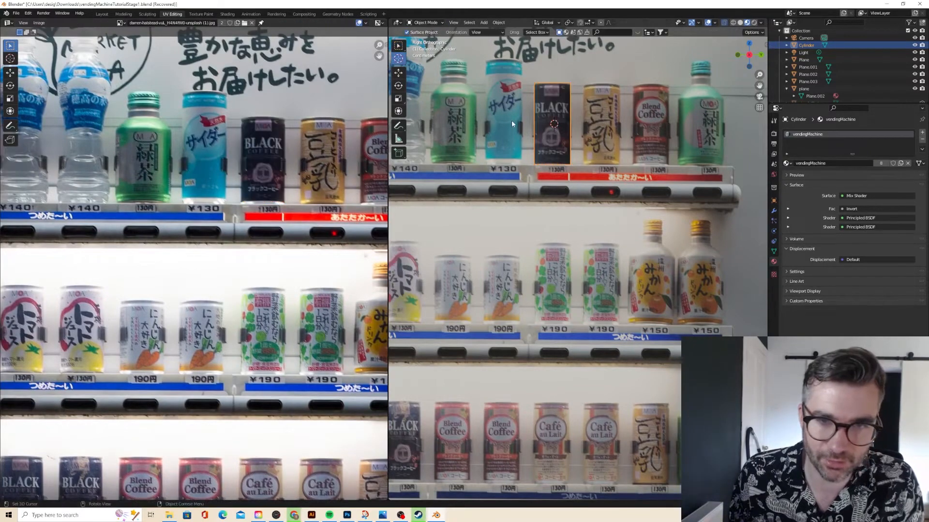
View the machine in perspective, hide the drinks-textured front plane Plane.003, and select the BLACK can cylinder.
scroll(511, 120, down, 2)
middle_drag(511, 119, 473, 170)
scroll(474, 162, down, 2)
scroll(473, 170, down, 1)
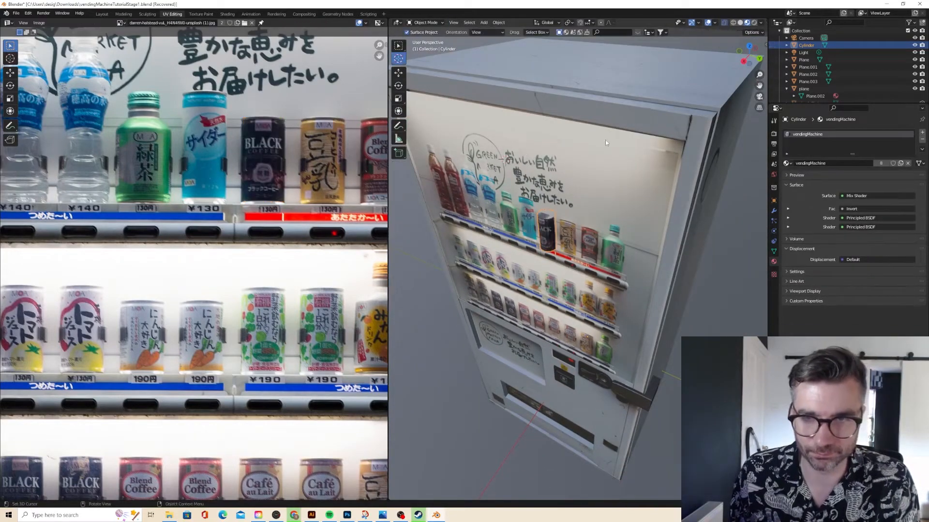
click(398, 45)
click(807, 81)
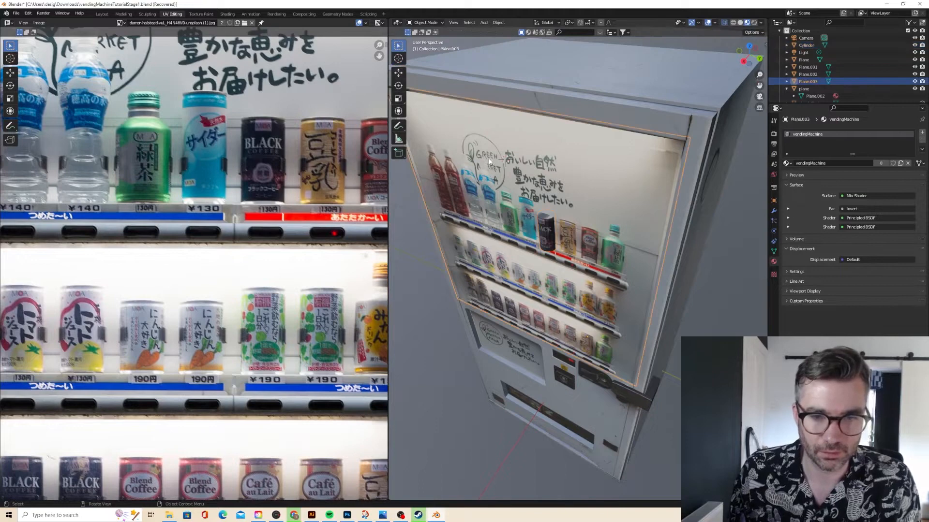
click(914, 81)
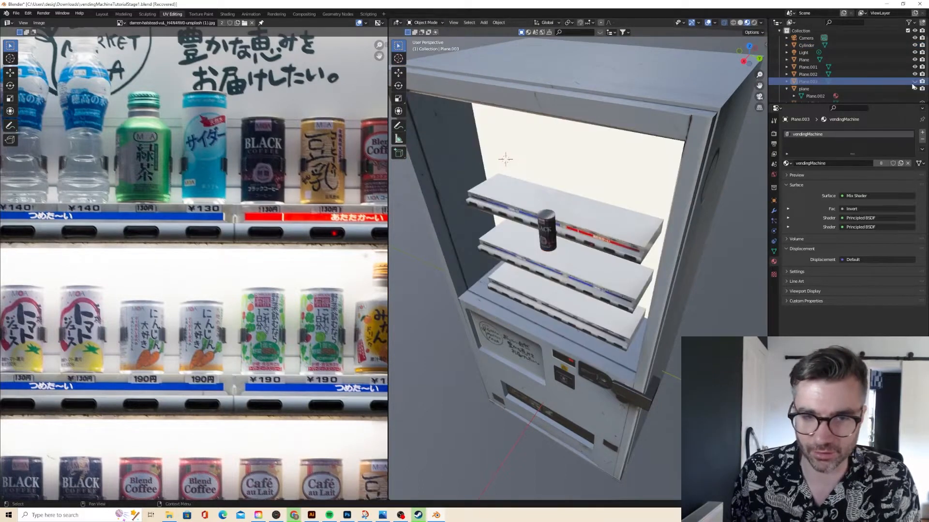
click(550, 224)
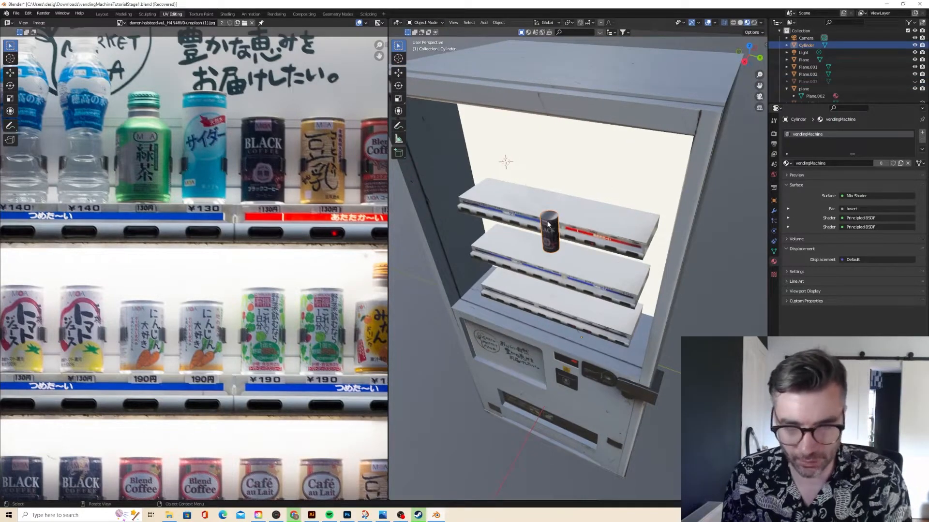
Move the BLACK can about -0.28 m along X so it stands on the machine's top shelf.
key(g)
key(x)
click(560, 204)
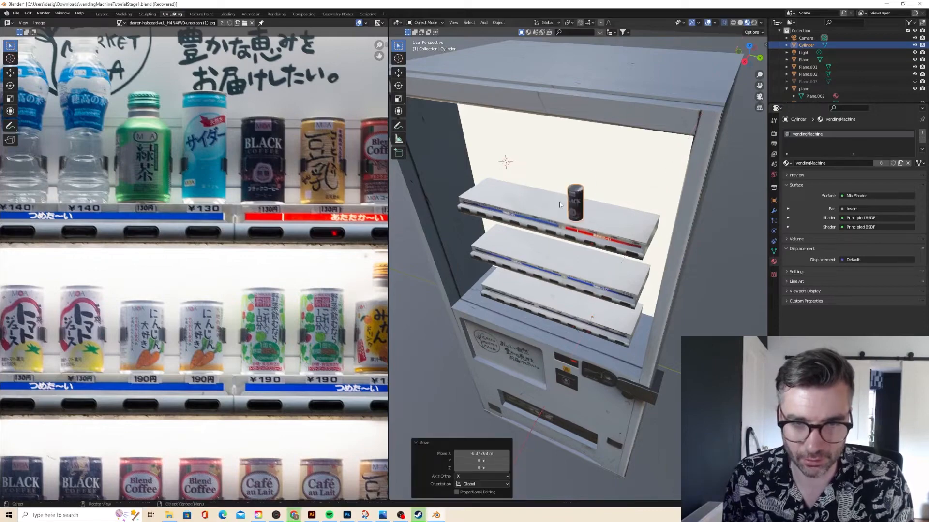
Apply smooth shading to the BLACK can cylinder on the top shelf.
click(626, 186)
middle_drag(627, 187, 576, 169)
scroll(598, 193, up, 4)
click(583, 163)
right_click(580, 163)
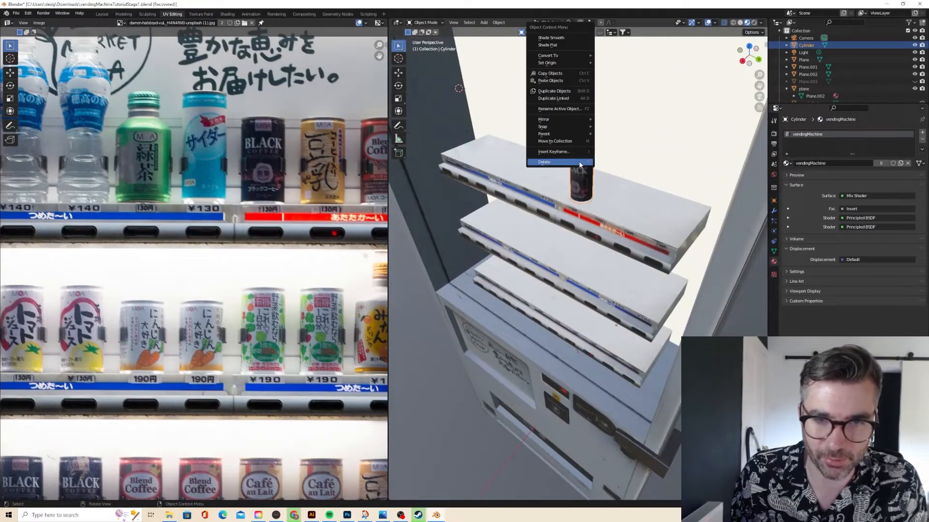
click(564, 38)
scroll(555, 102, down, 2)
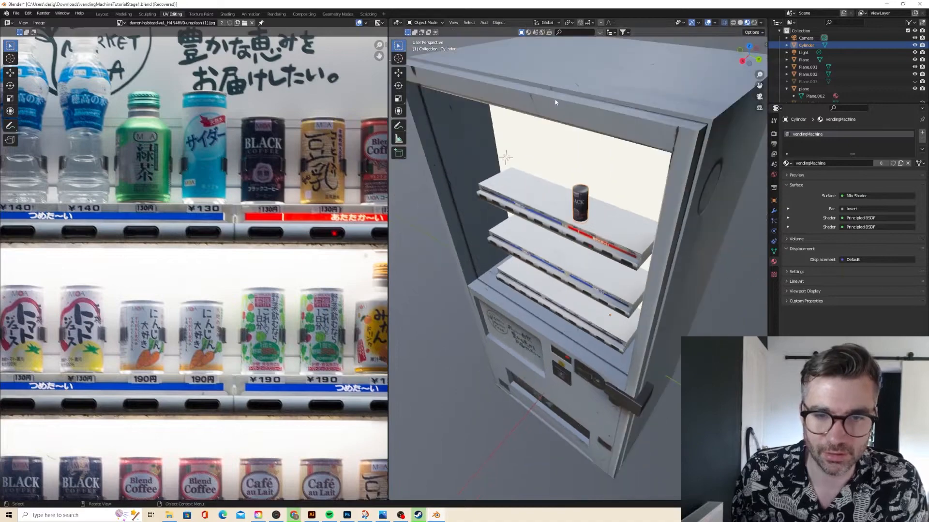
Enter mesh editing on the BLACK can and select its top face.
scroll(561, 110, up, 3)
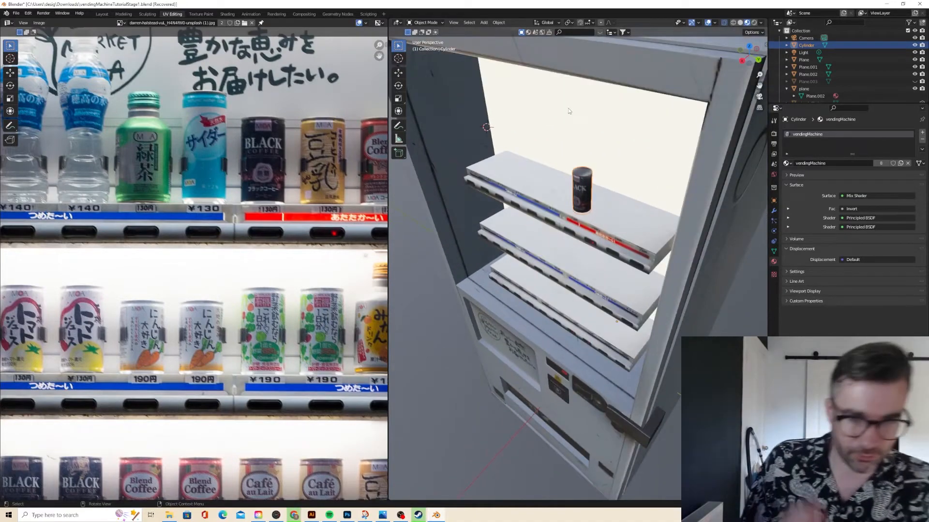
scroll(569, 110, up, 3)
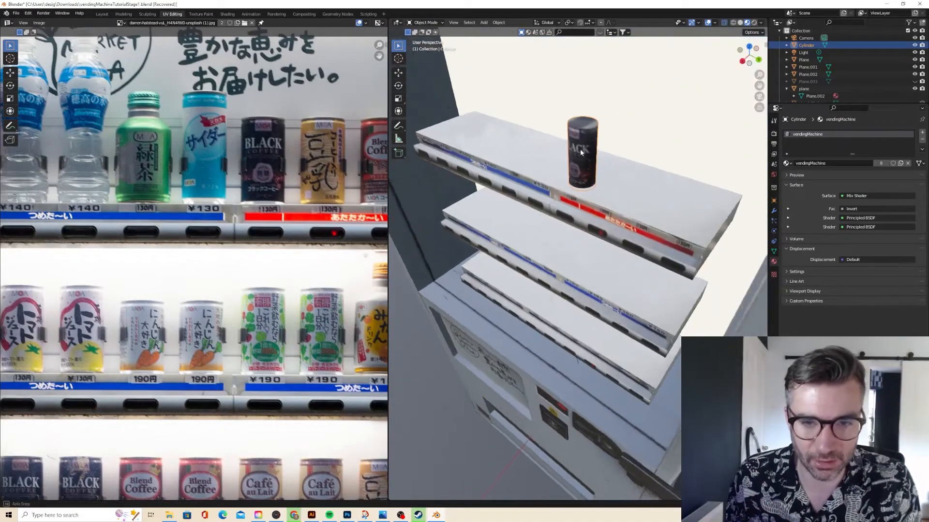
middle_drag(581, 153, 582, 158)
scroll(582, 158, down, 1)
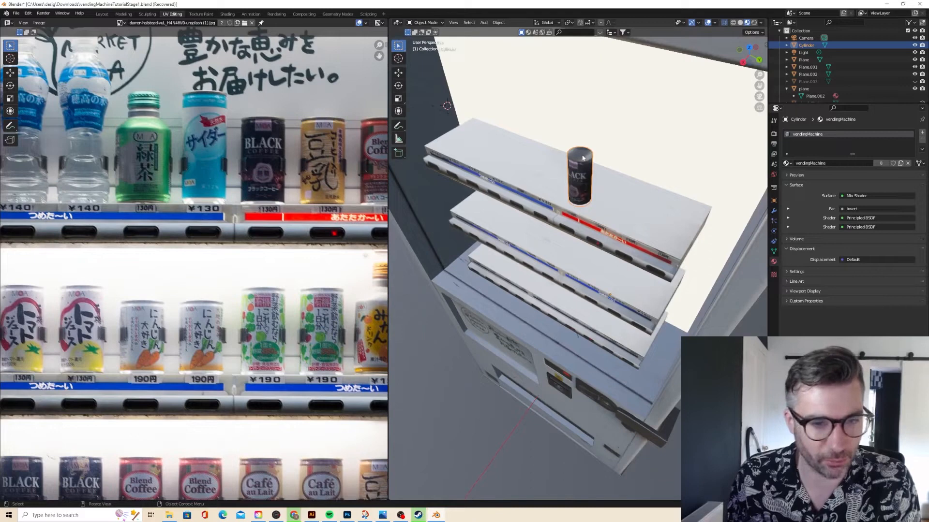
click(401, 517)
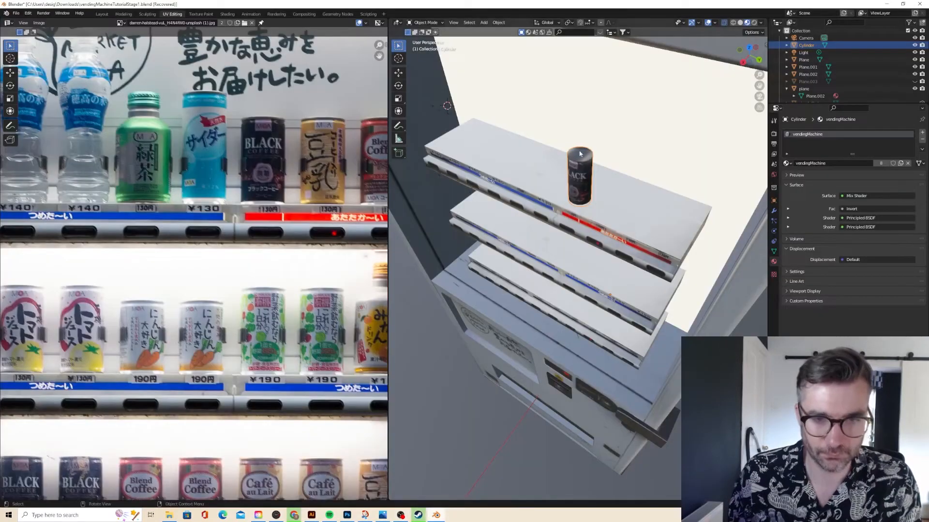
middle_drag(594, 153, 594, 154)
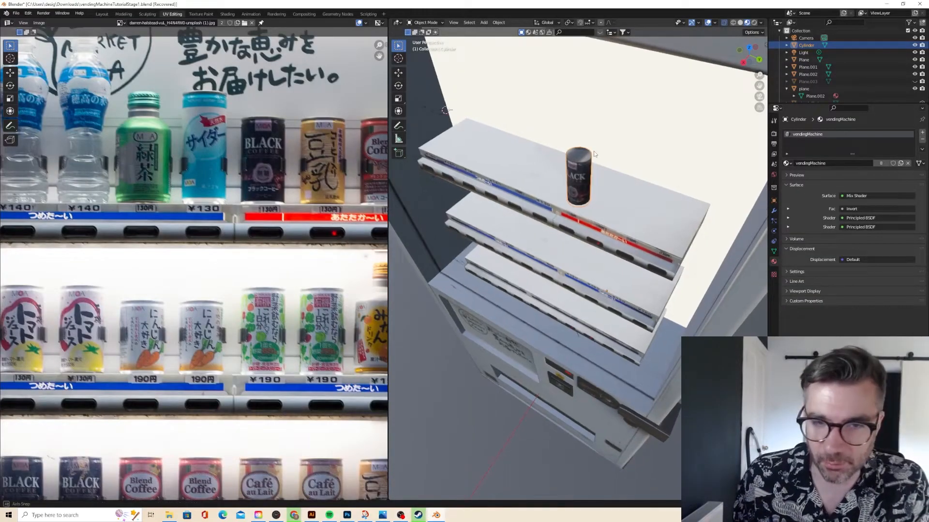
key(Tab)
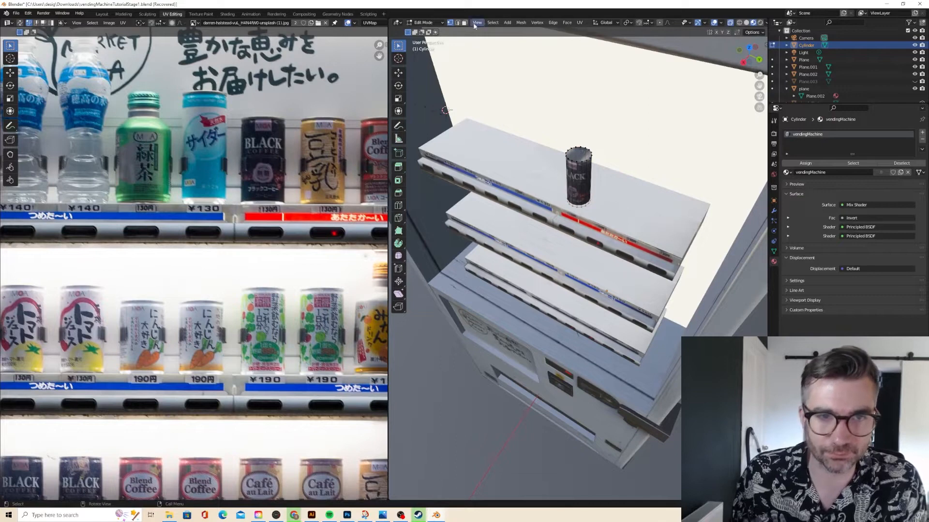
click(576, 153)
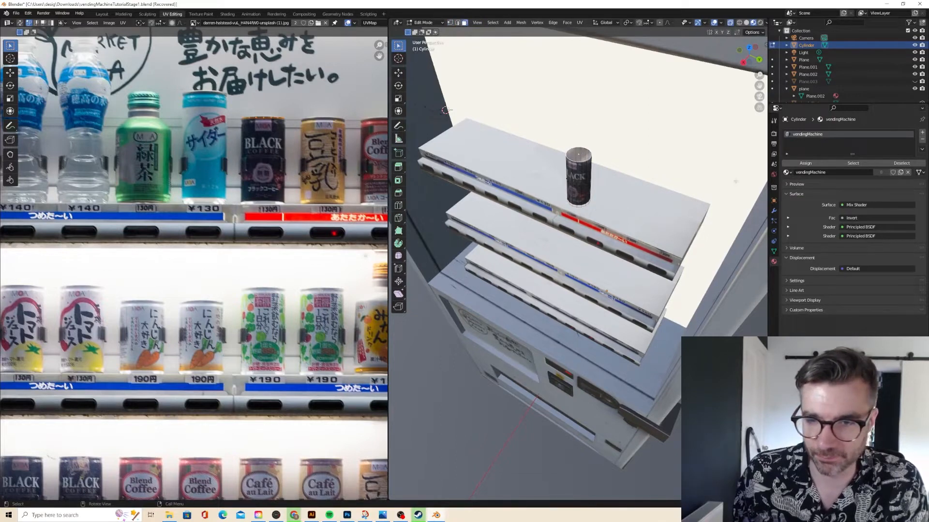
Add a second material slot with a new material named canTop, assign it to the can's top face, and leave mesh editing.
click(774, 210)
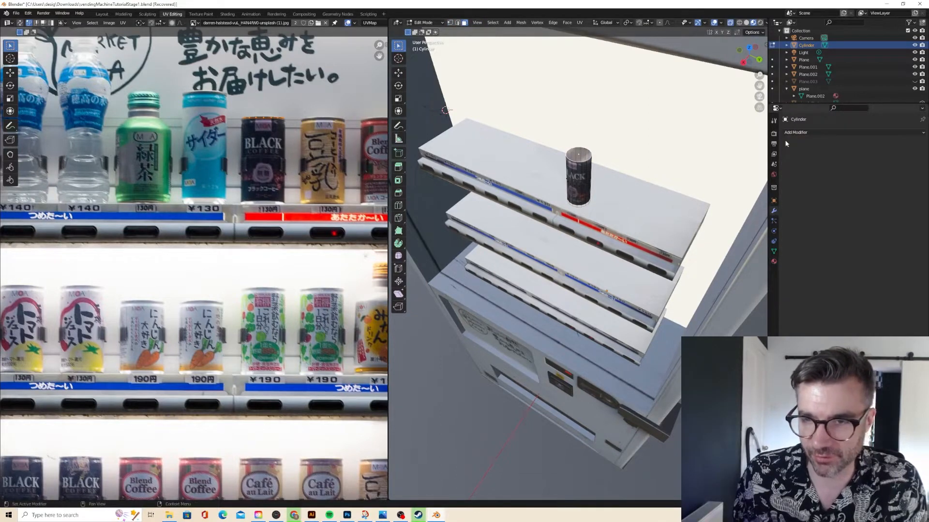
click(773, 260)
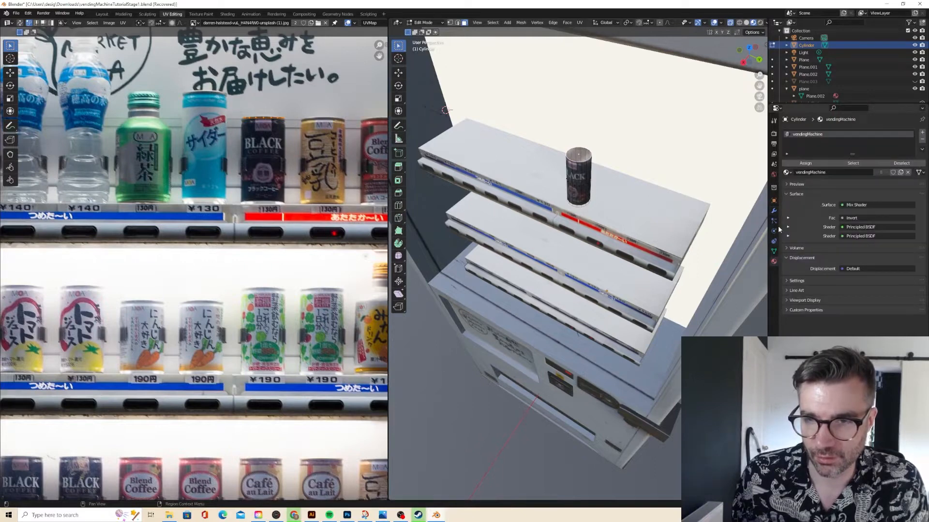
click(921, 134)
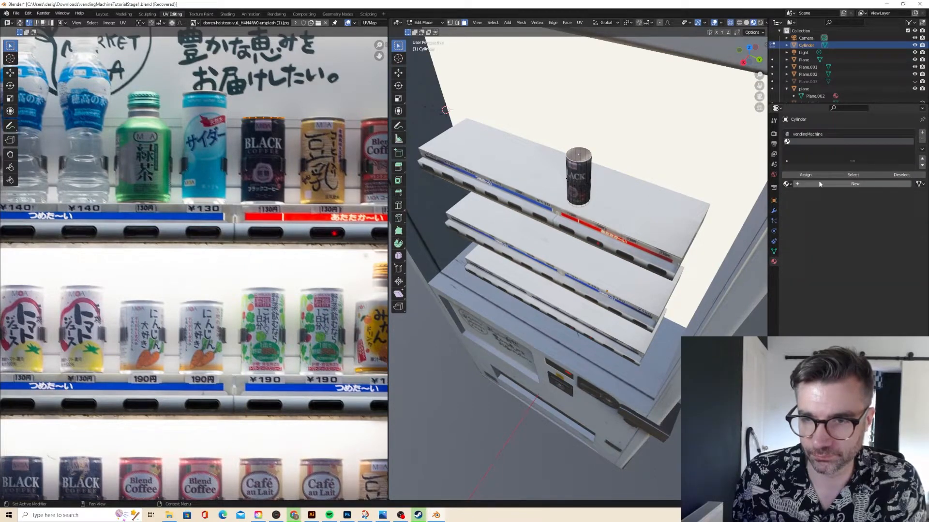
click(809, 183)
click(810, 184)
text(ca)
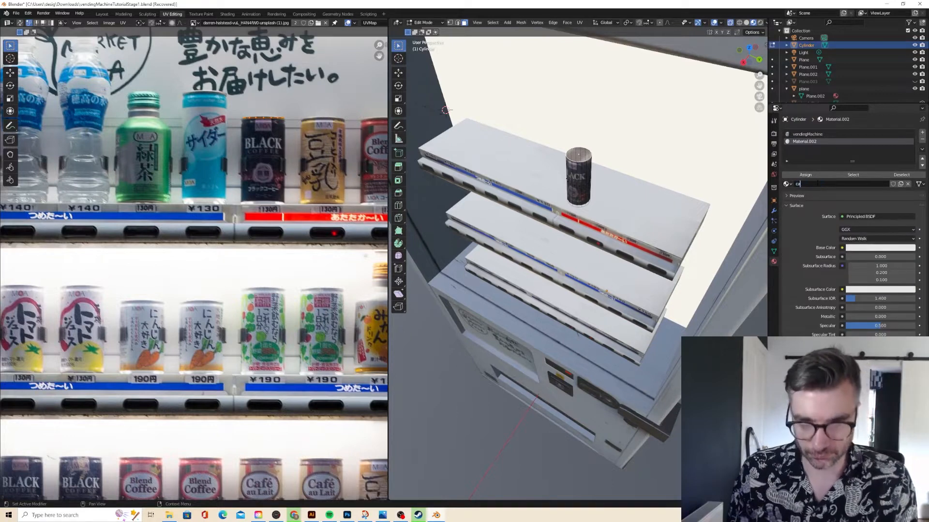
text(nTop)
key(Return)
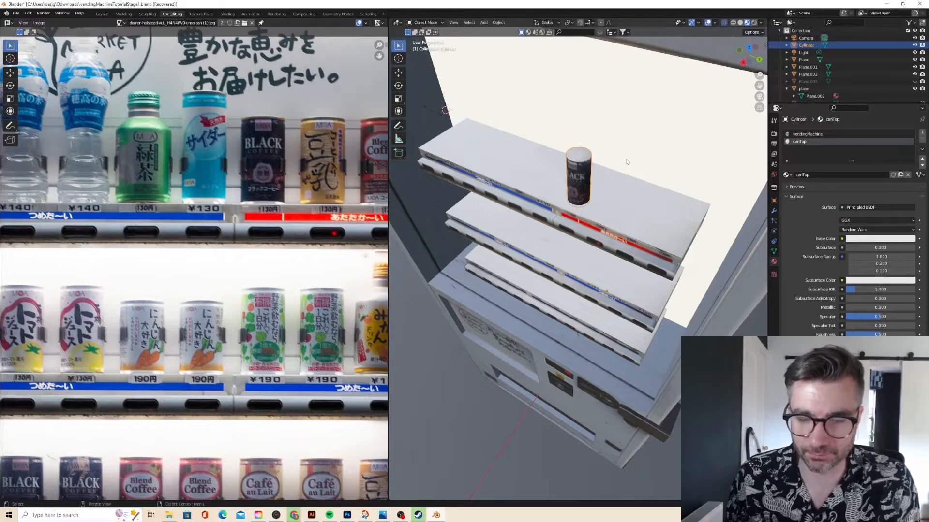
key(Tab)
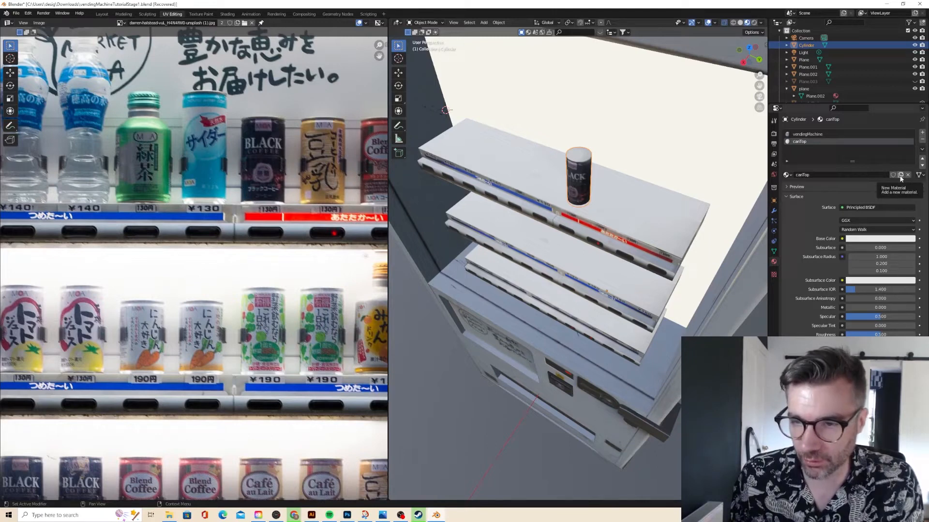
Give canTop's base color an image texture using the white drink-can photo from the Textures/Tutorial folder.
click(842, 239)
click(700, 287)
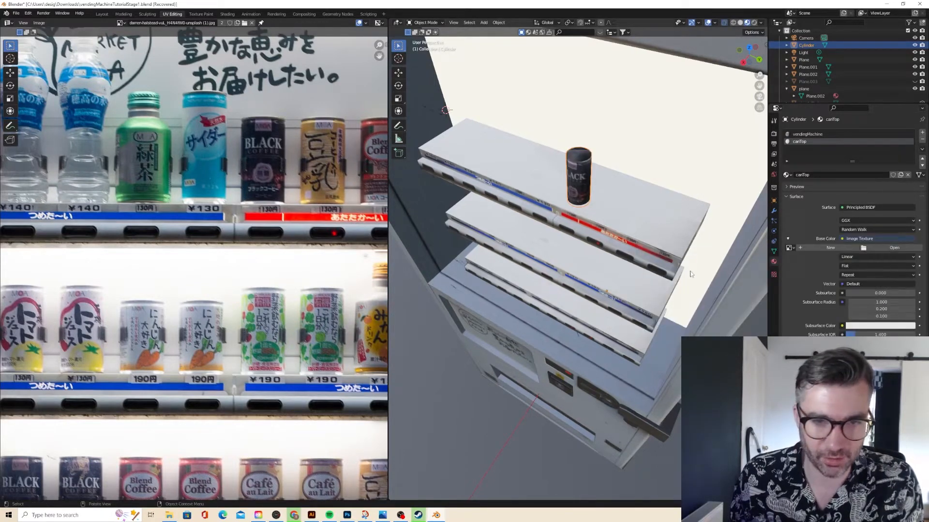
click(894, 249)
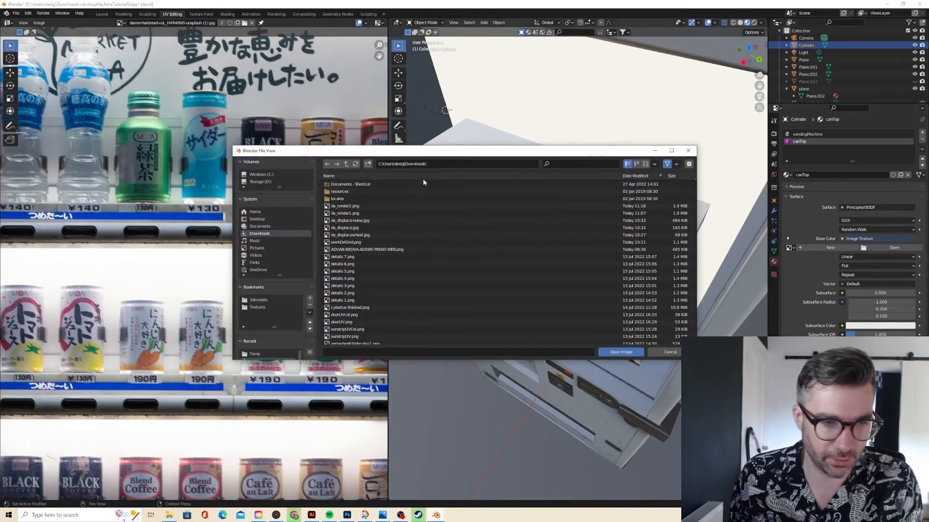
click(257, 308)
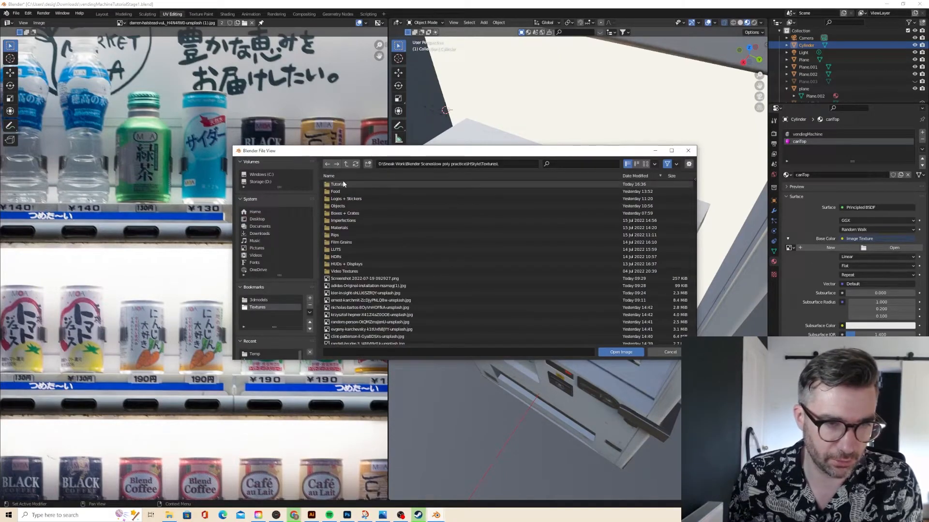
click(343, 184)
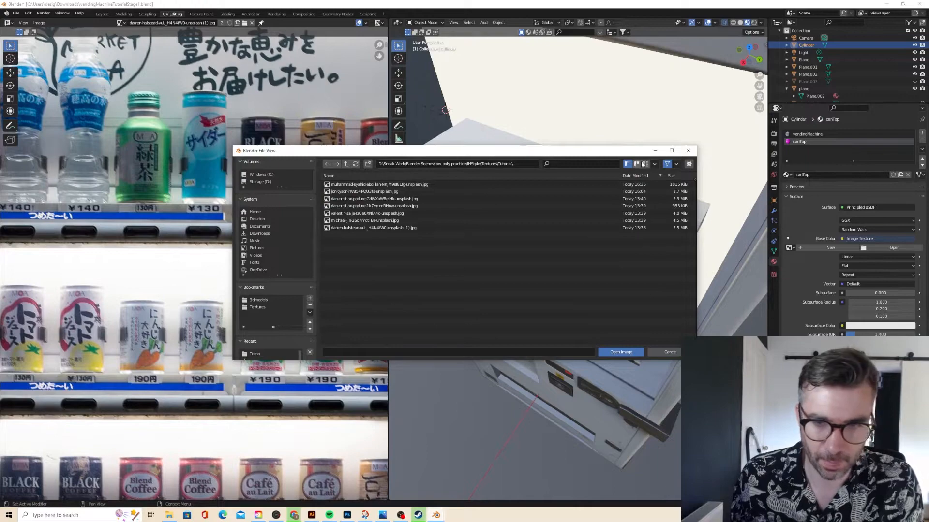
click(645, 164)
double_click(352, 196)
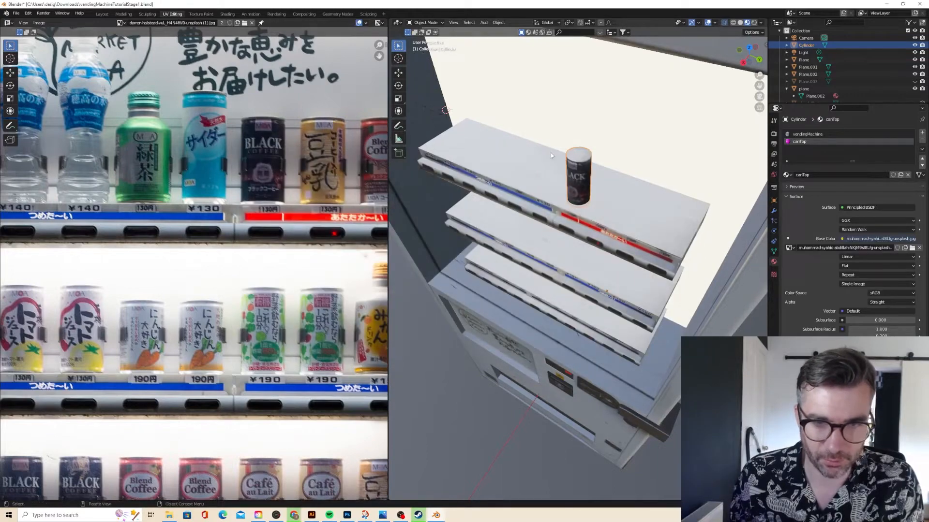
Unwrap the can's top face with Cube Projection.
key(Home)
key(Tab)
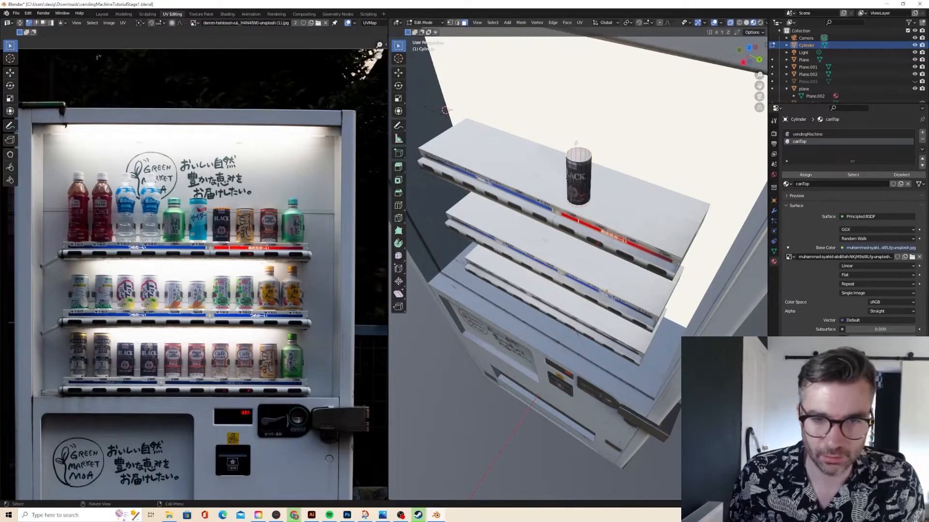
click(577, 23)
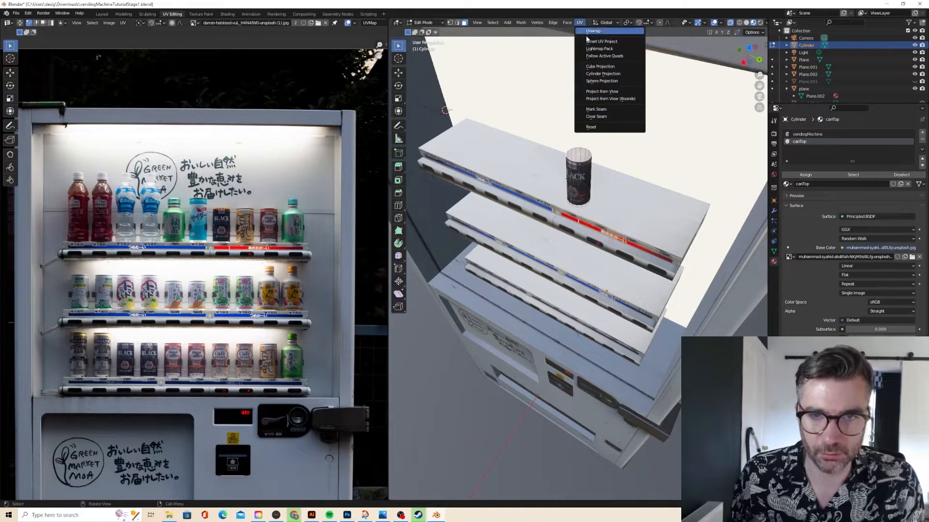
click(595, 65)
scroll(324, 126, down, 4)
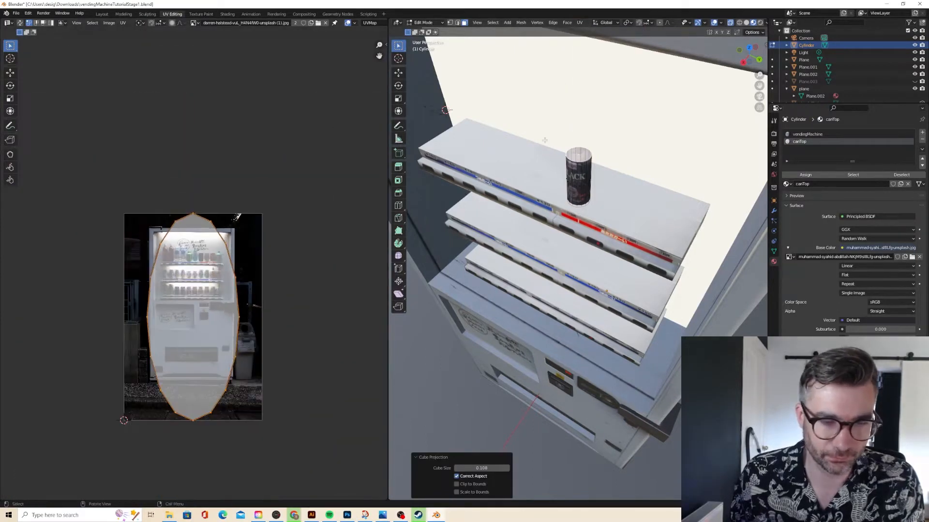
Display the white drink-can photo behind the top face's UVs in the UV editor.
click(194, 24)
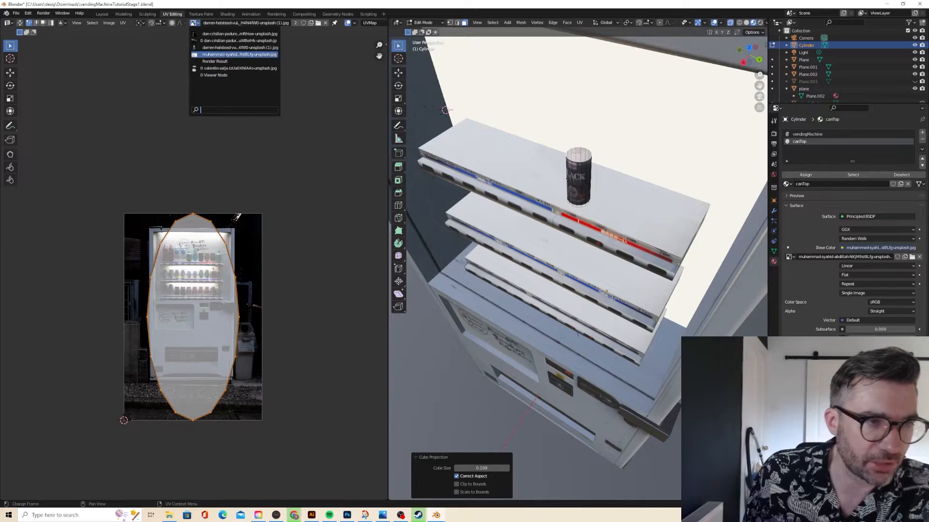
click(240, 54)
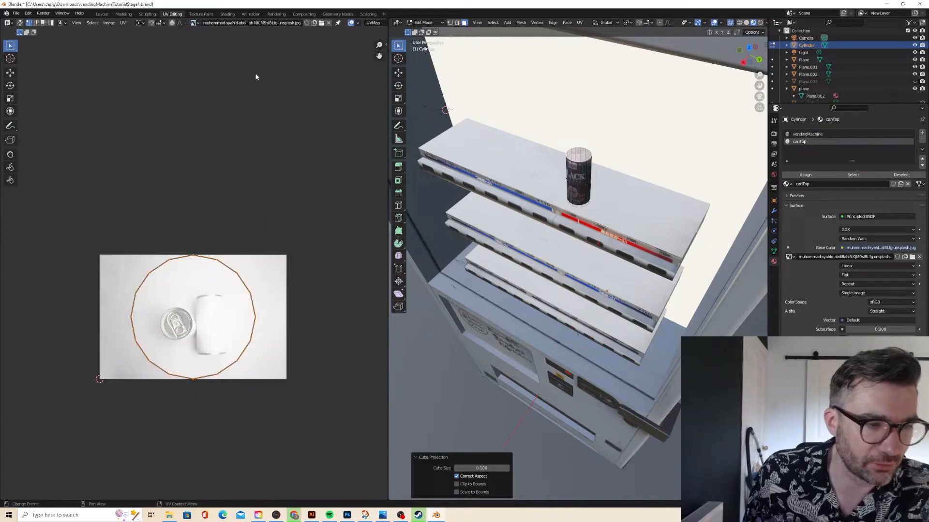
scroll(156, 262, up, 3)
scroll(118, 241, down, 2)
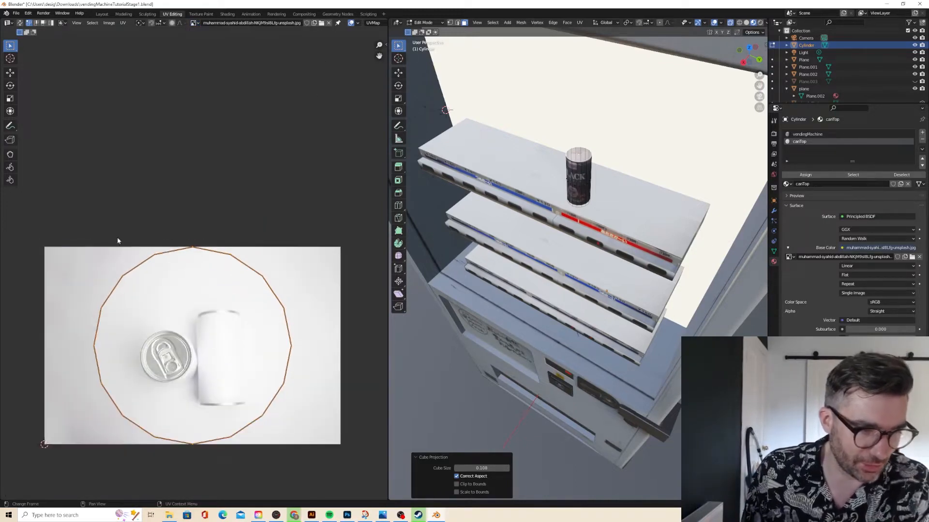
Shrink the top face's circular UV island, fit it over the photographed can lid, and leave mesh editing.
drag(79, 216, 302, 480)
key(s)
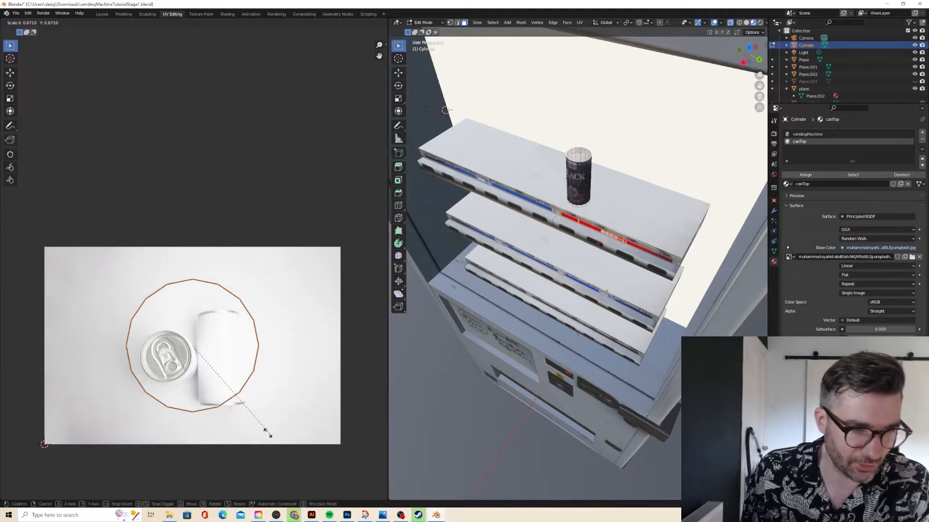
key(g)
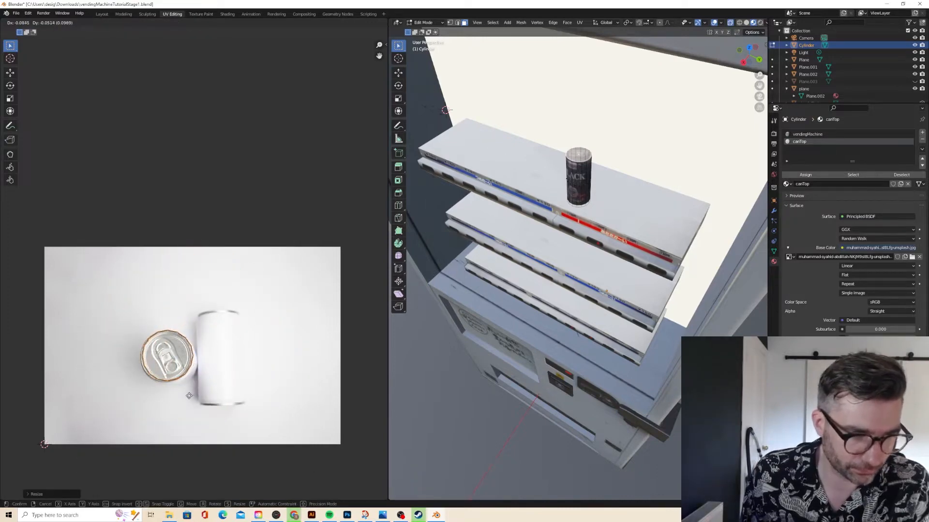
click(189, 397)
key(s)
click(188, 397)
key(g)
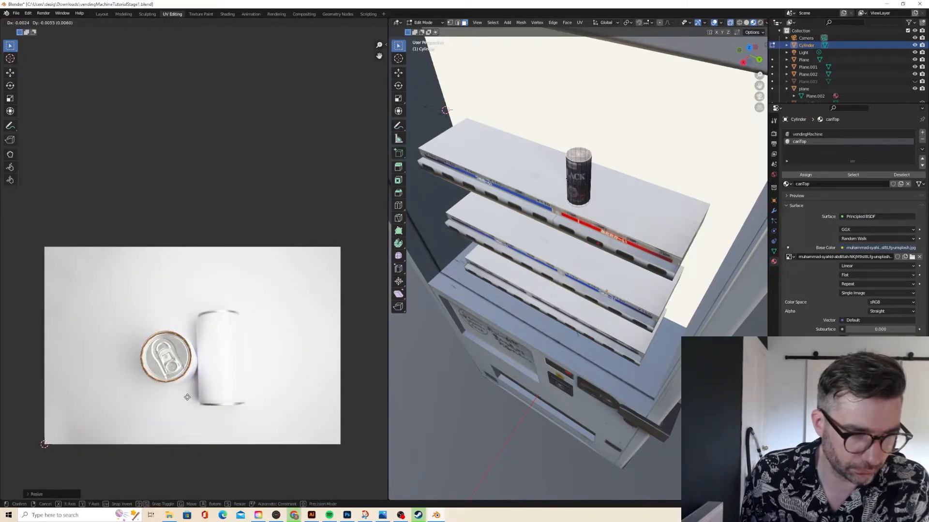
click(187, 397)
key(Tab)
Examine the textured can on the top shelf, switch the viewport to rendered shading, and reselect the can.
scroll(529, 151, down, 3)
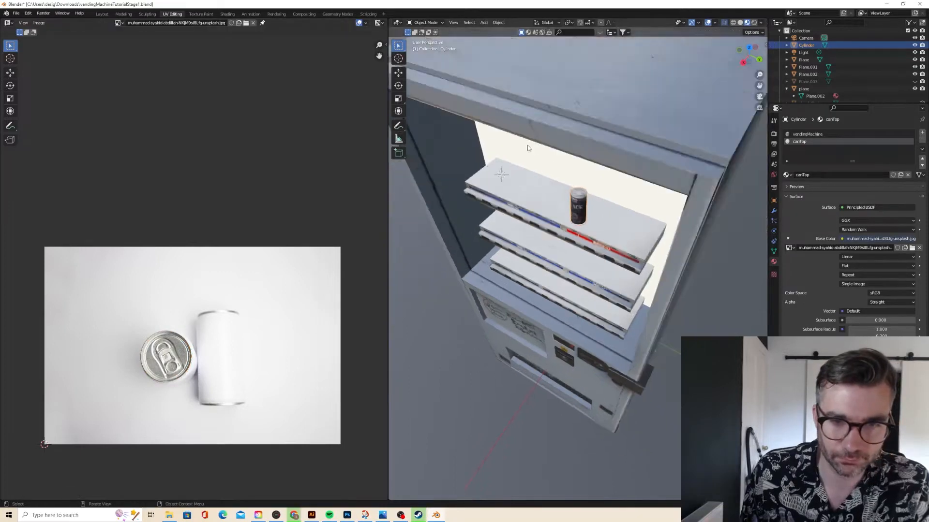
scroll(542, 162, up, 4)
middle_drag(542, 158, 581, 158)
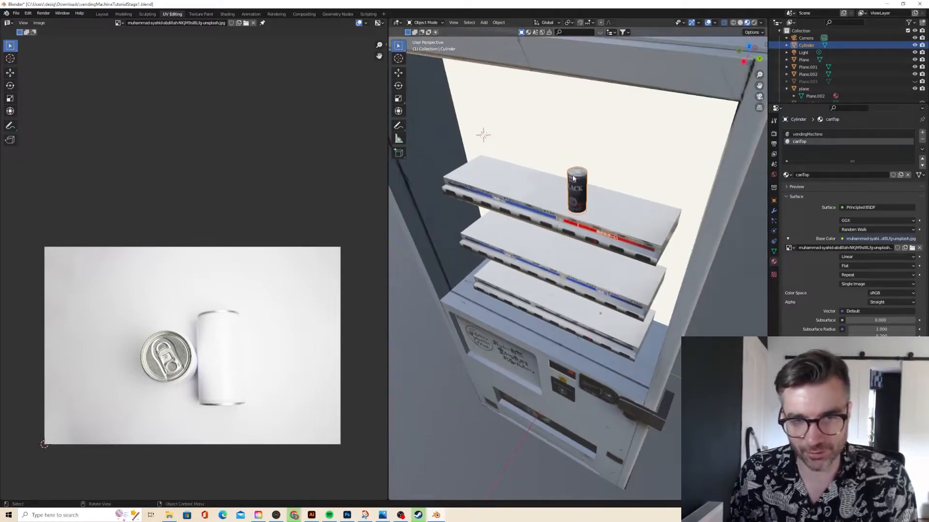
scroll(600, 154, down, 2)
scroll(715, 48, up, 3)
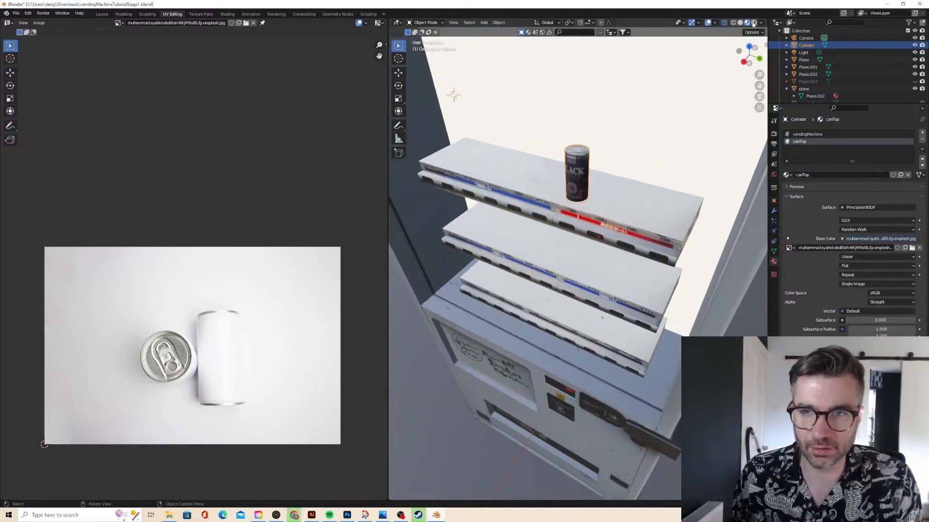
click(753, 23)
click(632, 128)
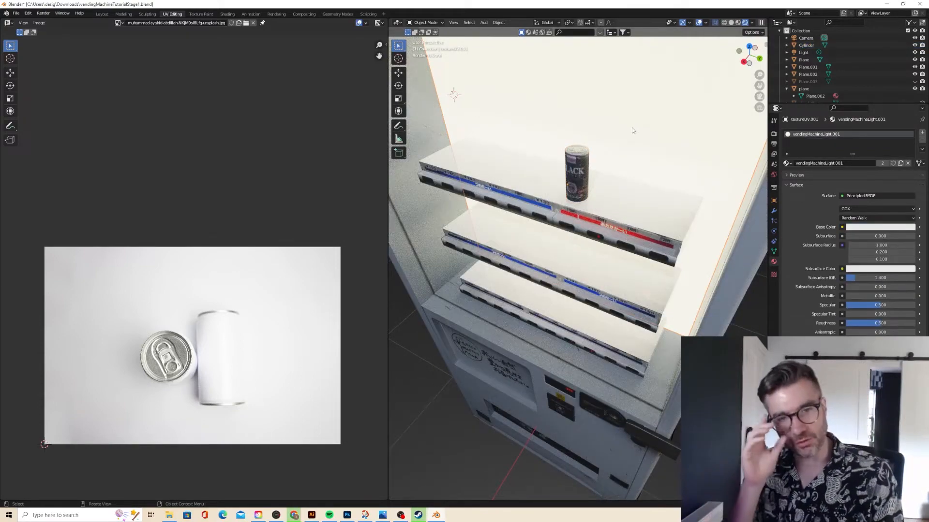
click(587, 148)
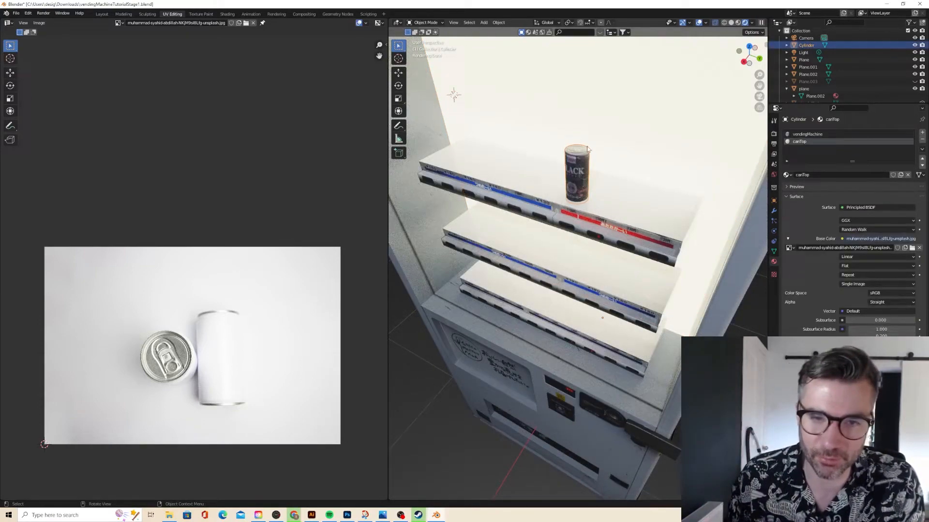
Open the can's canTop material in the Shading workspace and move its image texture node away from the Principled BSDF.
click(227, 14)
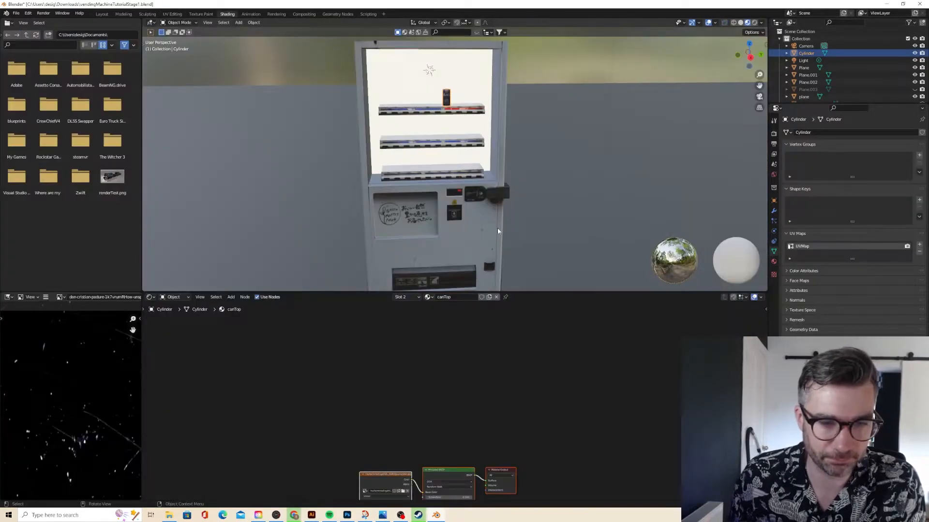
middle_drag(497, 228, 438, 146)
scroll(438, 146, up, 5)
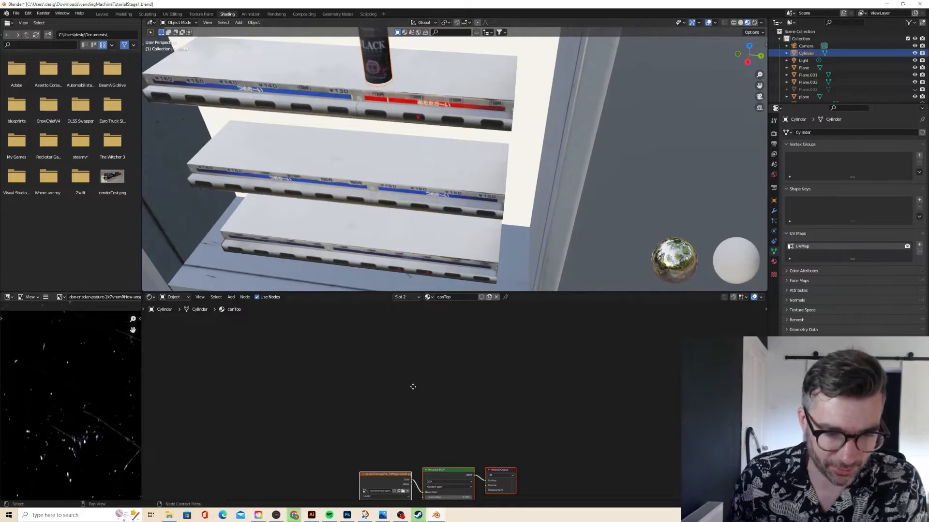
key(Home)
drag(427, 394, 321, 362)
middle_drag(435, 380, 476, 334)
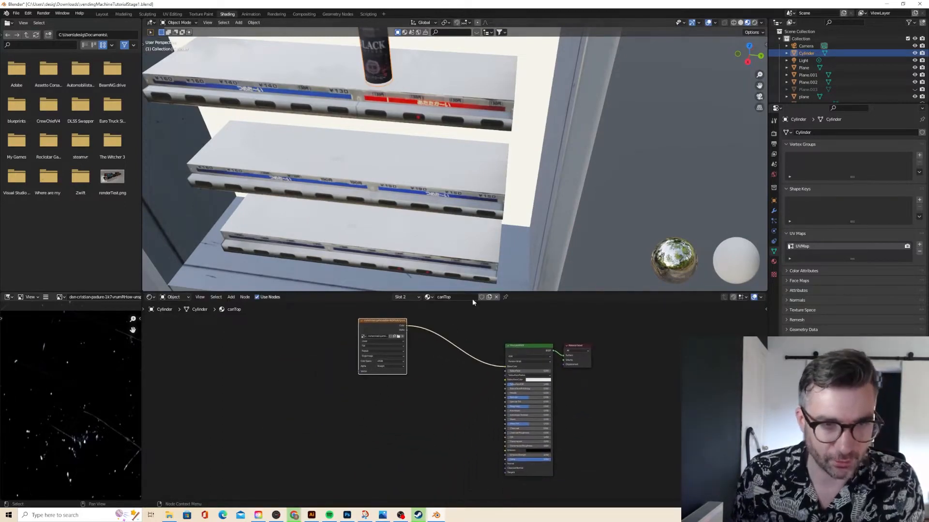
Add a Bump node between the image texture and the Principled BSDF in the canTop material.
scroll(463, 217, down, 4)
middle_drag(460, 169, 448, 186)
scroll(447, 186, up, 4)
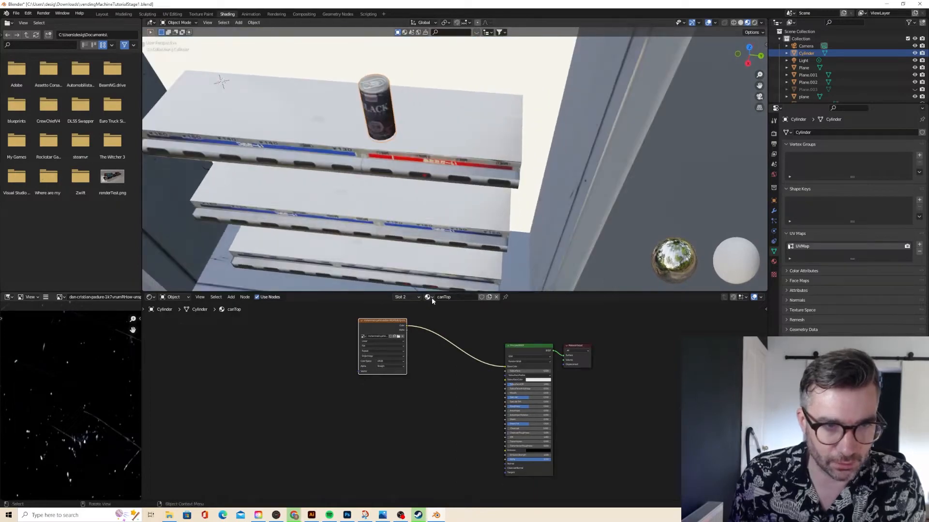
key(shift+a)
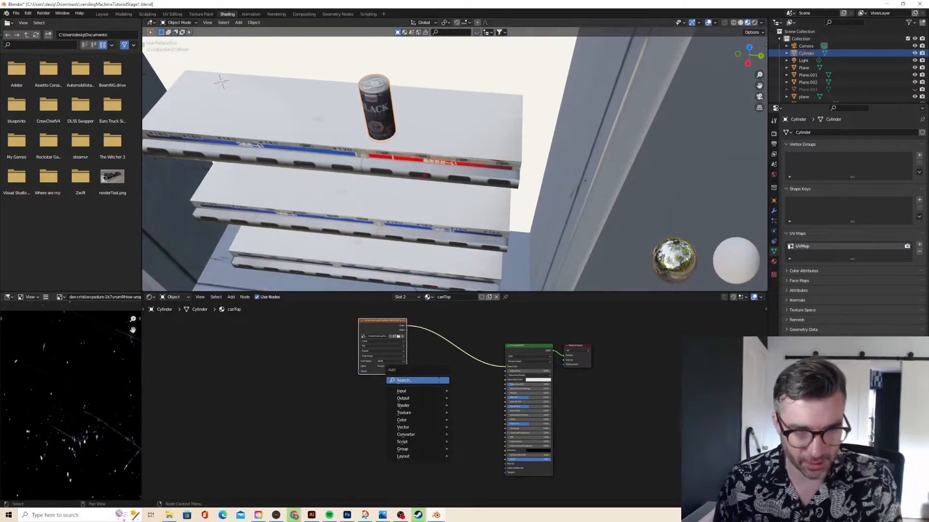
text(bump)
key(Return)
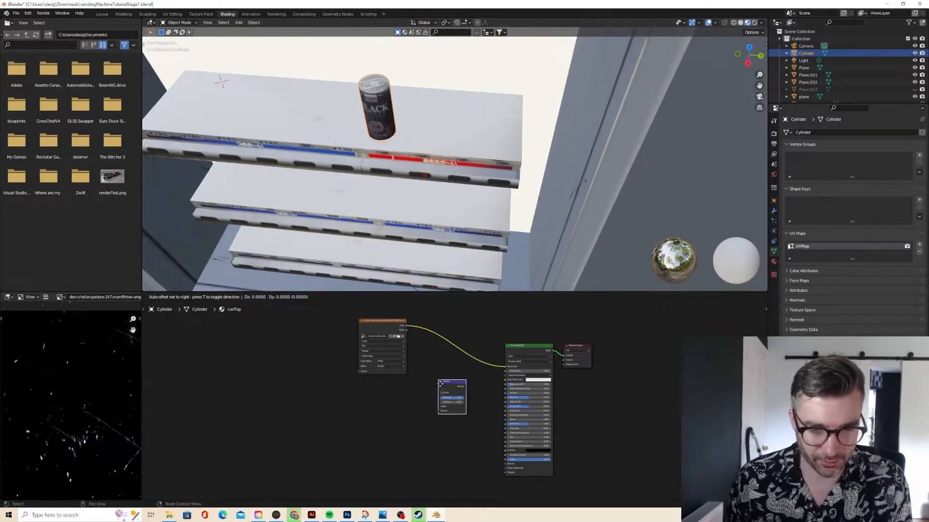
click(441, 411)
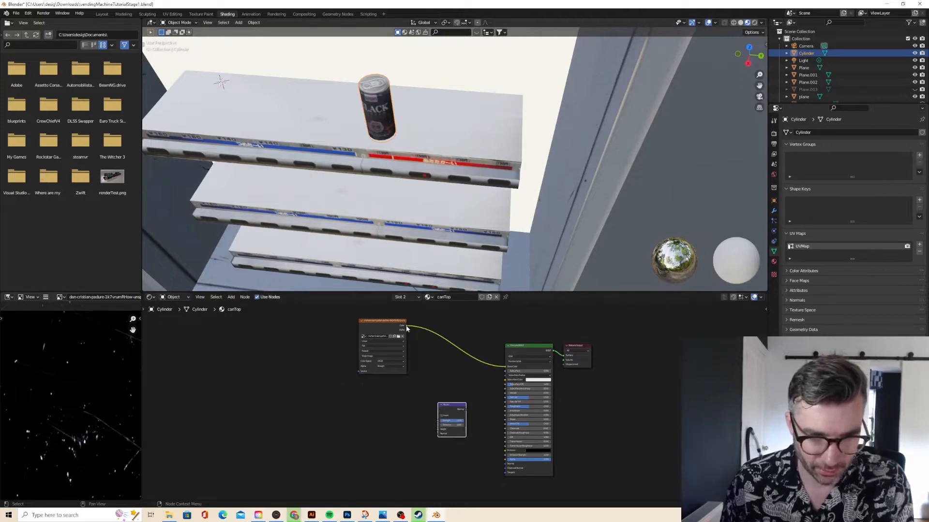
Wire the image's Color through the Bump node's Height into the shader's Normal, and set the bump Strength to 0.2.
drag(406, 329, 506, 464)
scroll(457, 429, up, 1)
scroll(456, 429, up, 2)
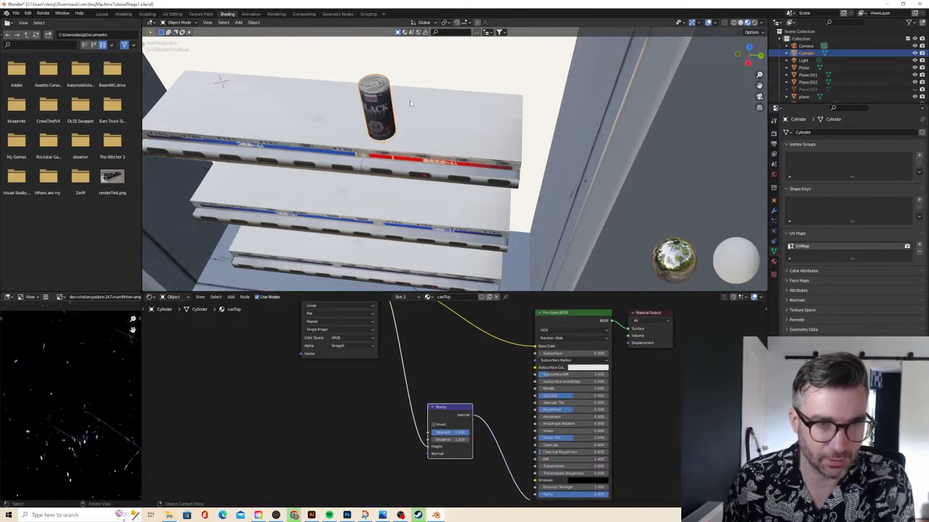
click(450, 433)
text(0)
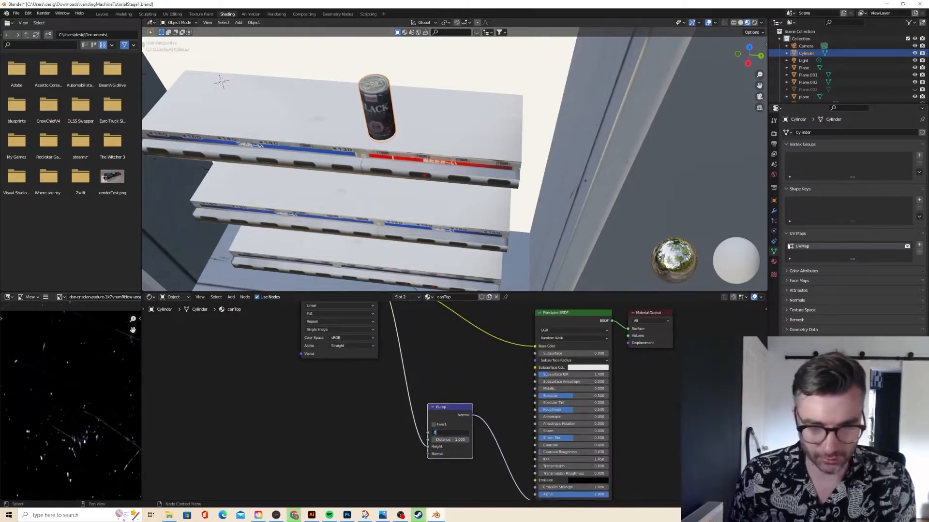
text(.2)
key(Return)
scroll(437, 365, down, 1)
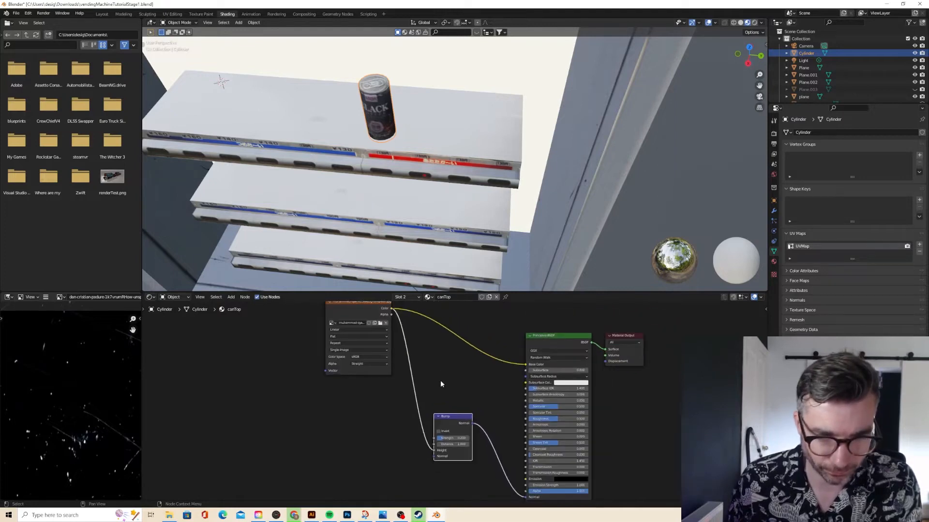
Feed the lid image's Color into the shader's Roughness, set Metallic to 1, and check the lid on the shelf.
drag(395, 316, 575, 401)
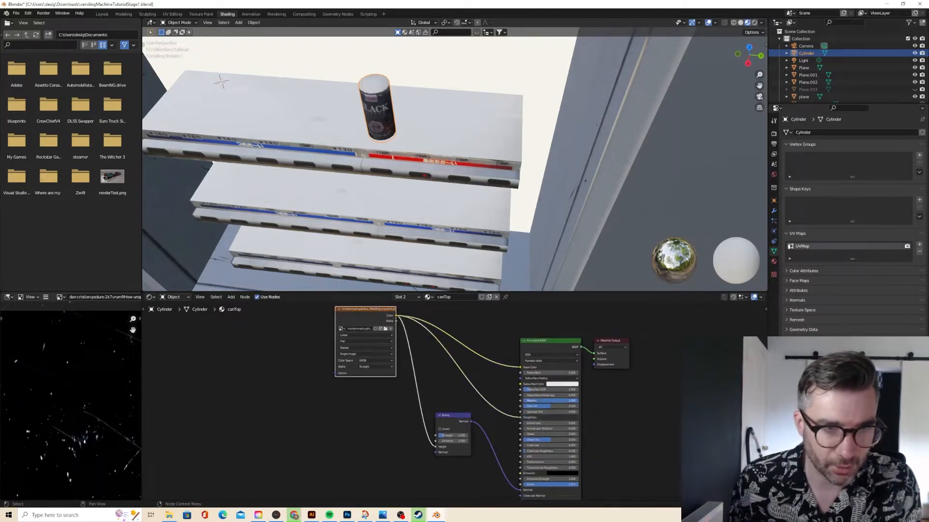
middle_drag(406, 68, 366, 92)
scroll(419, 56, down, 3)
scroll(369, 92, up, 3)
scroll(366, 91, down, 4)
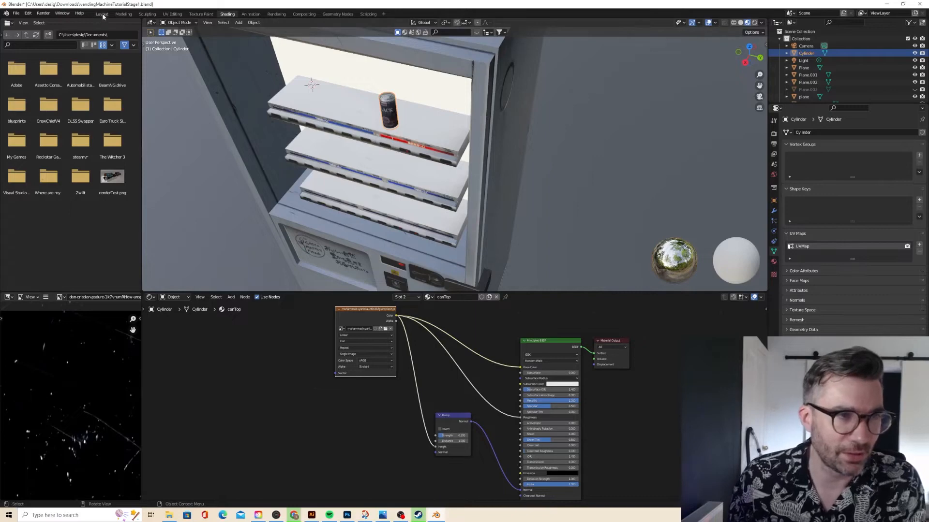
Return to the Layout workspace and replace the 3D cursor tool with the selection tool.
click(101, 14)
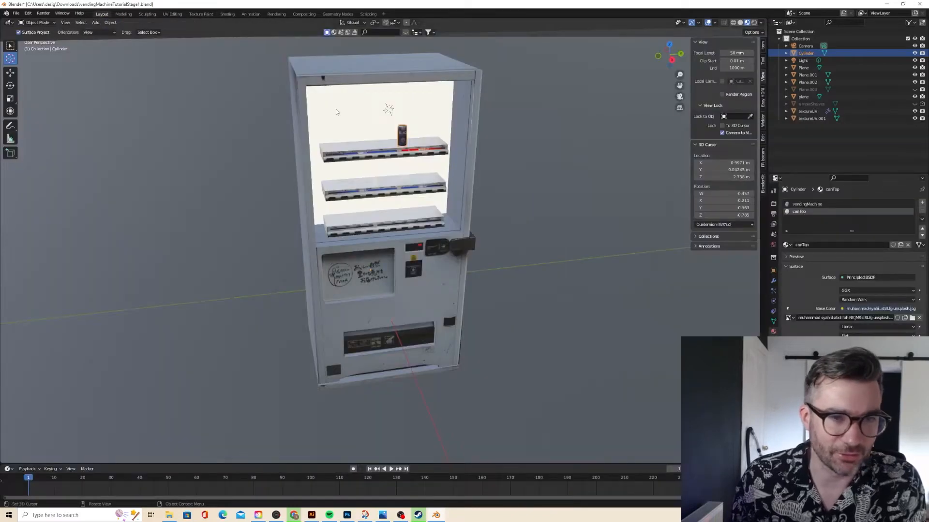
scroll(400, 111, up, 6)
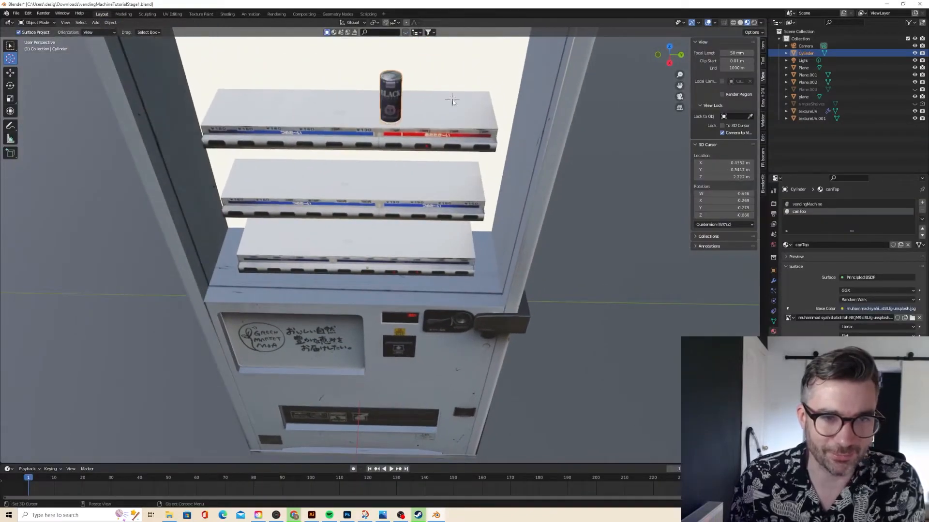
click(11, 47)
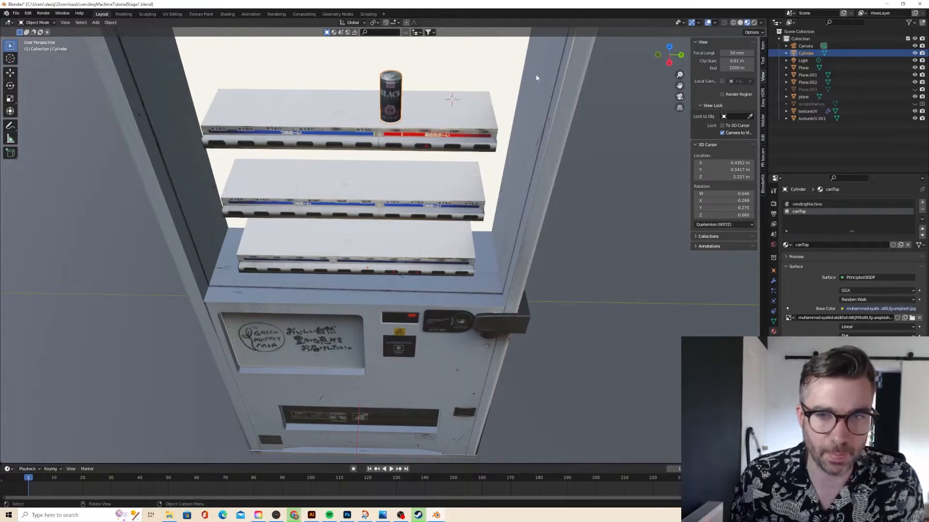
scroll(542, 75, down, 3)
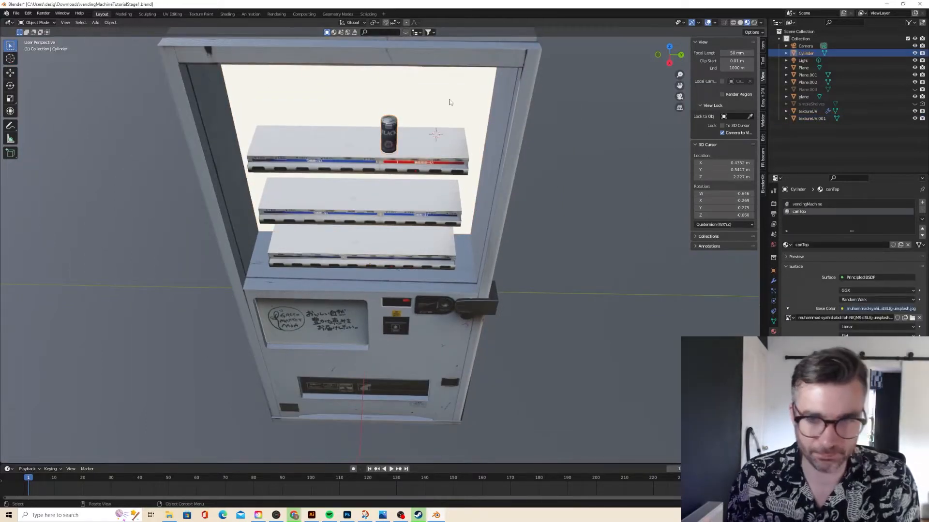
Unhide the photo plane Plane.003 and push it back along the X axis behind the 3D shelves as a placement reference.
click(914, 104)
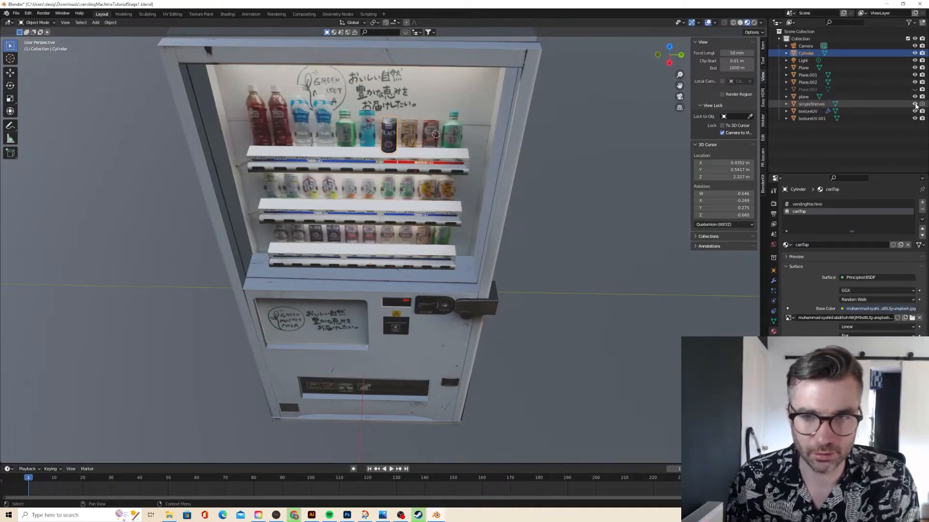
click(914, 104)
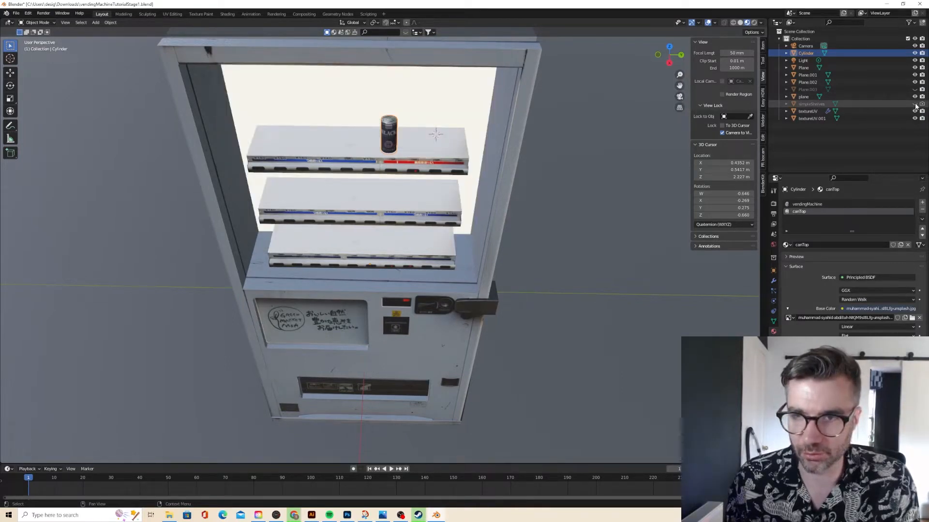
click(914, 89)
click(470, 108)
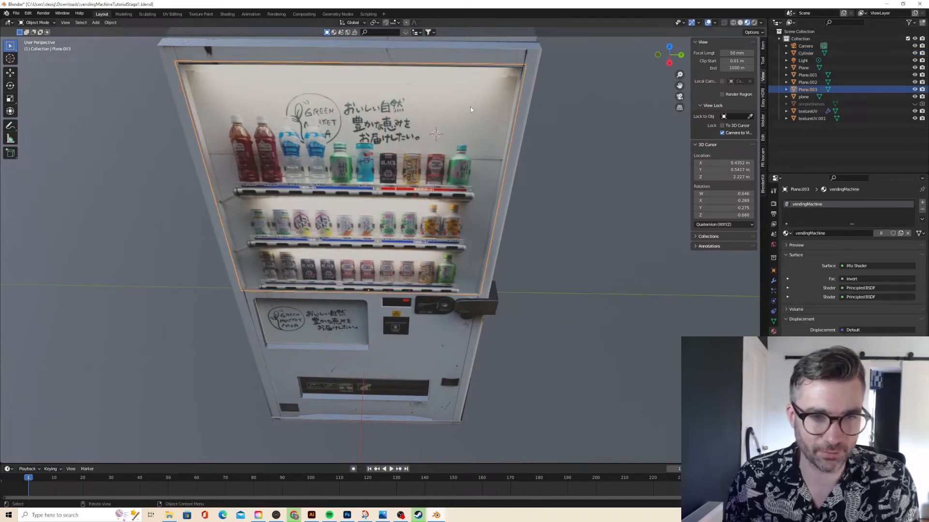
middle_drag(470, 106, 444, 99)
key(g)
key(x)
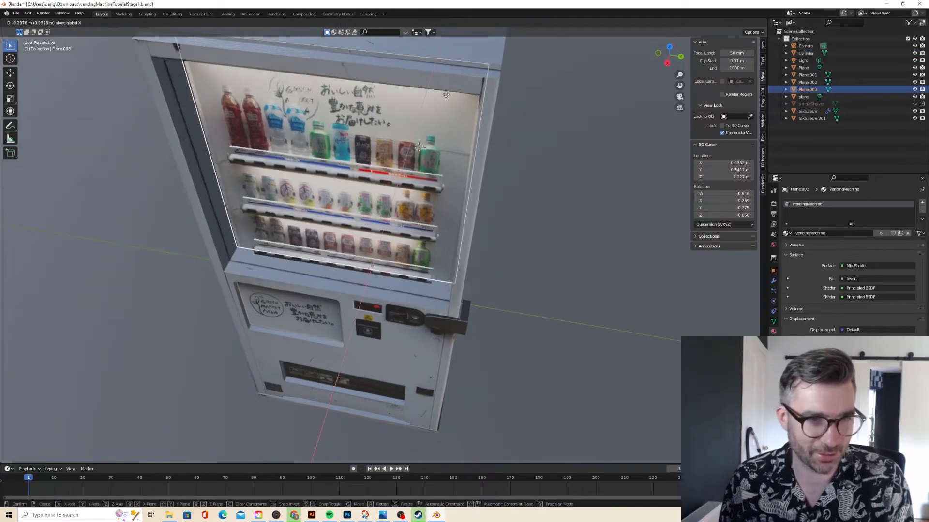
click(662, 47)
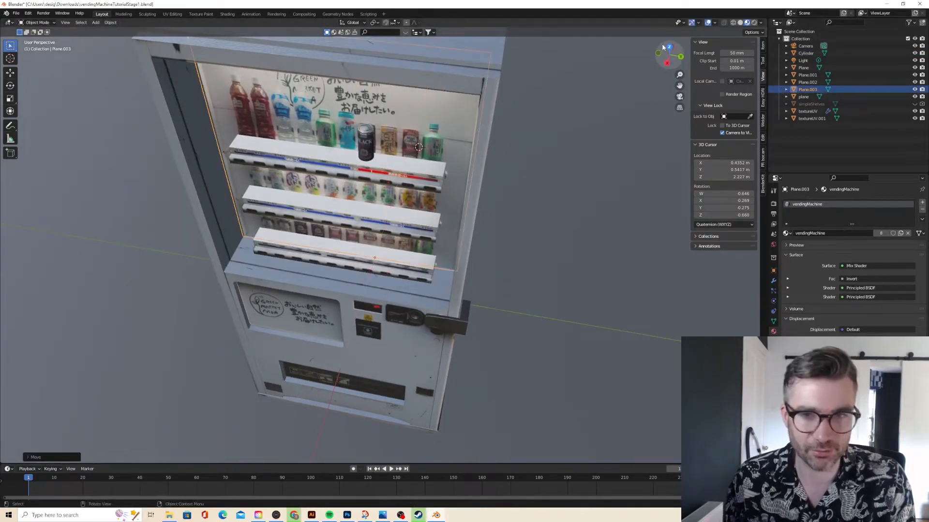
From a straight-on view of the machine's front, duplicate the black can and move the copy about 0.15 m along Y over the neighbouring photographed can.
click(679, 57)
click(680, 57)
click(680, 56)
click(680, 57)
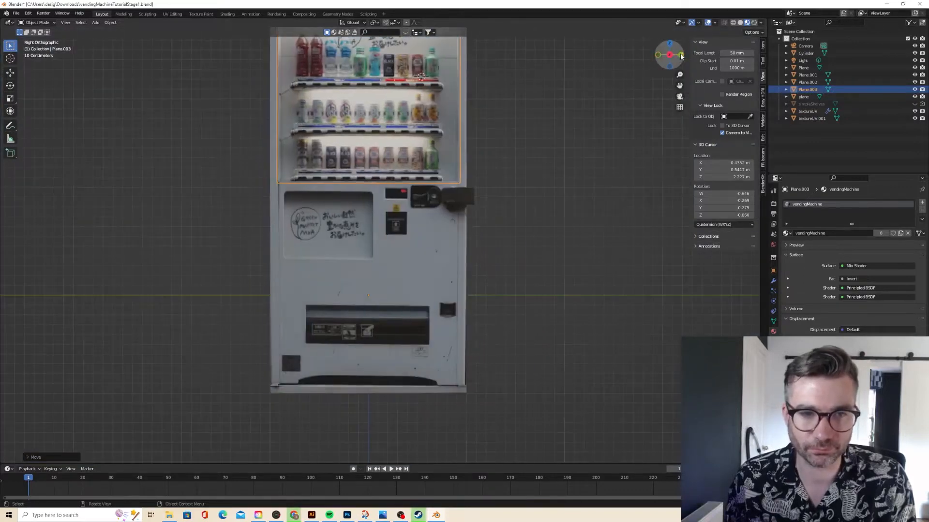
scroll(537, 71, up, 5)
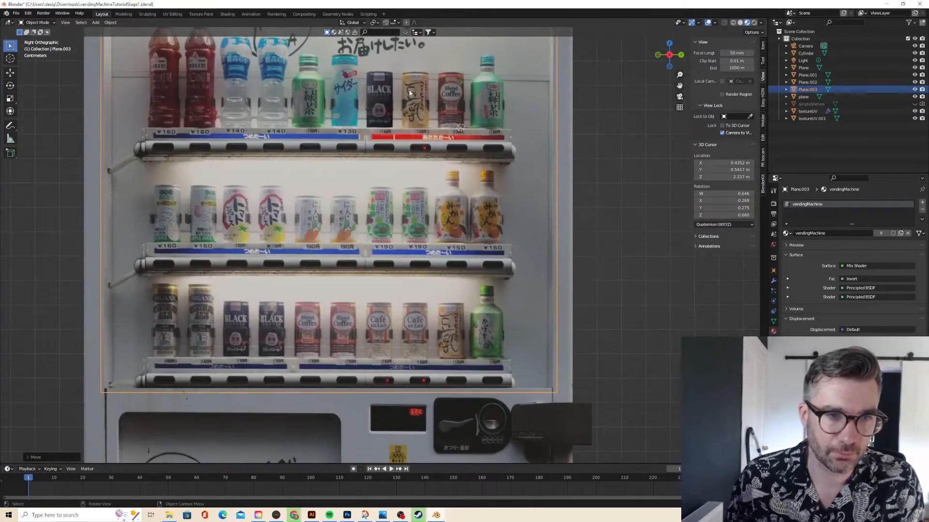
click(376, 96)
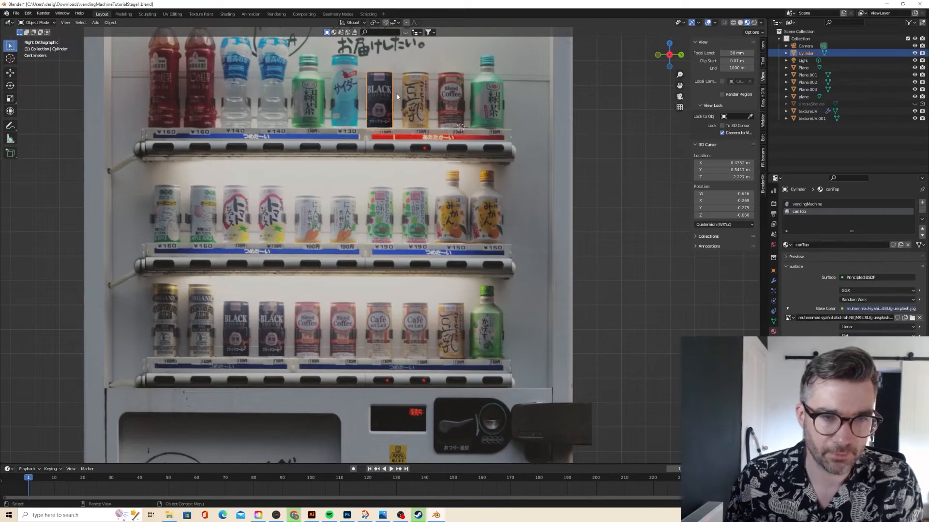
key(shift+d)
key(g)
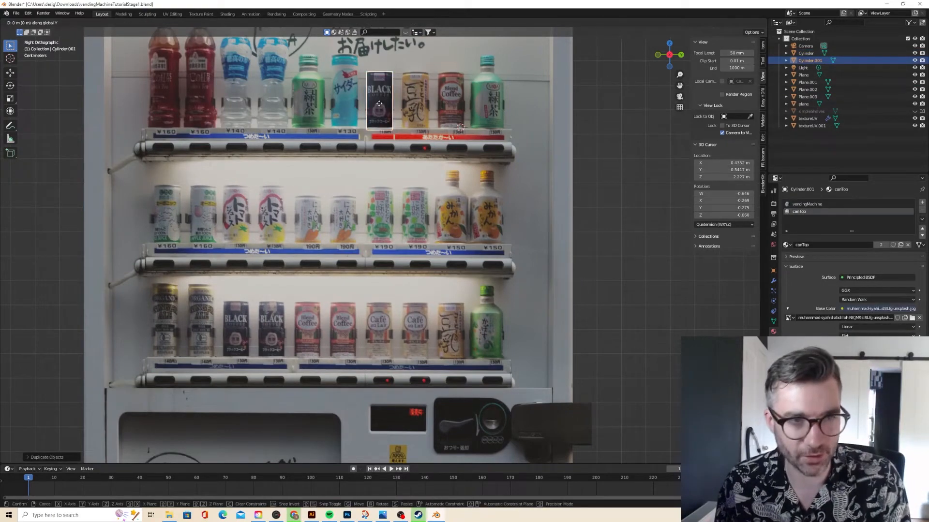
key(x)
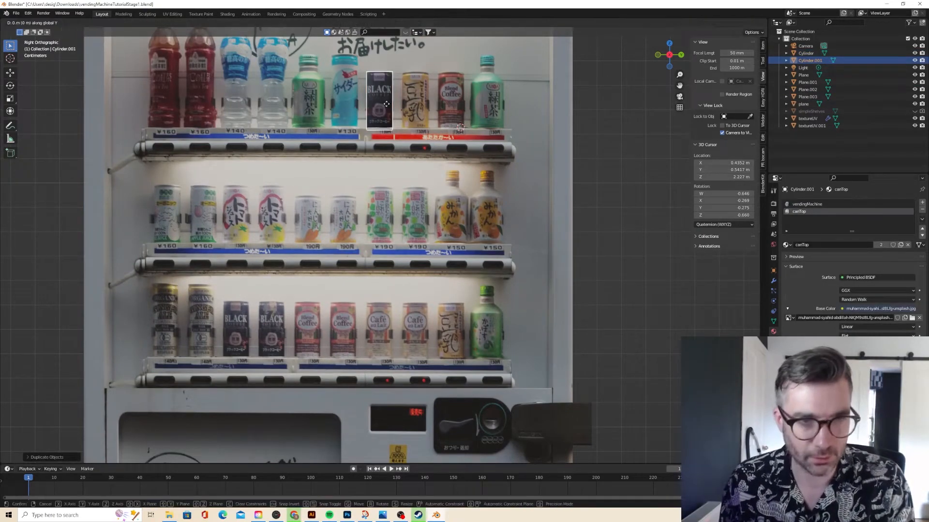
key(y)
click(422, 104)
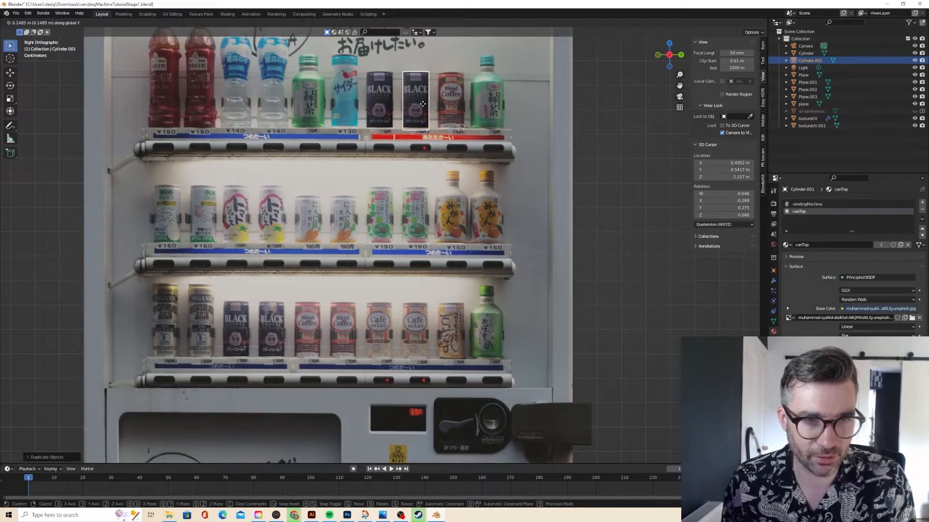
Duplicate the copied can again and move it about 0.15 m along Y over the red Blend Coffee can.
key(shift+d)
right_click(423, 107)
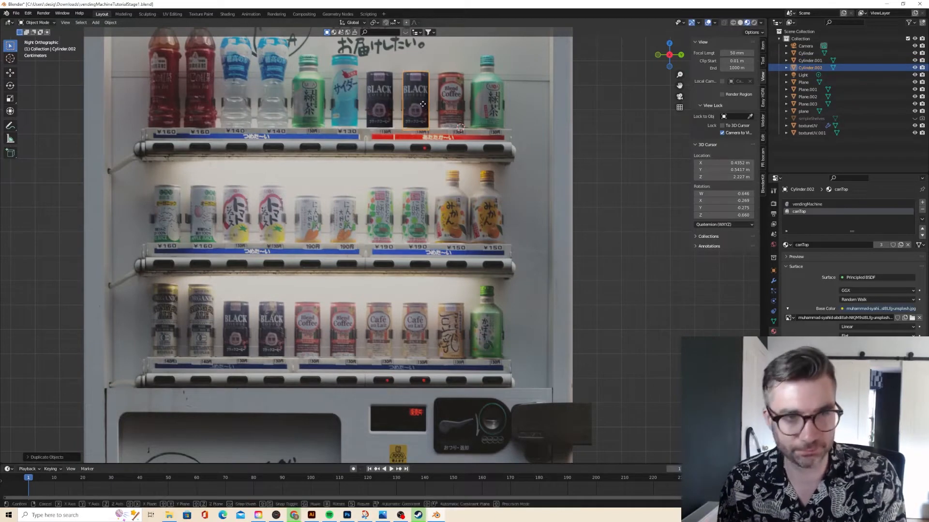
key(g)
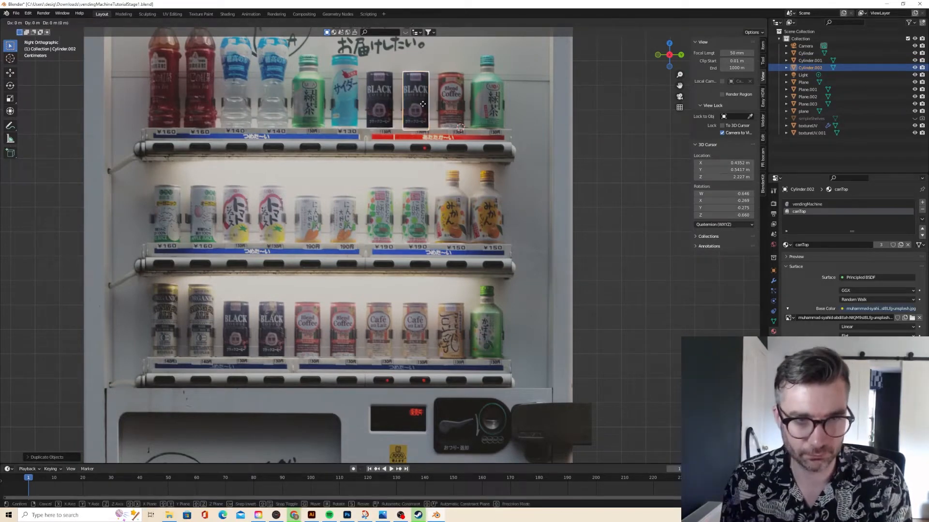
key(y)
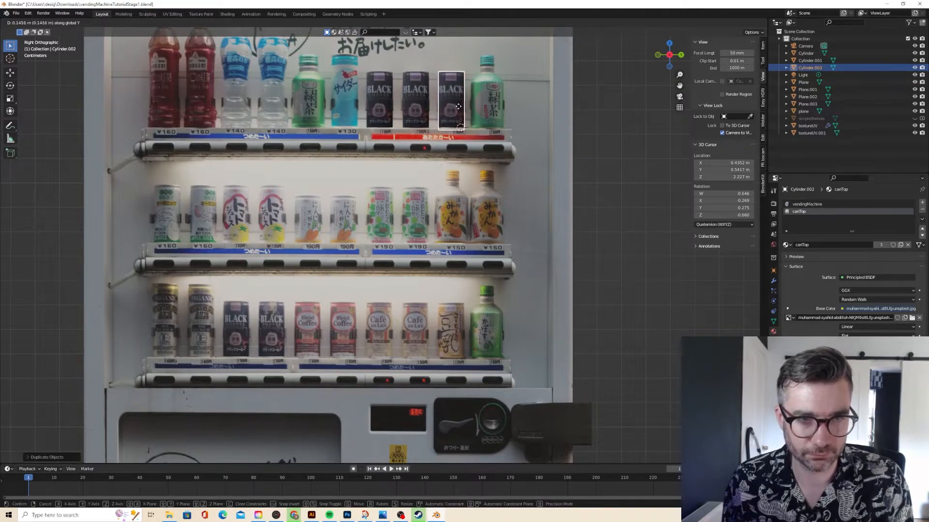
click(458, 106)
Open the middle black can for UV editing with its vendingMachine material active and the vending machine photo displayed behind the UVs.
click(409, 96)
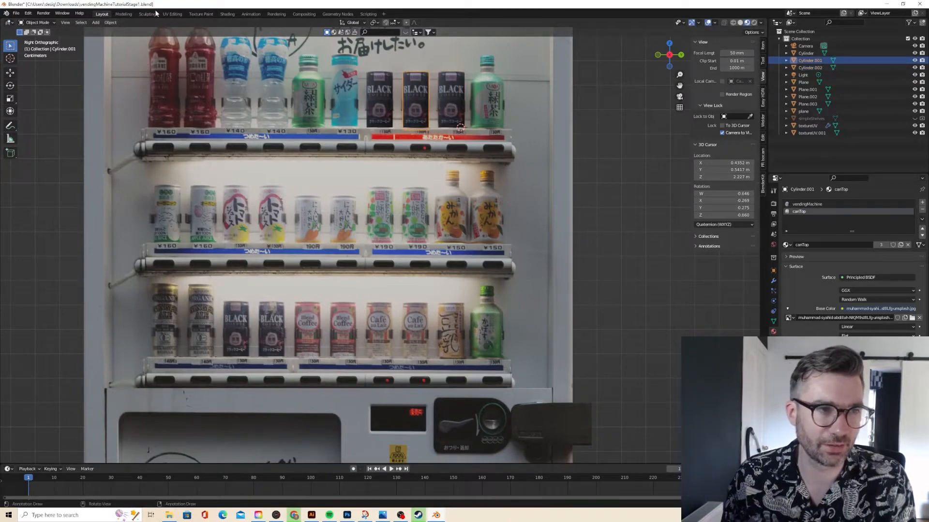
click(172, 14)
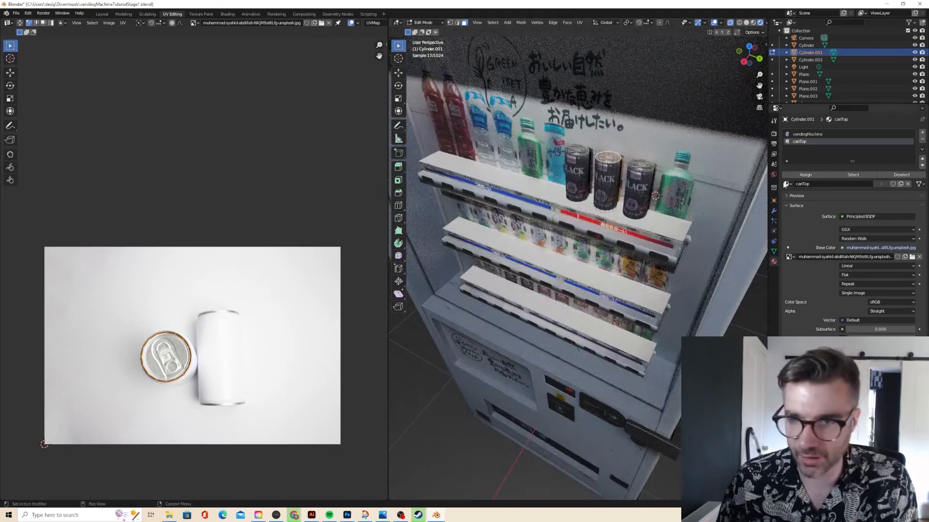
click(807, 133)
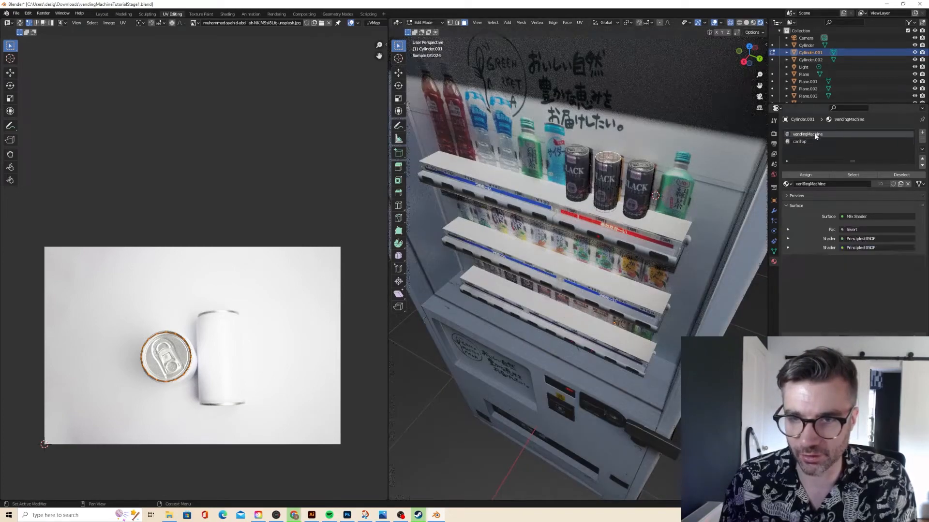
click(605, 179)
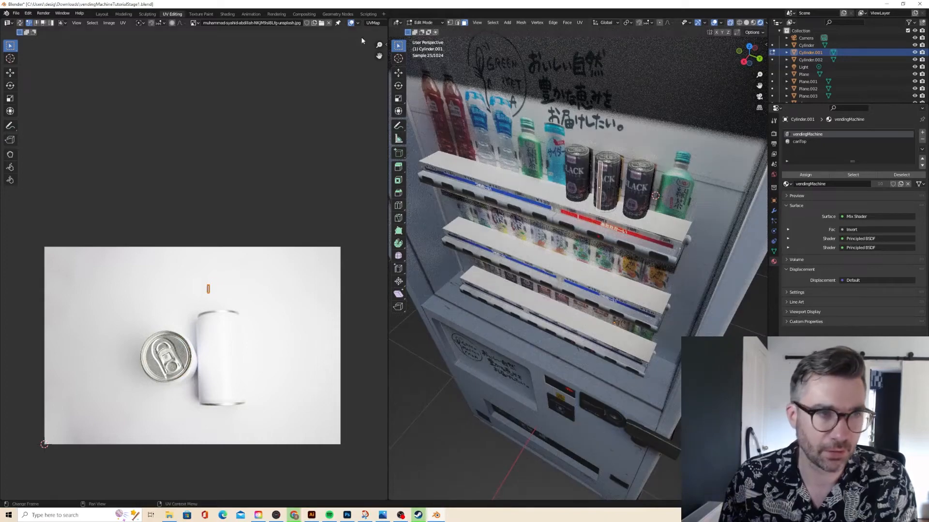
click(195, 23)
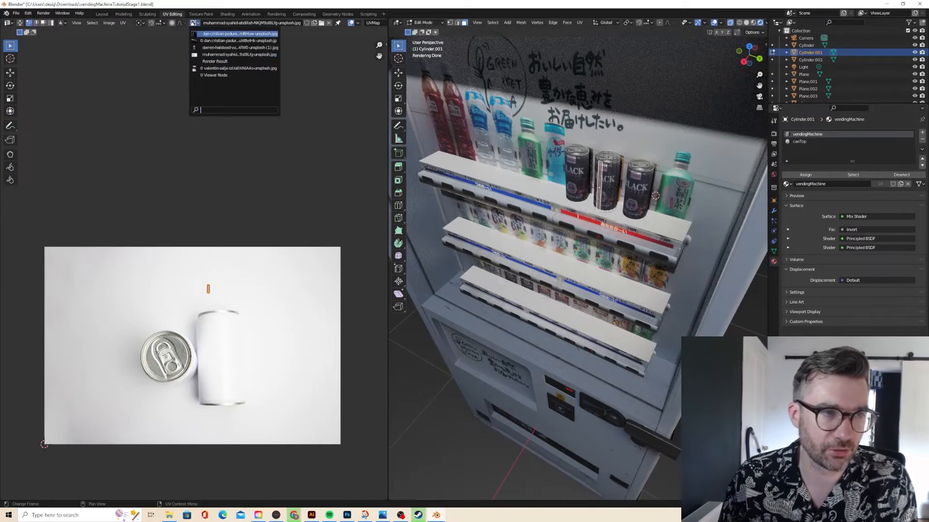
click(215, 35)
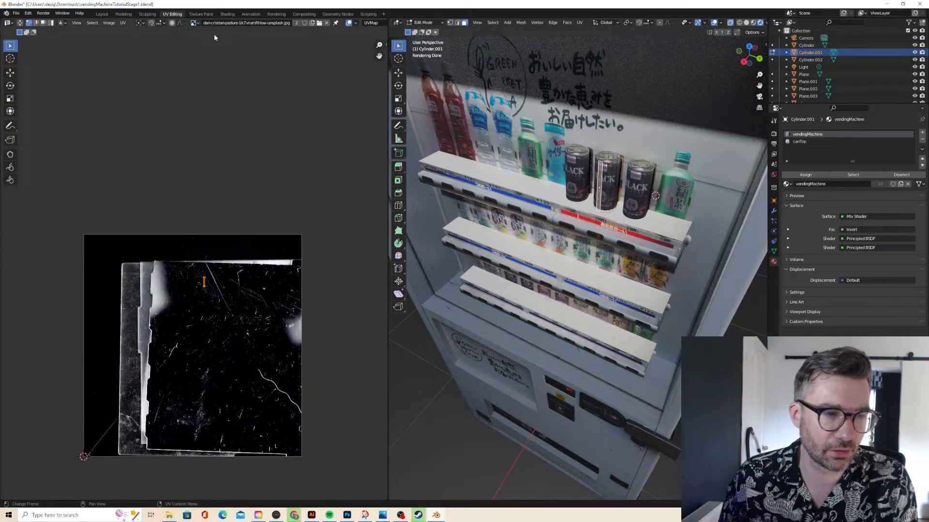
click(197, 23)
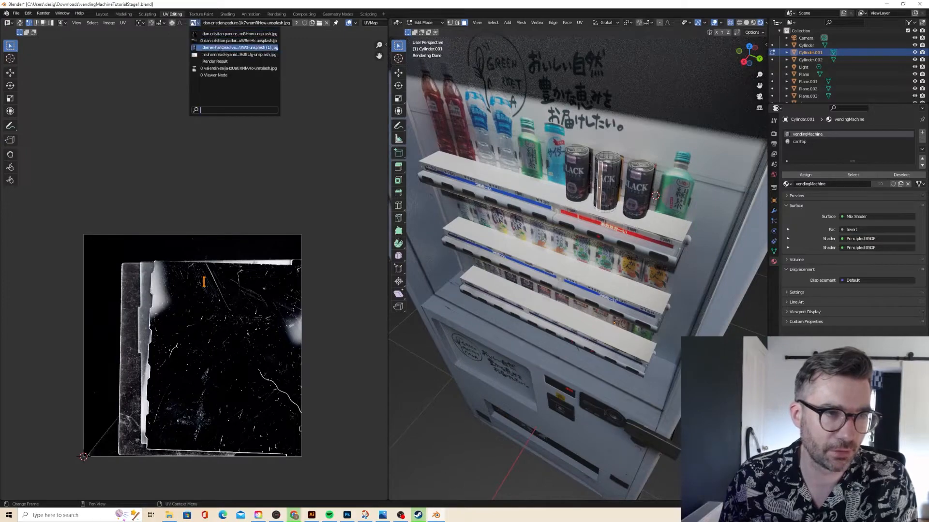
key(Return)
scroll(359, 208, up, 5)
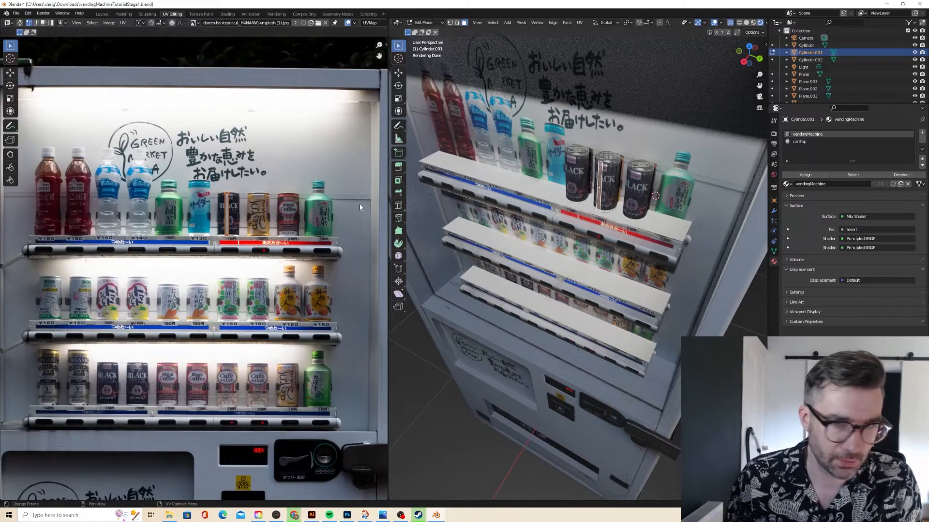
Move all of the middle can's side UVs about 0.042 along X onto the tan can in the photo's upper row.
key(a)
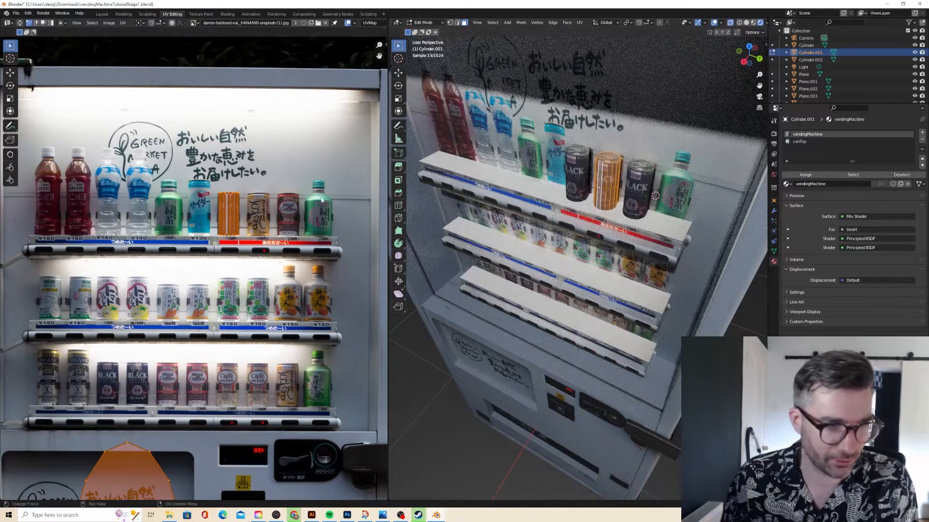
drag(189, 169, 247, 256)
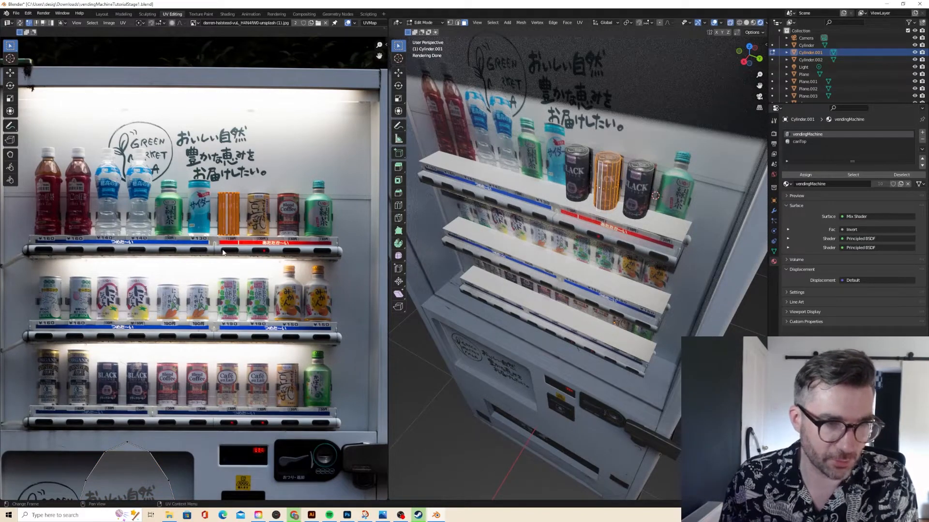
key(g)
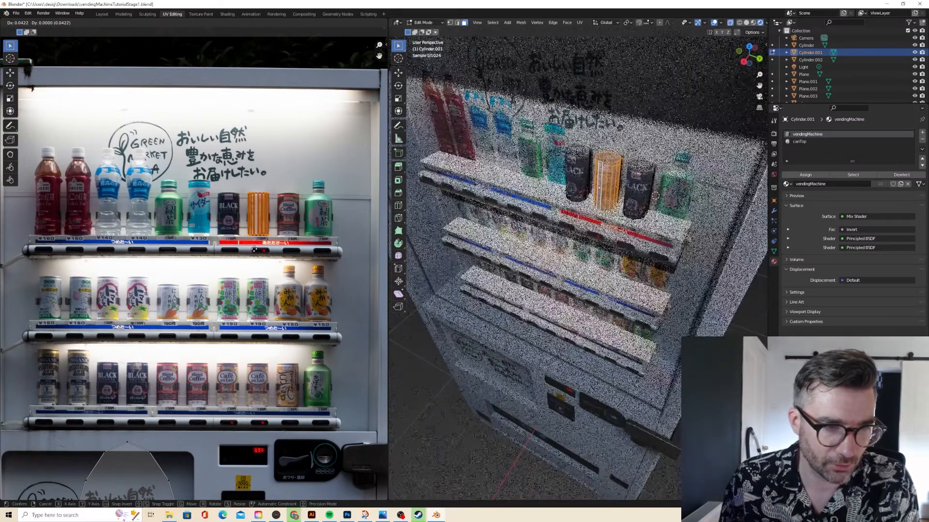
click(255, 251)
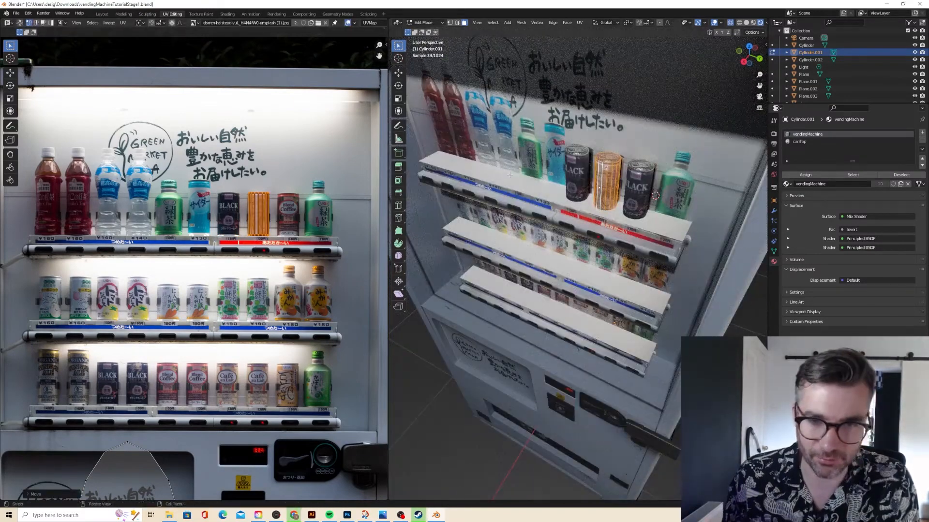
key(Tab)
Remap the third can by moving its side UVs about 0.085 along X onto the red Blend Coffee can in the photo.
click(640, 173)
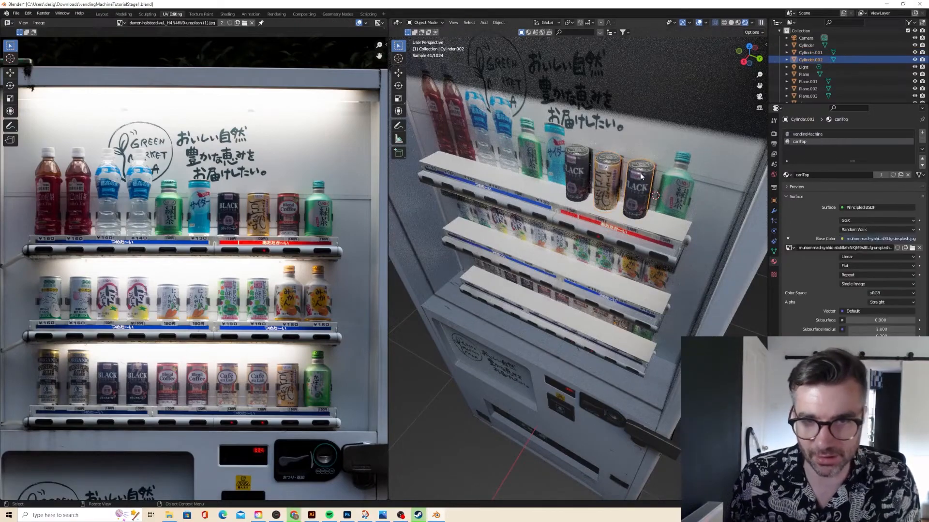
key(Tab)
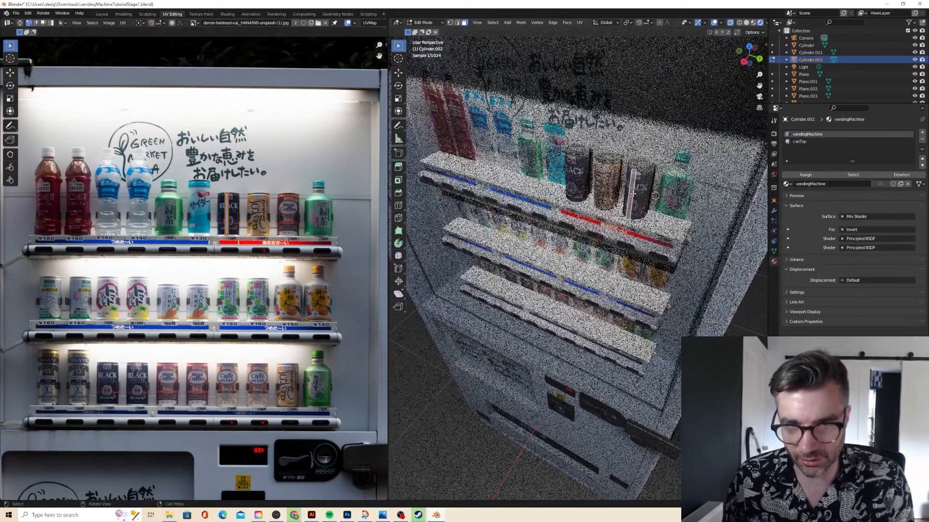
key(a)
key(g)
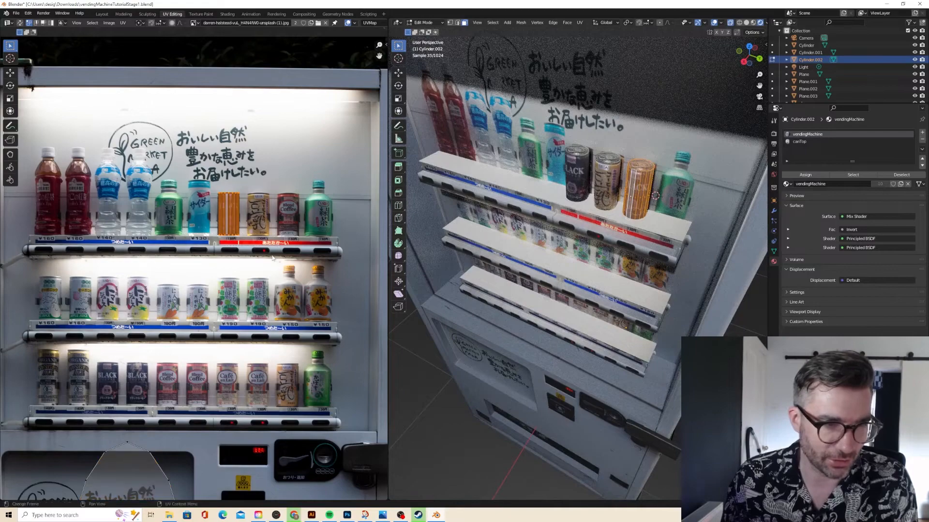
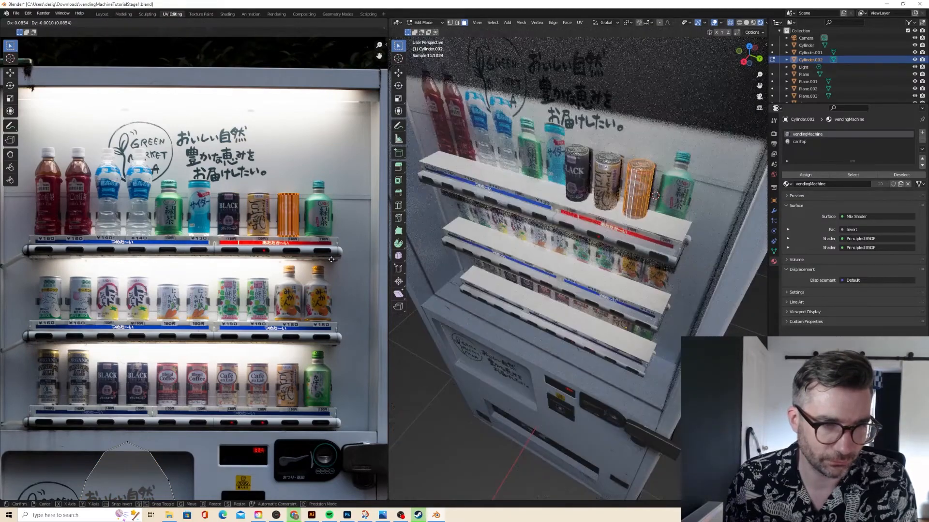
click(332, 261)
key(Tab)
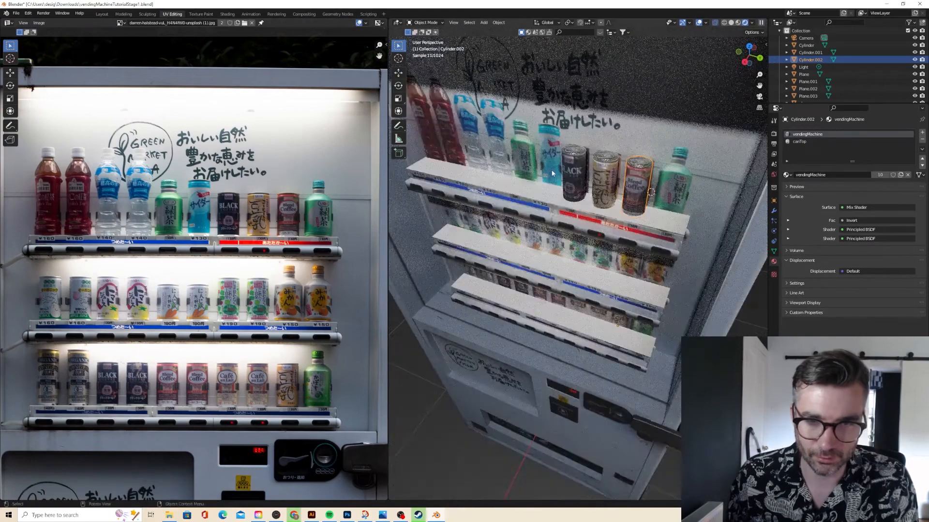
Duplicate the three upper-shelf cans onto the middle shelf, about -0.28 m along Y and -0.46 m along Z, in a straight-on view.
shift+click(577, 173)
shift+click(605, 175)
shift+click(632, 182)
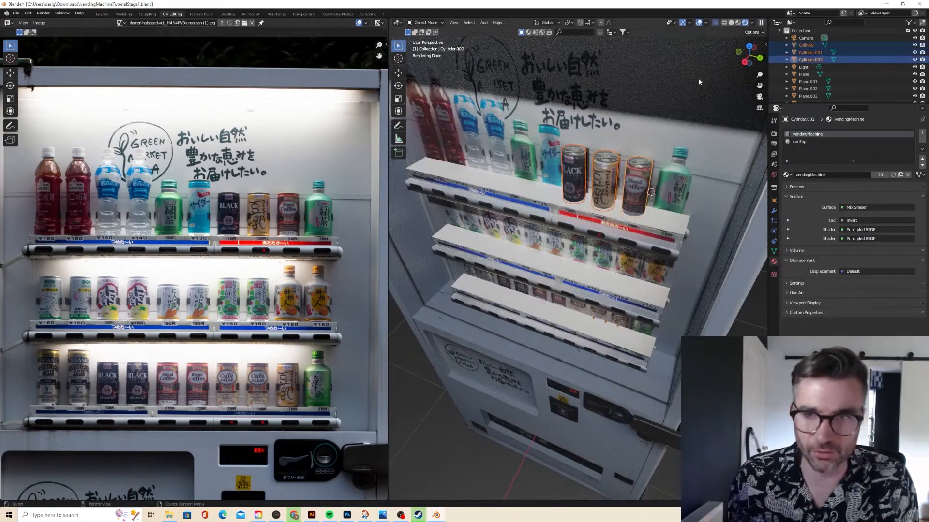
click(759, 60)
click(759, 60)
click(759, 60)
click(760, 57)
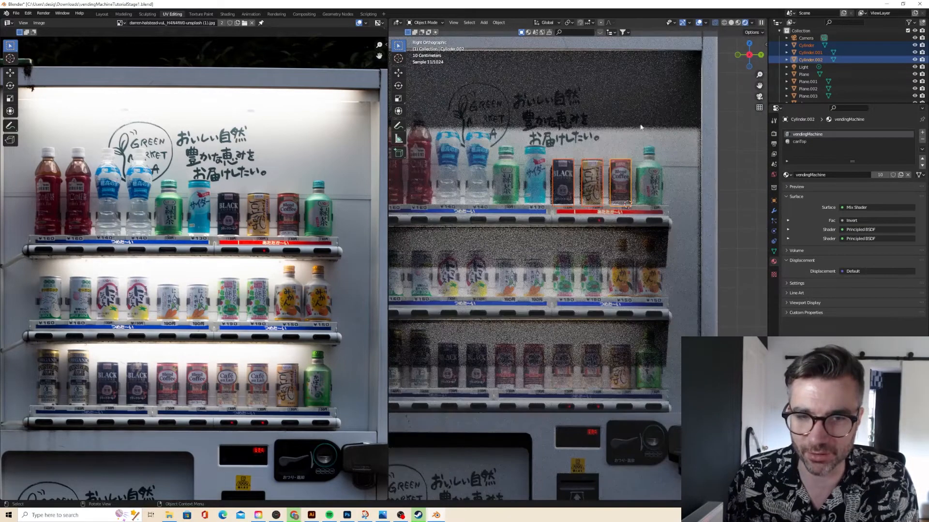
key(shift+d)
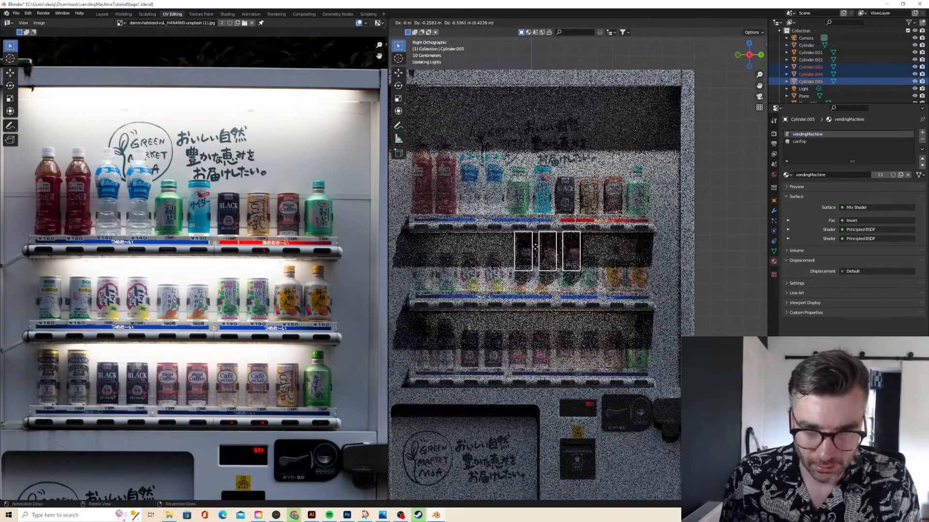
click(527, 269)
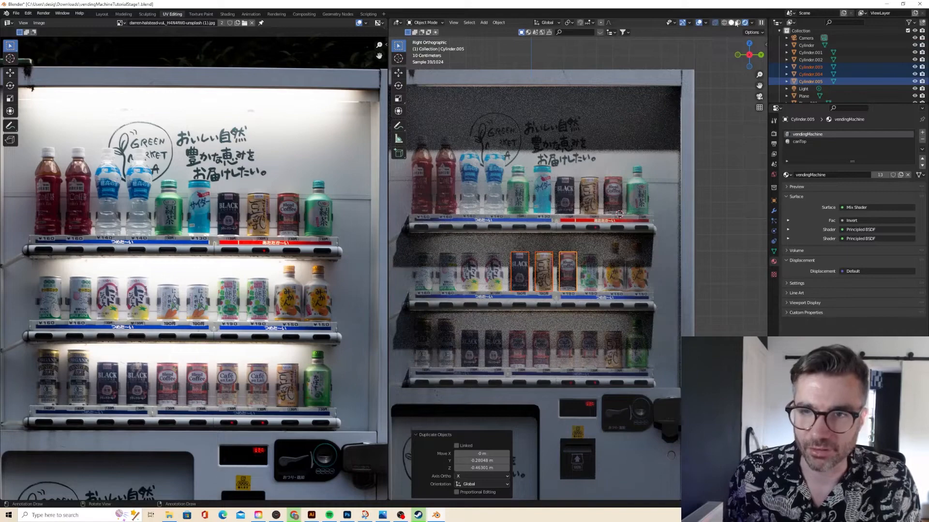
Show the scene in material preview and shift the copied trio about 0.13 m along Y over the photographed cans beside the orange bottles.
click(737, 23)
scroll(556, 229, up, 2)
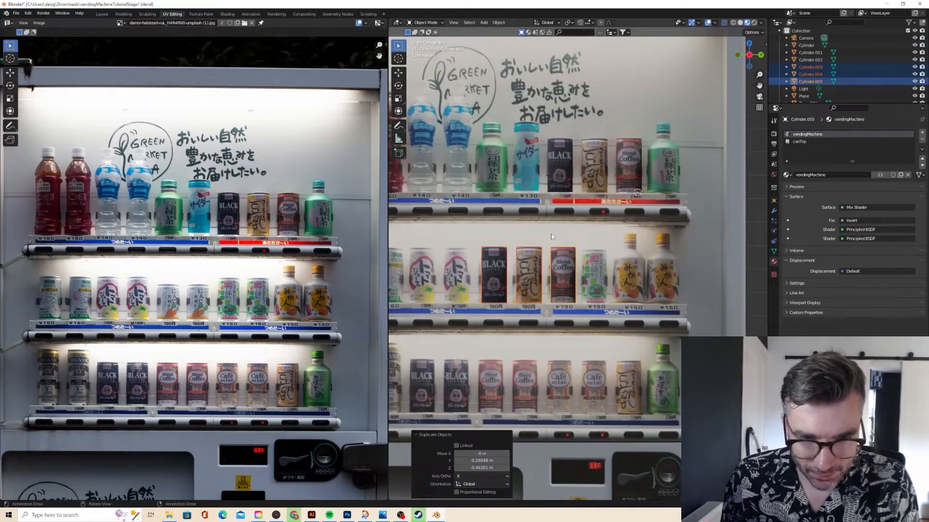
key(g)
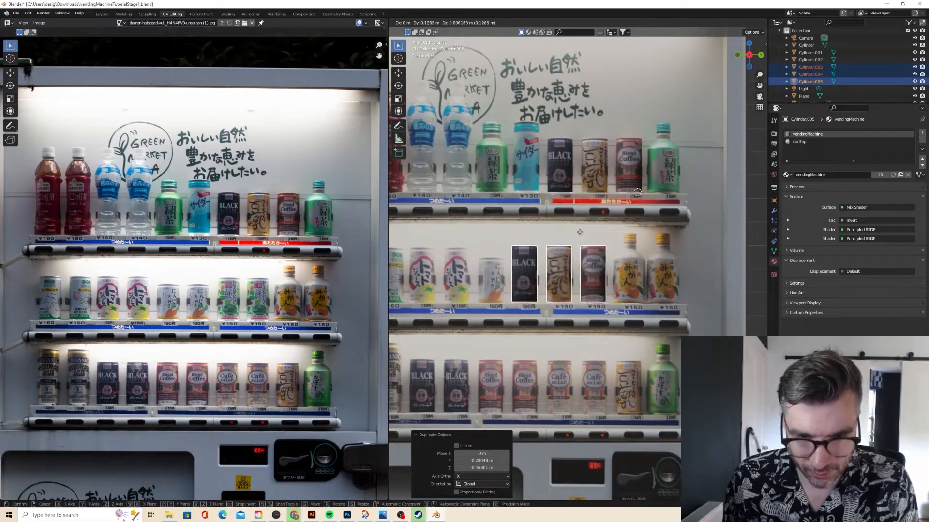
click(559, 244)
scroll(557, 247, down, 2)
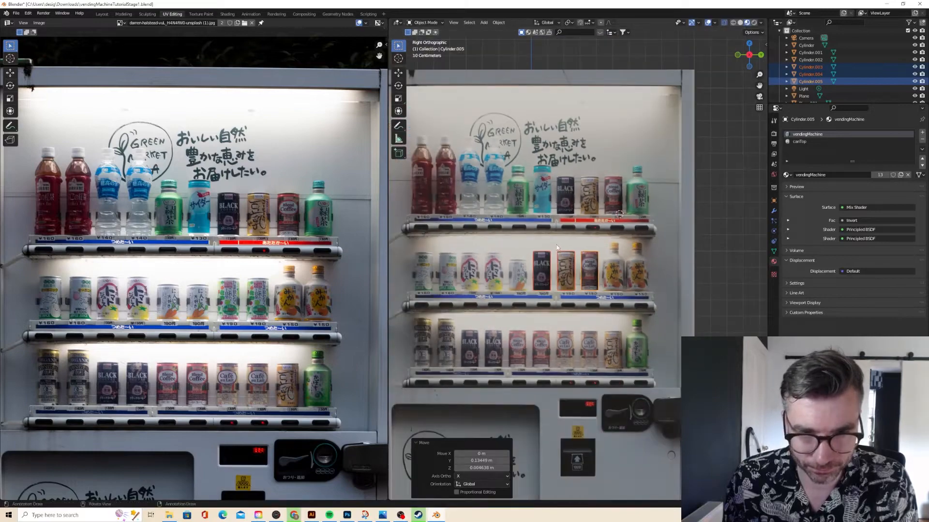
Duplicate the middle-shelf trio about -0.58 m along Y, and copy its black can about -0.14 m along Y over the shelf's first can.
key(shift+d)
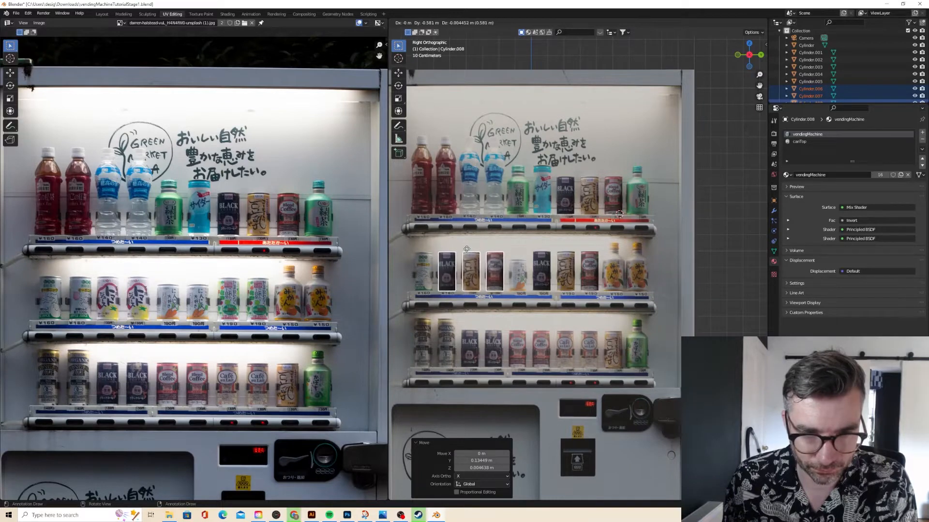
click(450, 249)
click(446, 260)
key(shift+d)
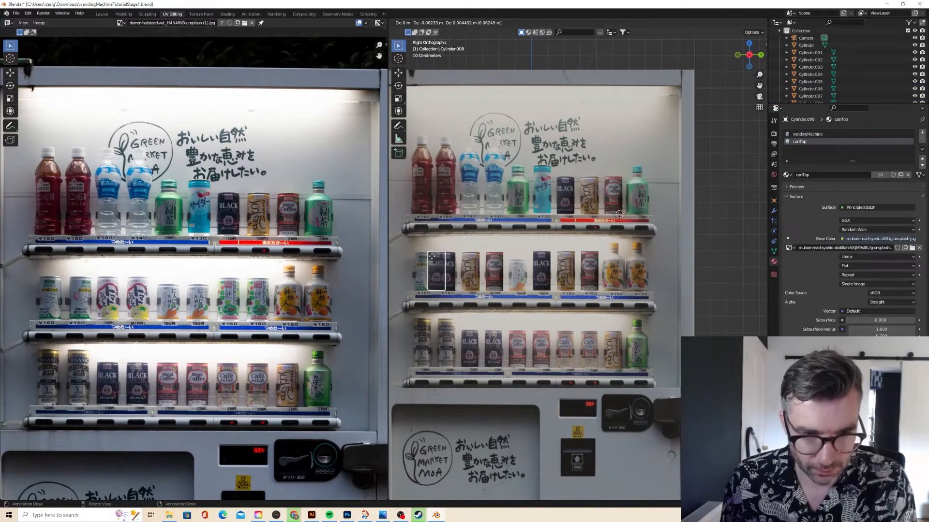
click(423, 259)
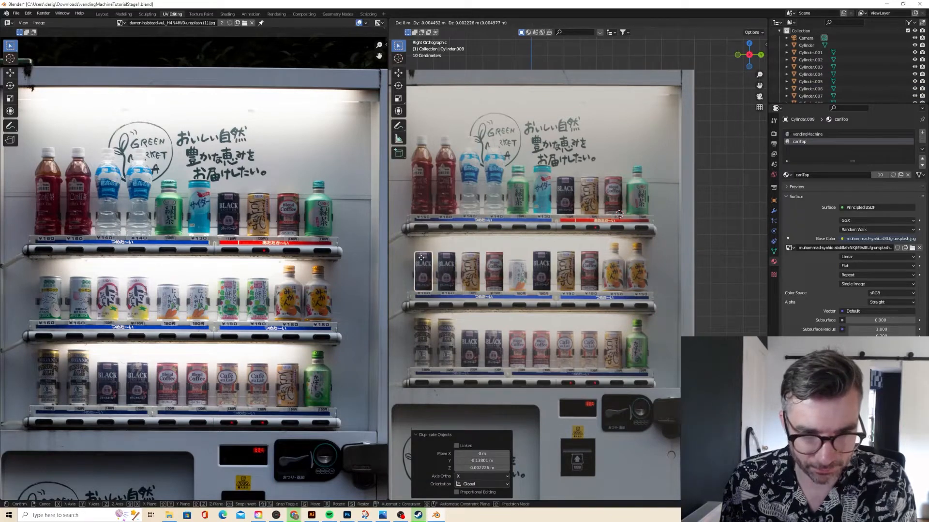
Duplicate the Blend Coffee can about 0.13 m along Y over the first of the short cans on the middle shelf.
click(501, 265)
key(shift+d)
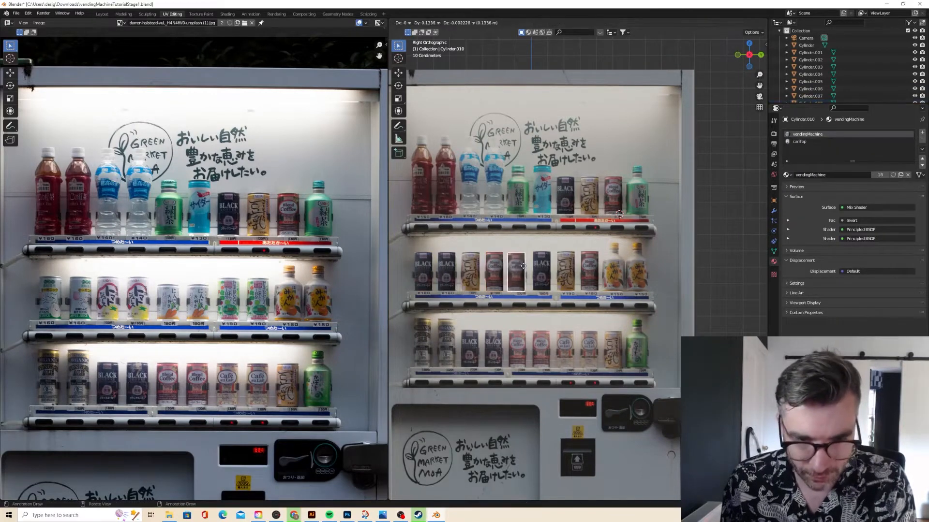
click(526, 267)
Shorten the new can to the photographed short can's height by lowering its top vertices about 0.047 m along Z.
key(Tab)
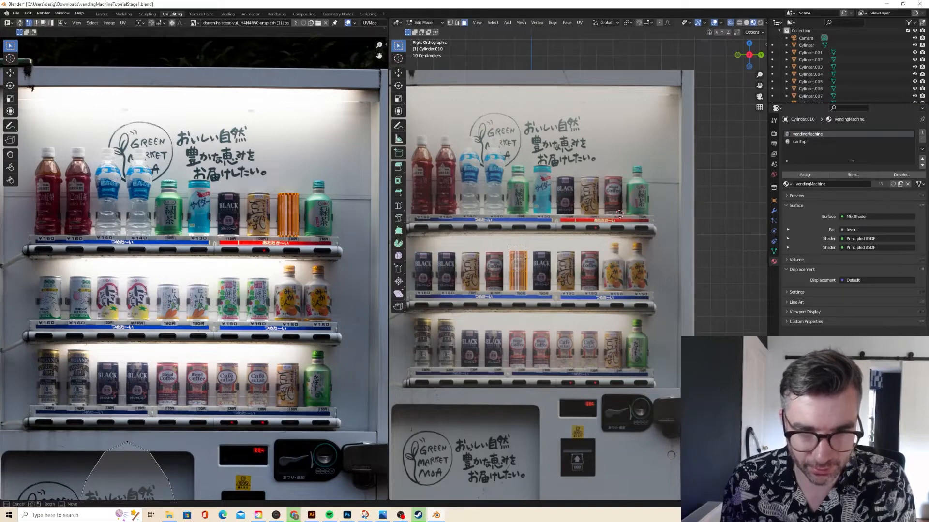
click(451, 24)
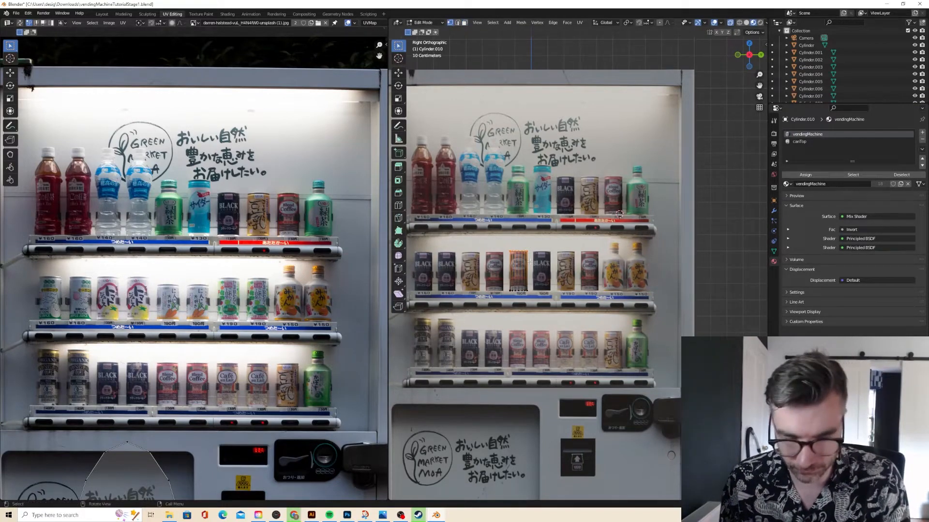
key(g)
key(z)
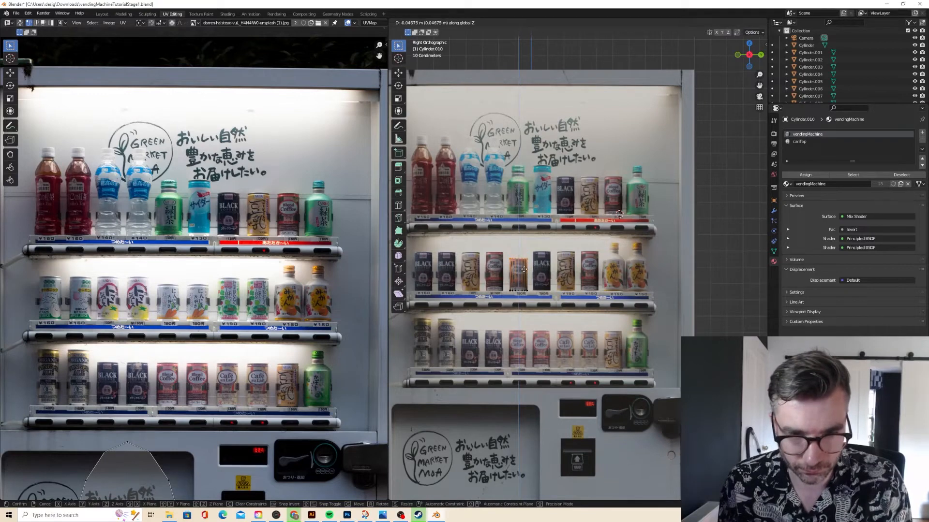
click(524, 269)
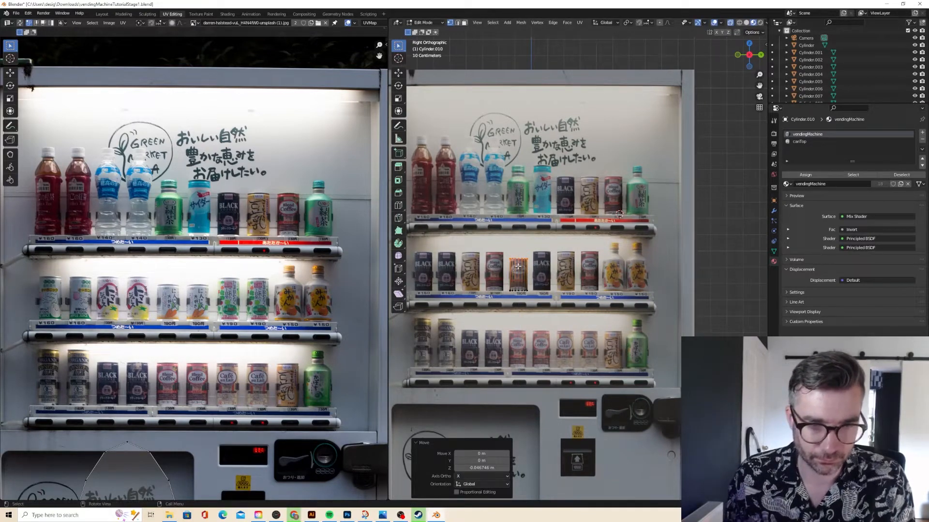
key(Tab)
Move the UVs of the Blend Coffee can beside the orange bottles onto the second green-and-pink can in the photo's middle row.
click(591, 263)
key(Tab)
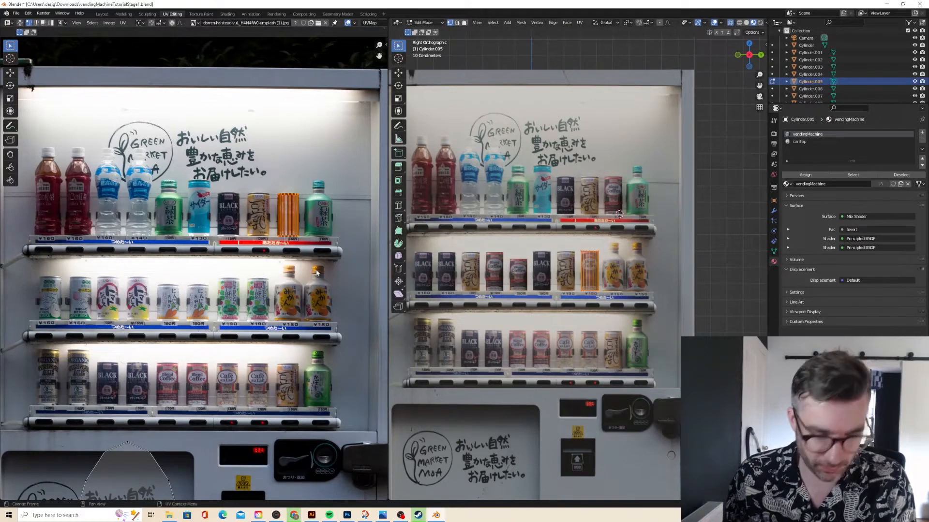
key(g)
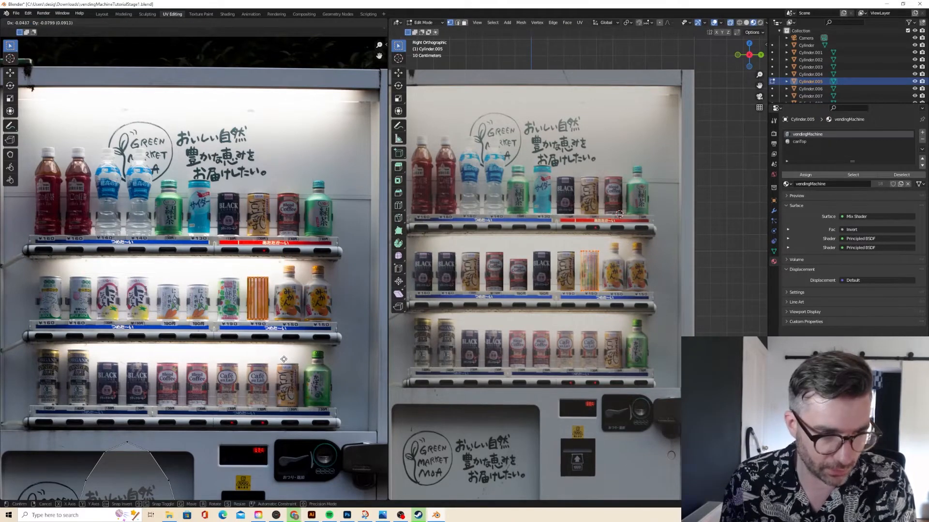
click(283, 360)
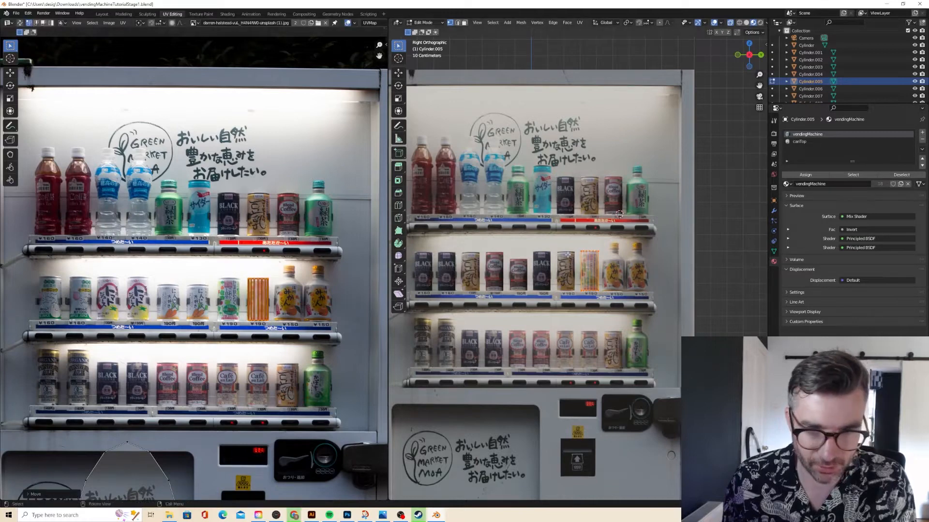
Move the UVs of the tan patterned can left of the remapped green-and-pink can onto the first green-and-pink can in the photo's middle row.
key(Tab)
click(564, 264)
key(Tab)
drag(553, 245, 576, 303)
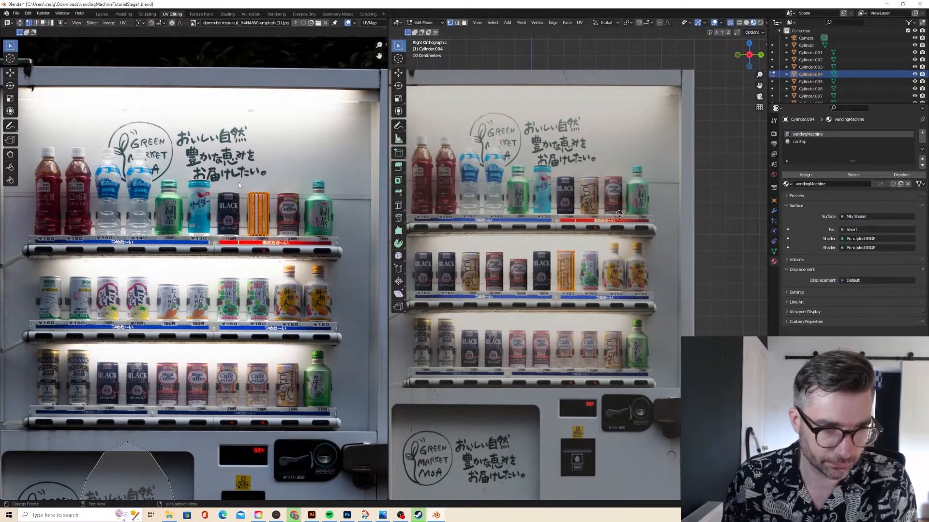
key(g)
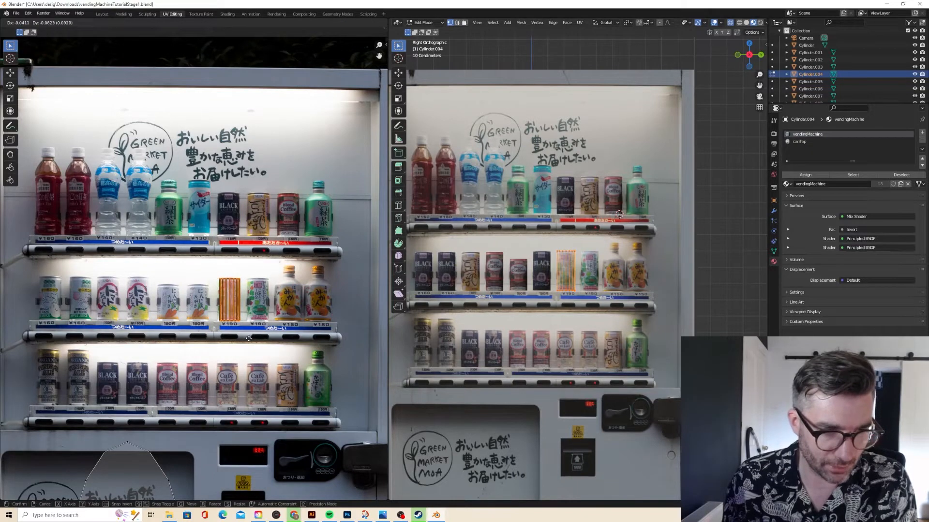
click(248, 337)
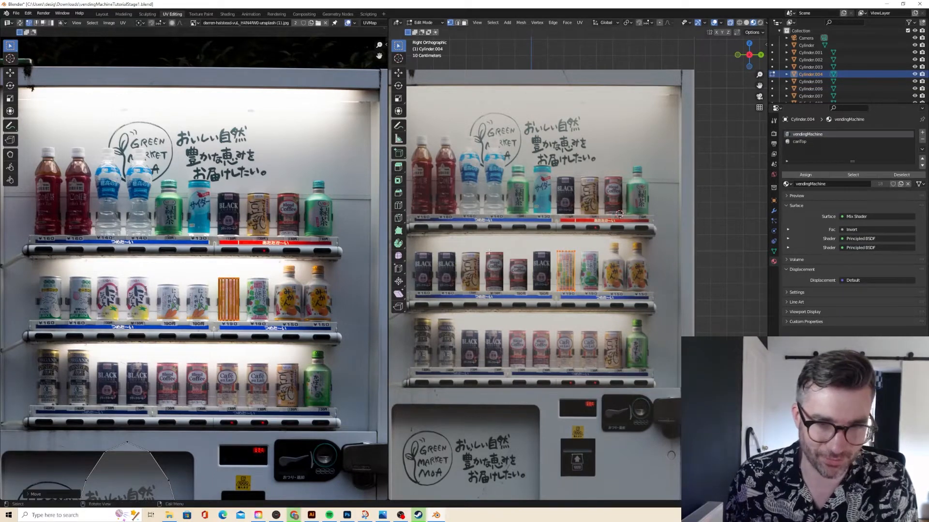
Delete the black can standing over the second photographed short can on the middle shelf.
key(Tab)
click(543, 258)
key(Tab)
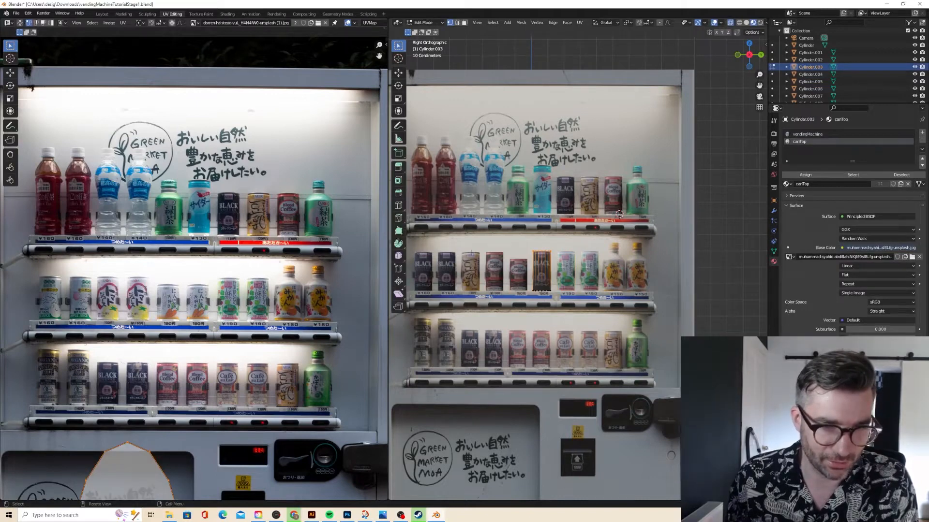
key(Tab)
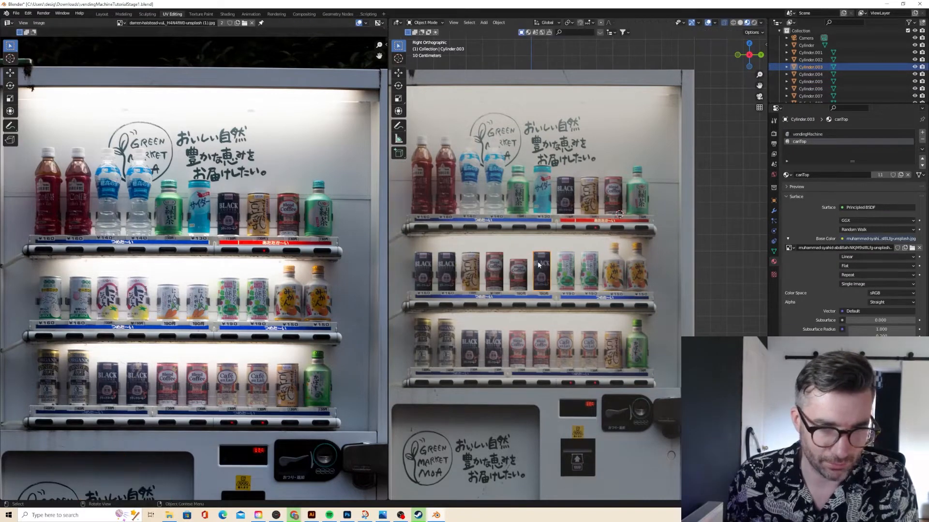
right_click(539, 264)
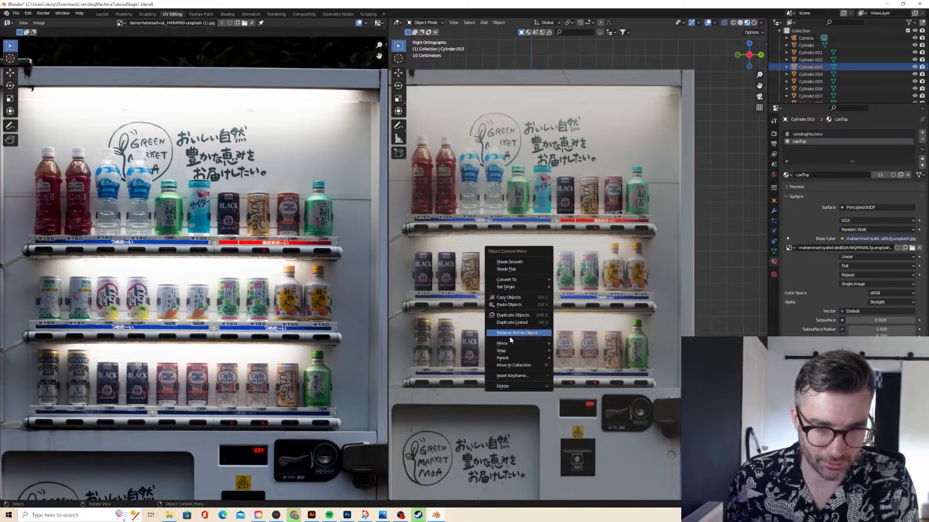
click(505, 387)
Duplicate the short Blend Coffee can about 0.14 m along Y over the second photographed short can on the middle shelf.
click(522, 274)
key(shift+d)
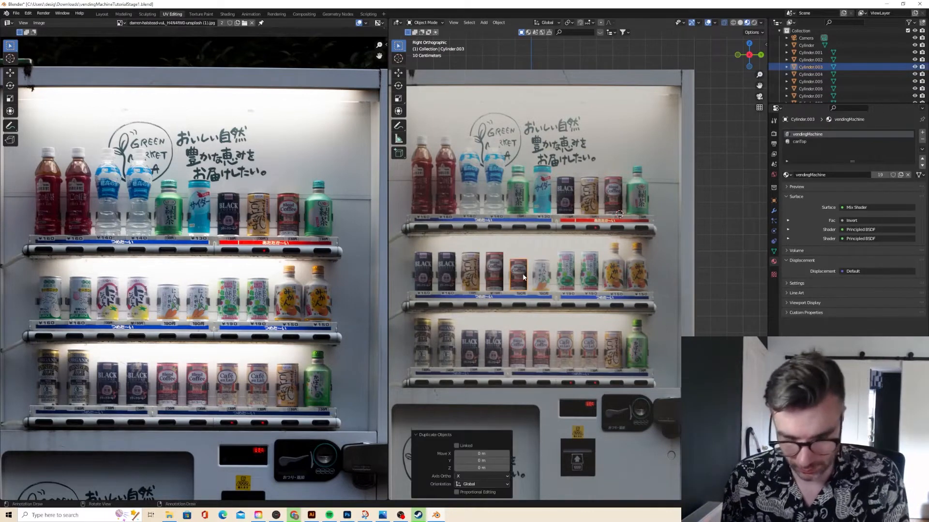
key(g)
key(y)
right_click(540, 280)
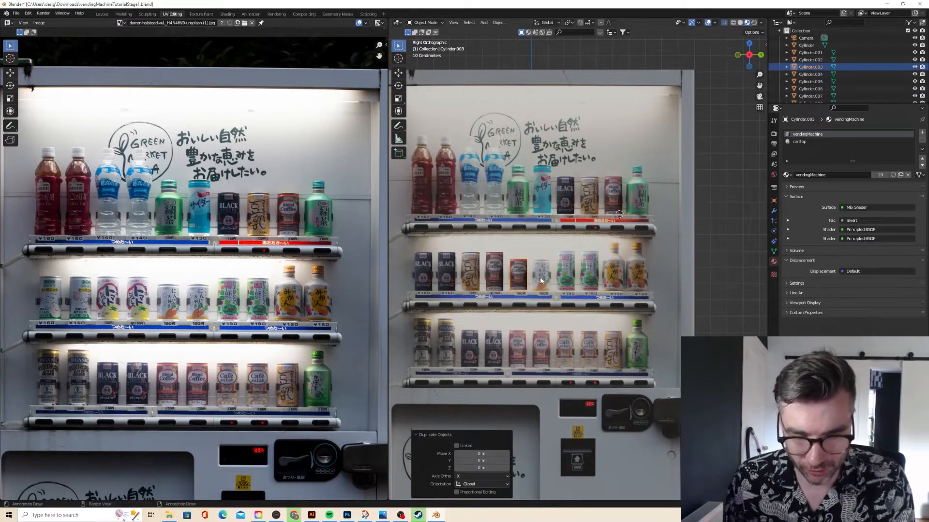
key(g)
key(y)
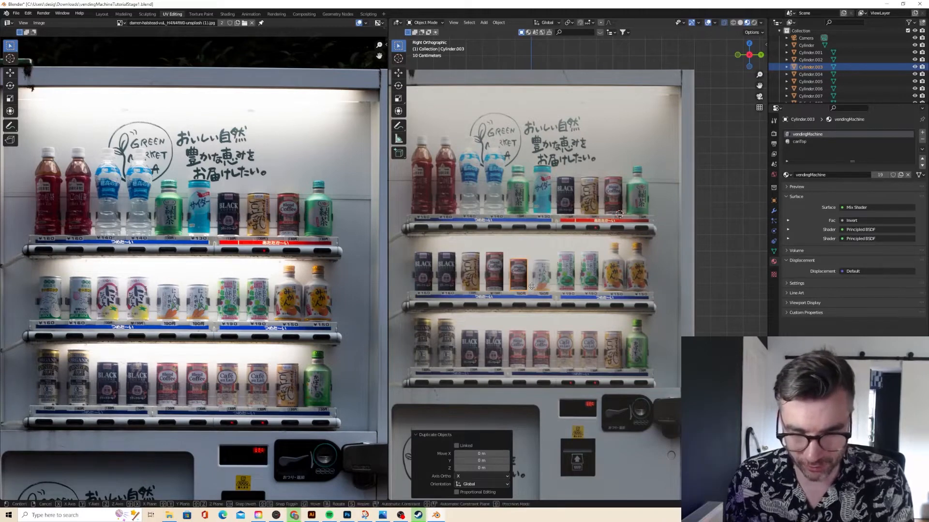
click(549, 270)
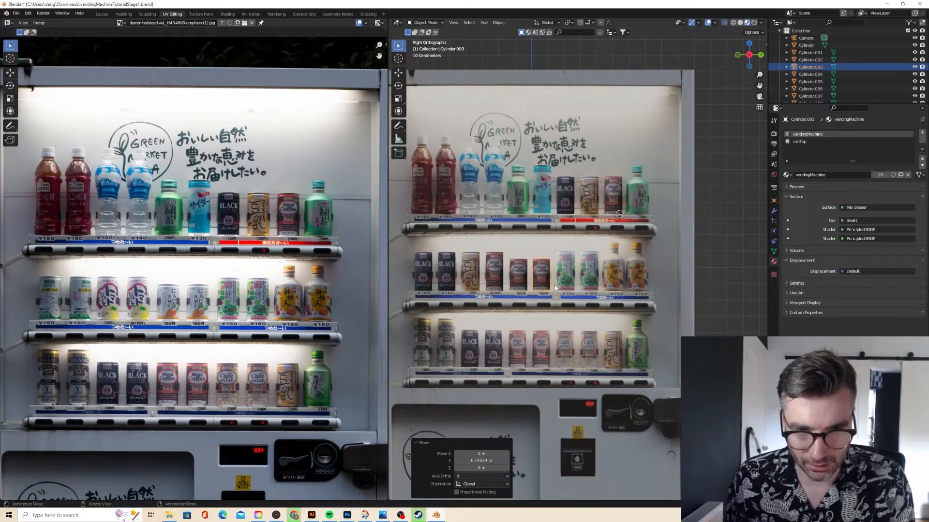
Move the new short can's UVs onto the second short can in the photo's middle row, fine-tuning their alignment.
key(Tab)
key(a)
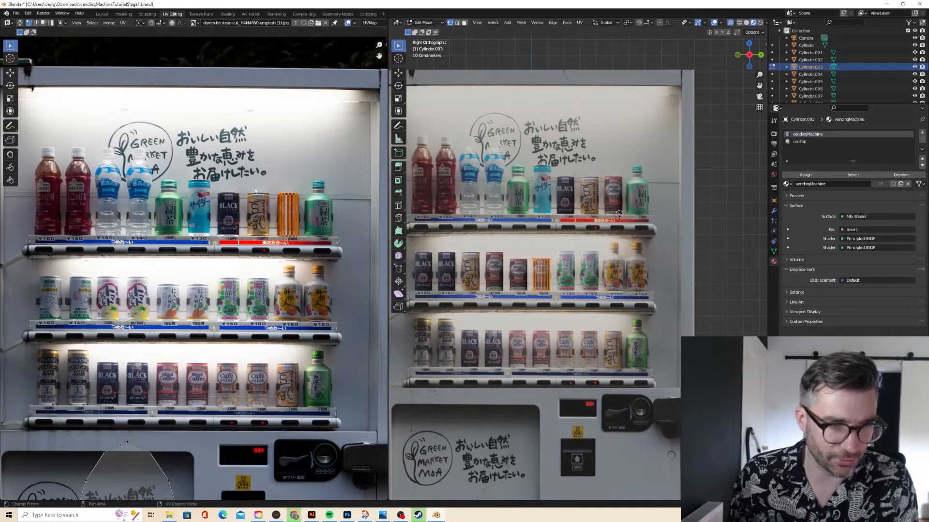
key(g)
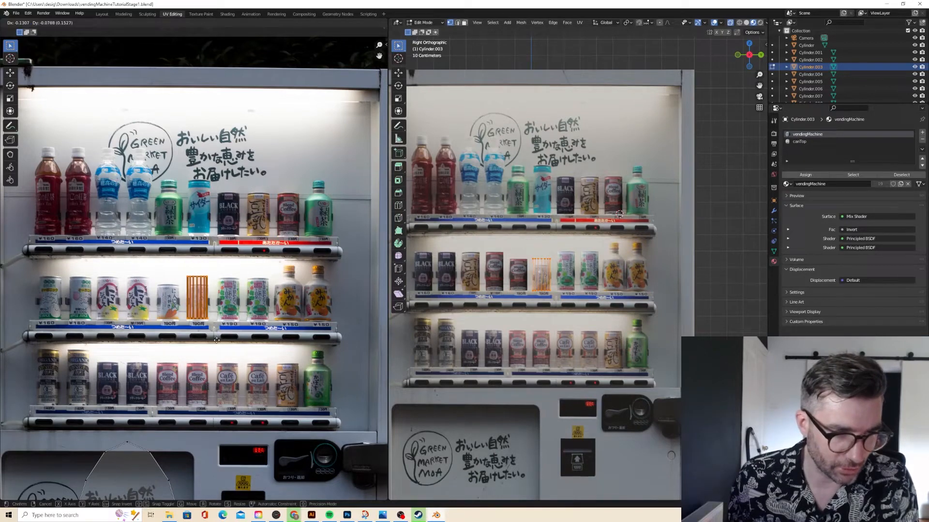
click(218, 342)
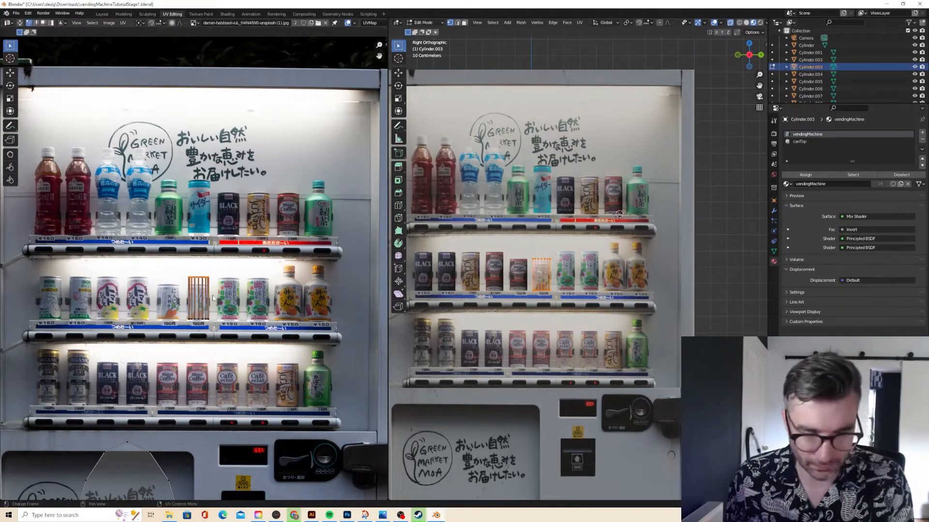
key(g)
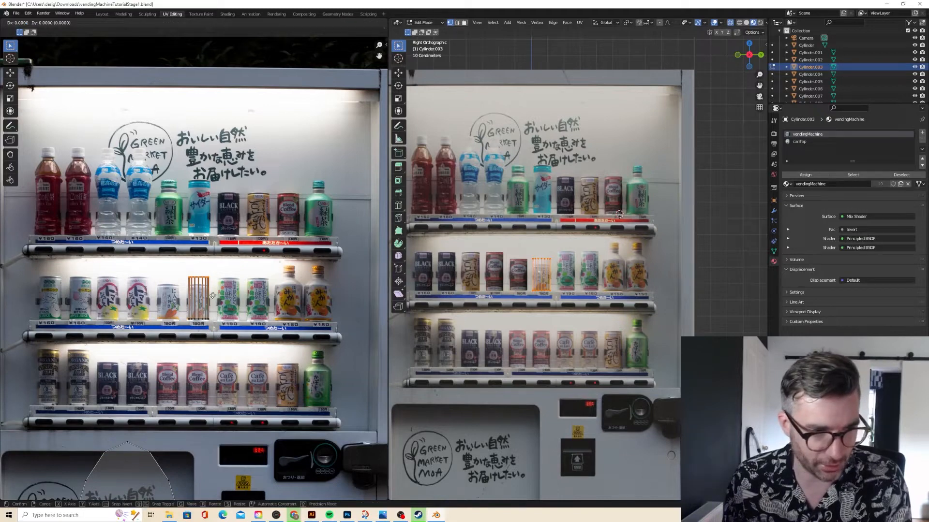
key(x)
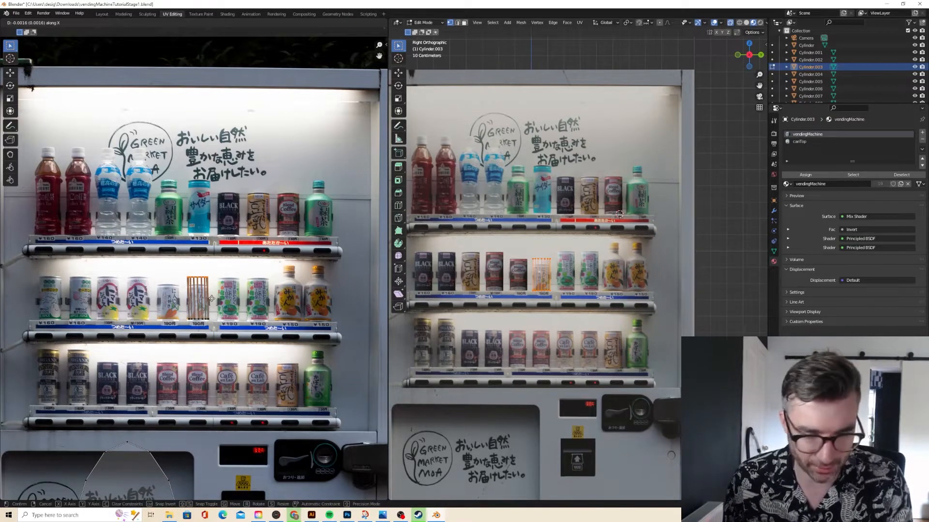
key(y)
click(211, 304)
key(Tab)
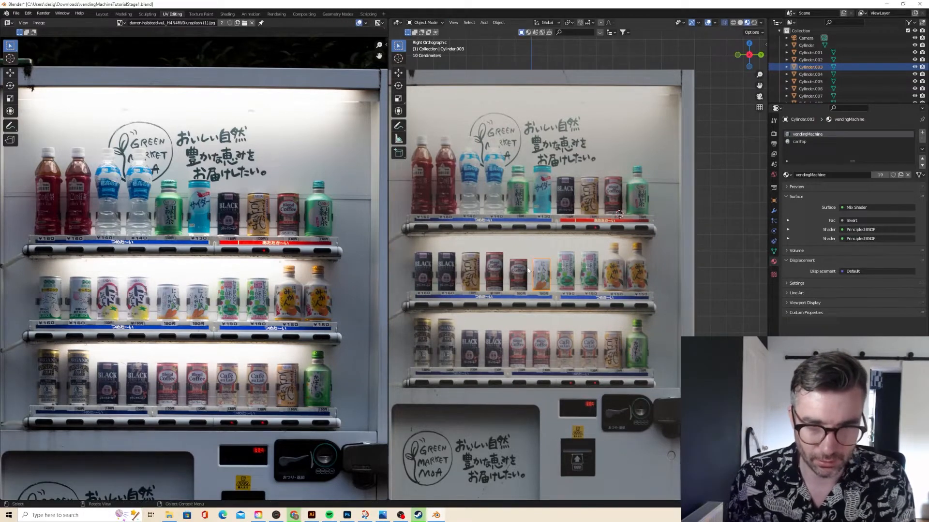
Replace the short Blend Coffee can with a duplicate of the remapped short can, offset about -0.14 m along Y.
click(519, 273)
click(541, 272)
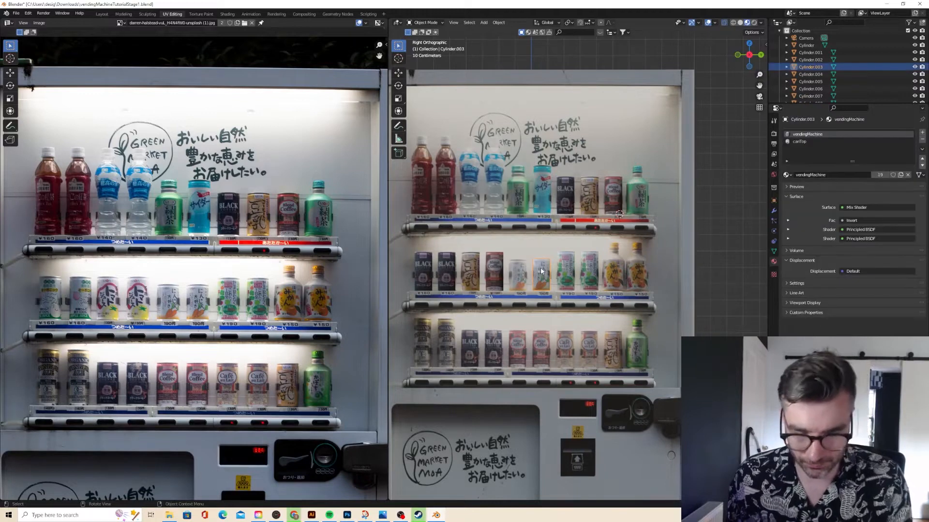
key(shift+d)
key(y)
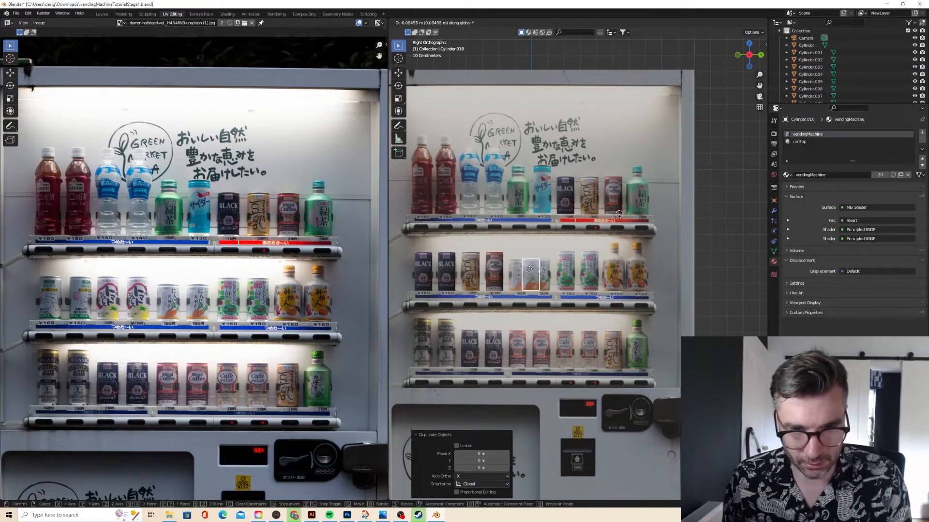
click(526, 272)
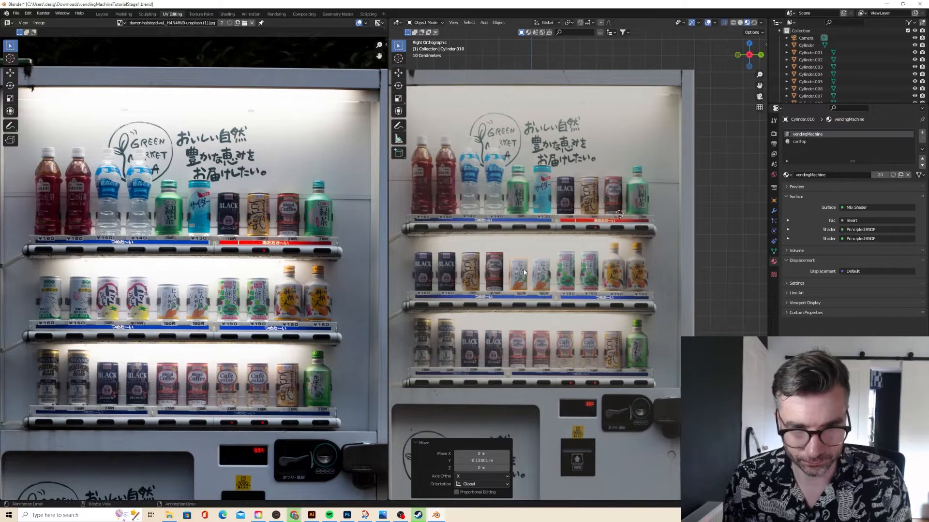
Apply smooth shading to the tan patterned can beside the black can on the top shelf.
middle_drag(526, 272, 538, 261)
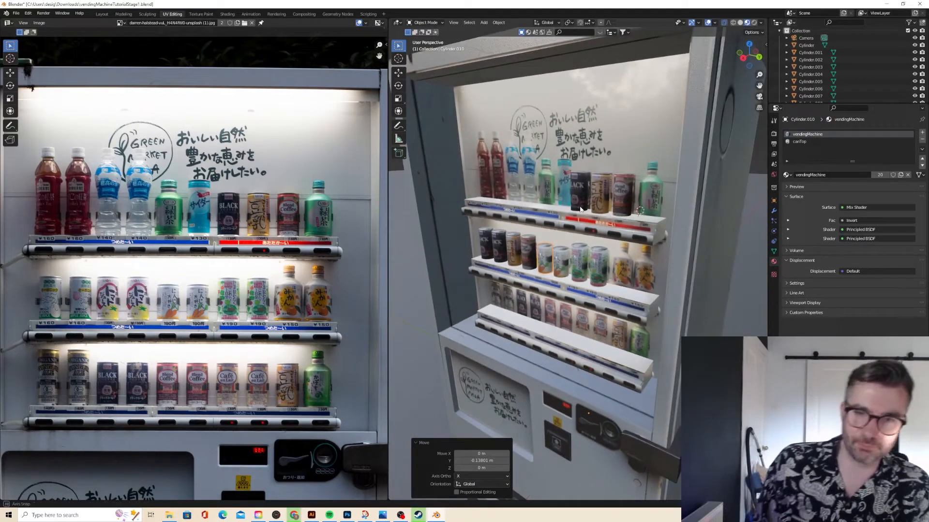
middle_drag(580, 209, 582, 189)
click(582, 187)
right_click(582, 182)
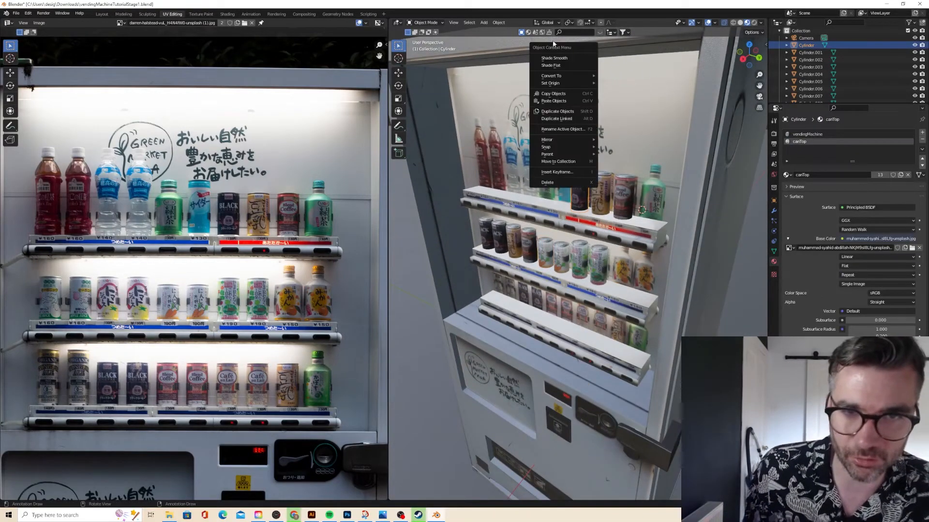
click(605, 173)
right_click(604, 180)
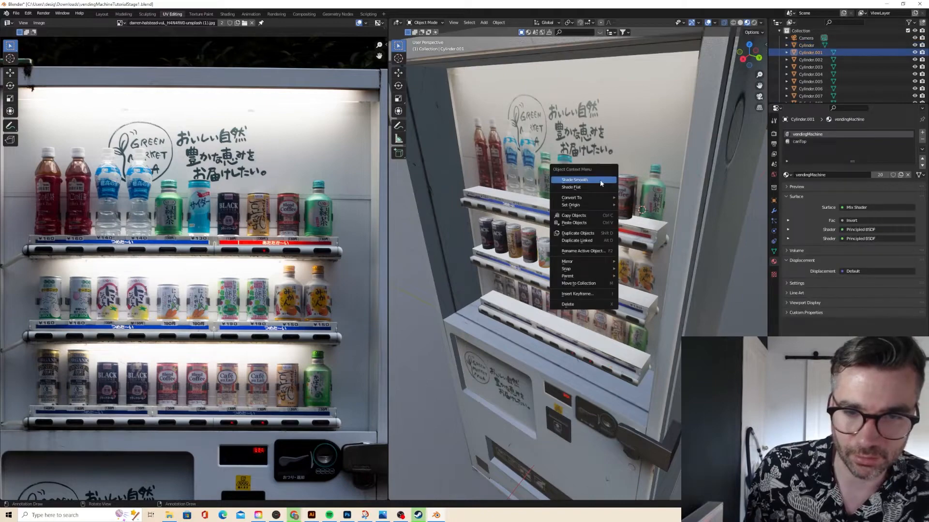
click(600, 181)
click(546, 243)
scroll(544, 232, up, 8)
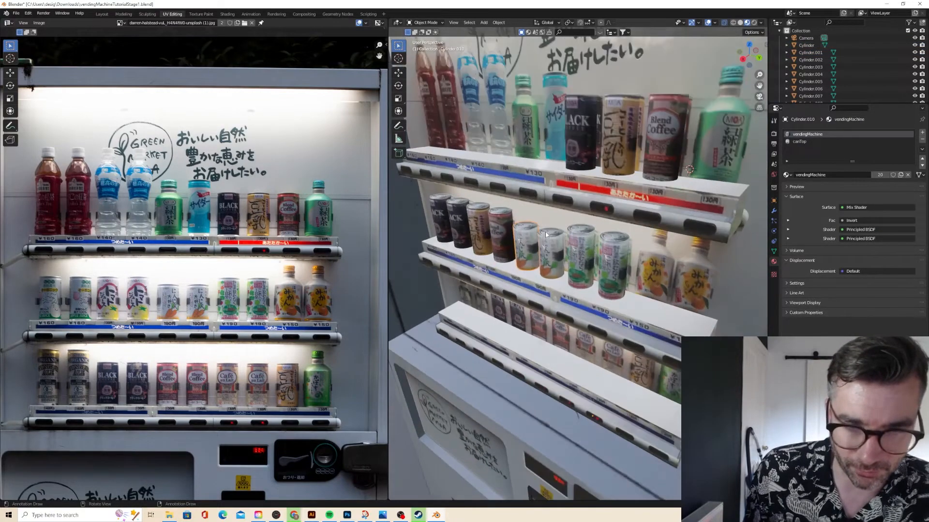
mouse_move(573, 213)
middle_down()
mouse_move(541, 230)
mouse_move(585, 206)
middle_up()
scroll(541, 230, down, 5)
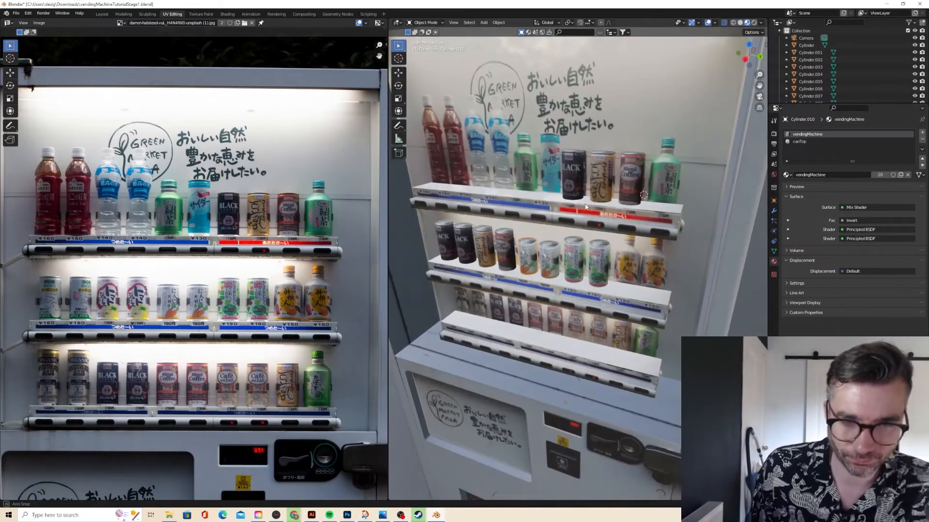
Move the UVs of the middle shelf's Blend Coffee can onto the second pink-lettered can in the photo's middle row.
click(505, 244)
key(Tab)
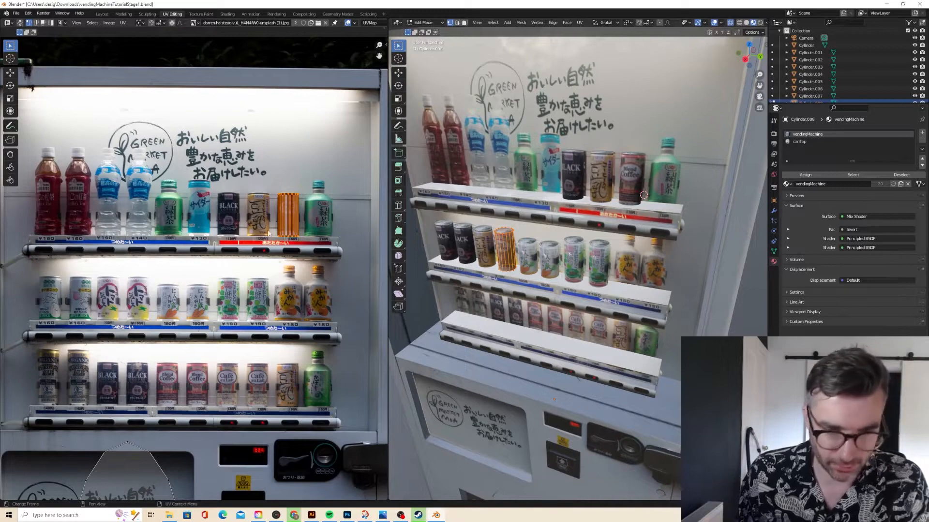
key(g)
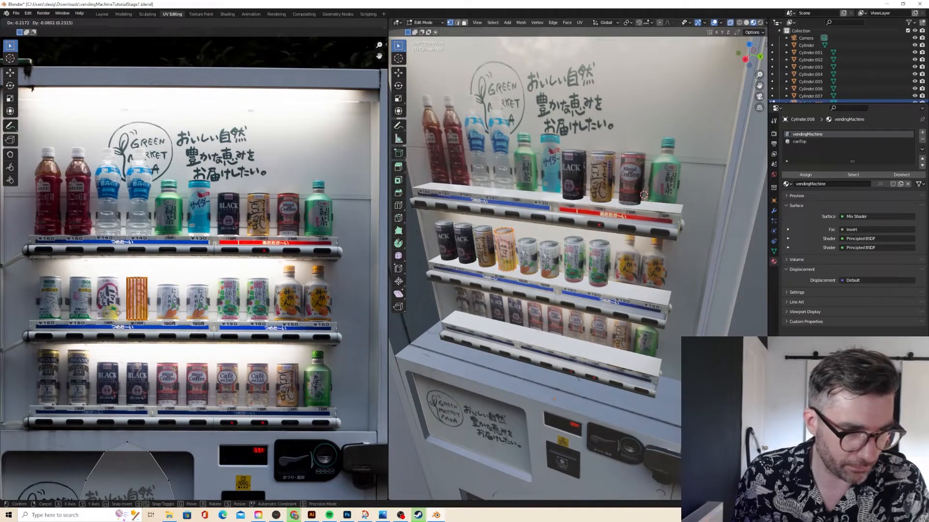
click(118, 313)
key(Tab)
Move the UVs of the middle shelf's tan patterned can onto the first pink-lettered can in the photo's middle row.
click(483, 249)
key(Tab)
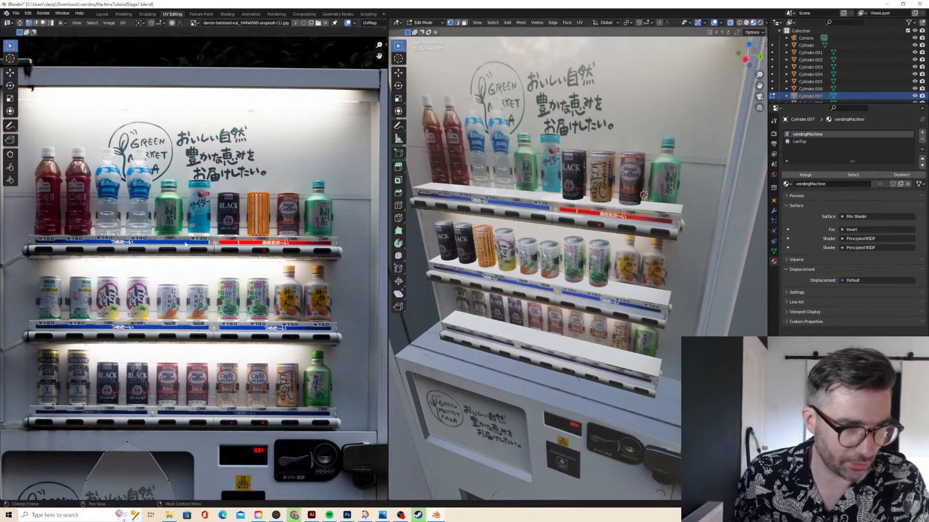
key(g)
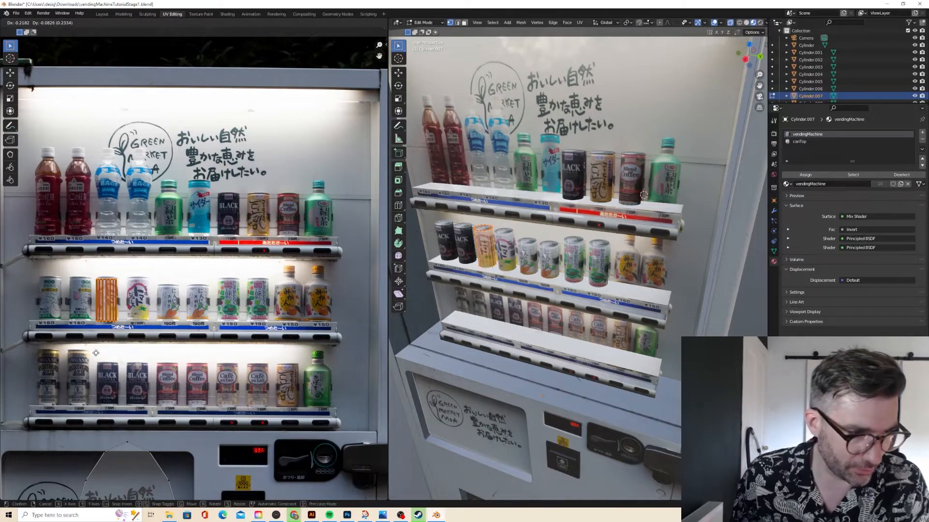
click(483, 248)
key(Tab)
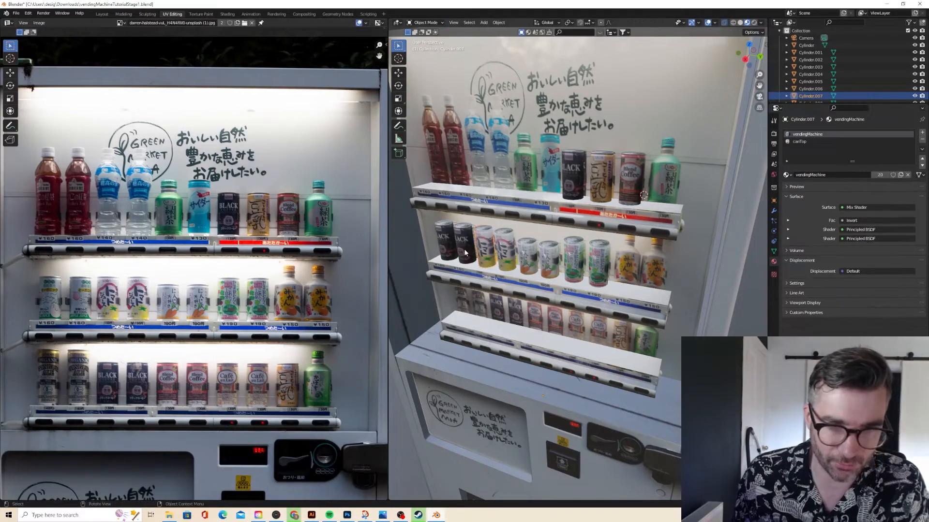
Move all UVs of the second black can on the middle shelf onto the second can in the photo's middle row.
click(464, 252)
key(Tab)
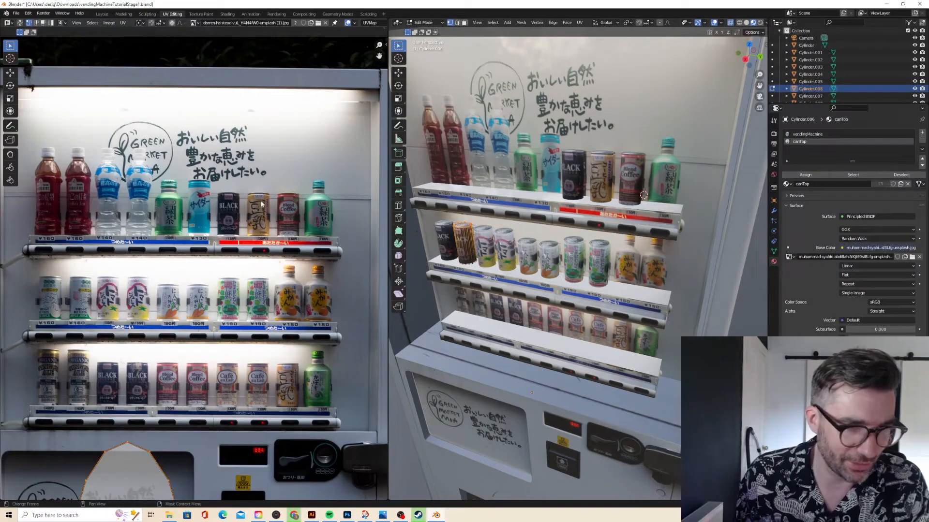
scroll(216, 257, down, 3)
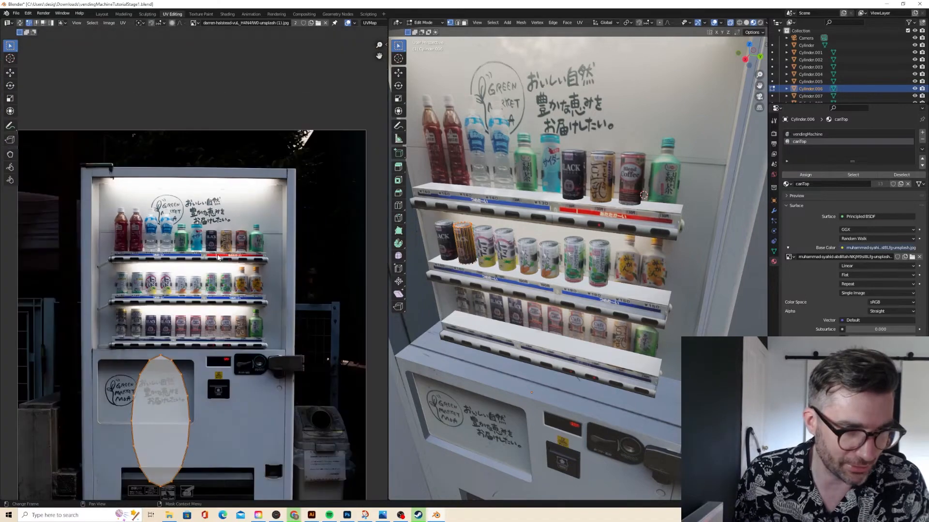
scroll(216, 258, up, 3)
key(a)
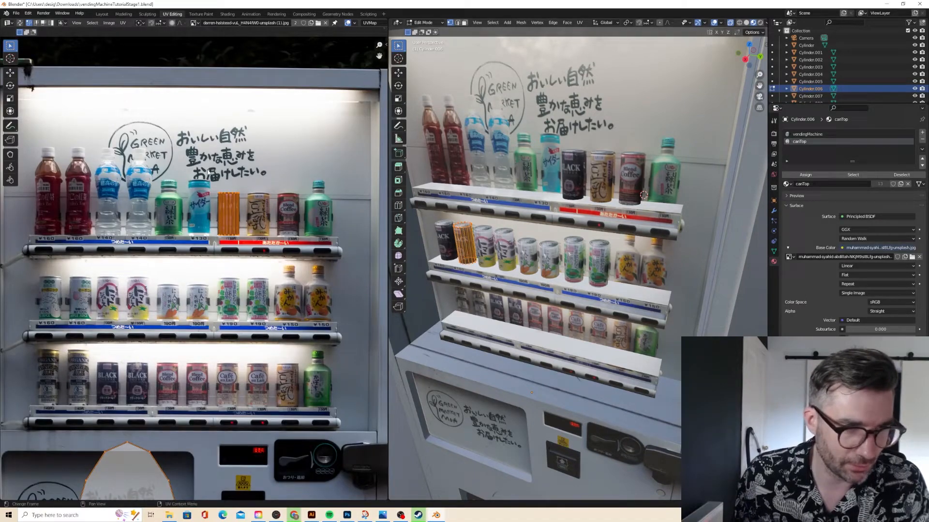
key(g)
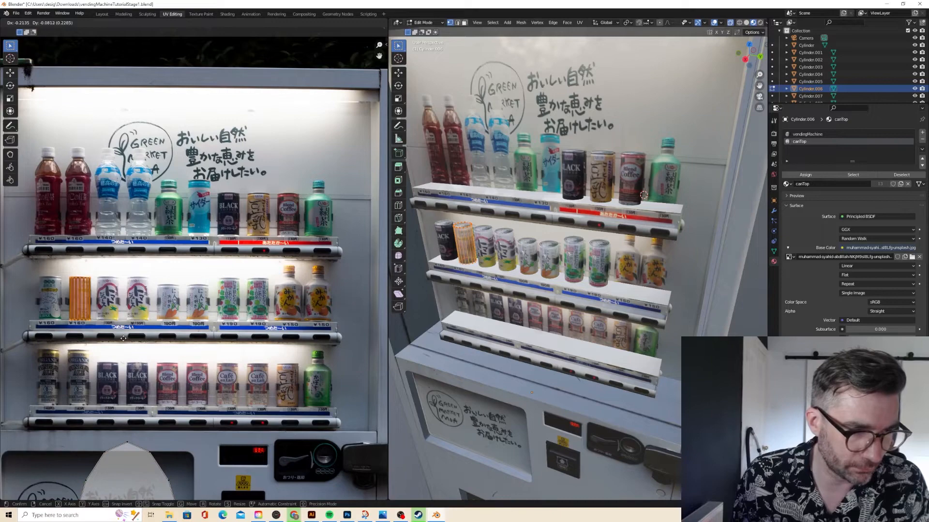
click(124, 338)
key(Tab)
Move all UVs of the remaining black can on the middle shelf onto the first can in the photo's middle row.
click(442, 238)
key(Tab)
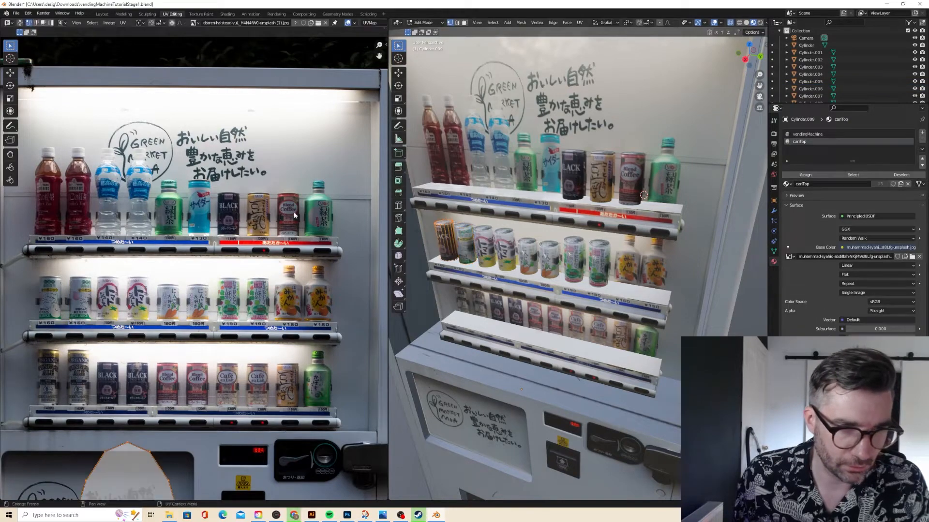
key(a)
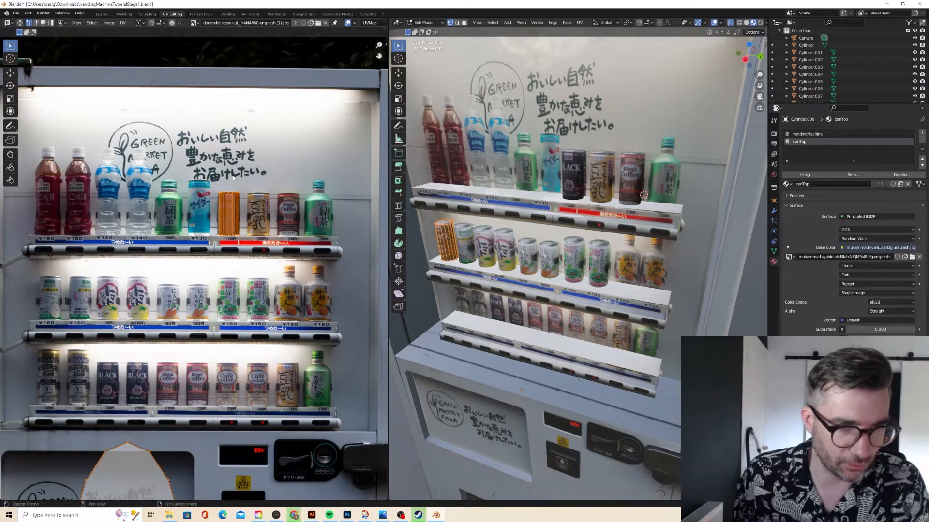
key(g)
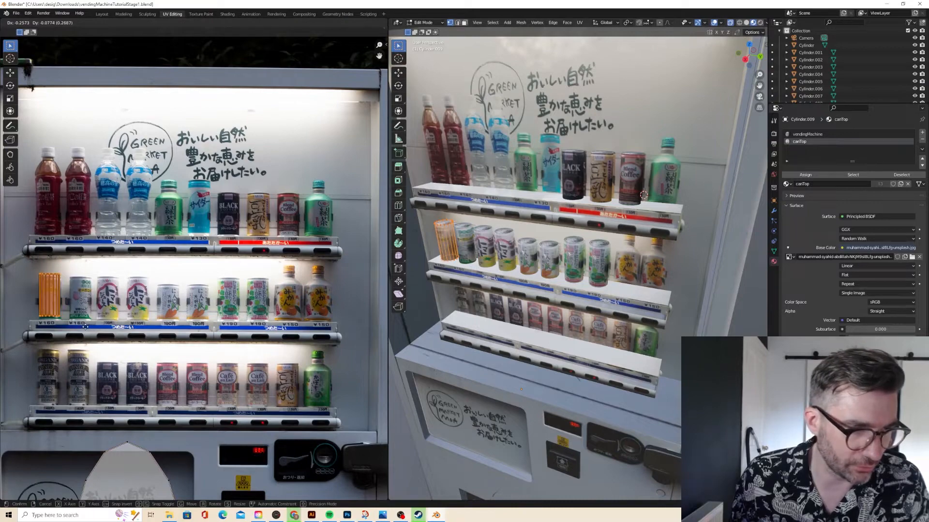
click(86, 330)
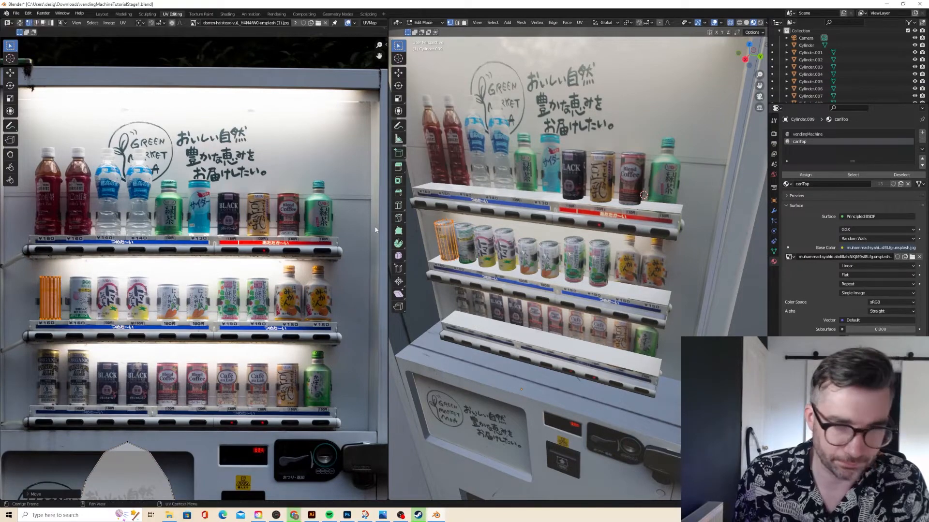
key(Tab)
Duplicate the top shelf's black, tan patterned and Blend Coffee cans 0.93759 m down to the bottom shelf, and again about 0.45 m along it.
scroll(489, 206, down, 3)
middle_drag(489, 206, 521, 206)
click(561, 204)
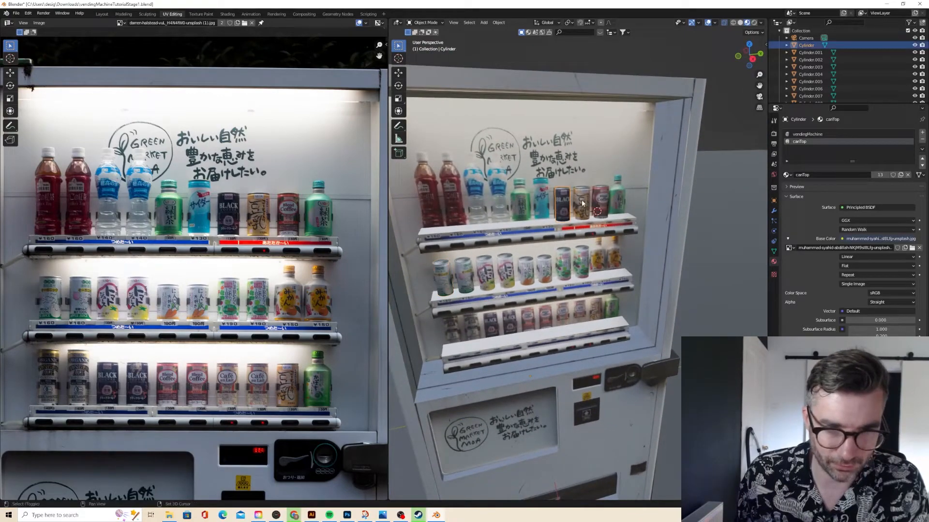
shift+click(596, 201)
shift+click(582, 203)
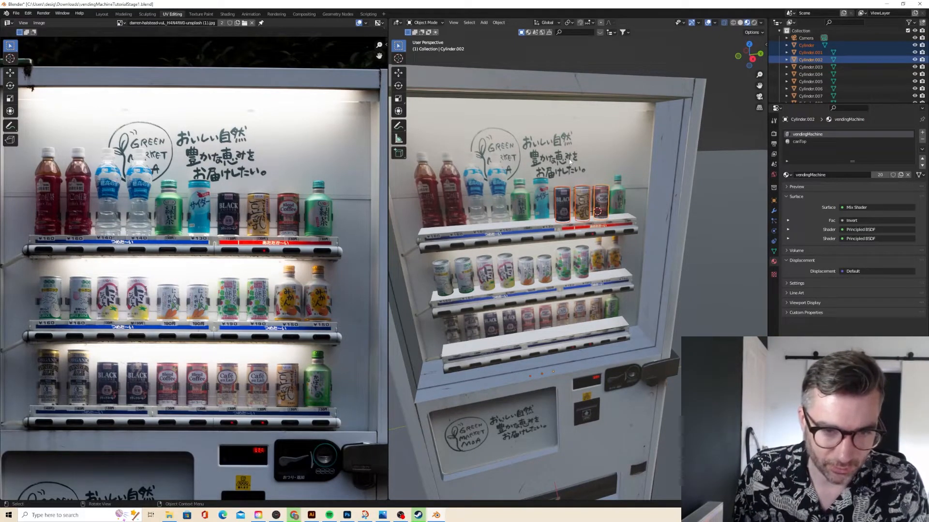
click(752, 58)
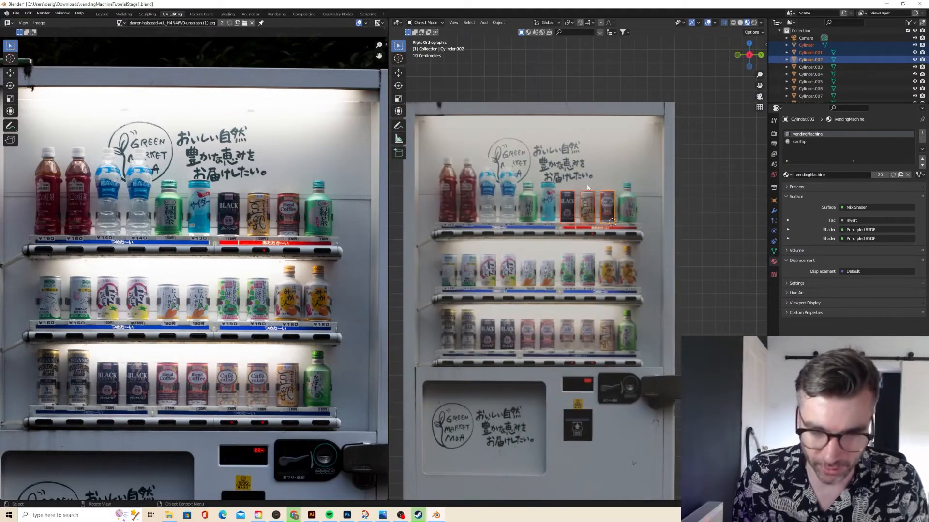
key(shift+d)
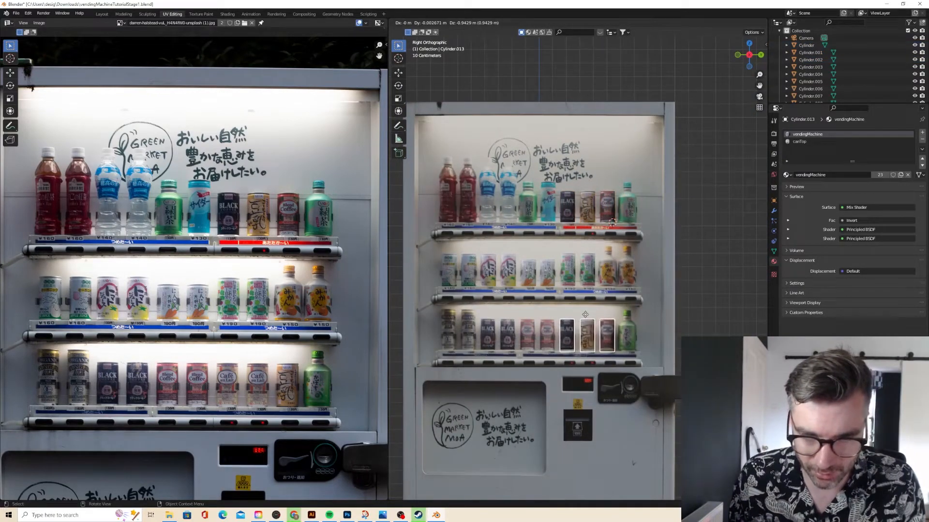
click(585, 315)
key(shift+d)
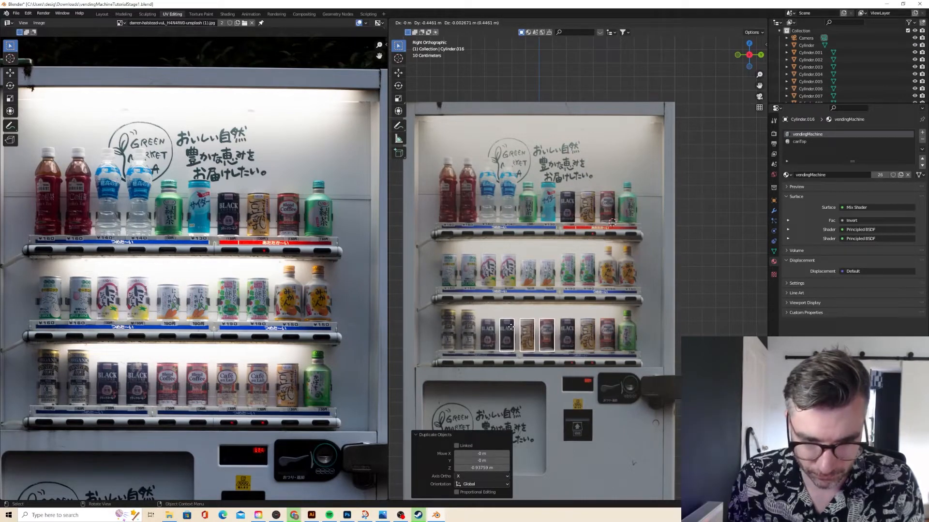
click(511, 328)
Duplicate the bottom shelf's black can three times, about 0.14 m apart, to cover the first three can positions.
click(506, 332)
key(shift+d)
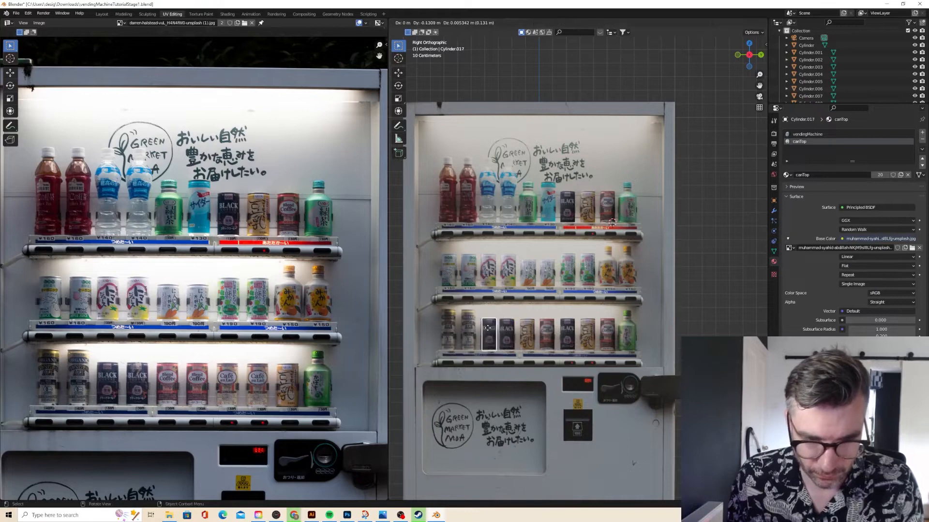
click(485, 327)
click(488, 327)
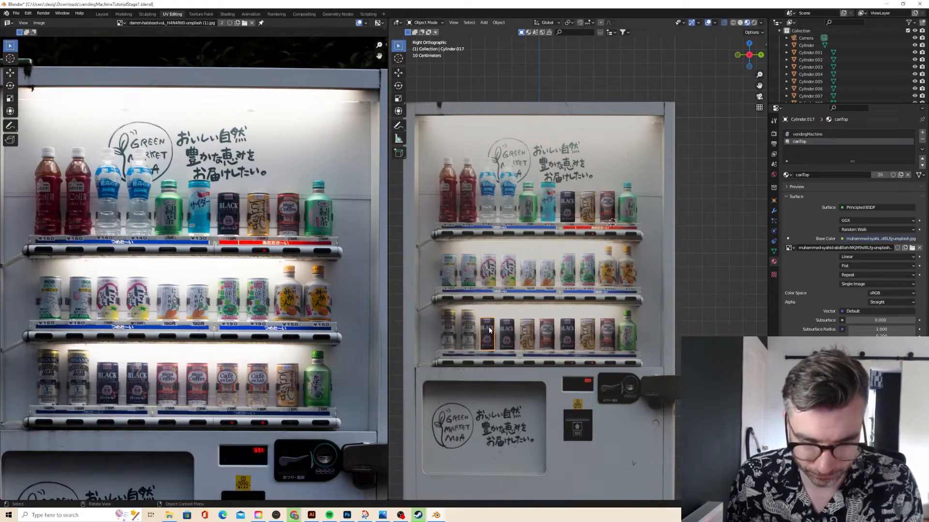
key(shift+d)
click(467, 326)
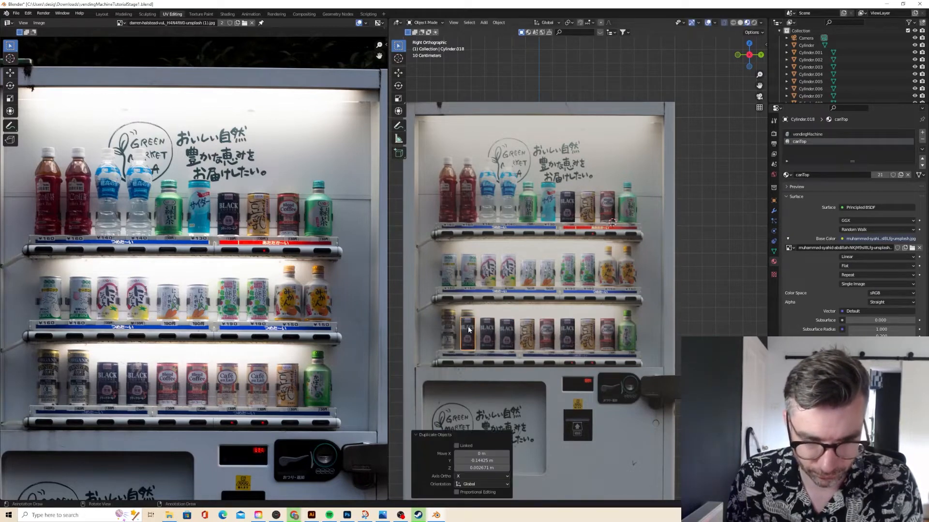
key(shift+d)
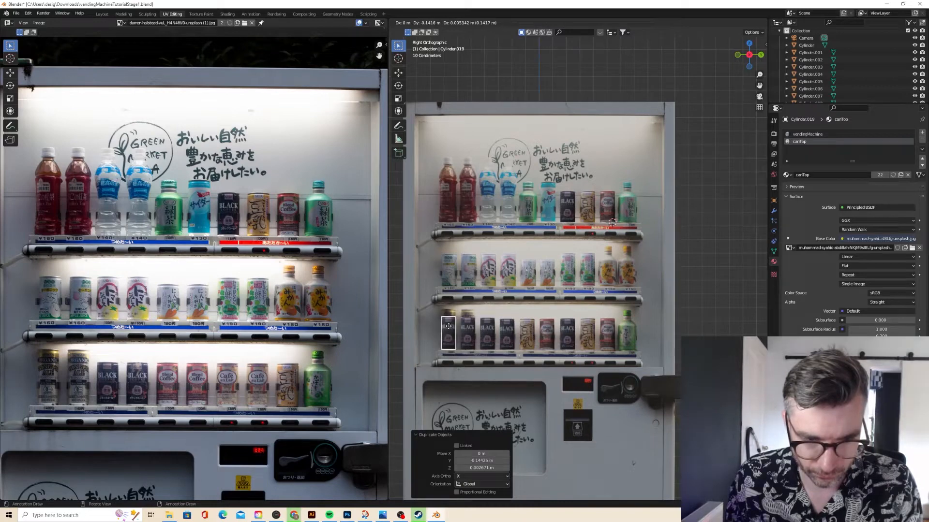
key(y)
click(448, 327)
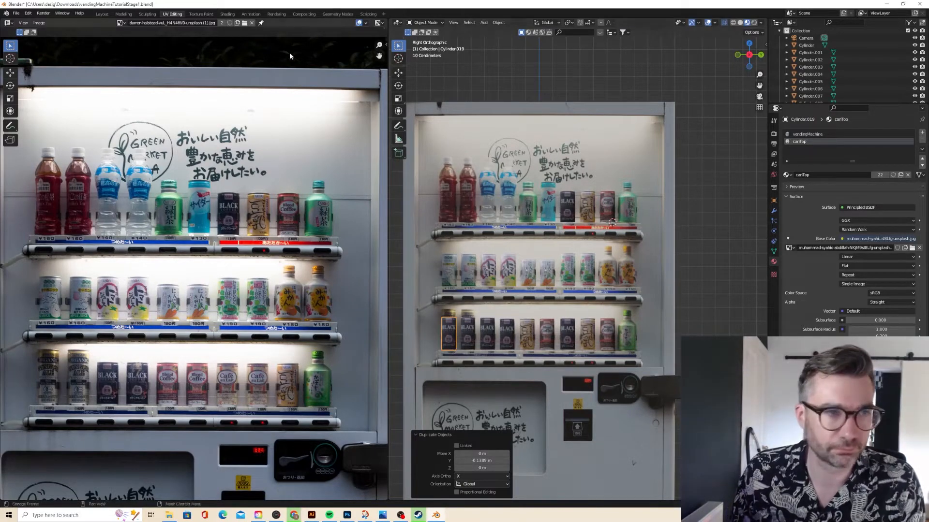
Raise the tops of the first two cans on the bottom shelf about 0.03 m along Z to match the taller photo cans.
key(Tab)
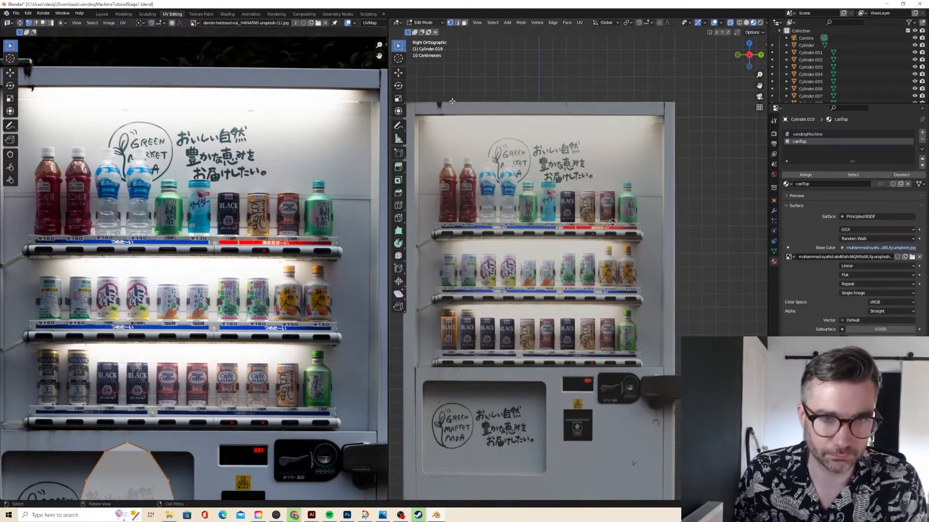
key(Tab)
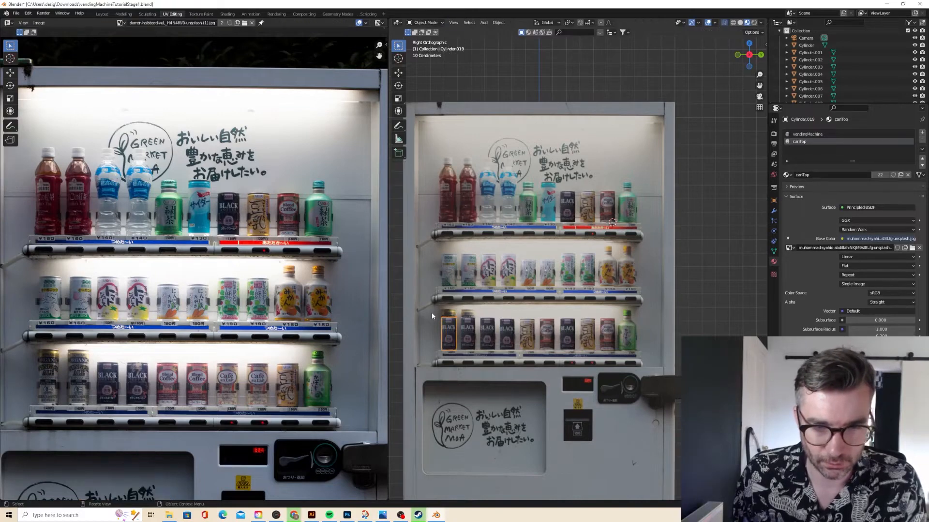
key(Tab)
drag(434, 313, 479, 321)
key(g)
key(z)
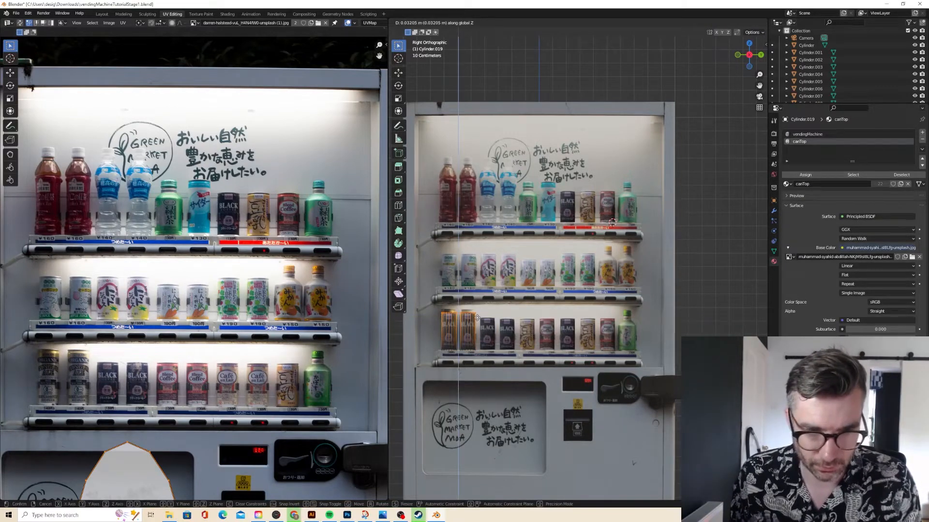
click(476, 316)
key(Tab)
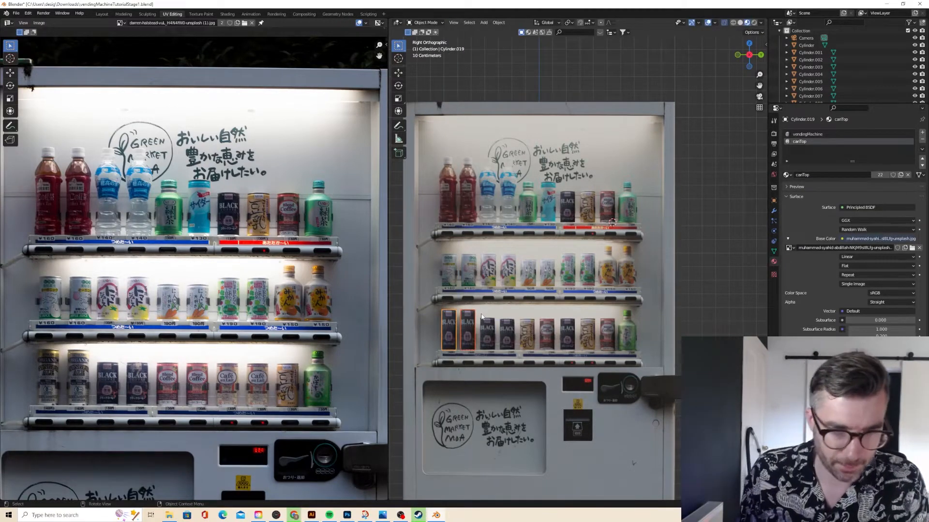
Move the UVs of the Blend Coffee can beside the bottom shelf's green bottle onto the tan patterned can in the photo's bottom row.
key(Tab)
click(605, 332)
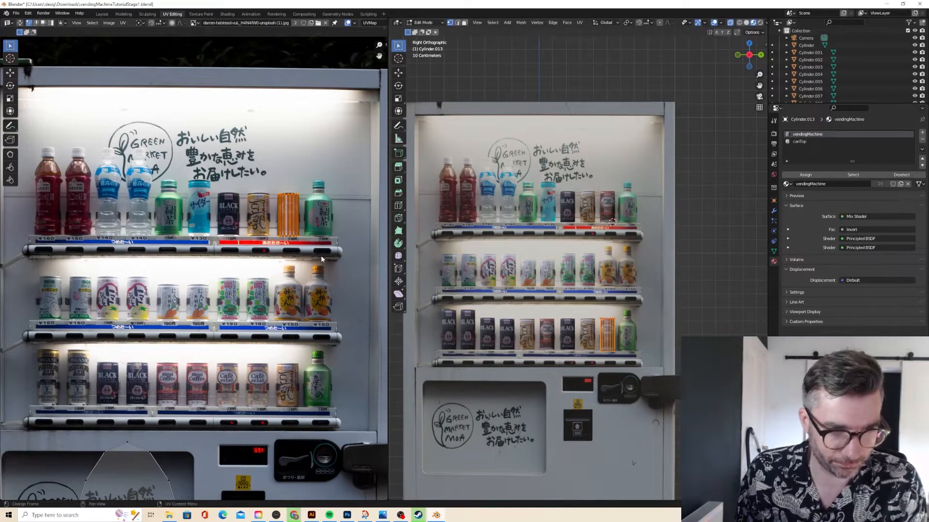
key(g)
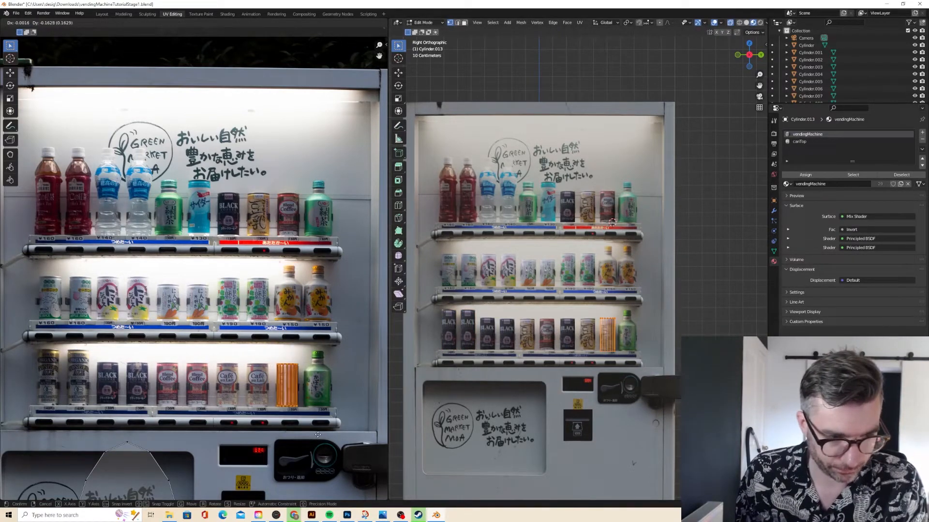
click(317, 436)
Move the UVs of the tan patterned can in the bottom shelf's eighth position onto the second Café can in the photo's bottom row.
click(587, 334)
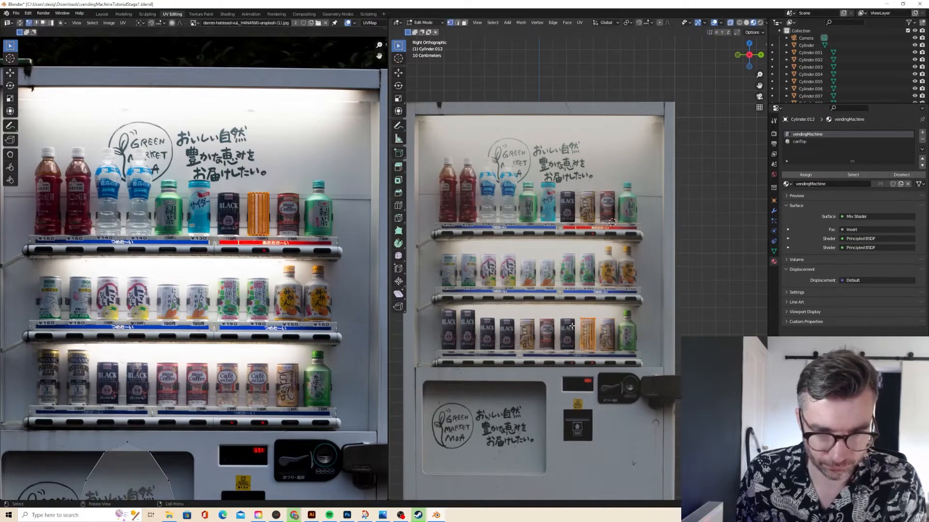
key(g)
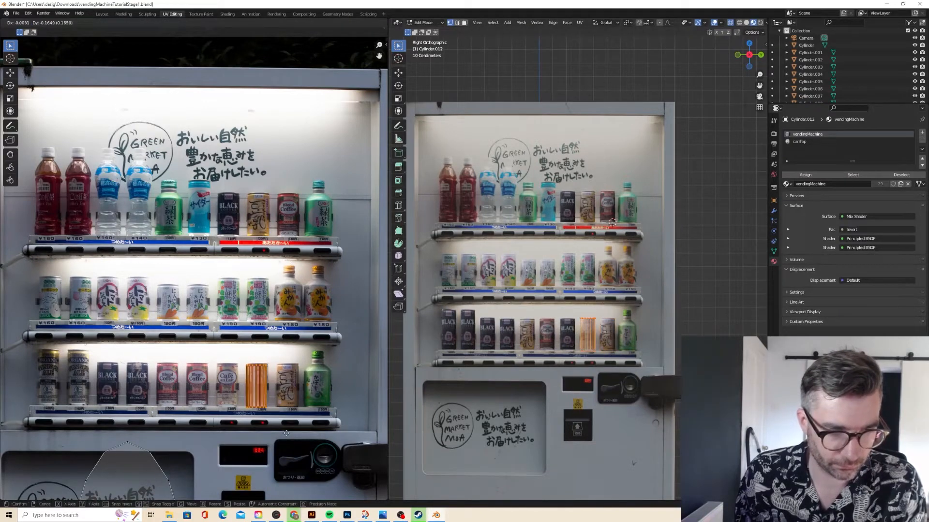
click(285, 445)
key(Tab)
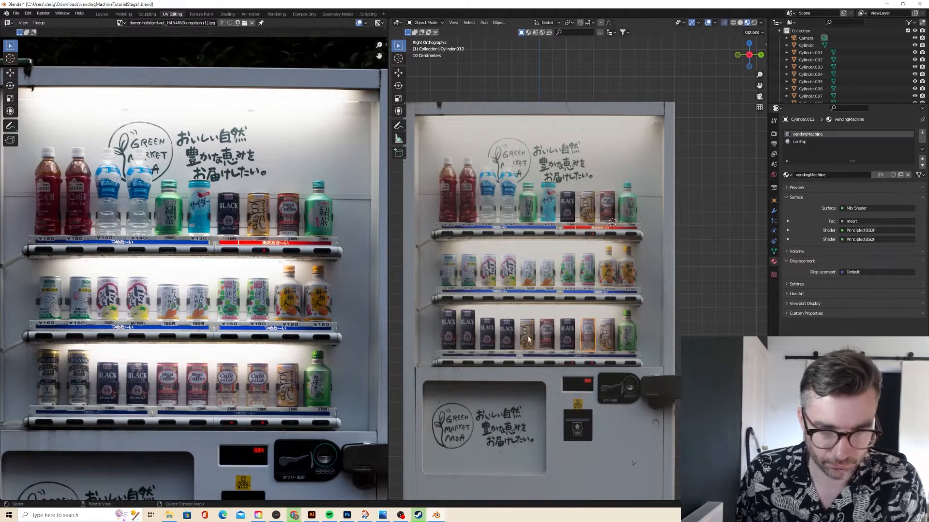
Move all UVs of the black can in the bottom shelf's seventh position onto the first Café can in the photo's bottom row.
click(572, 334)
key(Tab)
key(a)
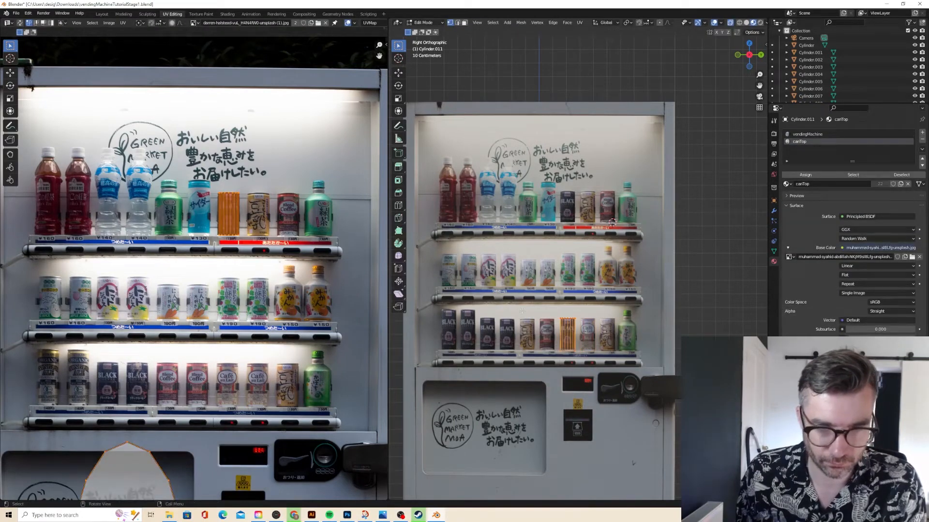
key(g)
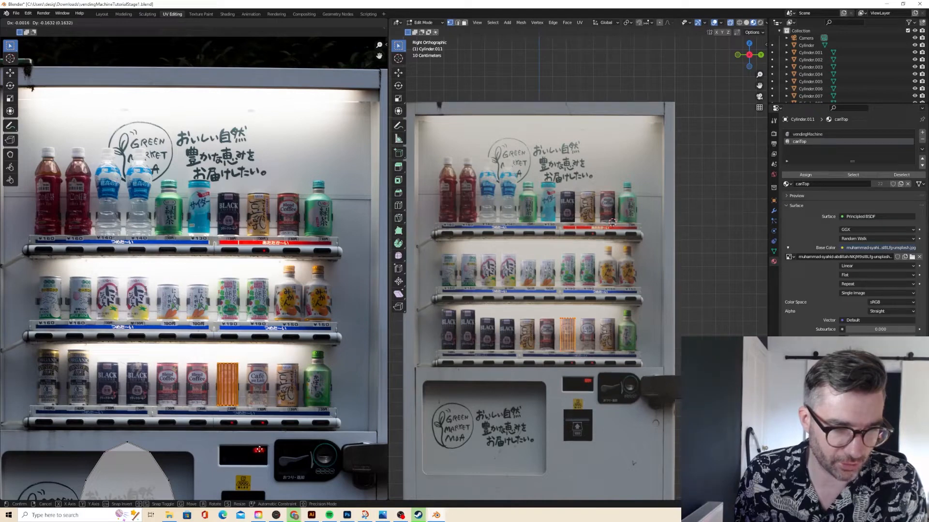
click(259, 451)
key(Tab)
Move the UVs of the bottom shelf's remaining top-row Blend Coffee copy onto the second Blend Coffee can in the photo's bottom row.
click(547, 334)
key(Tab)
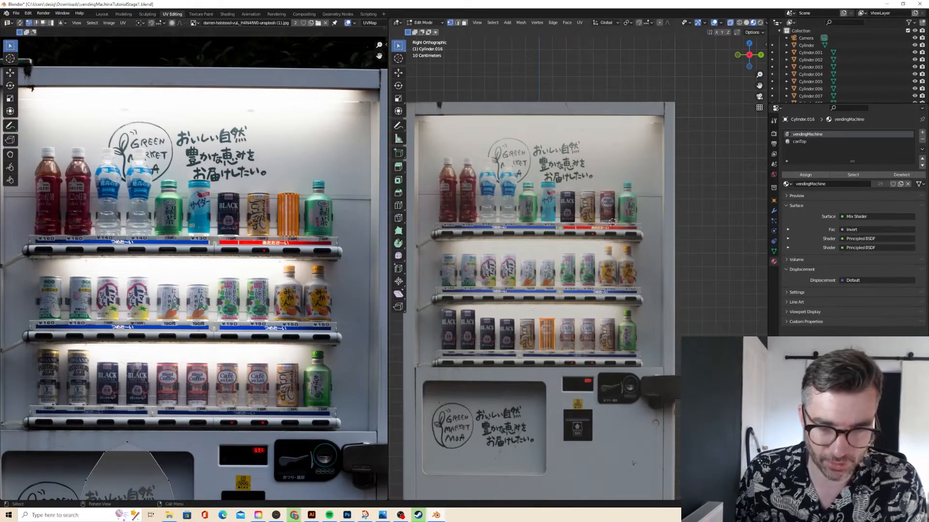
drag(532, 309, 560, 367)
key(g)
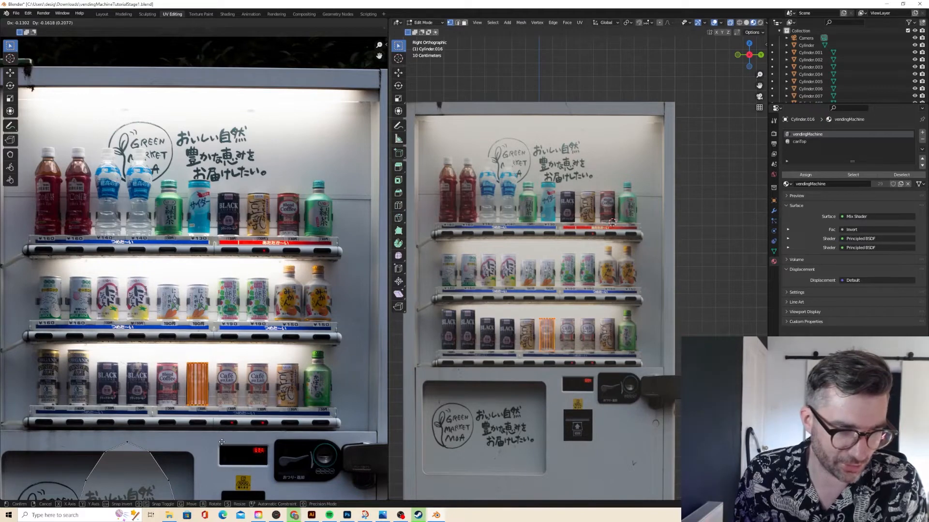
click(221, 441)
key(Tab)
Move the UVs of the tan patterned can in the bottom shelf's fifth position onto the first Blend Coffee can in the photo's bottom row.
click(527, 334)
key(Tab)
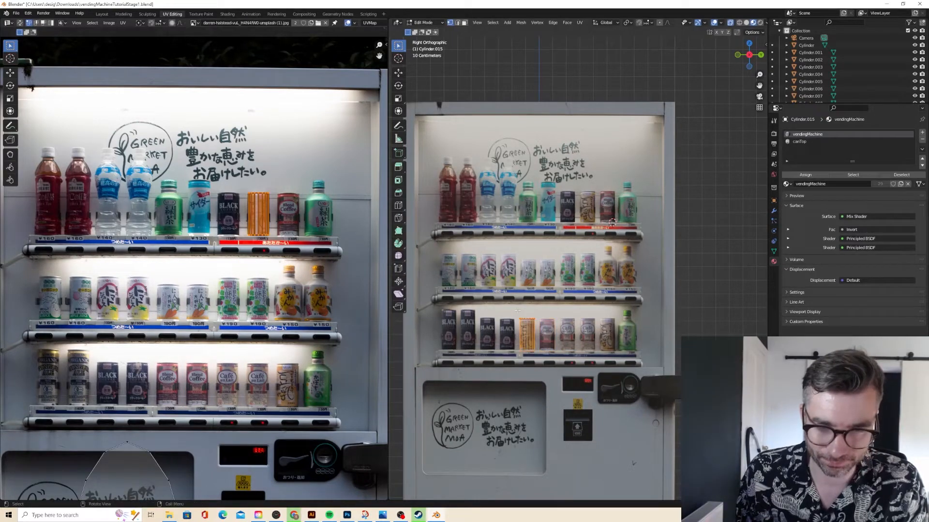
drag(514, 309, 534, 355)
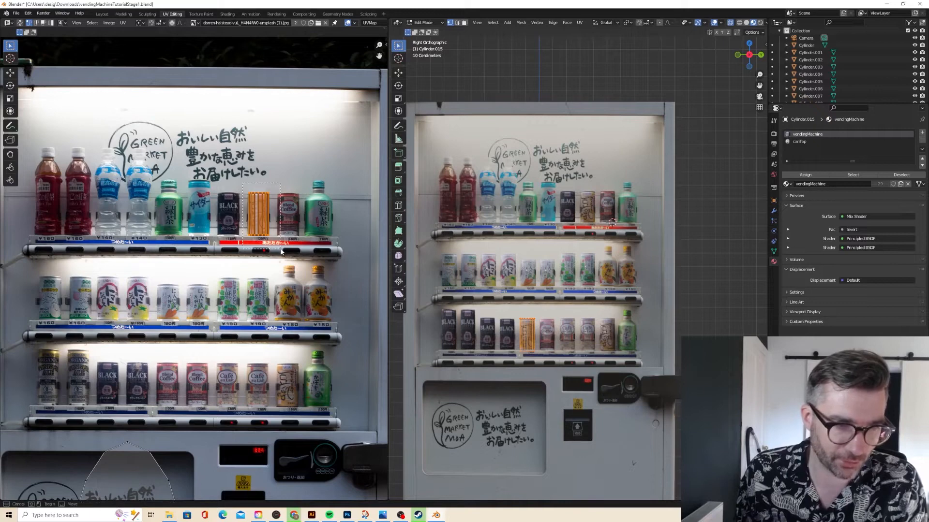
key(g)
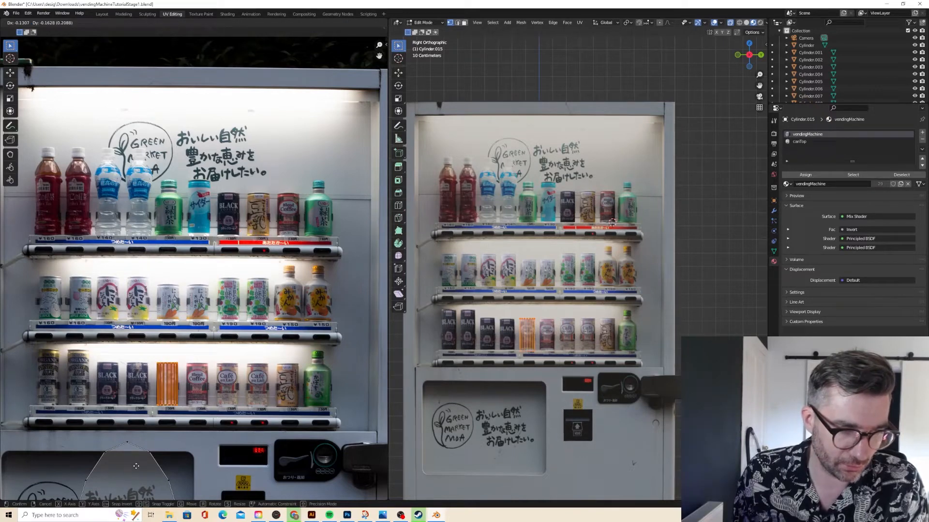
click(136, 466)
key(Tab)
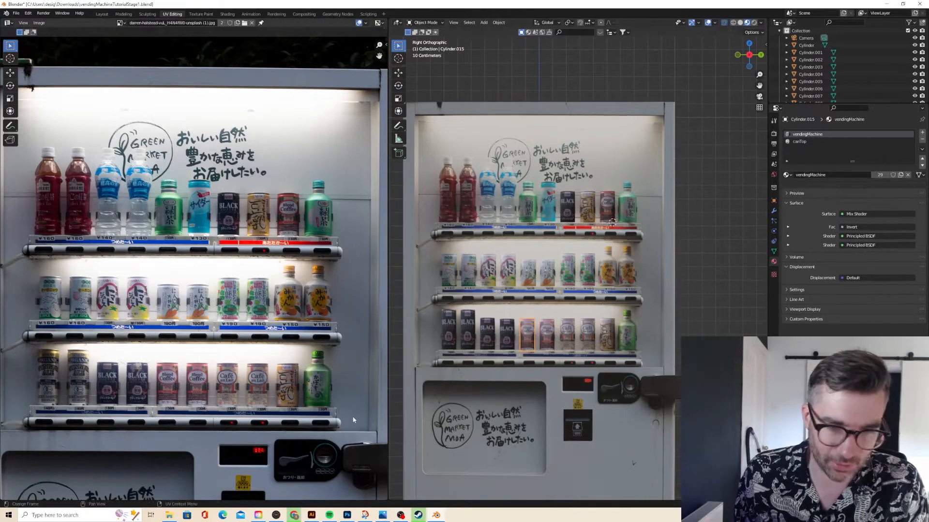
Move the UVs of the black can in the bottom shelf's fourth position onto the second black can in the photo's bottom row.
click(507, 330)
key(Tab)
drag(494, 309, 524, 359)
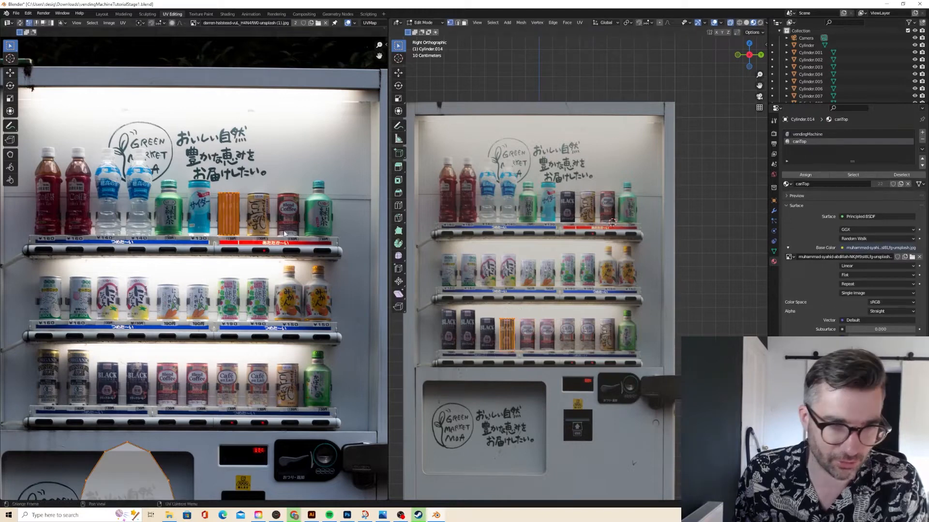
key(g)
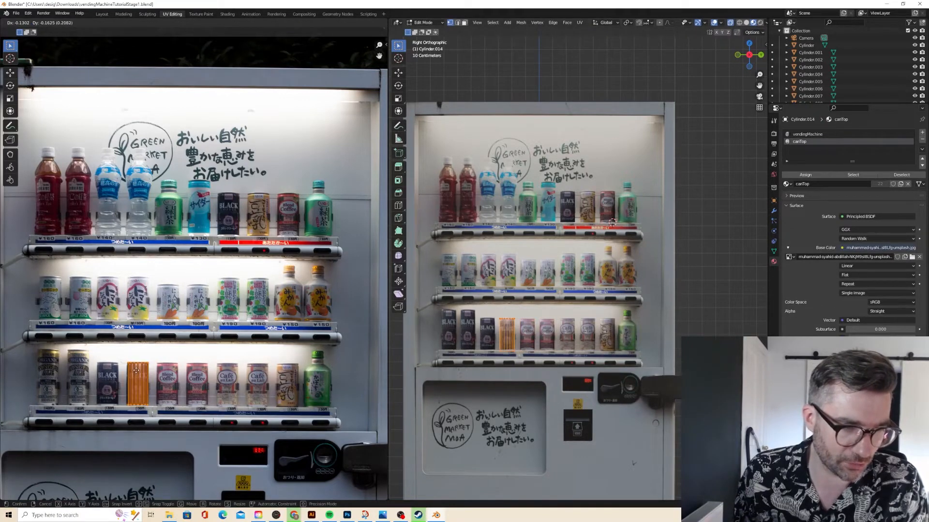
click(136, 371)
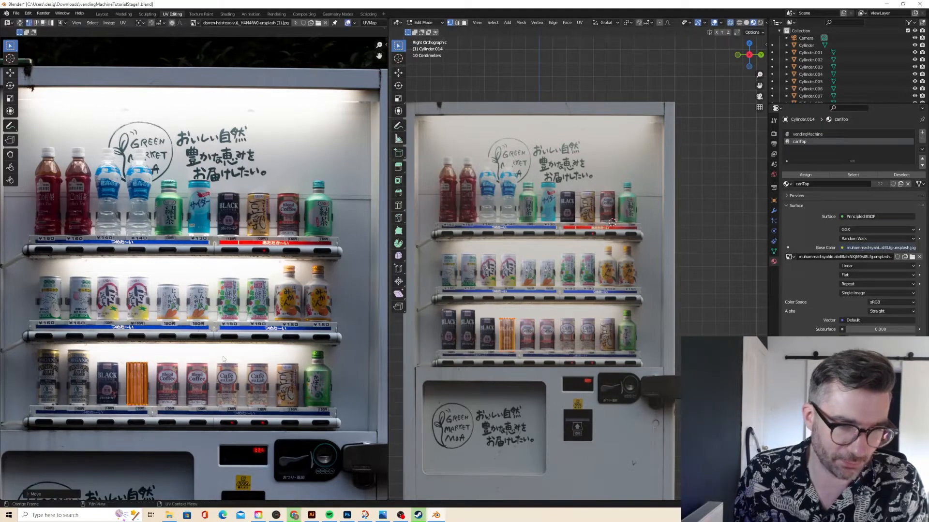
key(Tab)
Move all UVs of the can in the bottom shelf's third position onto the first black can in the photo's bottom row.
click(481, 327)
key(Tab)
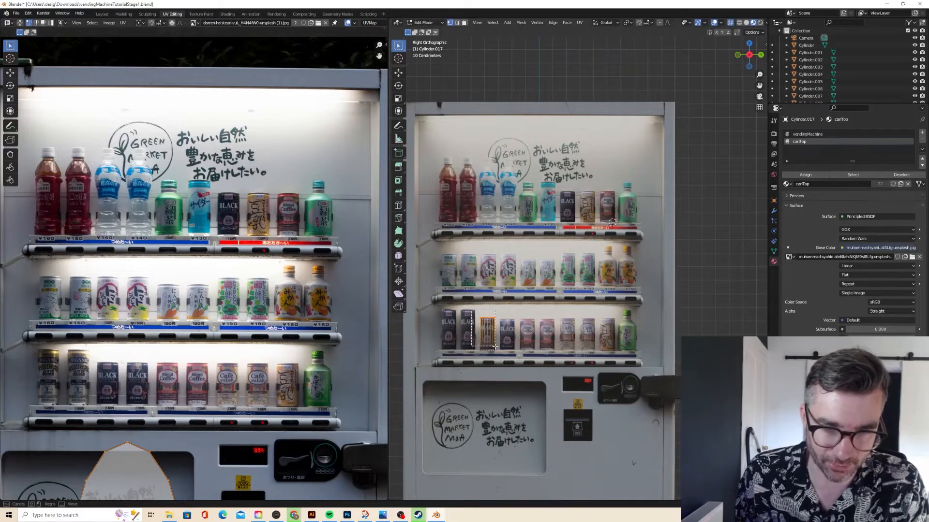
key(a)
key(g)
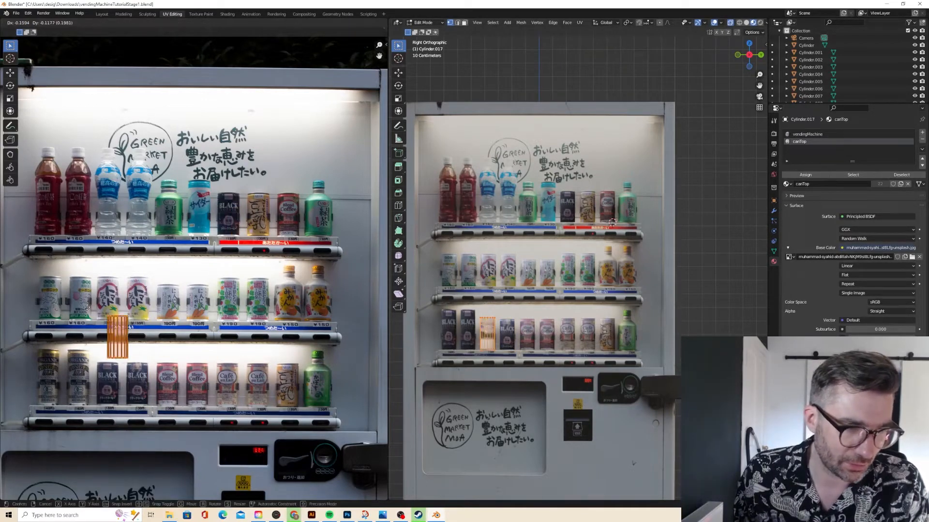
click(77, 346)
key(Tab)
Move the UVs of the bottom shelf's second can onto the second tall can in the photo's bottom row and stretch them upward to its height.
click(465, 324)
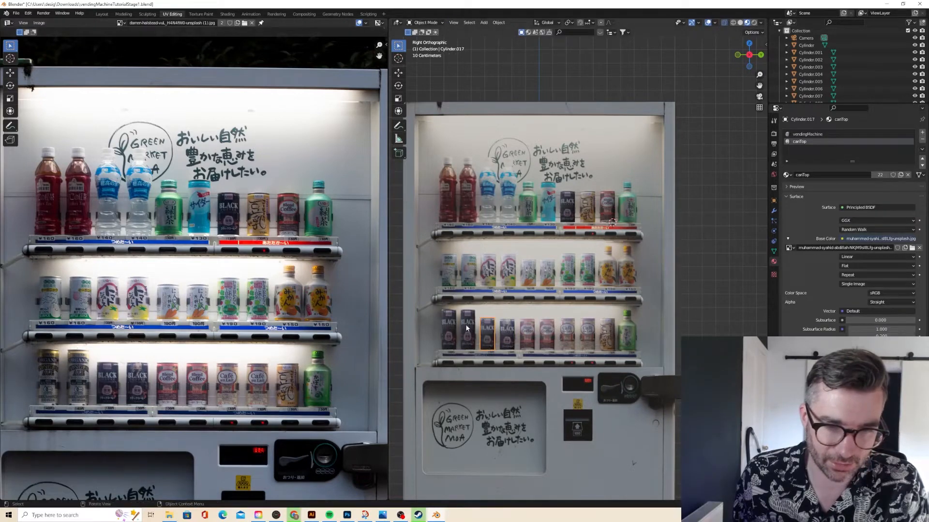
key(Tab)
key(a)
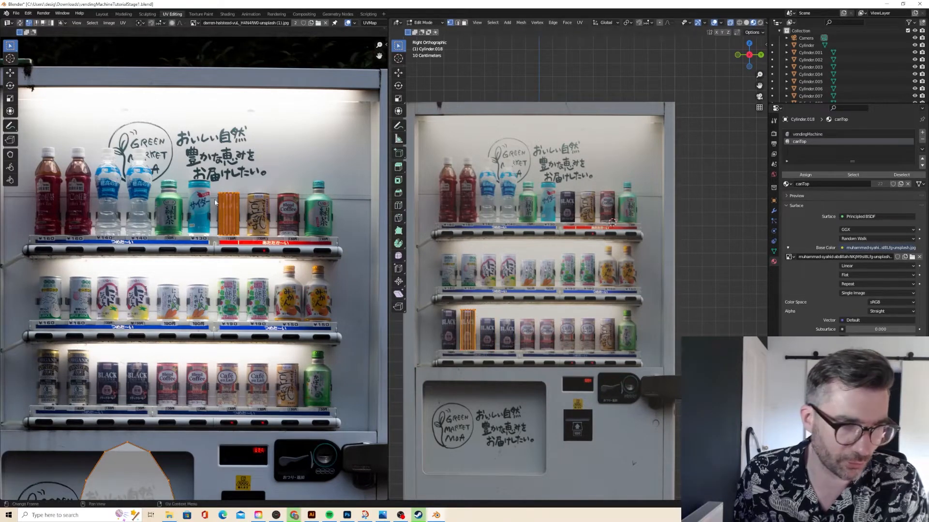
key(g)
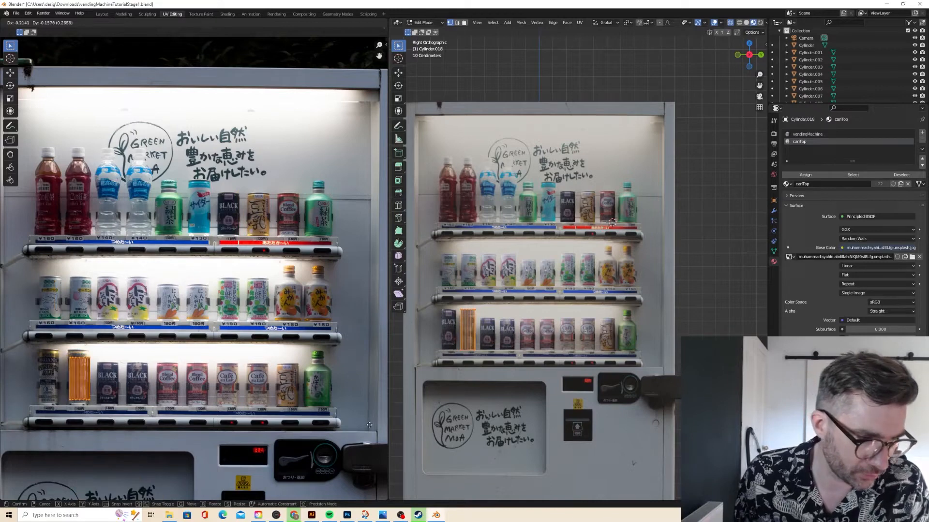
click(365, 427)
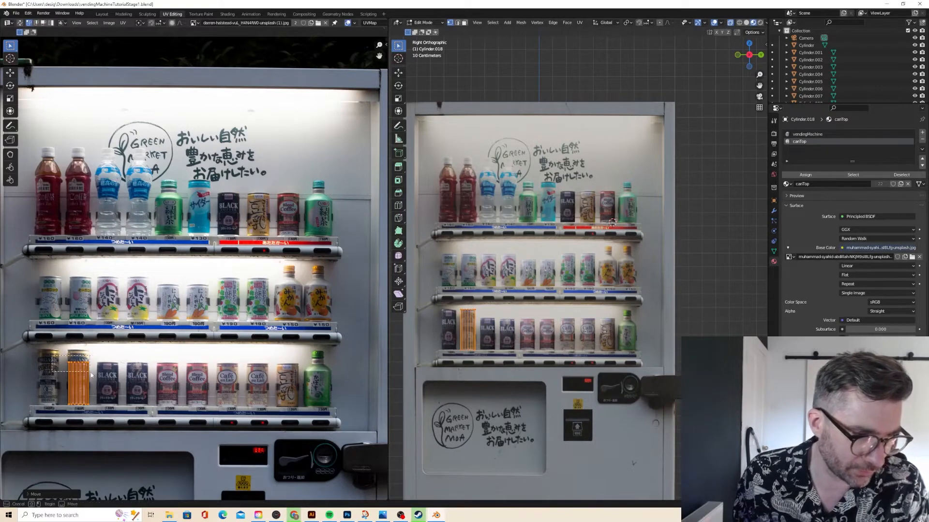
key(g)
key(y)
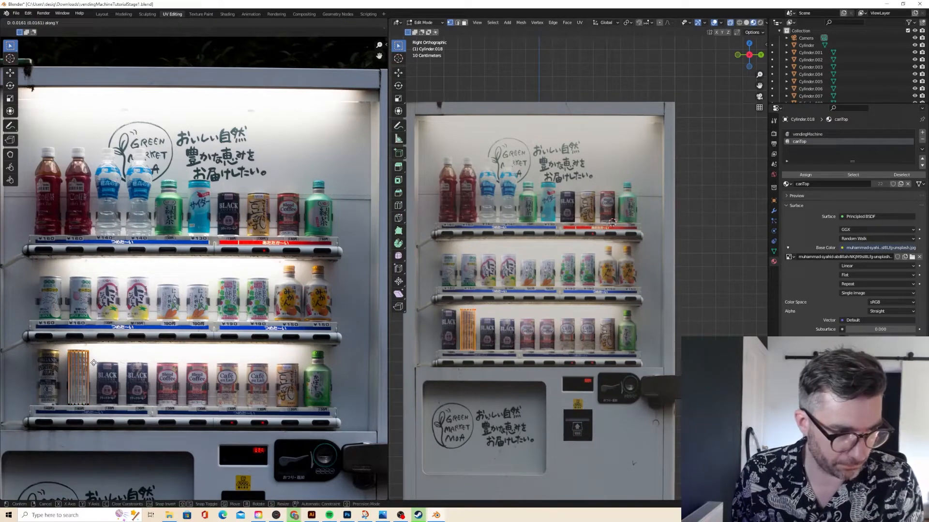
click(93, 362)
key(Tab)
Move the UVs of the bottom shelf's first can onto the first tall can in the photo's bottom row and extend their upper edge to its height.
click(451, 329)
key(Tab)
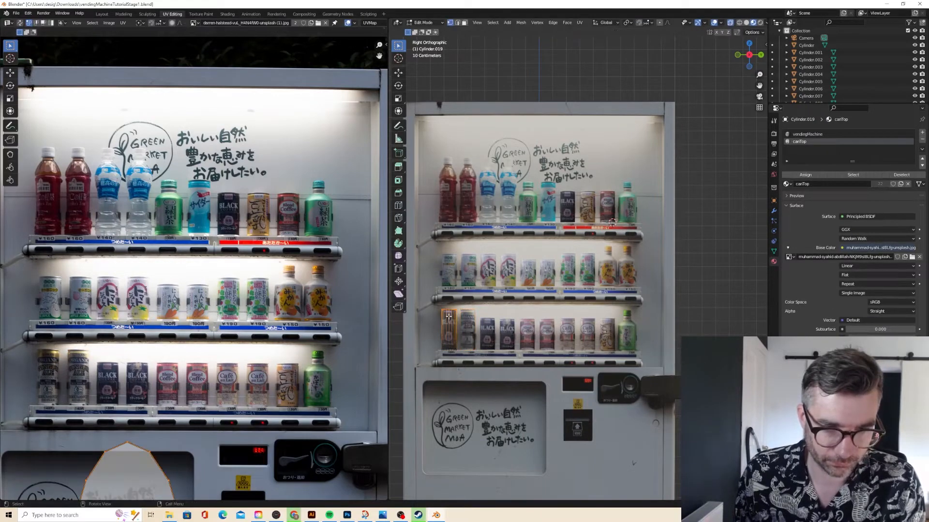
key(a)
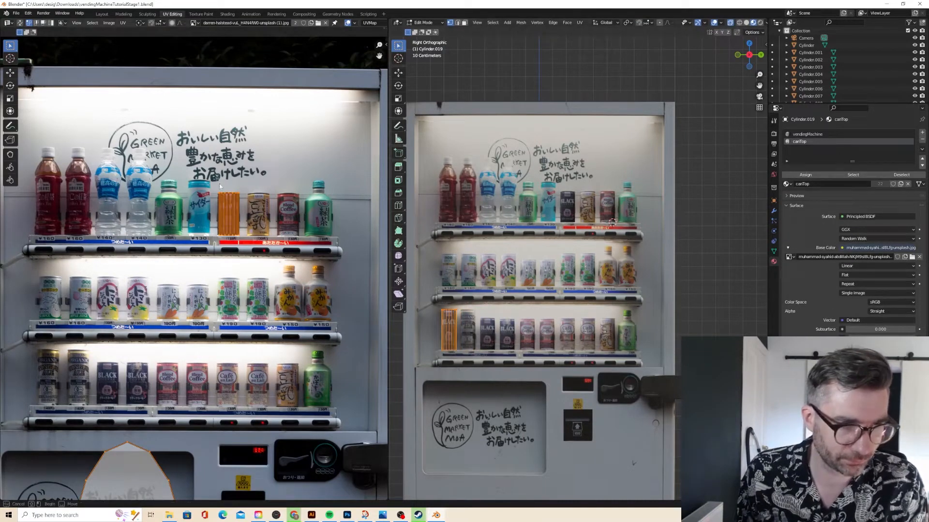
key(g)
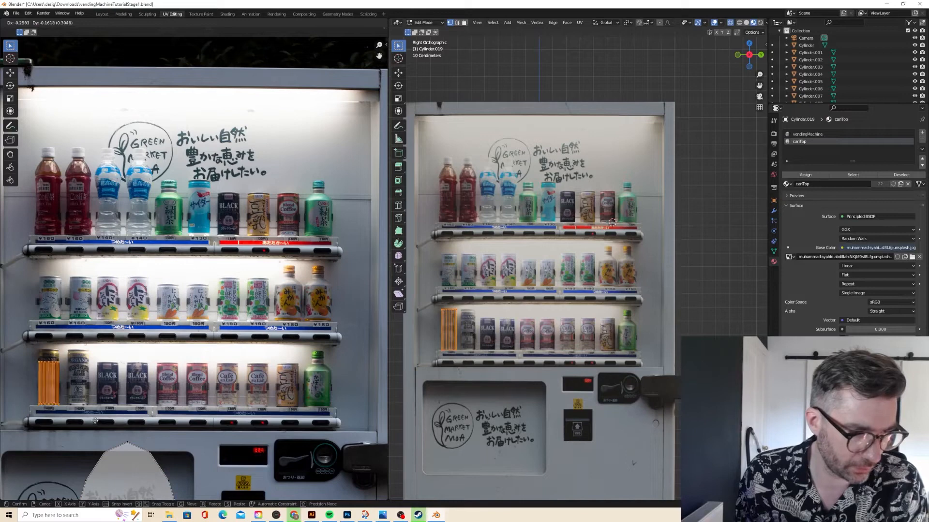
click(95, 422)
drag(27, 353, 68, 380)
key(g)
key(y)
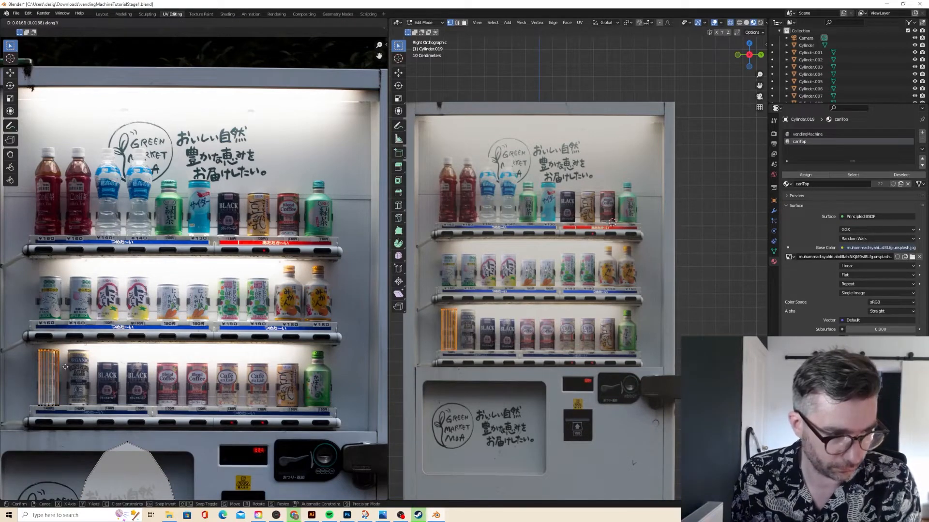
click(65, 367)
key(Tab)
Hide the recess object Plane.003 in the viewport.
middle_drag(513, 309, 547, 308)
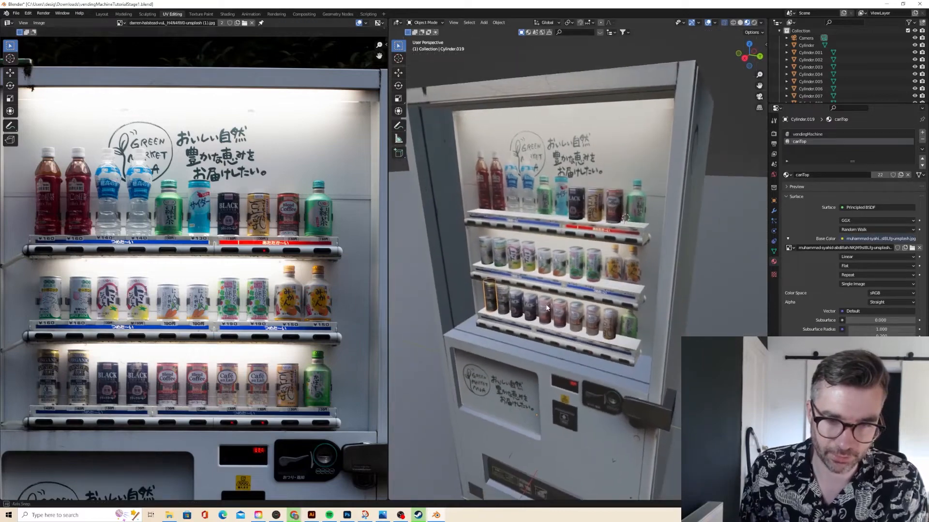
scroll(546, 307, down, 5)
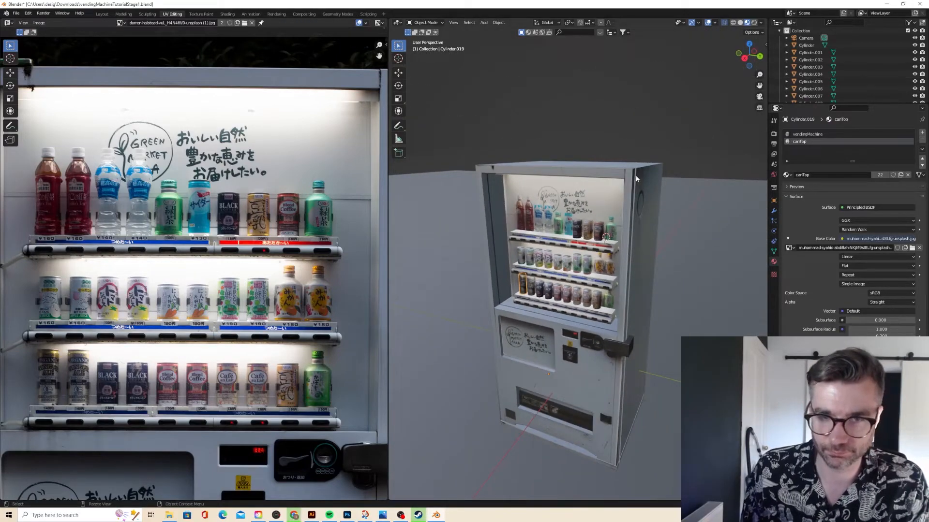
click(625, 183)
scroll(866, 92, down, 6)
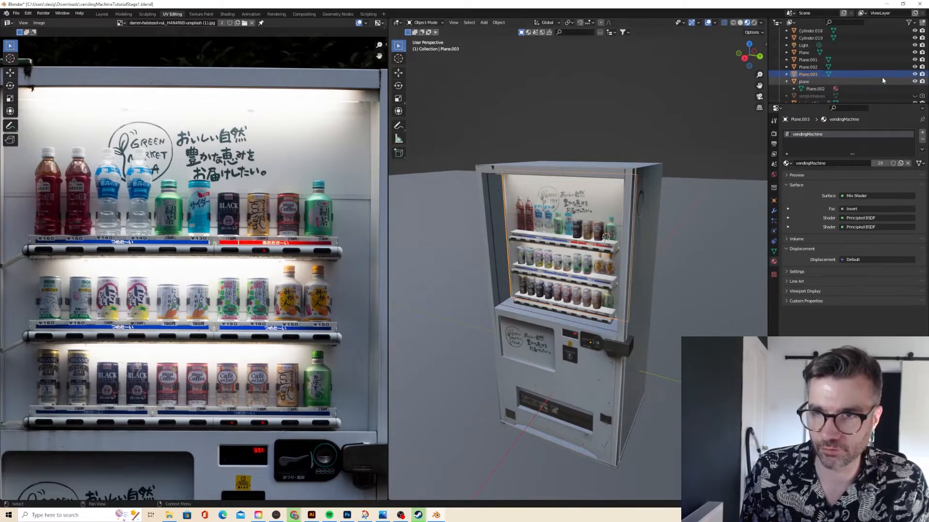
click(914, 74)
middle_drag(666, 104, 711, 96)
Preview the vending machine with rendered shading through the camera and render a still image to check the shelves.
click(754, 22)
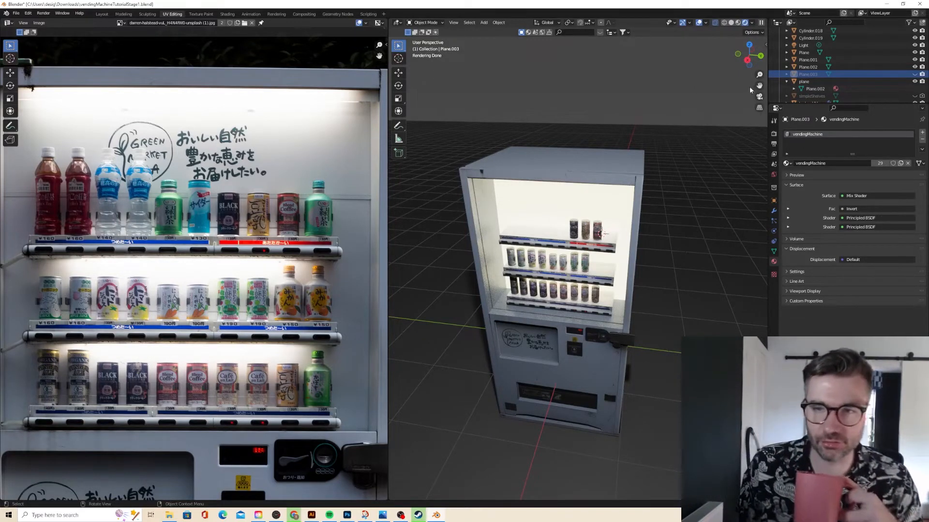
click(759, 96)
scroll(653, 141, up, 5)
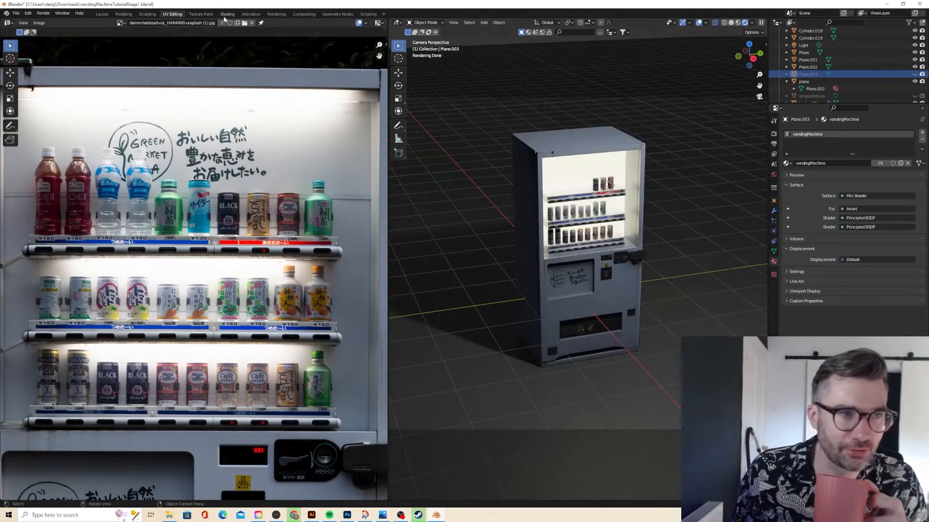
click(43, 13)
click(48, 20)
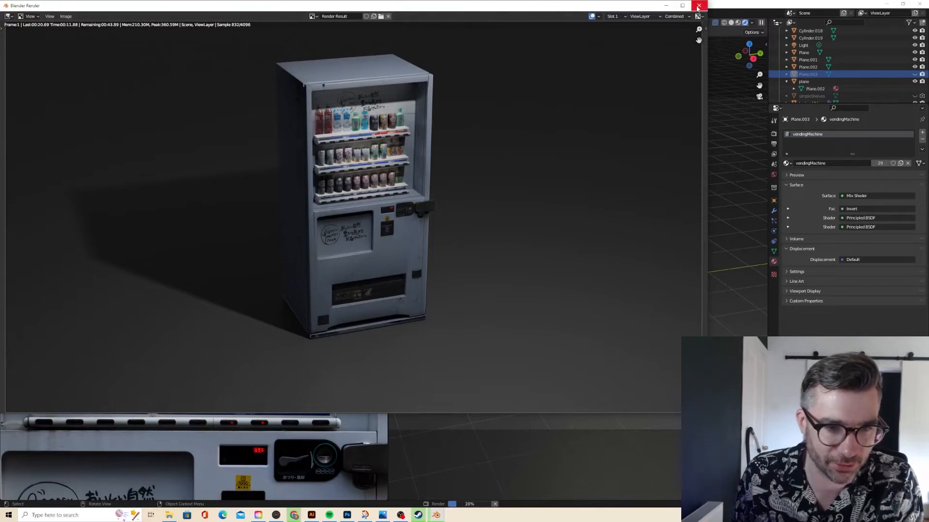
click(698, 6)
Switch to the Layout workspace and unhide the simpleShelves object.
scroll(559, 136, down, 5)
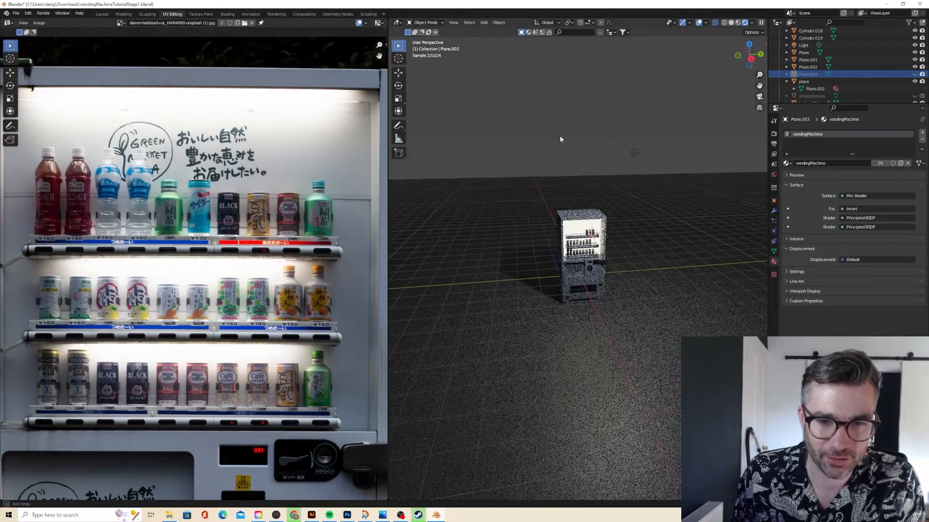
middle_drag(559, 137, 529, 135)
scroll(529, 135, up, 3)
click(101, 14)
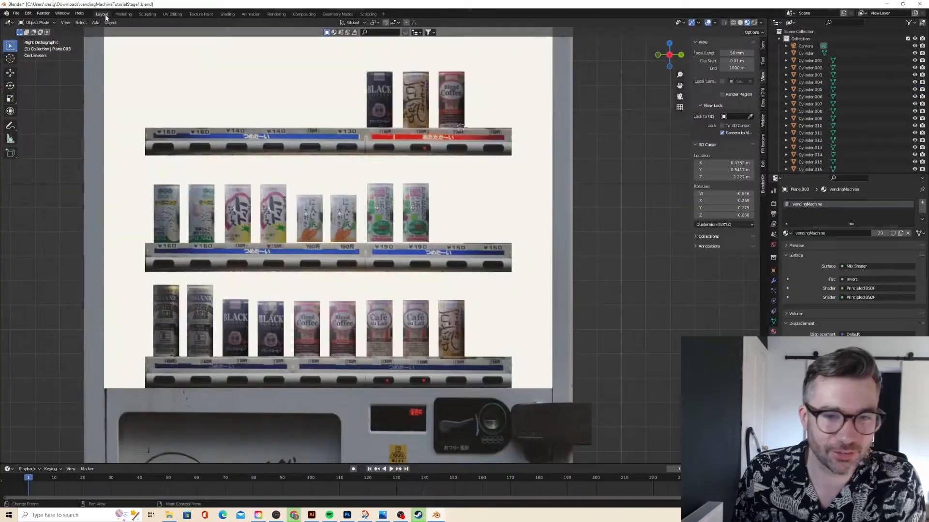
scroll(375, 145, down, 3)
scroll(390, 146, up, 4)
scroll(405, 149, down, 4)
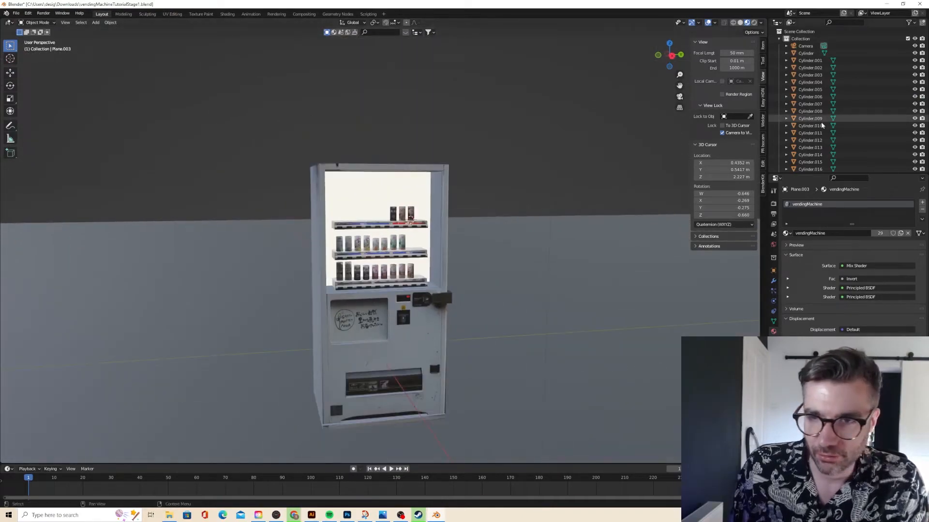
scroll(822, 123, down, 5)
click(914, 151)
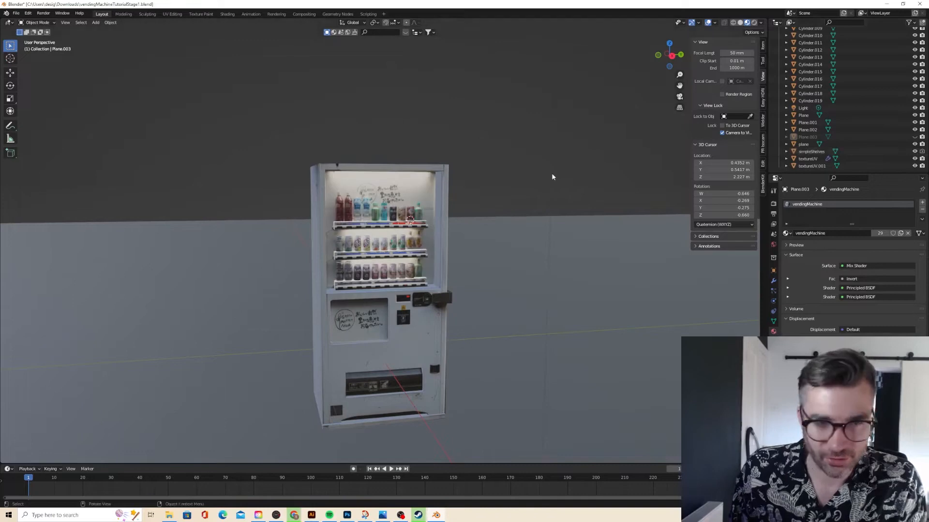
Hide the simpleShelves object and show Plane.003 again.
middle_drag(552, 177, 532, 174)
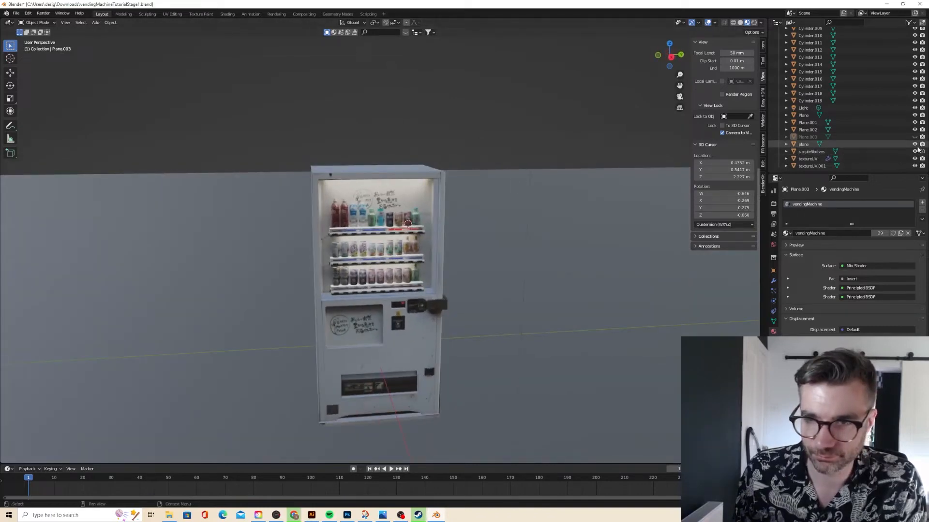
scroll(546, 154, up, 3)
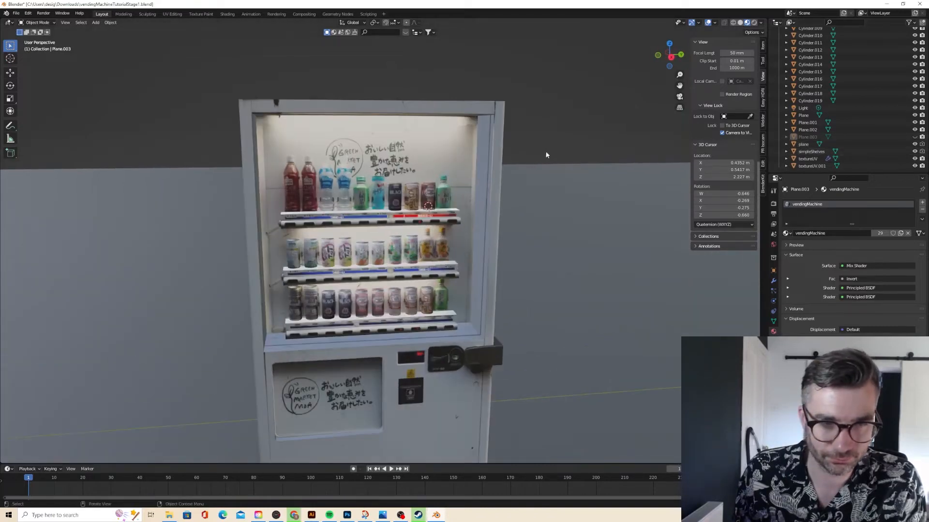
click(430, 145)
middle_drag(431, 146, 430, 150)
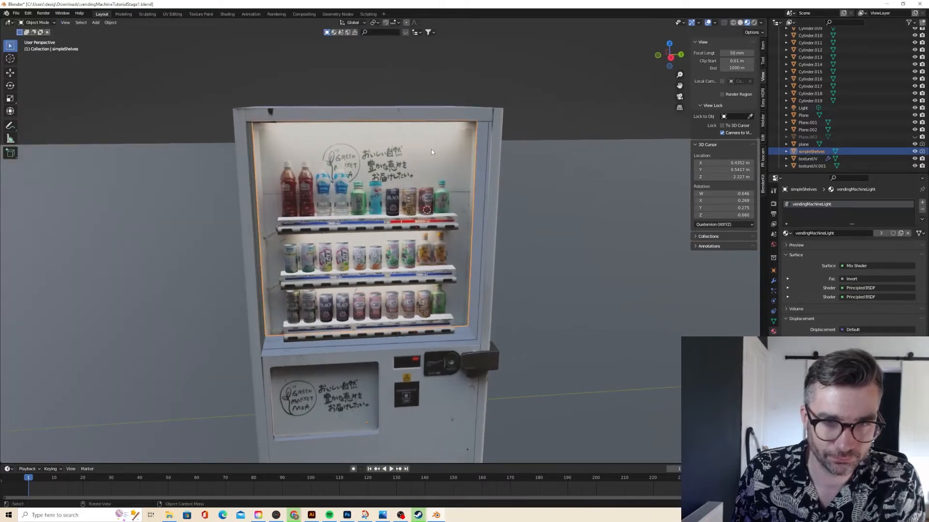
click(914, 151)
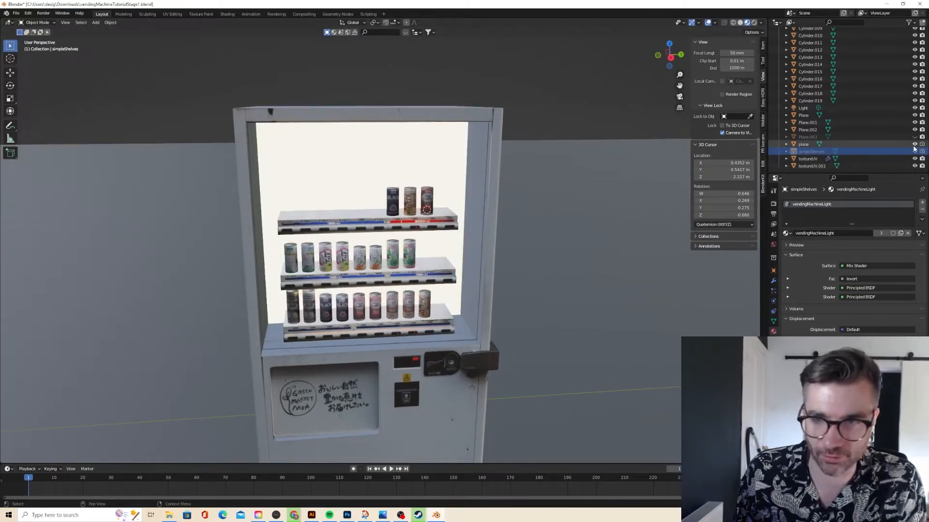
click(914, 137)
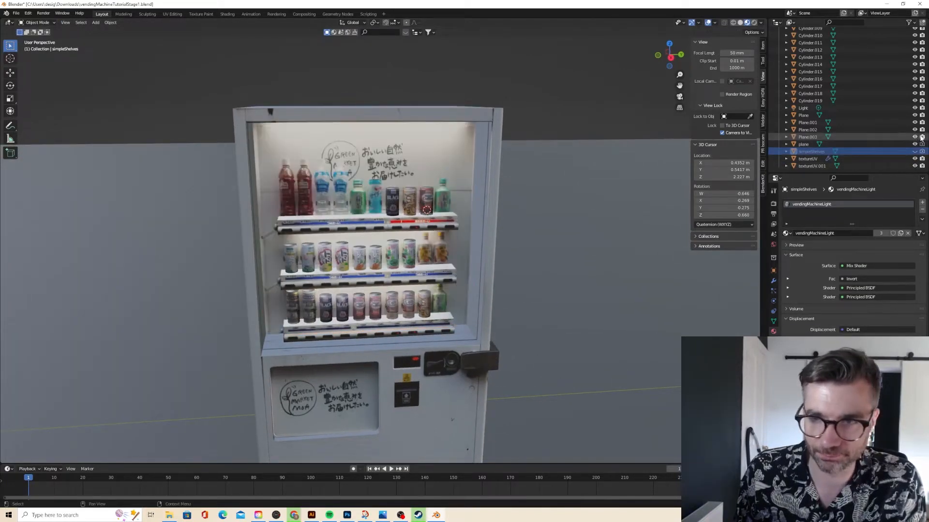
In the right orthographic view, duplicate the middle shelf's first green can and place the copy over the green bottle on the bottom shelf.
middle_drag(382, 152, 538, 101)
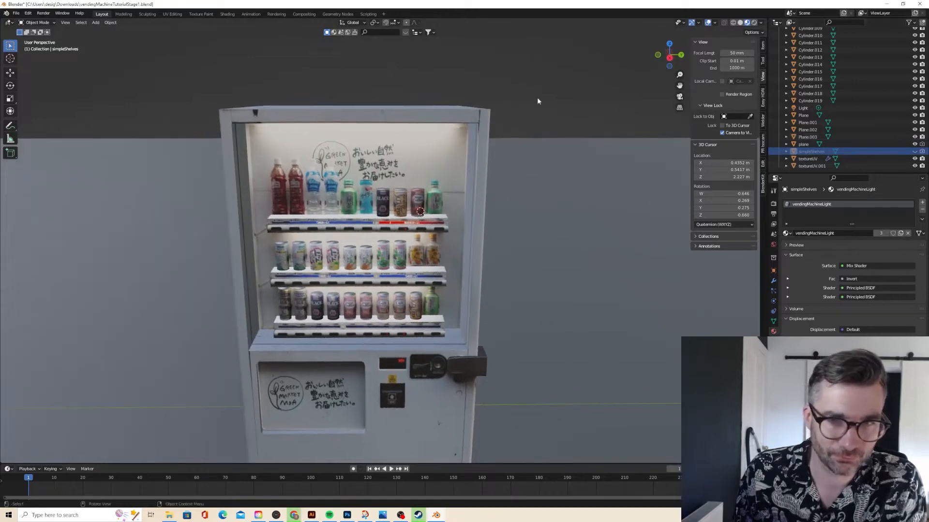
click(681, 55)
key(KP_3)
scroll(435, 153, up, 3)
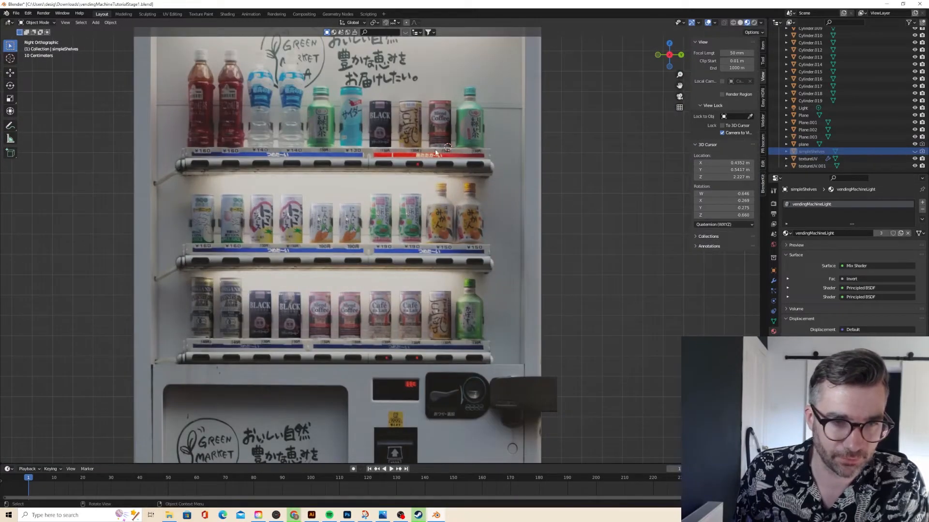
click(375, 204)
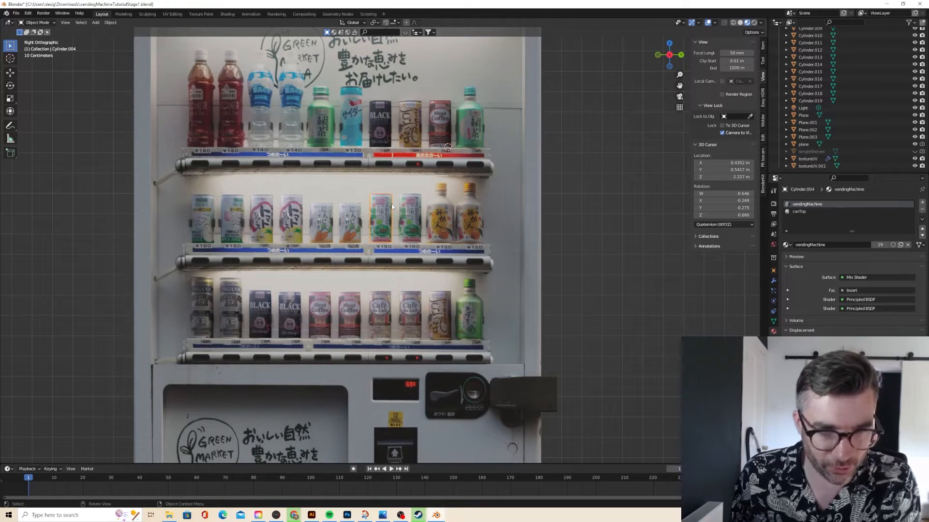
key(shift+d)
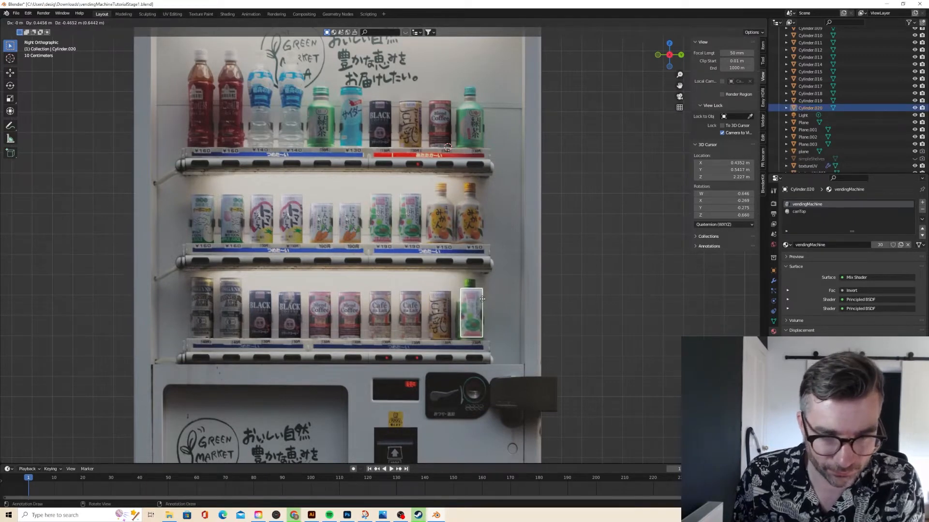
click(482, 301)
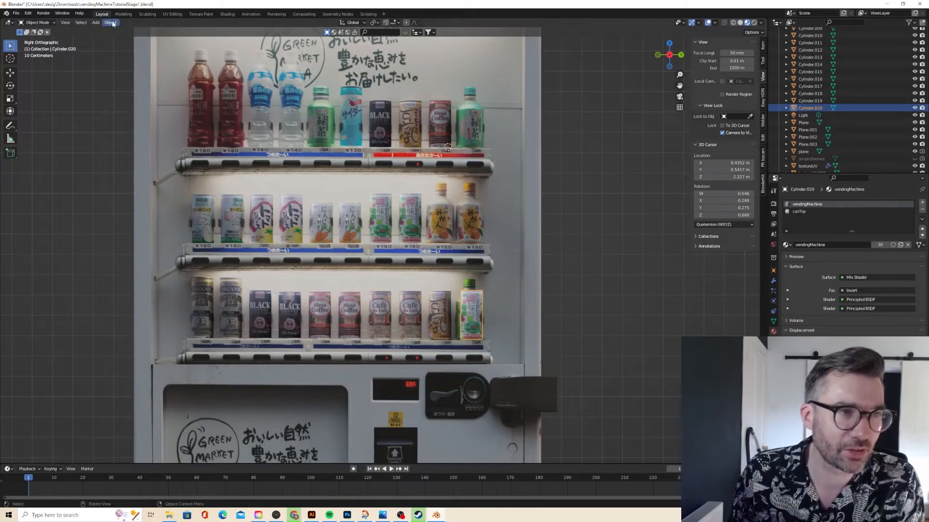
Set the duplicated can's origin to its geometry.
click(110, 23)
mouse_move(140, 38)
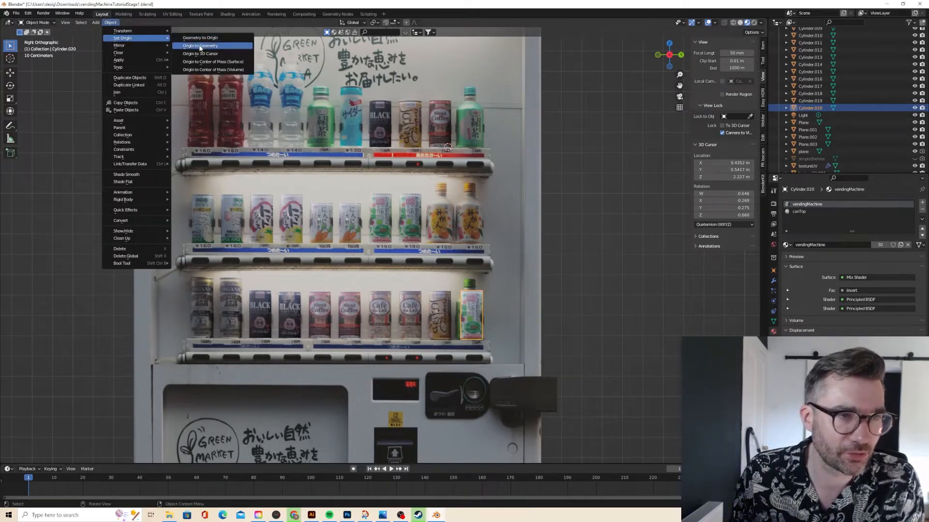
click(200, 46)
Enlarge the duplicated can's mesh in Edit Mode and reposition it to cover the green bottle on the bottom shelf.
key(Tab)
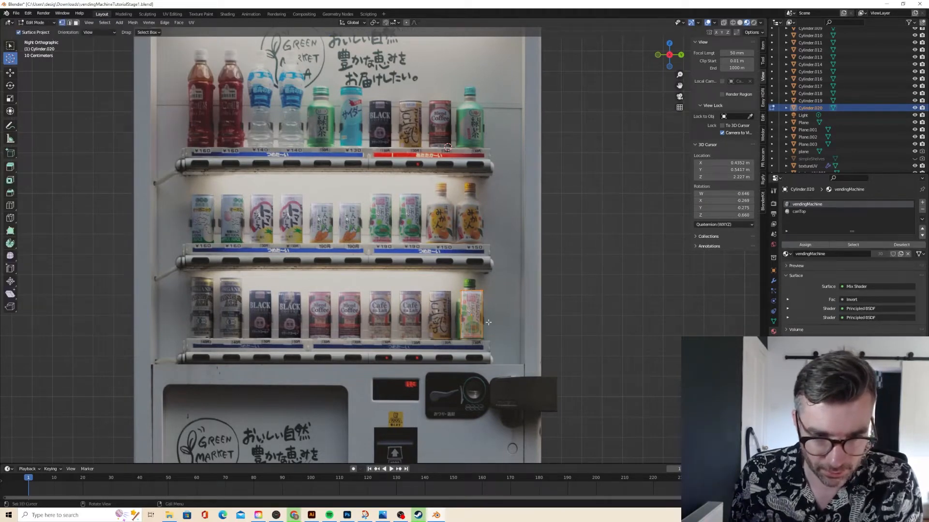
key(s)
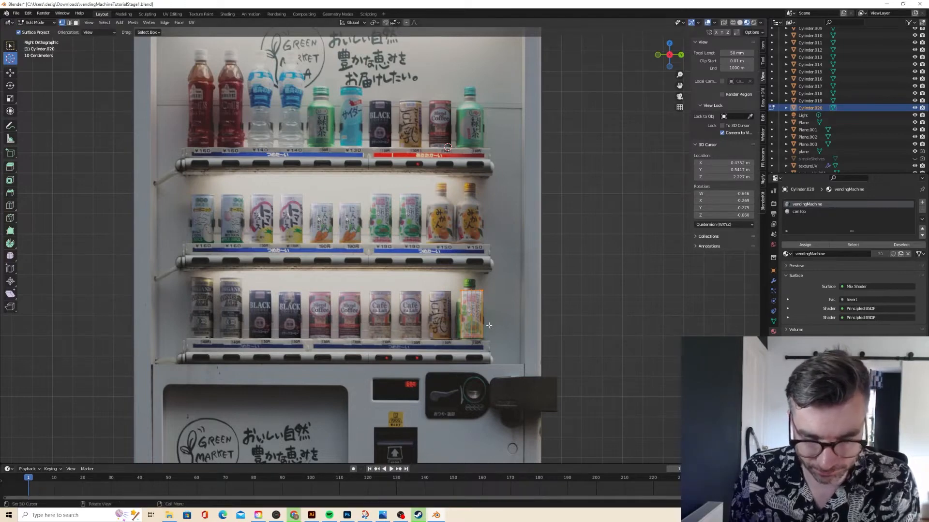
click(496, 311)
key(g)
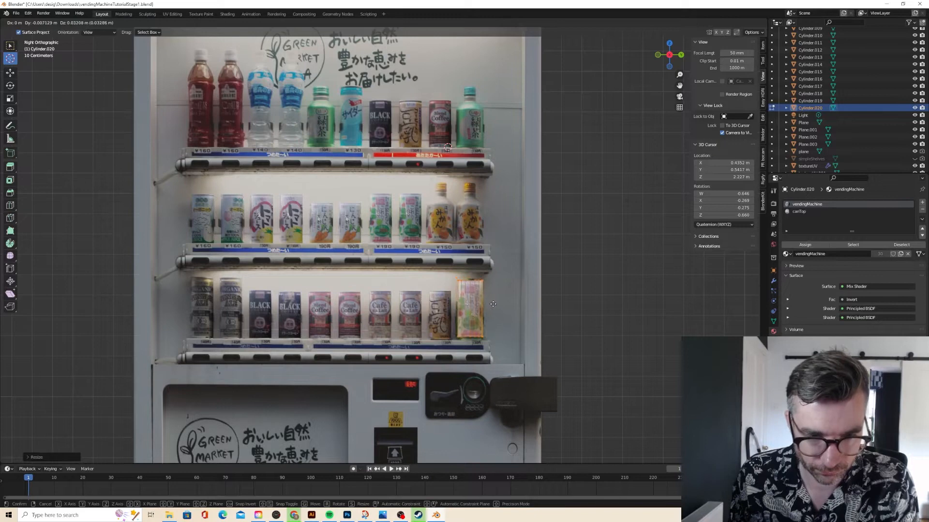
click(493, 306)
shift+right_click(517, 298)
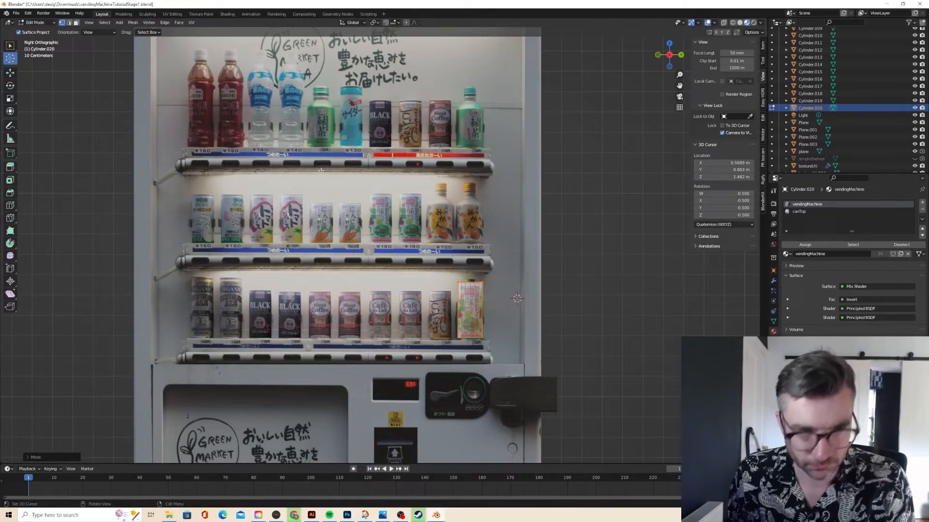
Try to lower the duplicated can's upper vertices along the Z axis toward the green bottle's shoulder.
key(w)
drag(441, 273, 502, 294)
key(g)
key(y)
key(x)
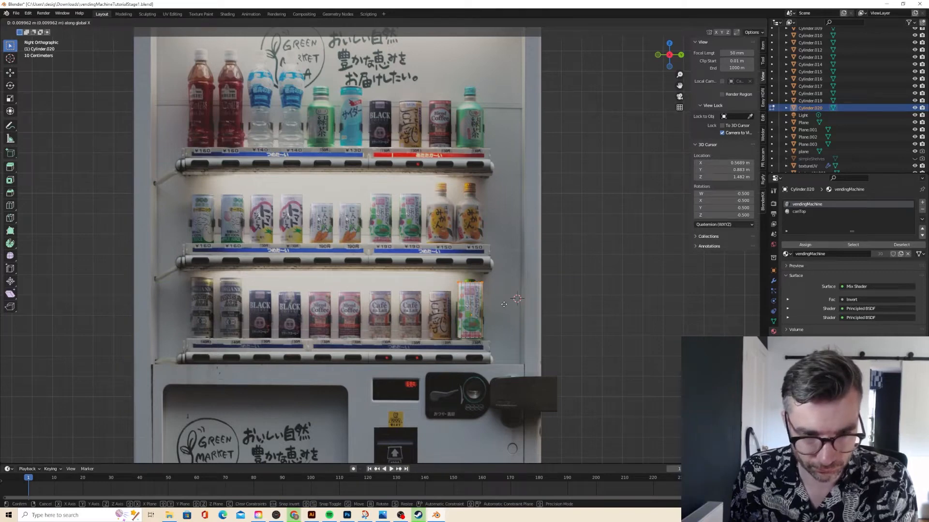
key(x)
key(x)
key(x)
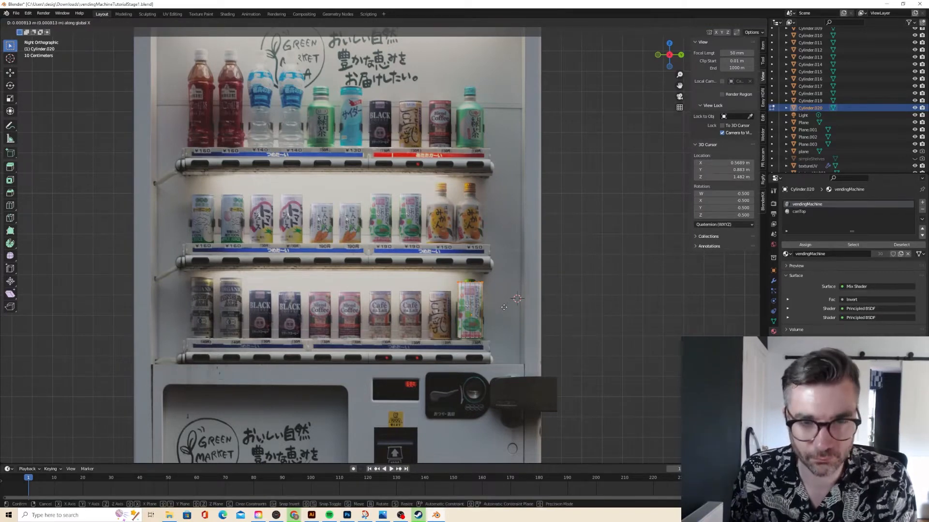
key(y)
key(x)
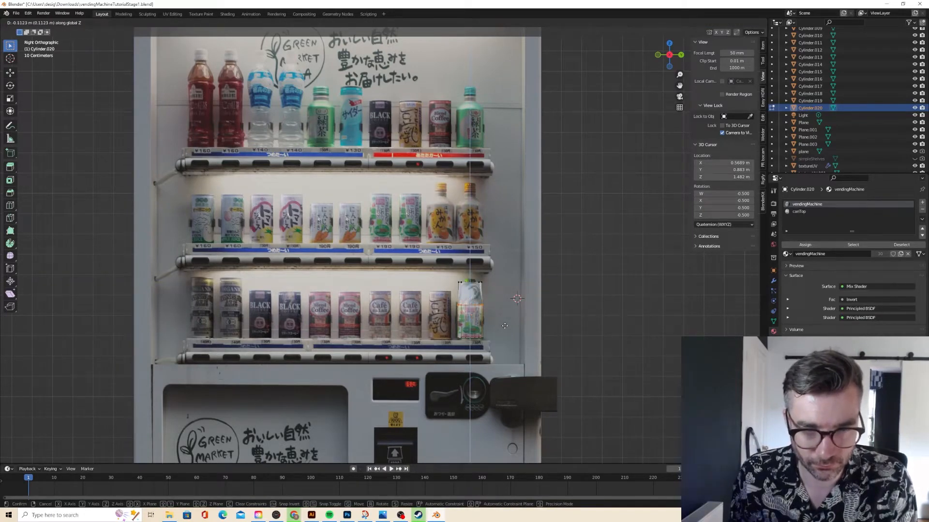
click(465, 284)
key(ctrl+z)
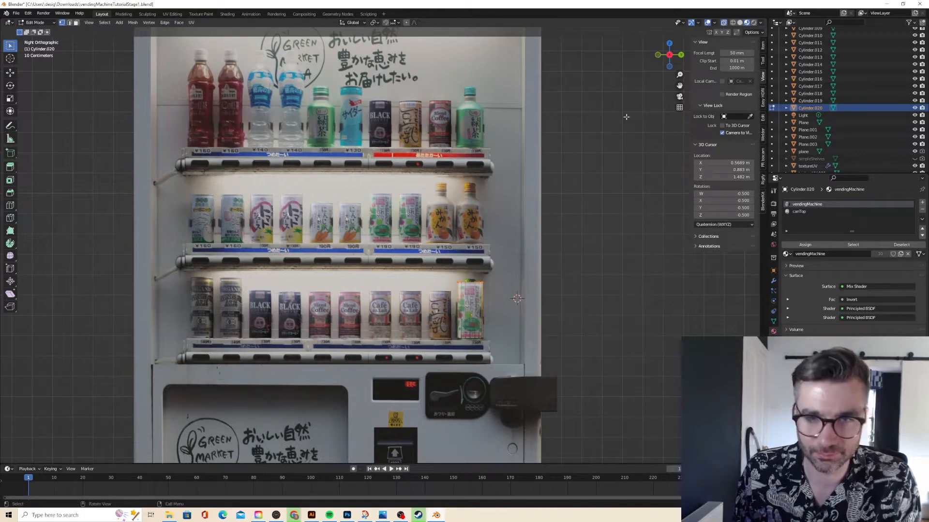
Move the duplicated can's top vertices down along the Z axis to the base of the green bottle's shoulder.
key(g)
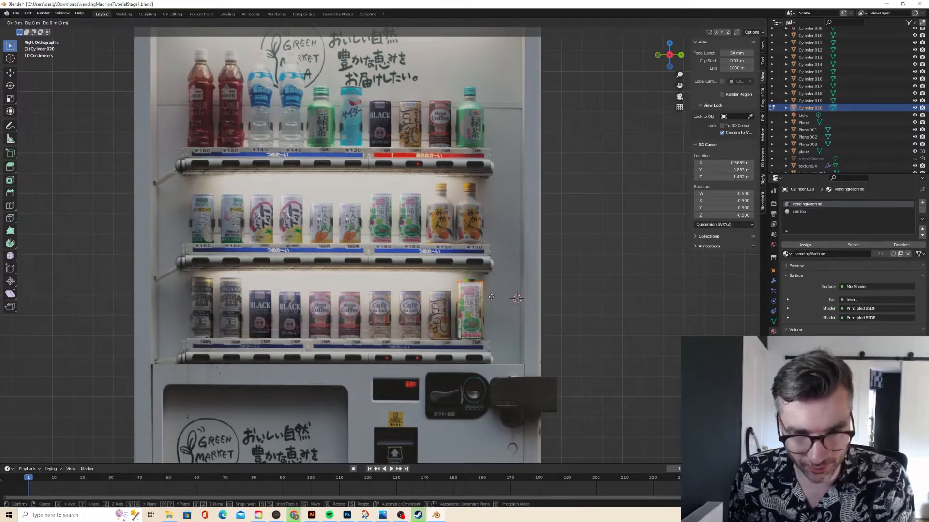
key(z)
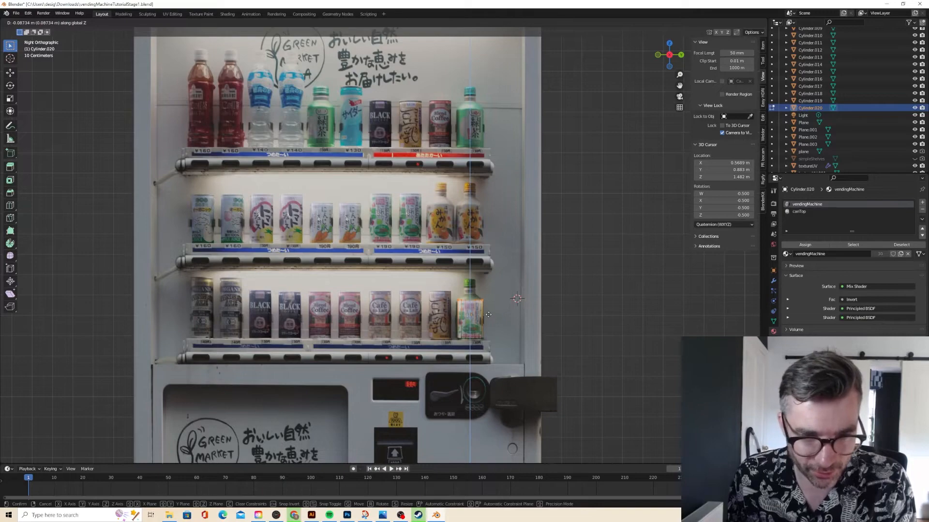
click(471, 295)
Extrude the duplicated can's top face upward and scale it inward to follow the green bottle's tapering shoulder in the right orthographic view.
middle_drag(470, 293, 450, 287)
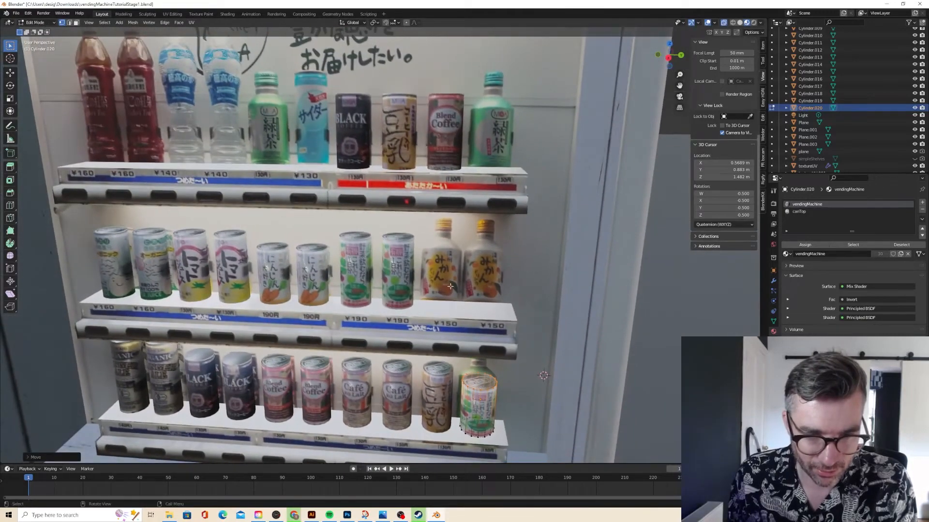
click(76, 22)
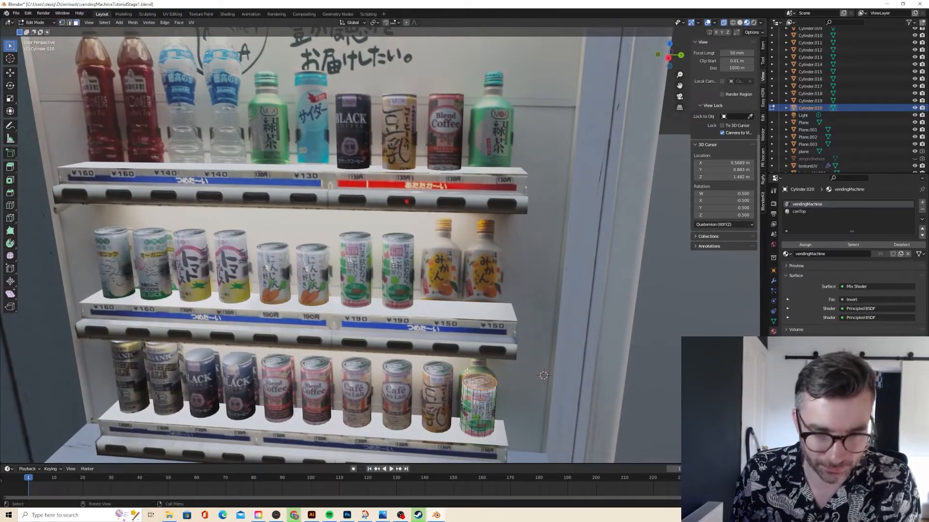
click(476, 380)
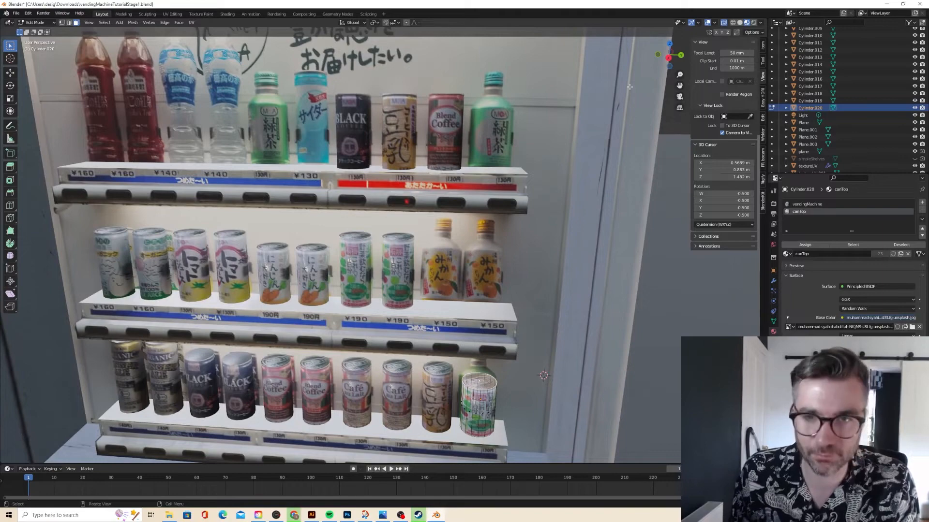
click(668, 58)
scroll(518, 194, up, 2)
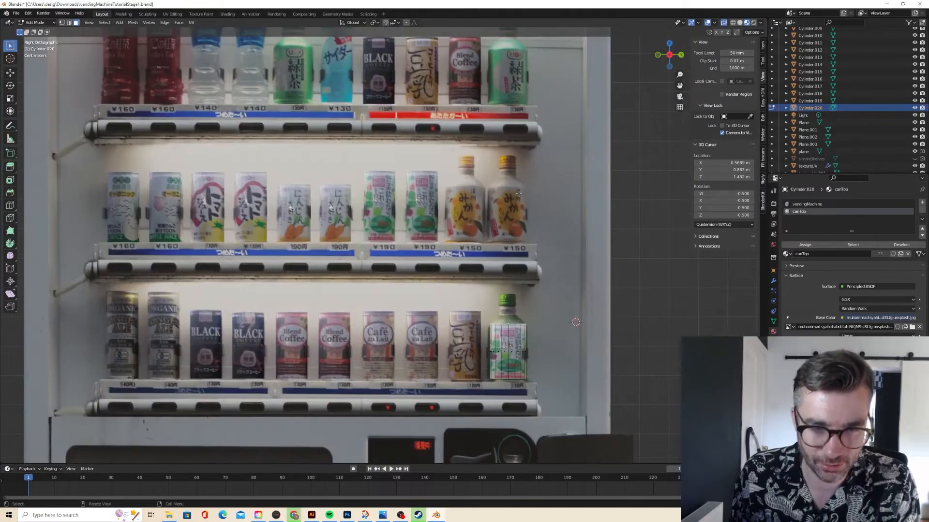
key(e)
right_click(517, 199)
key(s)
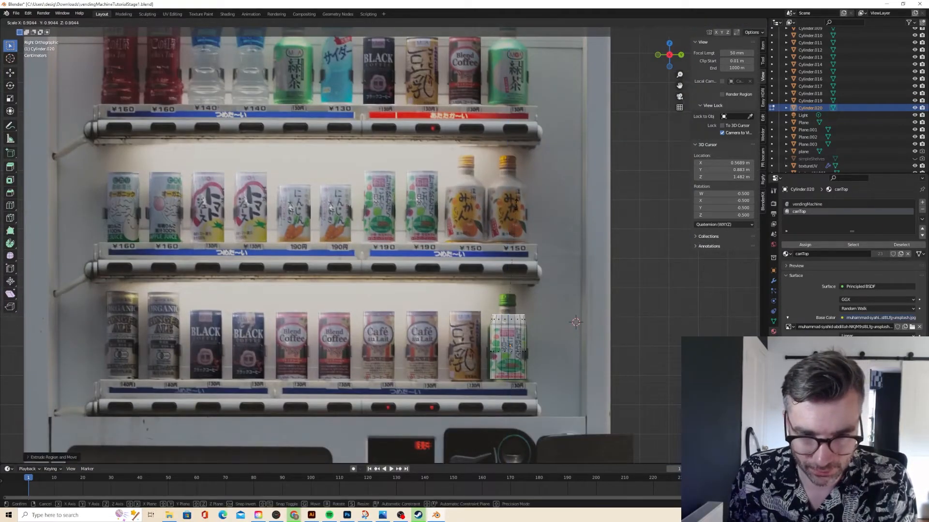
click(507, 249)
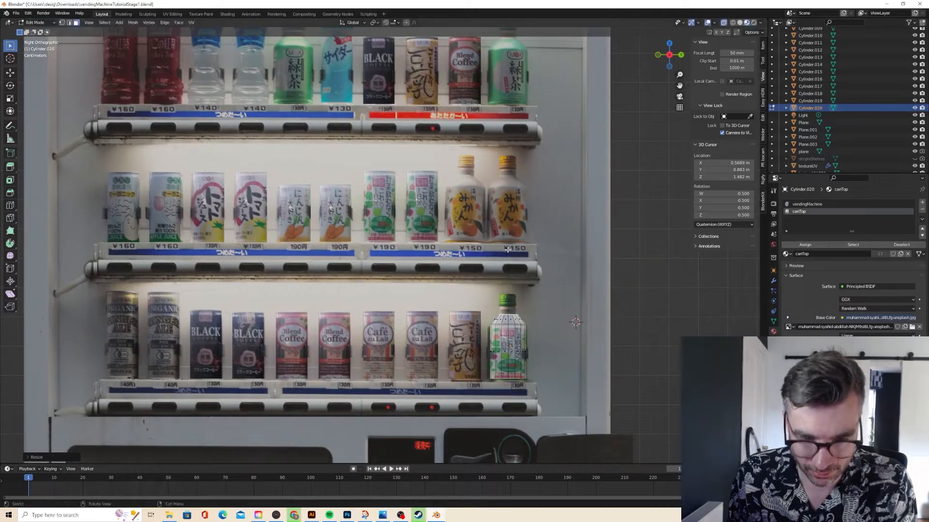
Extrude the top edge of the bottom-shelf bottle upward twice to form its neck up to the cap's top.
key(e)
click(508, 240)
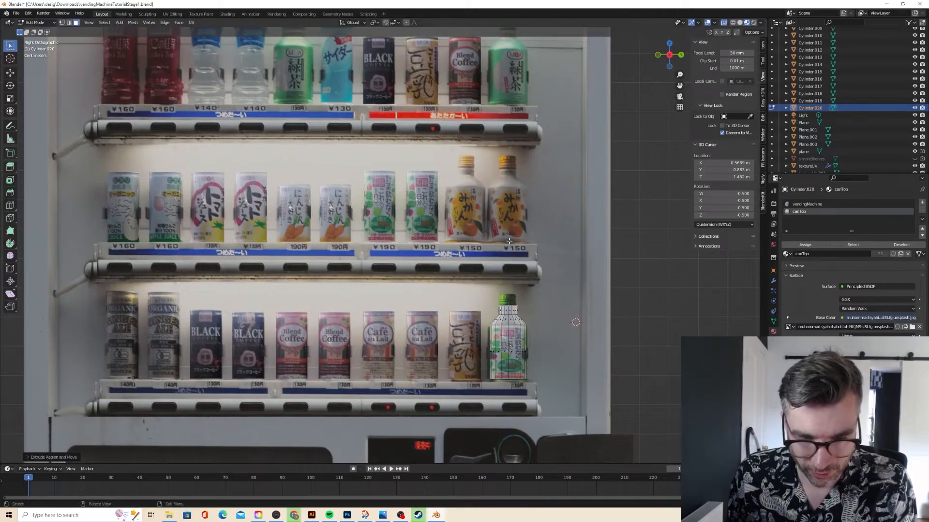
key(e)
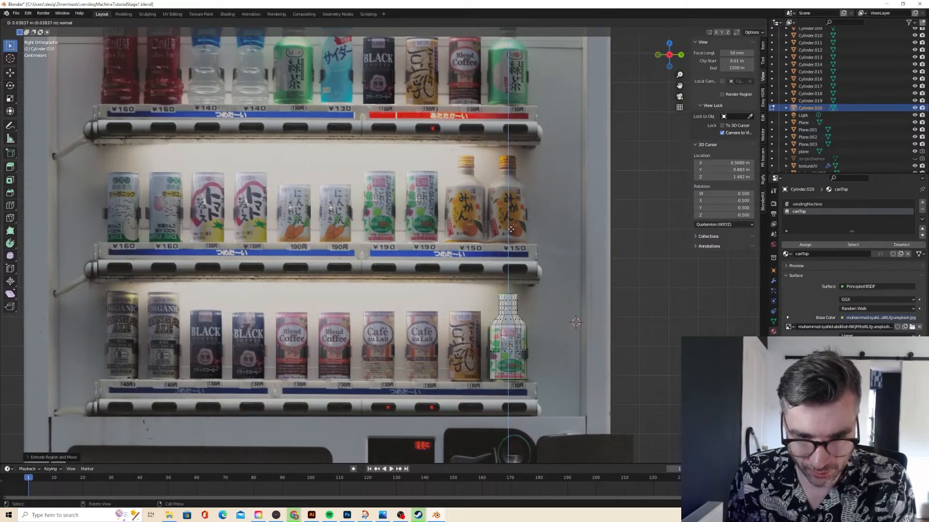
click(511, 229)
middle_drag(510, 229, 512, 234)
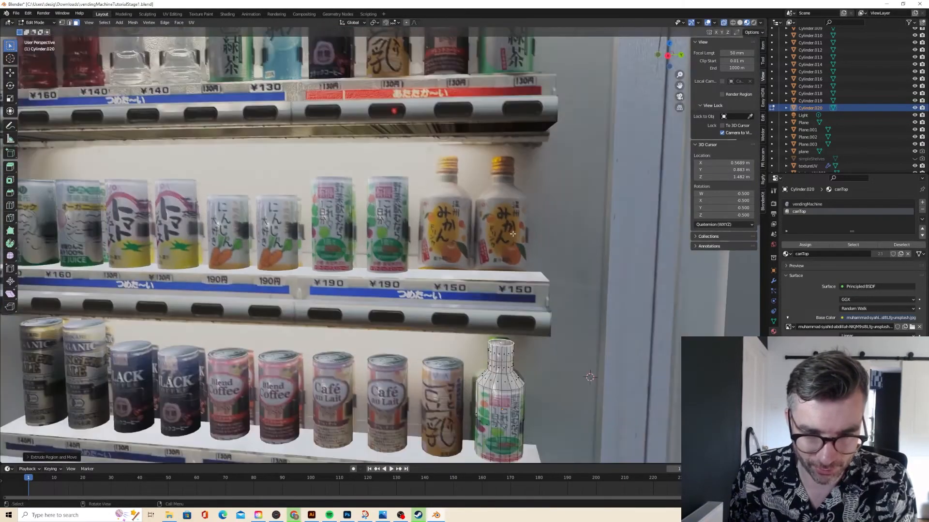
Unwrap the whole bottle mesh with Project from View in the right orthographic view.
click(681, 58)
key(Tab)
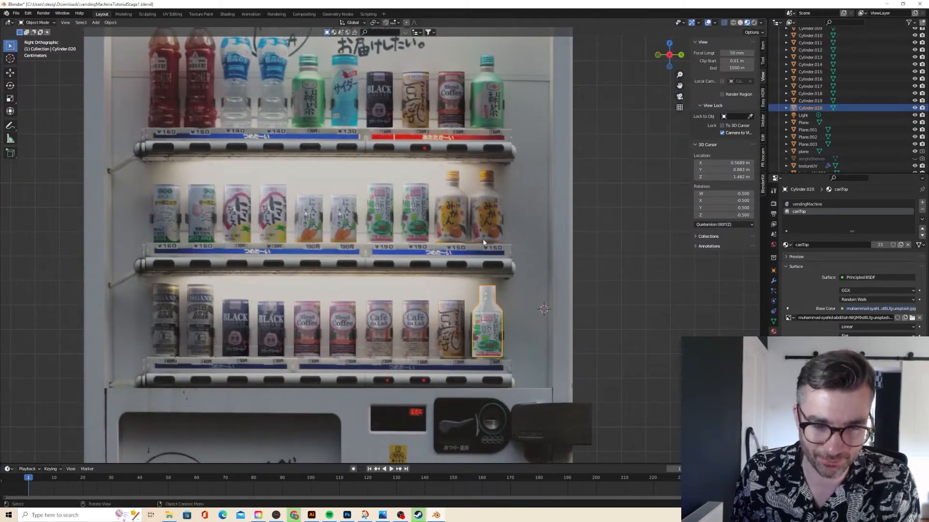
key(Tab)
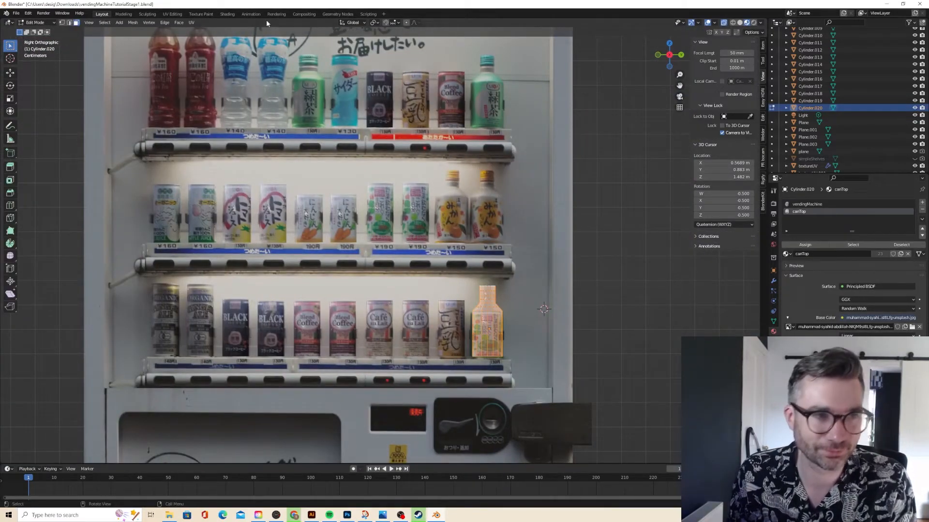
click(191, 23)
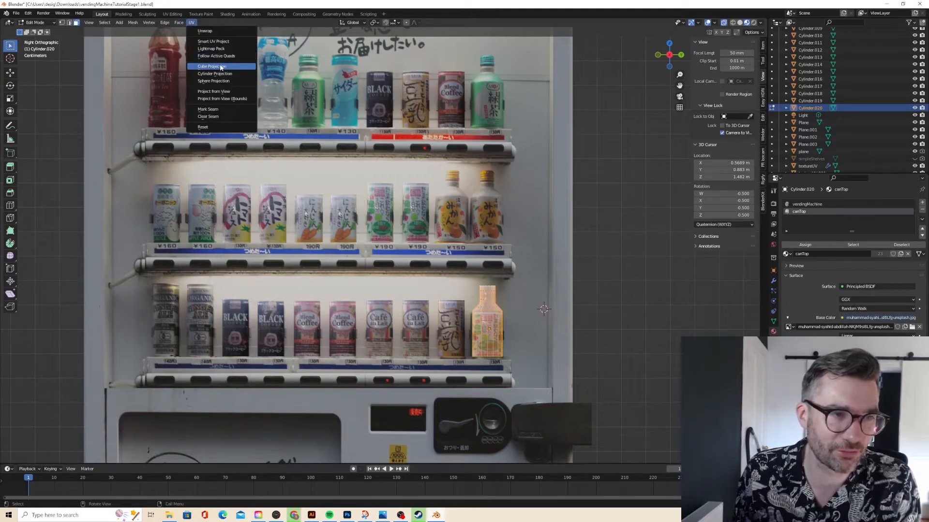
click(225, 91)
key(Tab)
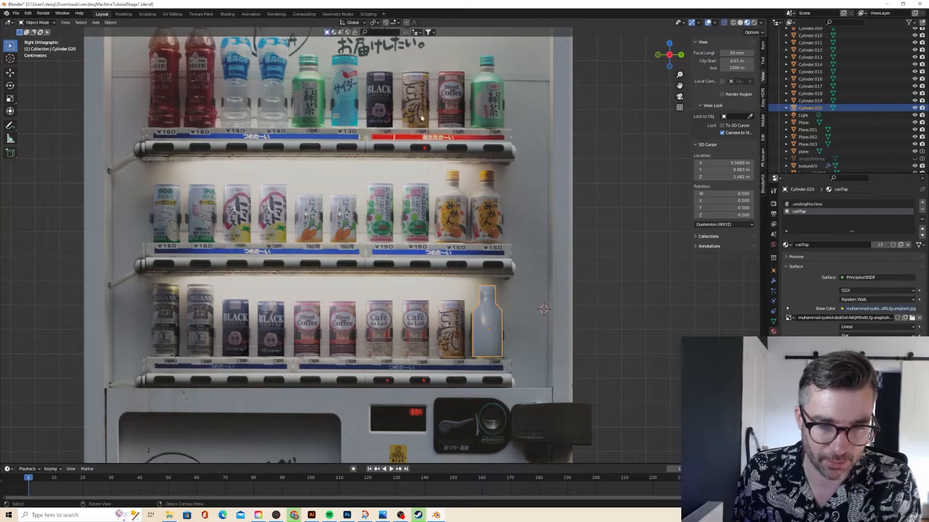
In the UV Editing workspace, move the bottle's UV island to the green bottle on the photo's bottom shelf.
key(Tab)
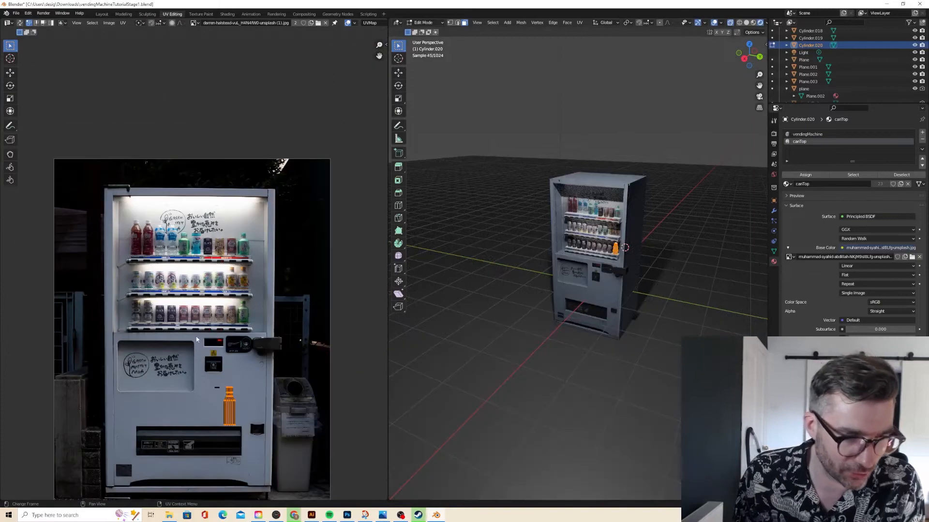
key(g)
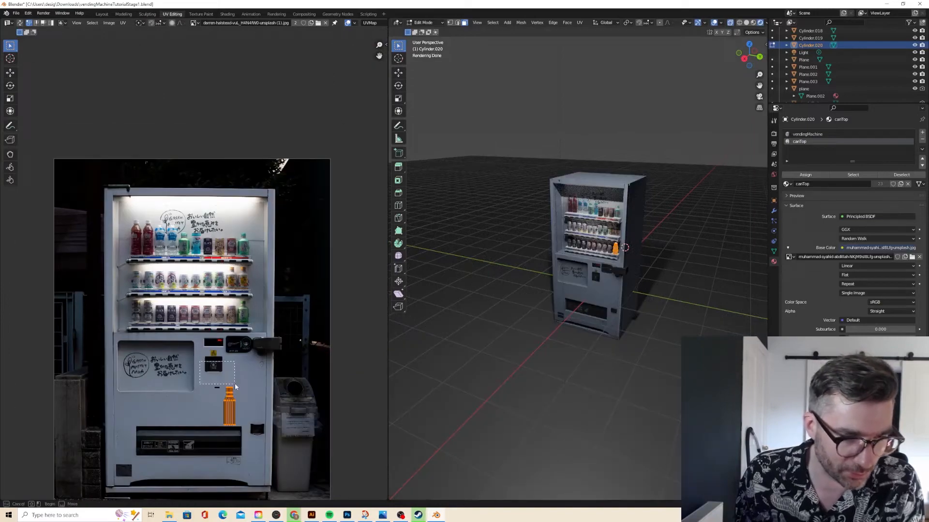
click(267, 303)
scroll(296, 314, up, 6)
middle_drag(296, 314, 209, 269)
scroll(671, 212, up, 8)
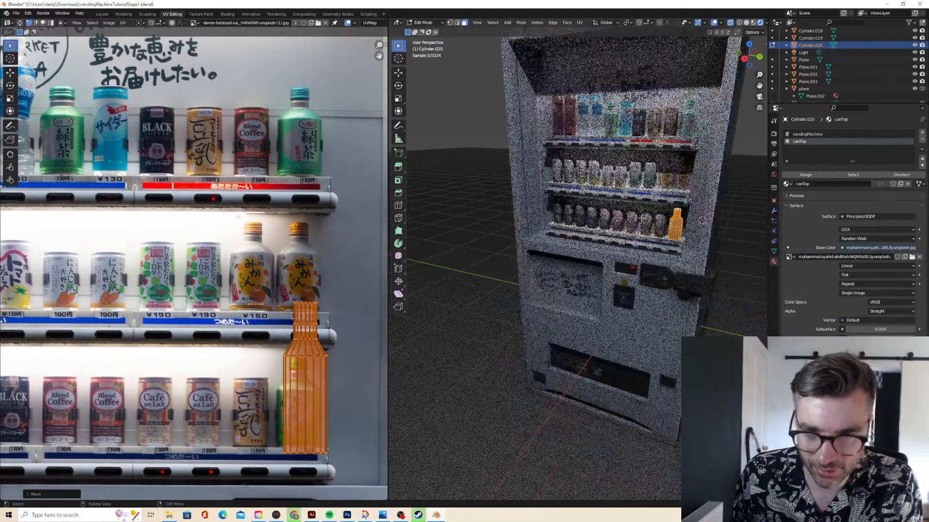
Merge the bottle mesh's vertices by distance.
key(n)
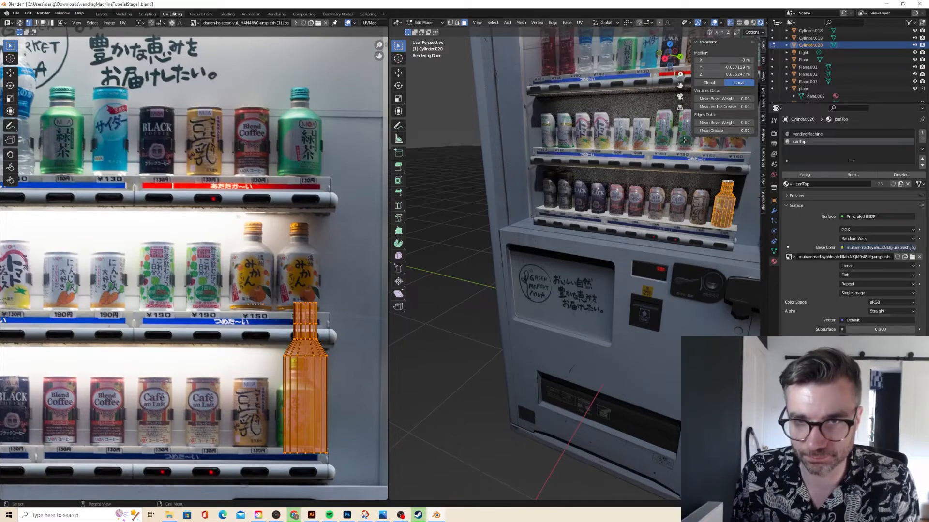
click(695, 43)
key(n)
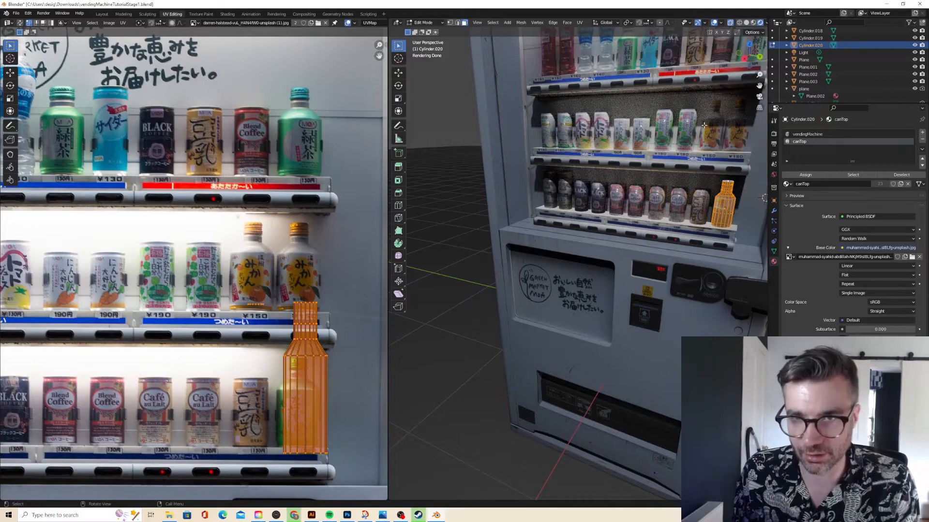
key(m)
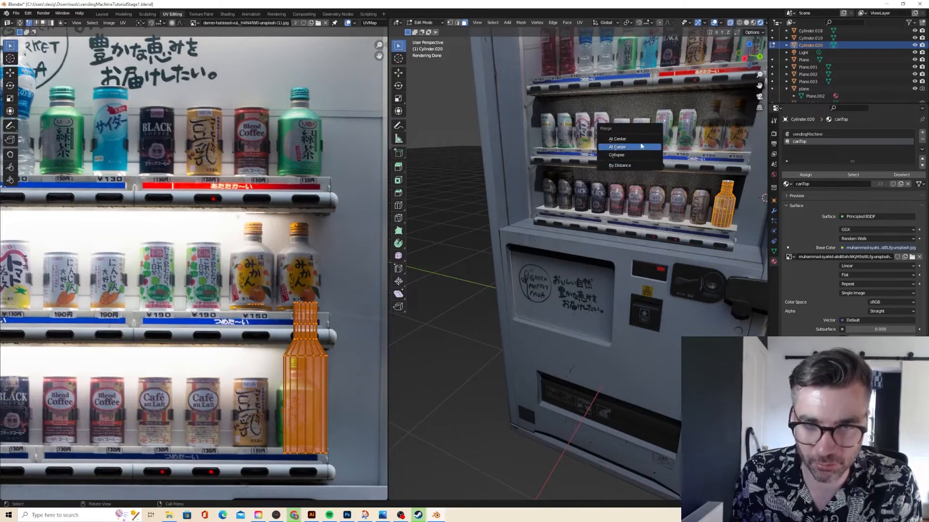
click(630, 165)
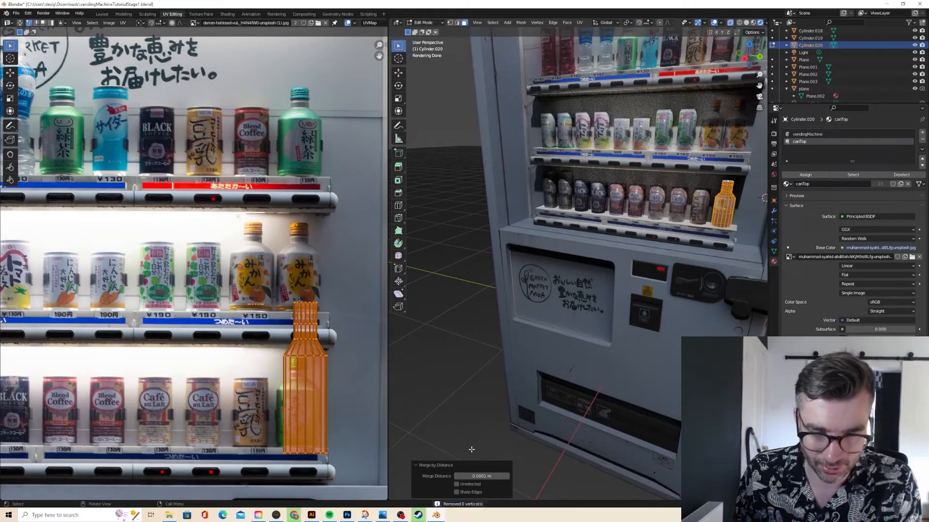
key(Tab)
key(Tab)
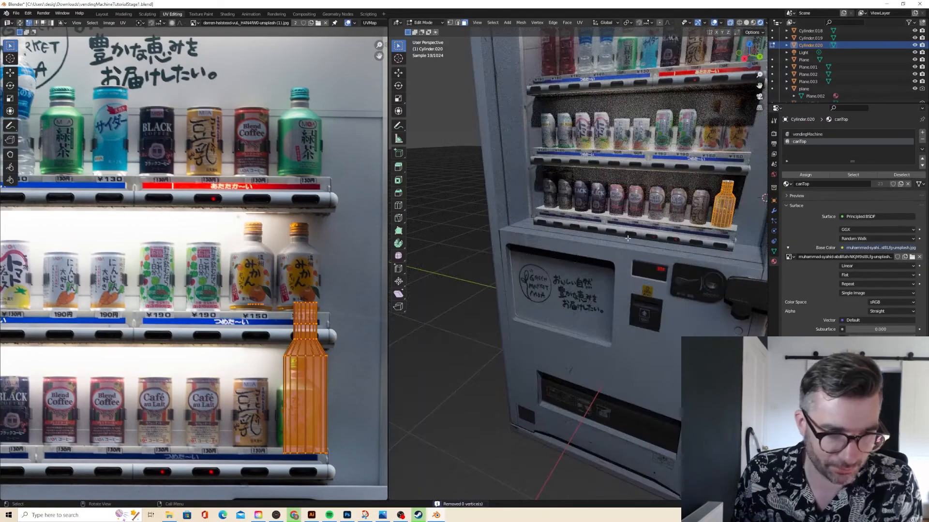
Try moving the UV vertices at the top of the bottle's neck.
drag(237, 284, 273, 317)
key(g)
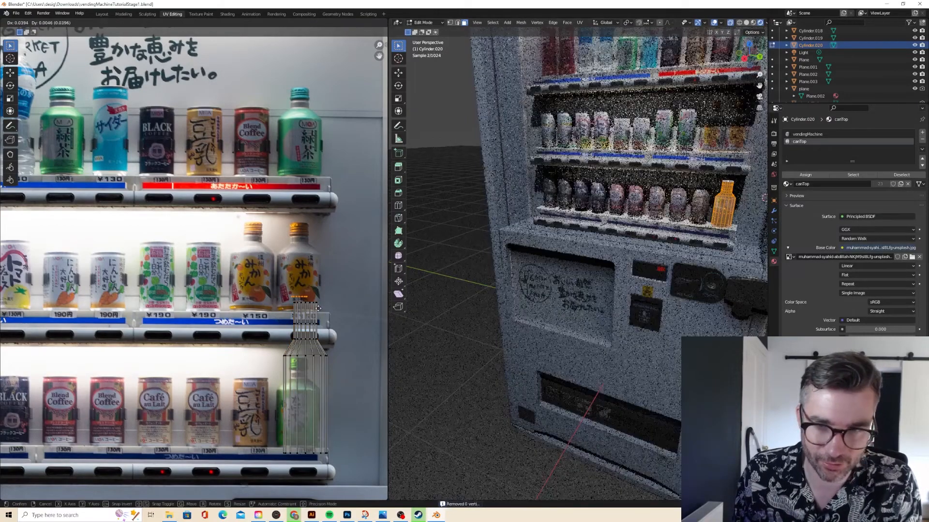
click(314, 311)
key(g)
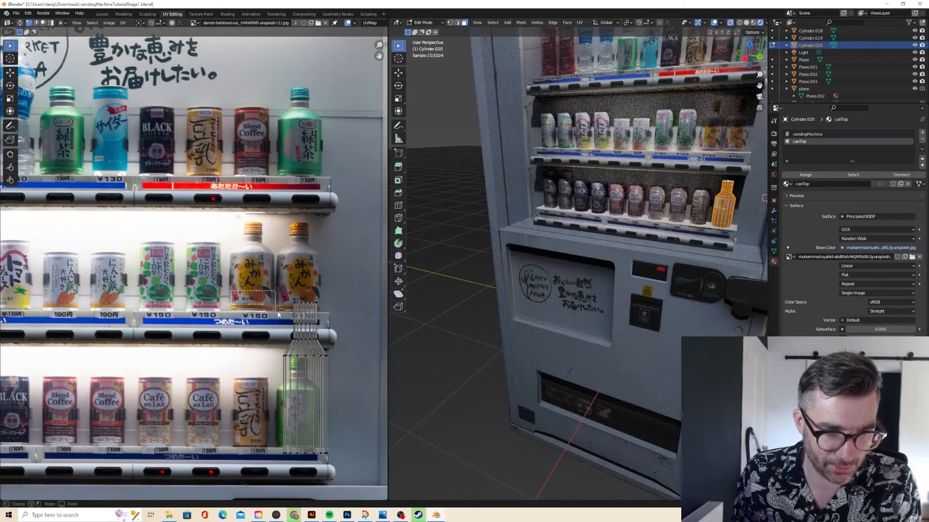
click(327, 309)
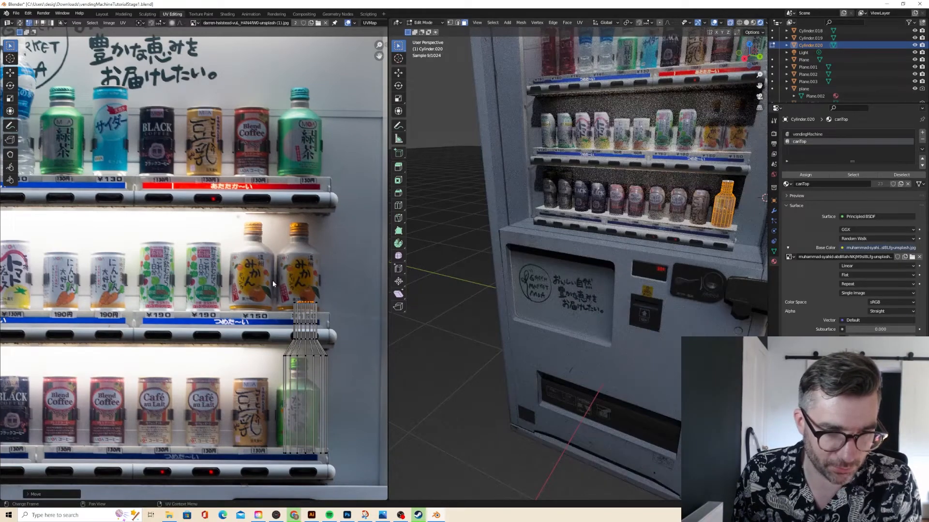
Scale down the bottle's entire UV island and position it over the green bottle in the photo.
drag(262, 288, 350, 469)
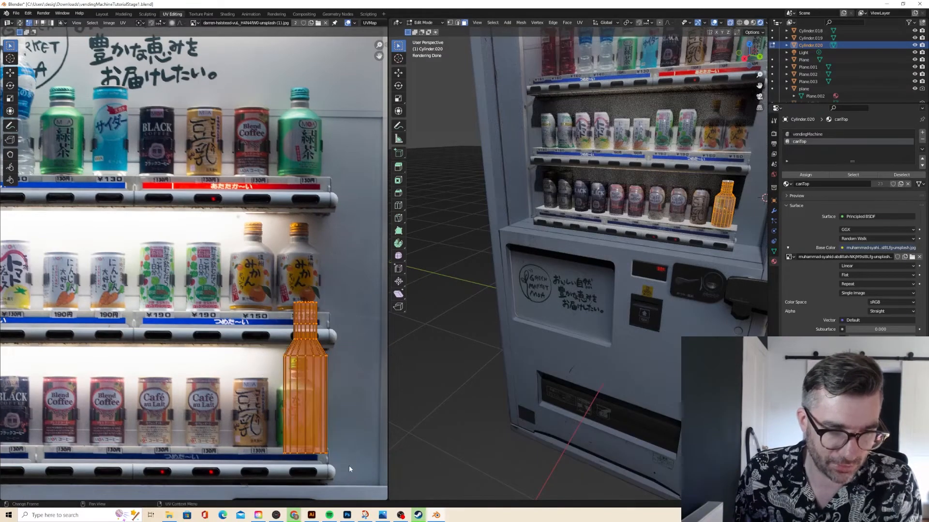
key(s)
click(335, 423)
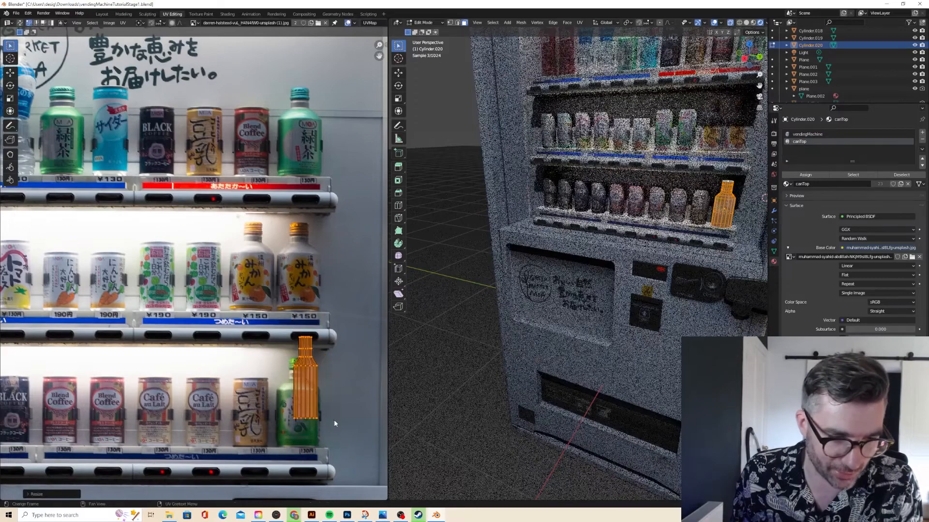
key(g)
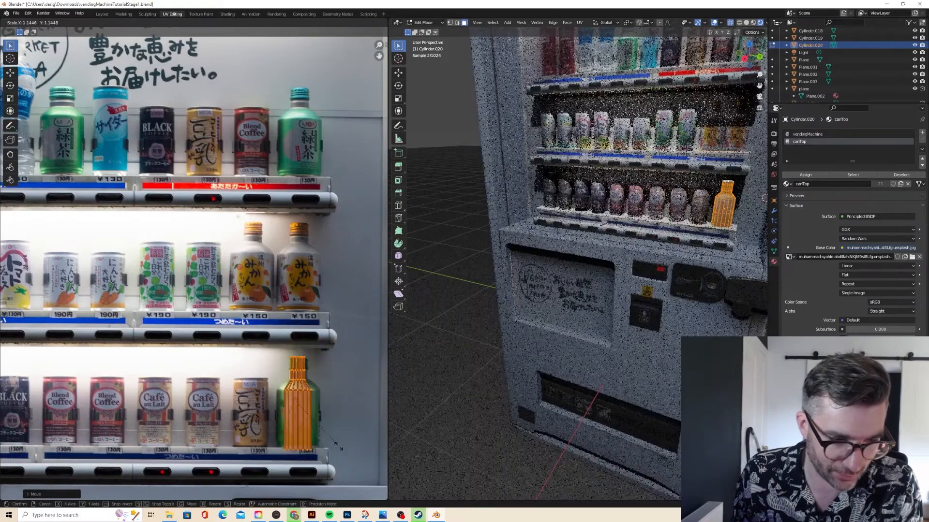
click(341, 446)
key(g)
click(339, 436)
Stretch the UV island along X to match the width of the green bottle in the photo.
key(s)
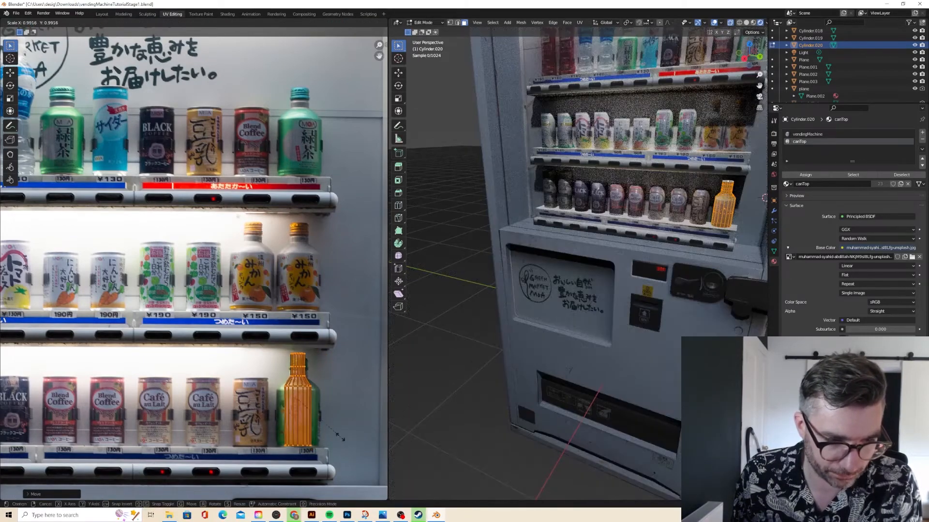
key(y)
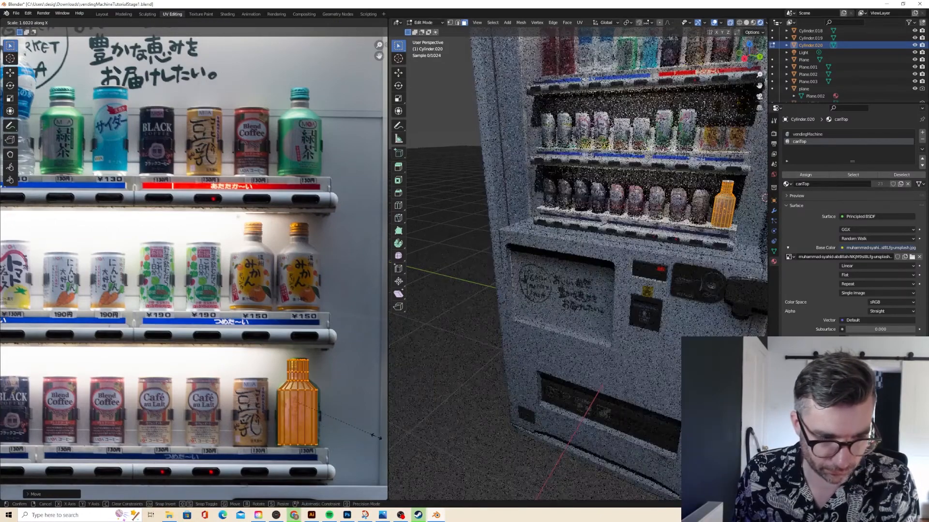
click(400, 430)
key(Tab)
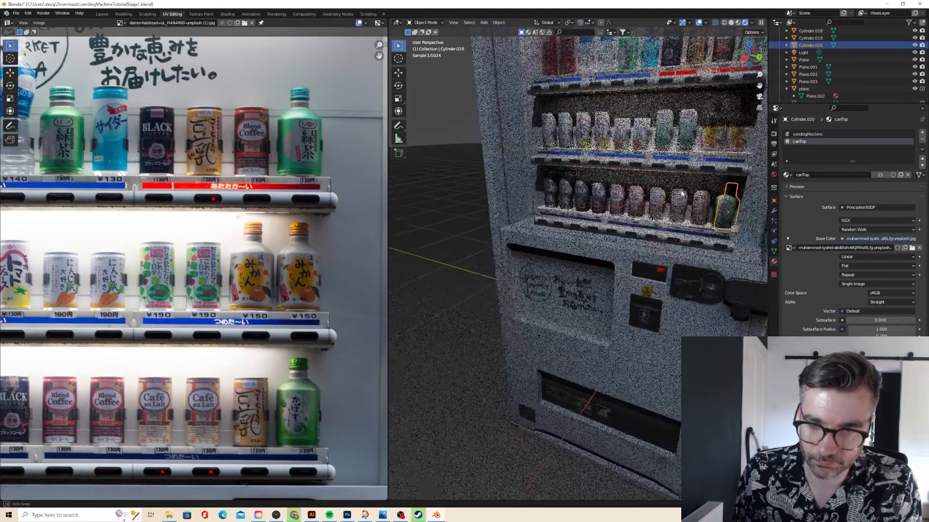
Switch the 3D viewport to Material Preview shading and check the textured bottle at an angle.
middle_drag(652, 247, 676, 231)
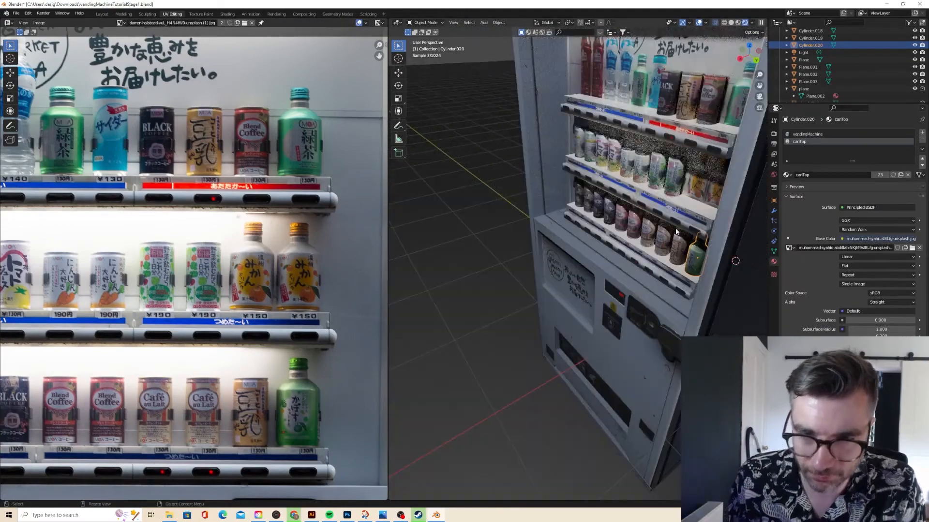
click(737, 22)
mouse_move(629, 158)
middle_down()
mouse_move(669, 158)
mouse_move(653, 165)
middle_up()
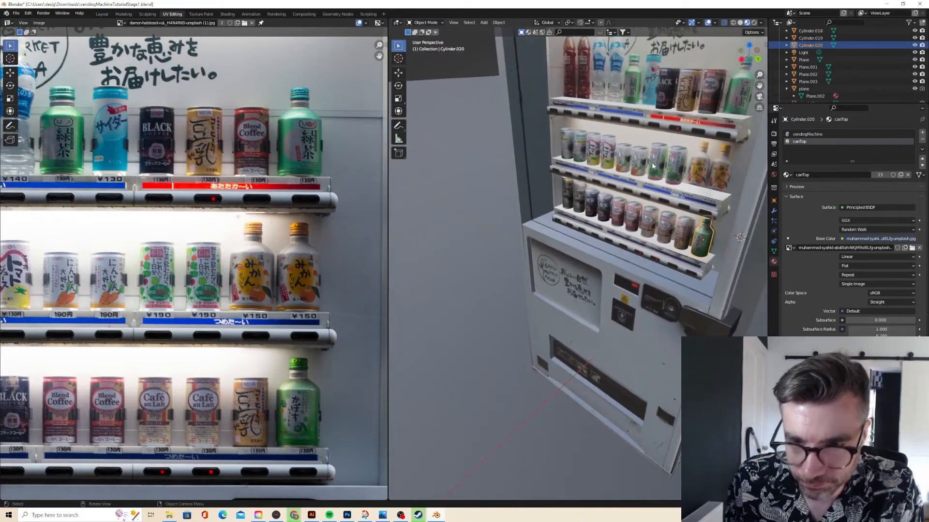
Remove the canTop material slot from the bottle, leaving only the vendingMachine material.
key(Tab)
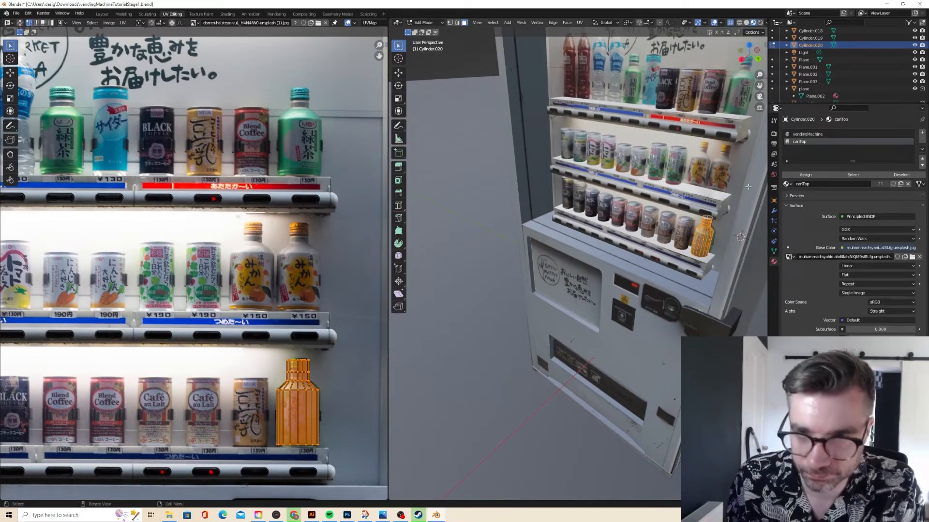
click(922, 139)
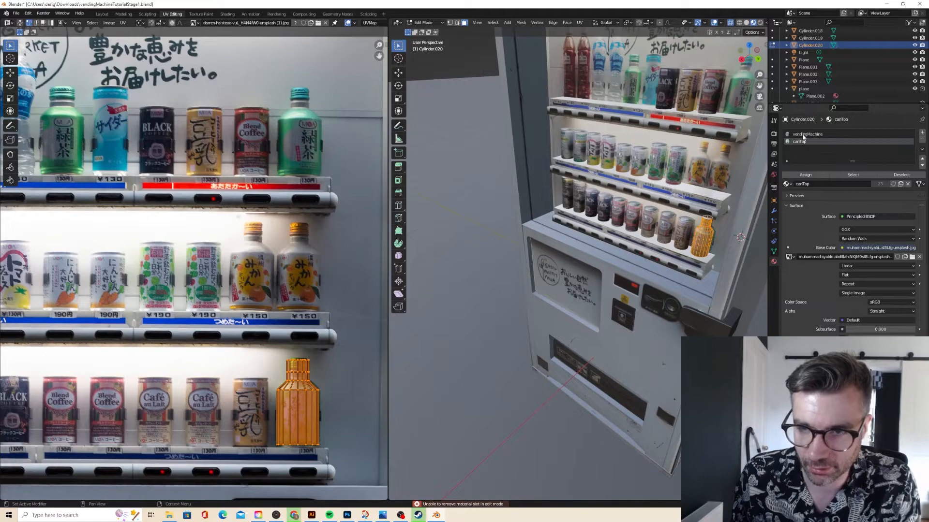
click(806, 134)
key(Tab)
click(854, 141)
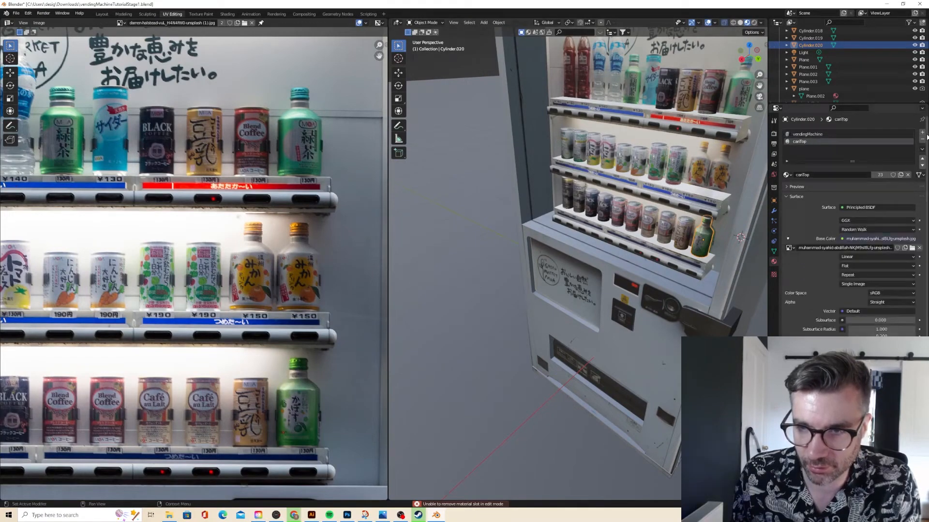
click(921, 139)
Duplicate the green bottle in the right orthographic view, placing the copy about 0.94 m higher at the top shelf's right end.
middle_drag(657, 186, 684, 239)
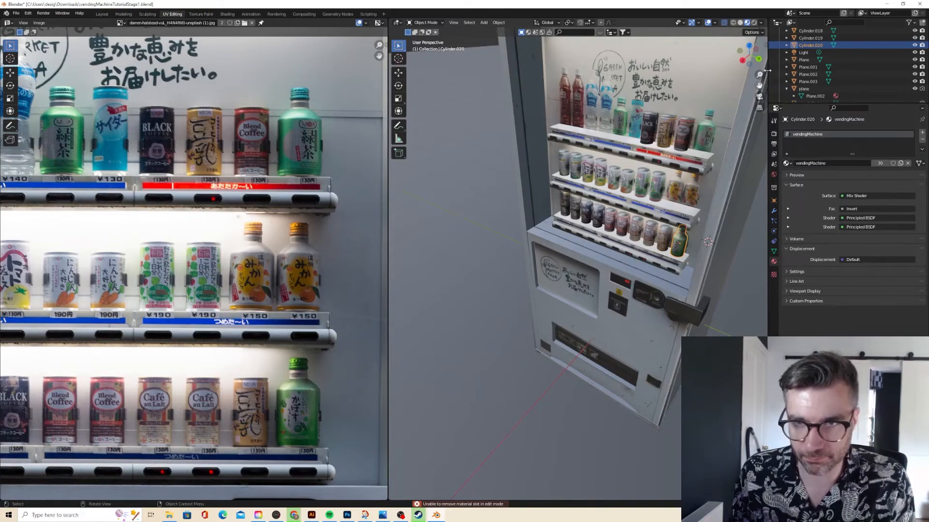
click(757, 50)
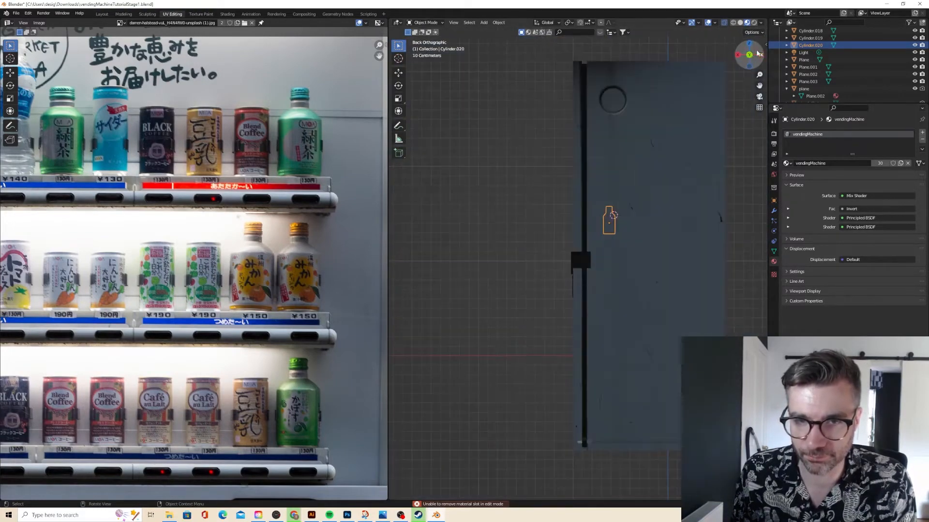
key(shift+d)
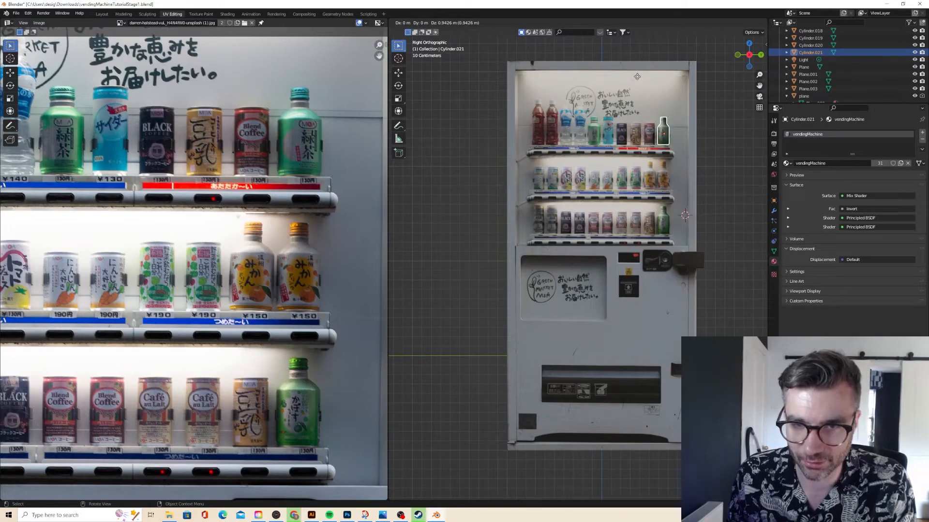
click(637, 77)
Duplicate the bottle twice more, placing the copies over the two orange juice bottles on the middle shelf.
key(shift+d)
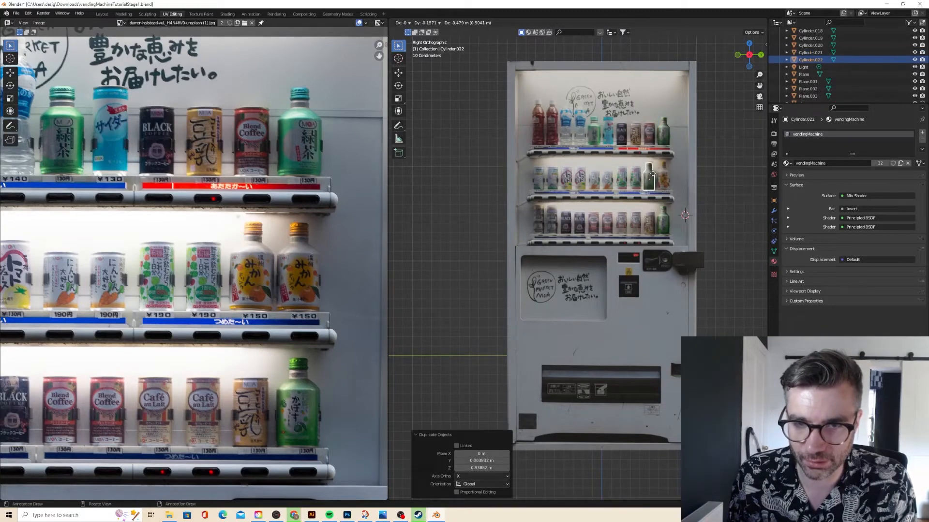
click(652, 175)
key(shift+d)
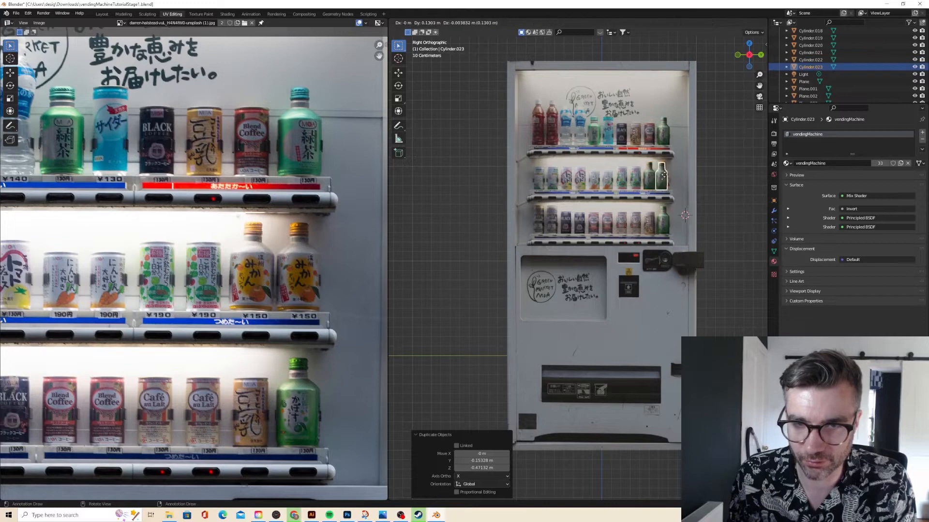
click(664, 175)
Try moving the UVs of the top shelf's right-end bottle onto the right orange juice bottle in the photo.
click(663, 130)
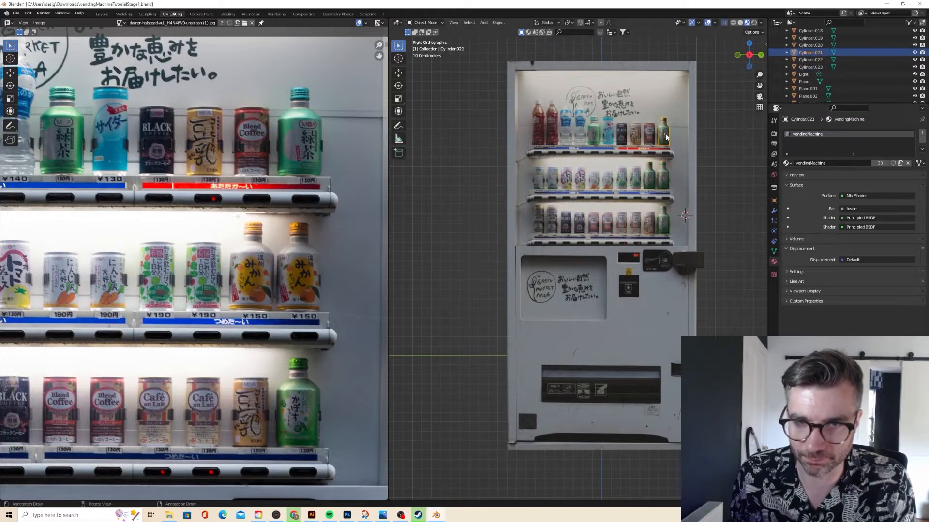
key(Tab)
key(g)
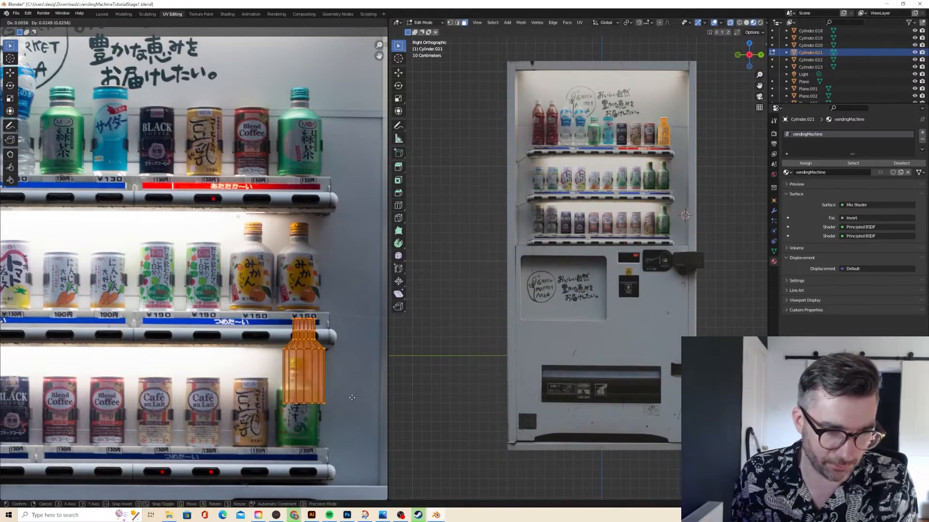
click(345, 328)
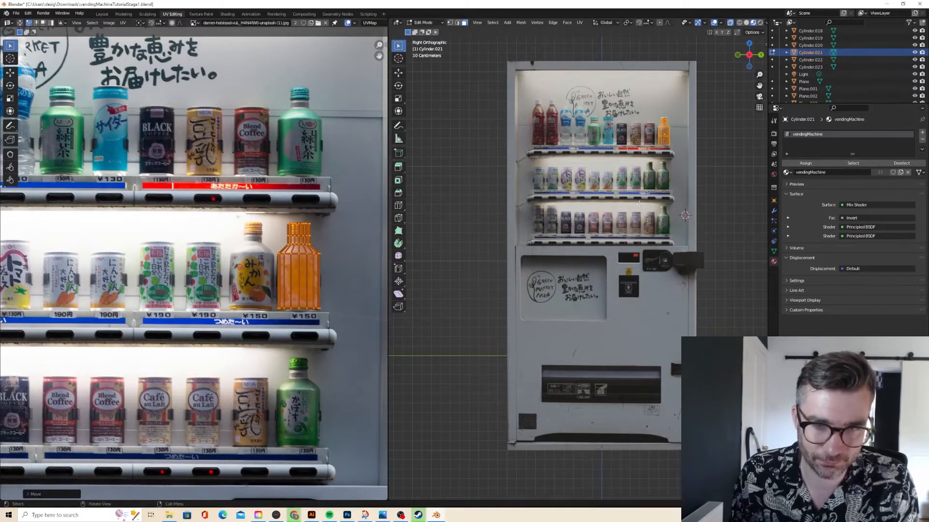
key(Tab)
Move the UVs of the middle shelf's left bottle copy onto the left orange juice bottle in the photo.
click(652, 182)
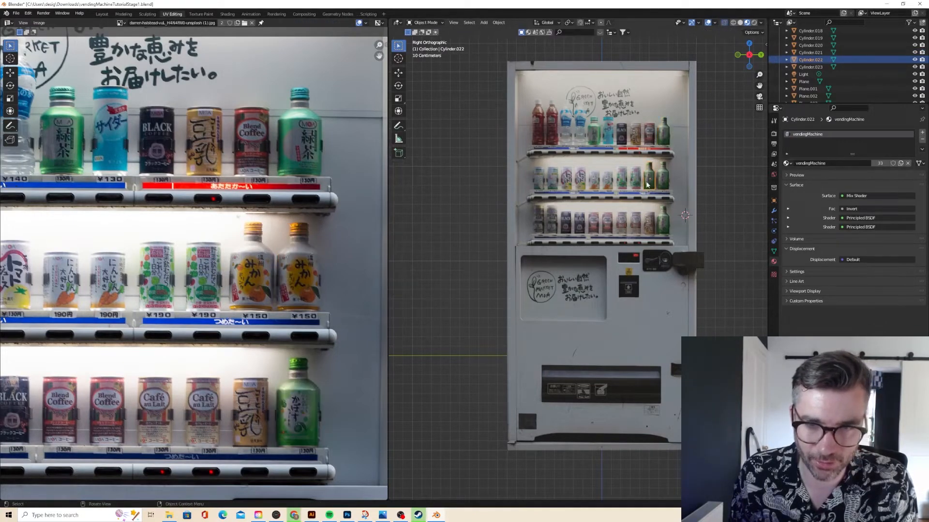
key(Tab)
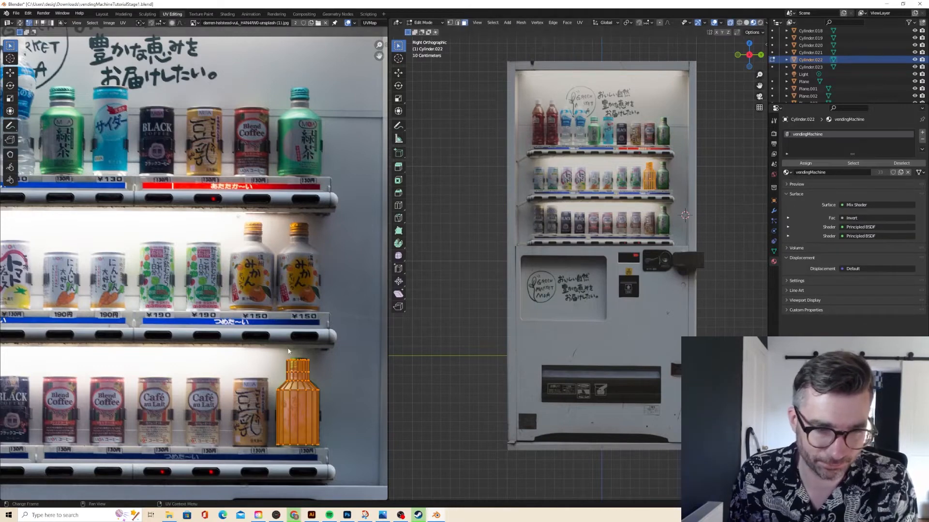
key(g)
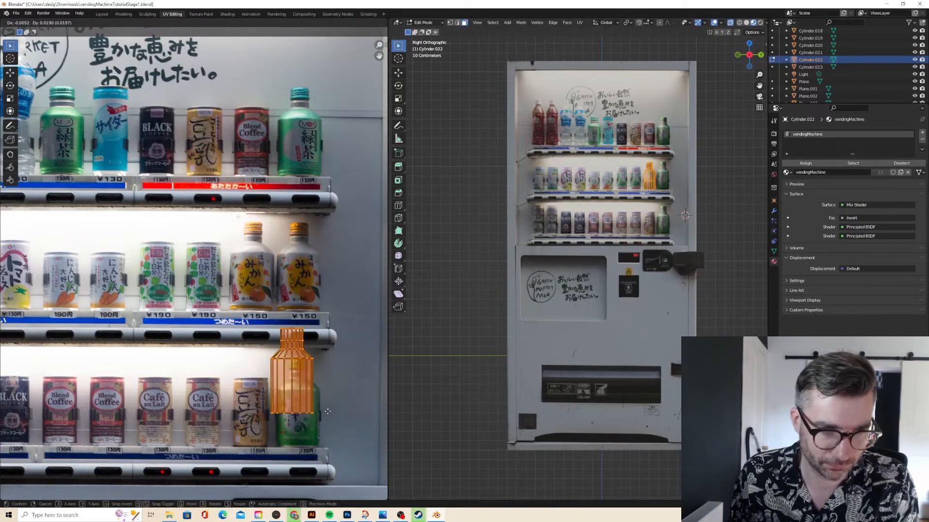
click(289, 317)
key(Tab)
Move the UVs of the middle shelf's right bottle copy onto the right orange juice bottle in the photo.
click(657, 198)
key(Tab)
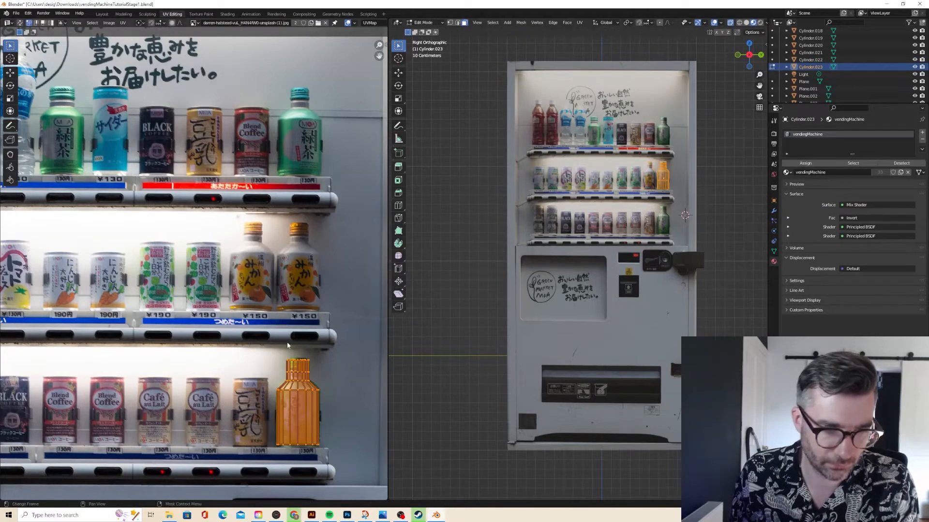
key(b)
drag(267, 342, 328, 441)
key(g)
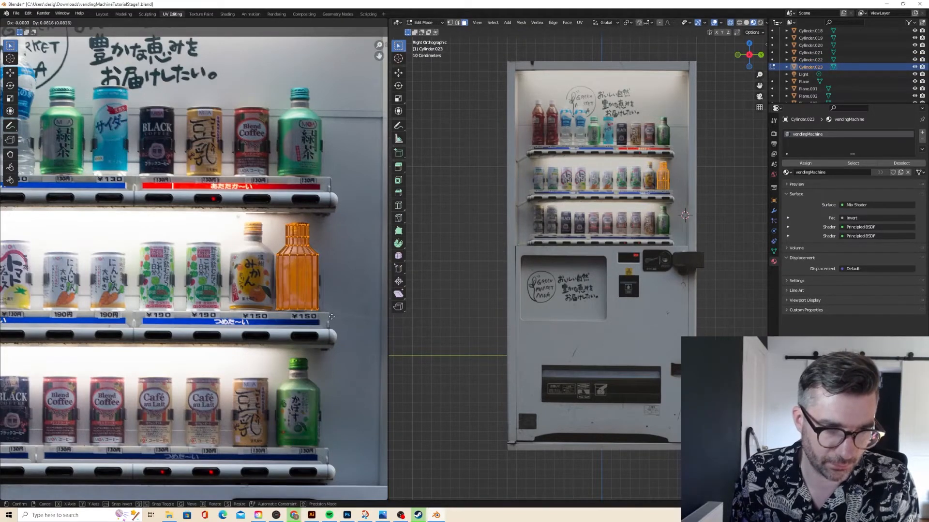
click(332, 316)
key(Tab)
Duplicate the top shelf's right-end green bottle and move the copy about 0.72 m along Y, beside the blue can.
middle_drag(618, 175, 568, 224)
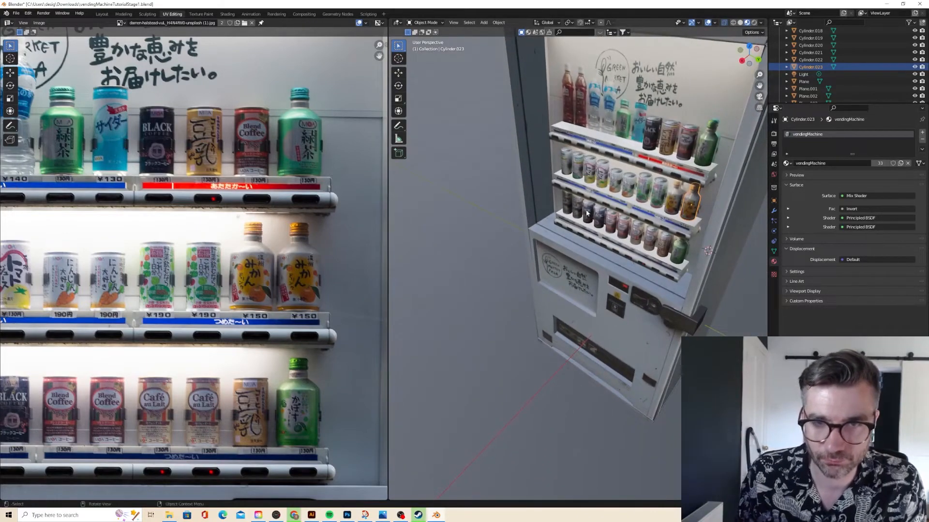
click(709, 158)
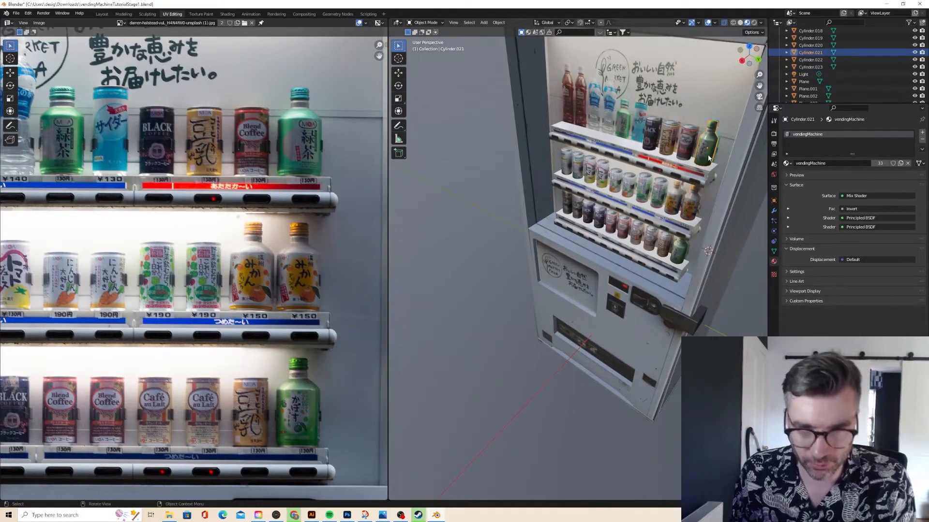
key(shift+d)
right_click(708, 158)
key(g)
key(y)
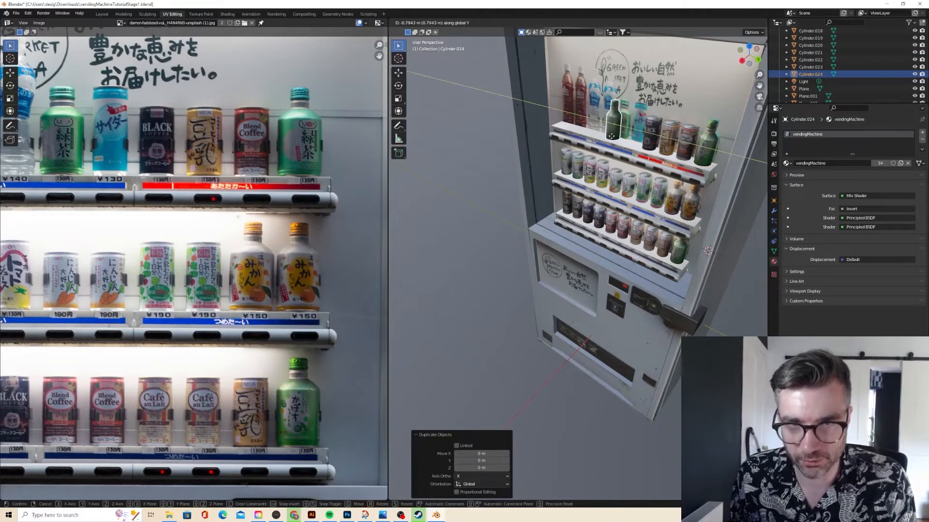
click(623, 136)
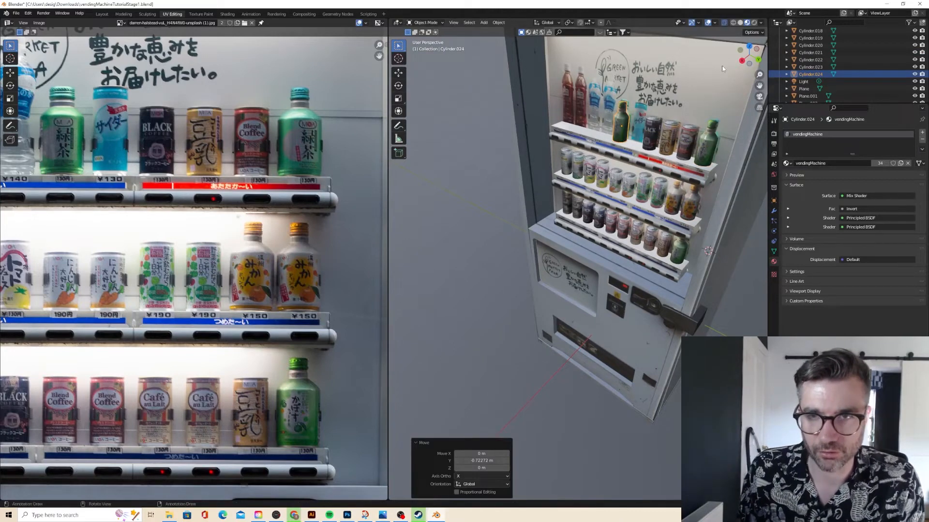
Return to the right orthographic view and nudge the new green bottle about 0.01 m along Y over its photo counterpart.
click(652, 131)
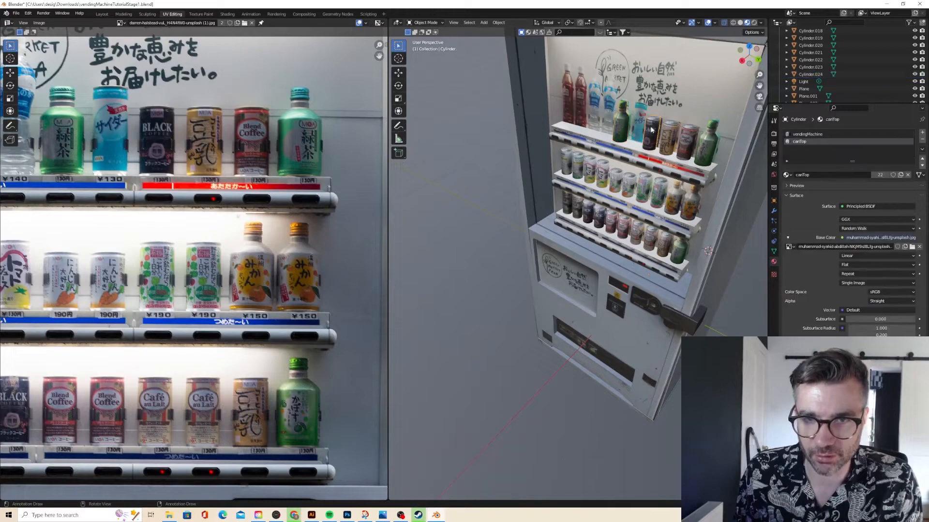
click(748, 64)
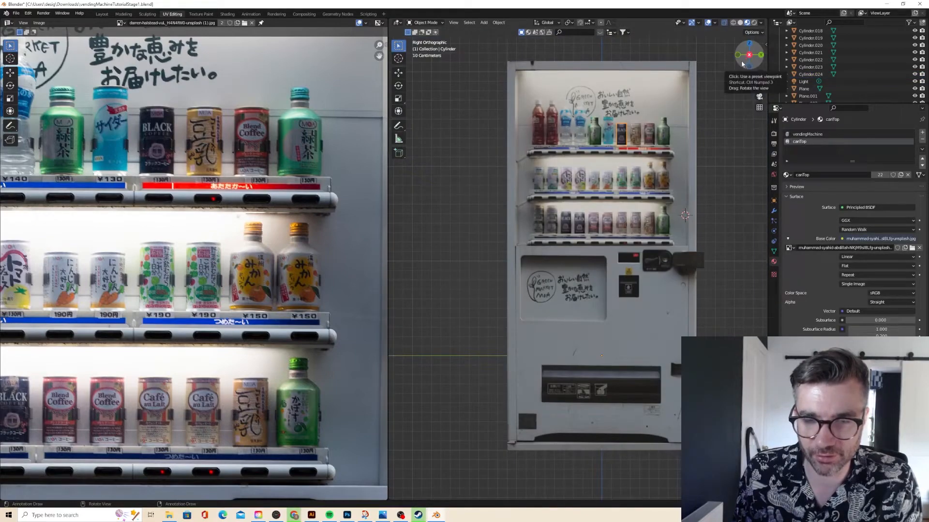
scroll(683, 87, up, 3)
drag(759, 85, 724, 253)
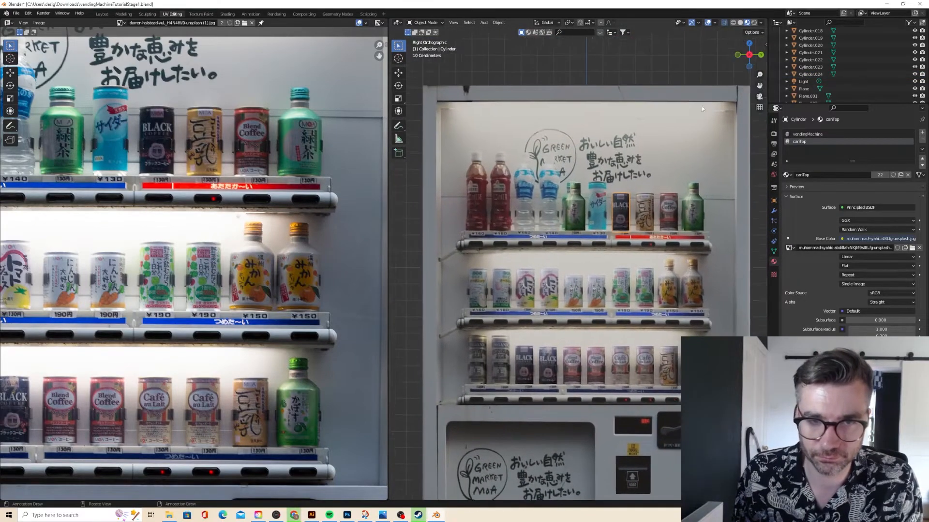
scroll(678, 111, up, 2)
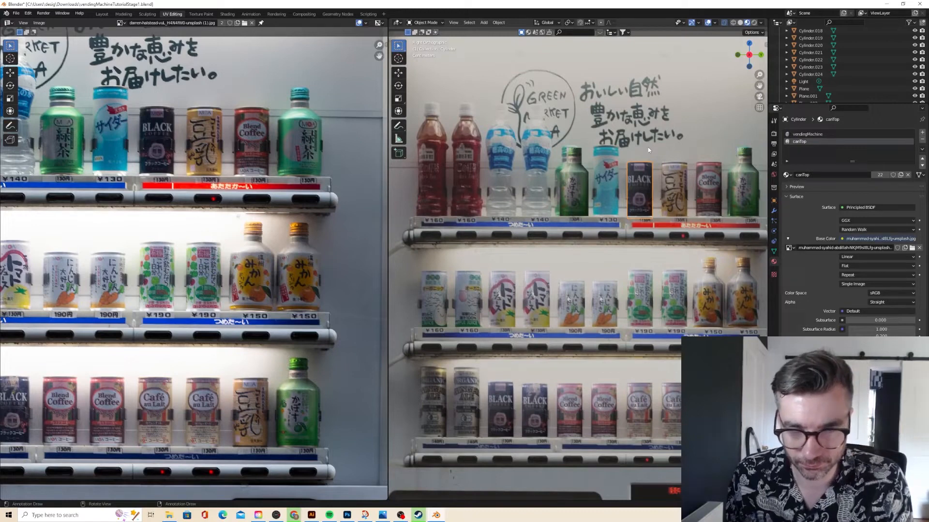
click(574, 170)
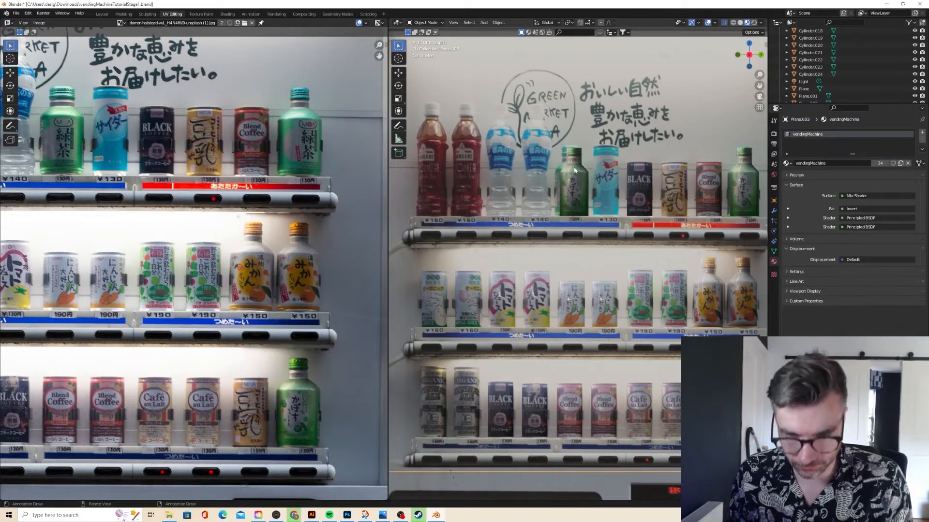
Duplicate the top shelf's BLACK coffee can and place the copy over the blue can, about 0.14 m along Y.
click(637, 180)
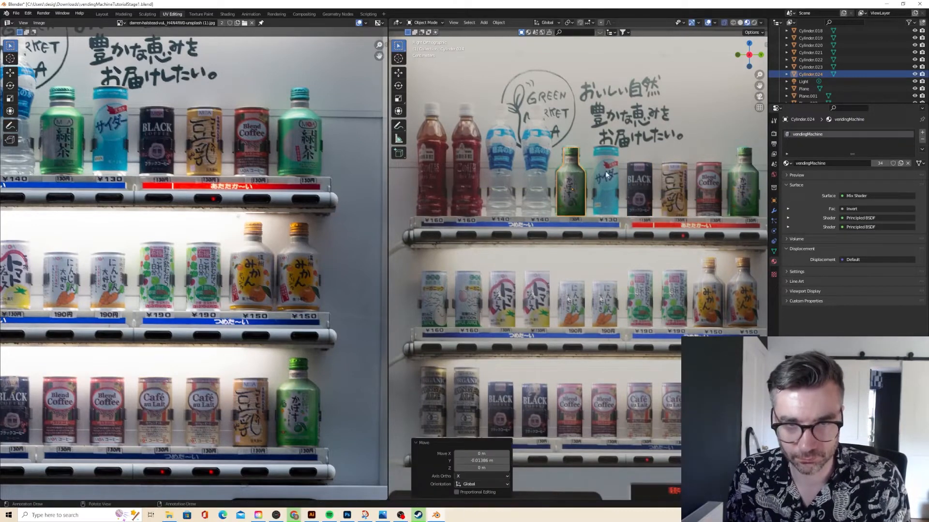
key(shift+d)
right_click(638, 180)
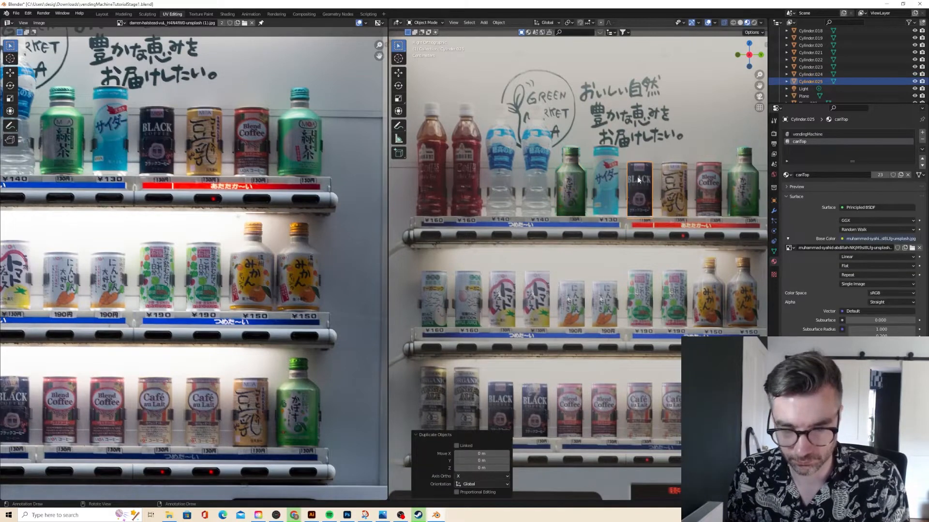
key(g)
key(y)
right_click(638, 177)
key(g)
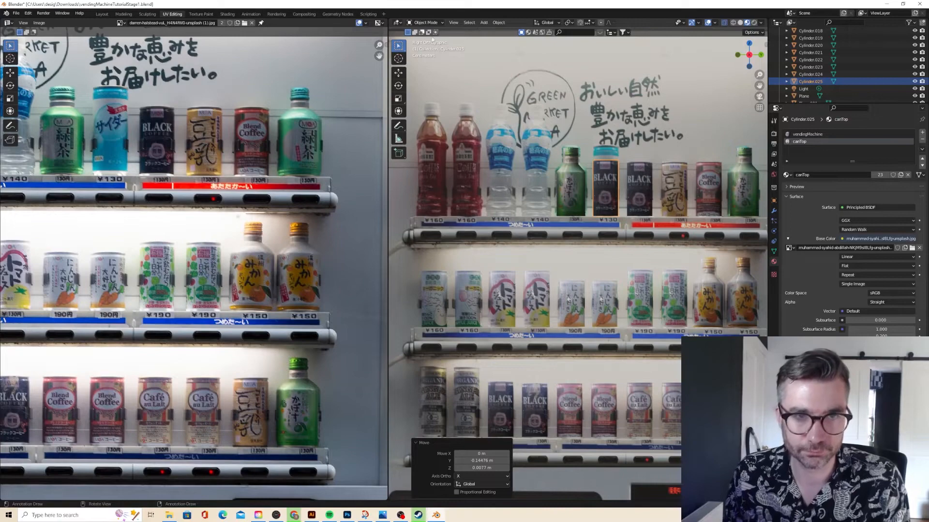
Raise the duplicated can's top vertices about 0.06 m along Z to match the blue can's height.
key(Tab)
click(450, 23)
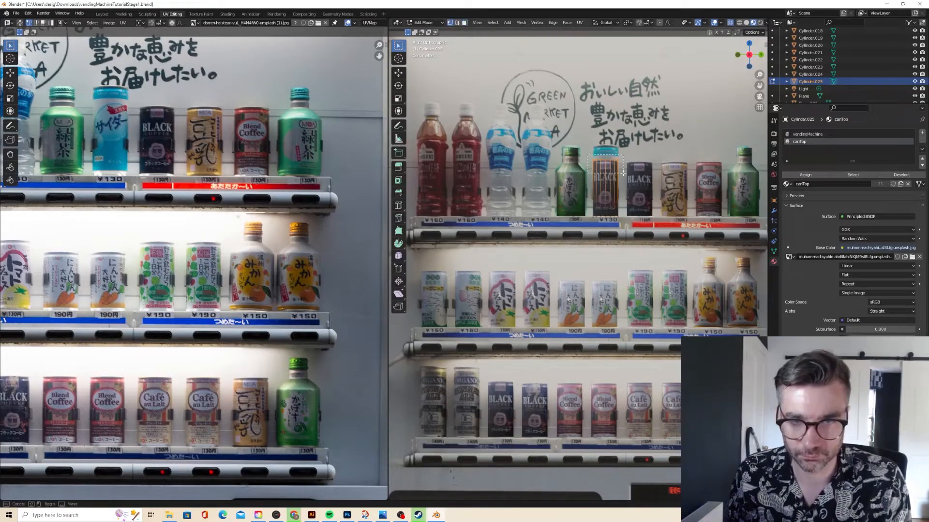
key(g)
key(z)
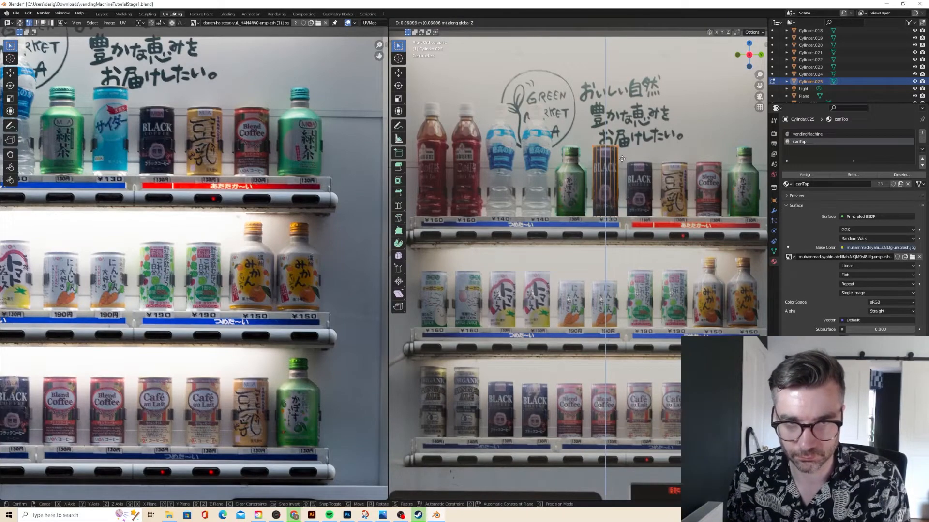
click(621, 158)
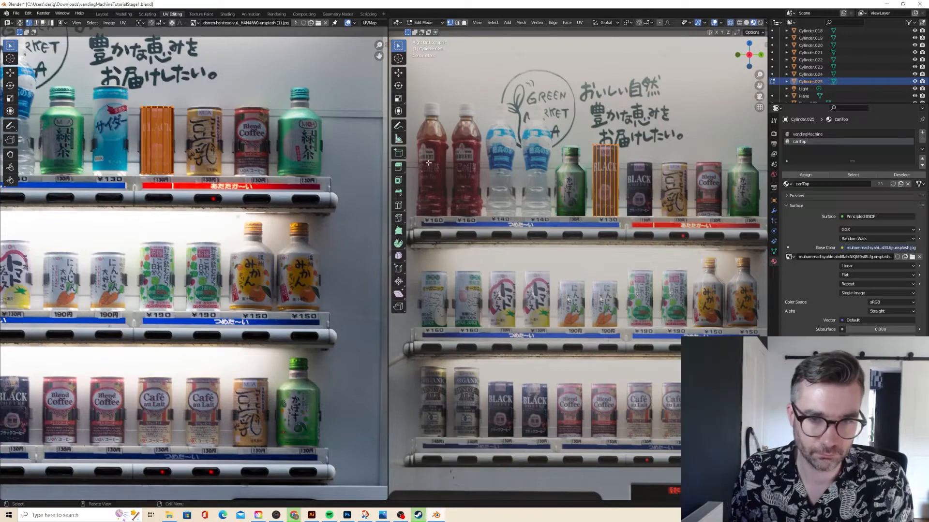
Move the taller can's UVs onto the blue can in the photo and stretch their upper part along Y to fit.
scroll(193, 268, down, 2)
drag(141, 143, 204, 226)
key(g)
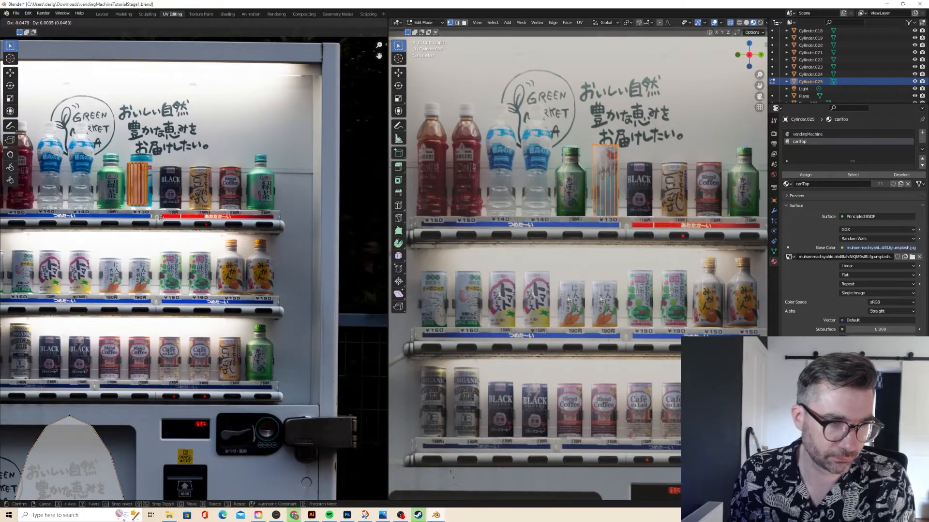
click(118, 165)
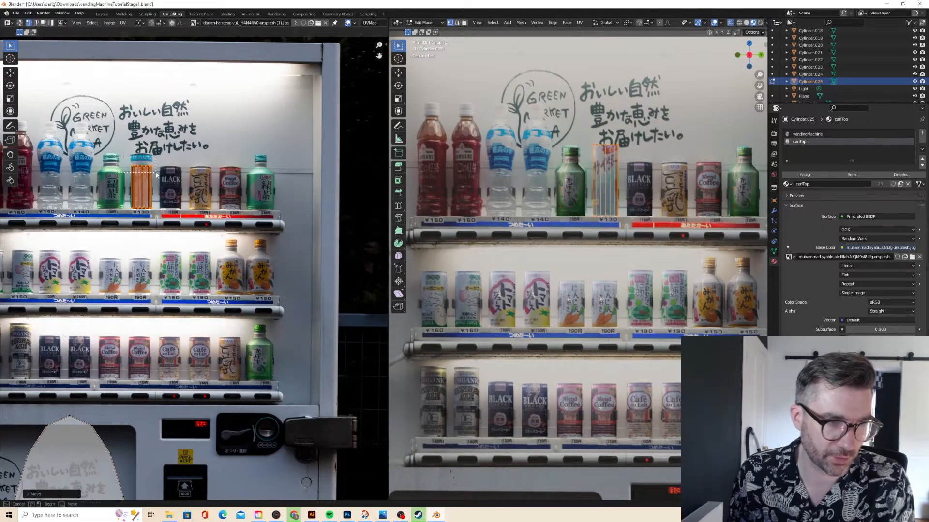
key(g)
key(y)
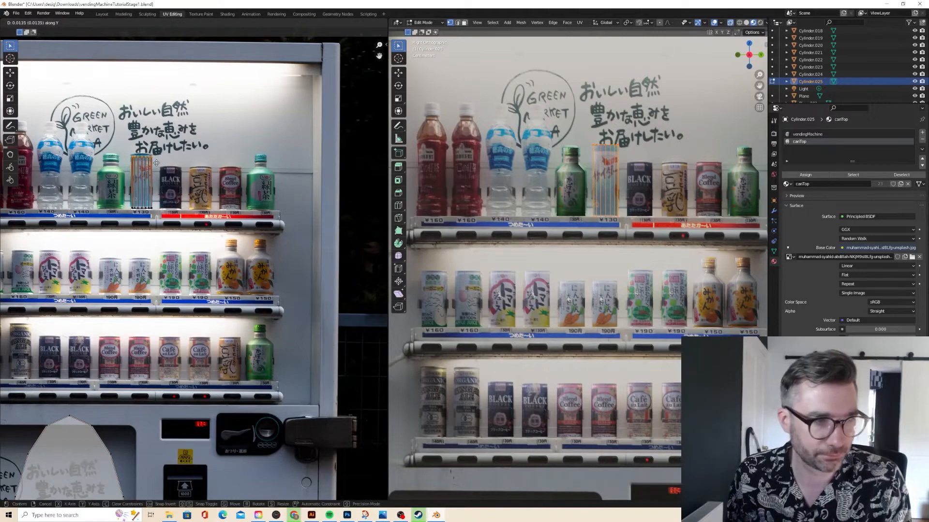
click(156, 167)
key(Tab)
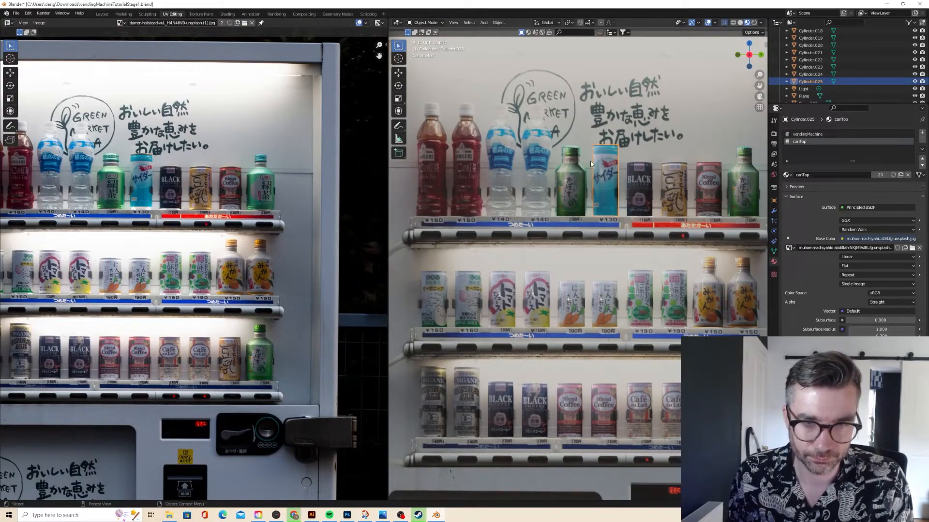
Duplicate the green bottle beside the blue can about 0.6 m along Y, over the top shelf's leftmost red bottle.
click(578, 168)
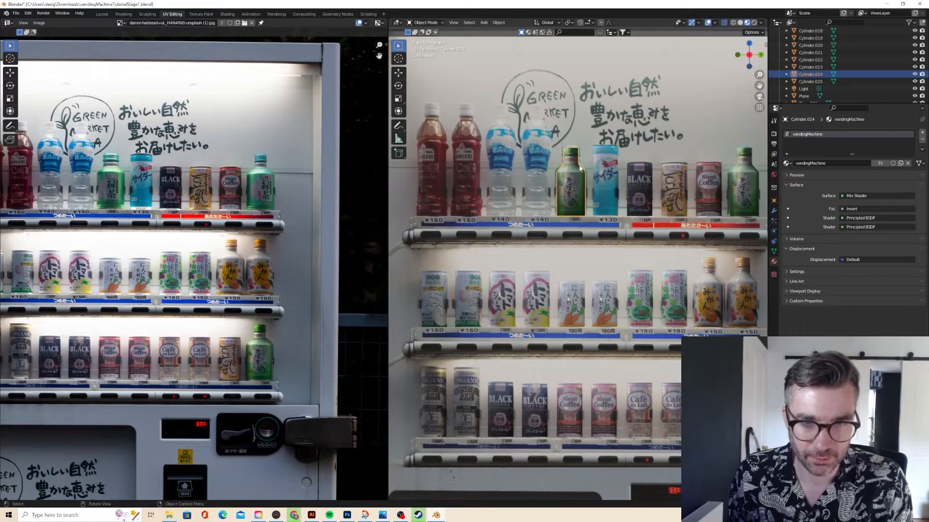
key(shift+d)
key(y)
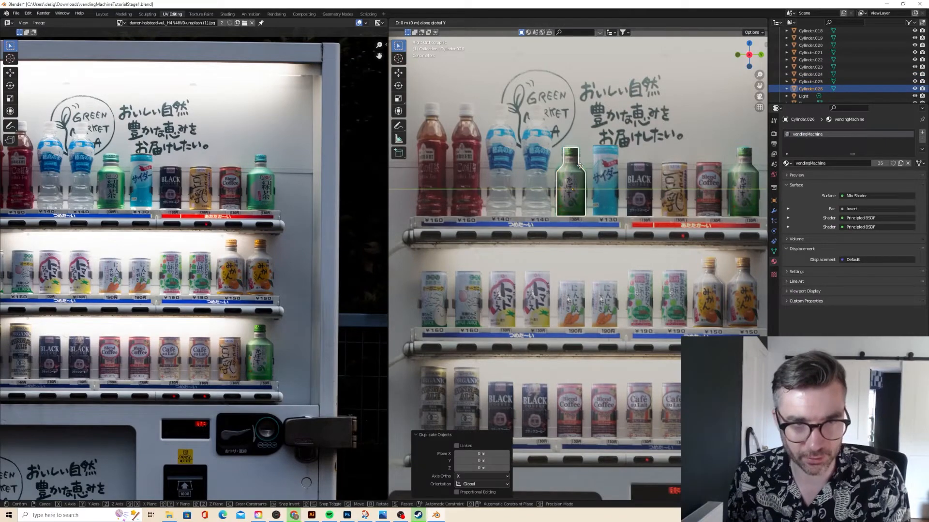
click(430, 148)
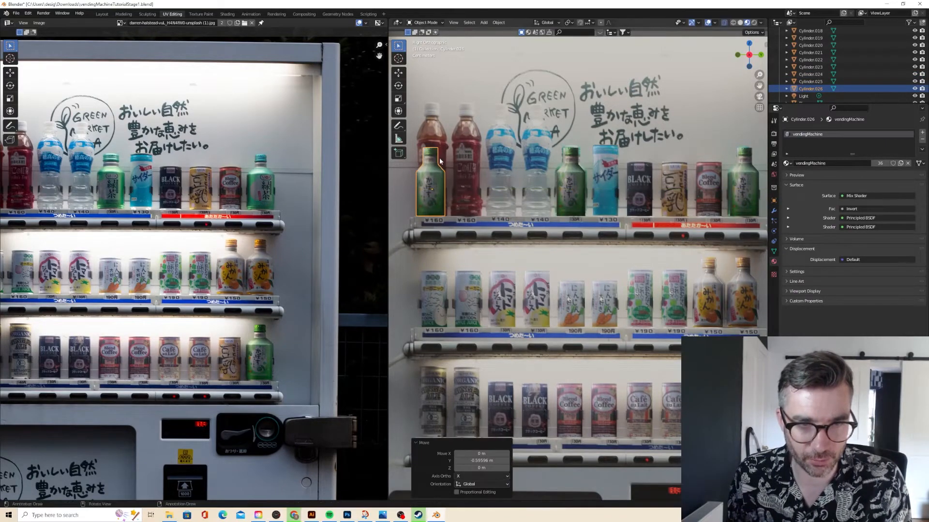
Raise the upper vertices of the bottle copy about 0.18 m along Z to reach the red bottle's height.
key(Tab)
key(b)
drag(414, 136, 446, 175)
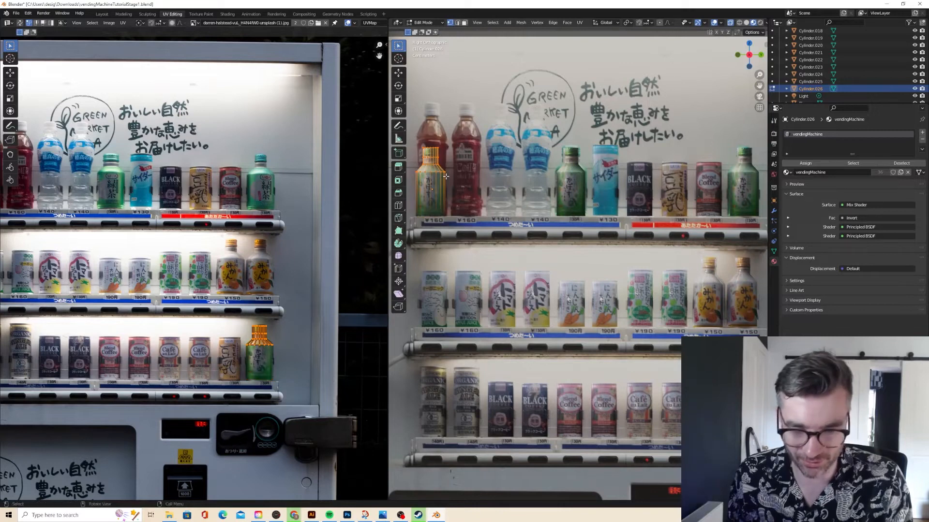
key(g)
key(y)
key(z)
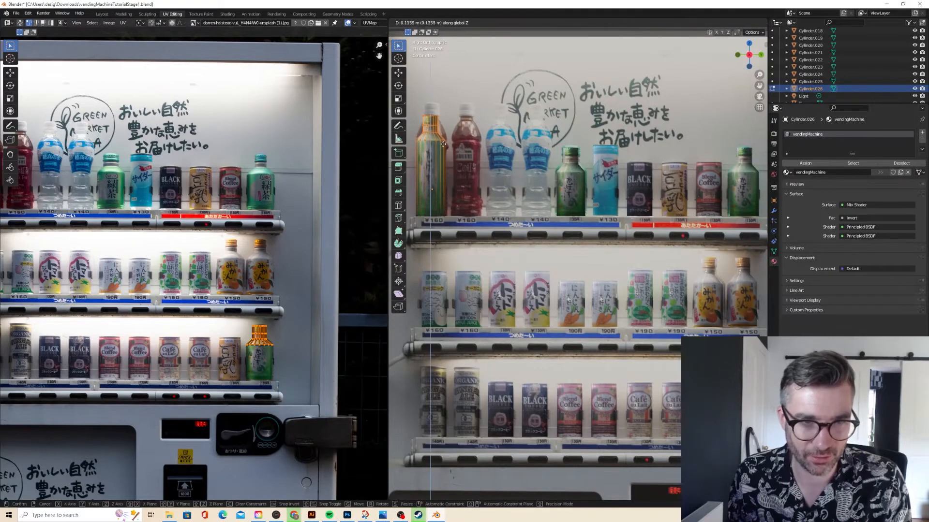
click(435, 112)
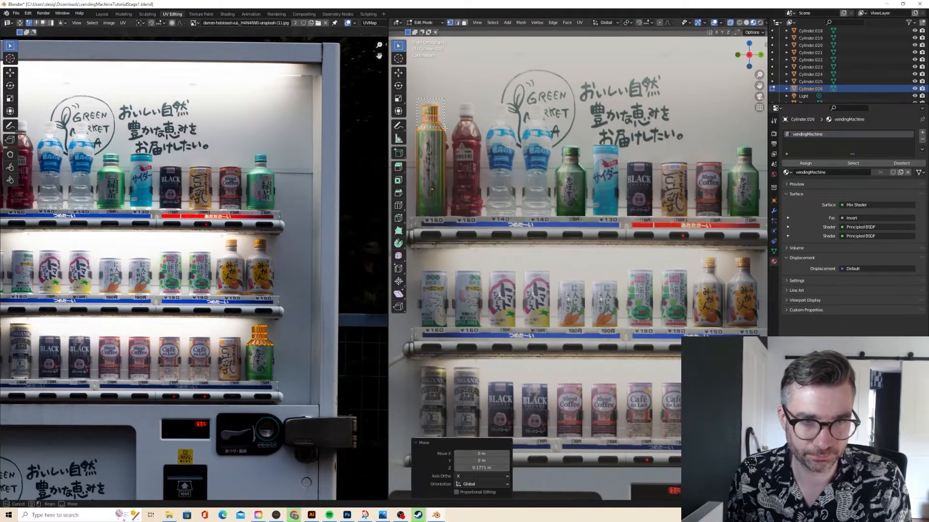
Raise the stretched bottle's neck and cap vertices about 0.02 m along Z.
alt+click(444, 128)
key(g)
key(z)
click(445, 125)
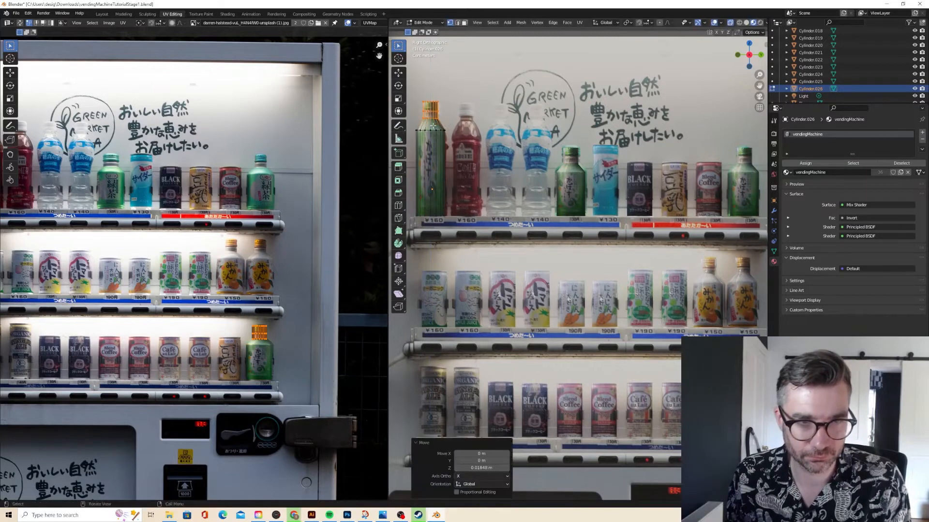
Lower the shoulder edge loop of the stretched bottle copy about 0.03 m along Z.
alt+click(454, 139)
key(g)
key(x)
key(z)
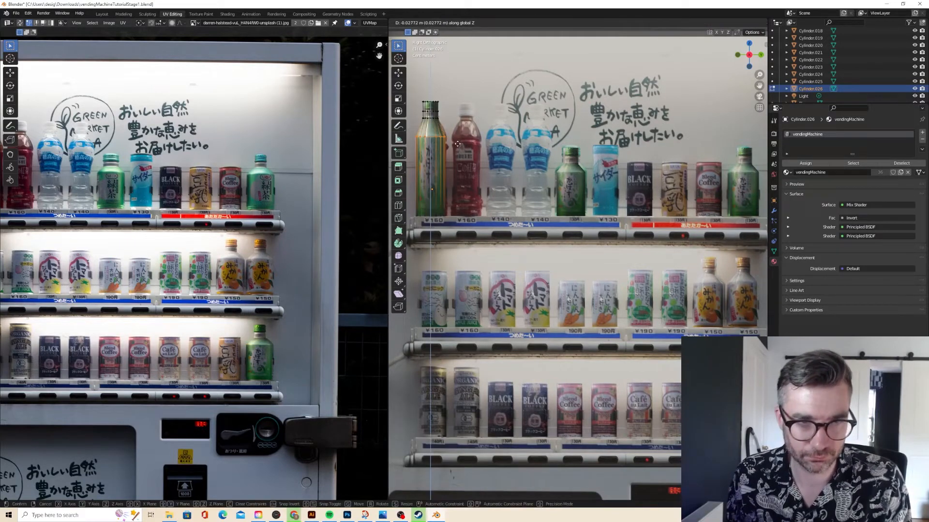
click(459, 143)
Add an edge loop across the bottle's sloping shoulder and scale it up to about 1.18 to round the profile.
key(ctrl+r)
click(435, 132)
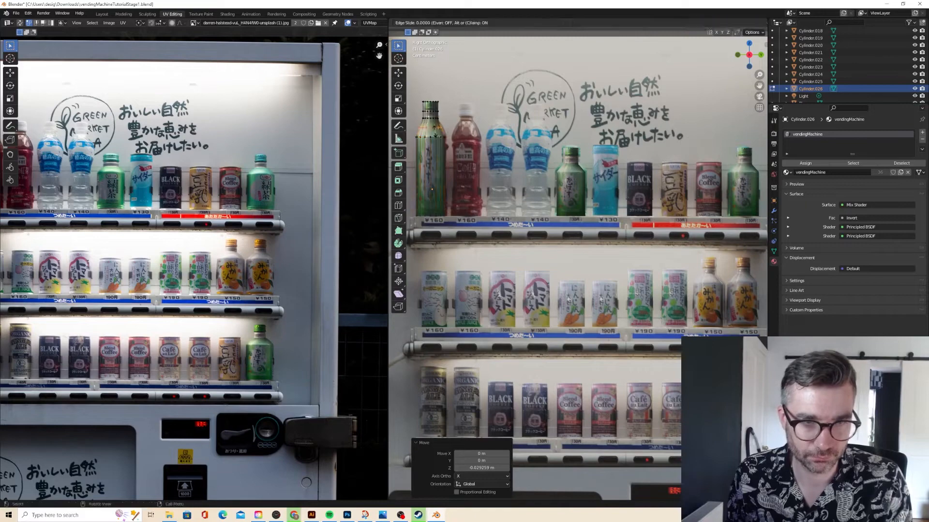
click(435, 131)
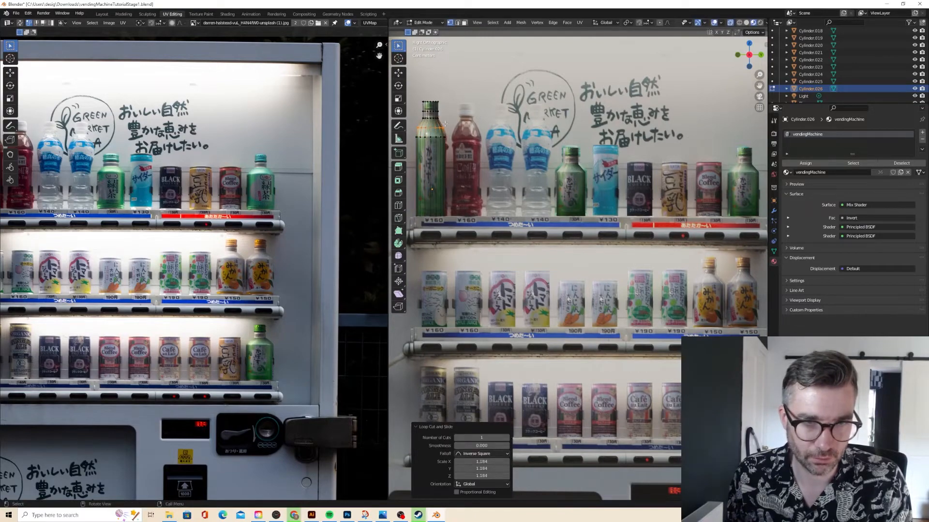
key(Tab)
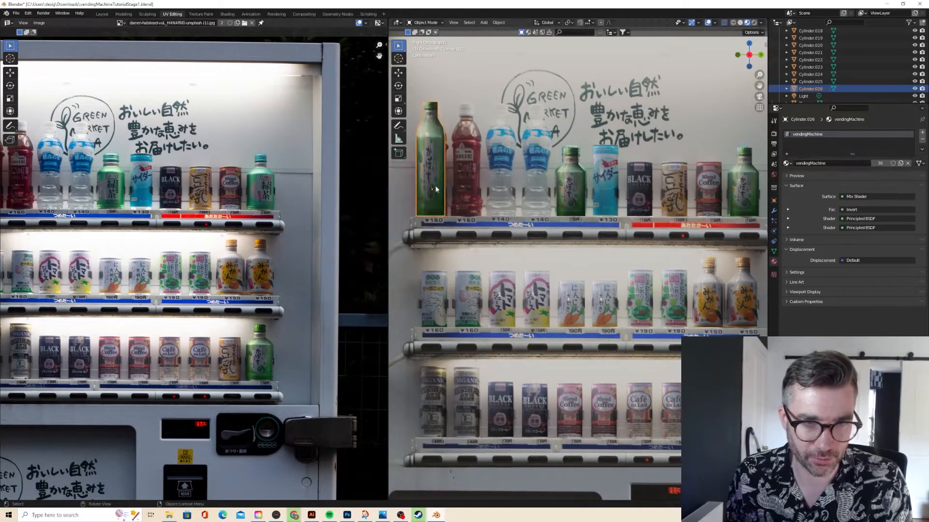
Project the UVs of the whole reshaped bottle from the current side view.
key(Tab)
key(a)
click(580, 23)
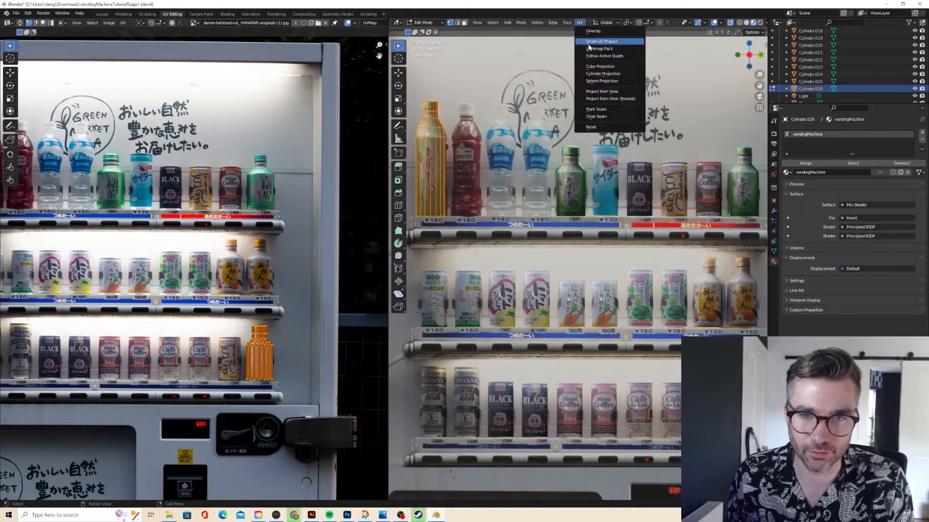
click(600, 92)
scroll(311, 197, down, 2)
scroll(161, 200, down, 2)
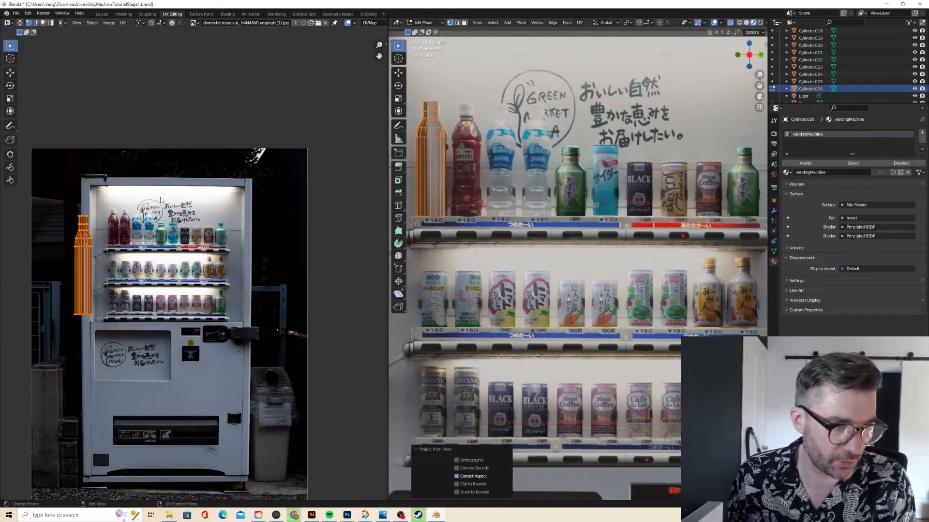
Move the bottle's projected UVs onto the leftmost red bottle in the photo and scale them down to its width.
key(g)
click(73, 151)
key(s)
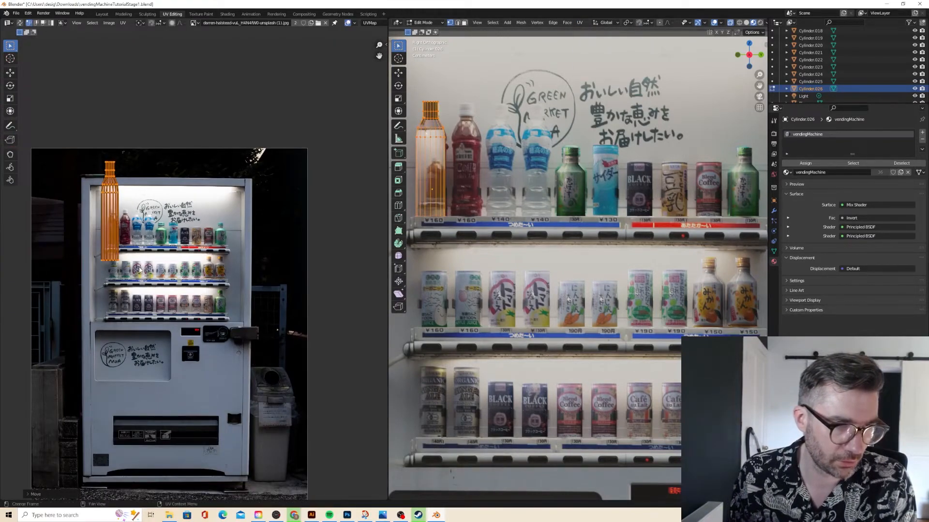
key(Return)
scroll(137, 249, up, 3)
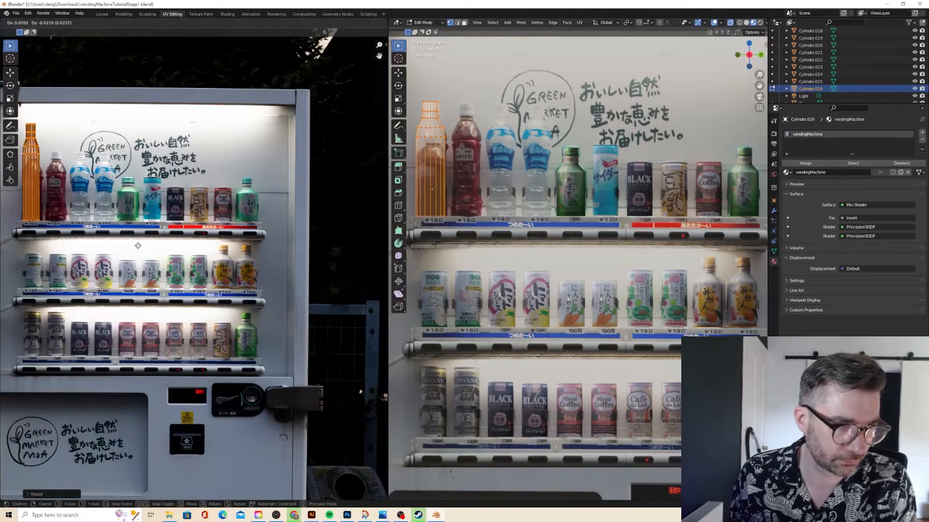
scroll(162, 206, up, 2)
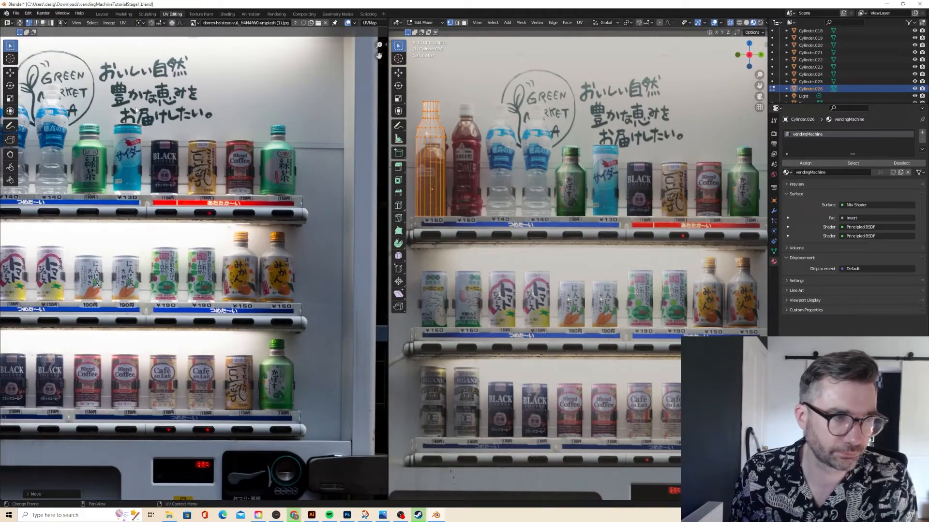
scroll(77, 100, down, 4)
scroll(75, 157, up, 2)
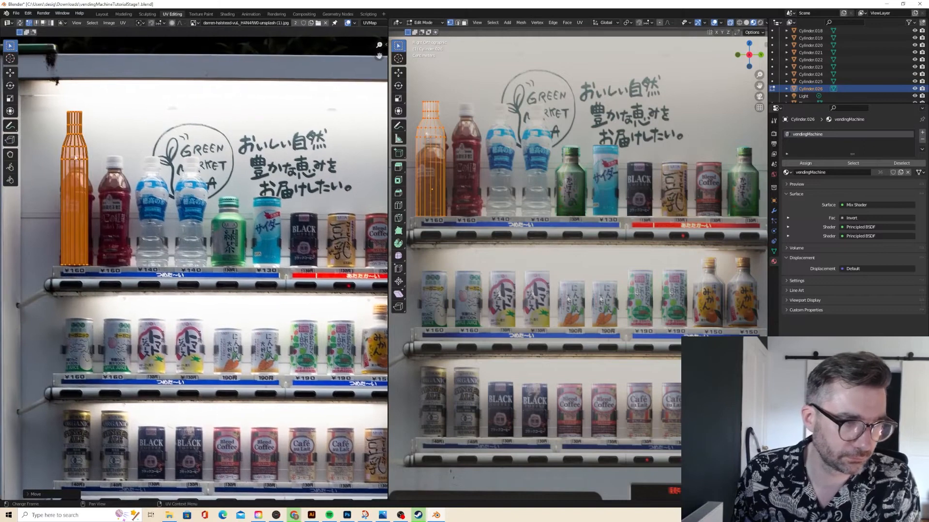
Squash the bottle's UVs along Y and adjust their scale and position to fit the leftmost red bottle.
key(s)
key(y)
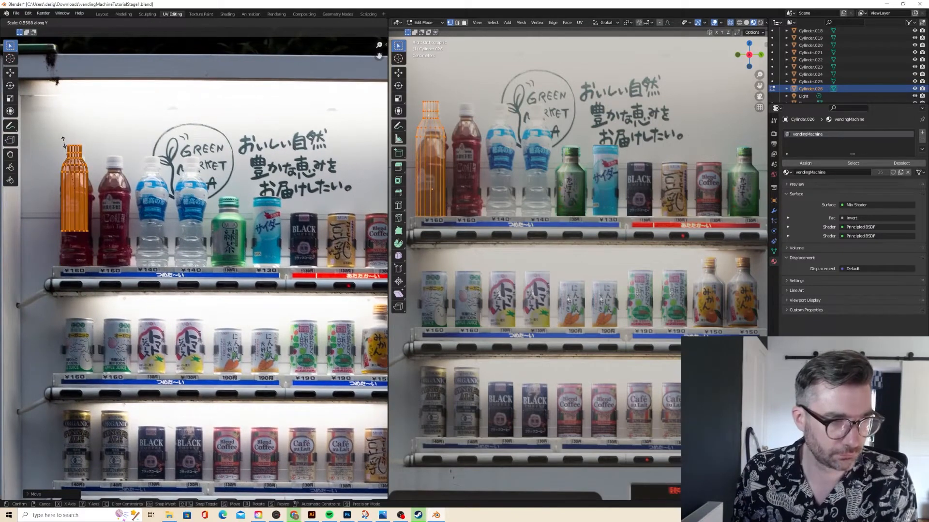
click(66, 143)
key(g)
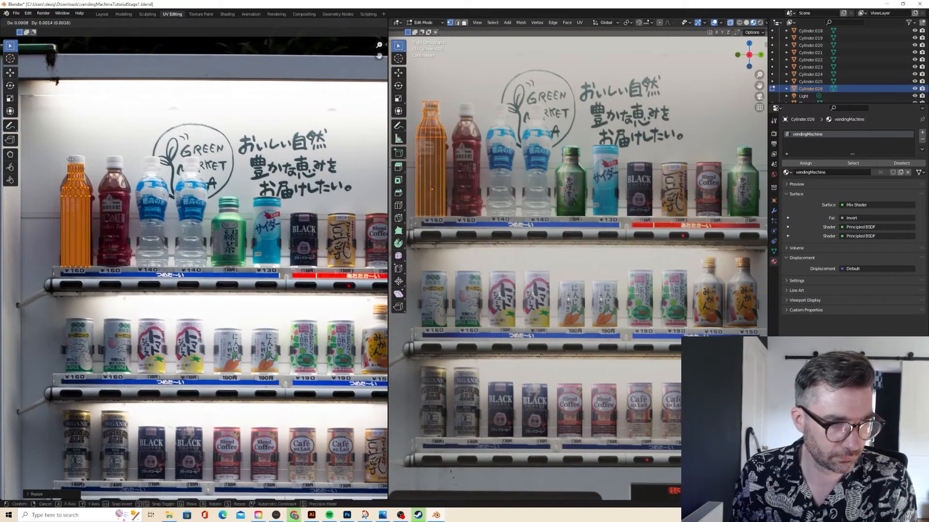
click(71, 160)
key(s)
click(69, 153)
key(g)
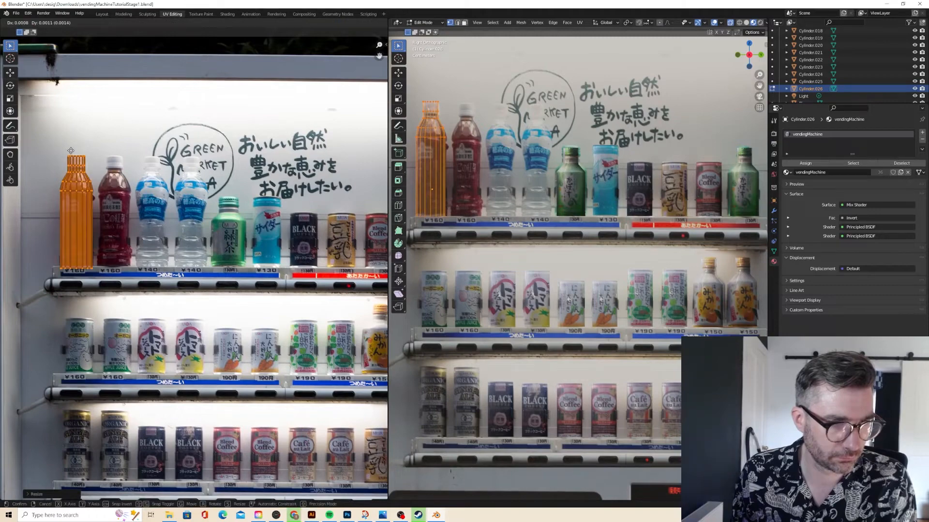
click(68, 150)
key(Tab)
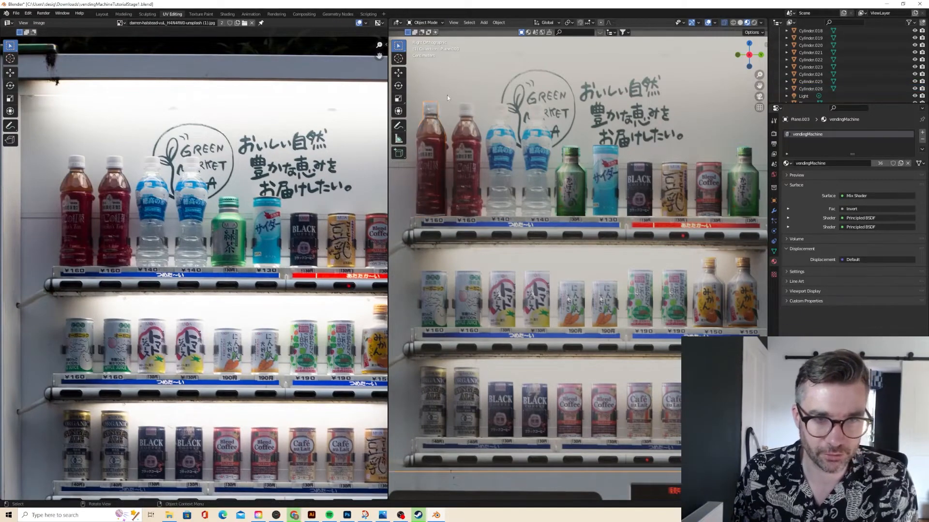
Duplicate the textured red bottle about 0.154 m along Y, over the second red bottle on the top shelf.
key(shift+d)
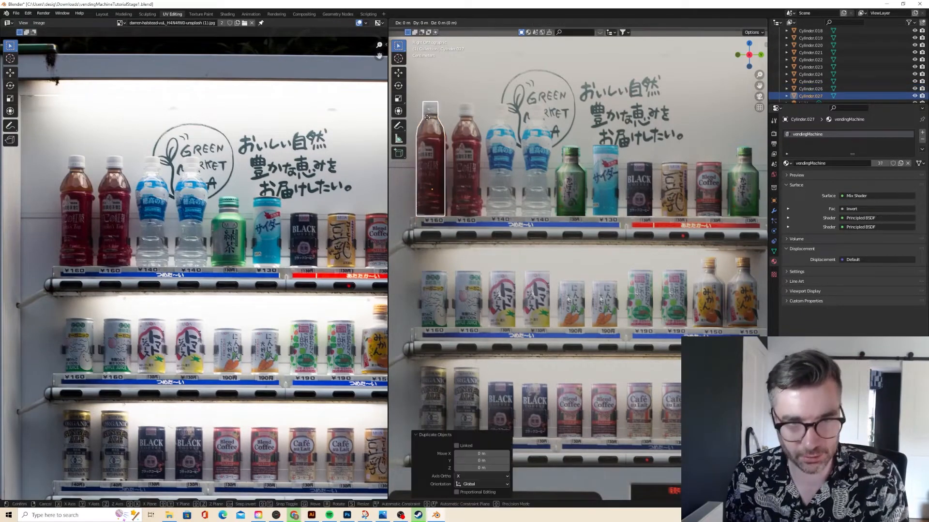
key(y)
click(465, 124)
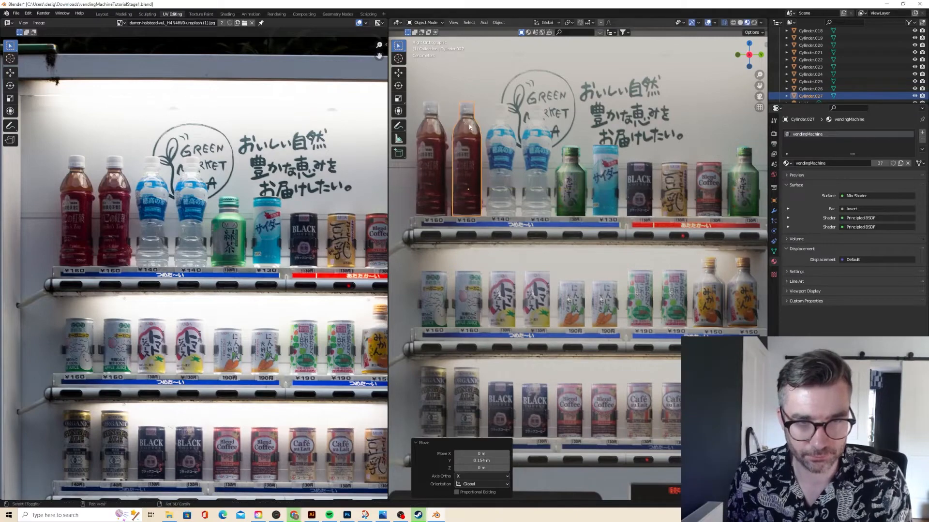
Duplicate the second red bottle about 0.15 m along Y, over the first clear blue-labelled bottle.
key(shift+d)
key(y)
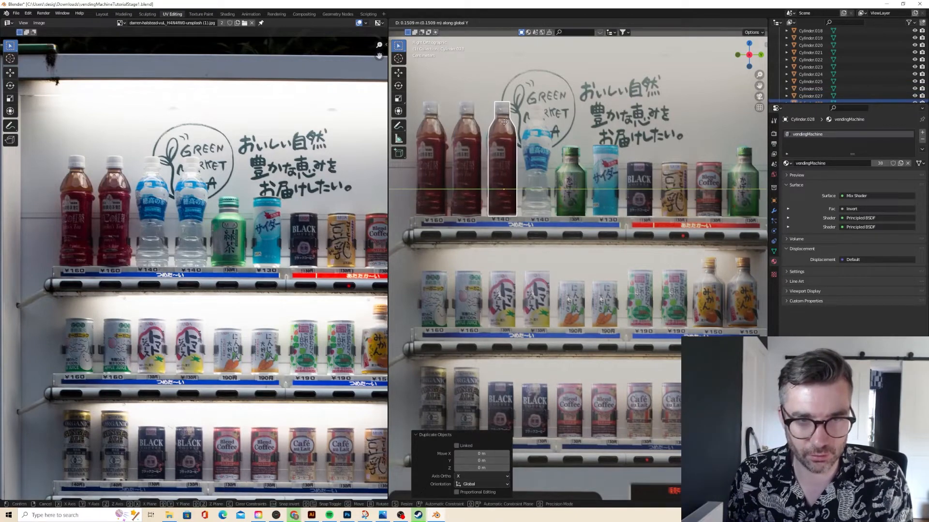
click(499, 124)
Add an edge loop around the middle of the new copy and scale it to about 0.81 to form a waist.
key(Tab)
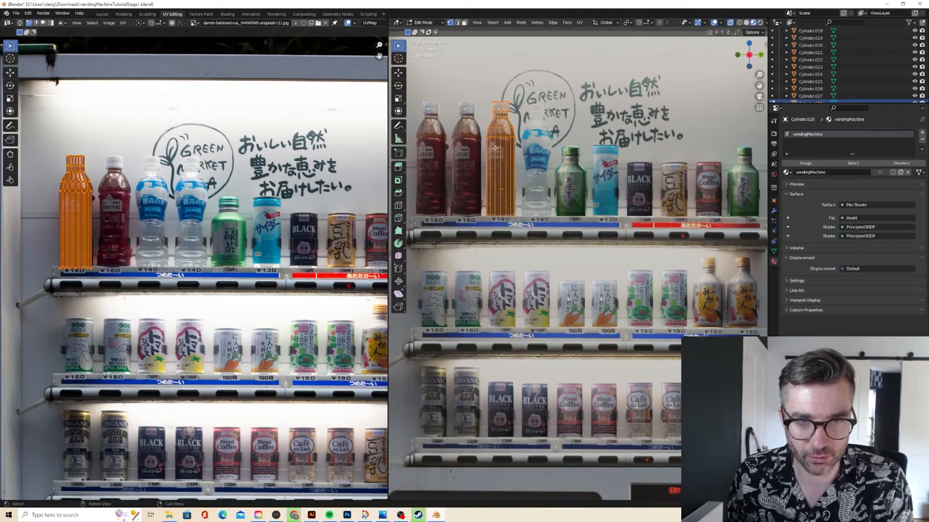
key(ctrl+r)
click(489, 150)
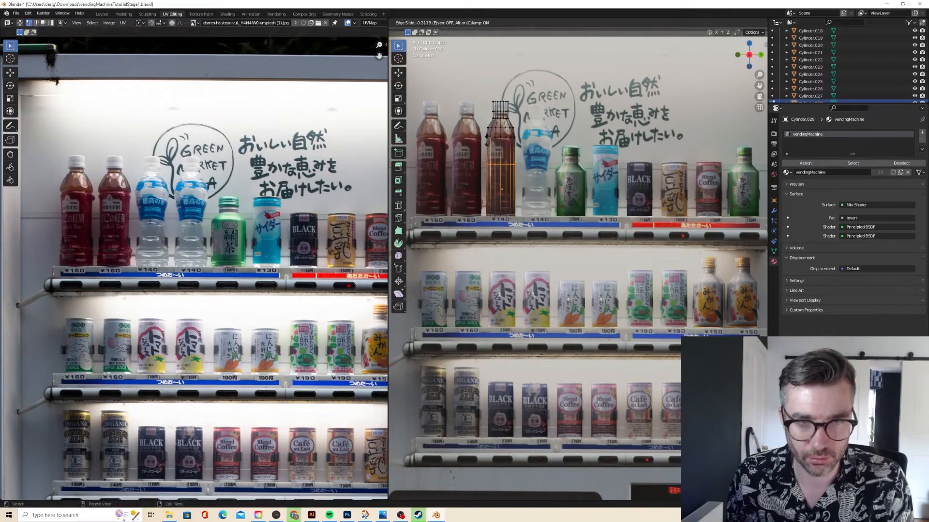
click(486, 137)
key(s)
click(487, 147)
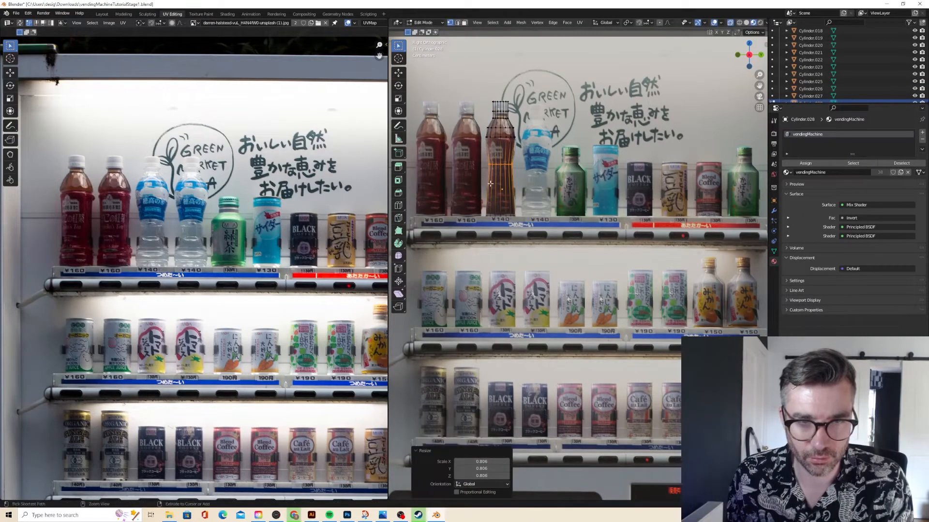
Add a second edge loop below the bottle's waist and scale it outward to widen the lower body.
key(ctrl+r)
click(490, 185)
click(489, 182)
key(s)
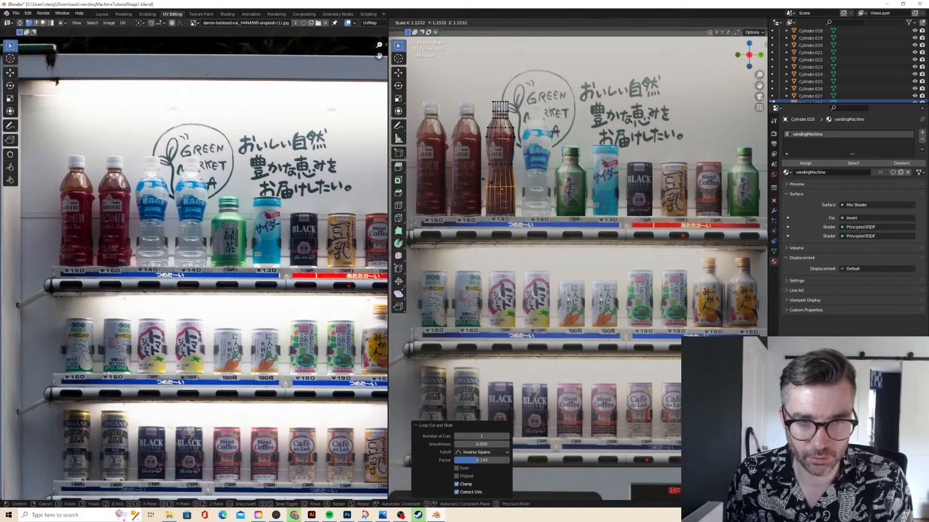
click(499, 154)
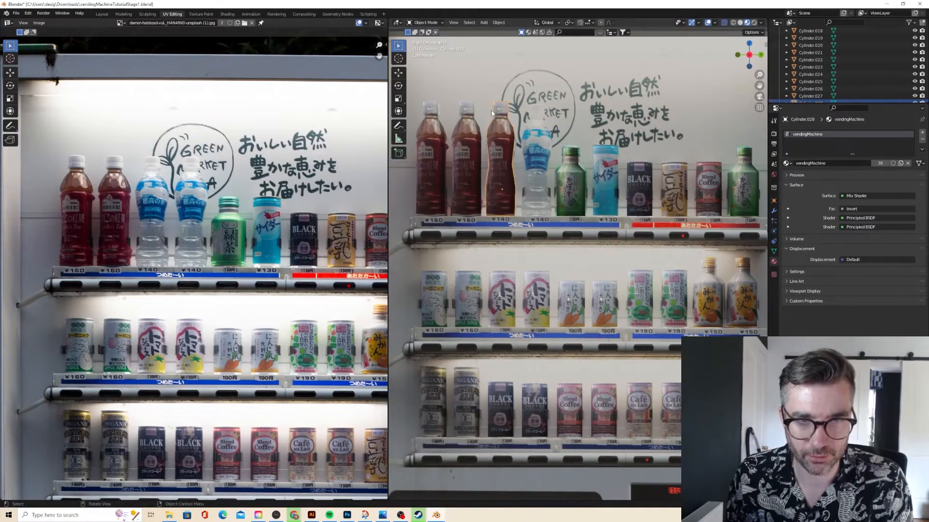
Select the whole waisted bottle mesh and project its UVs from the current side view.
key(l)
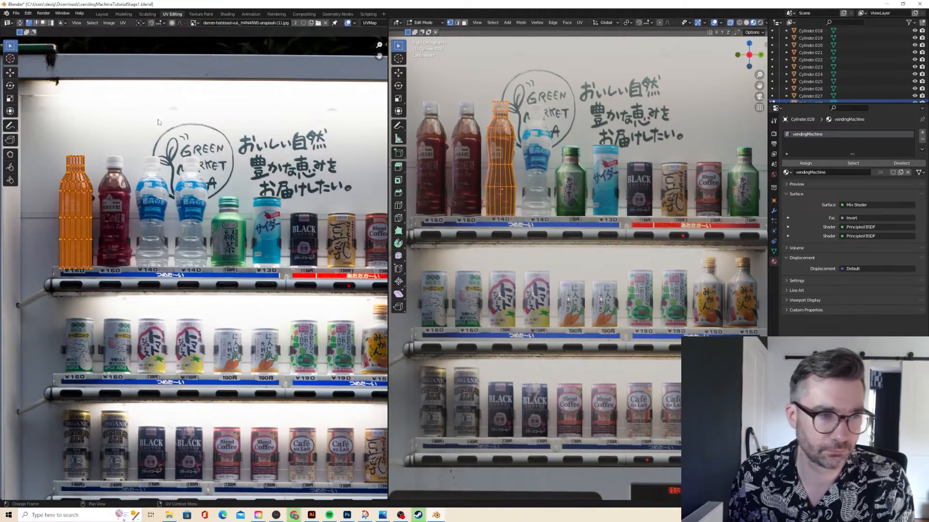
click(579, 23)
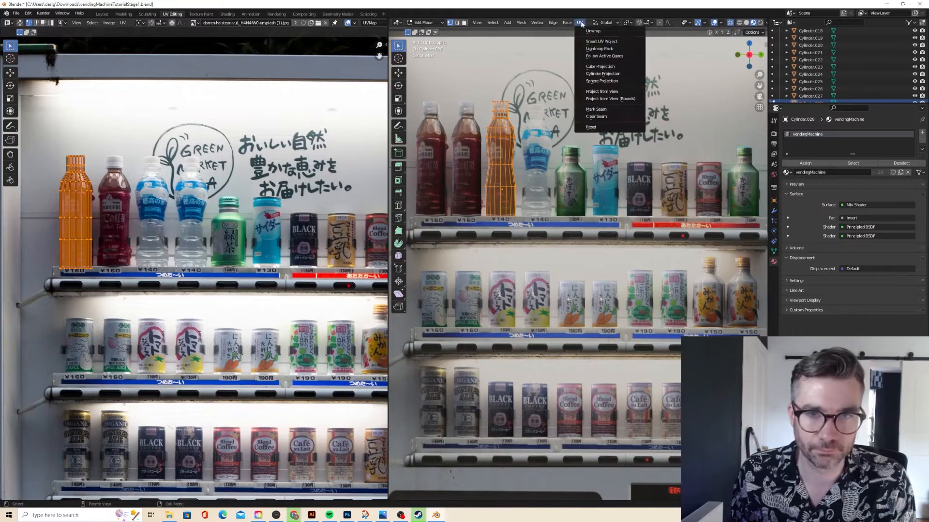
click(602, 92)
Shrink the waisted bottle's UVs onto the first blue-labelled bottle in the photo and widen them along X.
key(a)
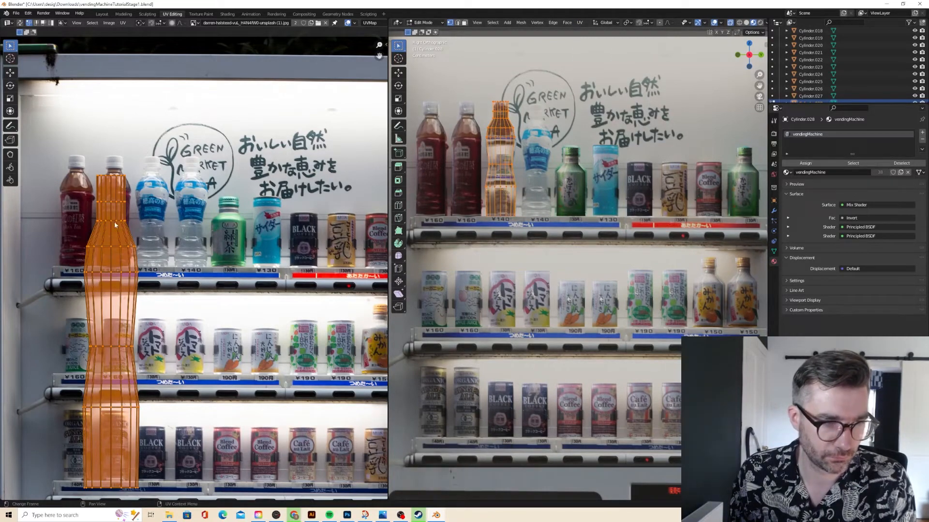
key(s)
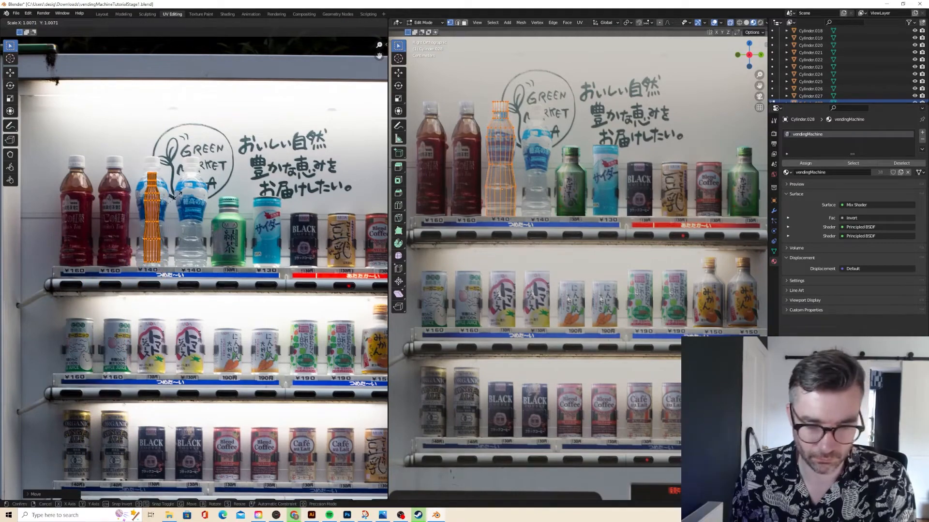
key(x)
click(185, 164)
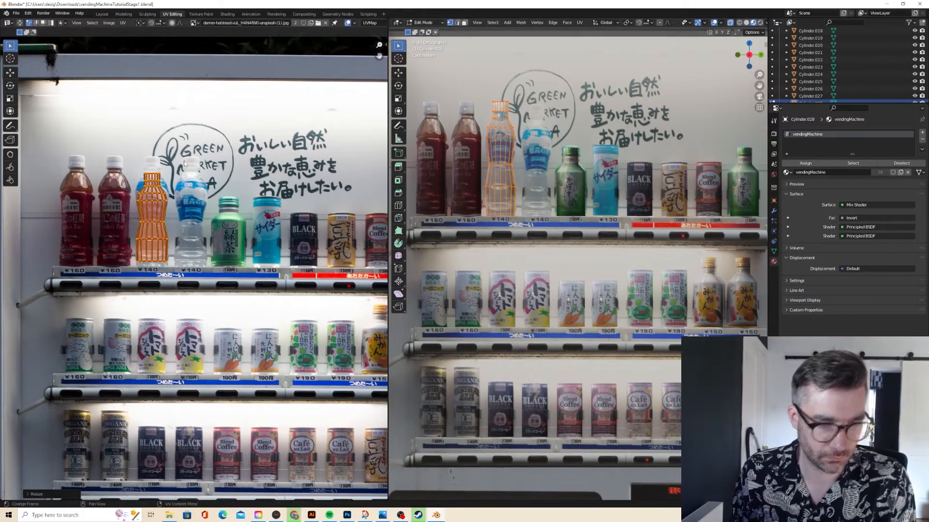
Fine-tune the position and scale of the waisted bottle's UVs to match the blue-labelled bottle's outline.
key(g)
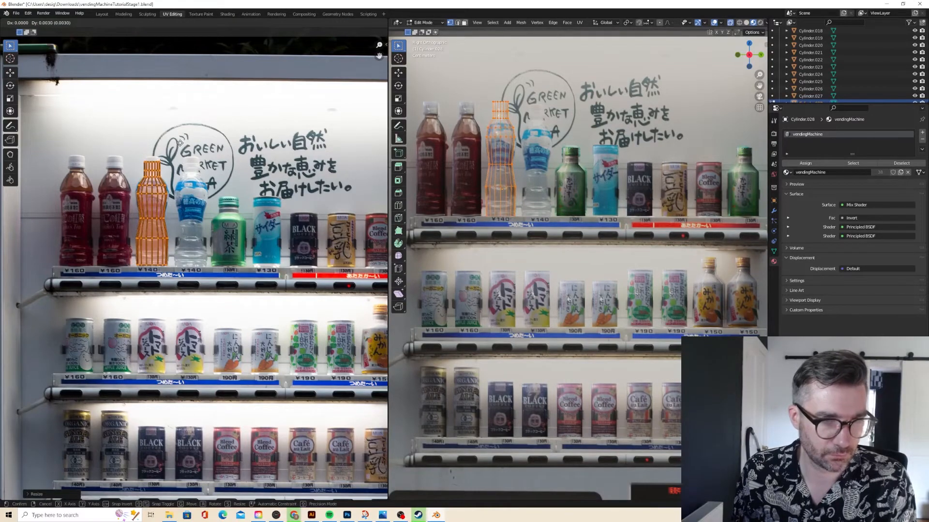
click(181, 146)
key(s)
click(181, 140)
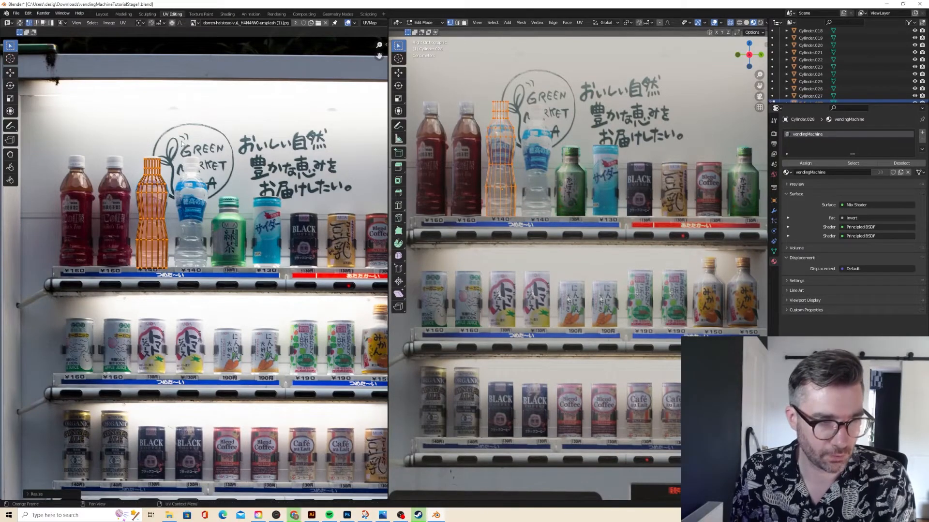
key(g)
click(181, 140)
key(Tab)
Duplicate the blue-labelled bottle about 0.14 m along Y, over the second one on the top shelf.
scroll(502, 134, down, 1)
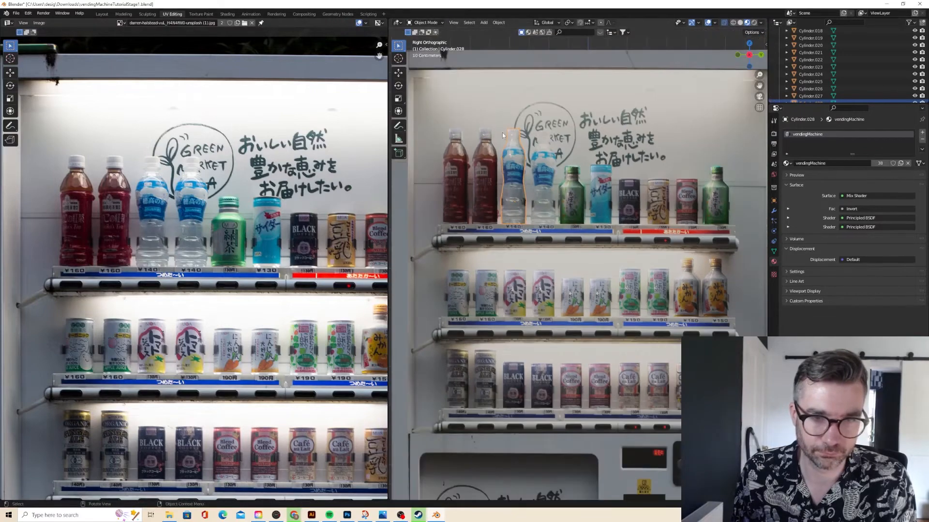
key(shift+d)
right_click(512, 163)
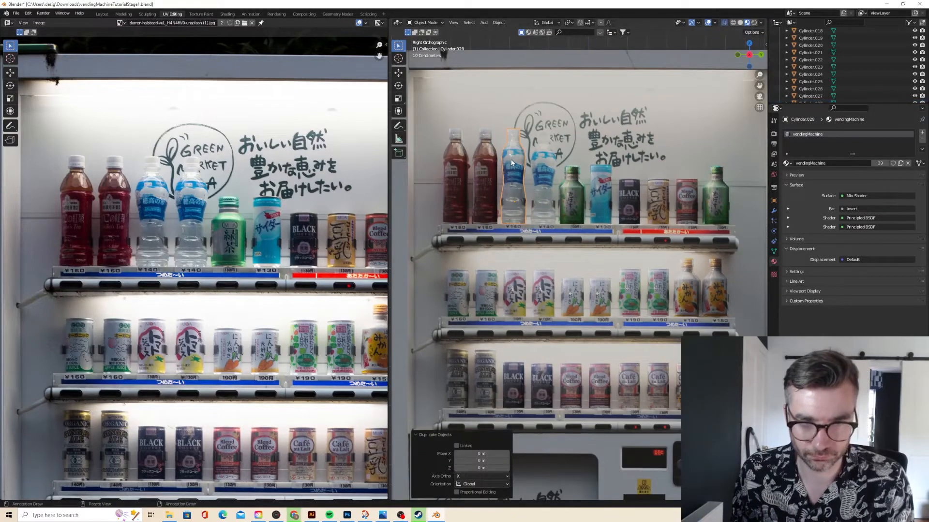
key(g)
key(y)
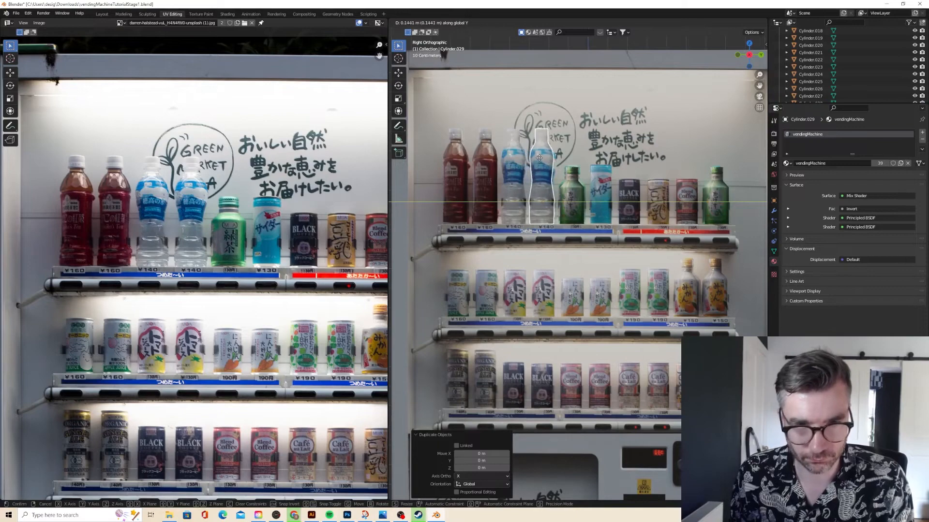
click(541, 161)
Delete the flat photo plane Plane.003 that served as reference for the shelf products.
click(541, 161)
middle_drag(541, 161, 608, 184)
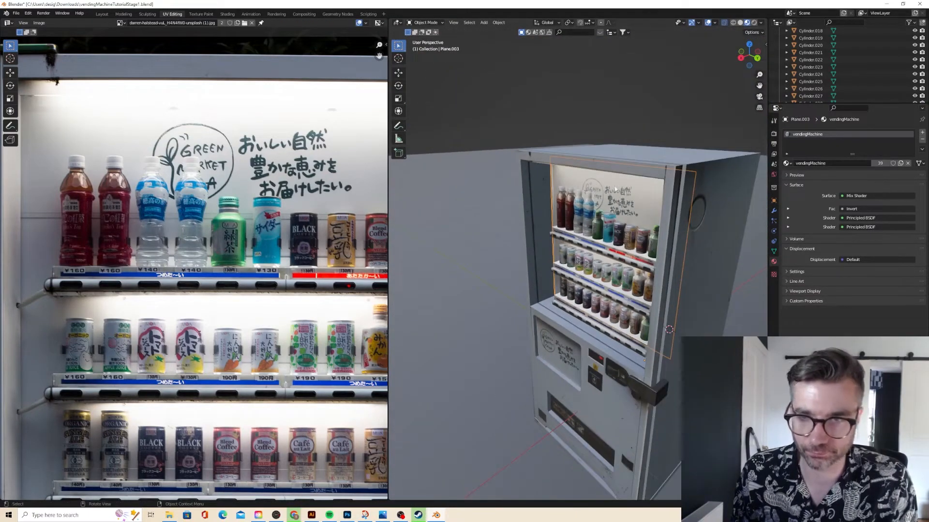
drag(783, 103, 784, 240)
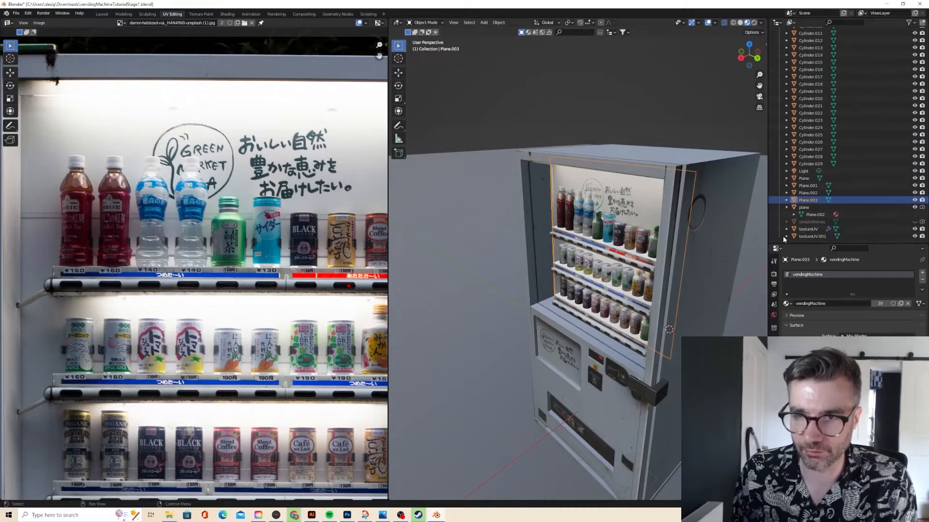
right_click(632, 207)
click(601, 321)
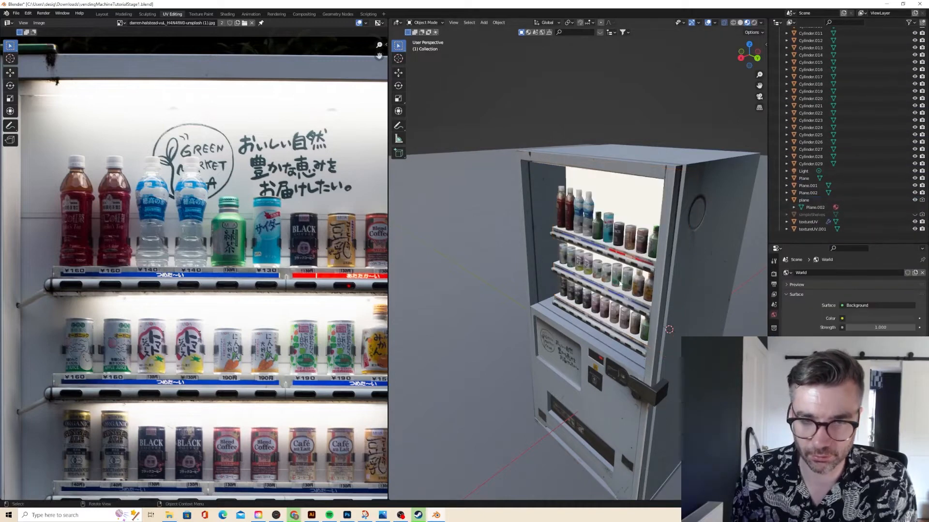
Select the bottles and cans along the vending machine's top shelf.
middle_drag(601, 321, 658, 240)
click(657, 239)
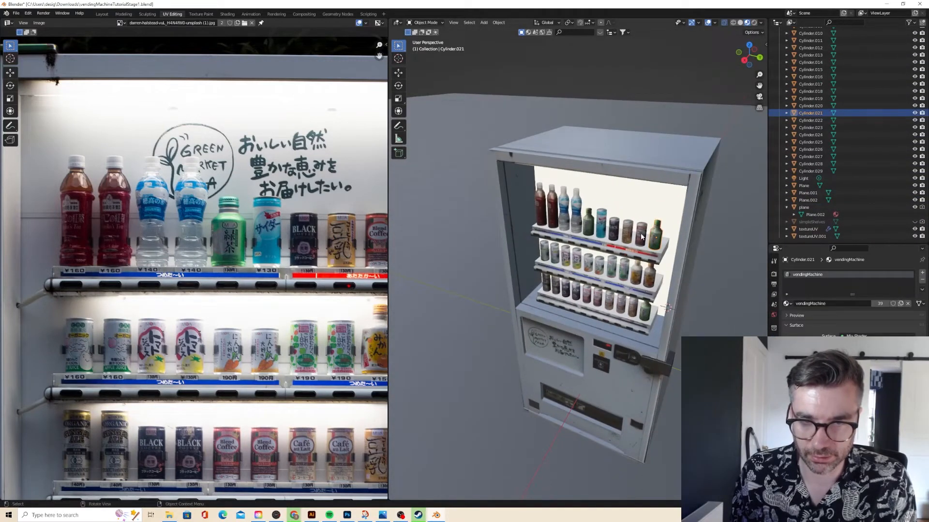
shift+click(615, 230)
shift+click(584, 220)
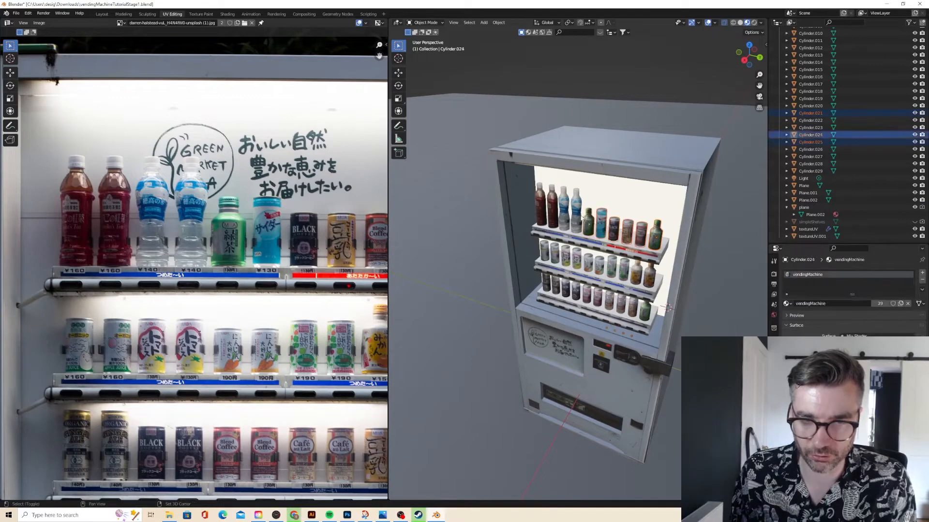
shift+click(576, 220)
shift+click(563, 223)
shift+click(554, 220)
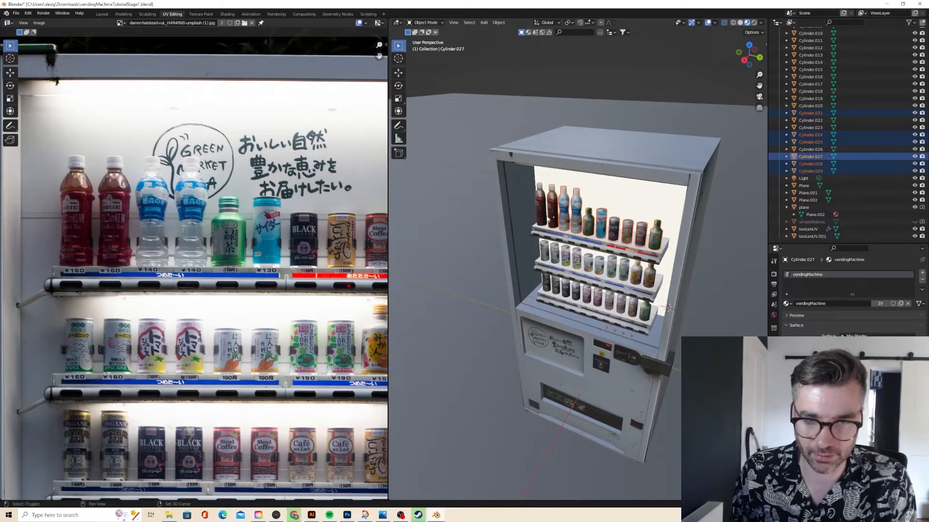
shift+click(540, 216)
Add the cans and bottles on the middle shelf to the selection.
shift+click(545, 252)
shift+click(555, 254)
shift+click(567, 256)
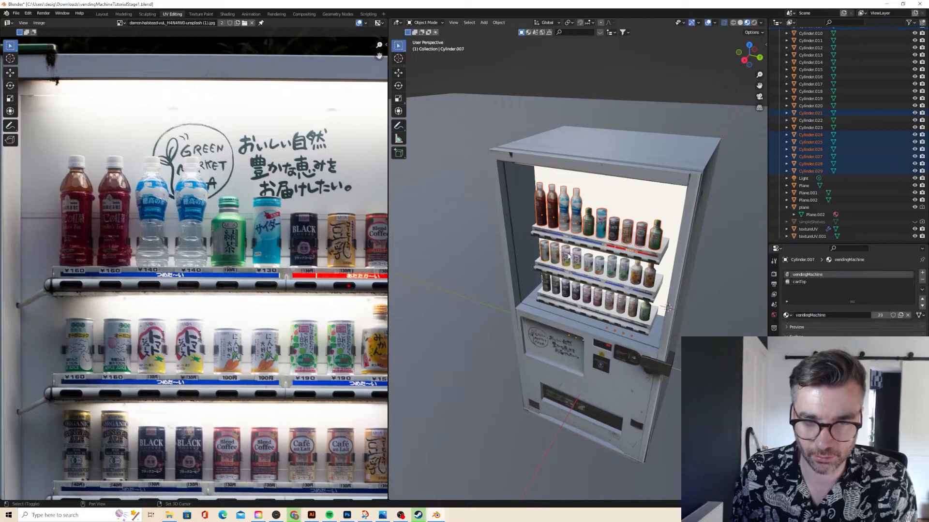
shift+click(587, 264)
shift+click(599, 266)
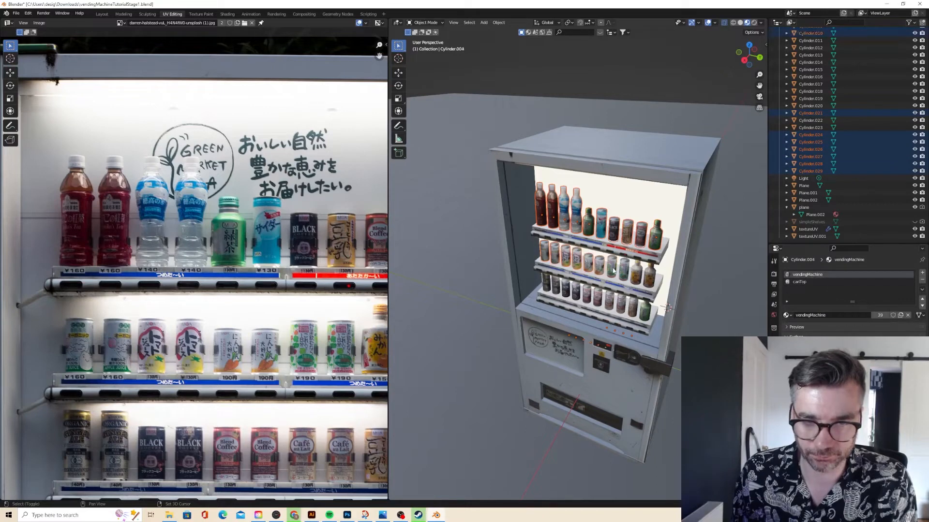
shift+click(635, 276)
shift+click(649, 278)
Add every can and bottle on the lowest shelf to the selection.
shift+click(645, 311)
shift+click(632, 308)
shift+click(620, 305)
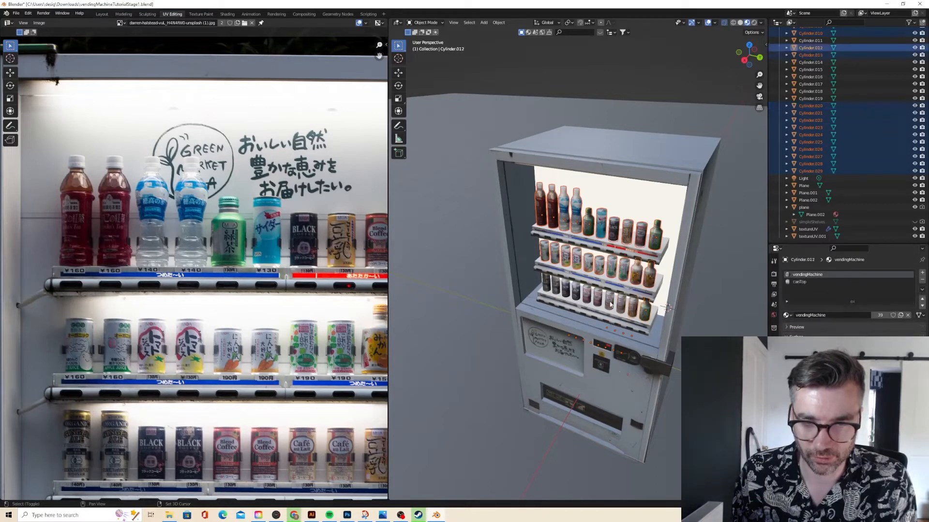
shift+click(608, 303)
shift+click(597, 300)
shift+click(586, 297)
shift+click(574, 293)
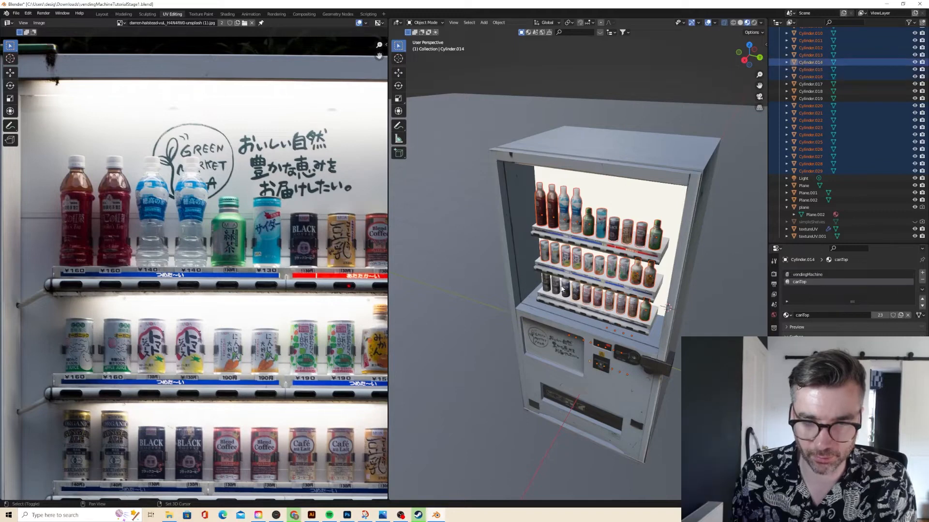
shift+click(561, 289)
shift+click(550, 286)
shift+click(546, 285)
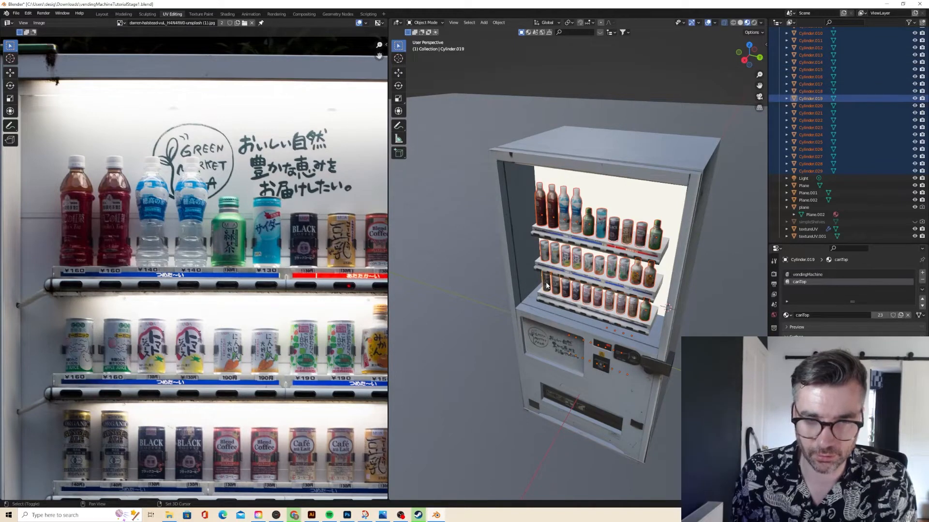
Set the origins of all selected bottles and cans to their geometry and join them into one object.
click(498, 23)
mouse_move(512, 43)
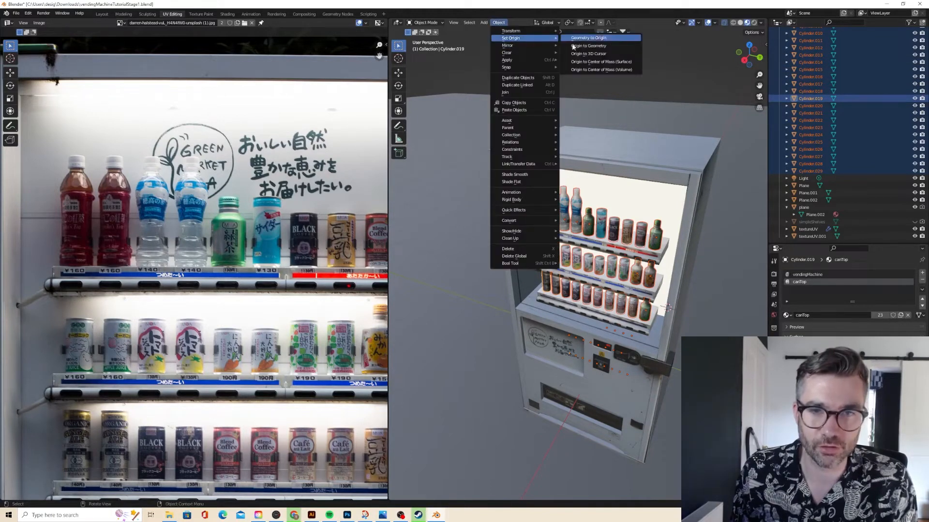
click(581, 49)
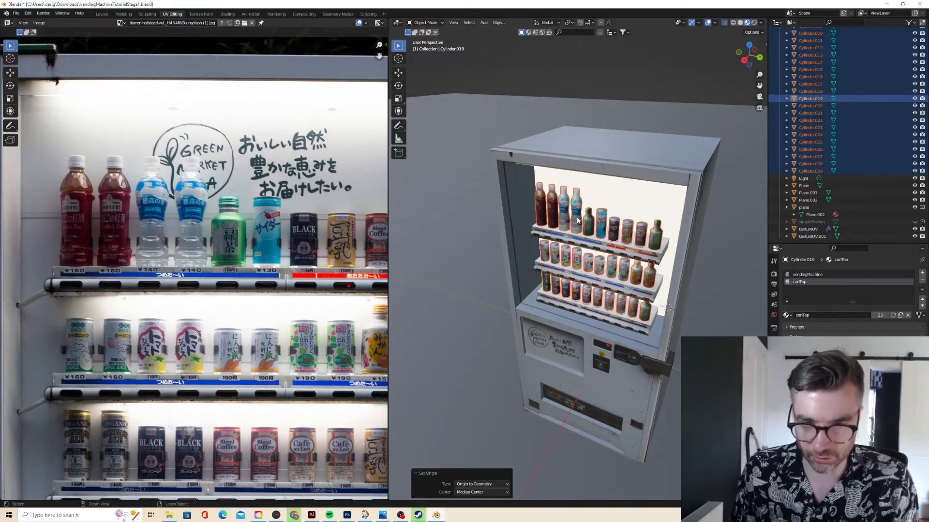
key(ctrl+j)
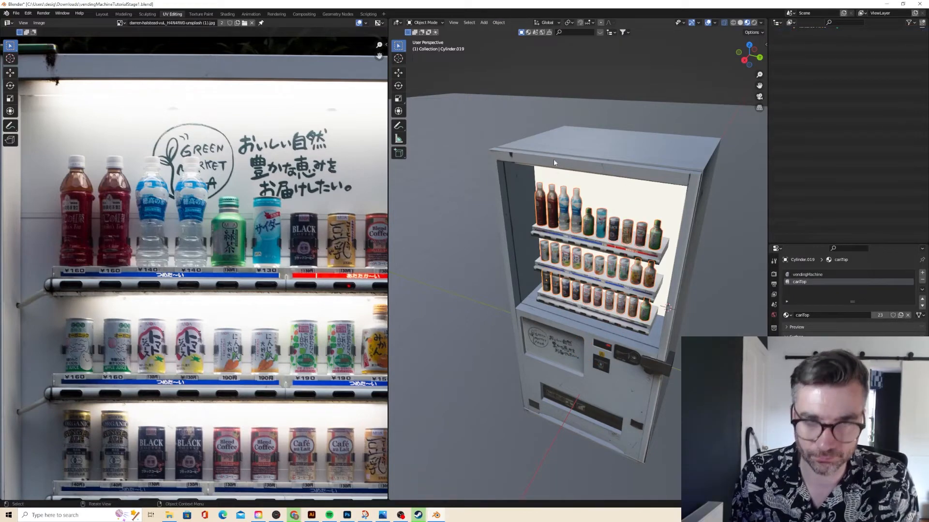
Set the joined products object's origin to its geometry.
click(498, 23)
mouse_move(513, 38)
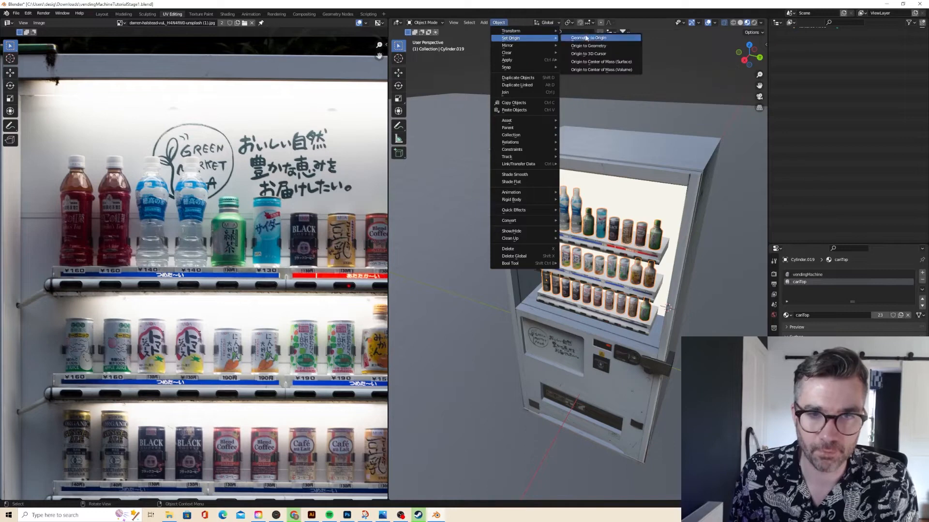
click(588, 46)
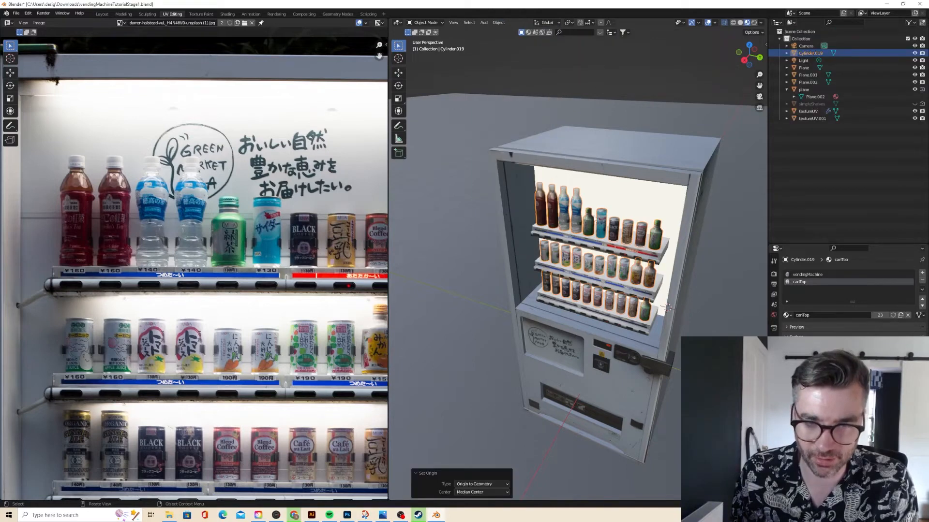
Duplicate the joined bottles and cans about 0.15 m along negative X to make a second row behind the first.
click(599, 224)
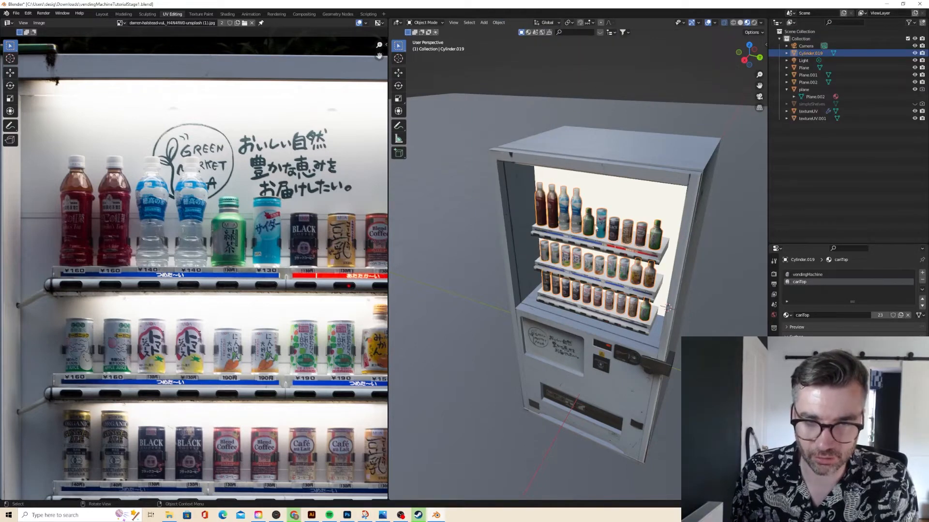
middle_drag(476, 225, 585, 224)
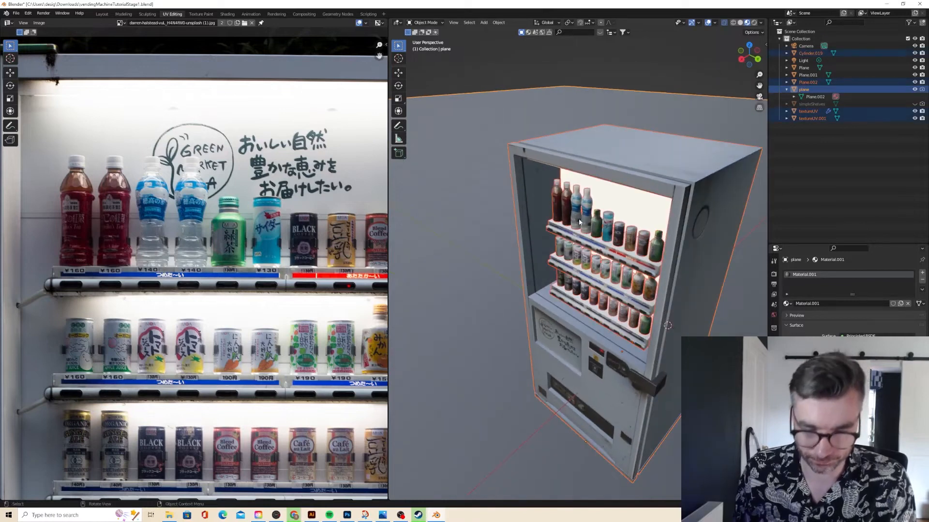
key(shift+d)
key(y)
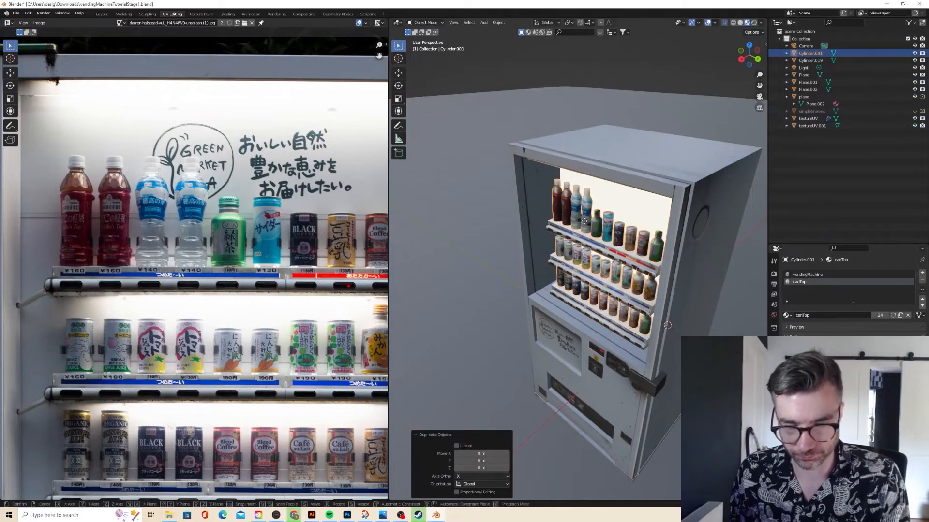
key(x)
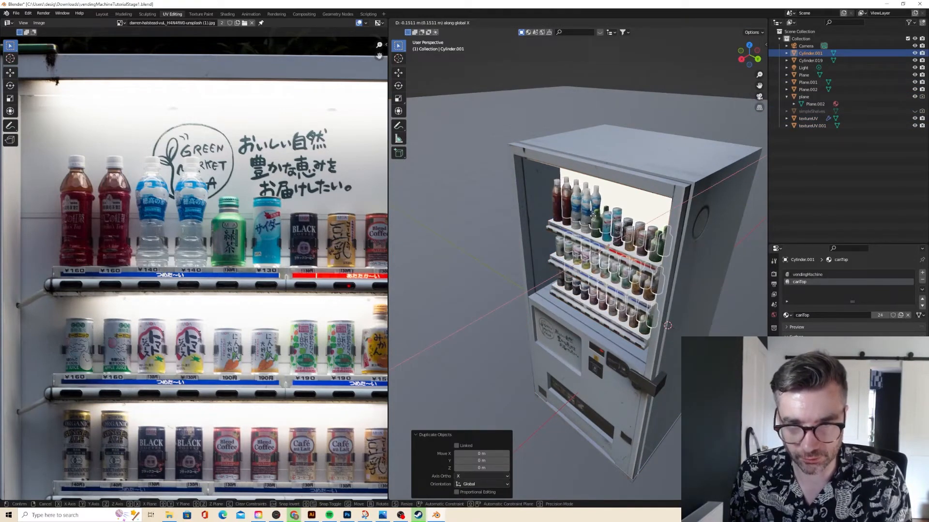
click(593, 218)
Switch the viewport to rendered shading and check the stocked vending machine from several angles.
click(473, 190)
middle_drag(472, 190, 514, 194)
scroll(485, 182, down, 2)
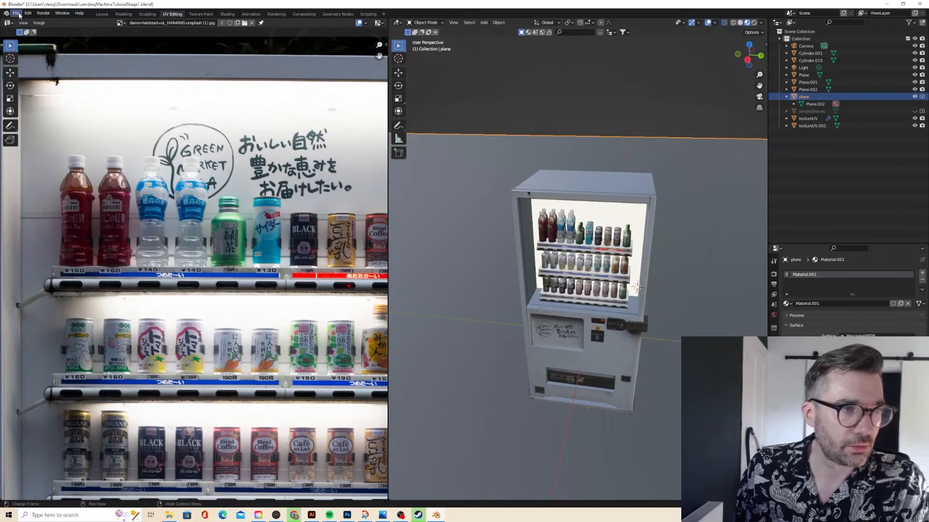
middle_drag(456, 122, 428, 114)
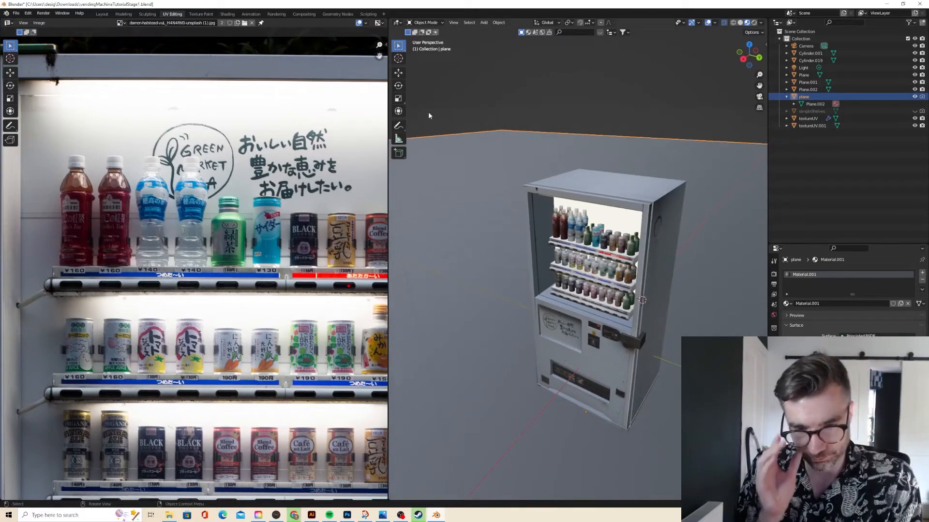
middle_drag(532, 134, 553, 135)
click(754, 23)
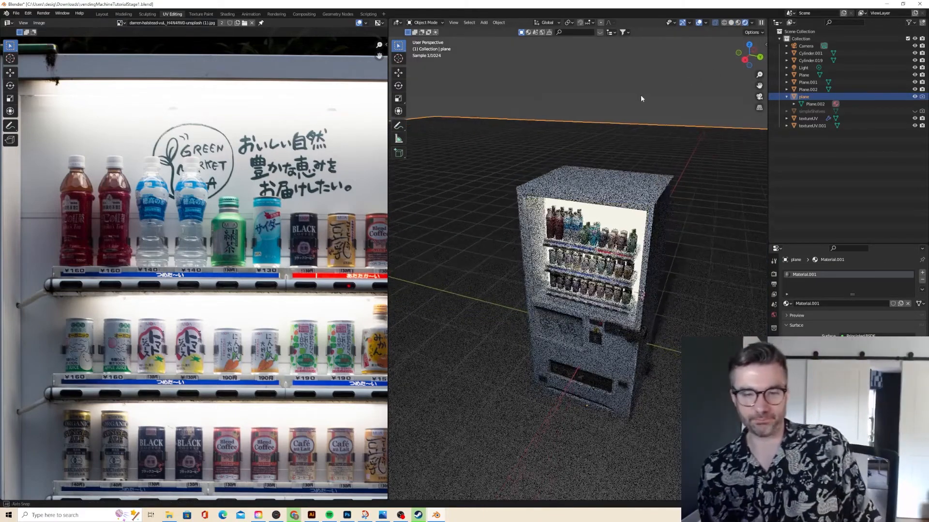
middle_drag(640, 95, 685, 90)
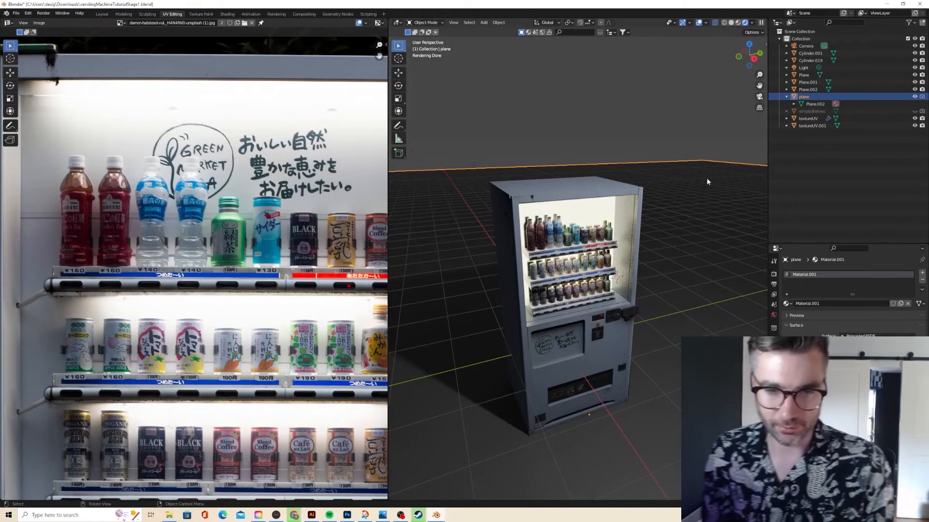
middle_drag(706, 178, 651, 188)
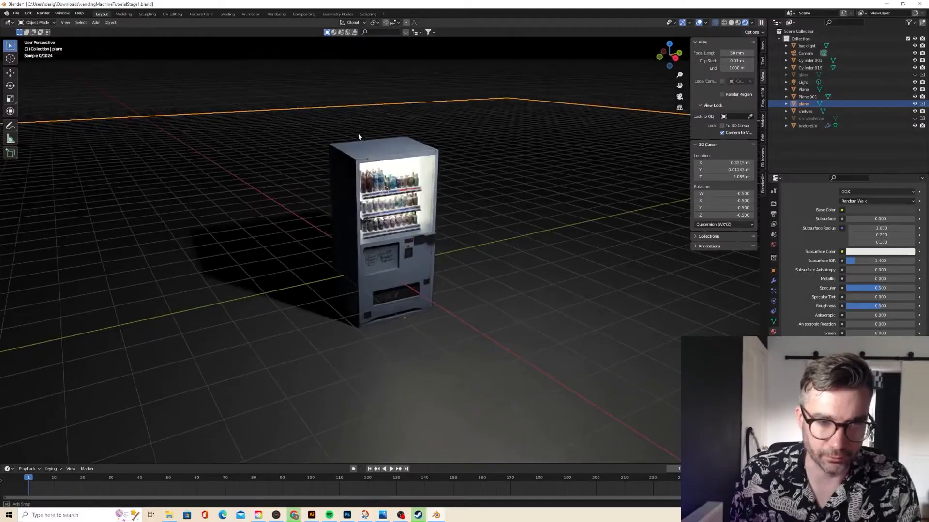
Delete the hidden glass object from the scene collection.
scroll(368, 135, up, 6)
middle_drag(365, 143, 332, 140)
click(829, 75)
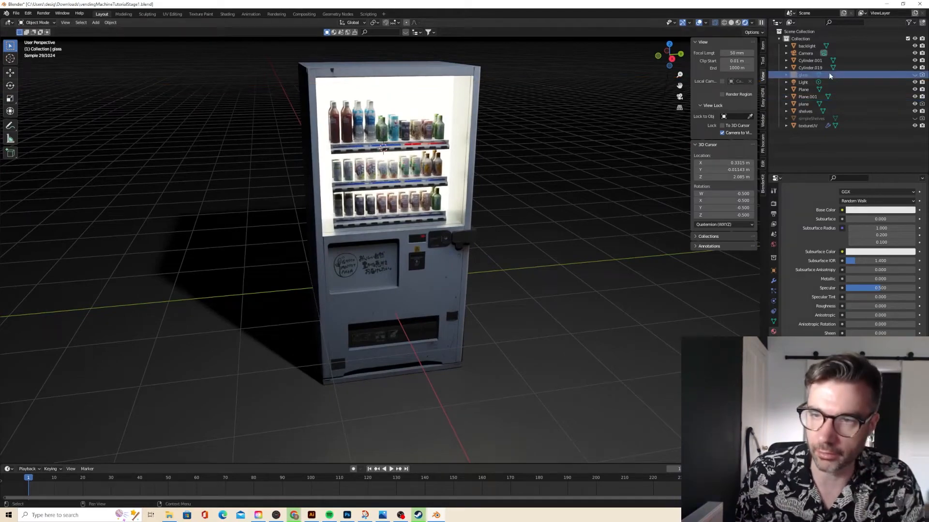
right_click(829, 74)
click(817, 75)
Delete the point light named Light from the scene collection.
middle_drag(616, 124, 583, 127)
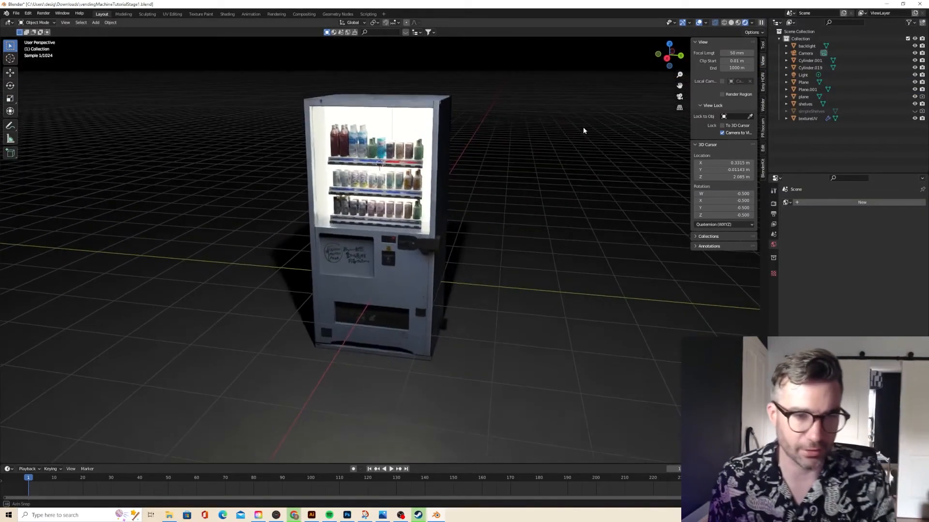
click(843, 76)
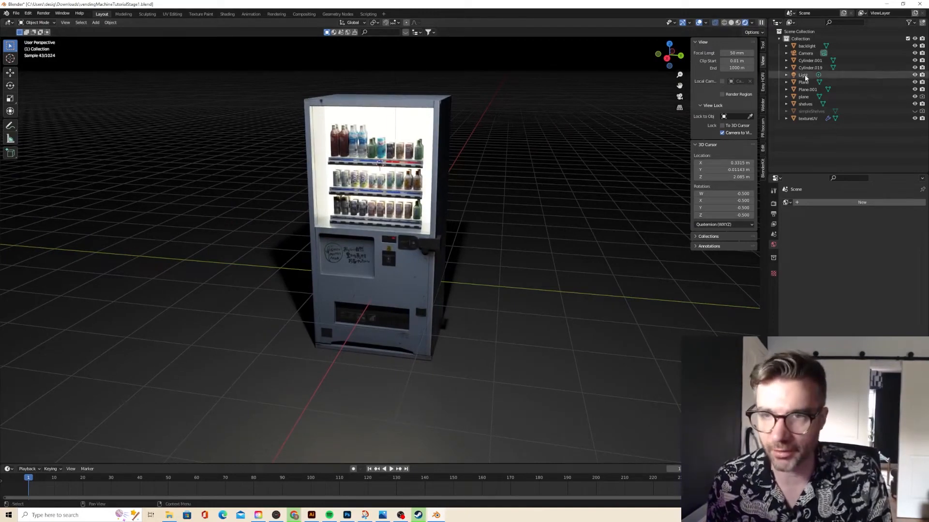
right_click(843, 76)
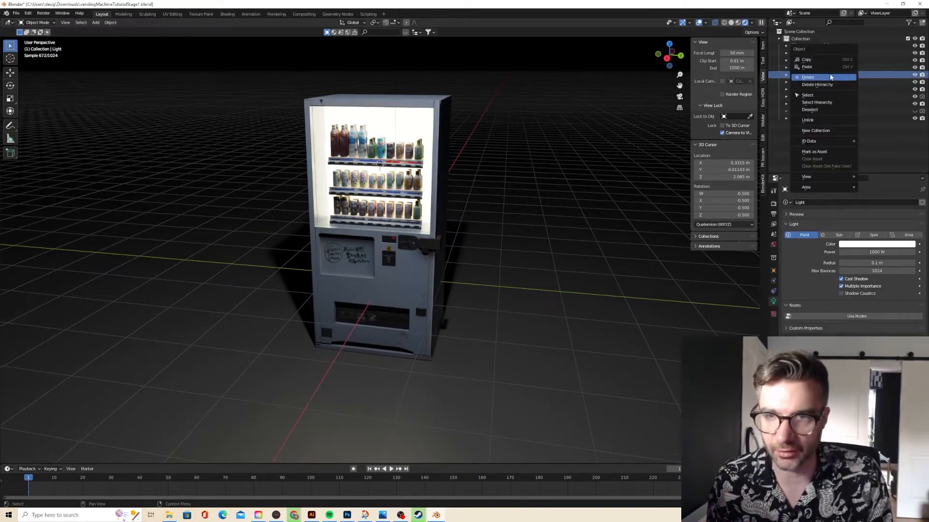
click(846, 81)
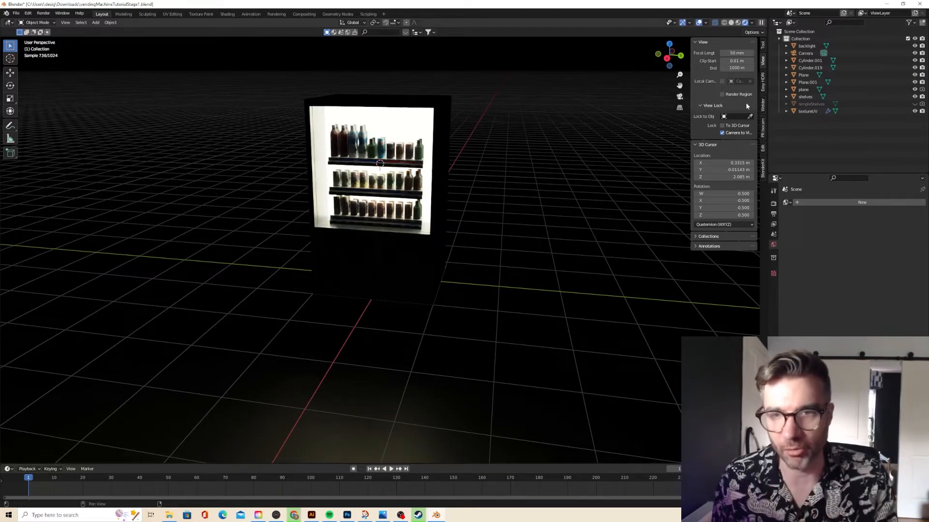
Try to light the scene with the peppermint HDRI in Easy HDRI by fixing the world nodes.
click(763, 90)
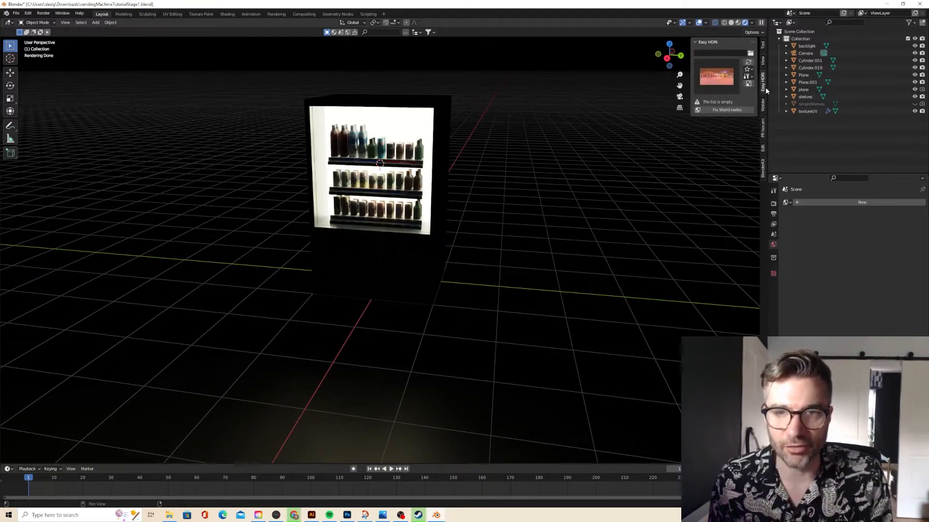
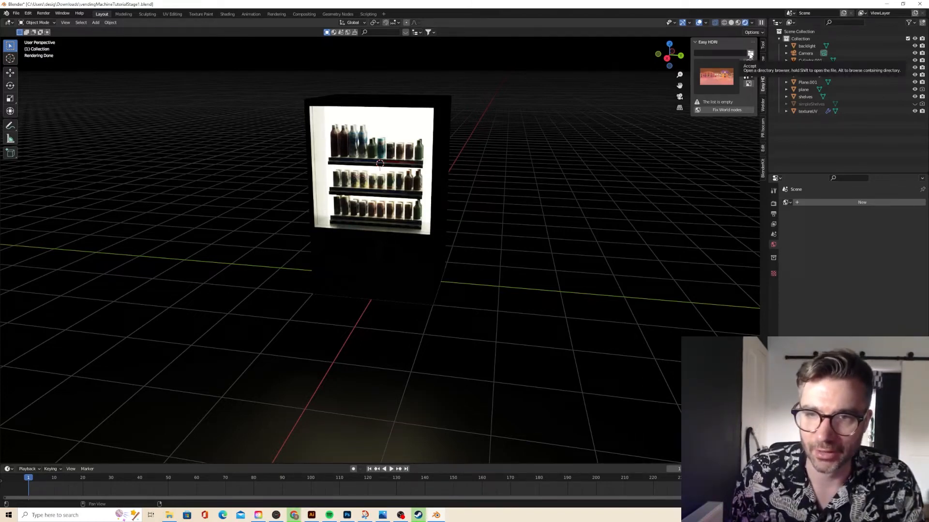
click(725, 75)
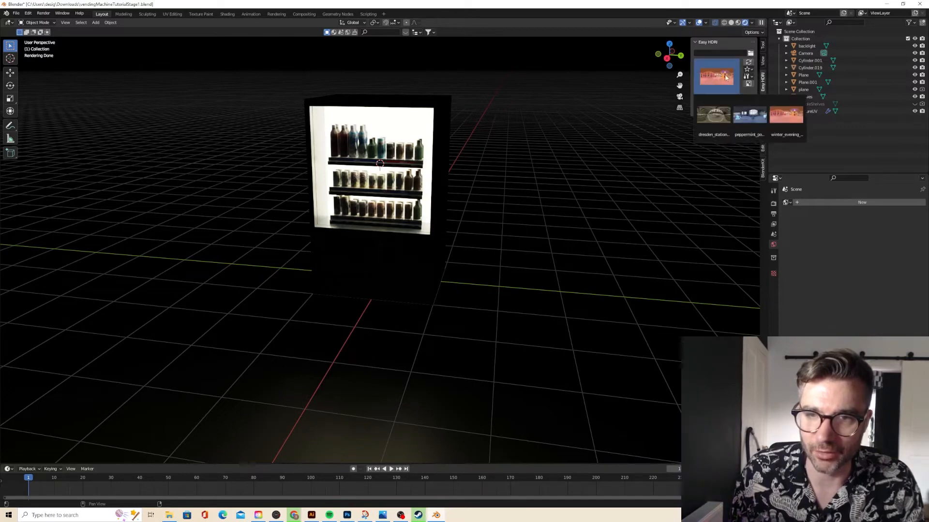
click(751, 112)
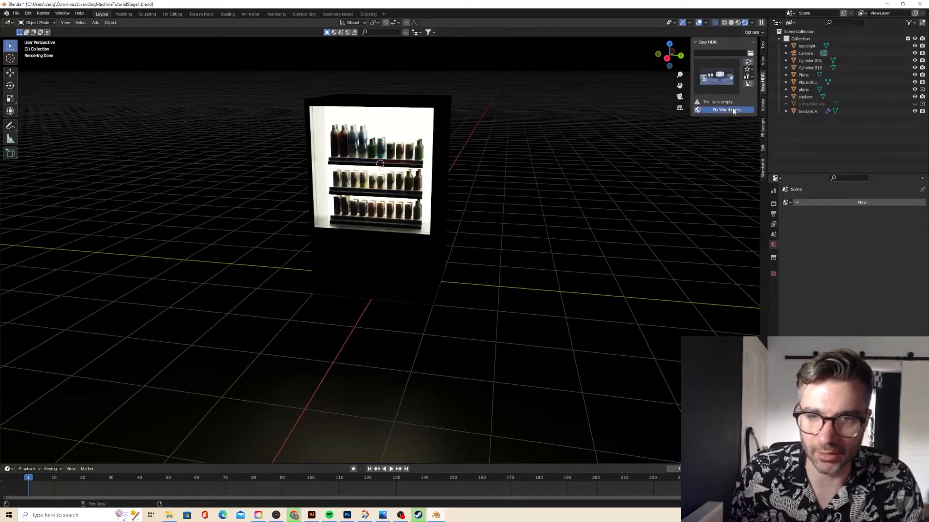
click(733, 110)
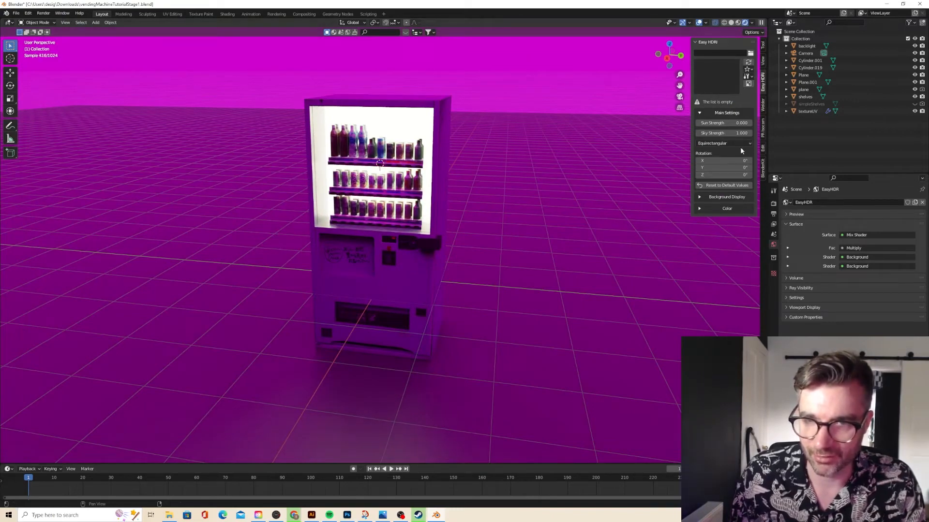
Dismiss the HDRI folder browser and unlink the EasyHDR world from the scene.
click(751, 54)
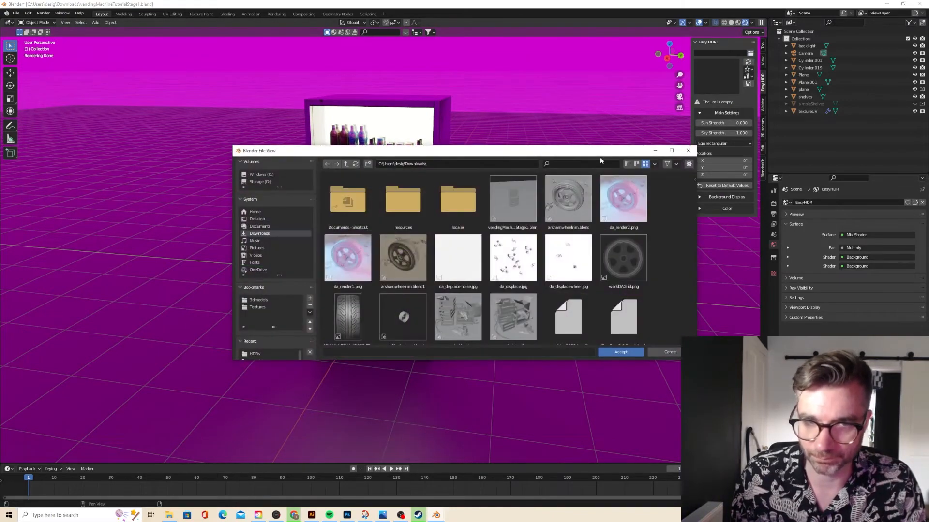
click(688, 151)
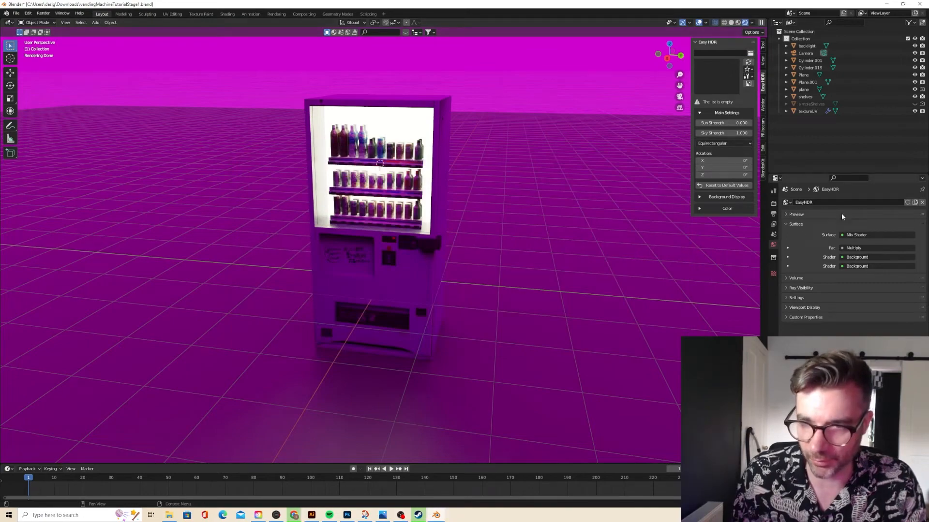
click(922, 203)
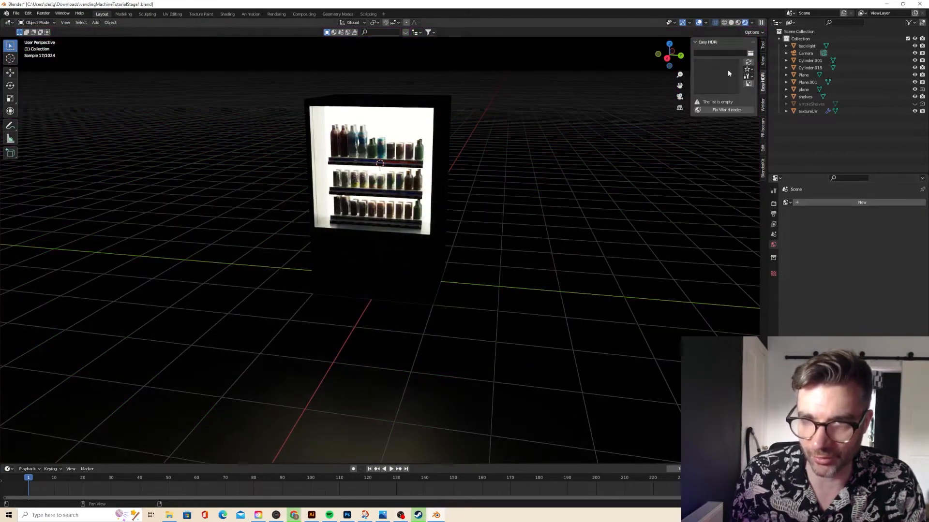
Load the HDRs texture folder into Easy HDRI and light the scene with the dresden_station_night HDRI.
click(750, 53)
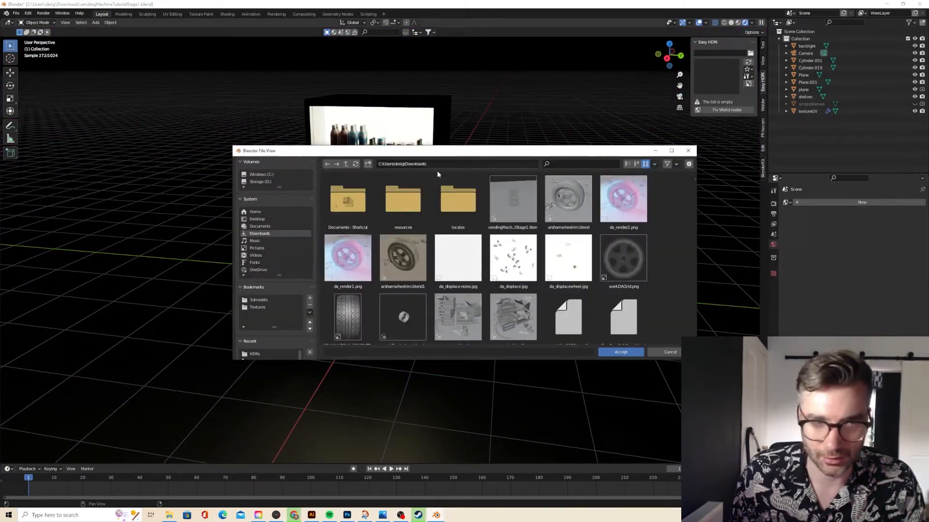
click(252, 307)
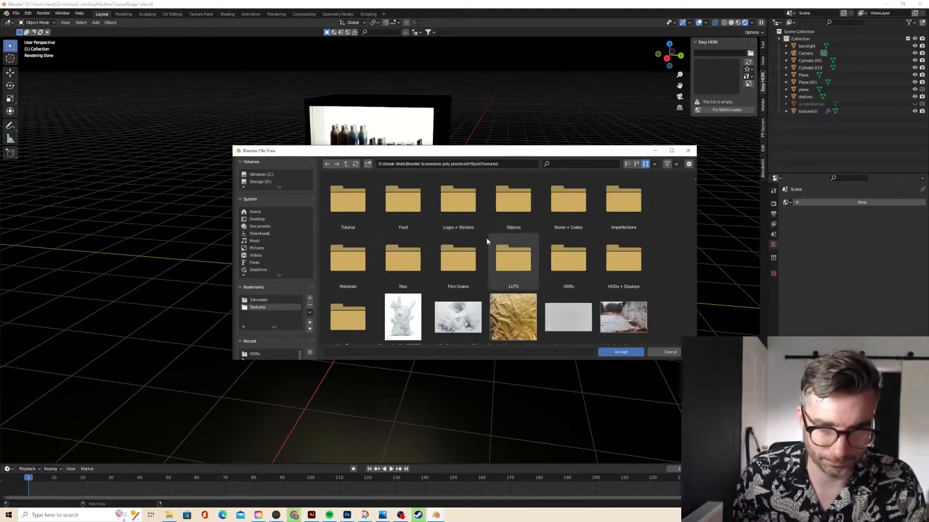
click(561, 257)
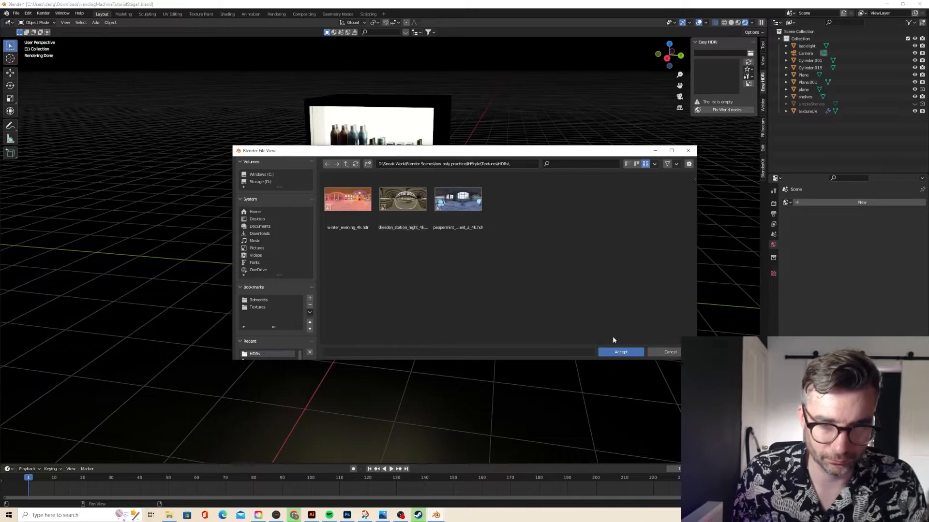
click(608, 351)
click(708, 127)
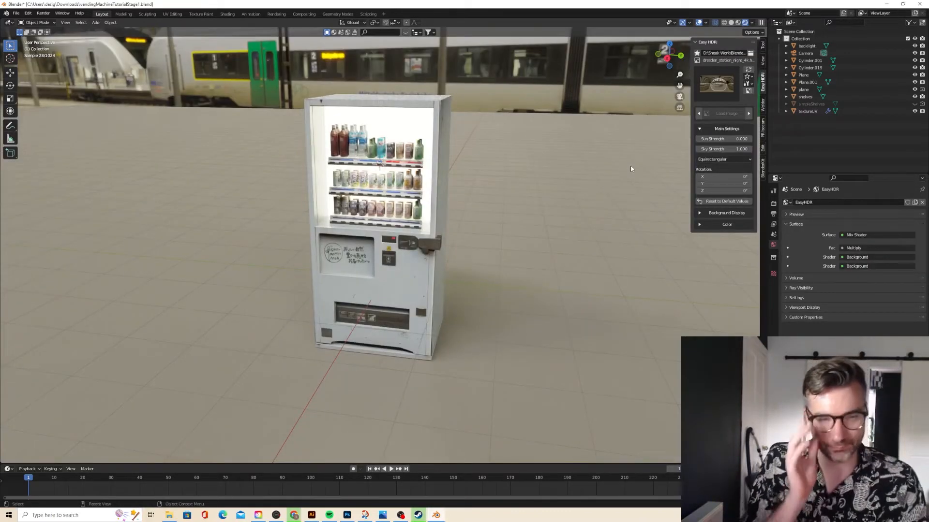
Lower the HDRI's sky strength to 0.520.
middle_drag(607, 184, 651, 188)
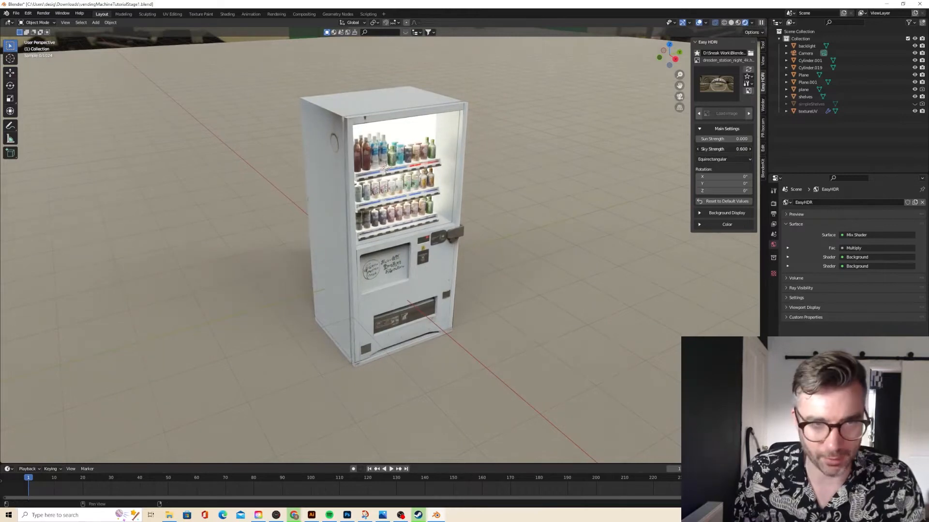
mouse_move(723, 149)
mouse_down()
mouse_move(696, 149)
mouse_move(715, 149)
mouse_up()
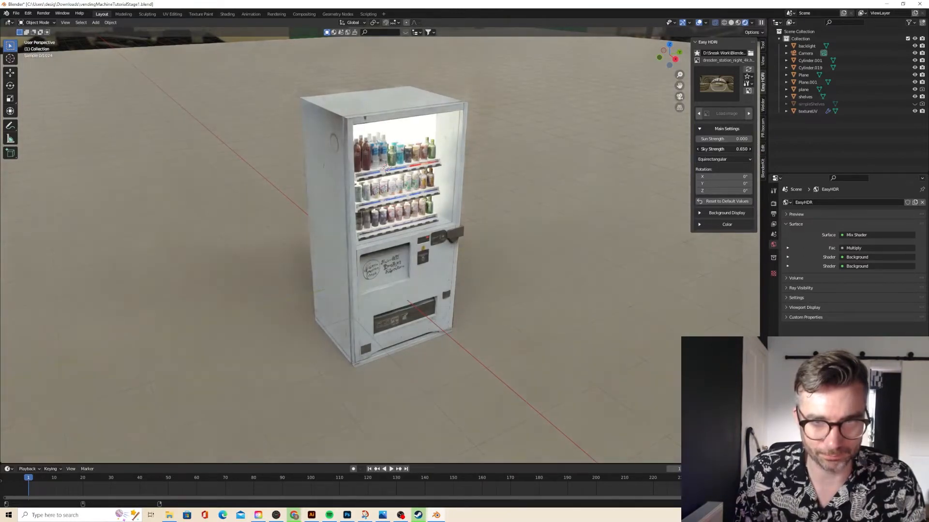
drag(723, 149, 716, 149)
Look through the render, output and view layer properties for the setting that hides the HDRI background.
click(773, 203)
click(773, 215)
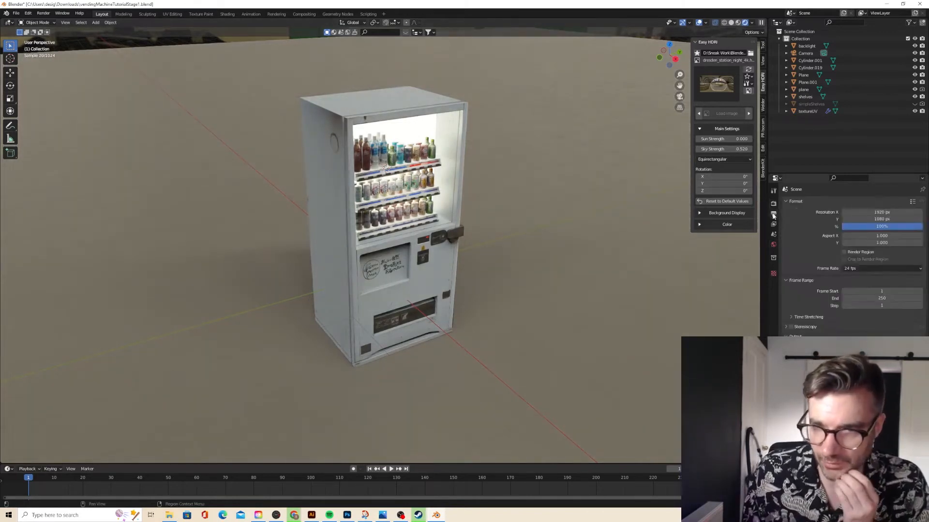
click(773, 204)
click(773, 215)
click(773, 205)
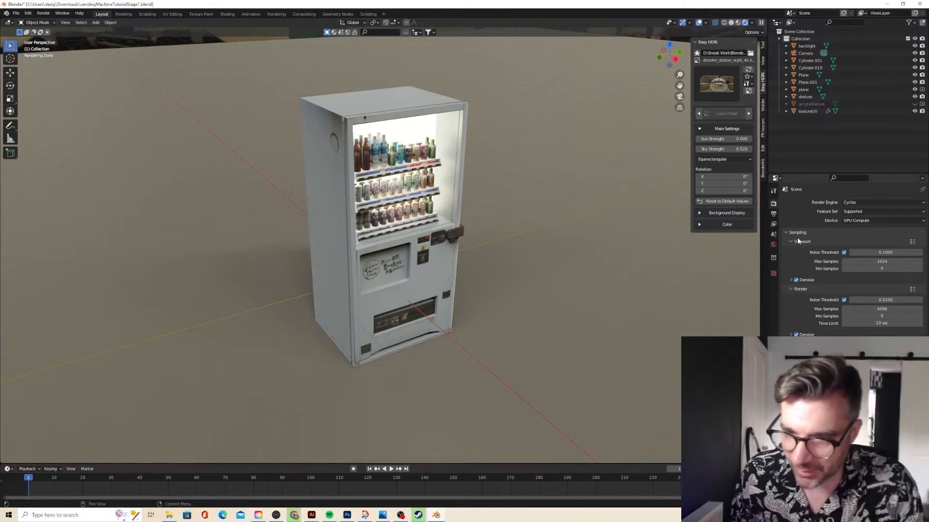
click(796, 280)
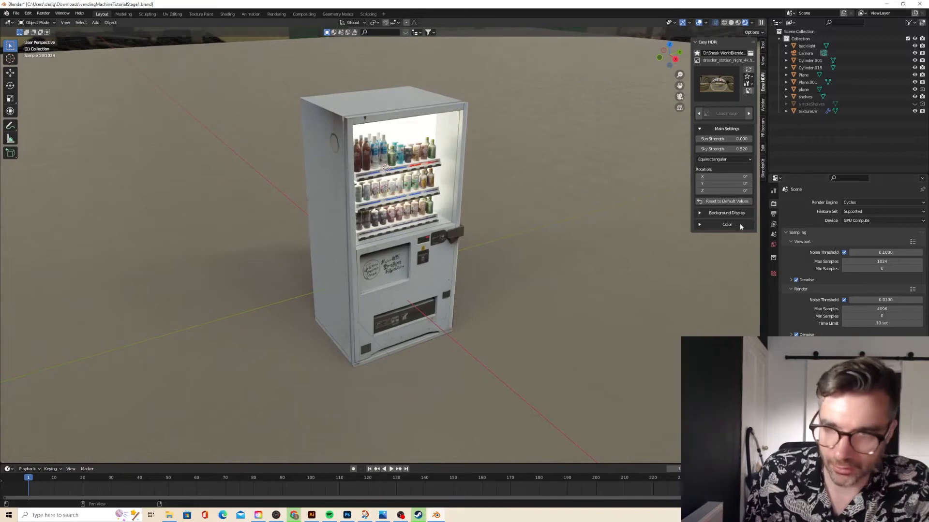
click(773, 215)
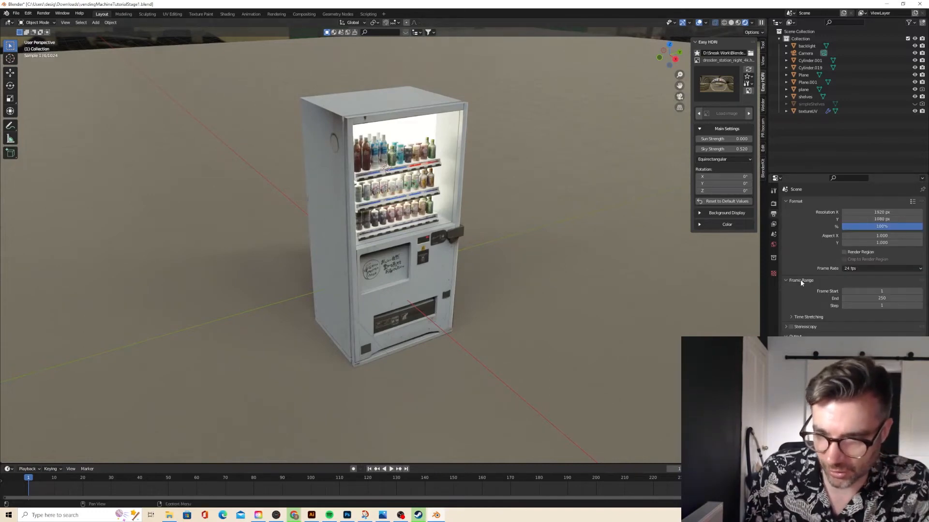
click(773, 224)
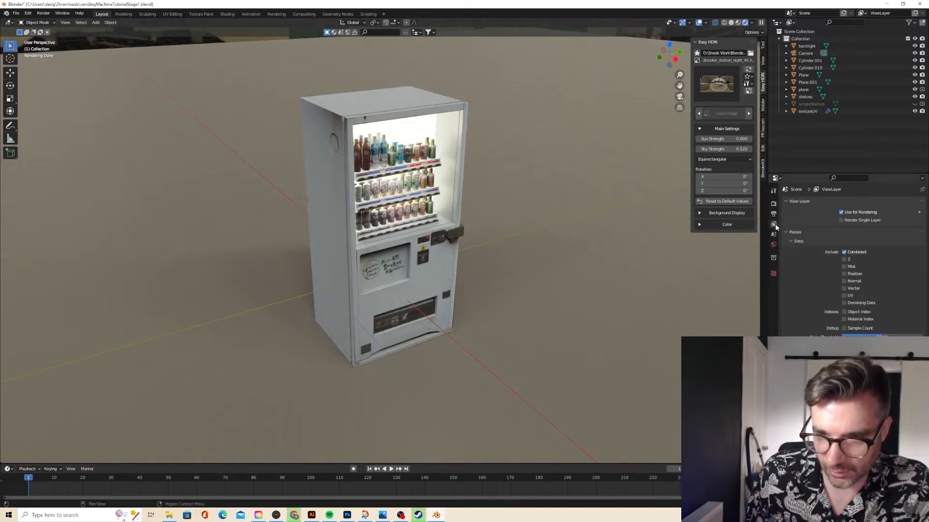
click(773, 204)
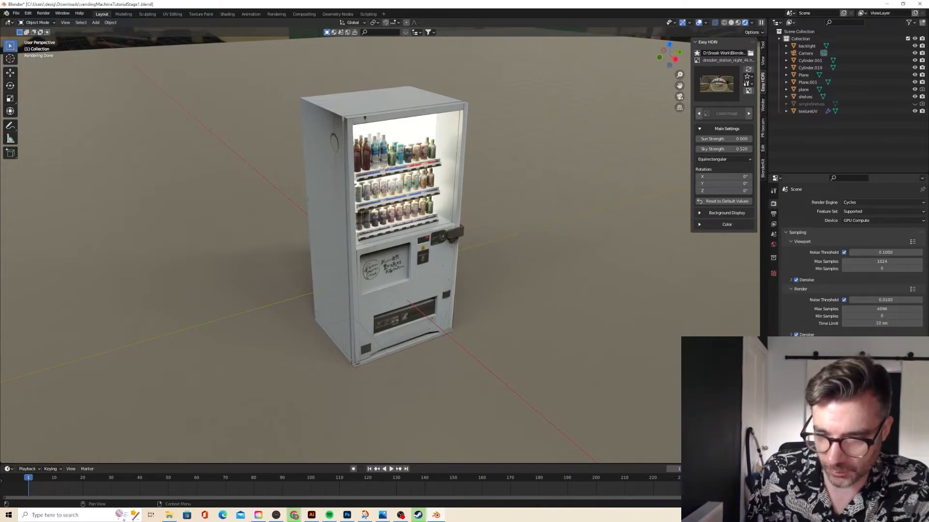
Toggle the transparent film background to compare the view with and without the HDRI backdrop.
click(562, 178)
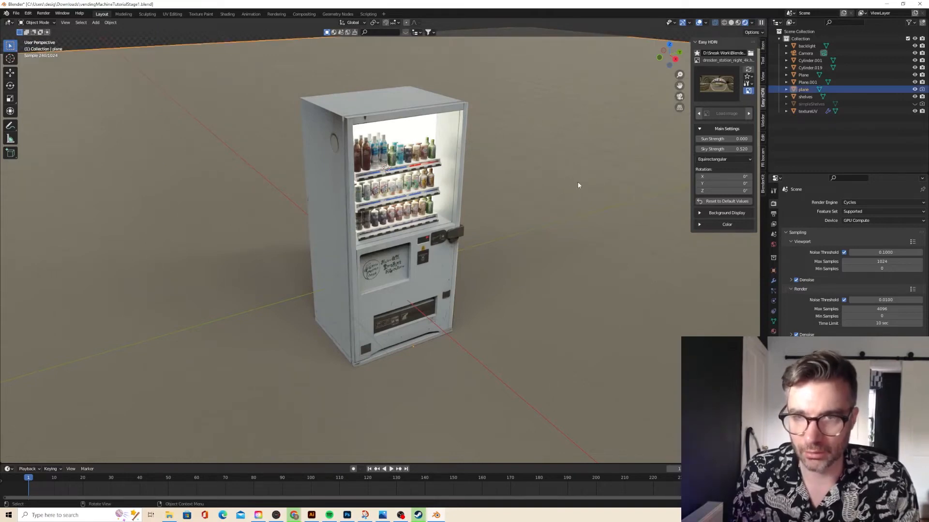
click(795, 435)
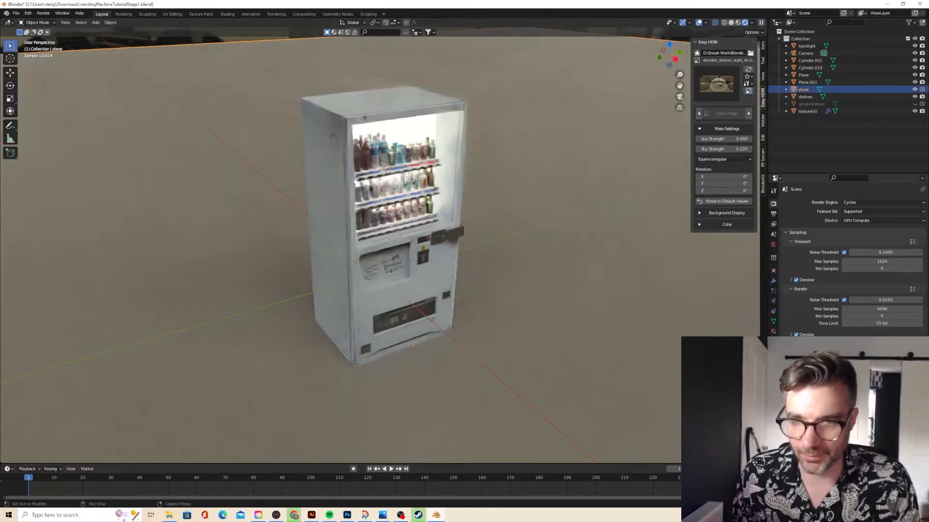
click(772, 246)
click(772, 205)
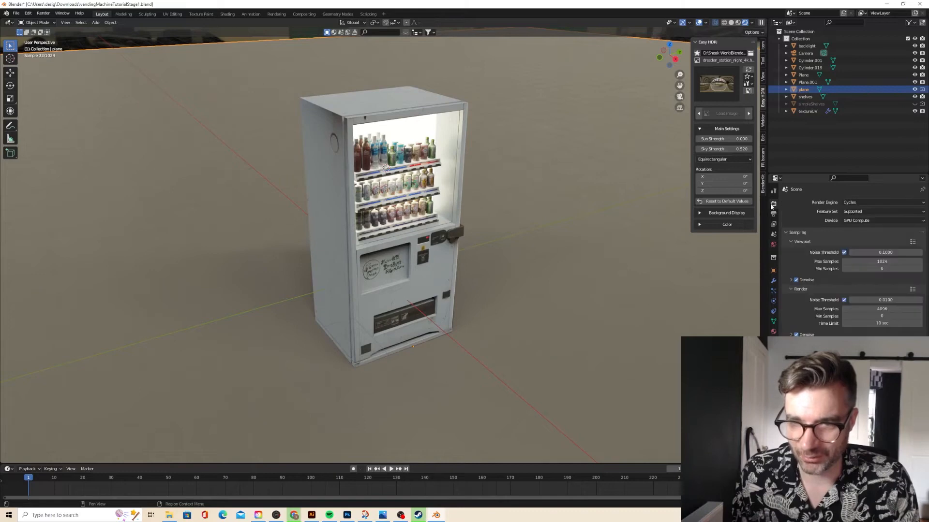
click(748, 90)
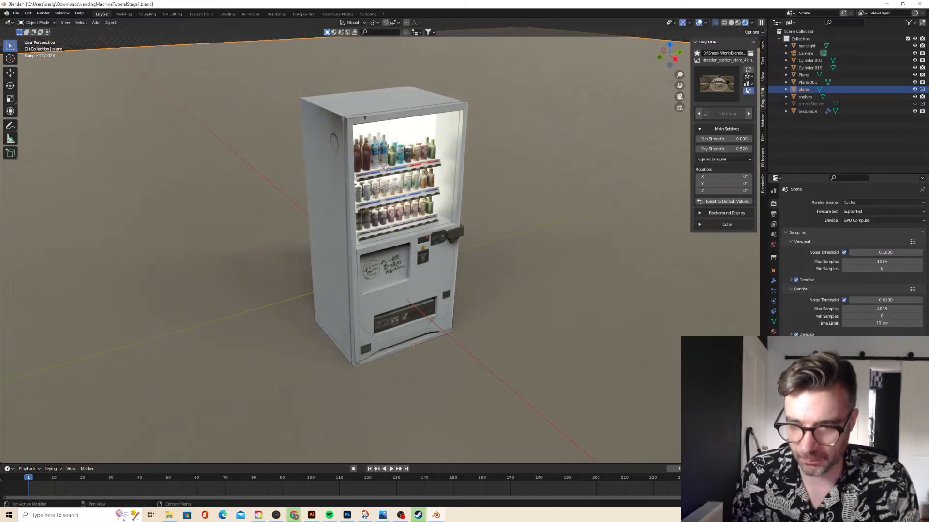
click(795, 435)
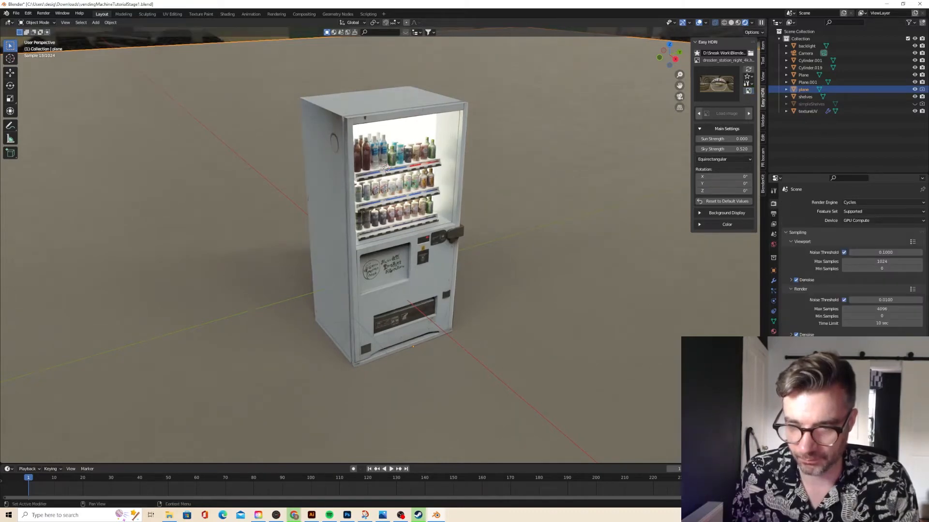
middle_drag(692, 327, 669, 310)
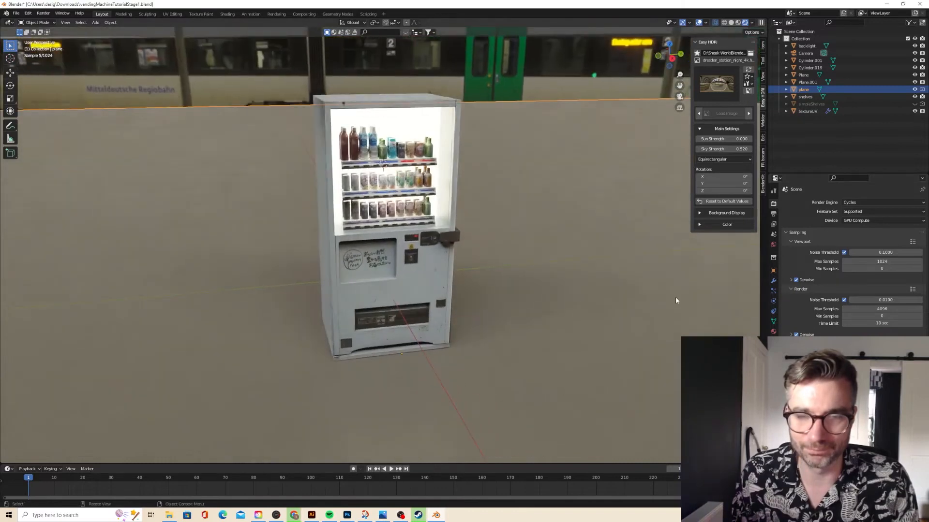
scroll(644, 201, down, 2)
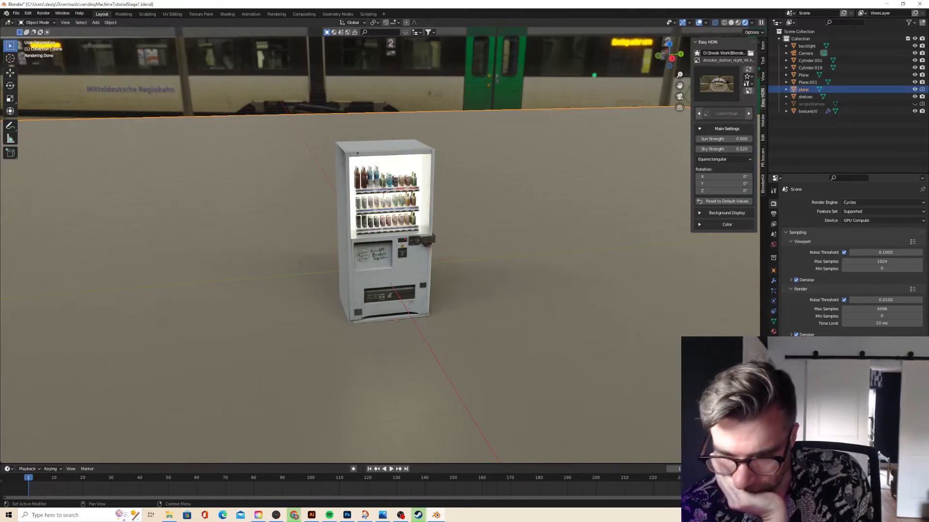
Make the HDRI background transparent while keeping its lighting on the vending machine.
click(749, 91)
mouse_move(671, 303)
middle_down()
mouse_move(653, 309)
mouse_move(690, 301)
middle_up()
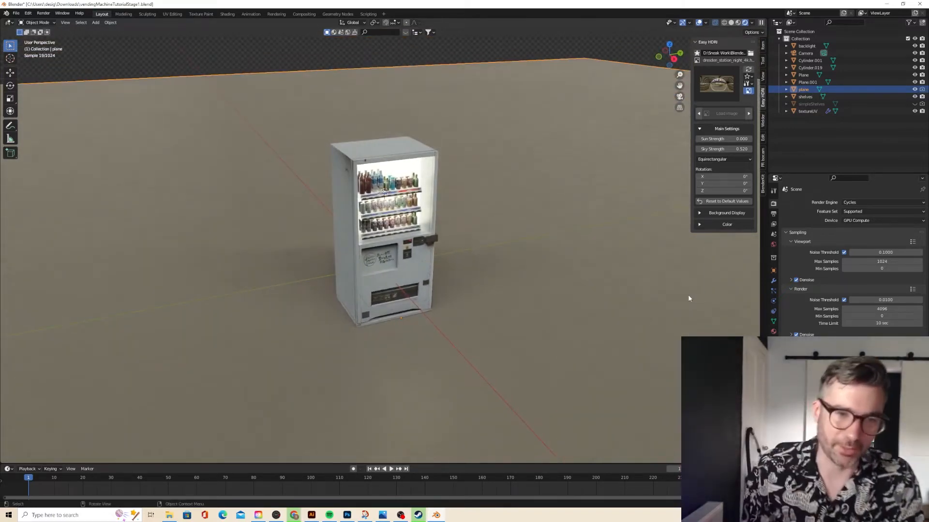
scroll(481, 257, up, 4)
scroll(502, 250, down, 2)
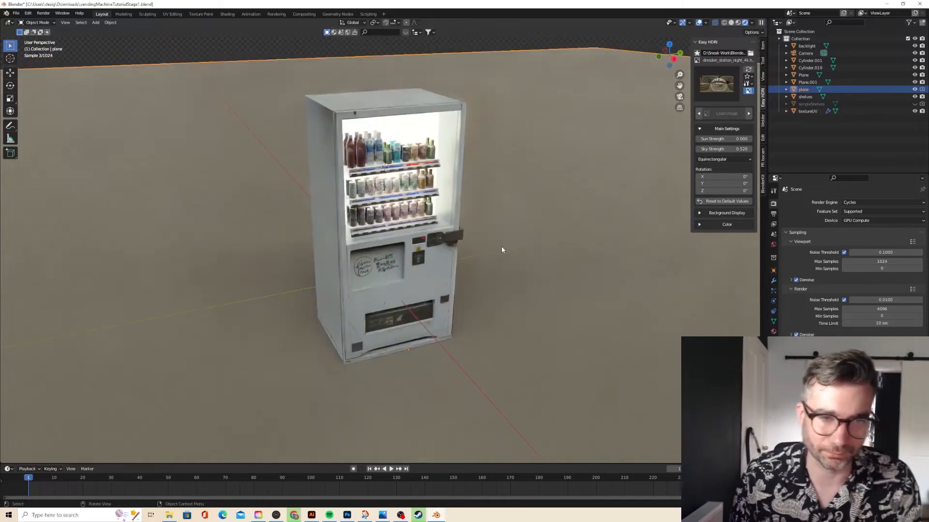
click(432, 168)
click(456, 141)
middle_drag(454, 143, 472, 157)
click(486, 166)
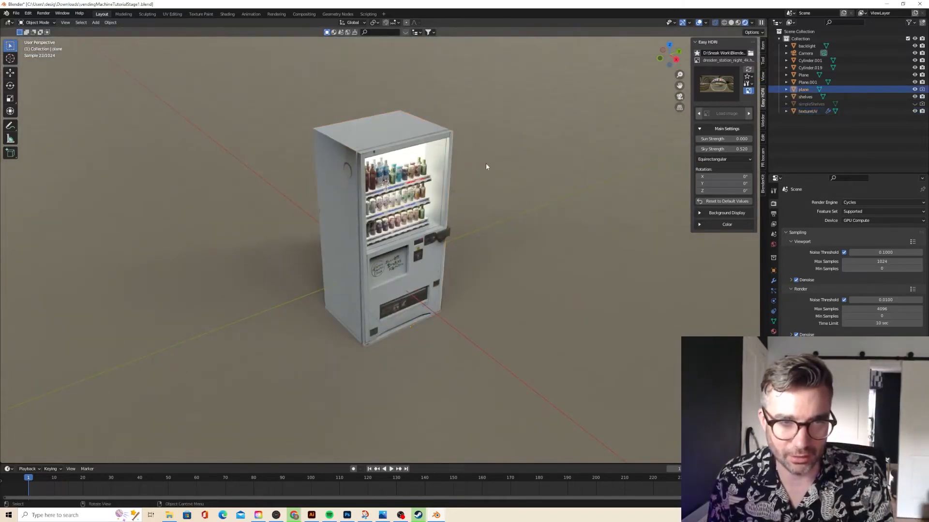
click(434, 164)
key(Tab)
key(Tab)
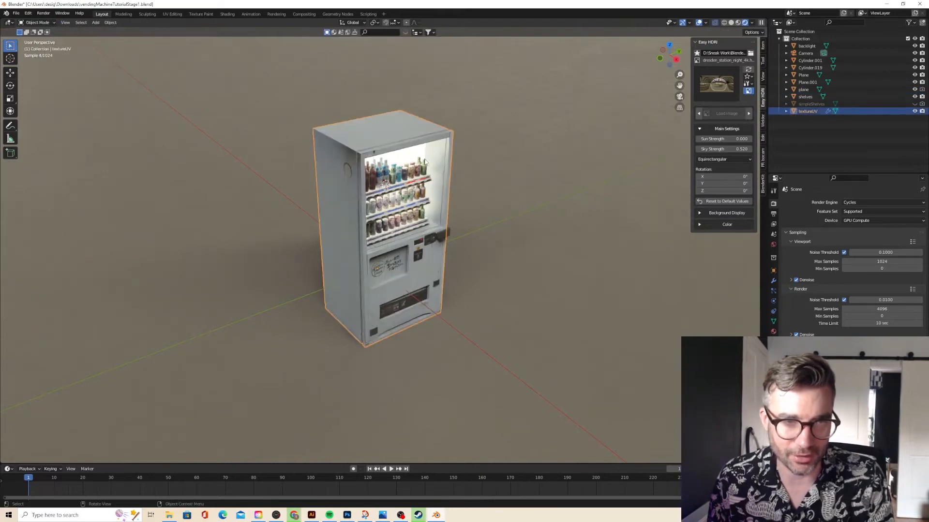
middle_drag(410, 153, 363, 152)
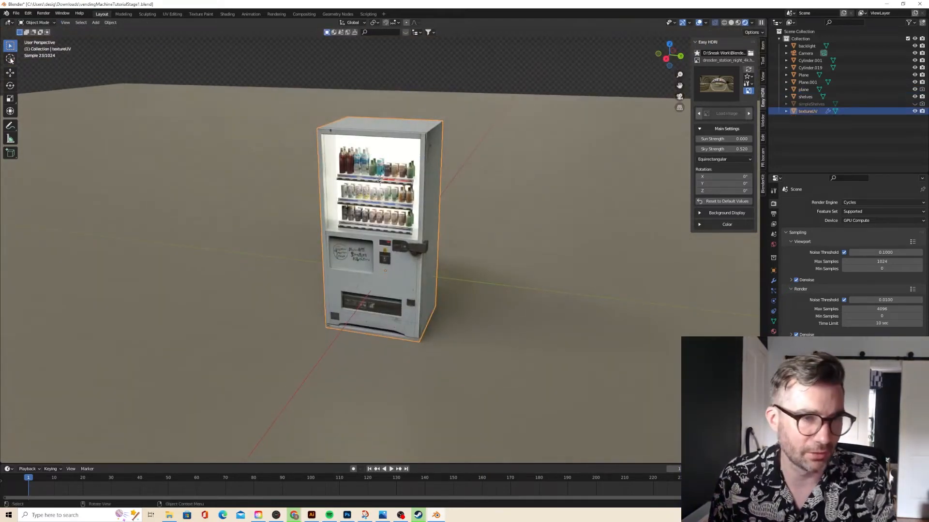
click(368, 151)
click(367, 151)
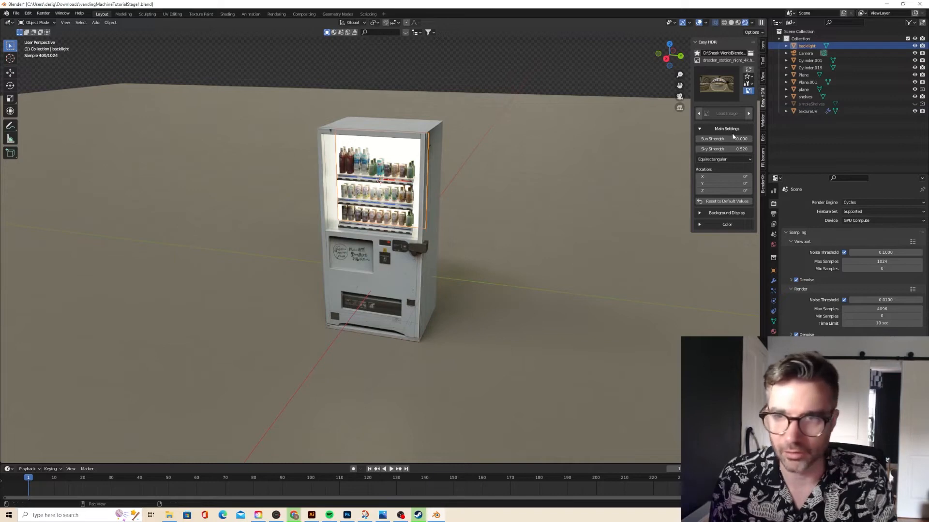
key(shift+s)
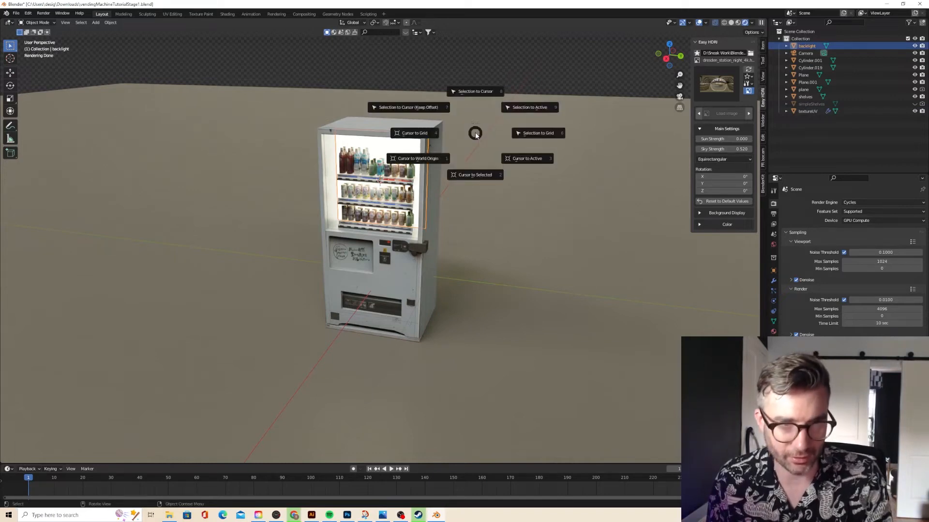
key(Escape)
Add a plane at the 3D cursor inside the vending machine and rotate it 90° about the Y axis.
key(shift+a)
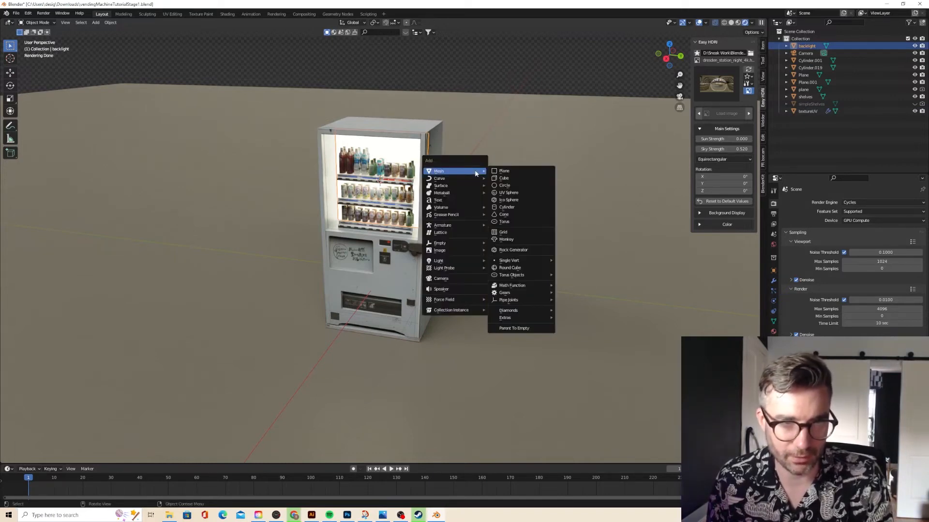
click(504, 171)
text(ry90)
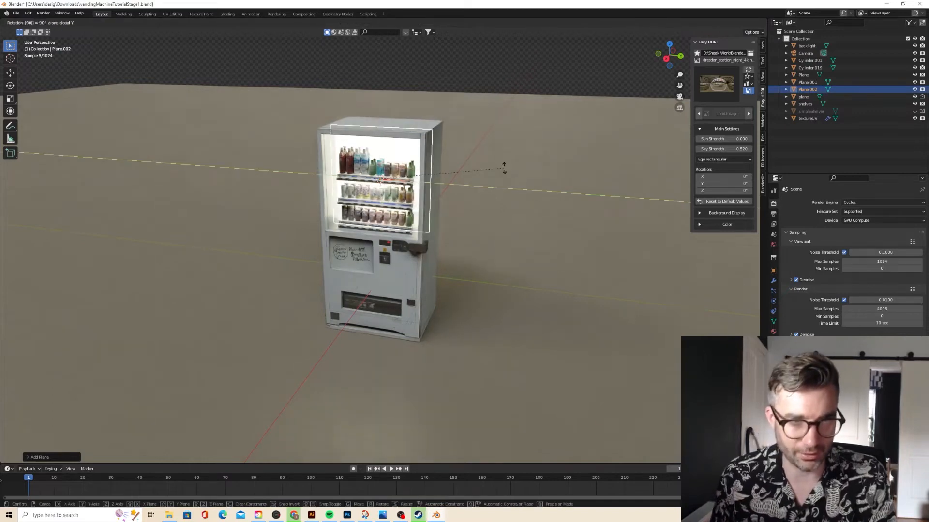
key(Return)
Move the upright plane about 0.65 m along X to the front of the vending machine's display window.
key(g)
key(y)
key(x)
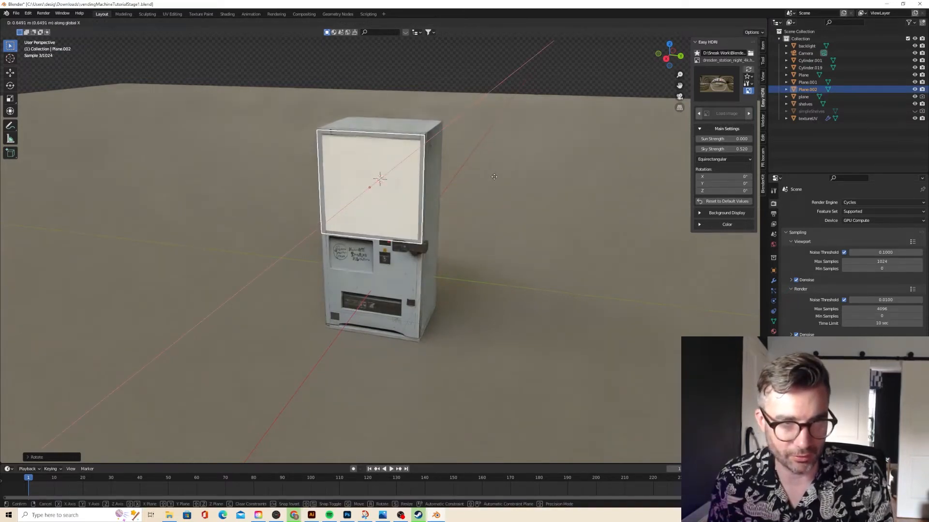
click(493, 176)
Scale the front plane to about 0.98 along Y to fit the width of the display window.
middle_drag(453, 171, 501, 178)
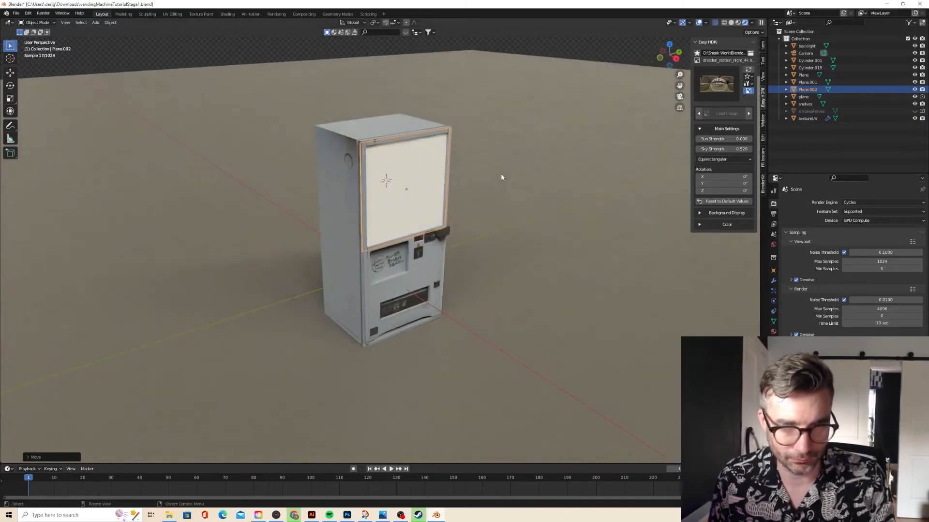
key(s)
key(y)
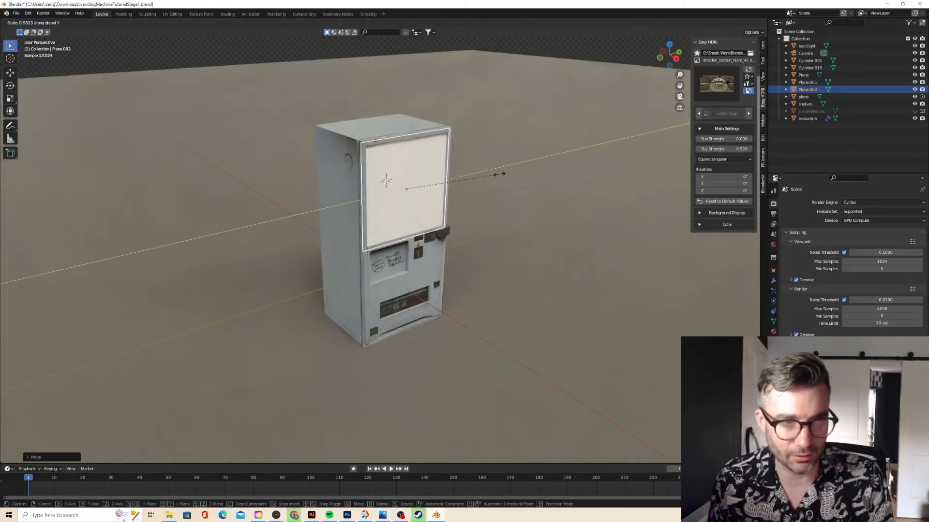
click(500, 174)
Push the front plane slightly back along X so it sits inside the machine's window frame.
middle_drag(503, 175, 472, 178)
key(g)
key(y)
key(x)
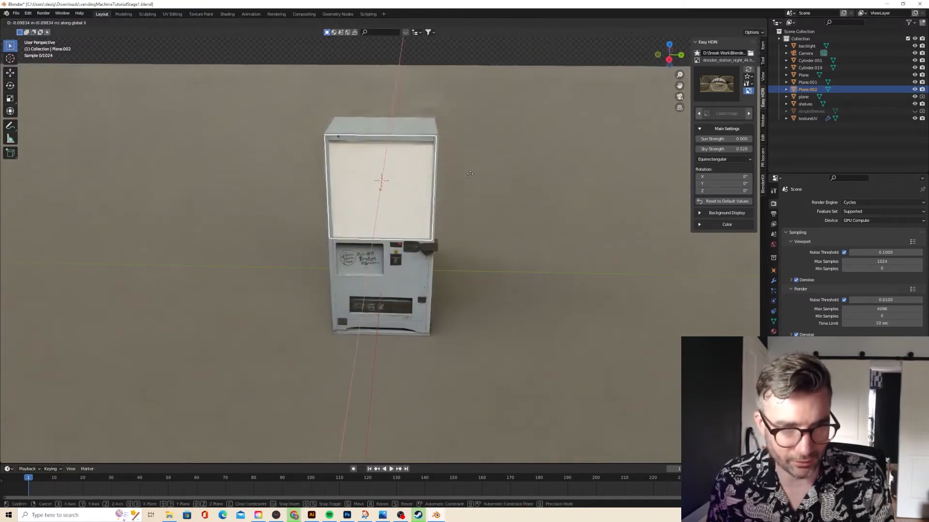
click(469, 176)
click(509, 178)
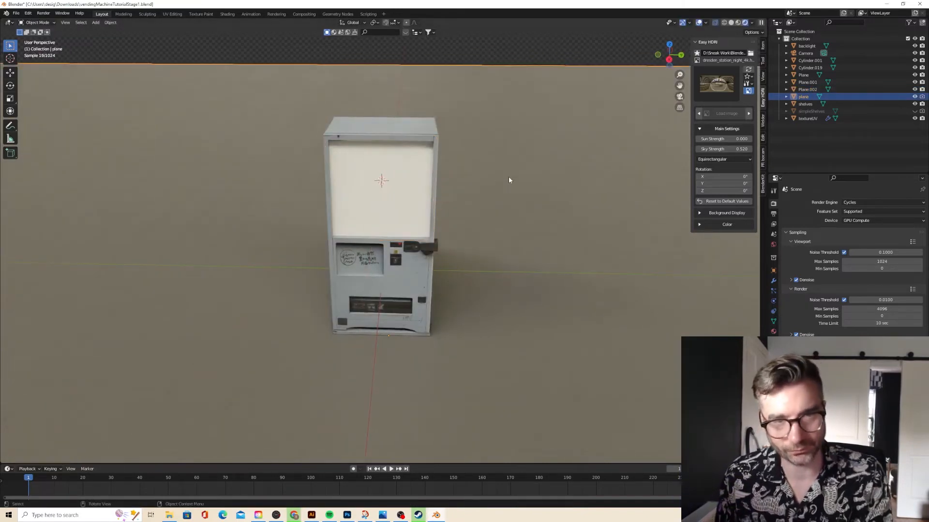
Give the plane in front of the display window a new material named glass.
click(414, 174)
click(773, 332)
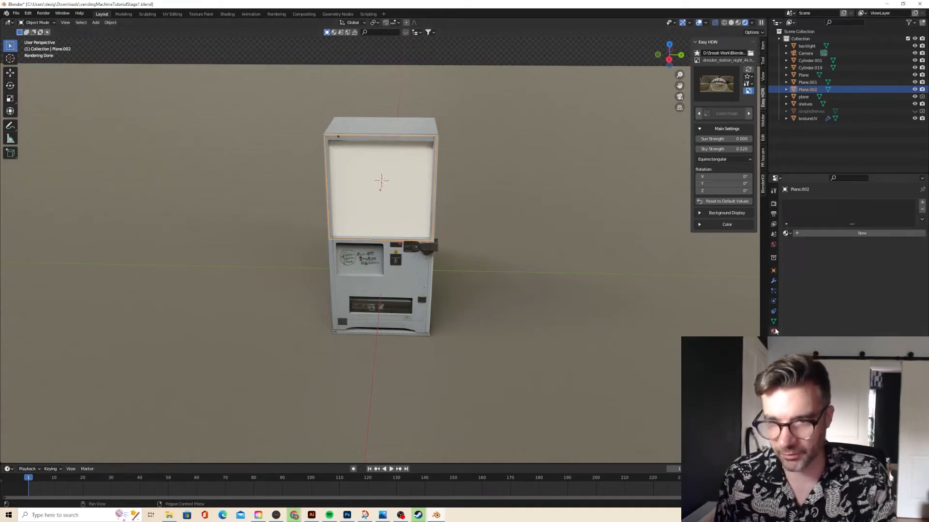
click(814, 233)
double_click(817, 233)
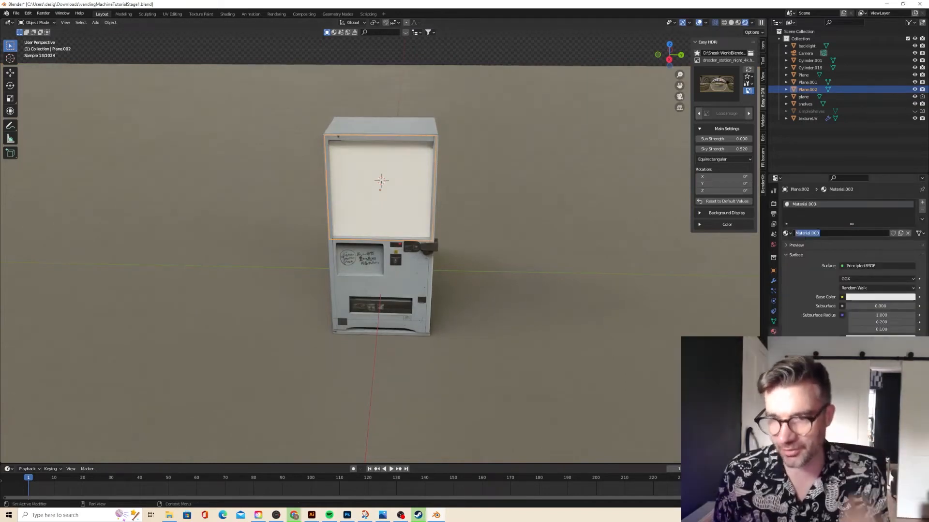
text(glass)
key(Return)
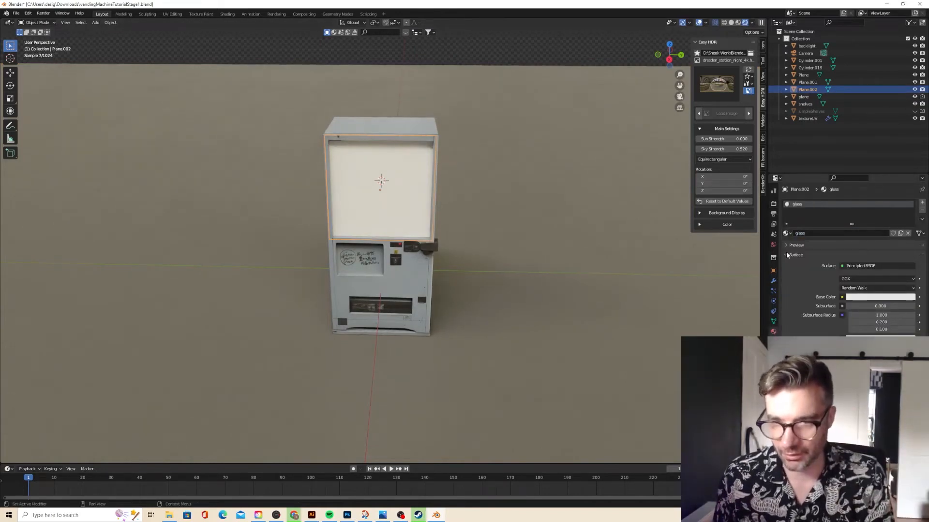
Make the glass material see-through by setting its Transmission to 1.000 and its Roughness to 0.
scroll(851, 296, down, 5)
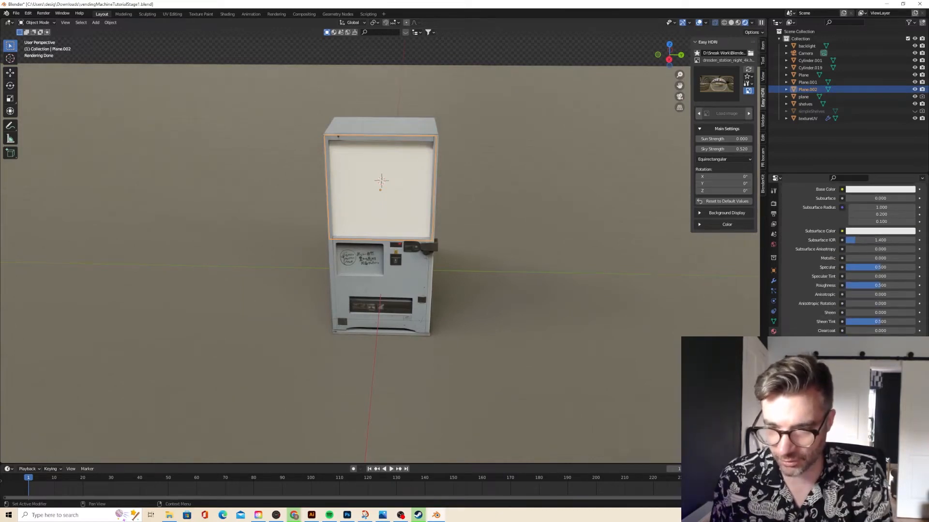
scroll(854, 322, up, 2)
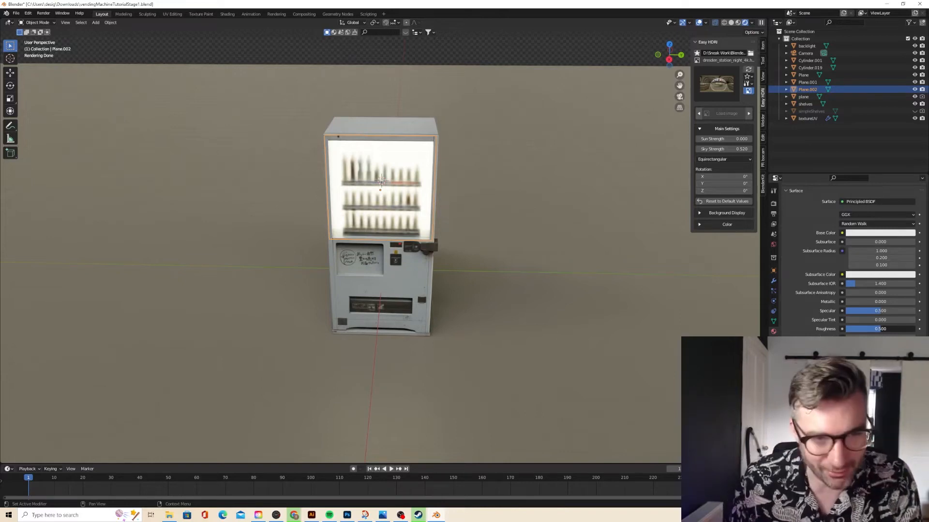
drag(880, 329, 842, 331)
middle_drag(428, 212, 458, 224)
scroll(458, 223, up, 4)
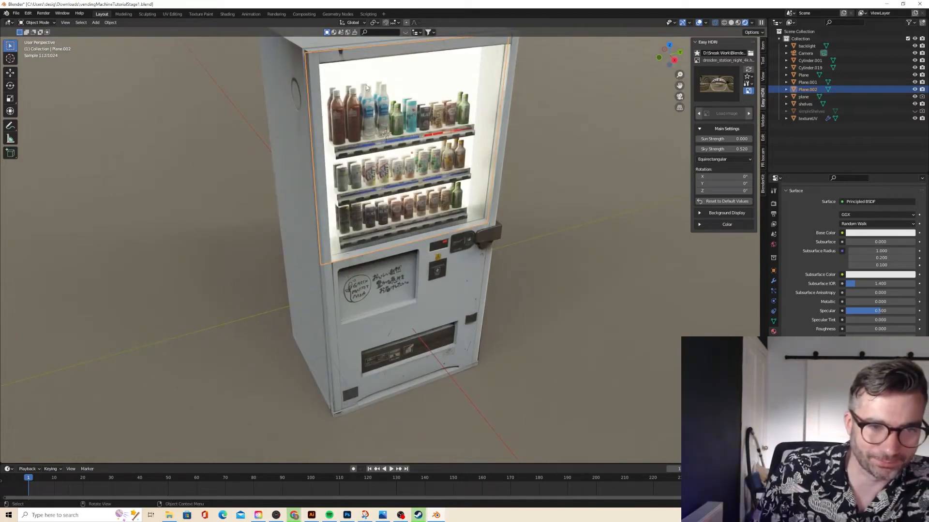
mouse_move(429, 109)
middle_down()
mouse_move(333, 103)
mouse_move(338, 114)
mouse_move(428, 123)
middle_up()
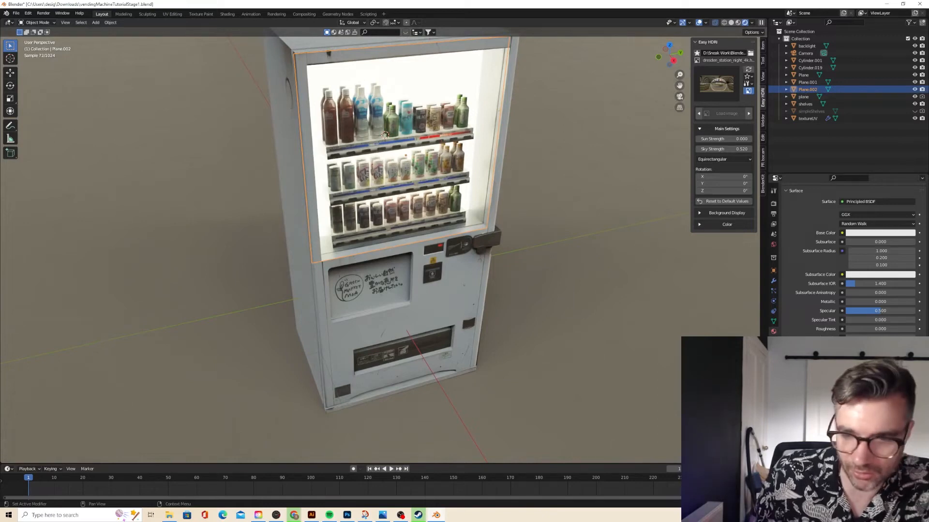
Lower the glass material's IOR to about 0.85 and check the refraction of the drinks from several angles.
drag(880, 392, 861, 393)
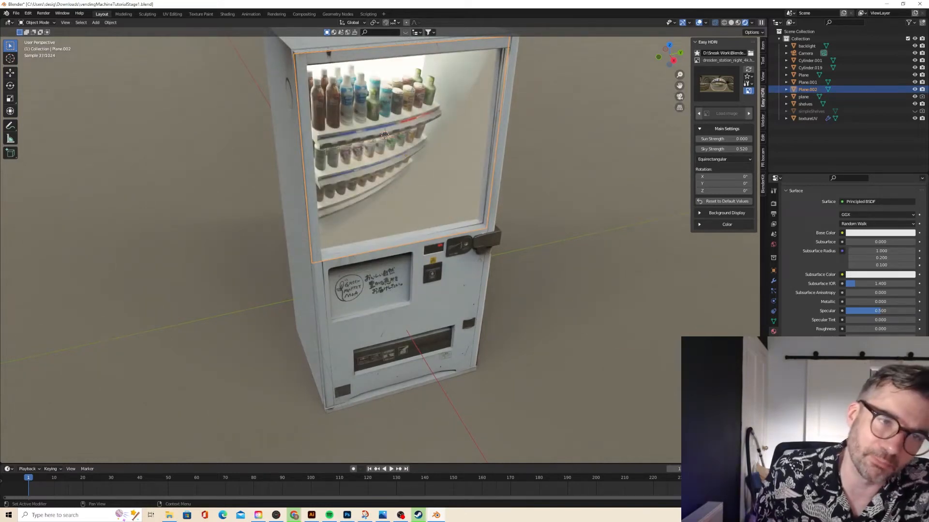
drag(860, 392, 865, 393)
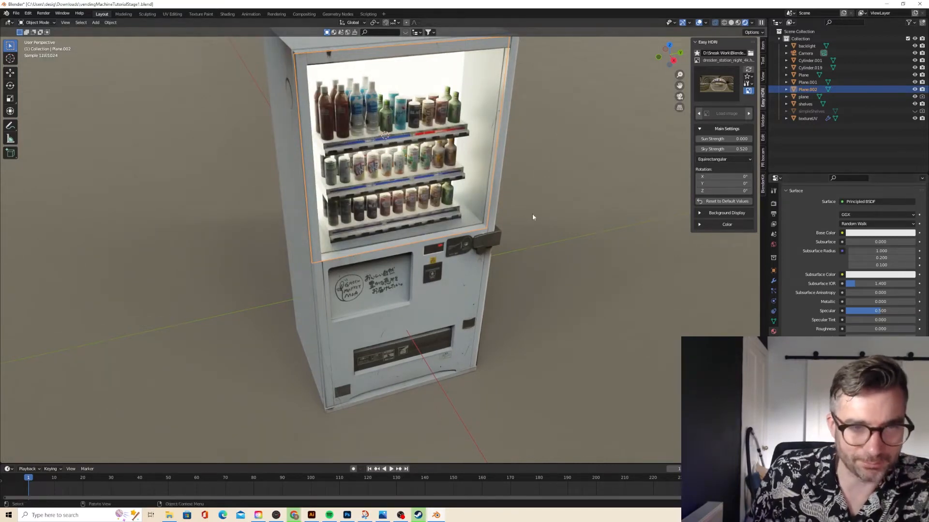
mouse_move(532, 217)
middle_down()
mouse_move(466, 207)
mouse_move(560, 211)
mouse_move(456, 219)
mouse_move(520, 224)
middle_up()
scroll(490, 214, down, 3)
scroll(516, 225, up, 5)
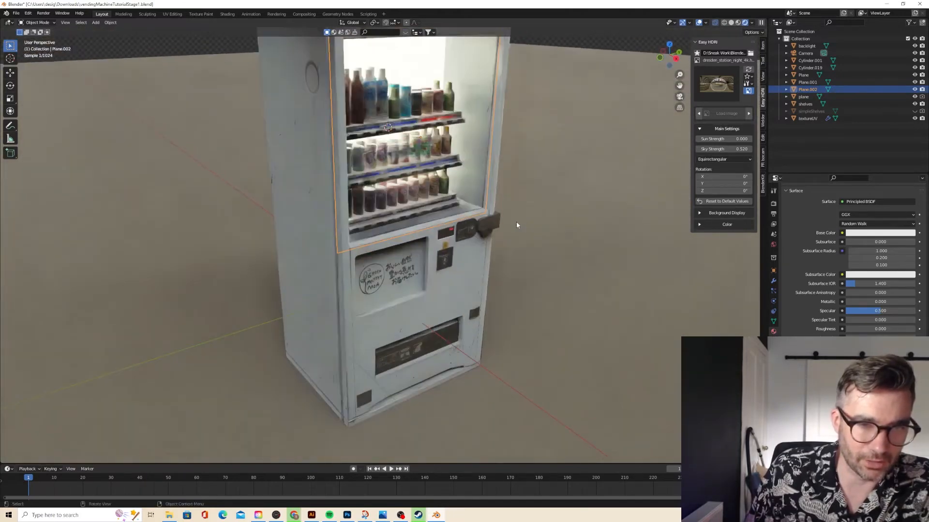
scroll(516, 224, down, 5)
Check the pane unselected, reselect it, and switch to the Shading workspace to work on its material nodes.
click(570, 252)
middle_drag(569, 253, 546, 260)
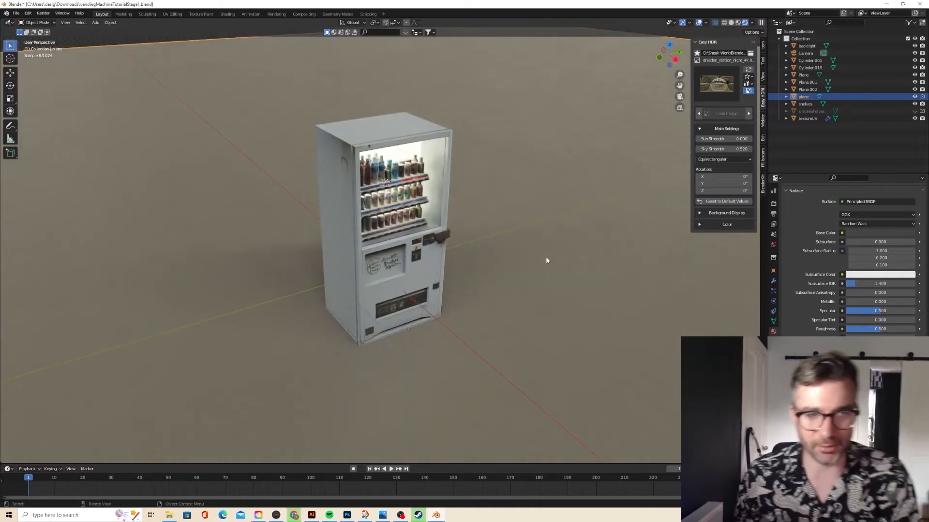
scroll(465, 245, up, 2)
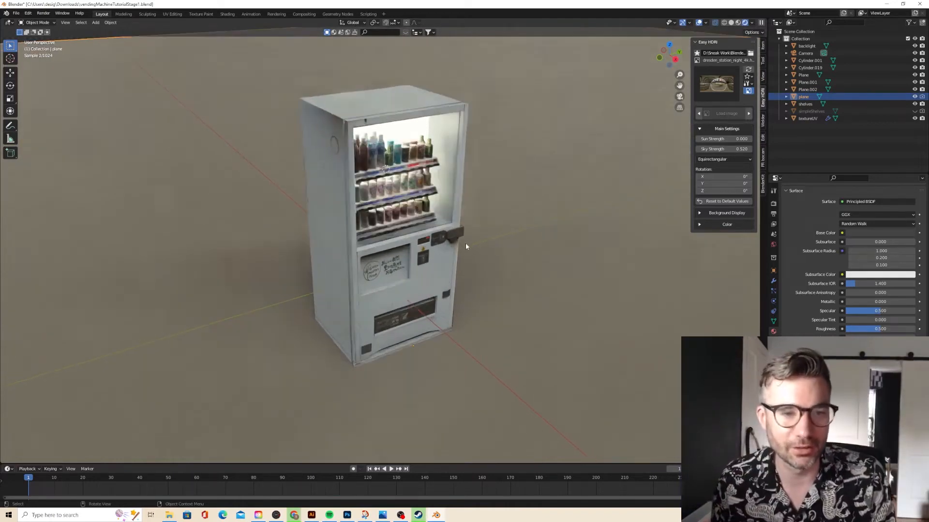
middle_drag(487, 259, 473, 256)
click(462, 184)
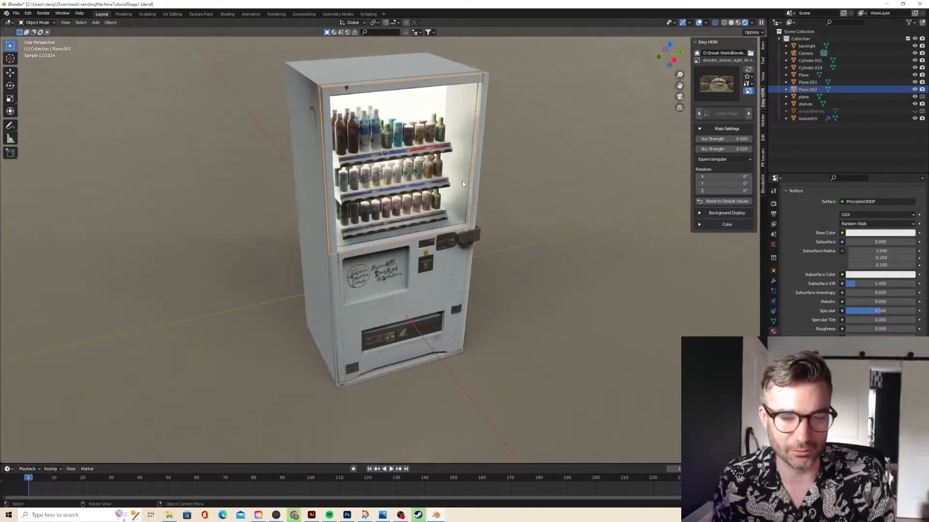
click(227, 14)
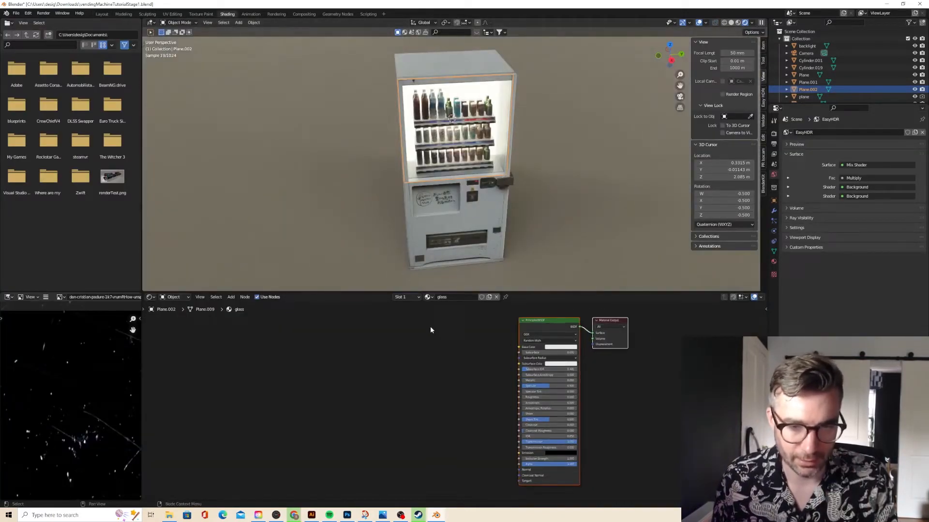
Add an Image Texture node beside the Principled BSDF in the glass material.
scroll(430, 331, up, 1)
middle_drag(451, 338, 434, 362)
scroll(437, 369, down, 2)
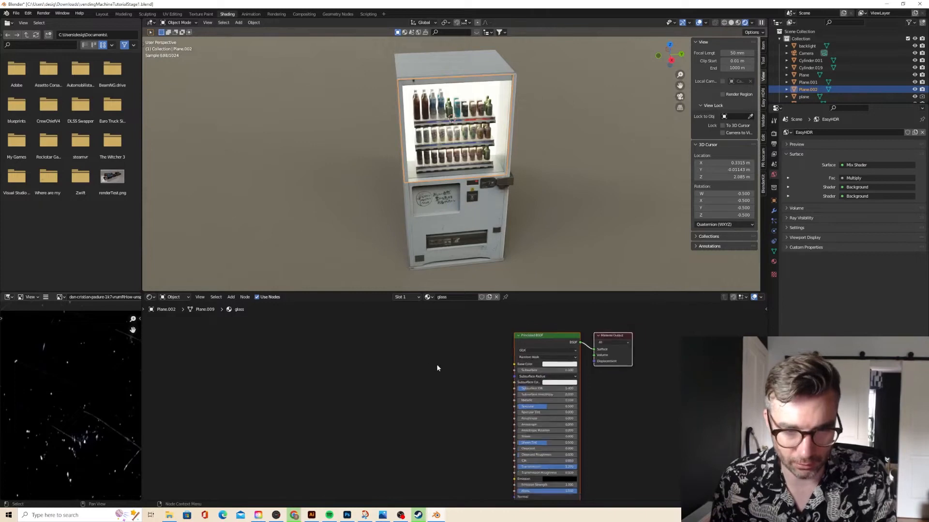
mouse_move(525, 468)
mouse_down()
mouse_move(552, 468)
mouse_move(513, 468)
mouse_up()
scroll(490, 440, up, 1)
scroll(489, 439, up, 1)
middle_drag(475, 416, 482, 363)
key(shift+a)
click(442, 377)
text(image)
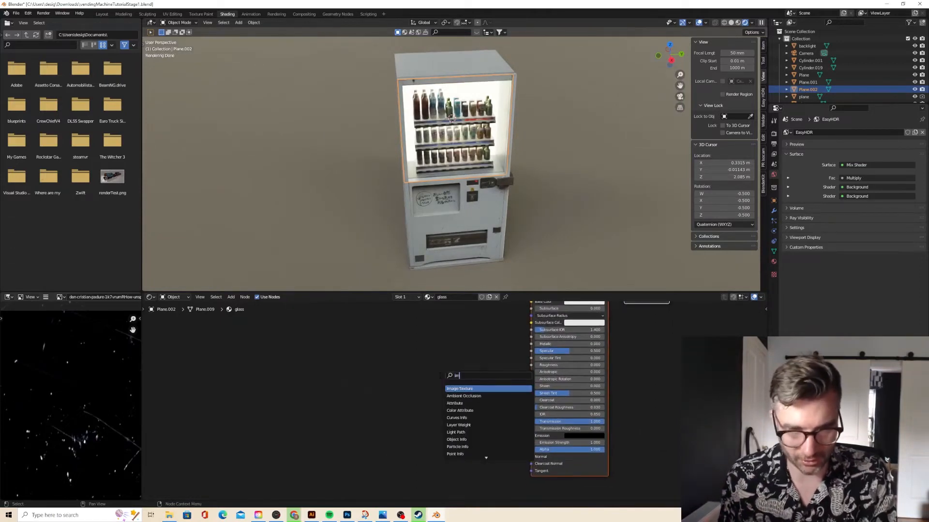
key(Return)
Load the dark bluish smudge photo from the tutorial subfolder of the bookmarked Textures folder into the Image Texture node.
click(430, 378)
click(425, 375)
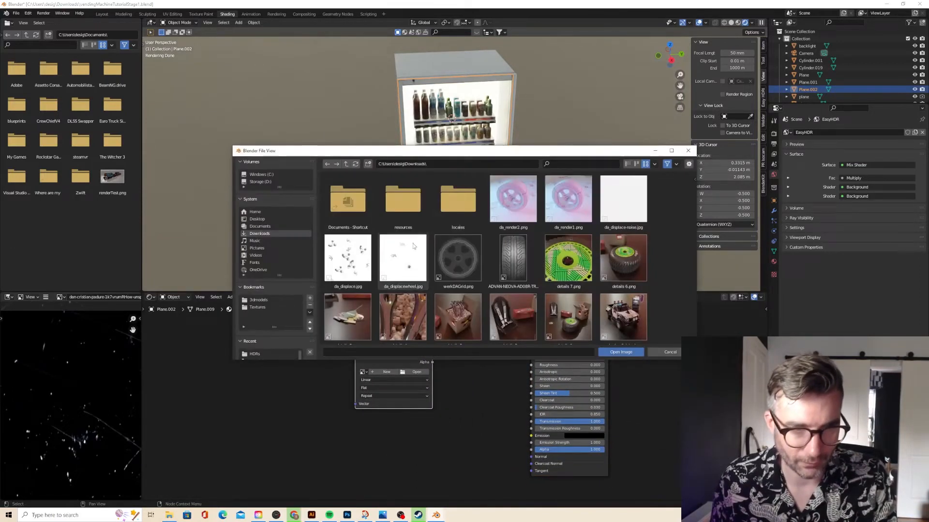
click(258, 307)
double_click(342, 212)
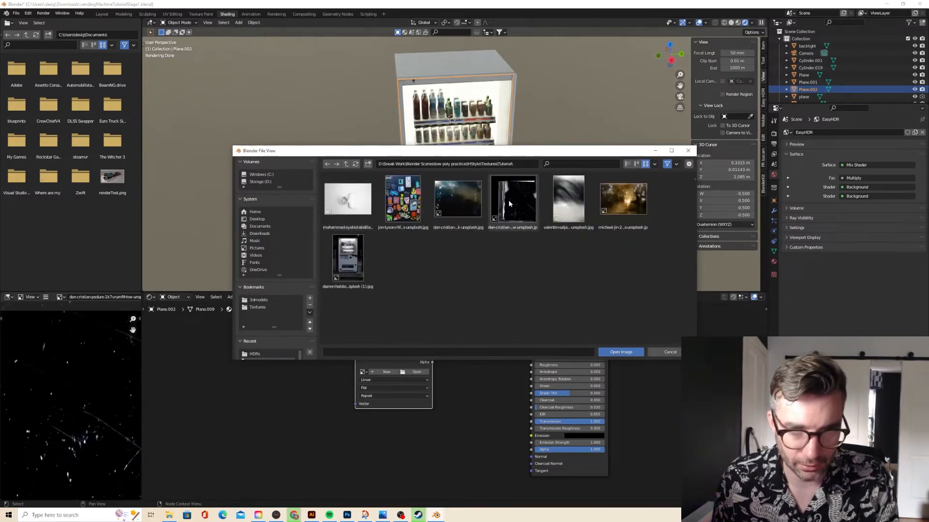
double_click(462, 204)
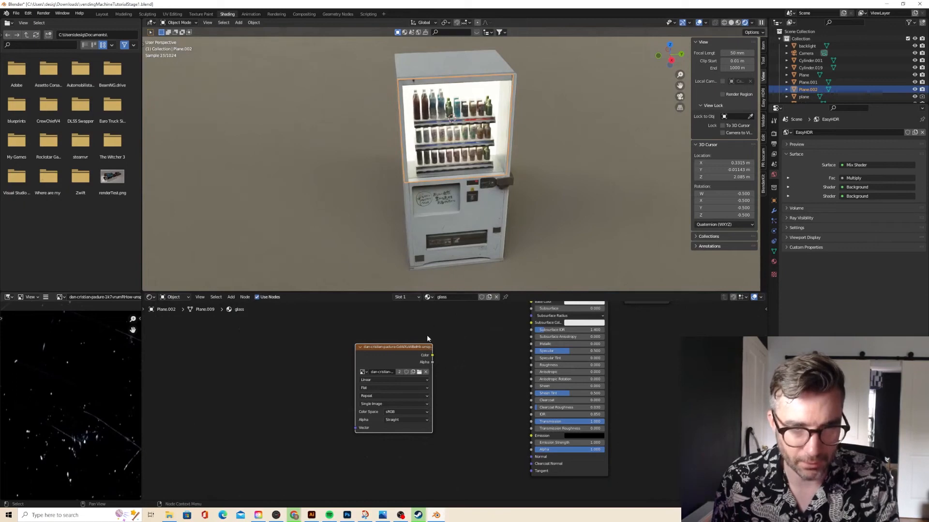
Connect the image texture's Color to the shader's Transmission Roughness and compare the pane in Material Preview and rendered shading.
drag(432, 355, 481, 384)
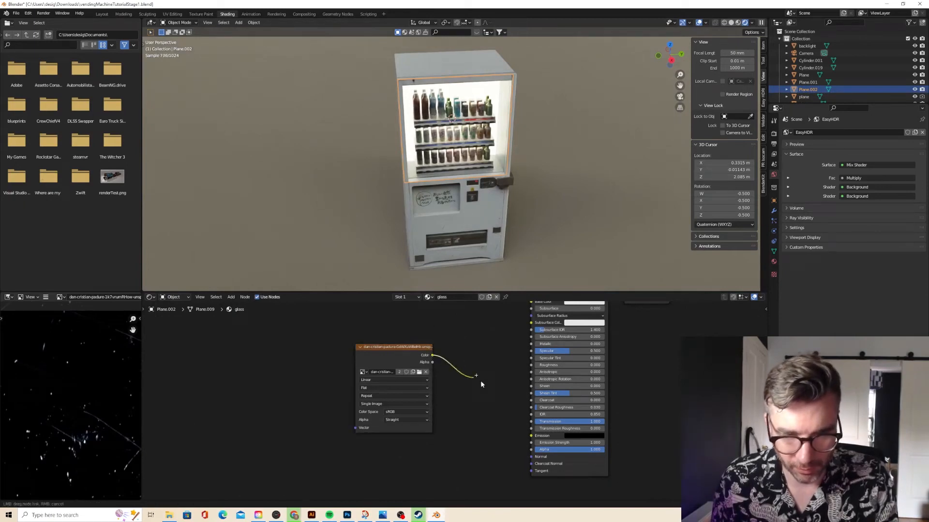
drag(529, 428, 530, 429)
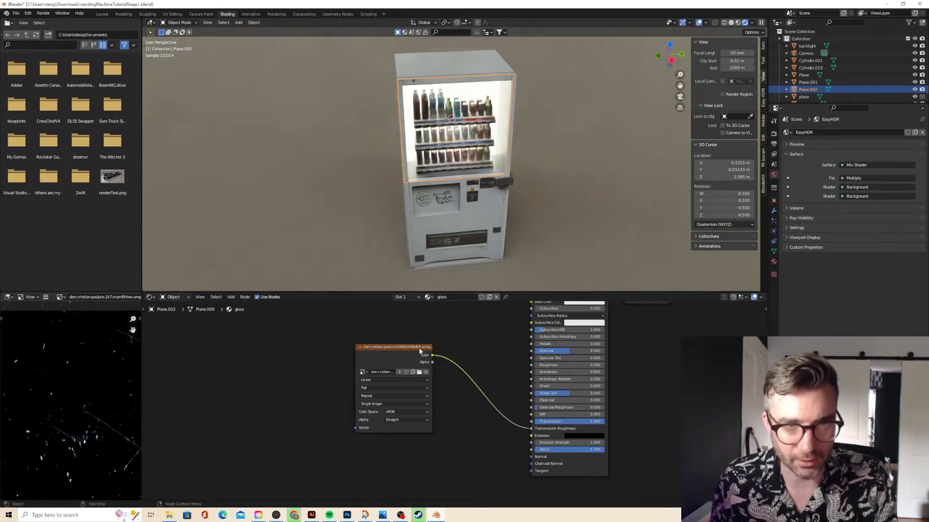
drag(402, 347, 357, 338)
scroll(518, 279, up, 2)
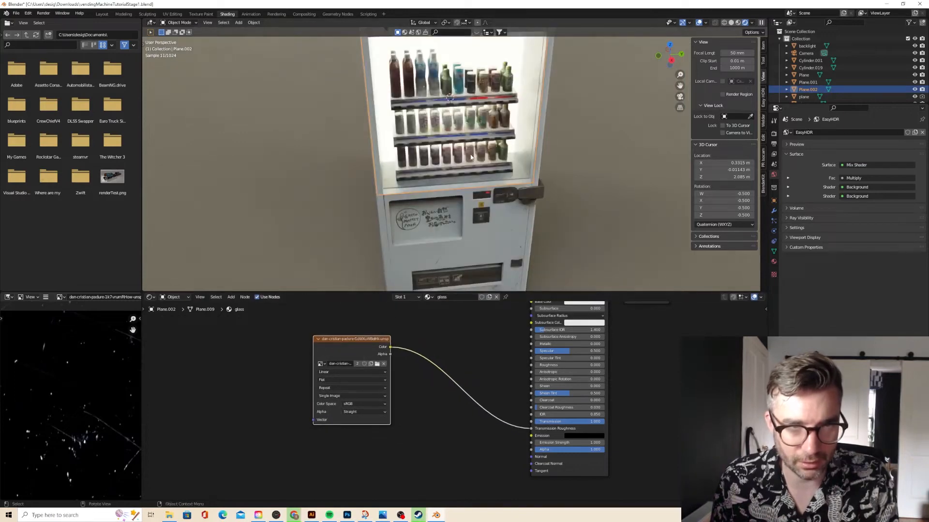
scroll(518, 279, down, 1)
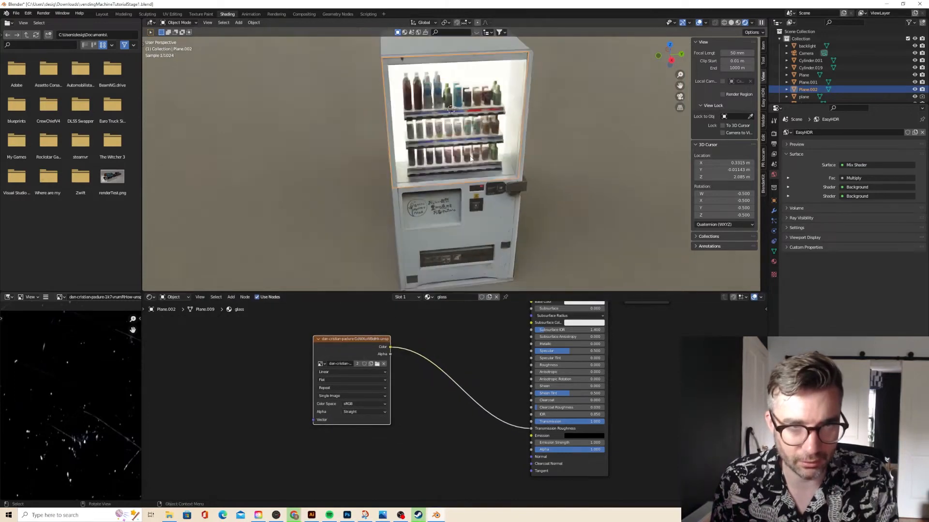
click(738, 23)
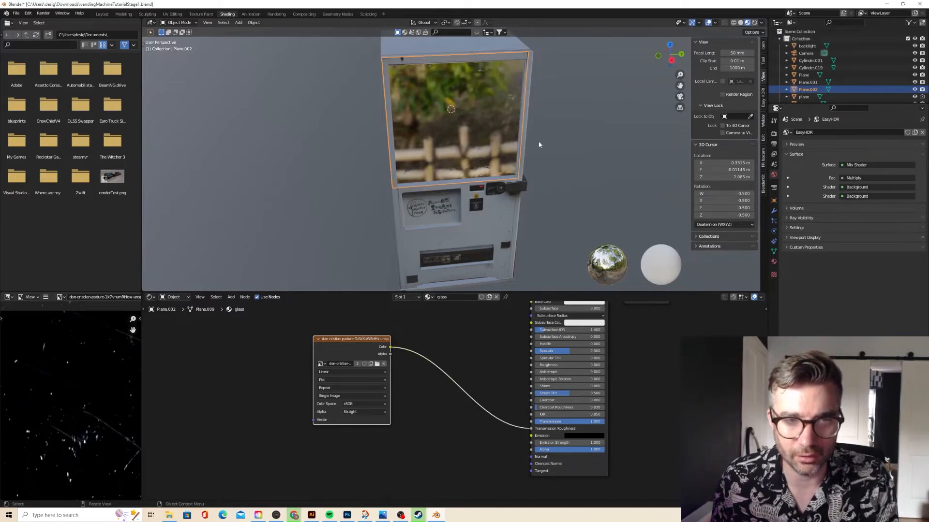
middle_drag(527, 140, 695, 46)
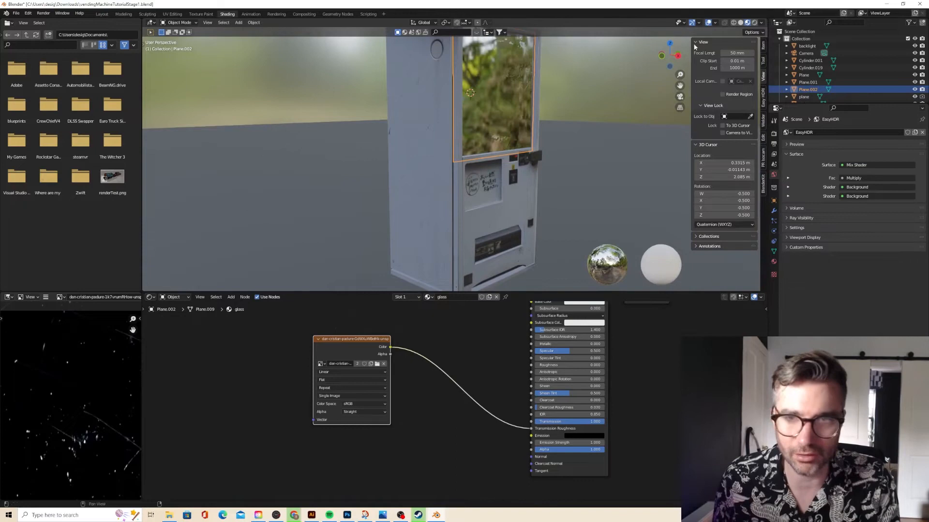
click(754, 23)
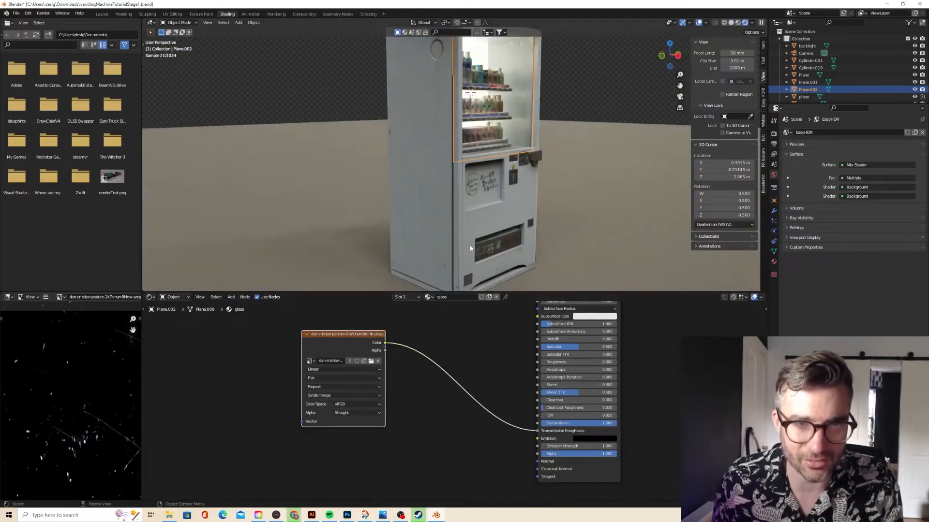
middle_drag(470, 248, 505, 148)
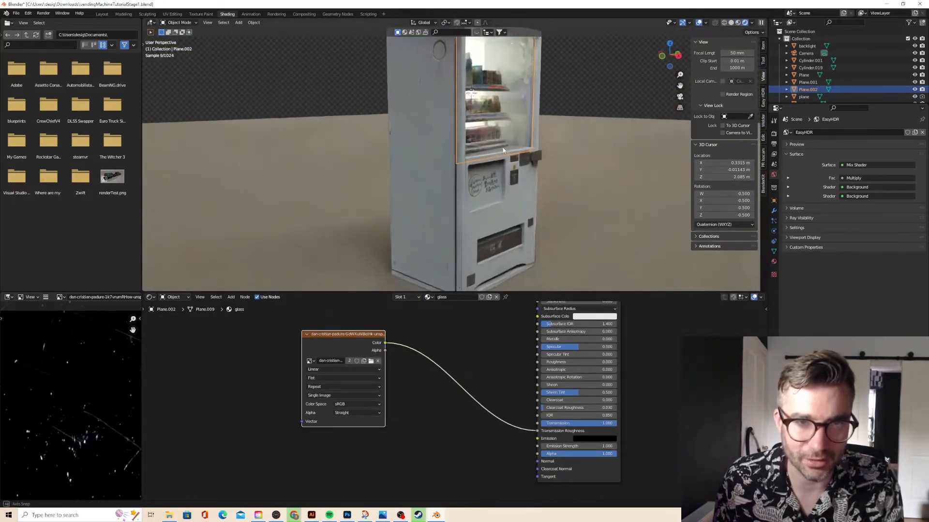
Insert a Color Ramp node into the link between the image texture and the Transmission Roughness input.
key(shift+a)
click(442, 357)
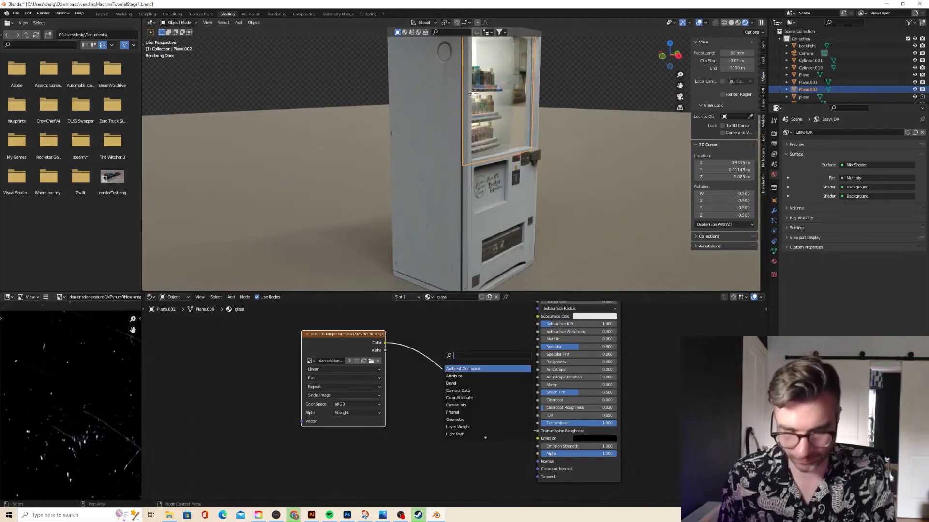
text(color ramp)
key(Return)
click(448, 354)
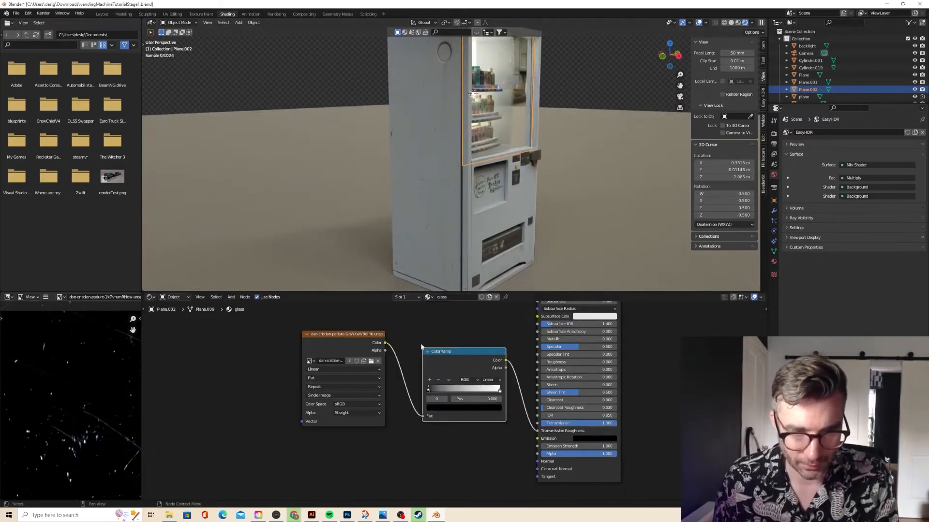
Preview the Color Ramp output on the pane and move its white stop to about 0.24 to strengthen the smudges.
ctrl+shift+click(449, 354)
middle_drag(494, 191, 463, 212)
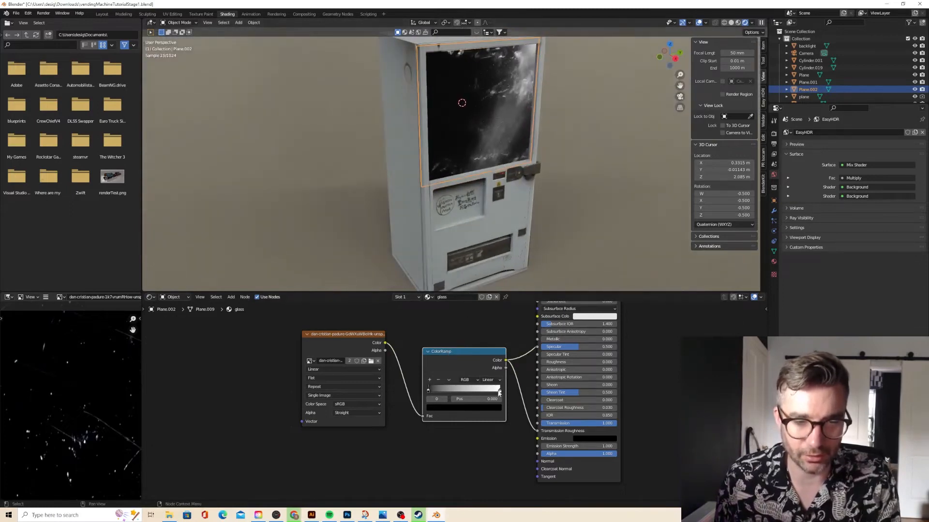
drag(483, 395, 446, 392)
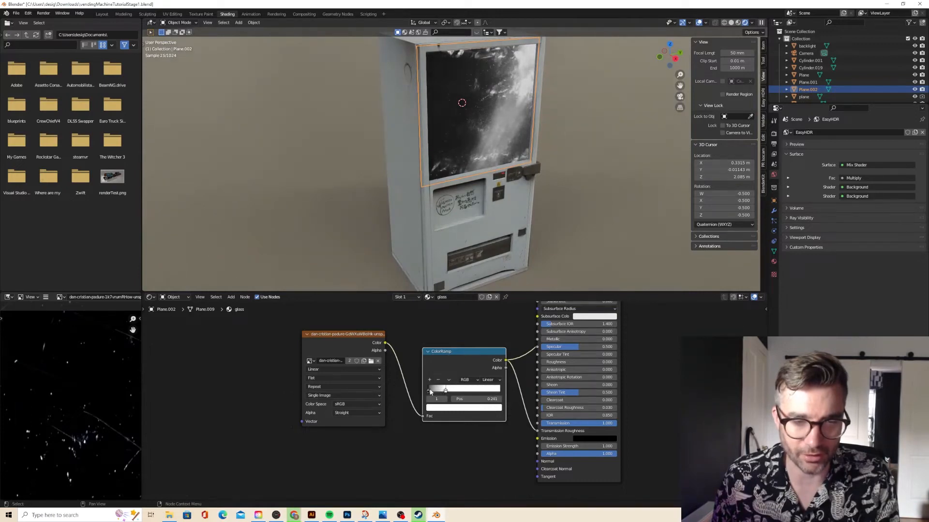
scroll(530, 340, down, 2)
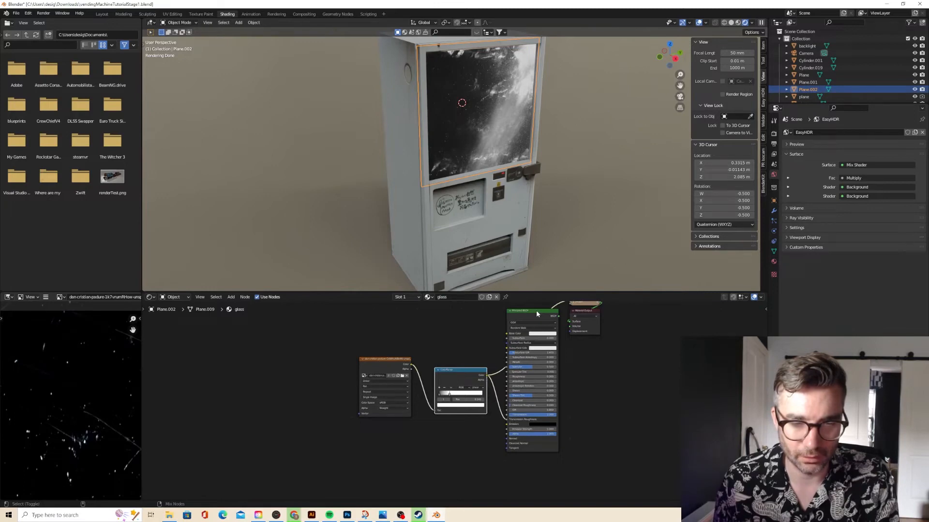
Route the Principled BSDF back to the material output and inspect the smudged glass up close.
ctrl+shift+click(536, 310)
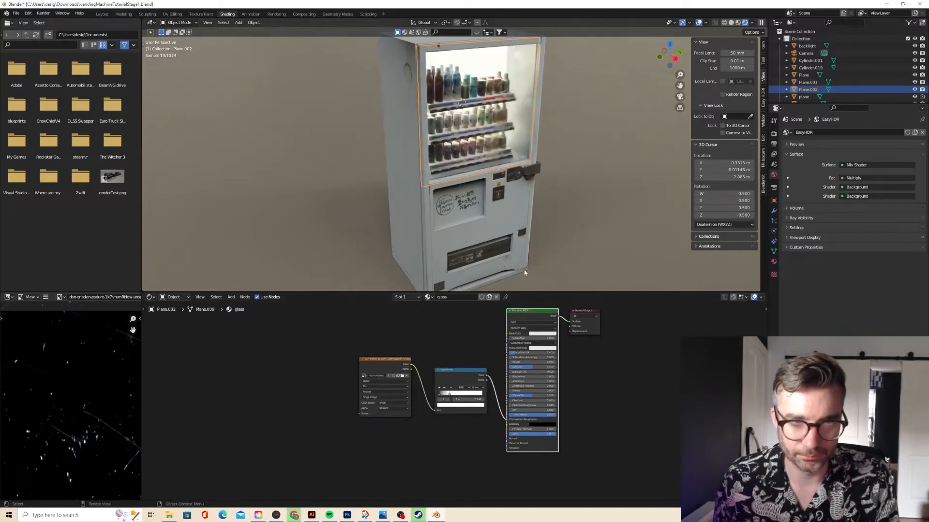
mouse_move(513, 145)
middle_down()
mouse_move(490, 119)
mouse_move(466, 116)
mouse_move(494, 129)
mouse_move(468, 132)
mouse_move(507, 139)
middle_up()
scroll(490, 131, up, 3)
scroll(503, 139, down, 3)
scroll(508, 139, up, 2)
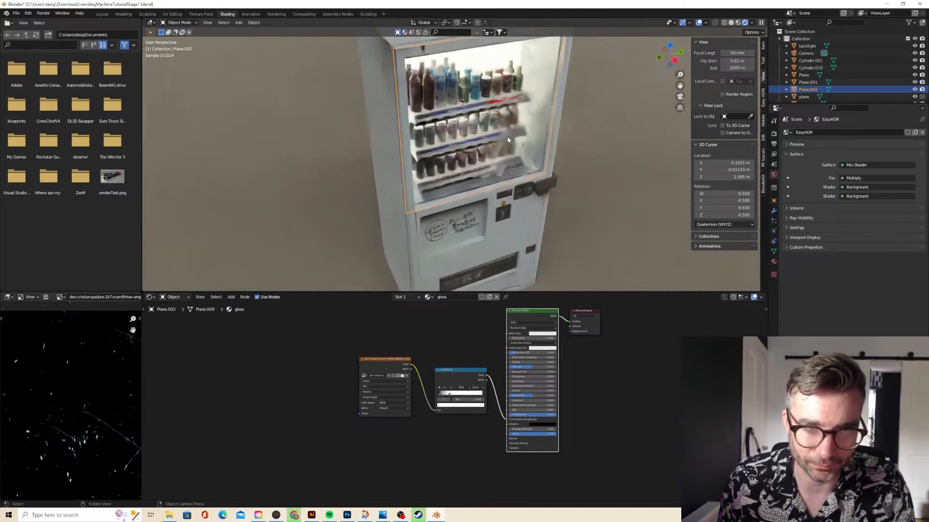
scroll(507, 140, up, 1)
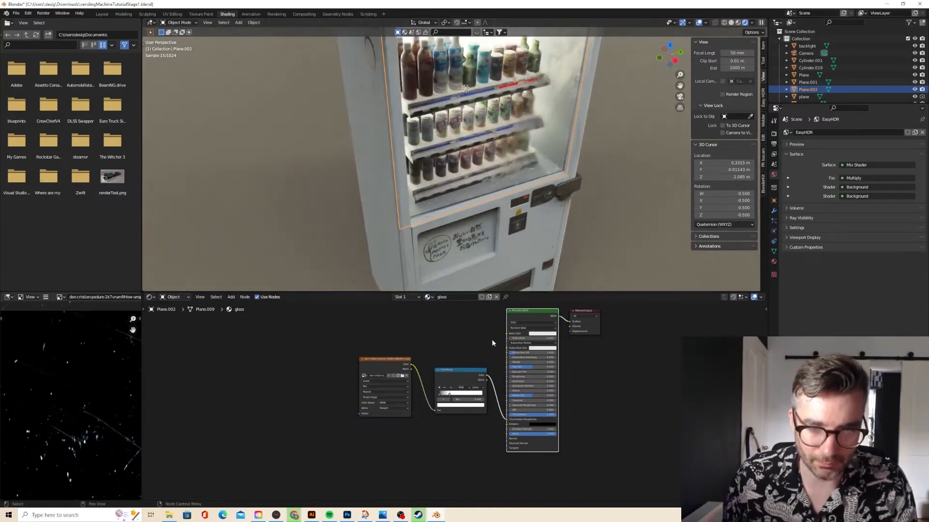
Add an Image Texture node with the blurred grey smear image from the Tutorial texture folder and connect its Color to the shader's Base Color.
scroll(481, 353, down, 1)
middle_drag(481, 353, 472, 364)
key(shift+a)
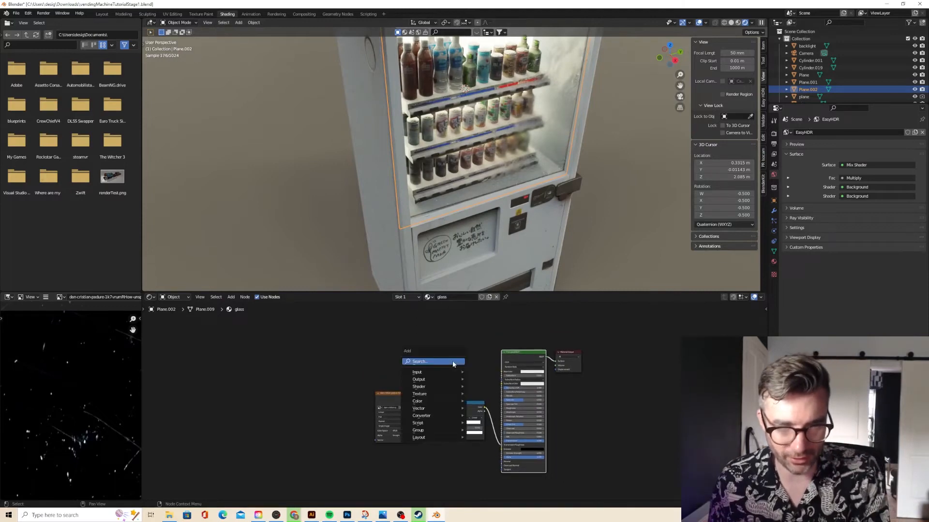
text(image)
key(Return)
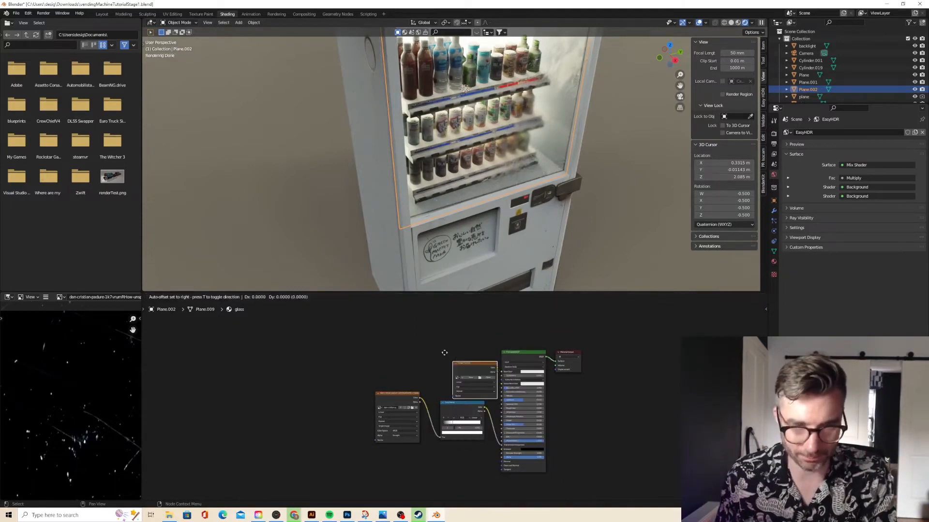
click(425, 359)
click(425, 352)
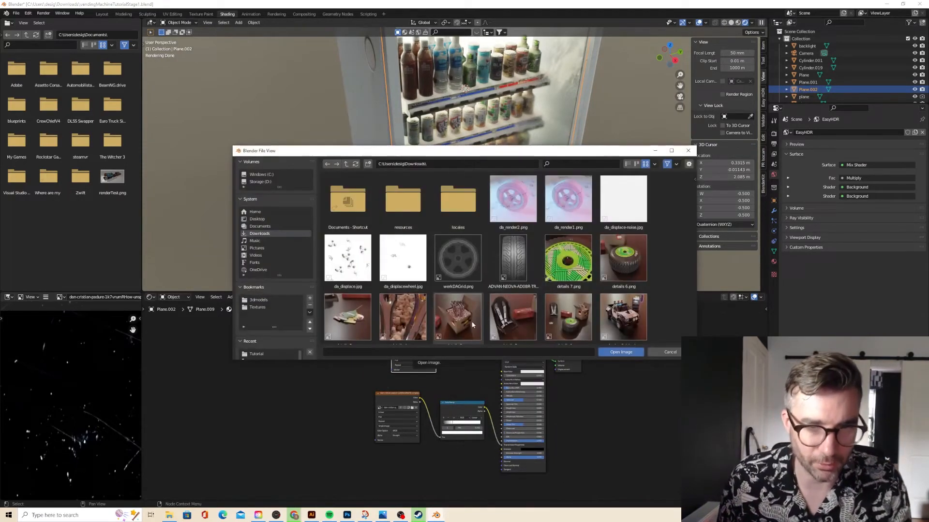
double_click(348, 199)
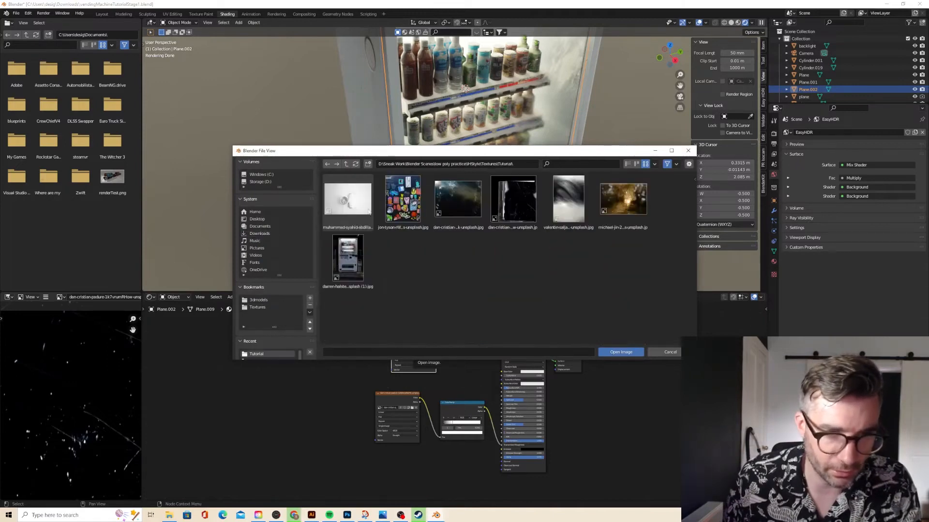
double_click(568, 201)
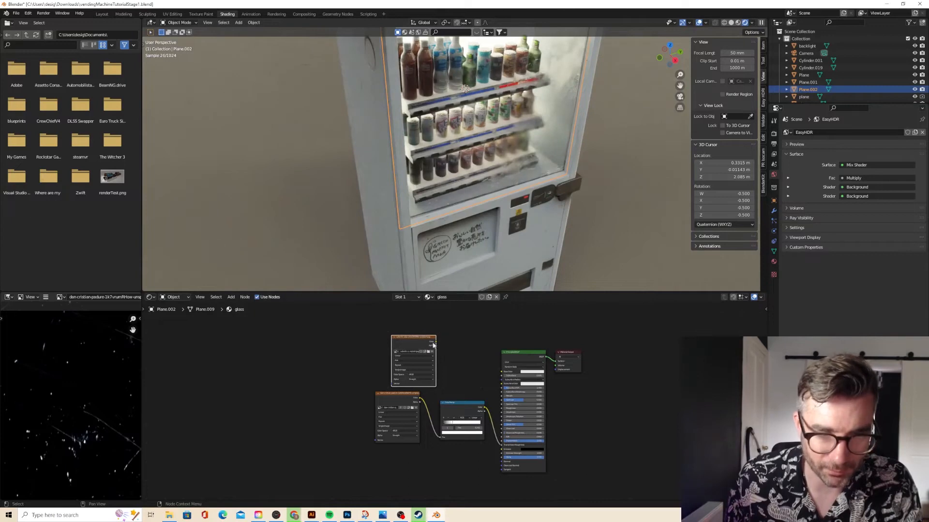
drag(436, 342, 503, 371)
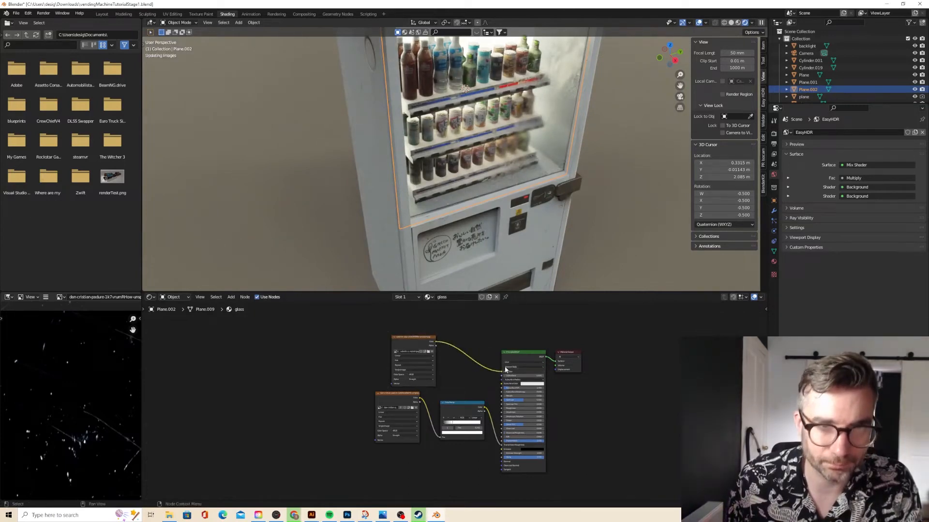
middle_drag(472, 145, 467, 160)
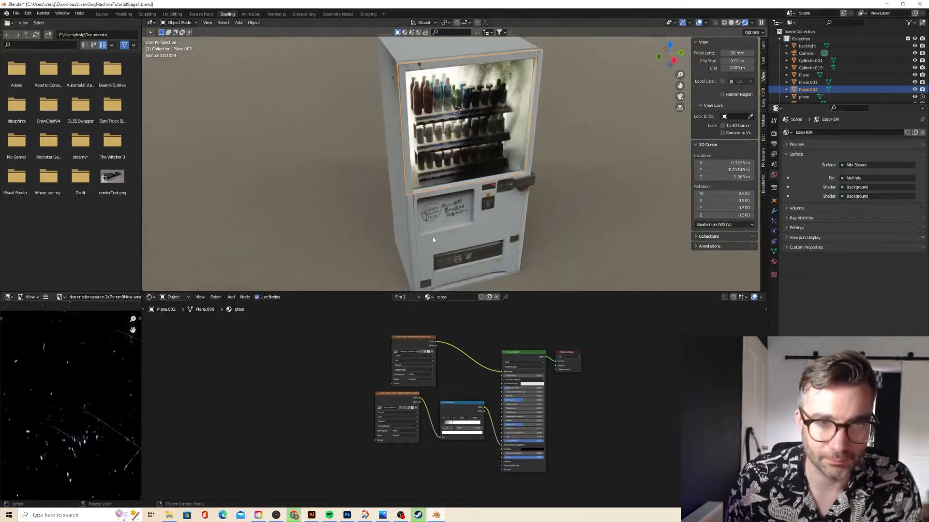
Insert a Color Ramp between the smear texture and Base Color, and move its white stop close to the black end.
drag(411, 338, 381, 332)
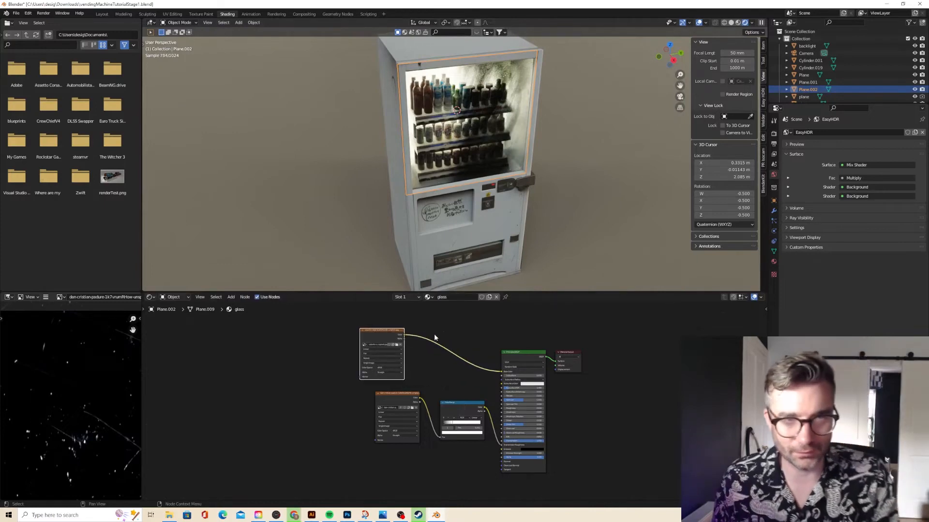
key(shift+a)
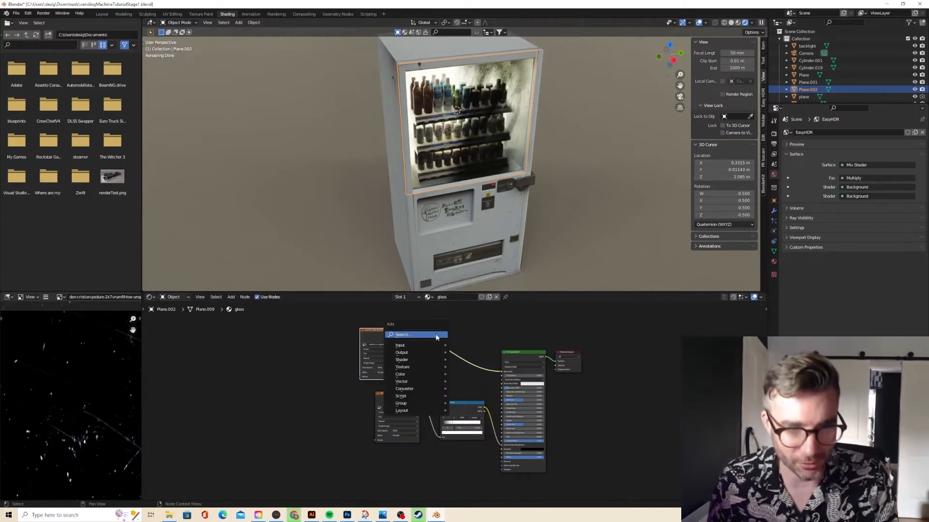
click(436, 333)
text(col)
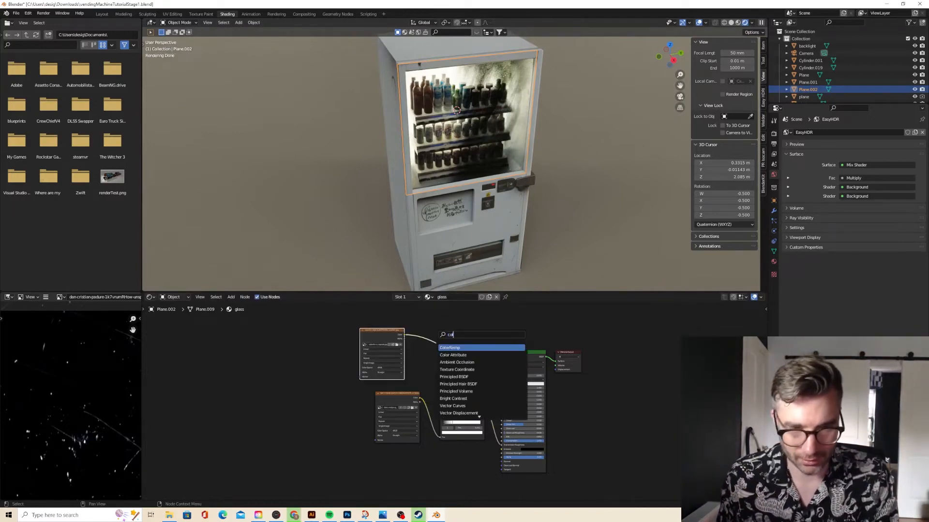
key(Return)
click(441, 342)
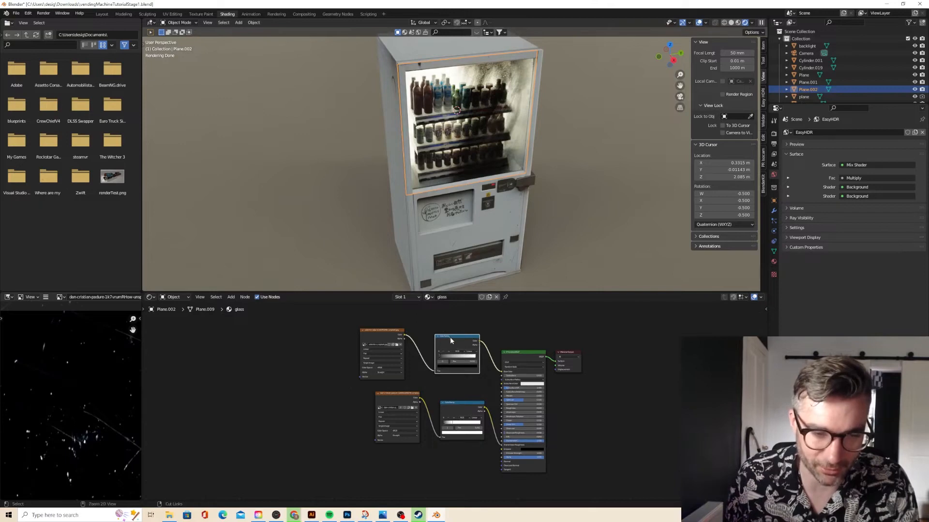
drag(476, 359, 437, 362)
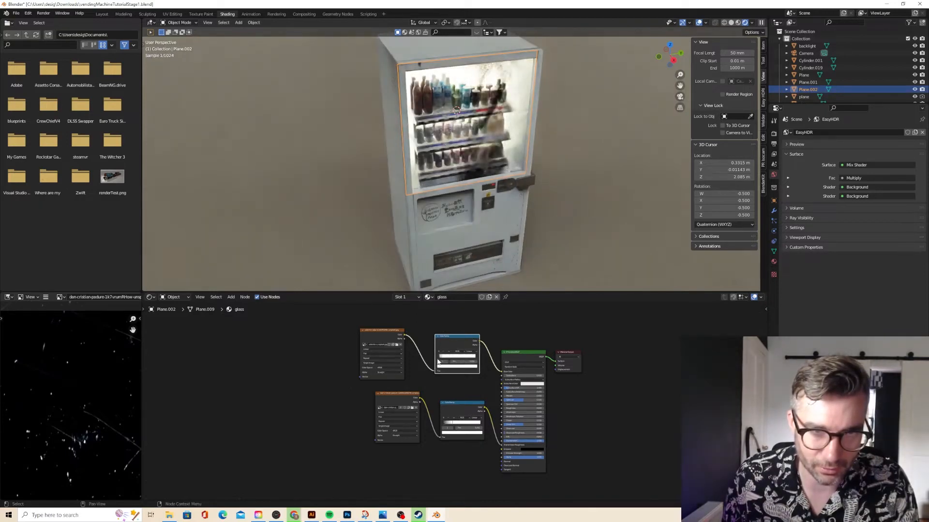
Examine the grimy glass and the vending machine's front from several angles in rendered shading, using the Layout workspace.
click(547, 192)
middle_drag(546, 193, 481, 192)
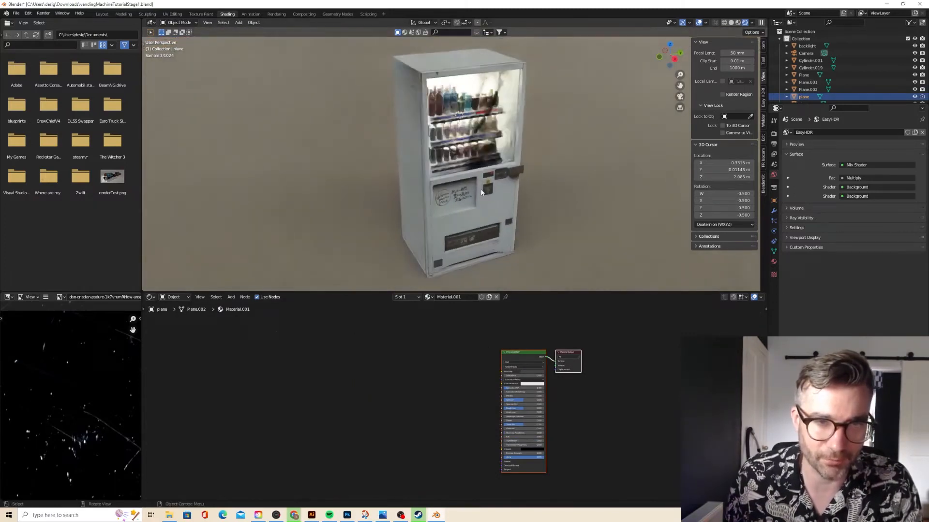
scroll(481, 193, up, 2)
scroll(481, 193, down, 1)
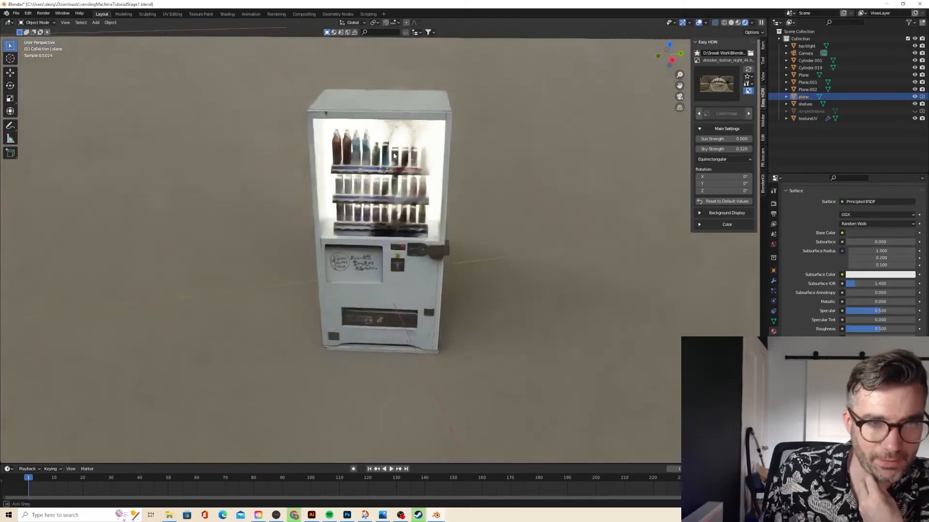
middle_drag(479, 152, 263, 146)
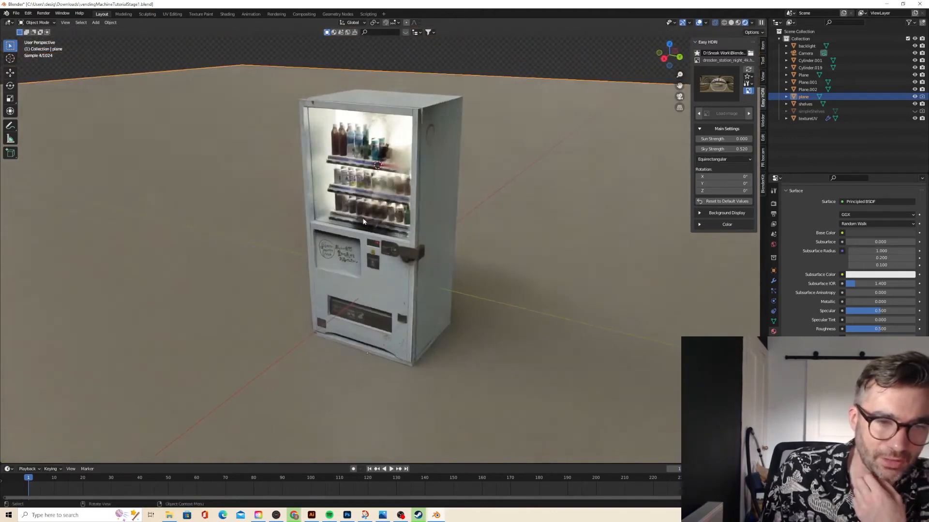
scroll(363, 218, up, 4)
middle_drag(363, 218, 416, 220)
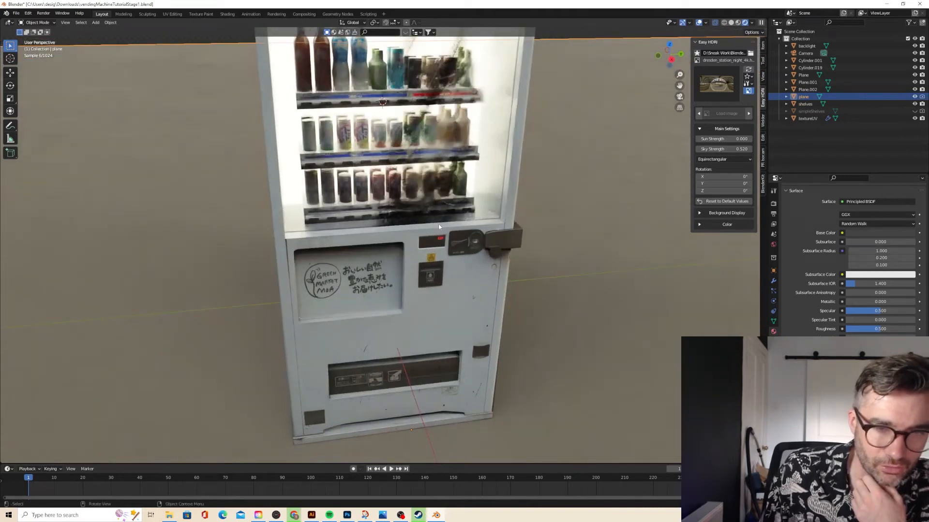
scroll(444, 241, up, 4)
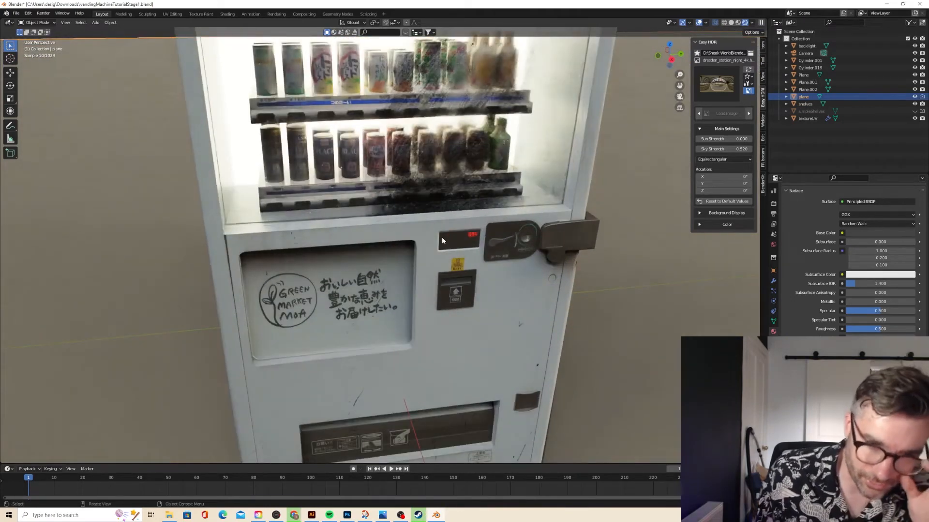
scroll(445, 239, down, 4)
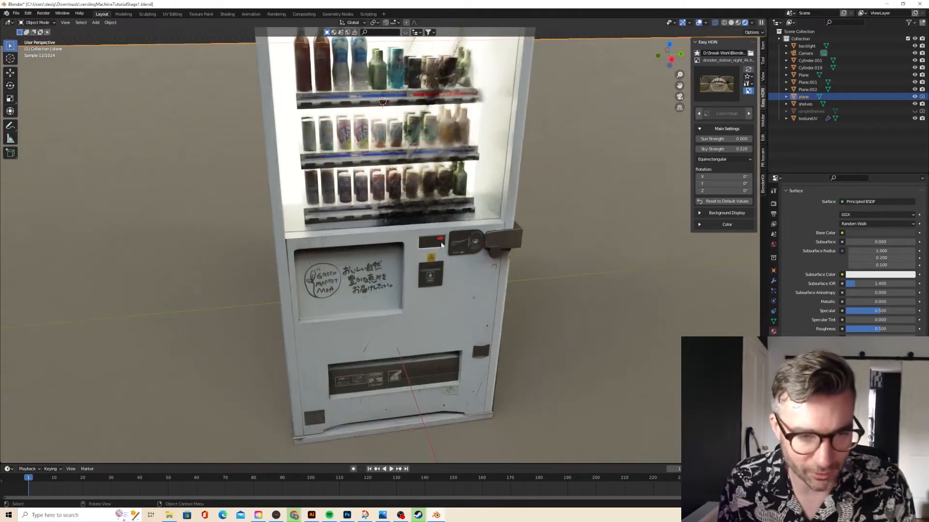
Select the vending machine body and examine its mesh around the small red price display in Edit Mode.
click(442, 245)
scroll(442, 246, up, 4)
key(Tab)
key(Tab)
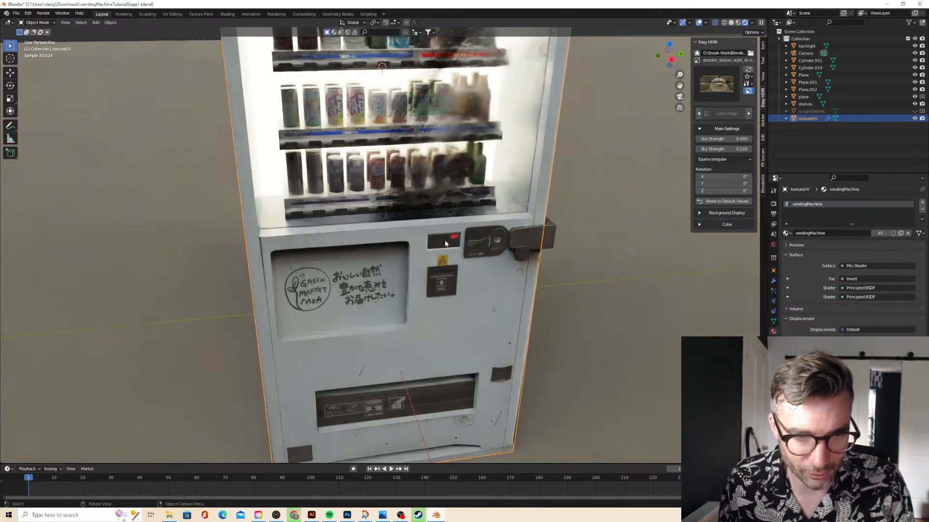
scroll(445, 244, up, 2)
scroll(445, 243, up, 3)
key(Tab)
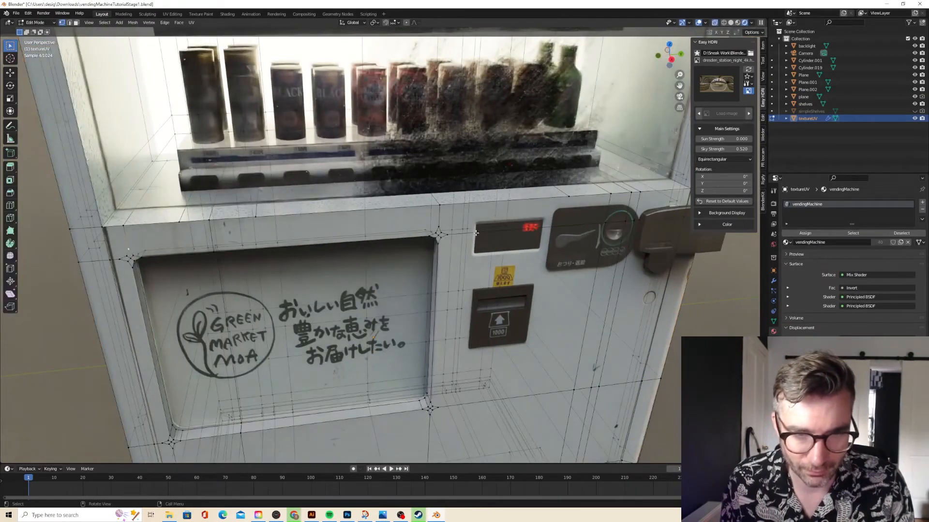
key(Tab)
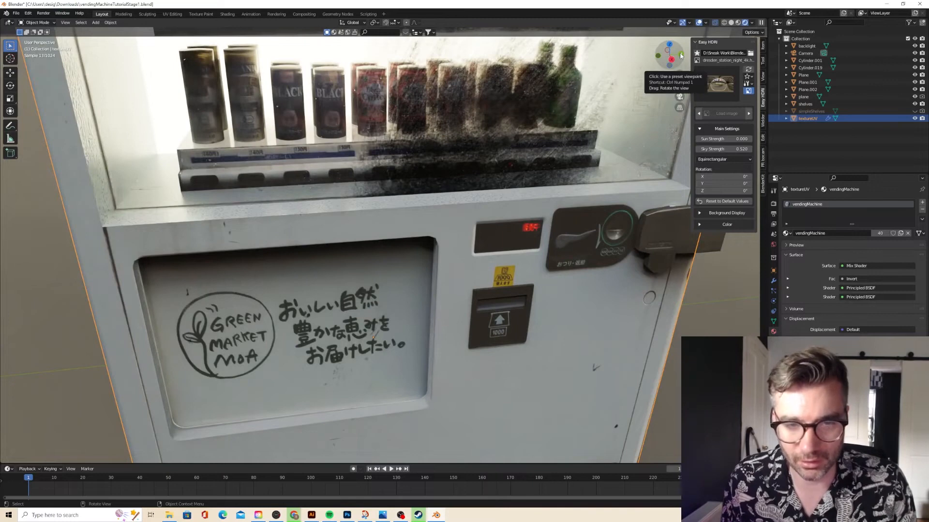
Place the 3D cursor on the price display in right orthographic view and add a plane there, scaled down to about the display's width.
click(681, 55)
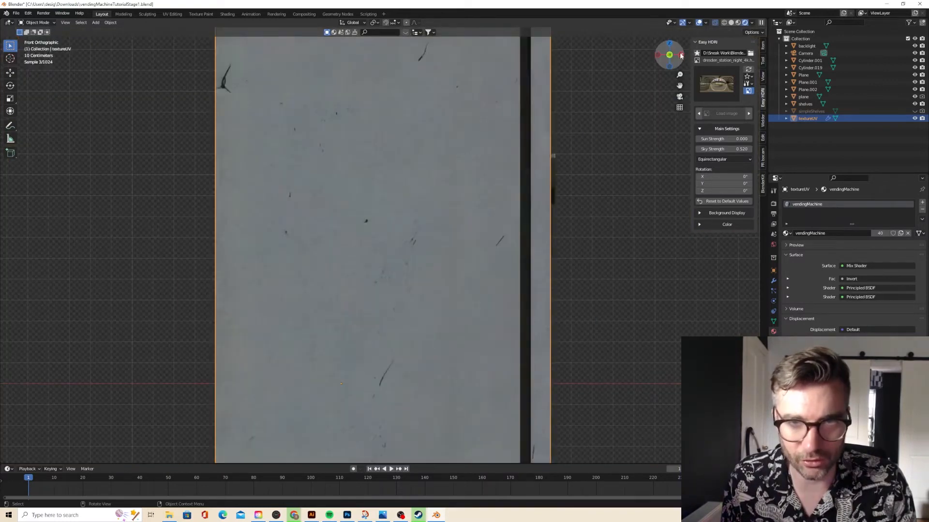
key(Tab)
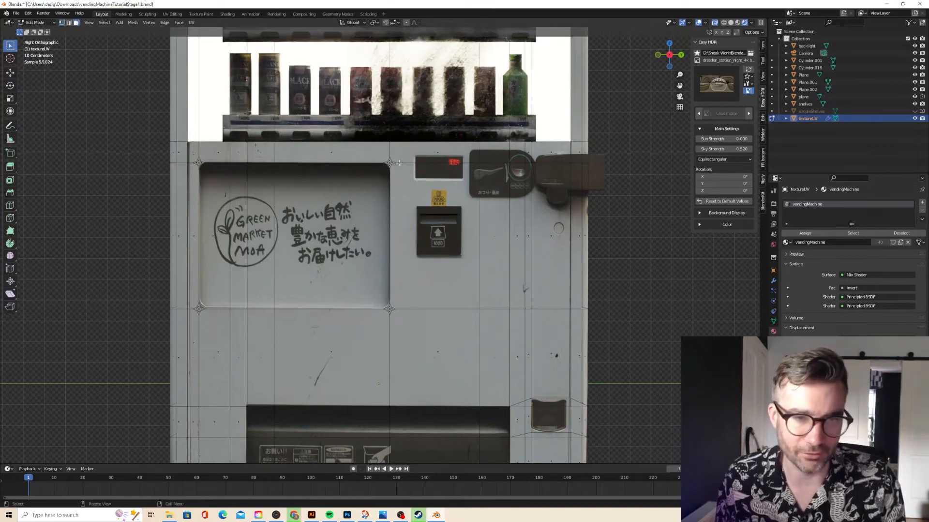
key(Tab)
click(11, 59)
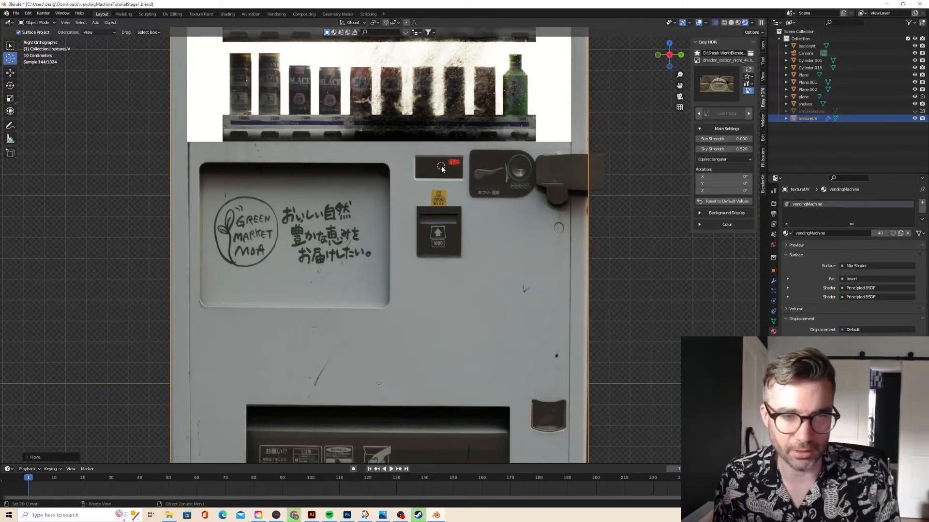
key(shift+a)
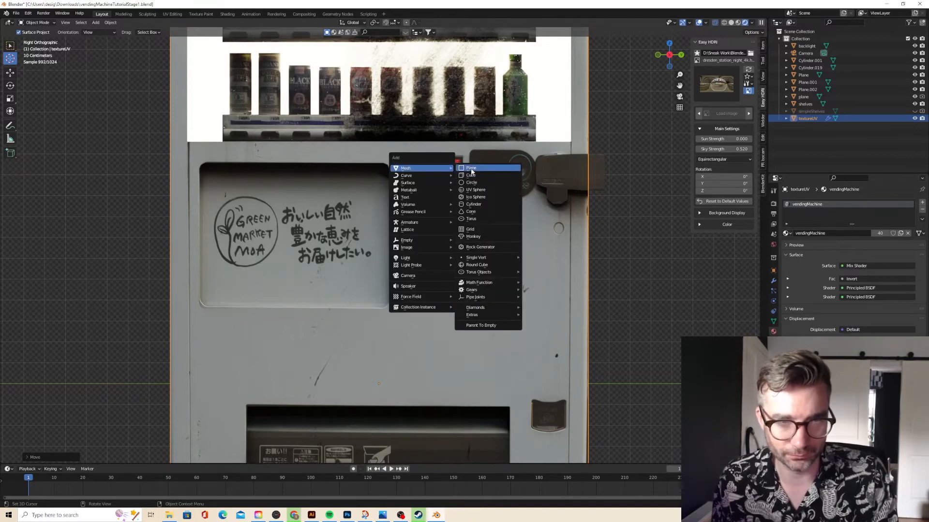
click(465, 168)
key(s)
click(438, 162)
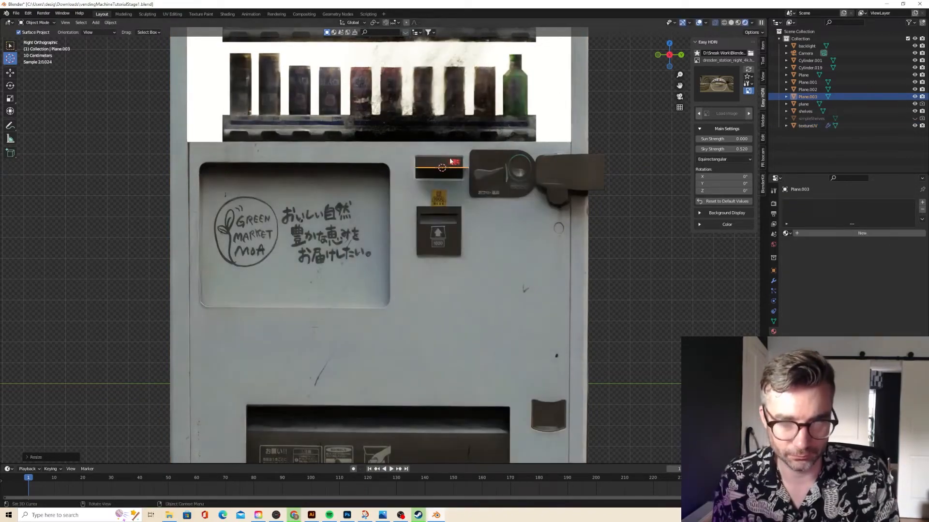
Rotate the new plane 90° about Y and scale it down to the price display's height, working in Material Preview.
click(738, 24)
text(r)
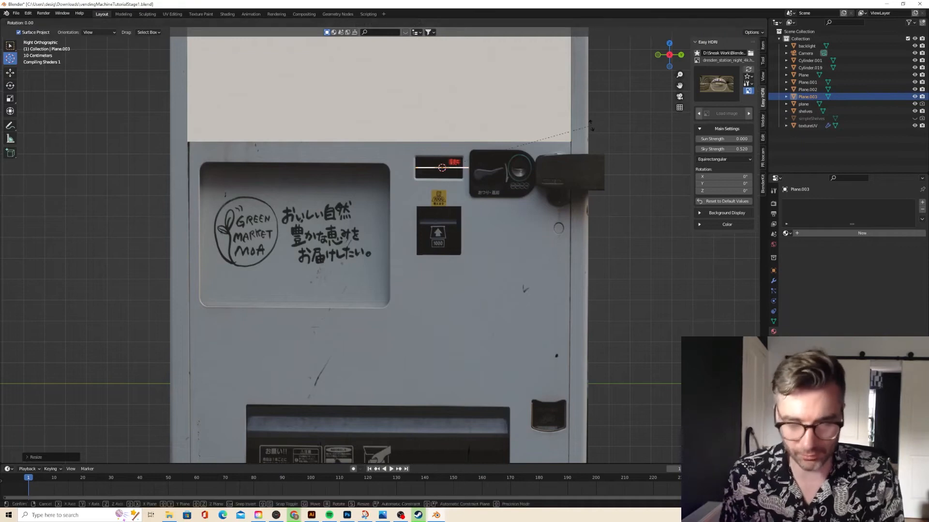
text(y90)
key(Return)
key(s)
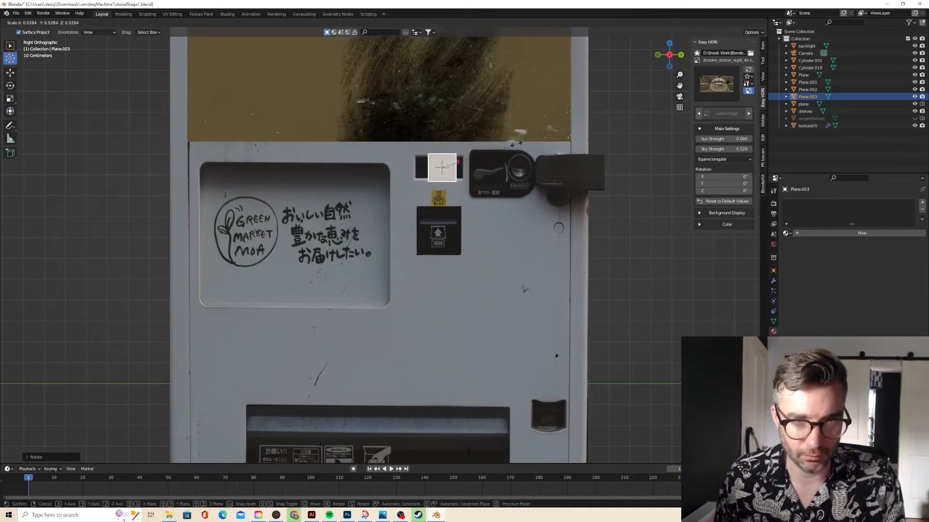
click(499, 145)
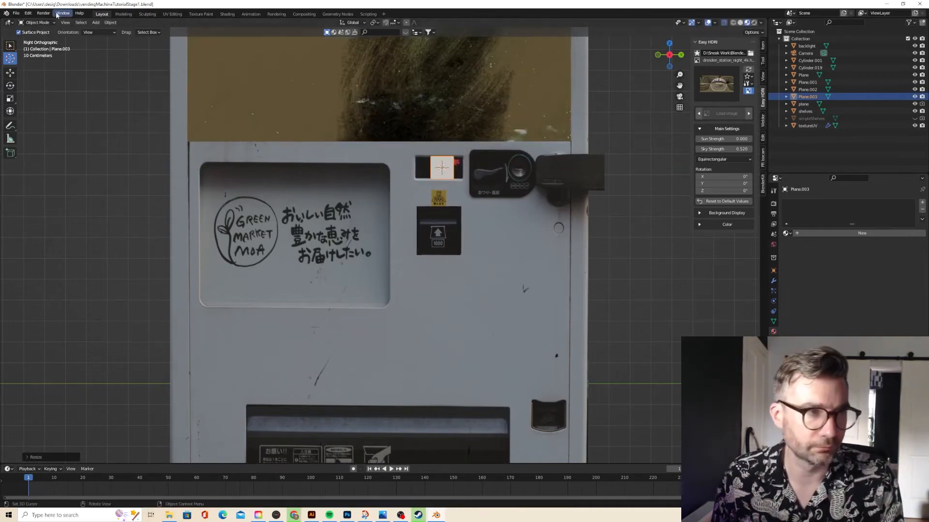
In Edit Mode, move the plane's left edge along Y to meet the left border of the price display.
key(Tab)
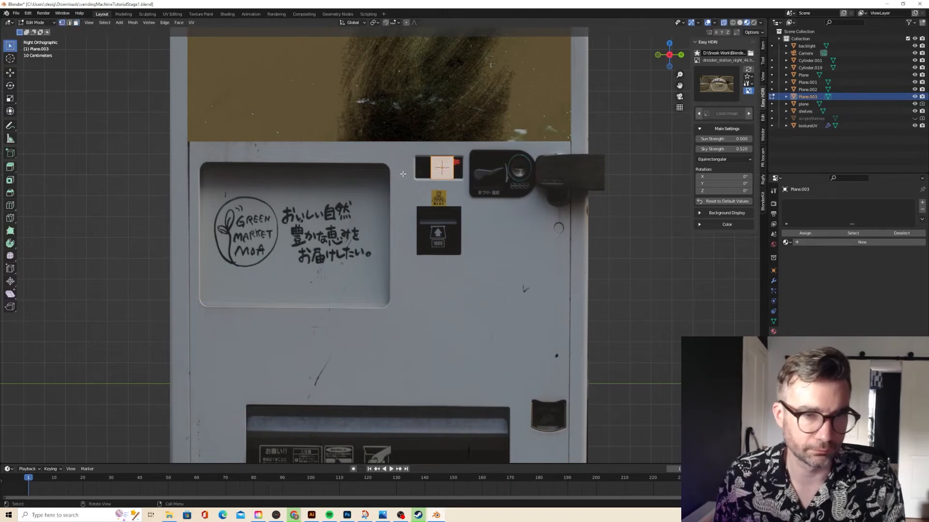
drag(414, 152, 448, 193)
key(g)
key(y)
right_click(442, 196)
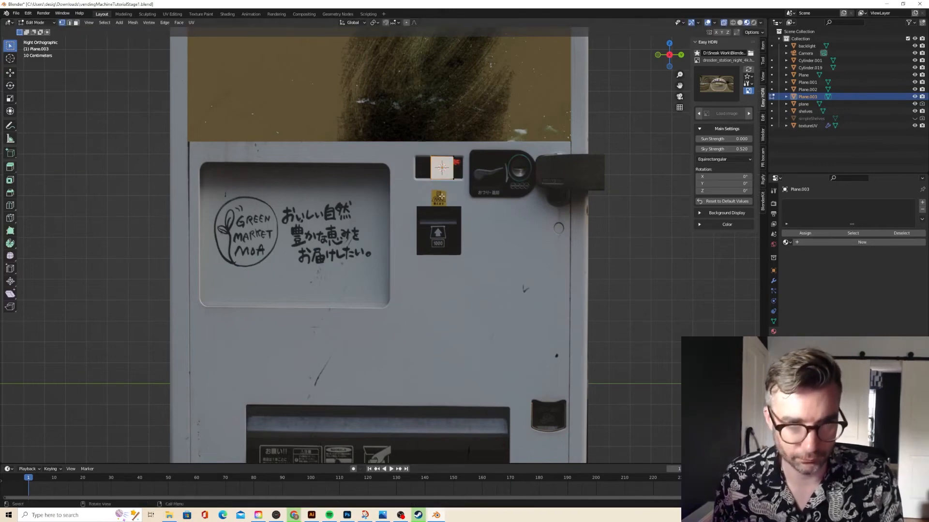
key(g)
key(y)
click(429, 187)
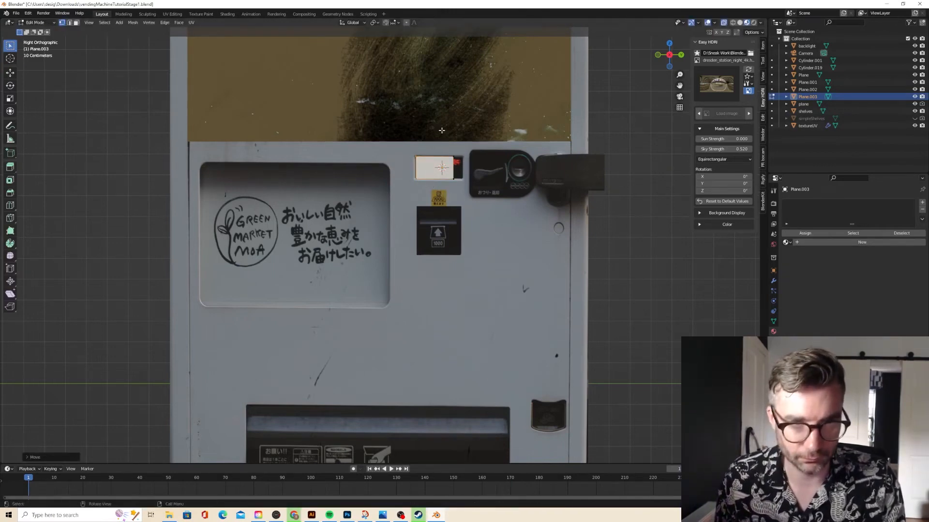
Move the plane's right edge along Y to meet the right border of the price display.
mouse_move(468, 183)
mouse_down()
mouse_move(470, 168)
mouse_move(467, 191)
mouse_up()
key(g)
key(y)
click(475, 183)
Adjust the plane's upper and lower edges in the YZ plane to fit the price display's height.
key(g)
key(y)
key(z)
click(410, 172)
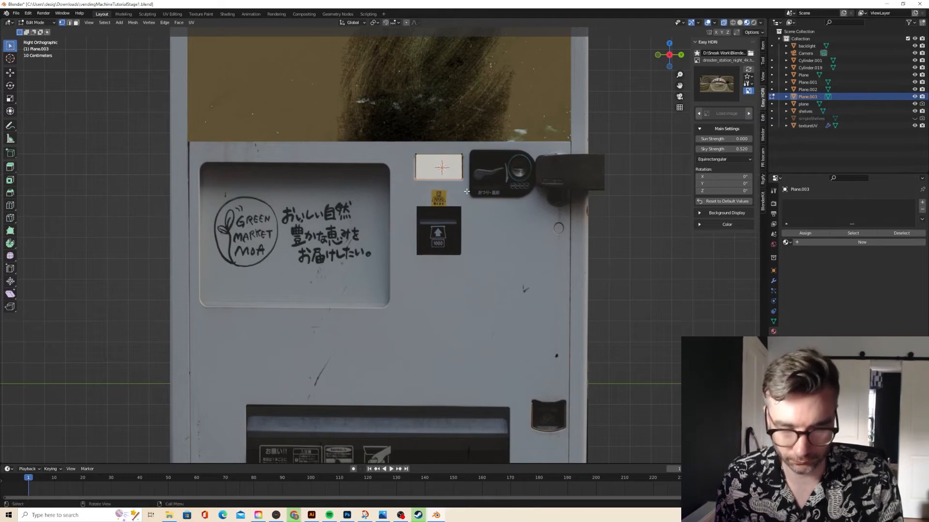
key(g)
key(y)
key(z)
click(466, 192)
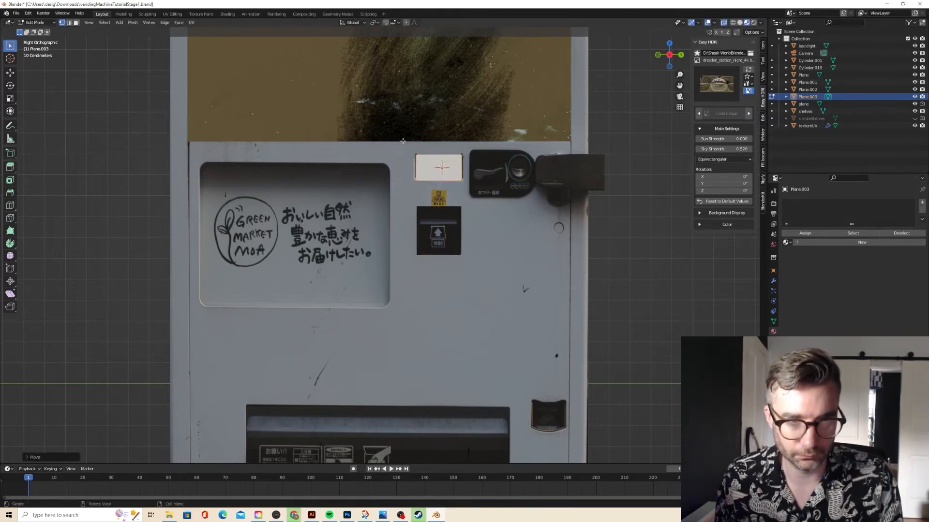
Shift the plane's side edges outward along Y to cover the price display's full width and return to Object Mode.
drag(423, 184, 465, 179)
key(g)
key(y)
click(450, 166)
key(g)
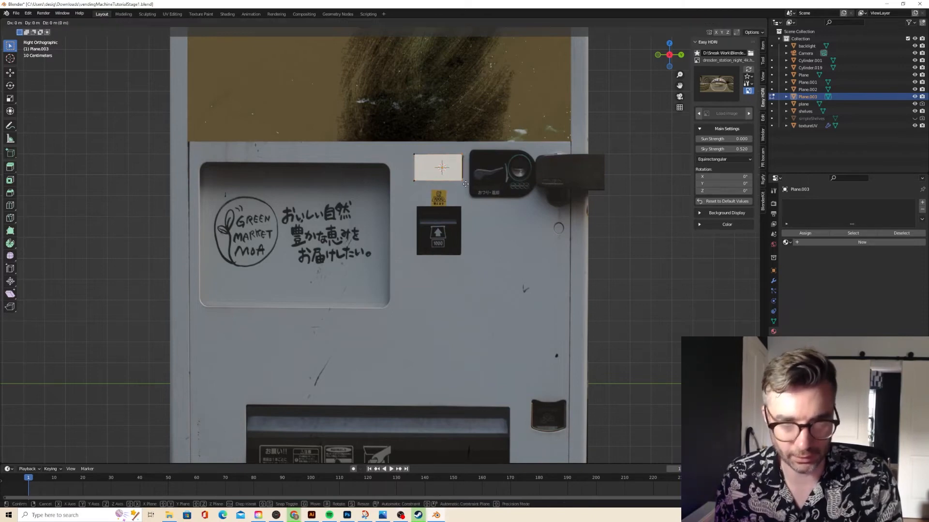
key(y)
click(466, 183)
key(Tab)
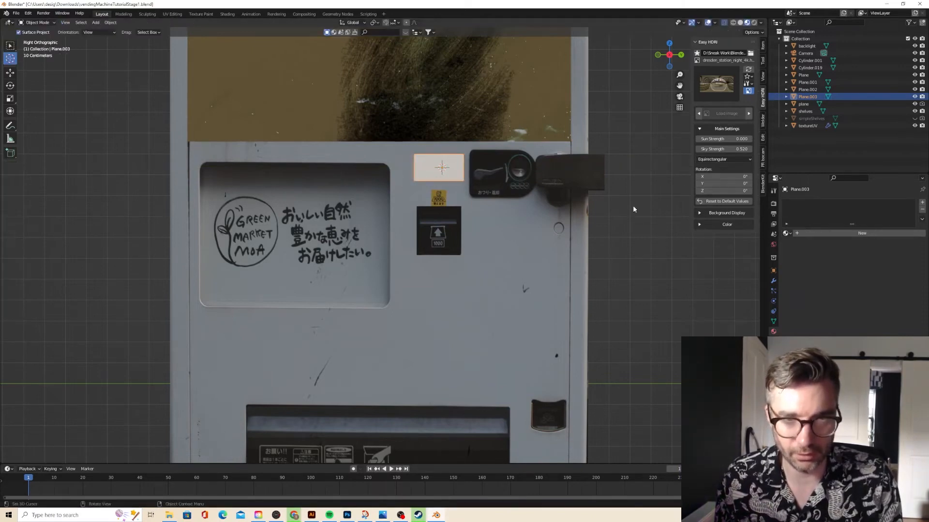
Assign the existing vendingMachine material to the plane and unwrap its whole mesh with Cube Projection.
click(786, 233)
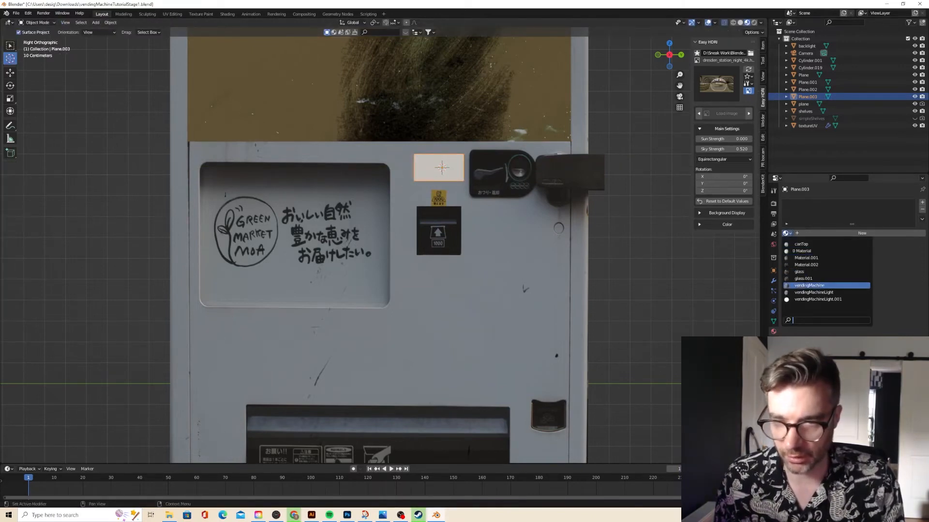
click(822, 285)
key(Tab)
key(a)
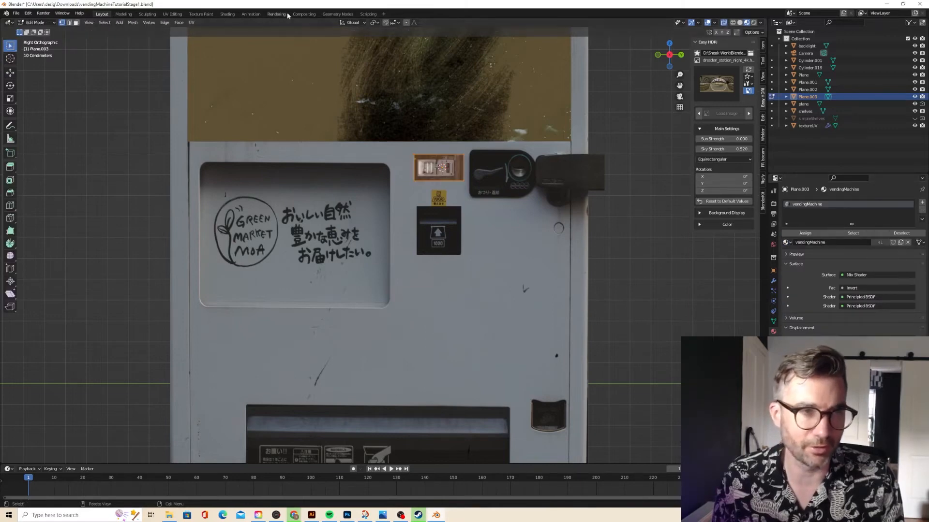
click(173, 13)
scroll(260, 242, down, 4)
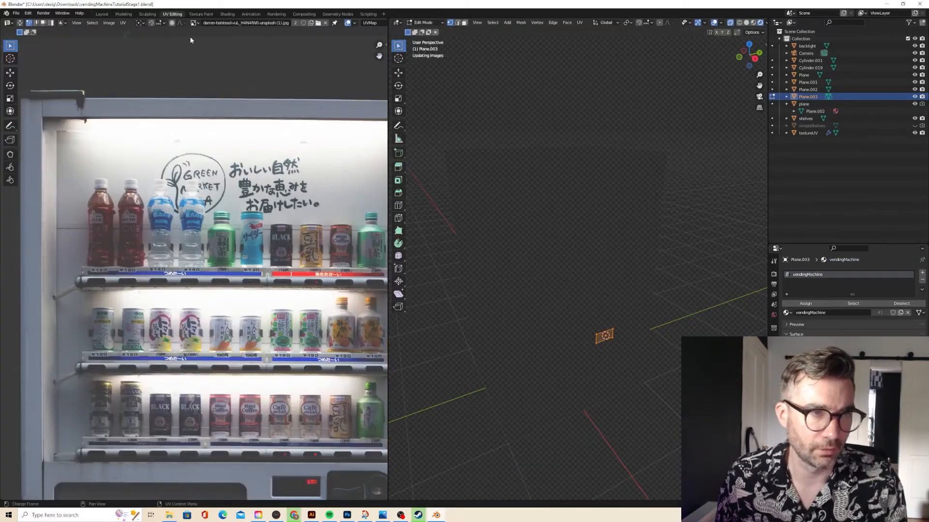
click(580, 23)
click(599, 67)
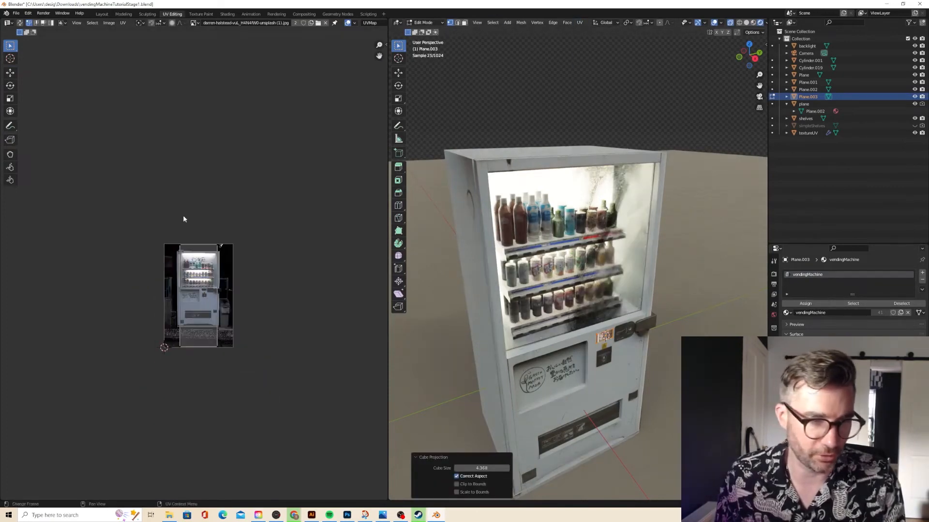
Scale the plane's UV island down, rotate it 90°, and move it onto the price display in the photo.
key(a)
scroll(228, 363, up, 6)
key(s)
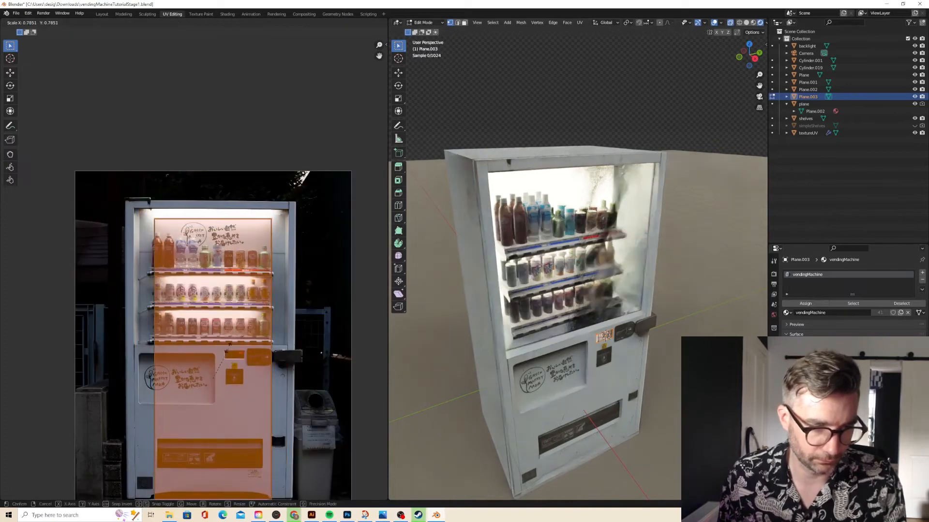
click(217, 381)
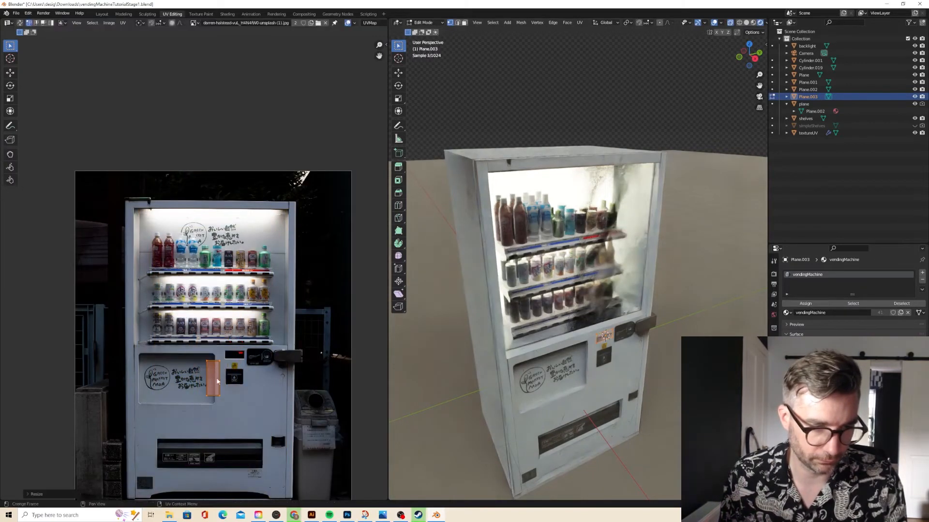
text(r90)
key(Return)
key(g)
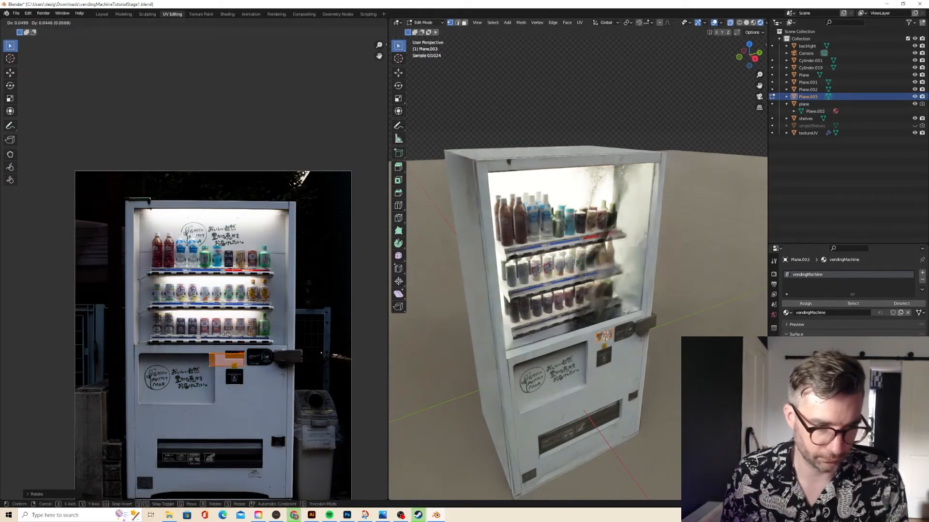
click(226, 334)
Scale the UV island to match the size of the price display in the photo.
scroll(230, 344, up, 4)
middle_drag(257, 252, 188, 127)
scroll(192, 261, up, 1)
key(s)
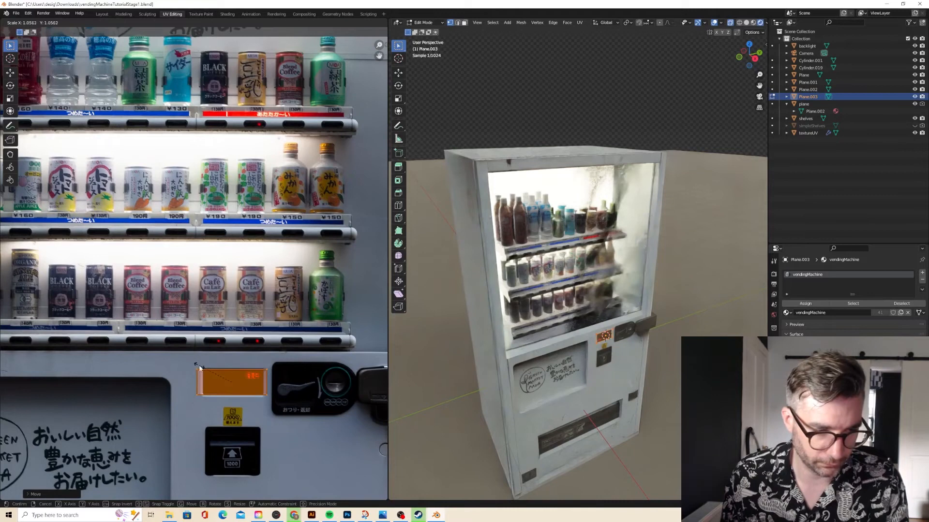
click(199, 368)
Move the UV island's right and left edges to the price display's borders and leave Edit Mode.
key(g)
drag(269, 383, 274, 409)
click(268, 377)
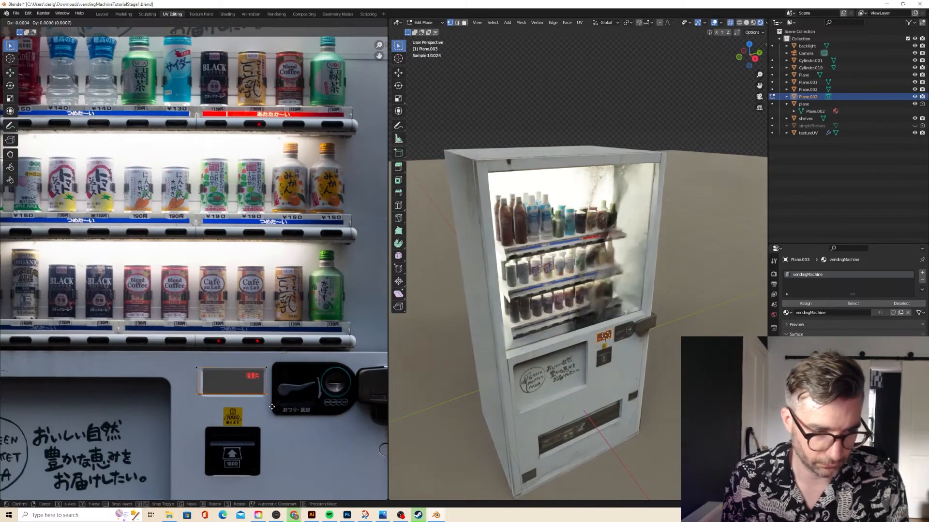
key(g)
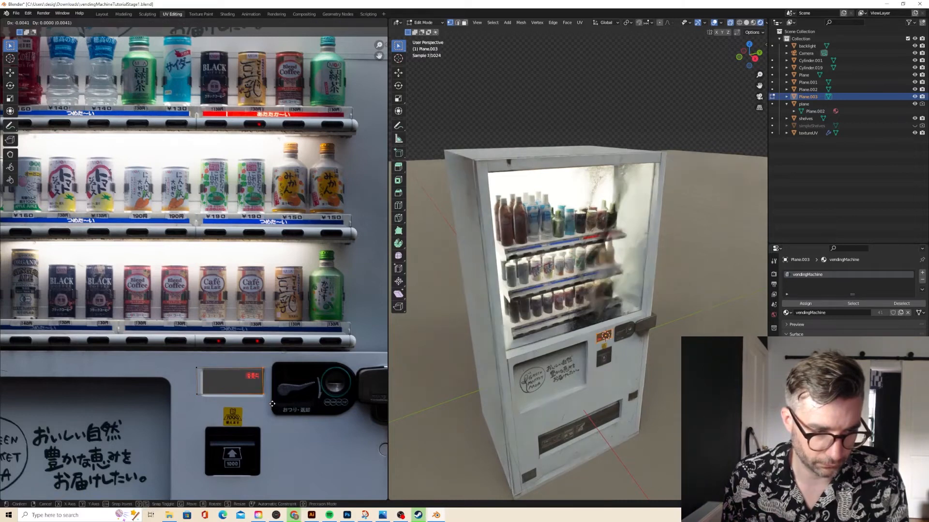
click(272, 403)
drag(203, 403, 204, 404)
key(g)
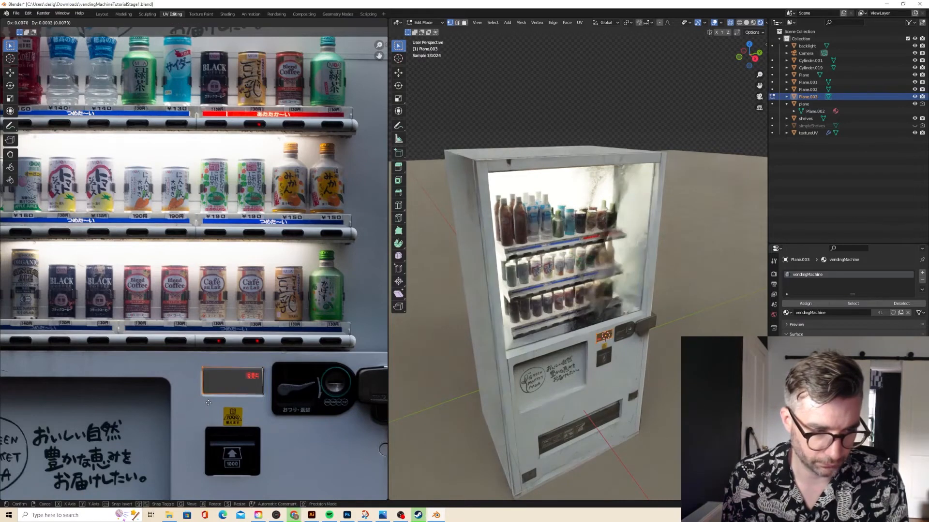
click(207, 402)
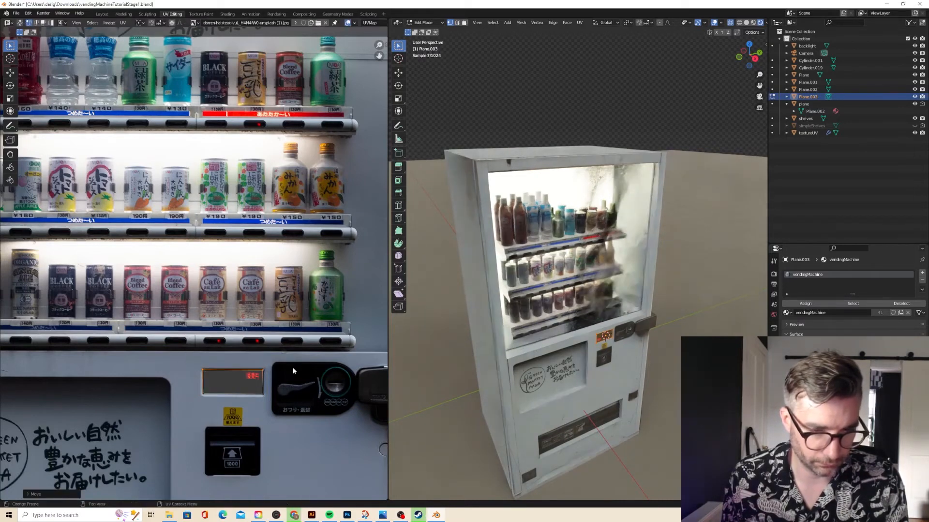
key(Tab)
Inspect how the price display plane's texture lines up on the rendered machine.
scroll(540, 301, up, 3)
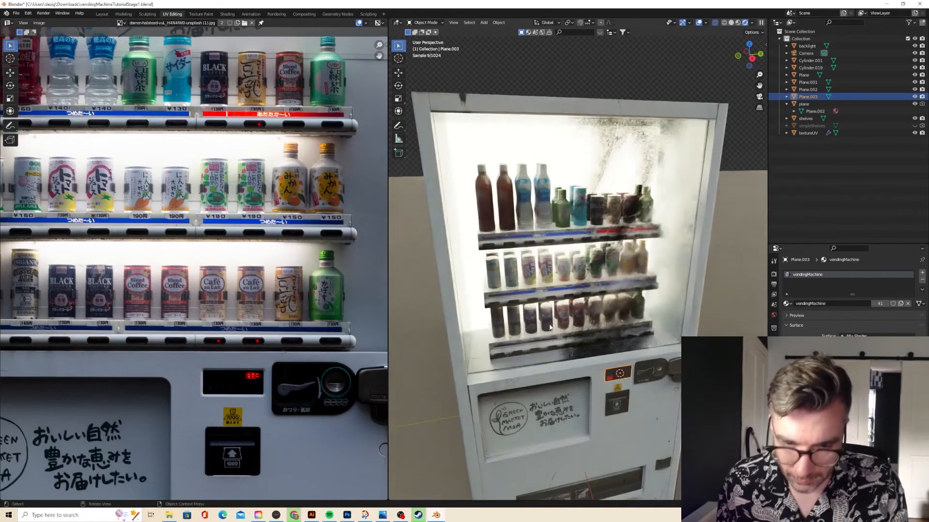
key(Tab)
key(a)
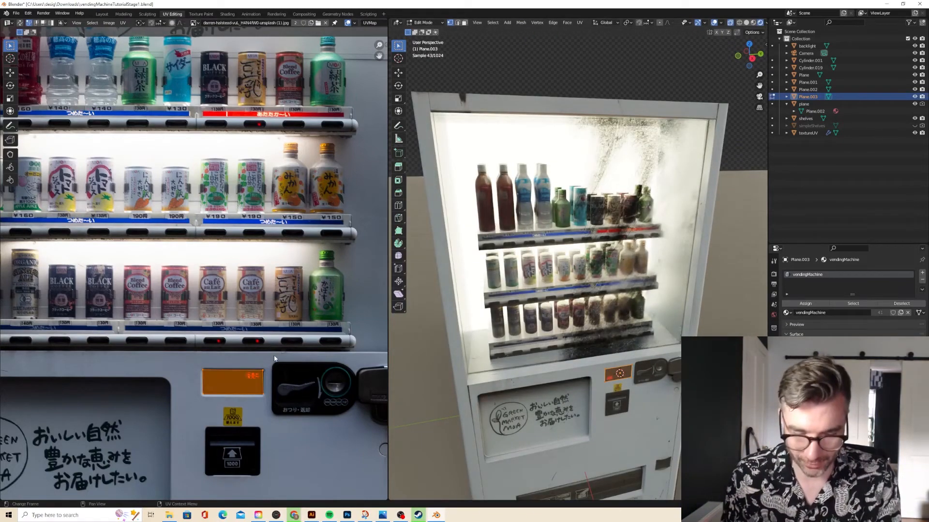
key(Tab)
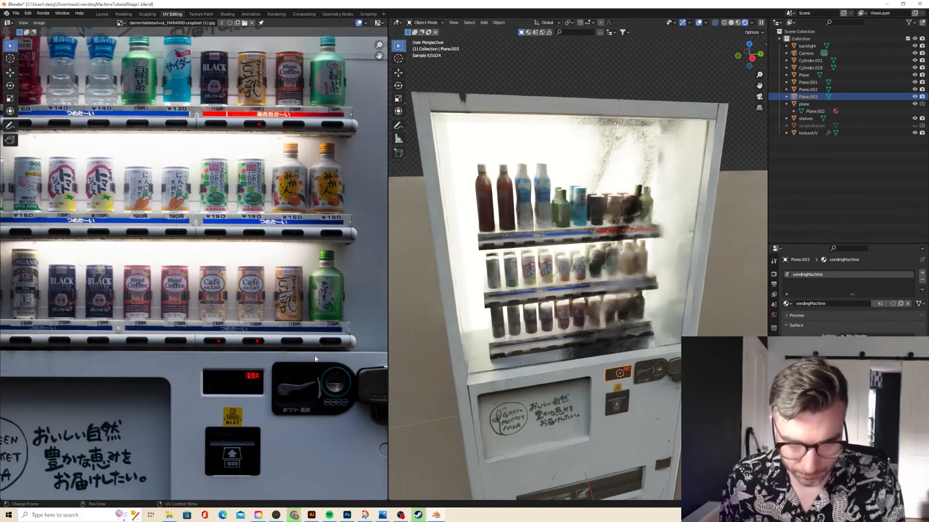
click(553, 367)
scroll(556, 369, up, 4)
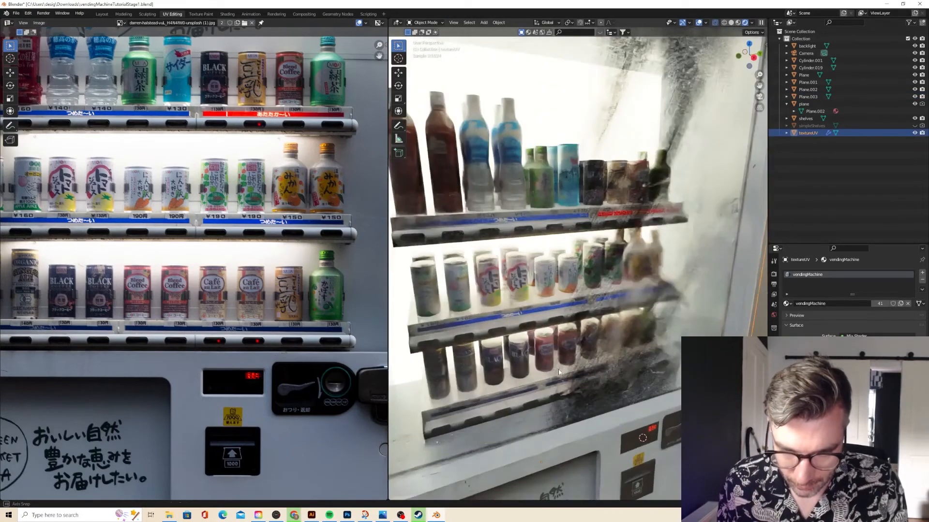
scroll(563, 382, down, 2)
Correct the face normals of the price display plane in Edit Mode.
click(634, 452)
key(Tab)
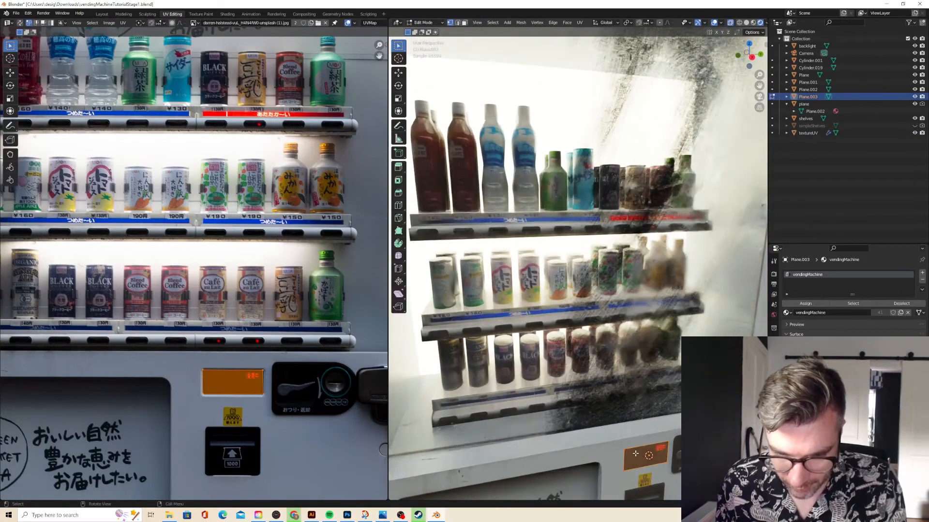
key(alt+n)
click(635, 452)
key(Tab)
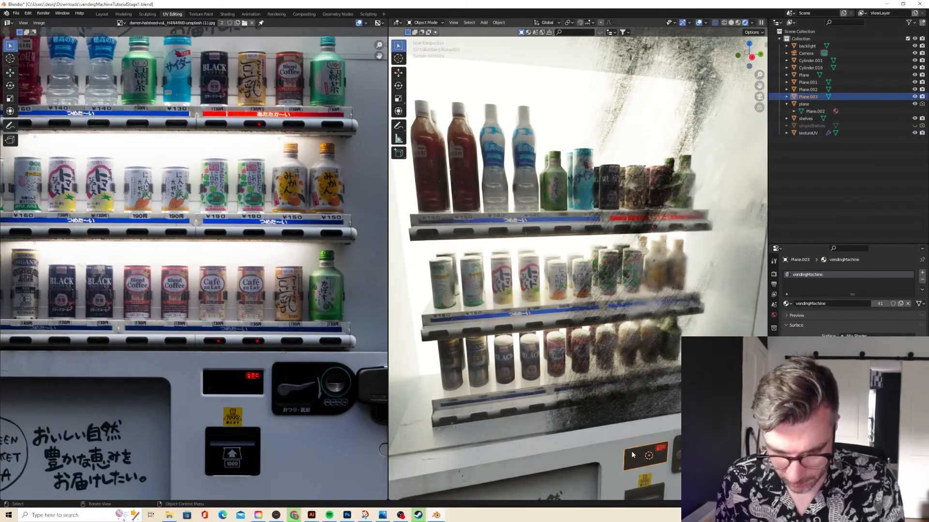
Move the price display plane 0.001114 m along X, just in front of the machine's surface.
key(g)
key(x)
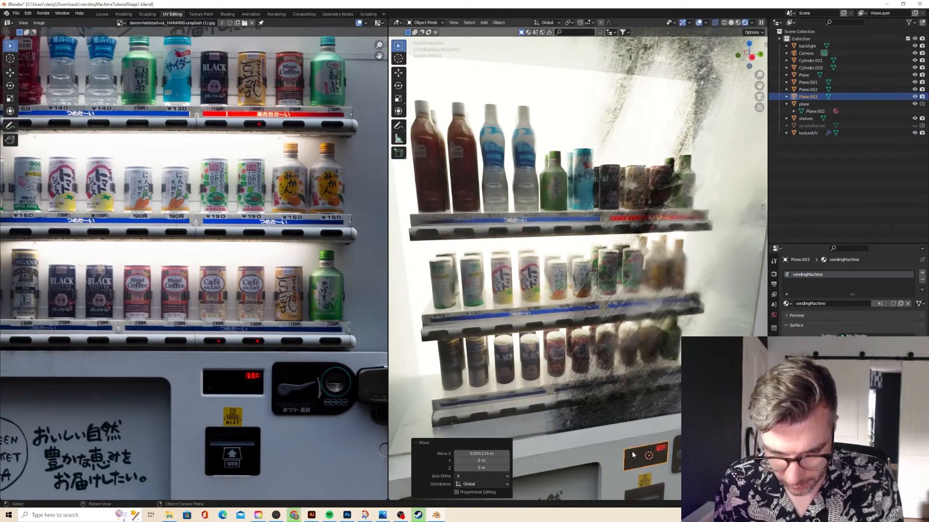
key(Escape)
click(604, 426)
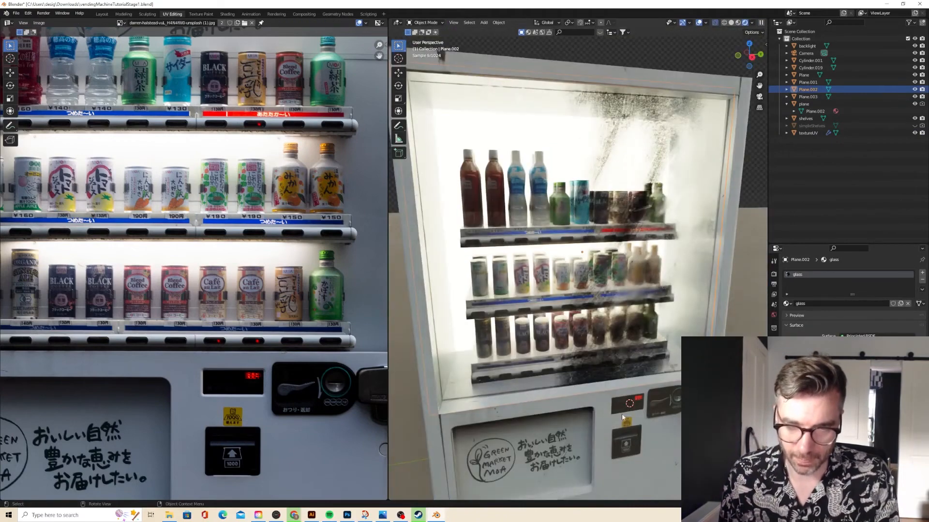
Make a single-user copy of the price display plane's material and name it vendingMachineEmission.
click(624, 407)
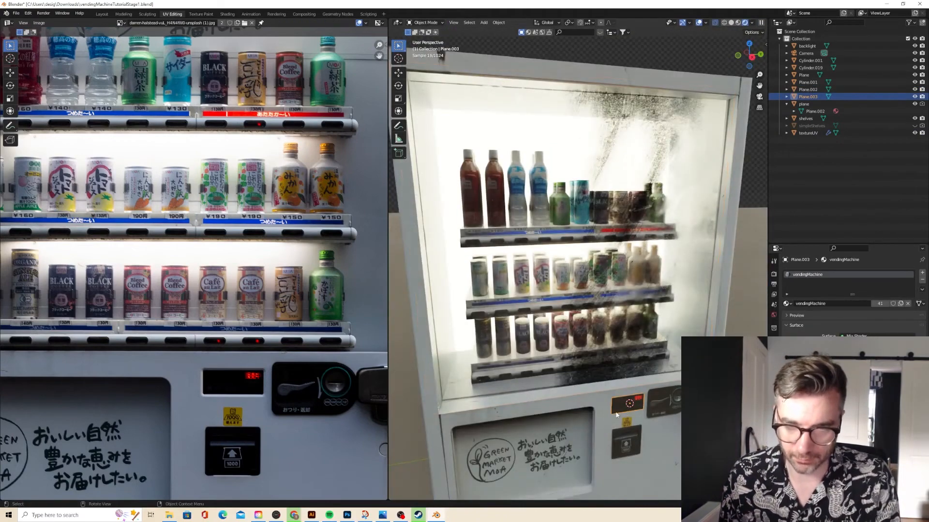
click(900, 303)
double_click(827, 303)
text(vendingM)
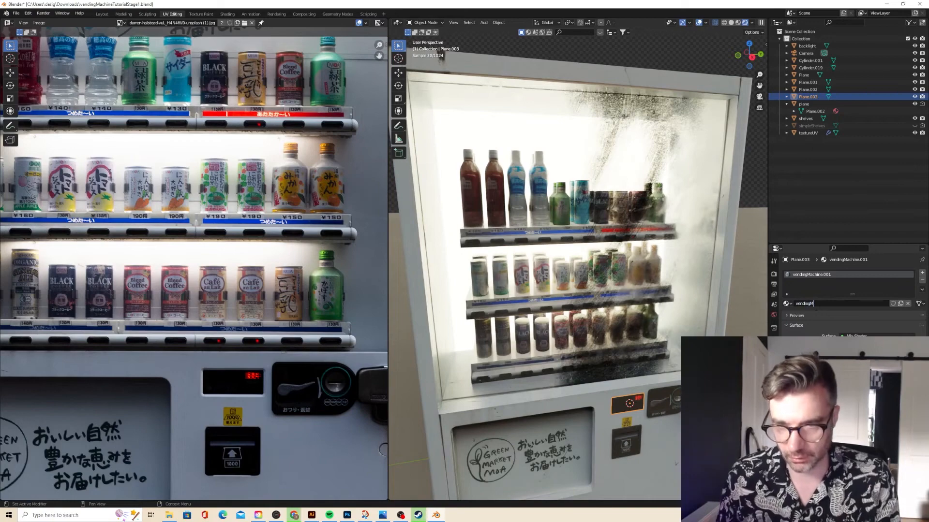
text(achineEmissio)
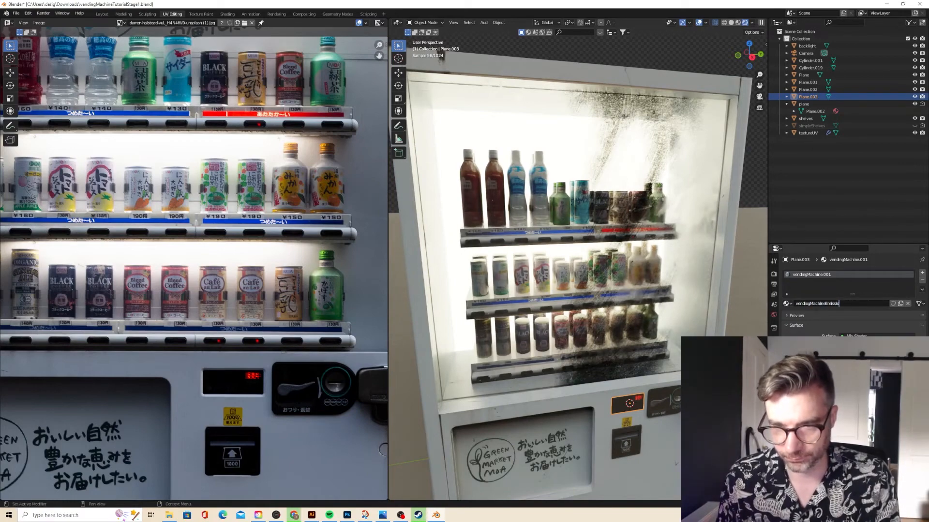
text(n)
key(Return)
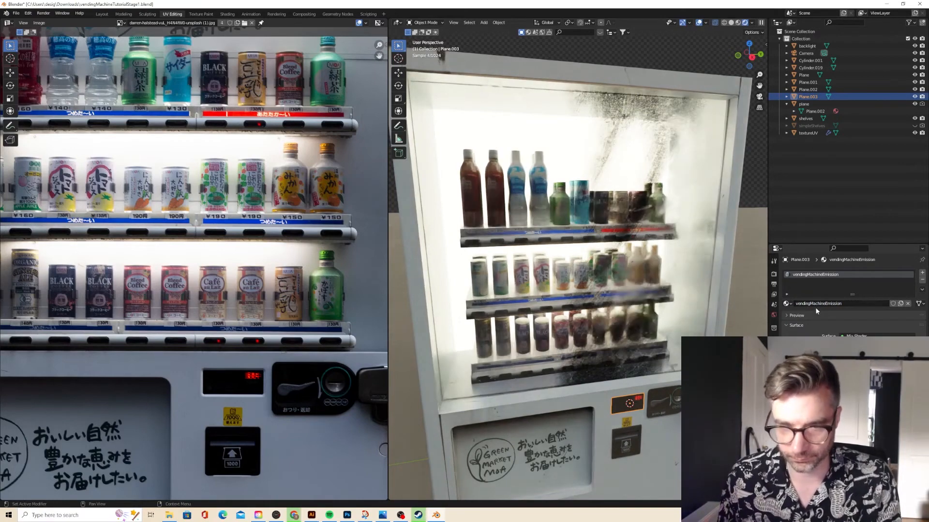
In the shader graph, delete the upper Image Texture, Invert, Principled BSDF and Mix Shader nodes, and connect the remaining Principled BSDF to the Material Output.
click(227, 14)
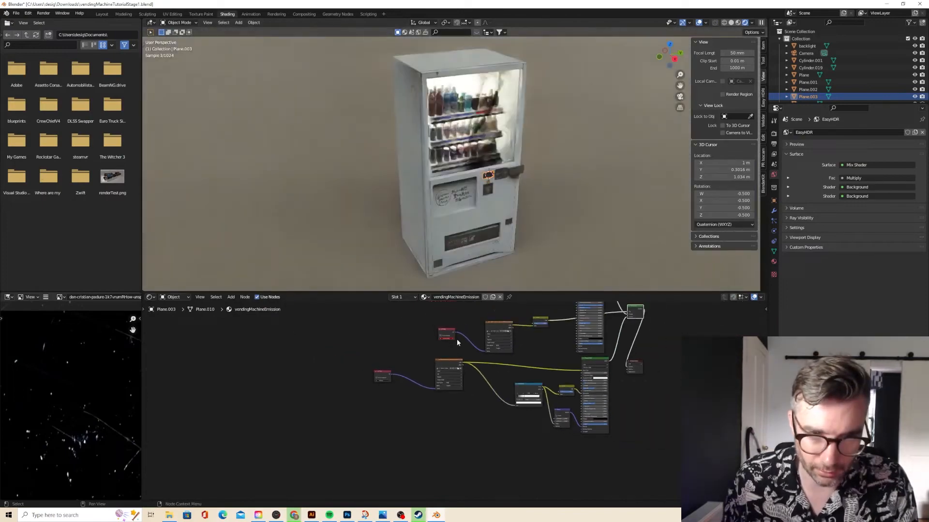
scroll(469, 275, up, 3)
scroll(473, 318, up, 1)
middle_drag(473, 318, 458, 378)
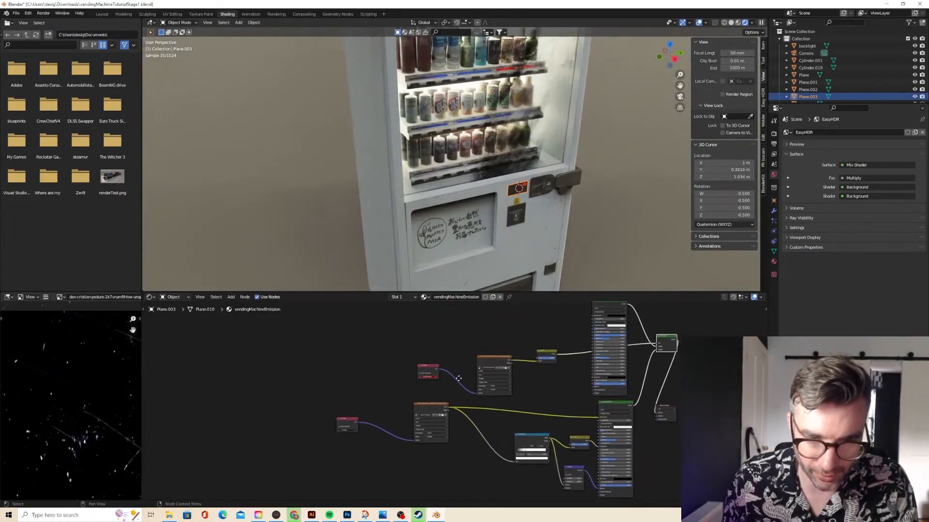
scroll(458, 378, down, 1)
drag(379, 344, 590, 372)
drag(370, 328, 627, 355)
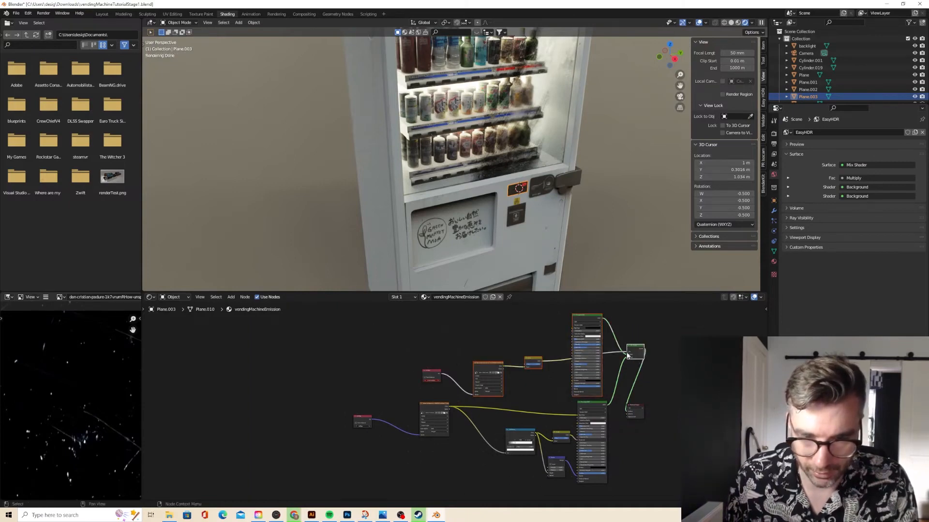
right_click(628, 356)
click(616, 373)
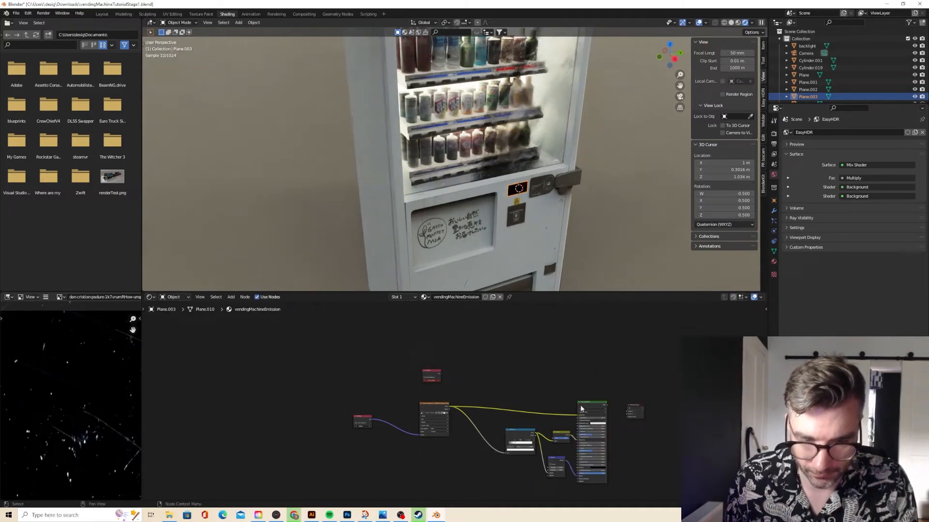
scroll(624, 410, up, 2)
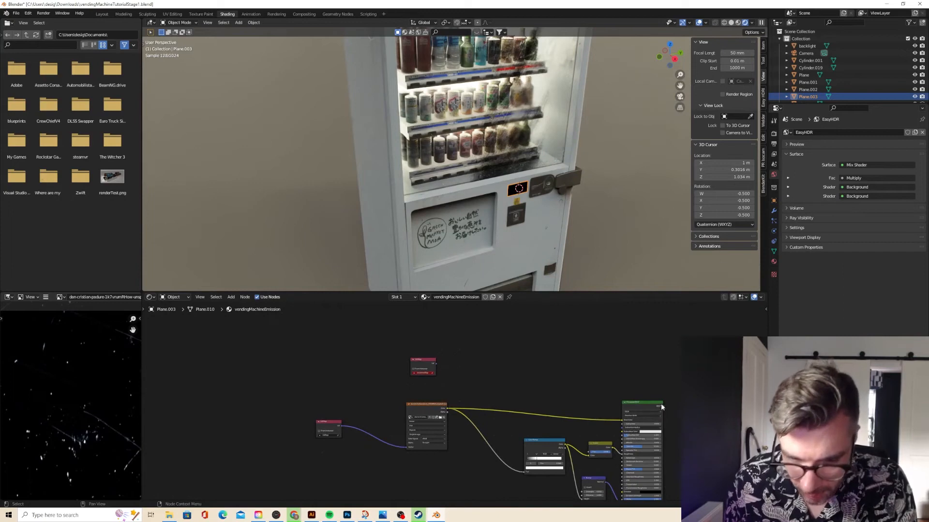
drag(661, 407, 693, 417)
Delete the color ramp and the adjoining nodes feeding roughness and normal, along with the unused UV Map node.
scroll(693, 417, down, 1)
drag(490, 427, 598, 479)
right_click(580, 469)
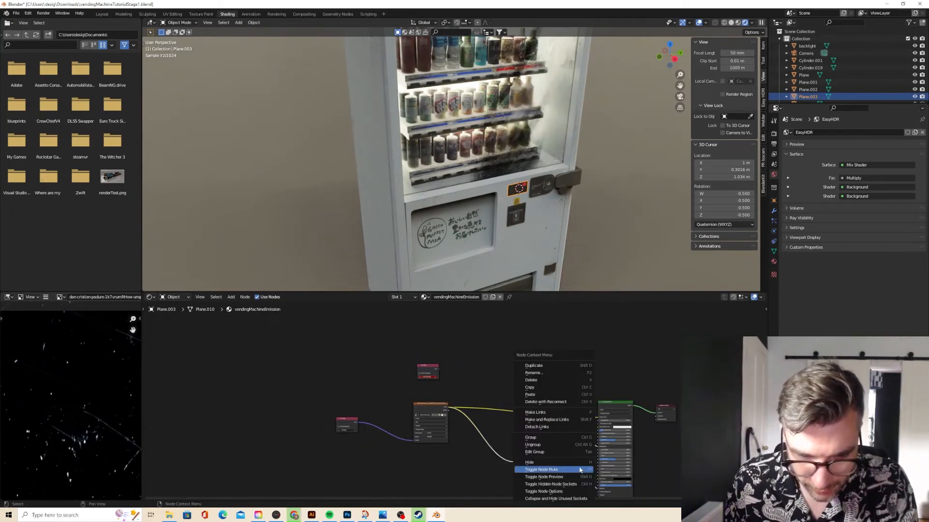
click(534, 380)
scroll(478, 409, up, 2)
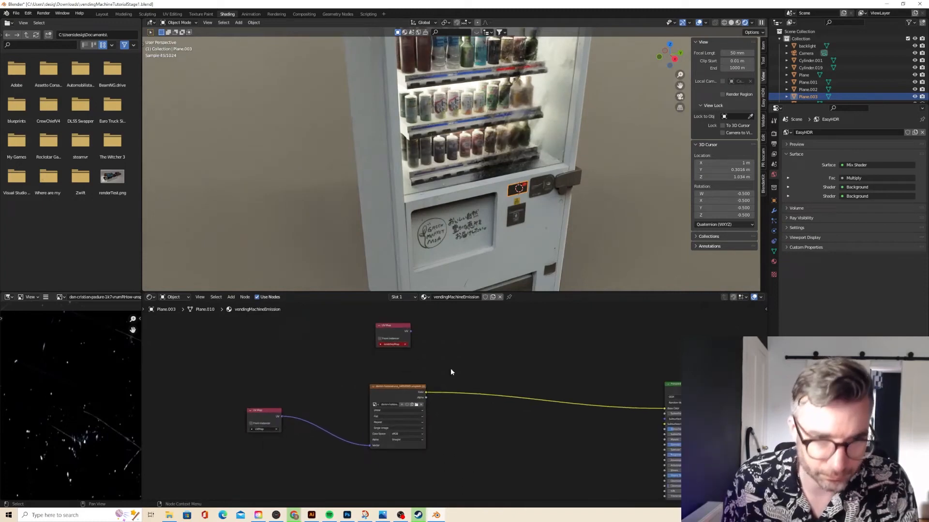
right_click(401, 339)
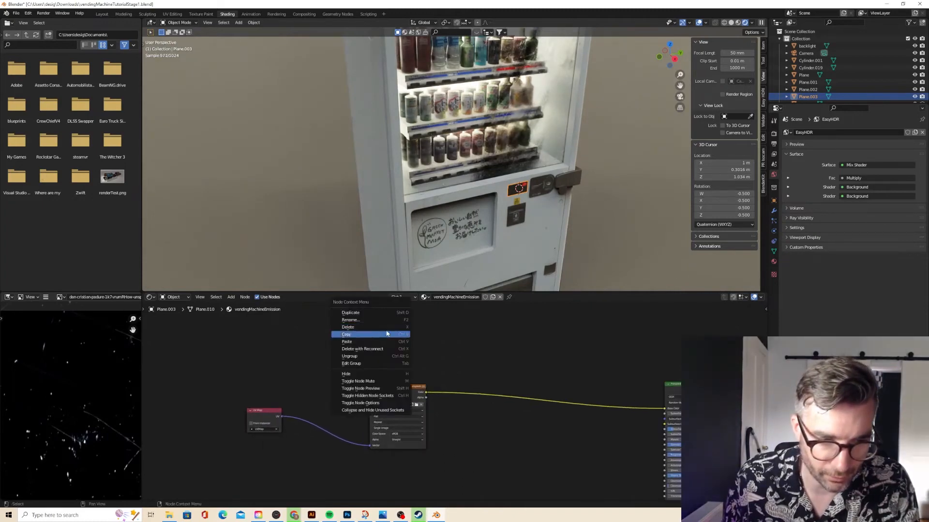
click(396, 339)
Connect the Image Texture's color output to the Emission input of the Principled BSDF.
scroll(525, 364, down, 1)
middle_drag(525, 363, 470, 333)
scroll(477, 345, up, 1)
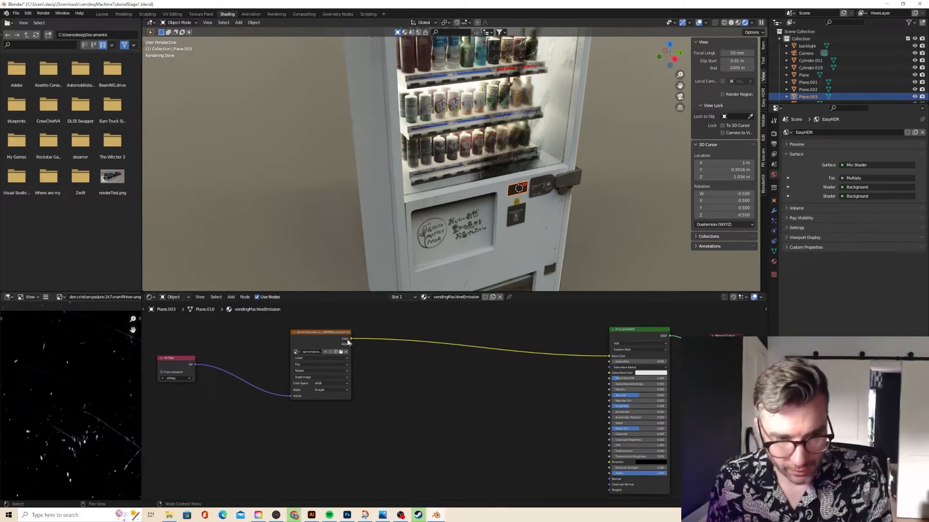
drag(351, 339, 609, 462)
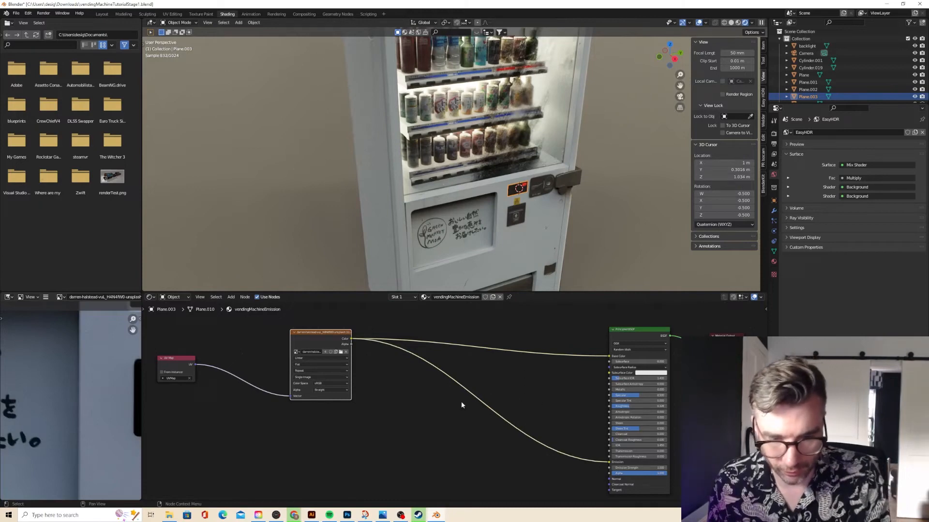
key(alt+a)
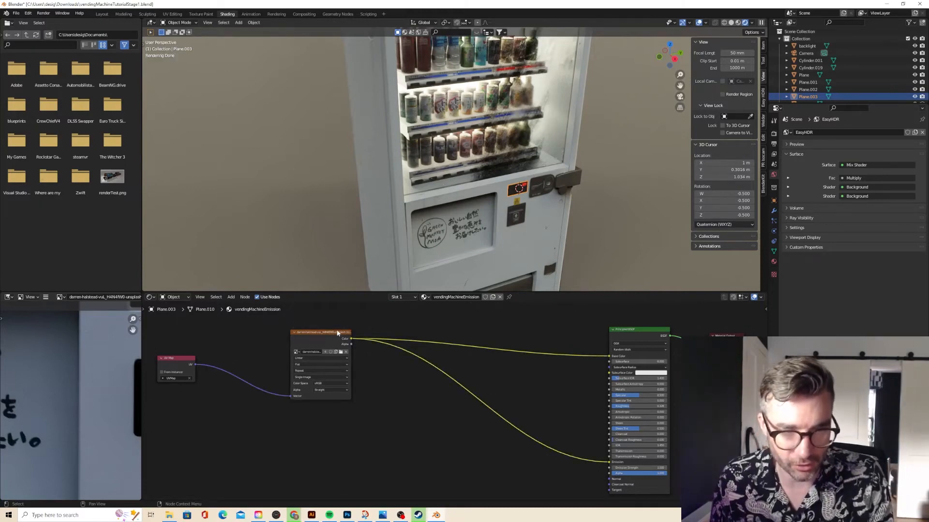
Add a ColorRamp node below the Image Texture and feed the texture's color into its factor.
click(337, 333)
key(shift+a)
text(co)
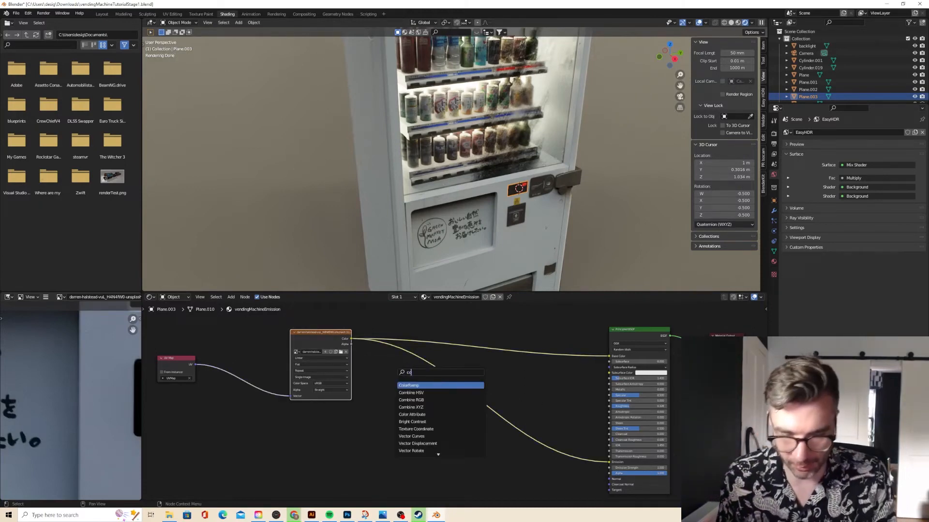
key(Return)
click(433, 435)
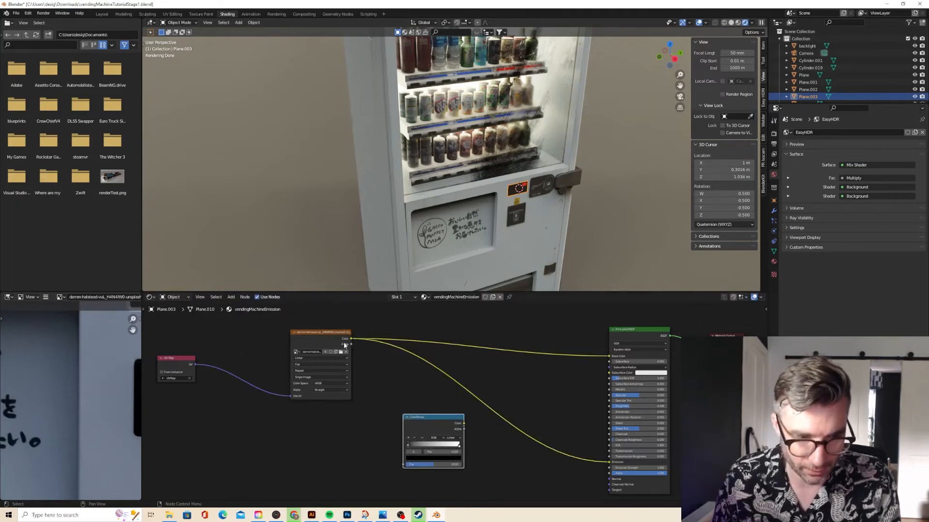
drag(351, 340, 403, 465)
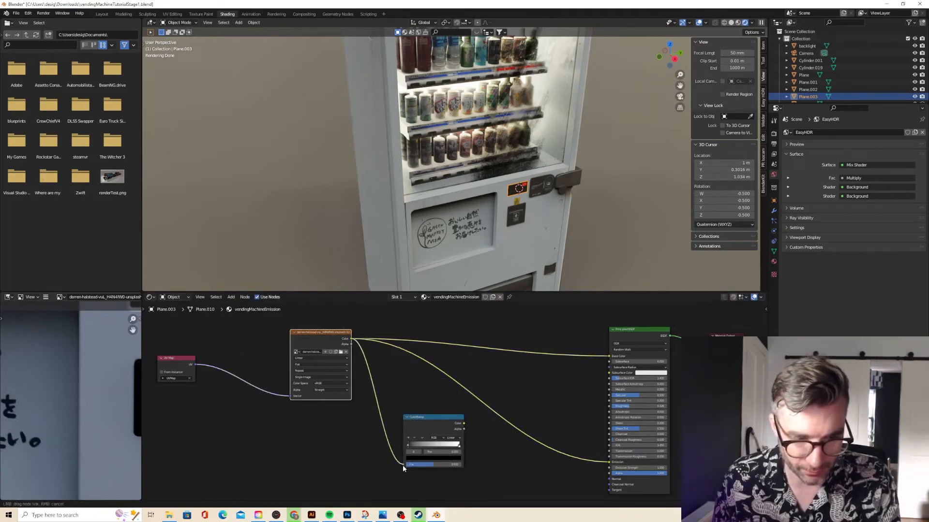
Preview the ColorRamp, move its white stop close to the black stop, and connect its color to the Principled BSDF's Emission Strength.
ctrl+shift+click(425, 416)
scroll(547, 222, up, 6)
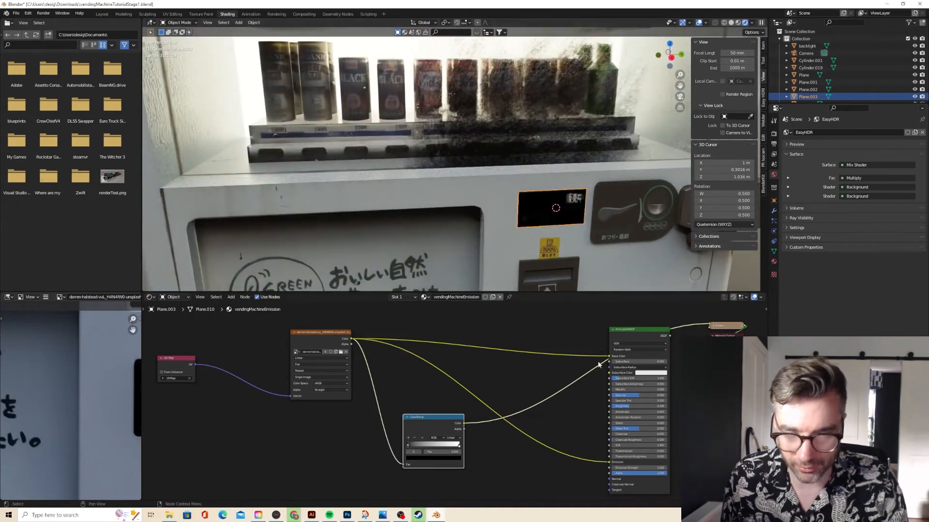
drag(462, 443, 413, 446)
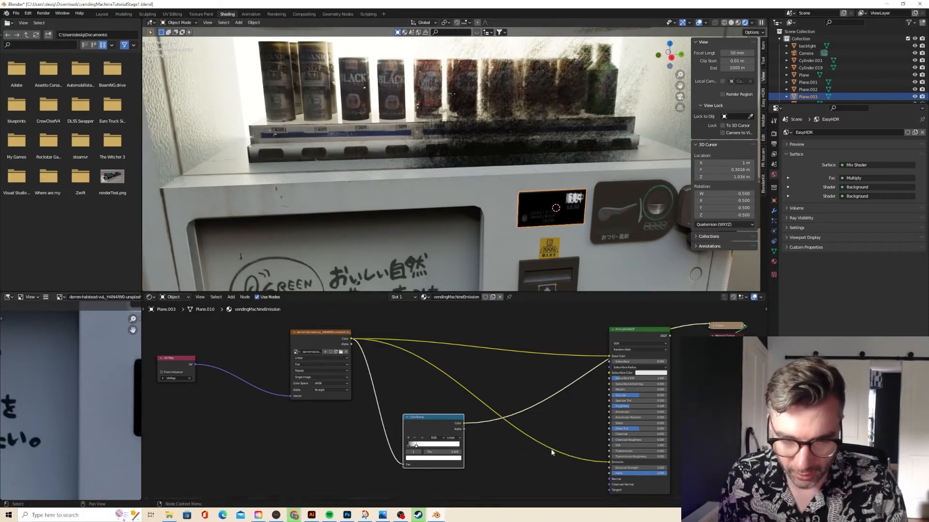
drag(464, 425, 609, 469)
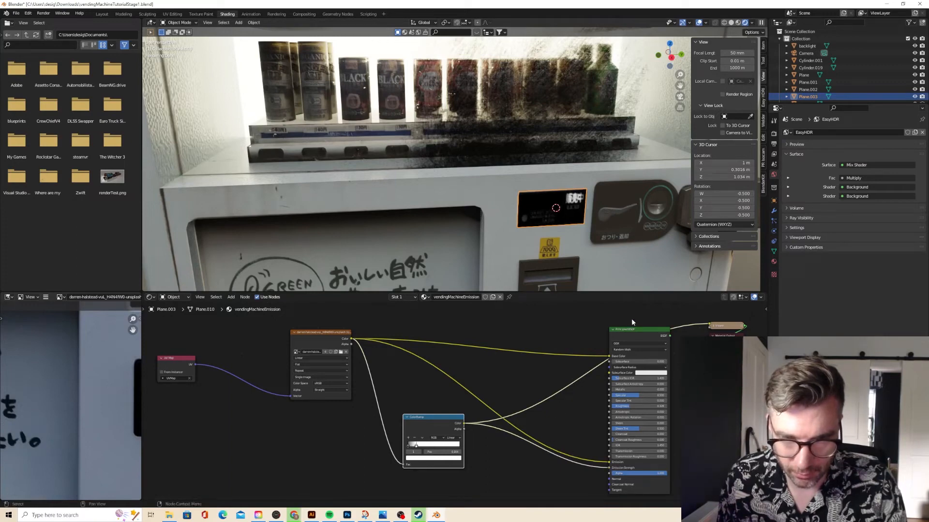
ctrl+shift+click(639, 329)
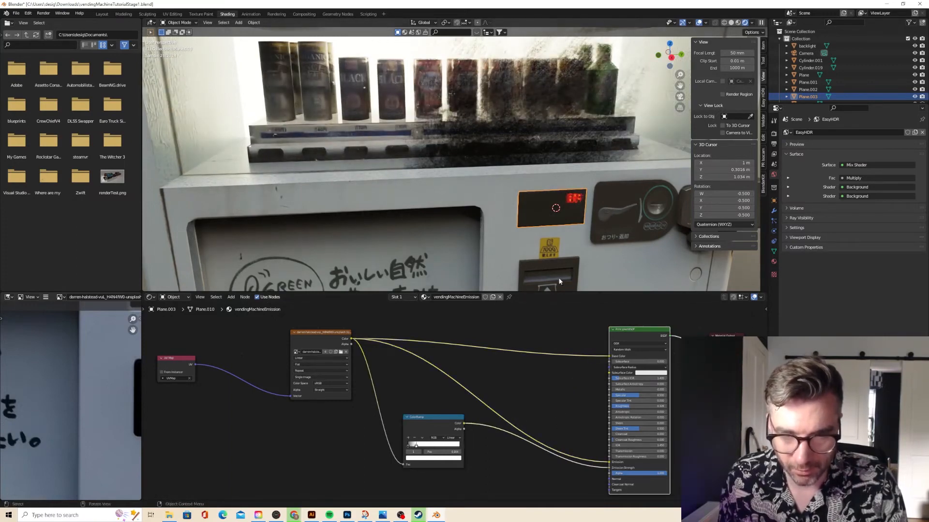
drag(455, 425, 407, 434)
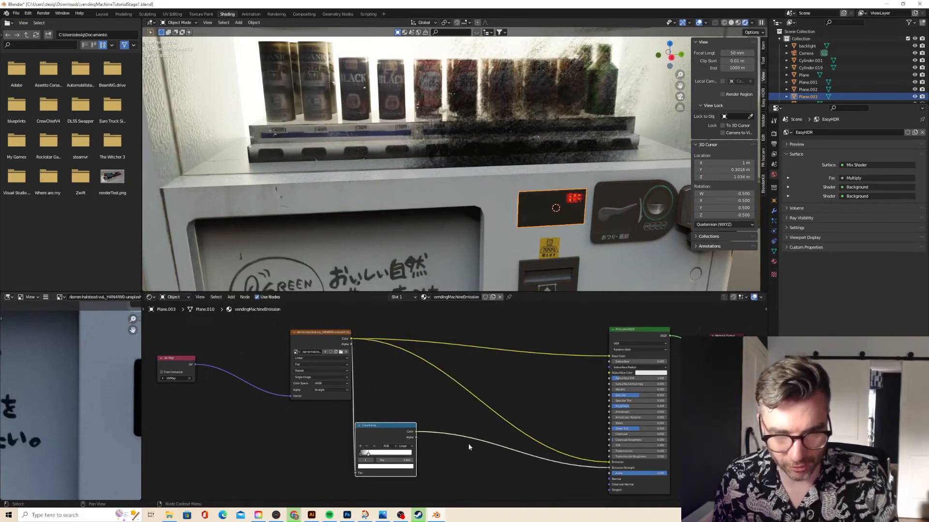
Insert a Math node set to Multiply with a value of 10 between the ColorRamp and Emission Strength.
key(shift+a)
click(460, 424)
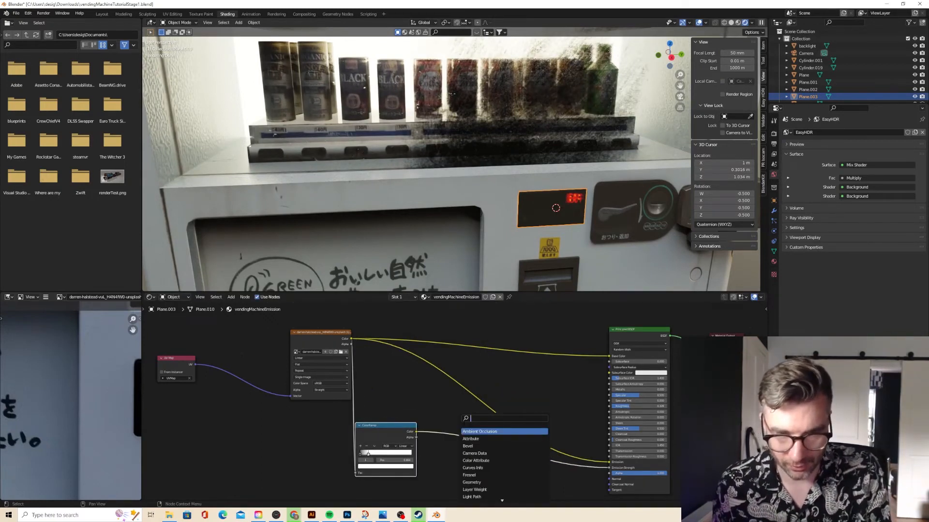
text(ma)
key(Return)
click(460, 425)
click(468, 437)
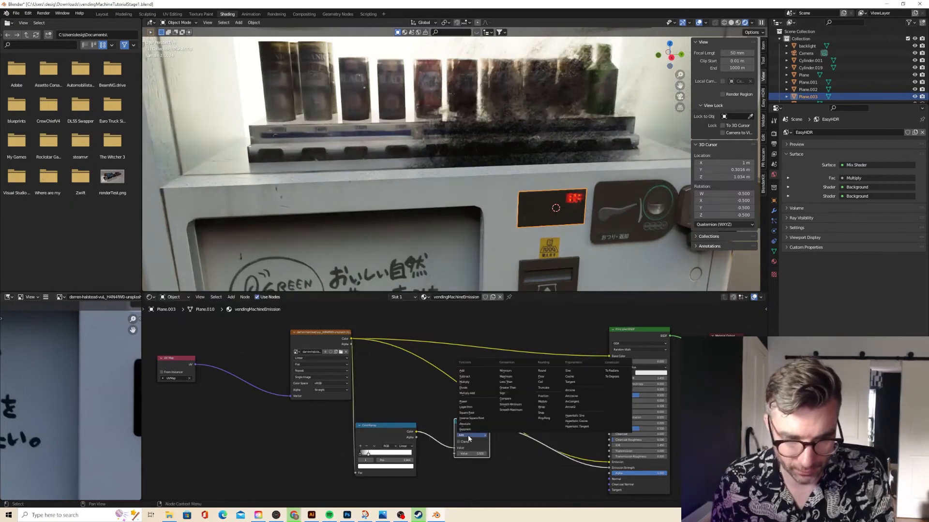
click(476, 382)
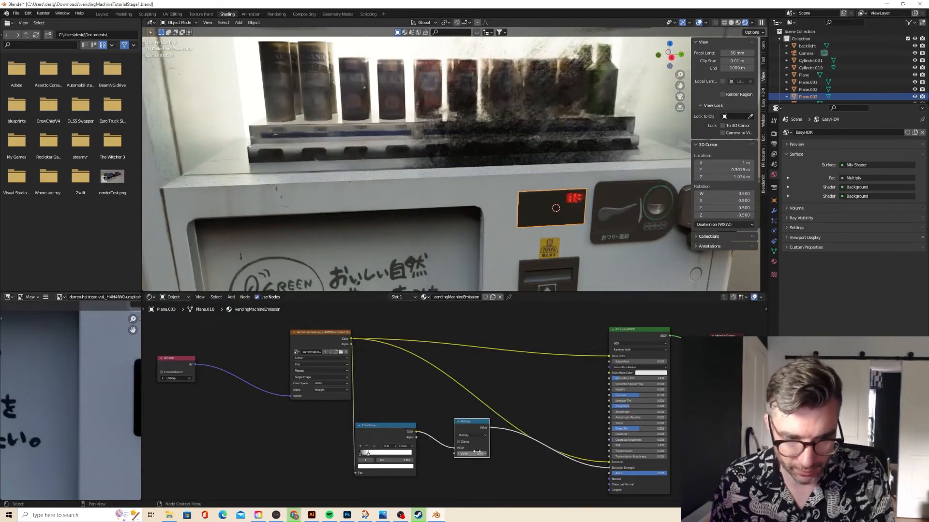
click(472, 453)
text(10)
key(Return)
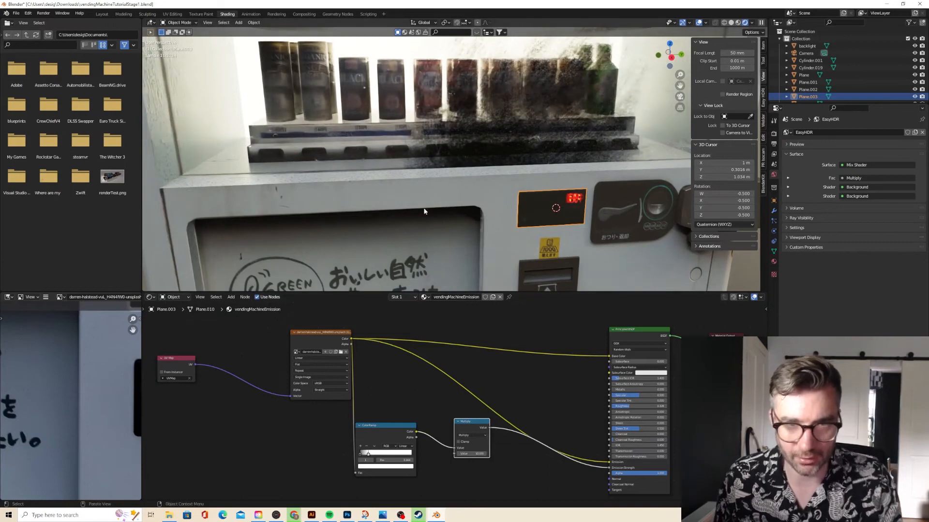
Switch to the Layout workspace, show the camera view with rendered shading, and render the image.
click(102, 14)
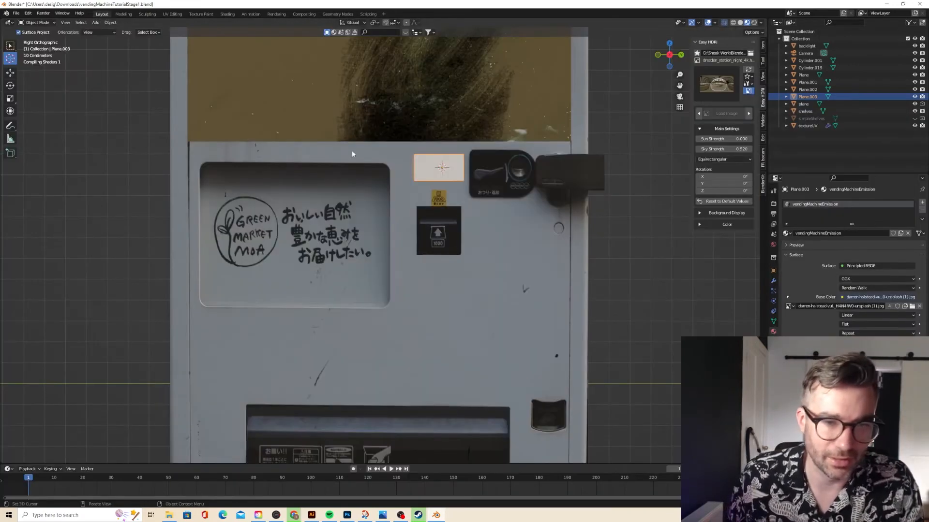
key(KP_0)
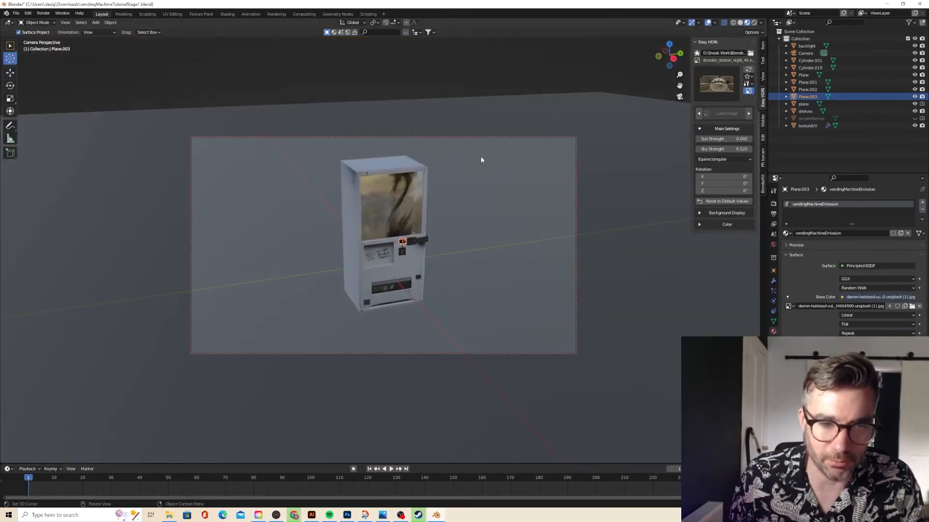
click(753, 23)
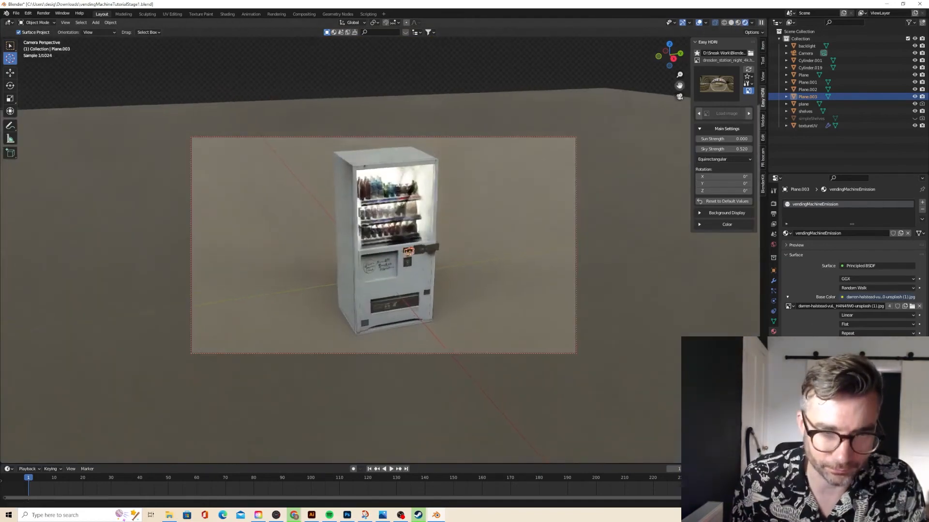
click(43, 13)
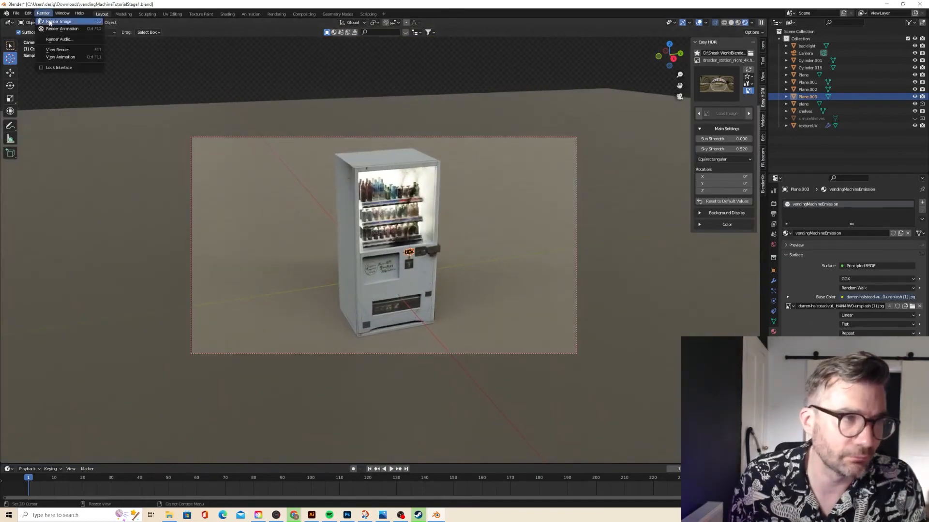
click(50, 22)
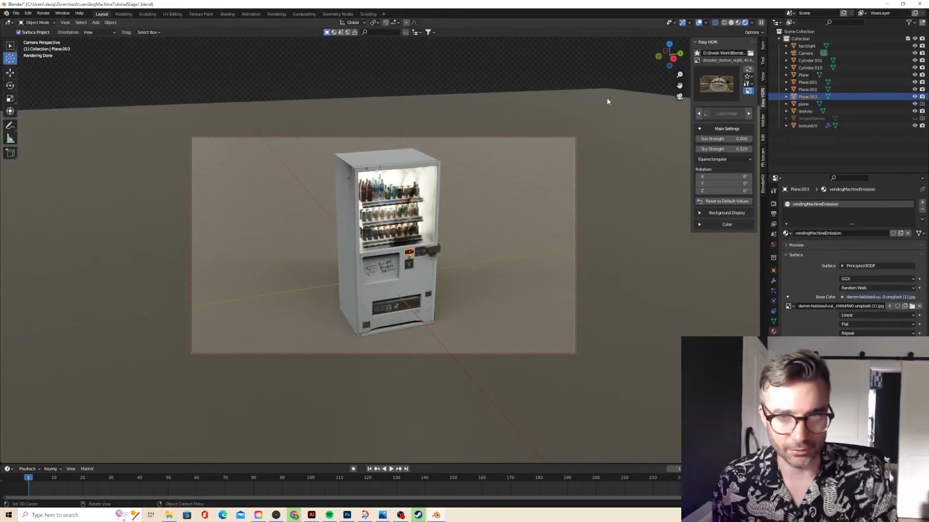
Show the machine in right orthographic view with material preview shading and place the 3D cursor in the empty space beside it.
click(679, 97)
key(KP_3)
middle_drag(474, 145, 471, 152)
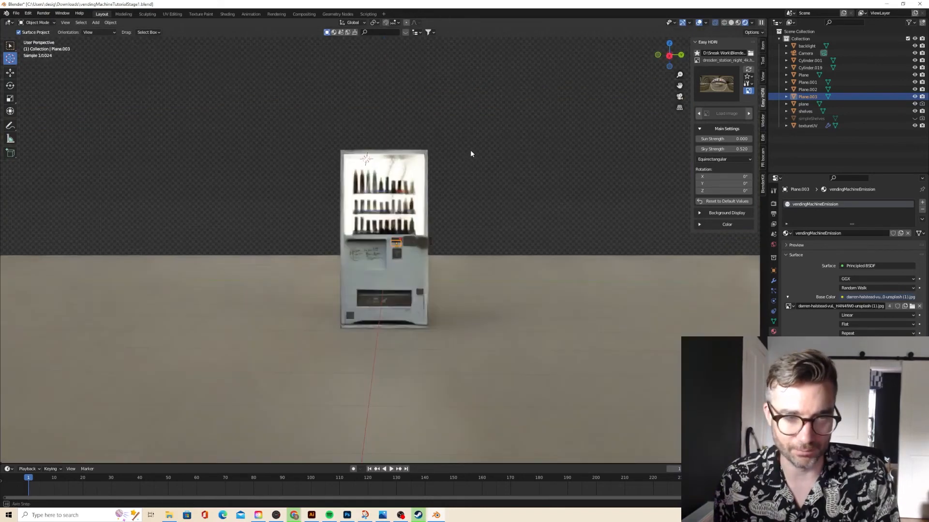
click(682, 57)
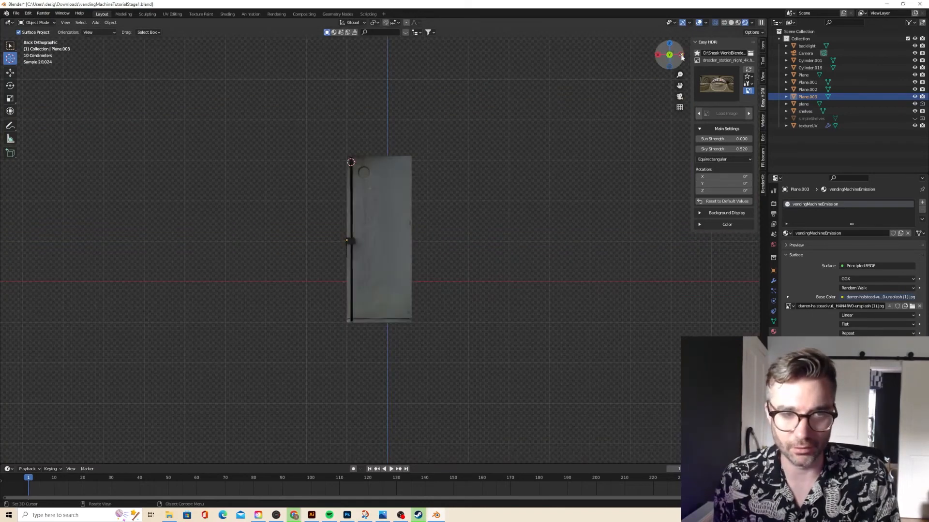
click(681, 57)
click(681, 57)
click(682, 57)
click(738, 23)
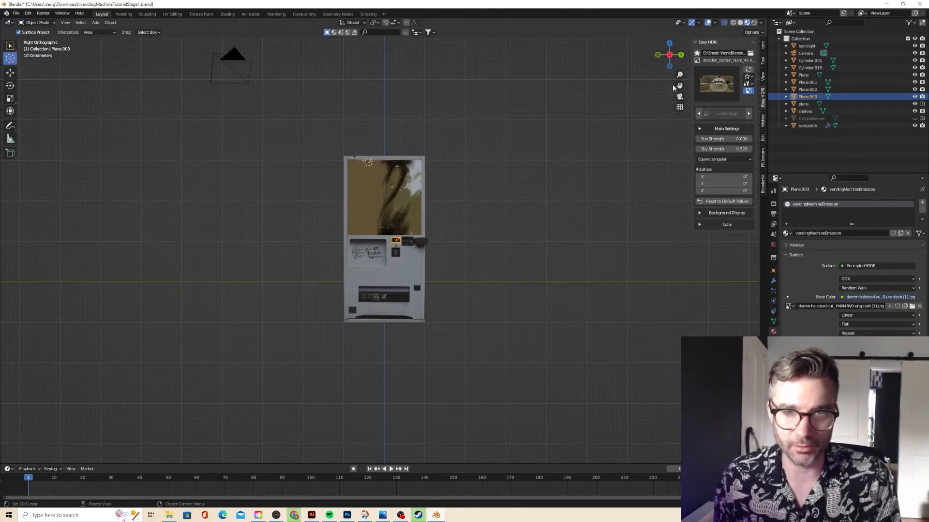
scroll(593, 122, up, 4)
click(480, 216)
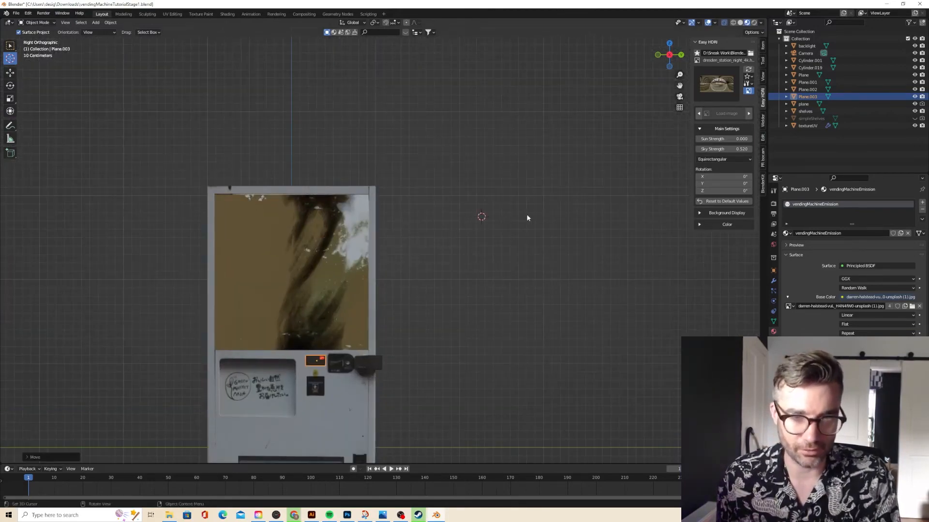
Import the sticker photo from the Tutorial folder of the Textures bookmark as an image plane.
scroll(526, 215, down, 4)
key(shift+a)
mouse_move(508, 297)
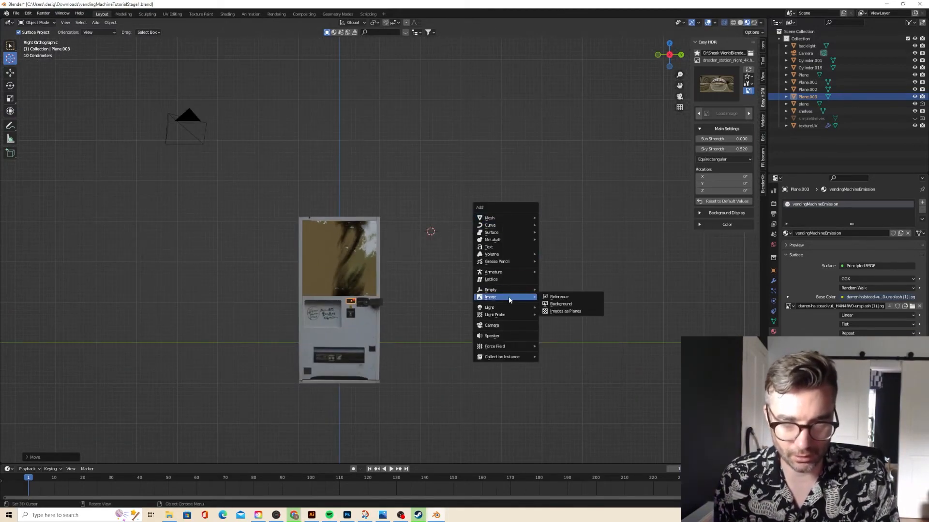
click(557, 312)
click(261, 307)
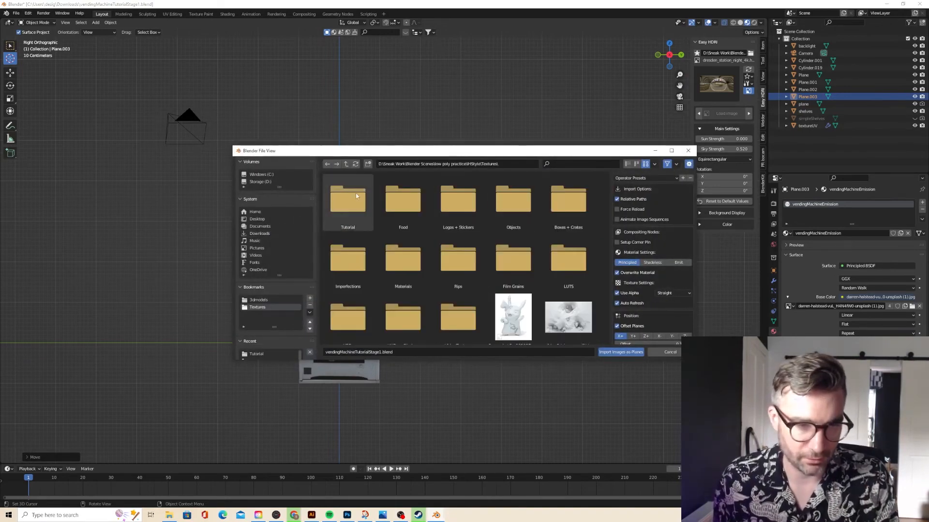
double_click(348, 196)
click(410, 203)
double_click(411, 203)
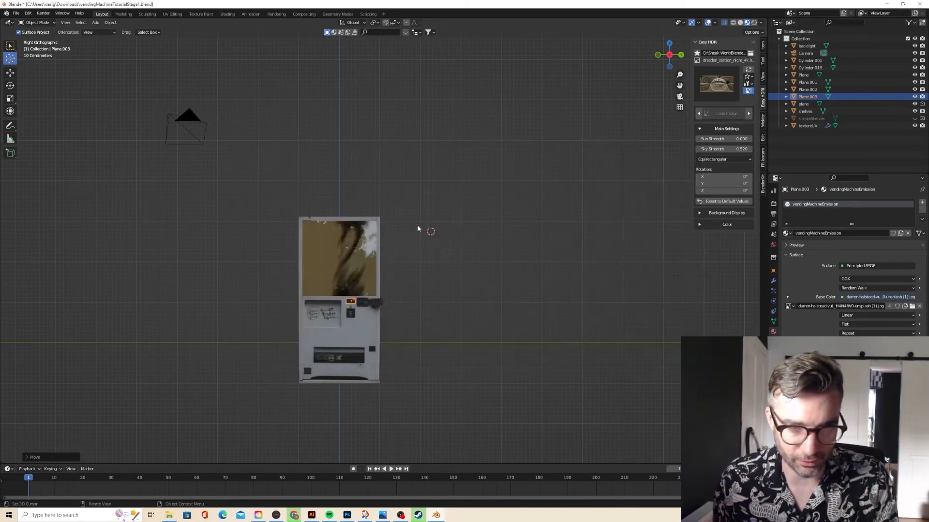
Scale up the sticker image plane until it is larger than the vending machine.
key(s)
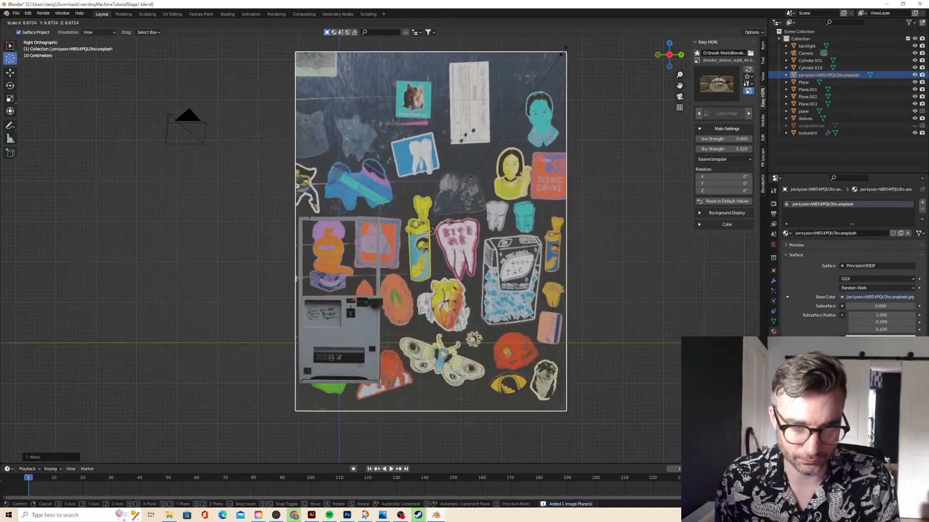
click(550, 118)
scroll(548, 130, up, 2)
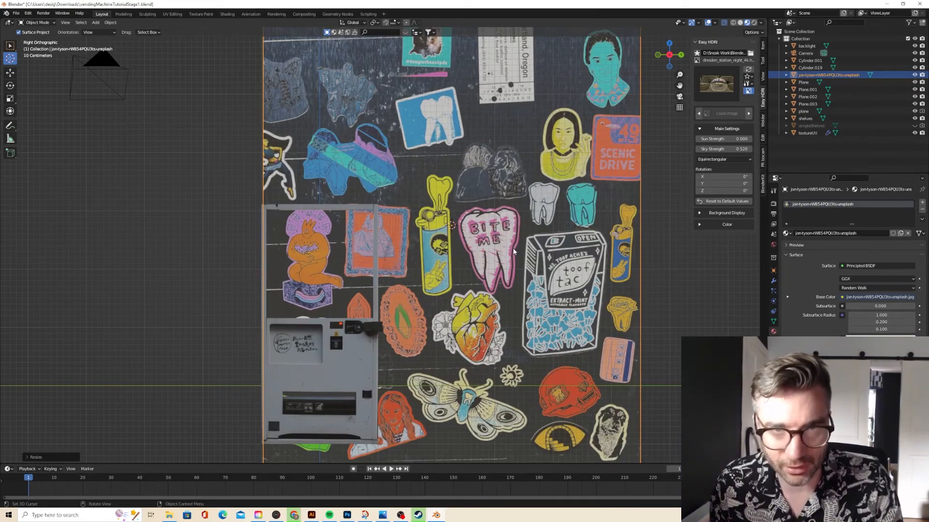
Knife-cut the image plane's mesh around the outline of the "toof tac" sticker.
key(Tab)
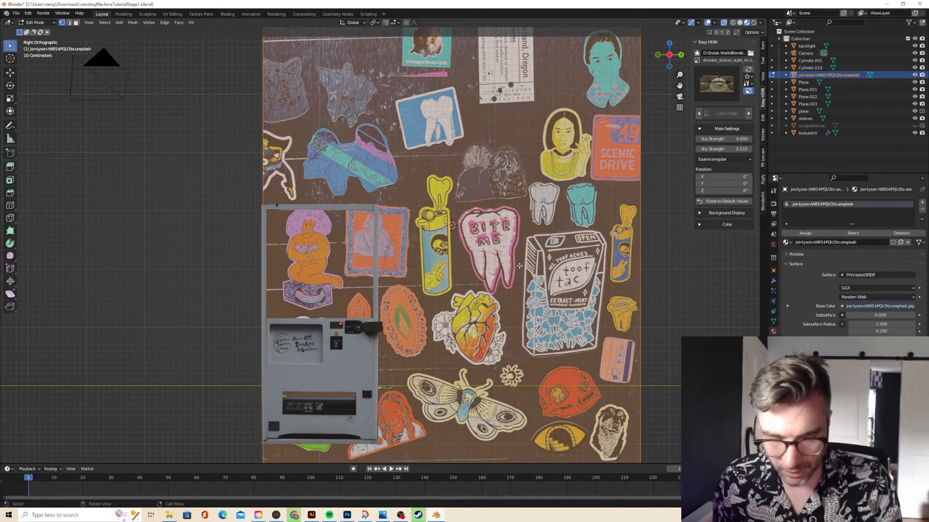
key(k)
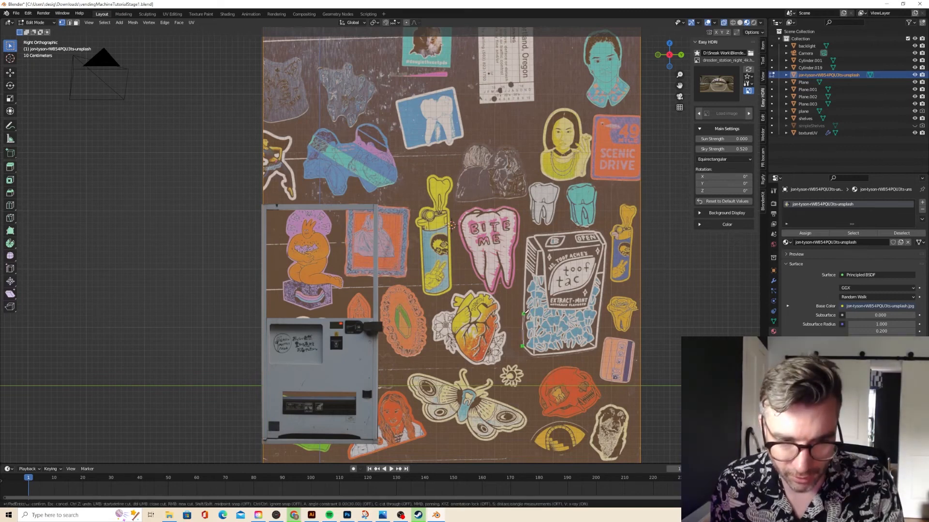
click(525, 265)
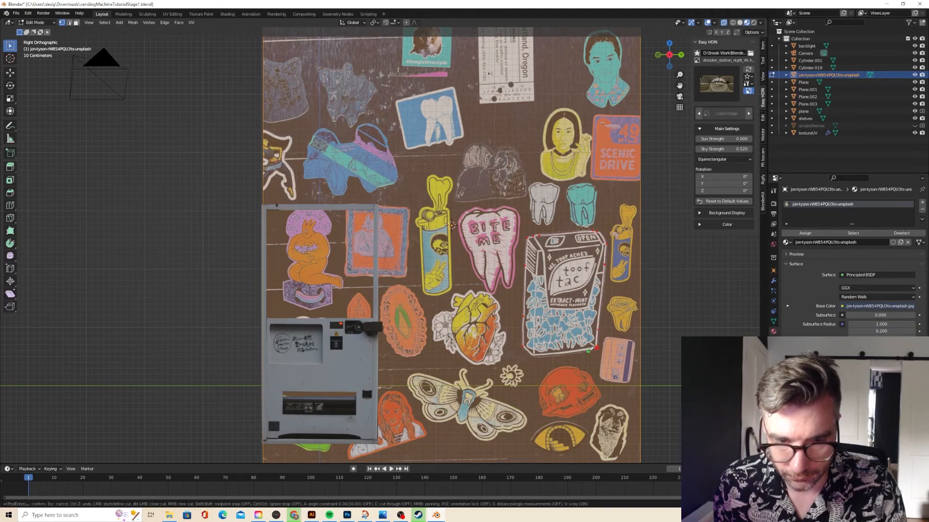
click(588, 349)
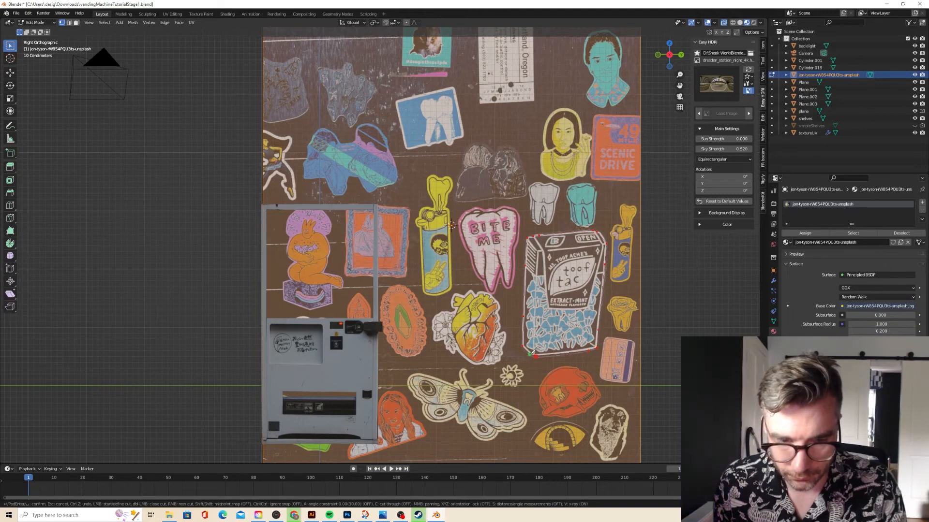
key(Return)
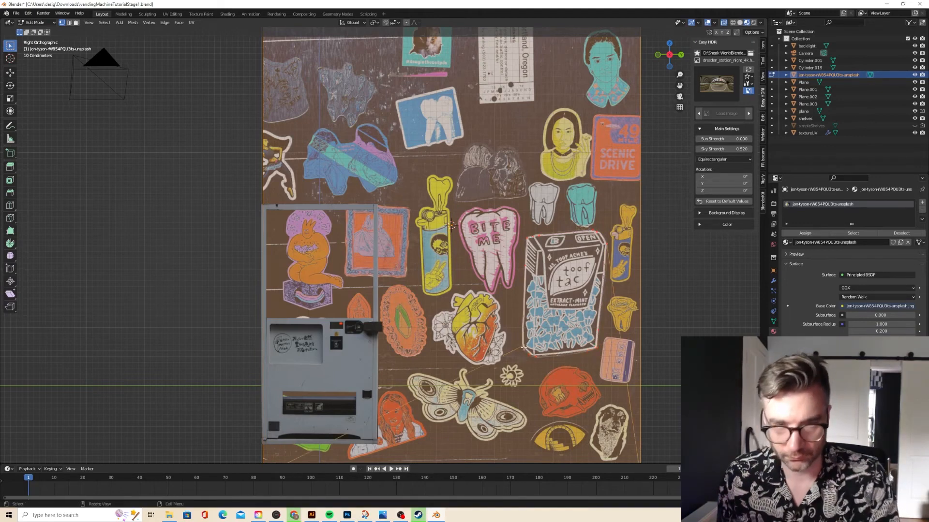
key(a)
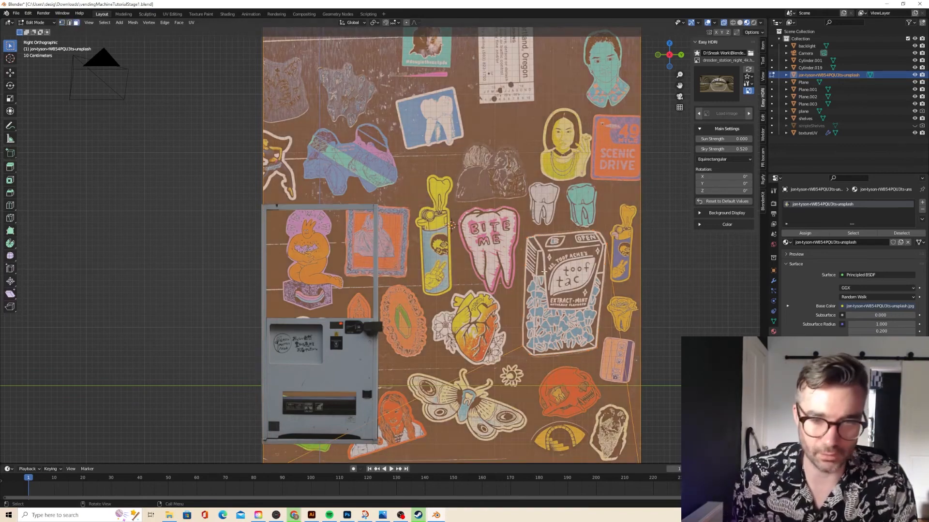
Keep only the "toof tac" sticker face of the image plane by inverting the selection and deleting all the other faces.
key(alt+a)
click(570, 298)
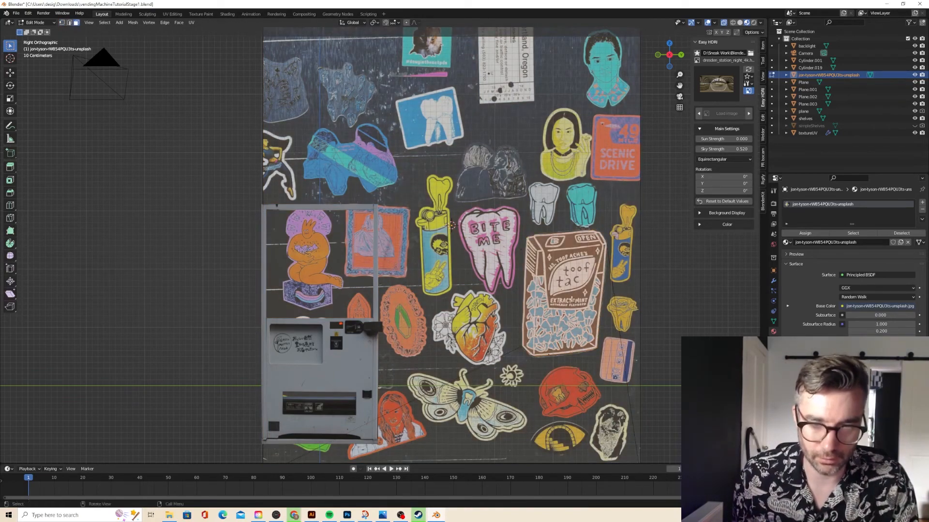
click(104, 22)
click(112, 46)
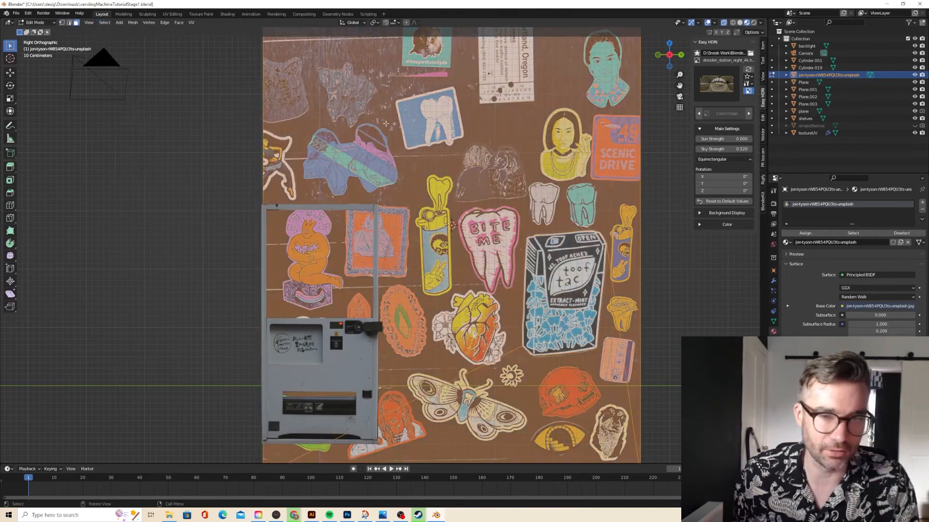
right_click(376, 157)
click(374, 169)
scroll(372, 164, down, 3)
key(Tab)
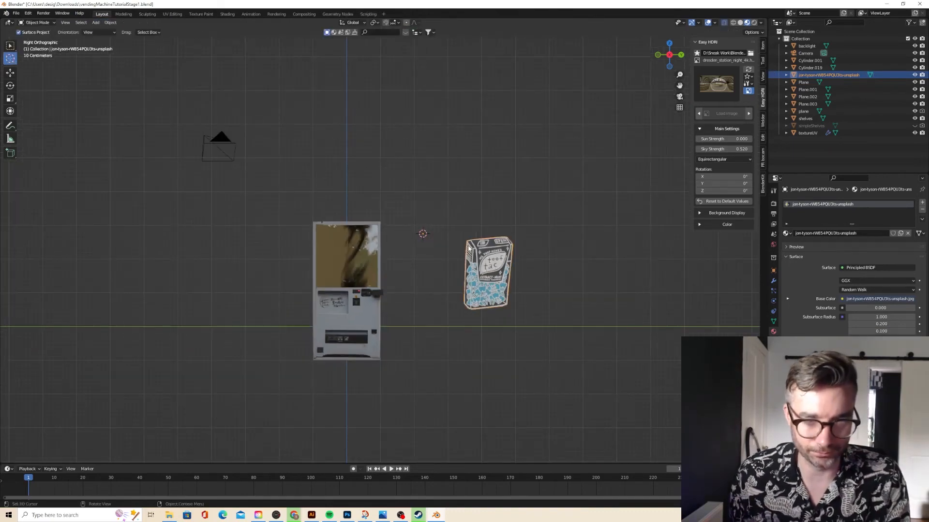
Rotate the cut-out sticker 90° around the global Z axis and set its origin to its geometry.
middle_drag(472, 231, 443, 234)
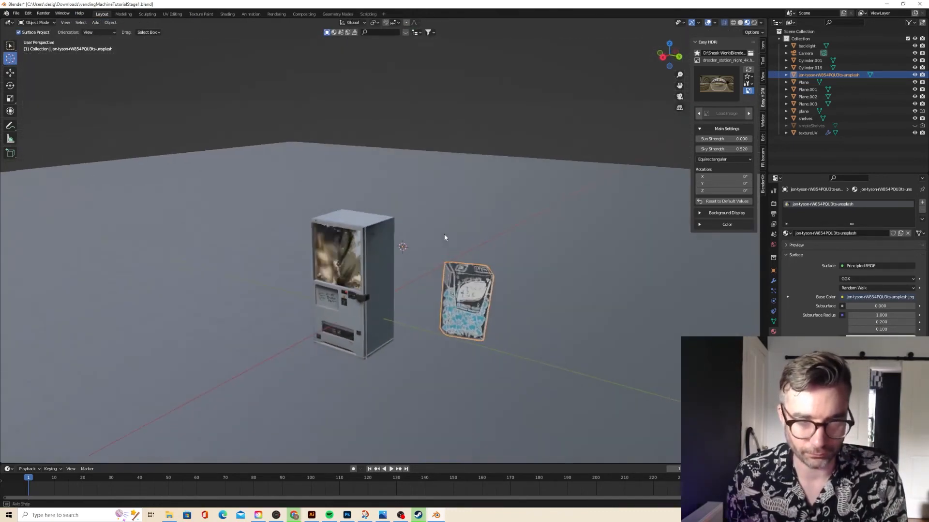
text(ryz)
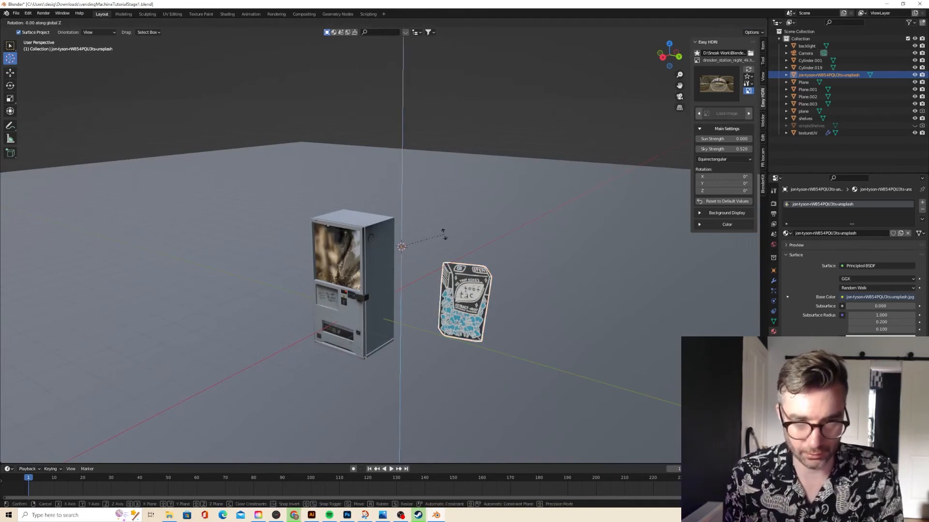
text(90)
key(Return)
click(110, 22)
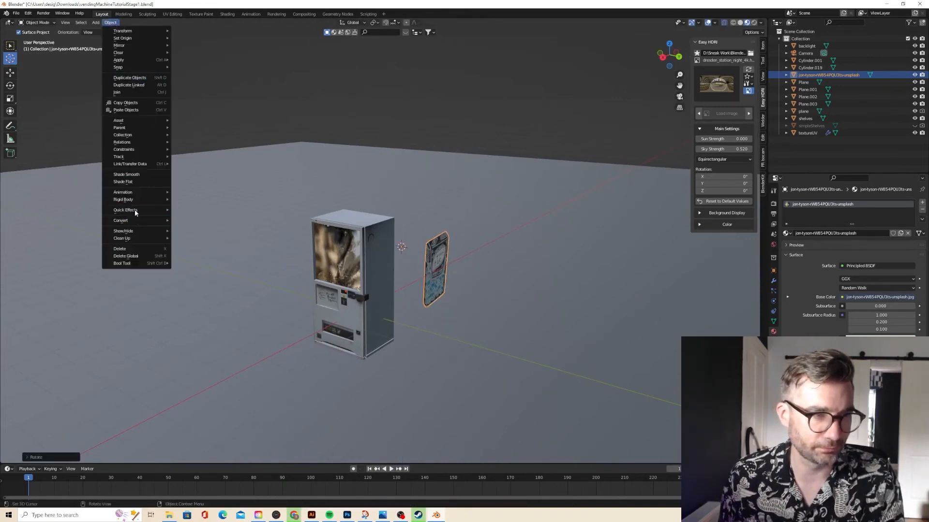
mouse_move(147, 39)
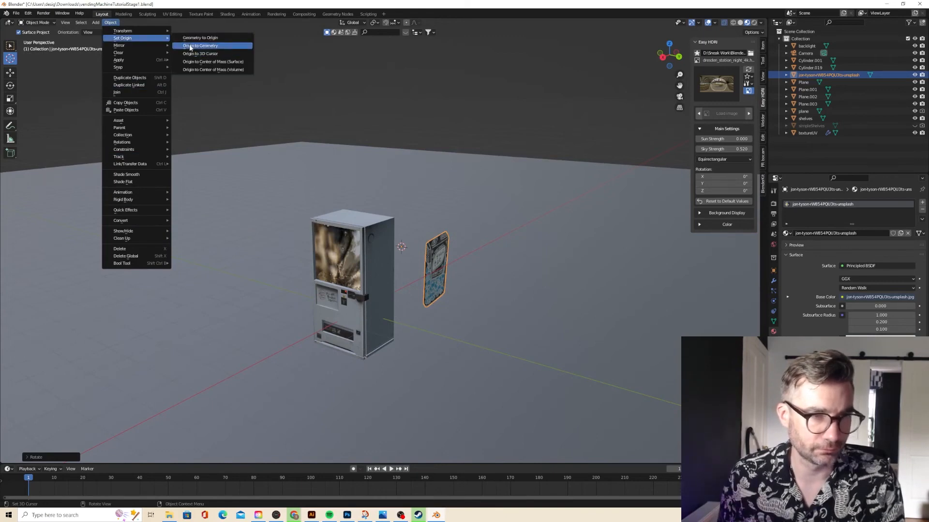
click(198, 46)
Move the sticker in top view so it lies flat against the side of the vending machine.
middle_drag(372, 145, 475, 143)
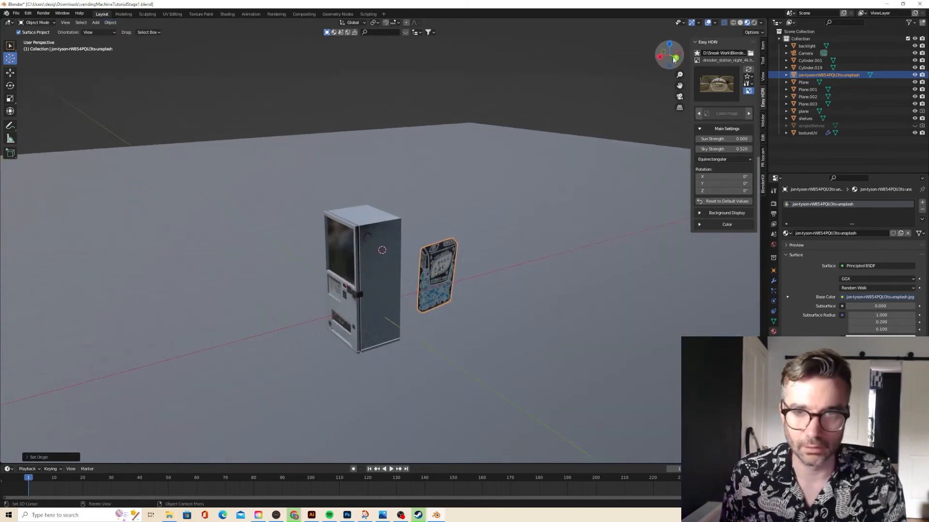
key(KP_7)
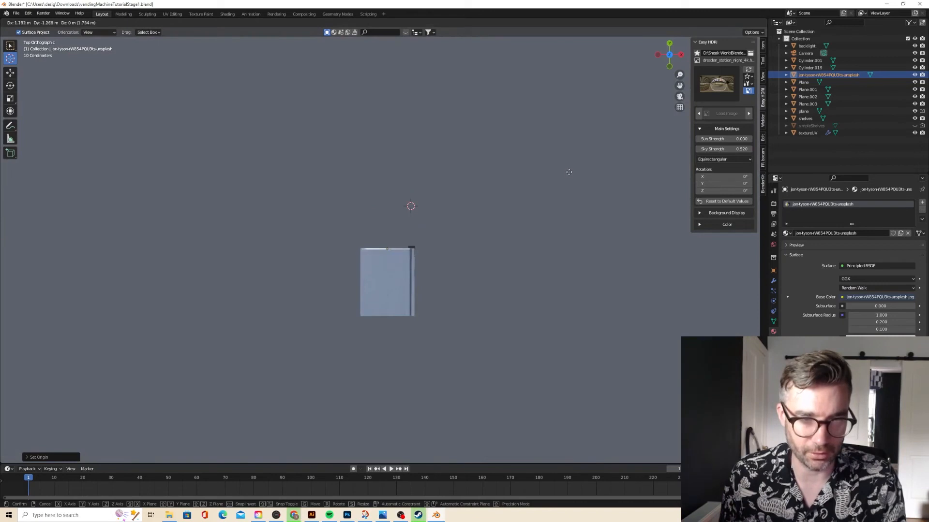
click(569, 172)
Scale the sticker down to fit the machine's side panel in back view and tilt it slightly.
click(681, 54)
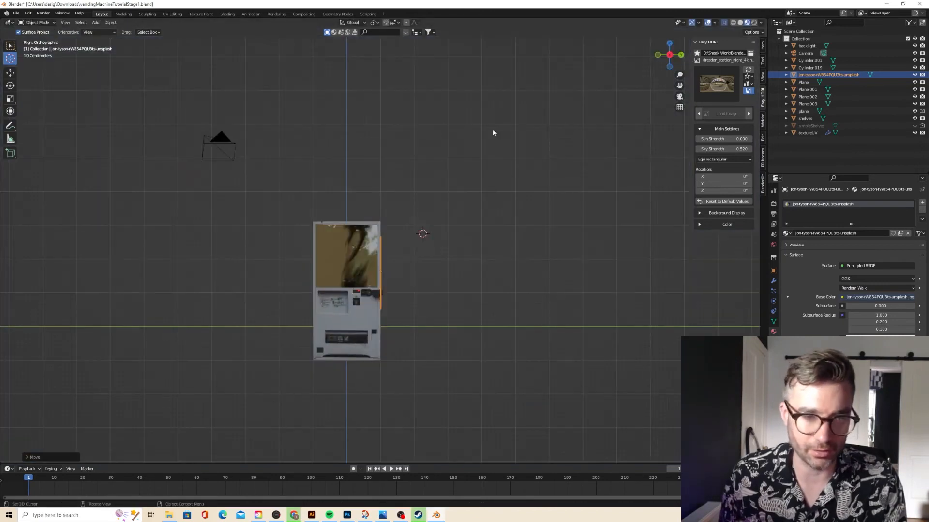
click(681, 55)
key(s)
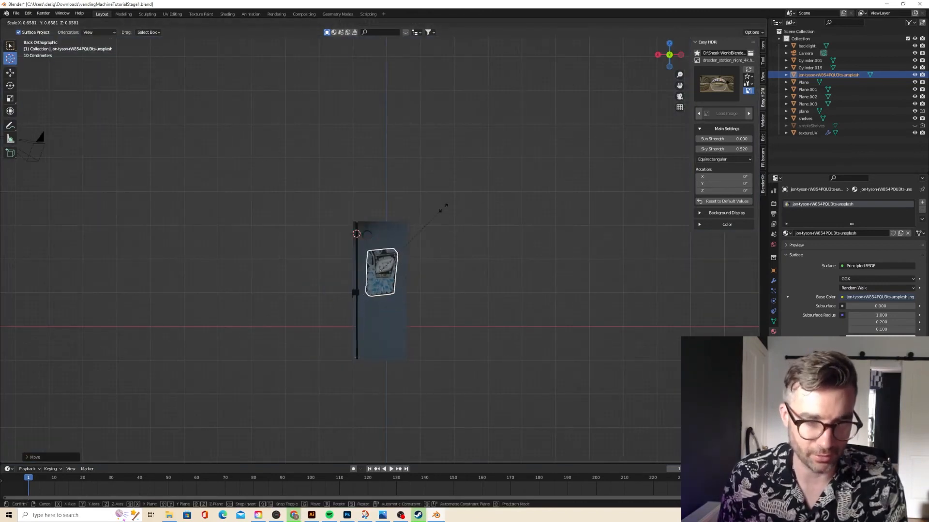
click(440, 207)
scroll(442, 208, up, 3)
scroll(441, 205, up, 2)
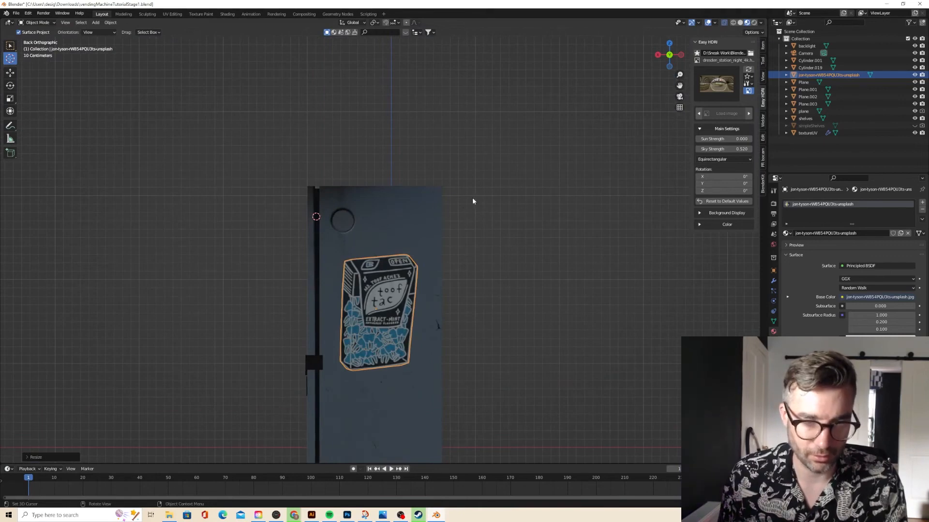
key(s)
click(454, 221)
key(r)
click(423, 222)
Open the sticker's material in the Shading workspace and pull its image texture node clear of the Principled BSDF.
middle_drag(465, 197, 530, 191)
scroll(498, 162, down, 2)
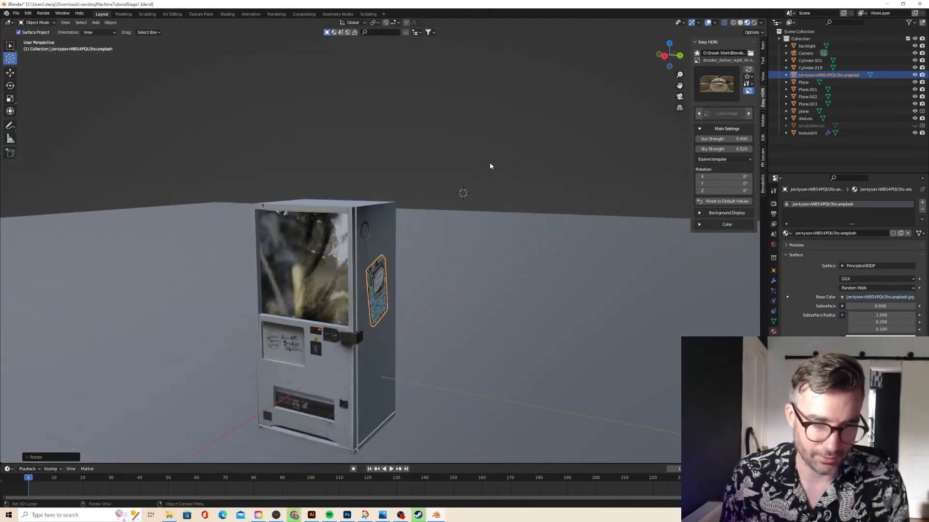
middle_drag(392, 205, 386, 204)
scroll(385, 205, up, 2)
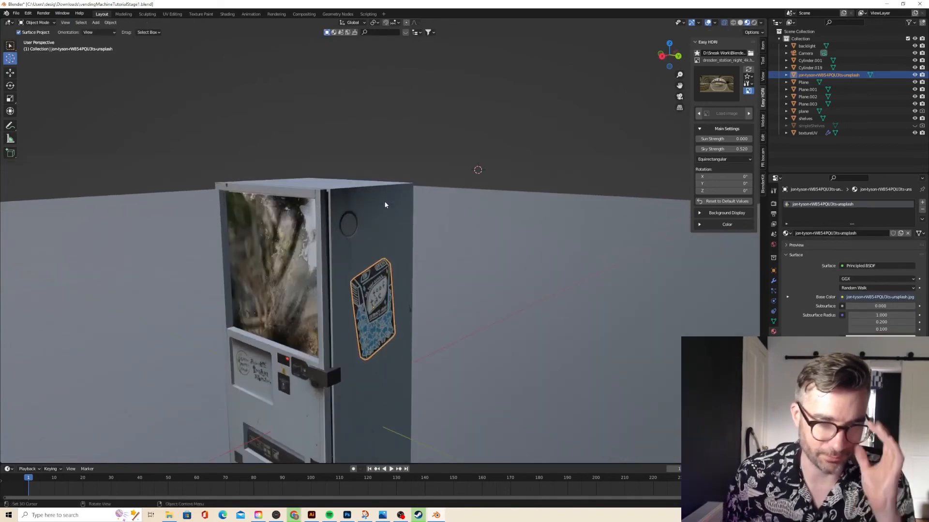
click(228, 14)
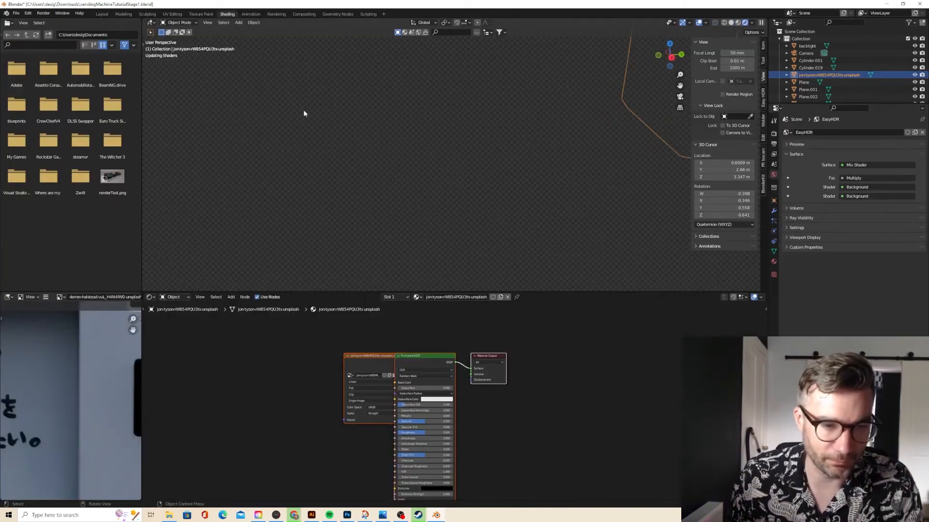
drag(374, 356, 466, 327)
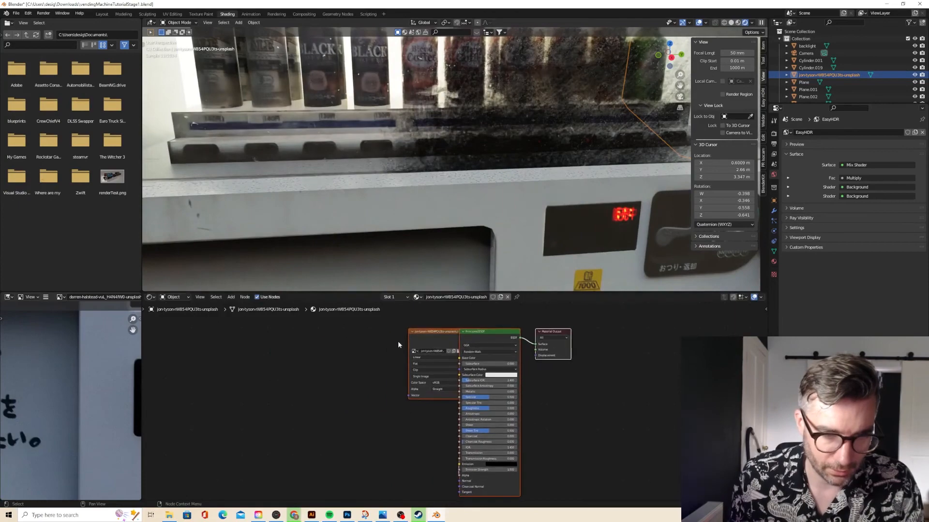
mouse_move(321, 345)
mouse_down()
mouse_move(428, 331)
mouse_move(314, 346)
mouse_up()
scroll(435, 160, down, 3)
middle_drag(474, 146, 498, 131)
scroll(498, 132, down, 5)
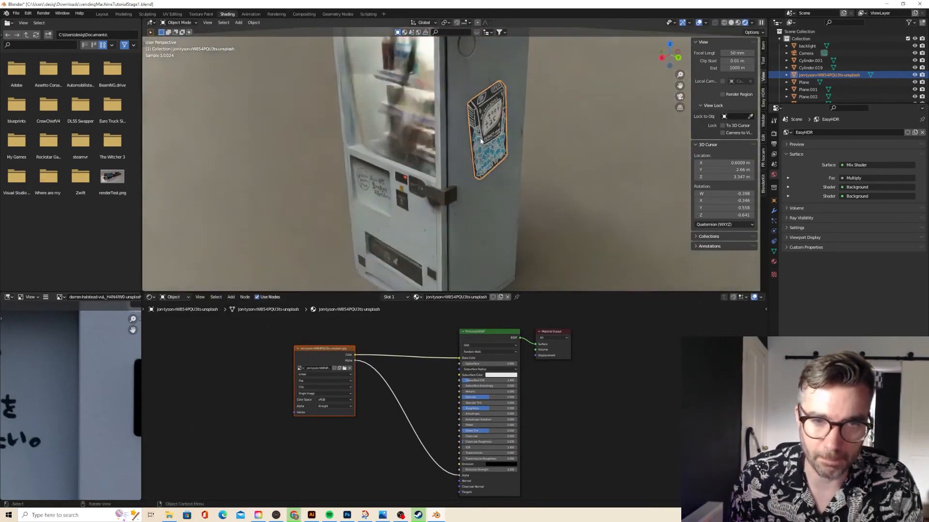
scroll(468, 245, down, 2)
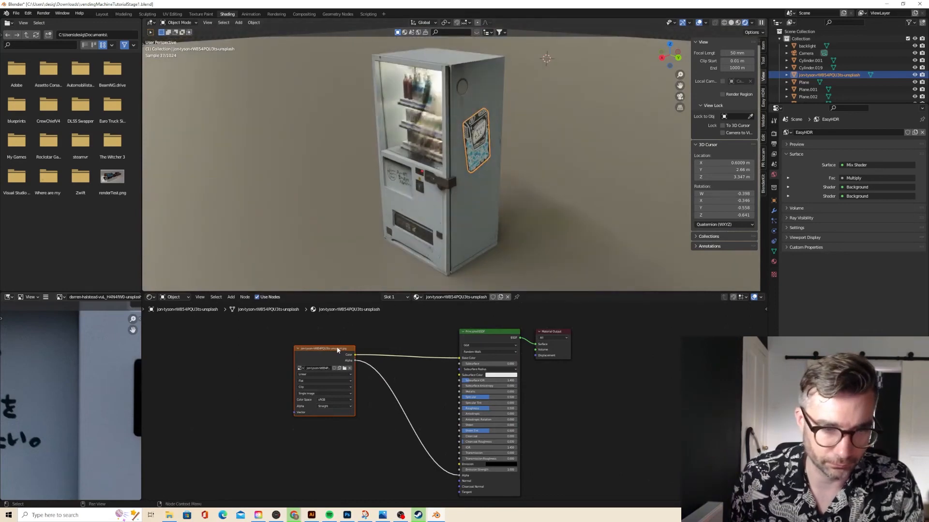
Space the image texture node further out and disconnect its Alpha output from the Principled BSDF.
drag(324, 348, 270, 350)
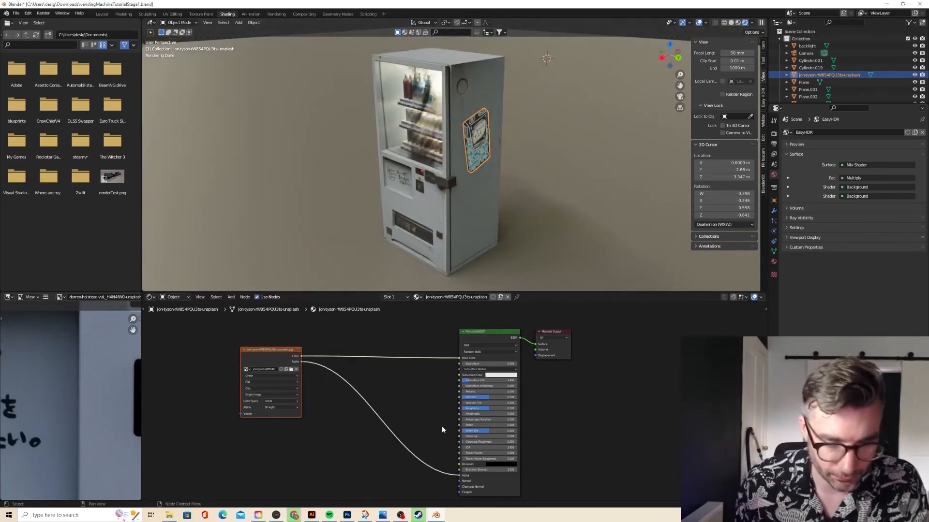
click(460, 476)
drag(455, 476, 353, 327)
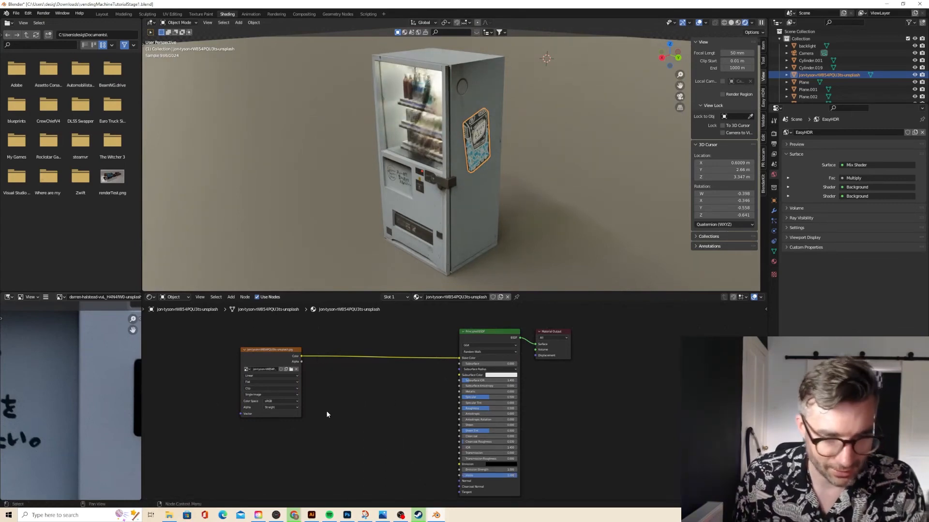
Add a Musgrave Texture node, preview it on the sticker, and connect its Height to the Principled BSDF's Roughness.
key(shift+a)
click(342, 422)
text(mus)
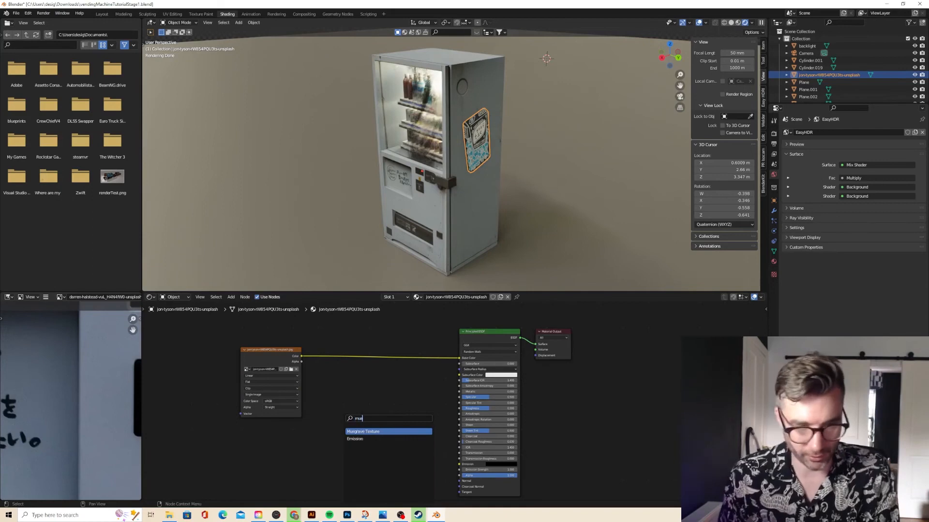
key(Return)
click(349, 426)
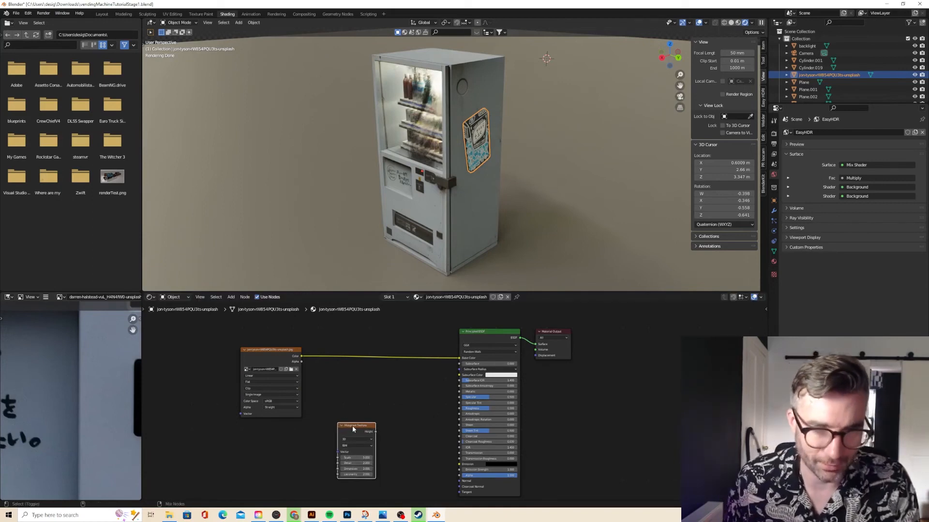
ctrl+shift+click(353, 429)
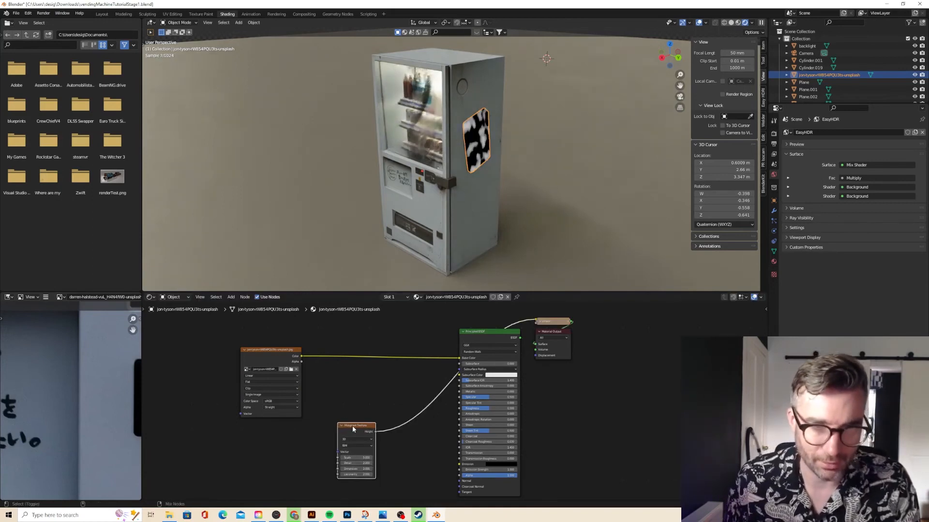
ctrl+shift+click(472, 333)
drag(376, 431, 459, 409)
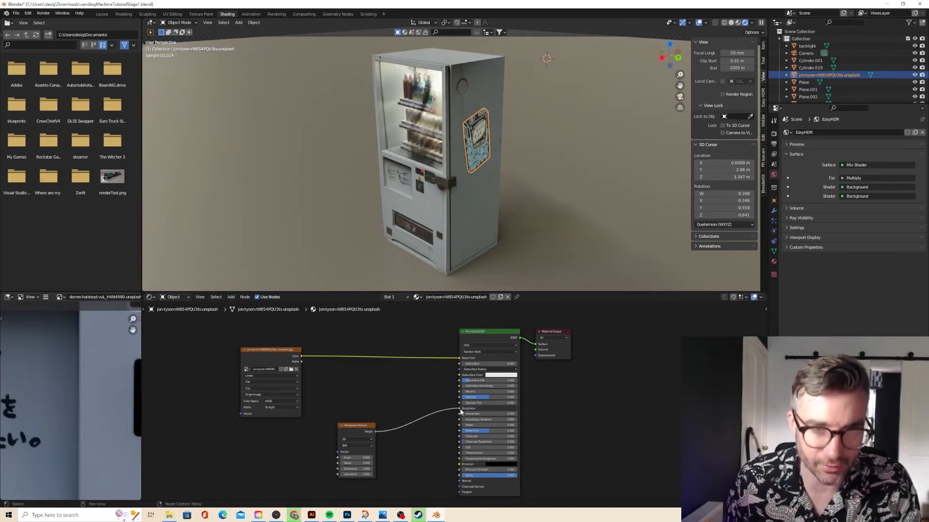
Add a Bump node that takes the Musgrave Height as its Height and feeds the Principled BSDF's Normal.
scroll(483, 217, up, 10)
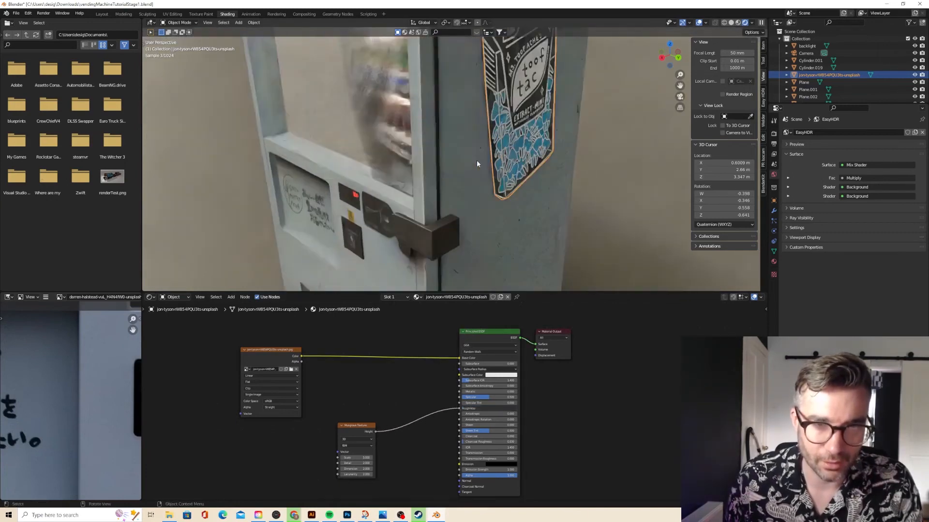
middle_drag(466, 167, 418, 236)
scroll(419, 236, down, 3)
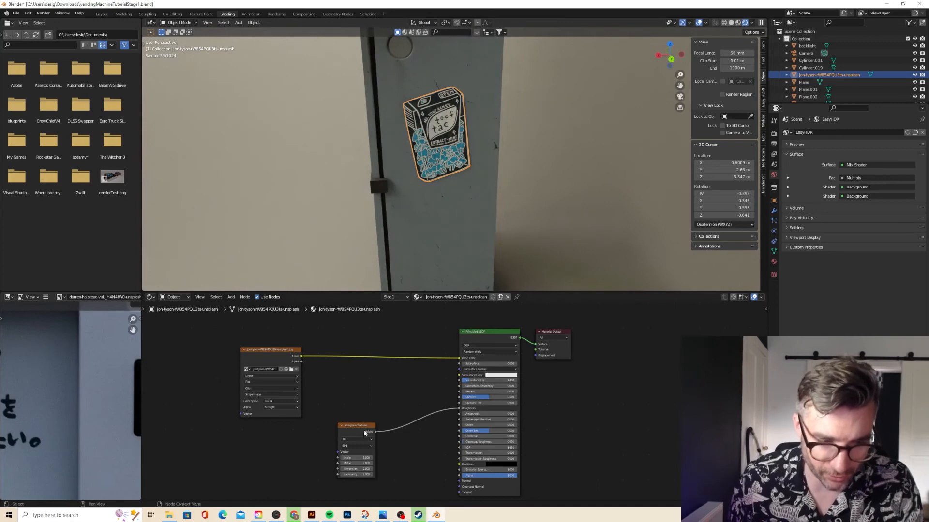
drag(364, 429, 321, 430)
key(shift+a)
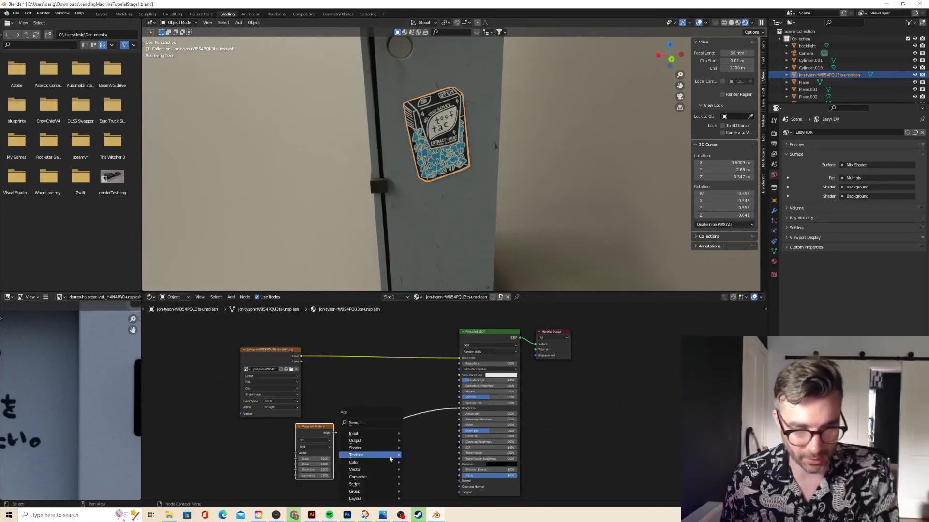
click(373, 423)
text(bump)
key(Return)
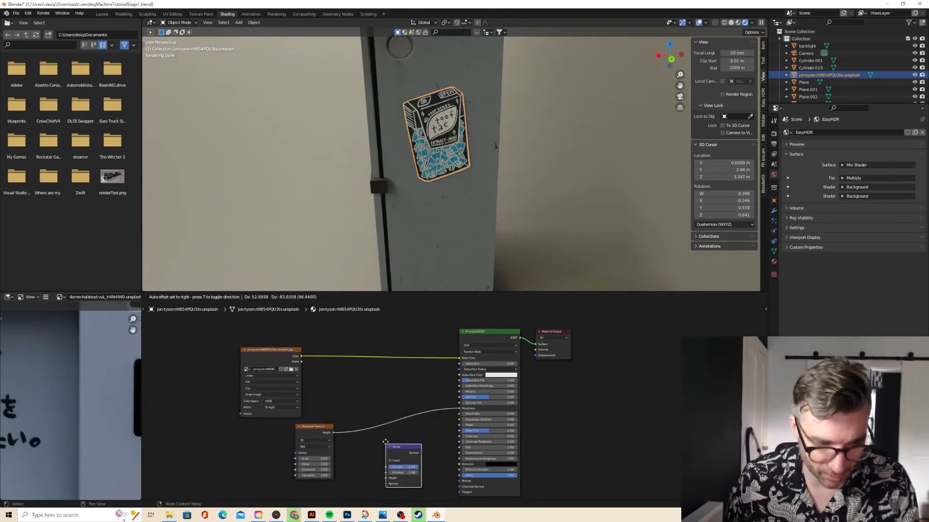
click(384, 447)
drag(333, 433, 386, 482)
drag(420, 457, 459, 481)
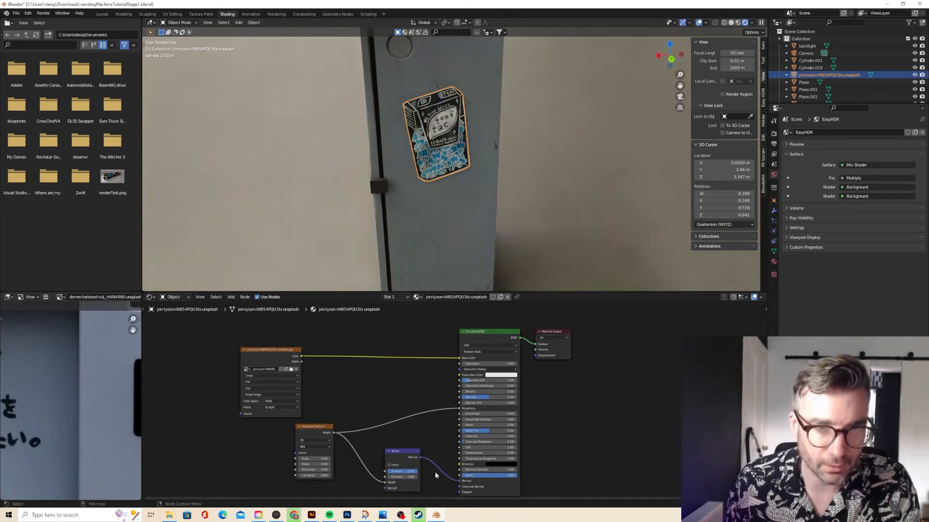
Lower the Bump node's Strength to soften the relief on the sticker.
middle_drag(432, 189, 420, 257)
scroll(447, 179, up, 3)
scroll(449, 171, down, 2)
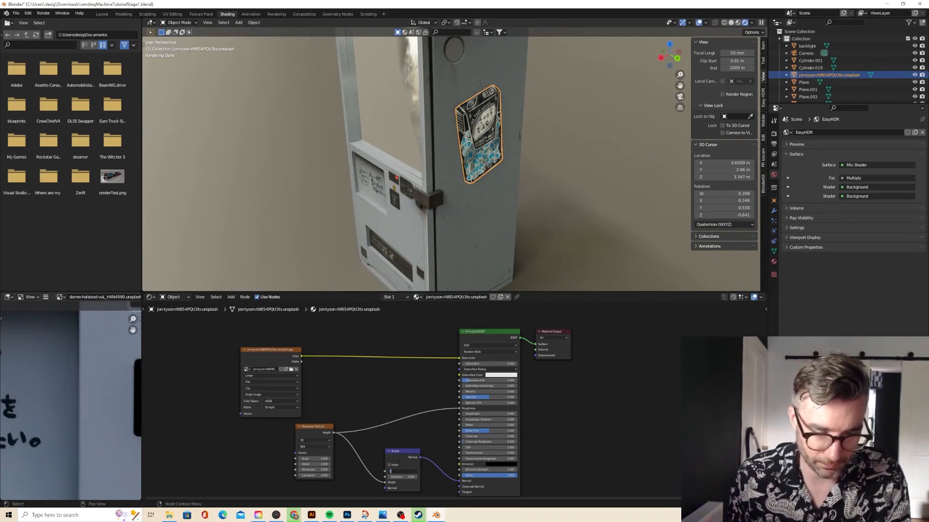
key(Return)
Return to the Layout workspace and view the stickered vending machine through the camera with rendered shading.
key(Tab)
scroll(493, 182, down, 4)
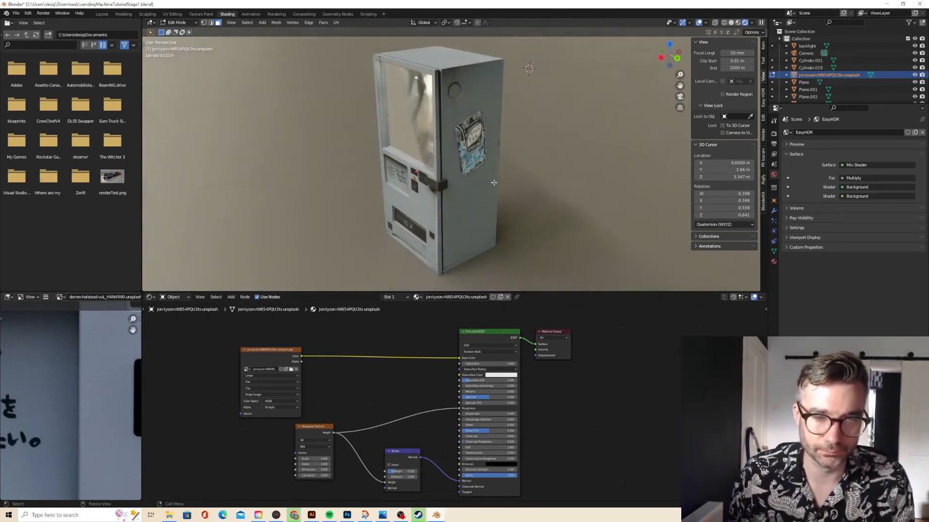
click(101, 14)
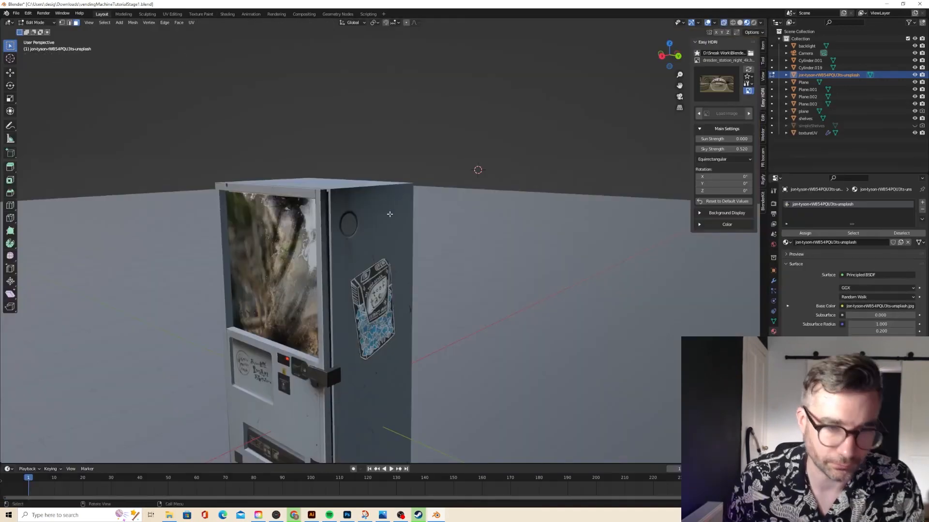
scroll(341, 208, up, 3)
middle_drag(341, 208, 416, 209)
scroll(370, 221, down, 3)
scroll(393, 216, up, 3)
scroll(416, 209, down, 2)
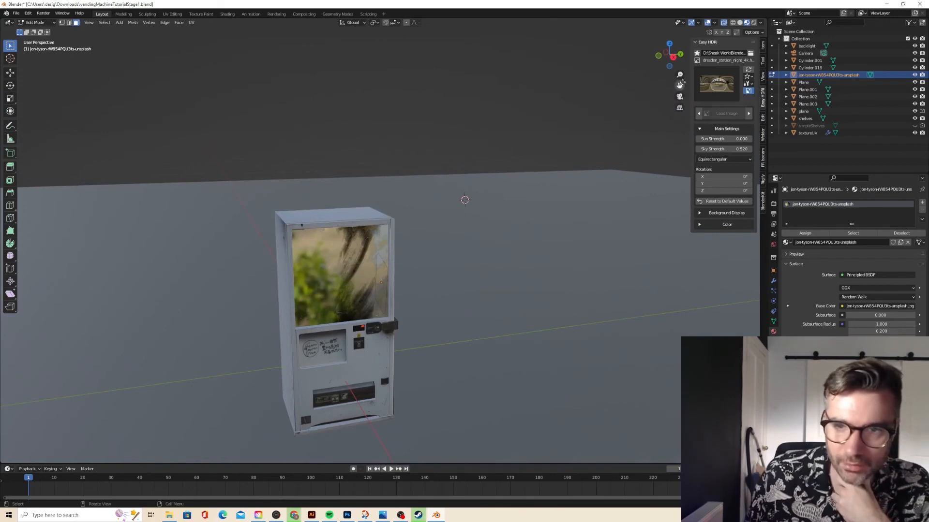
click(679, 96)
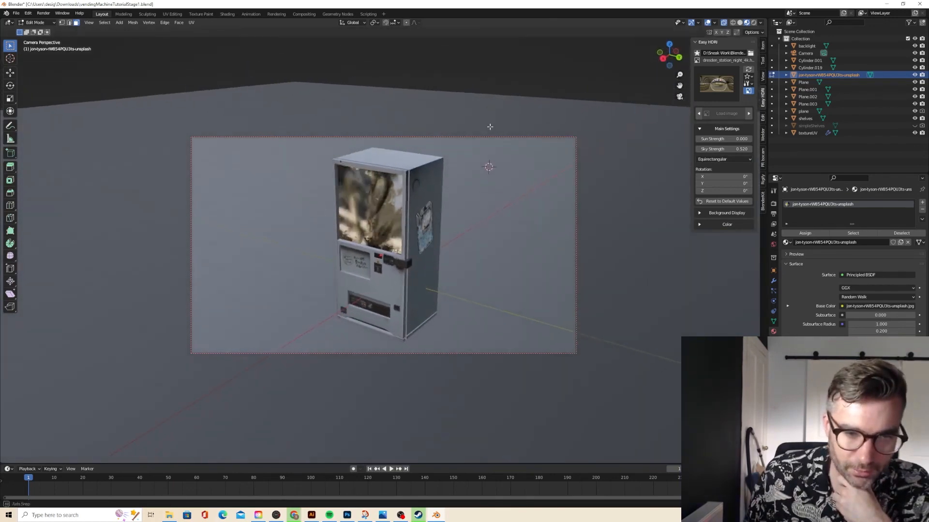
click(753, 23)
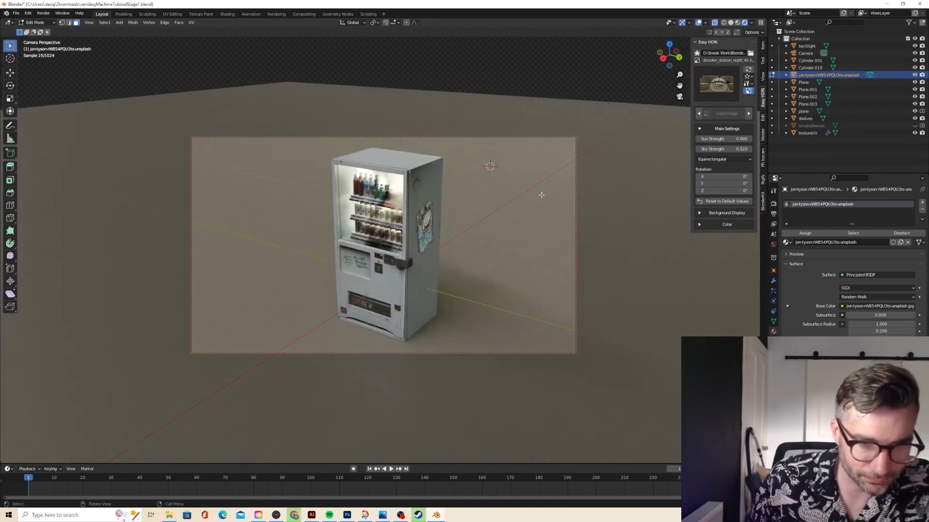
Leave Edit Mode on the sticker, switch back to the Select Box tool and select the ground plane.
key(Tab)
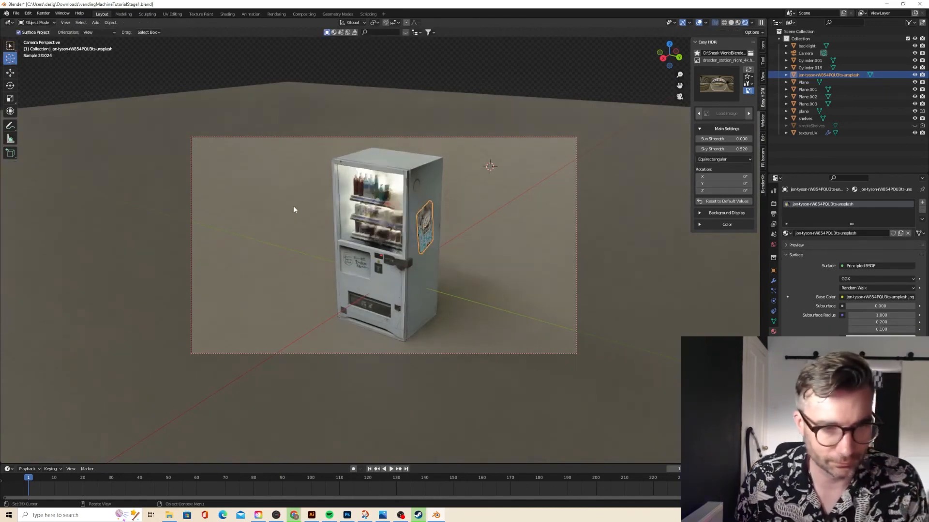
click(265, 198)
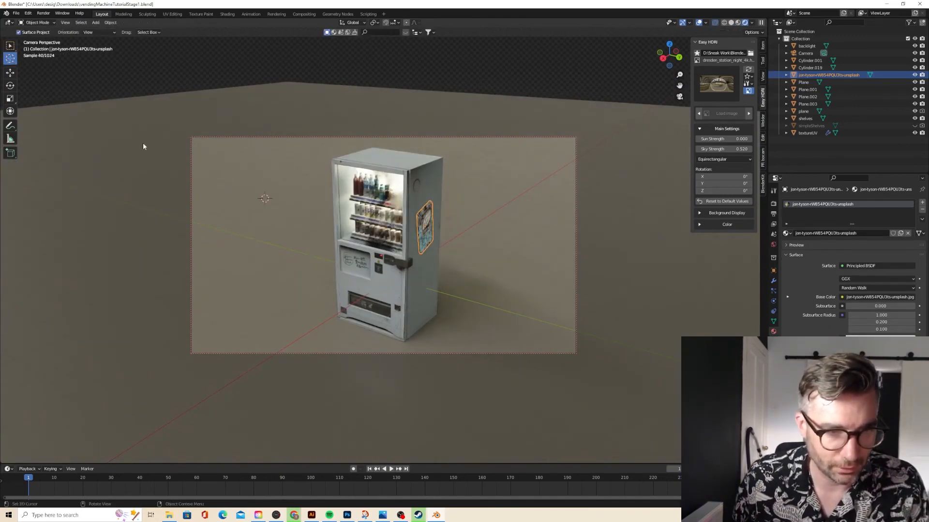
key(w)
click(190, 140)
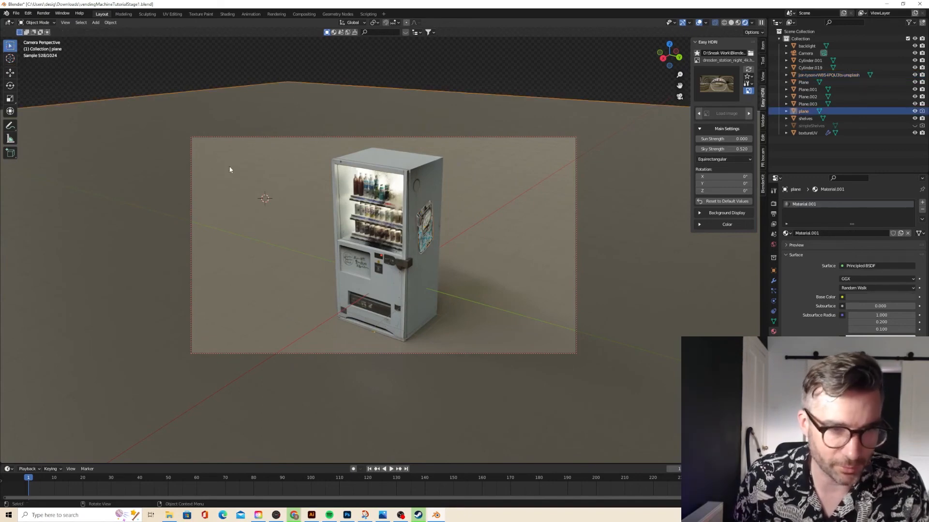
click(43, 13)
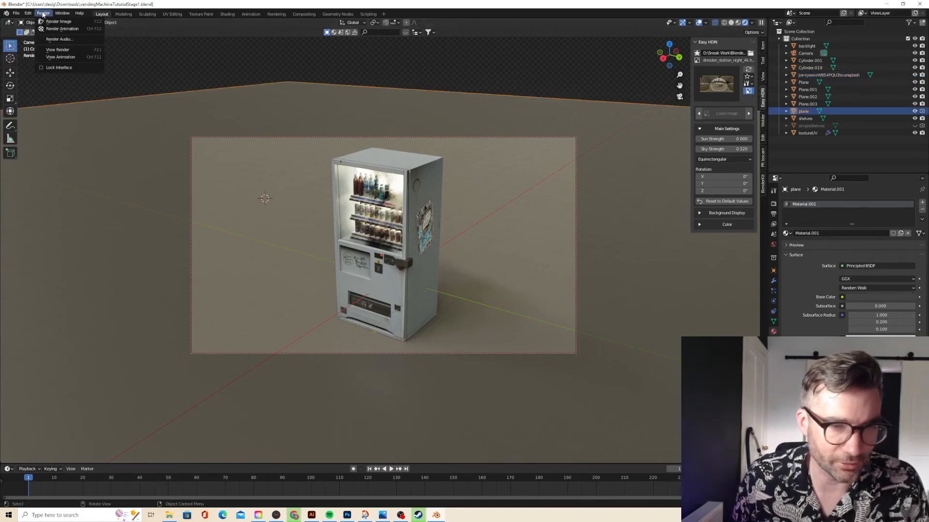
click(425, 239)
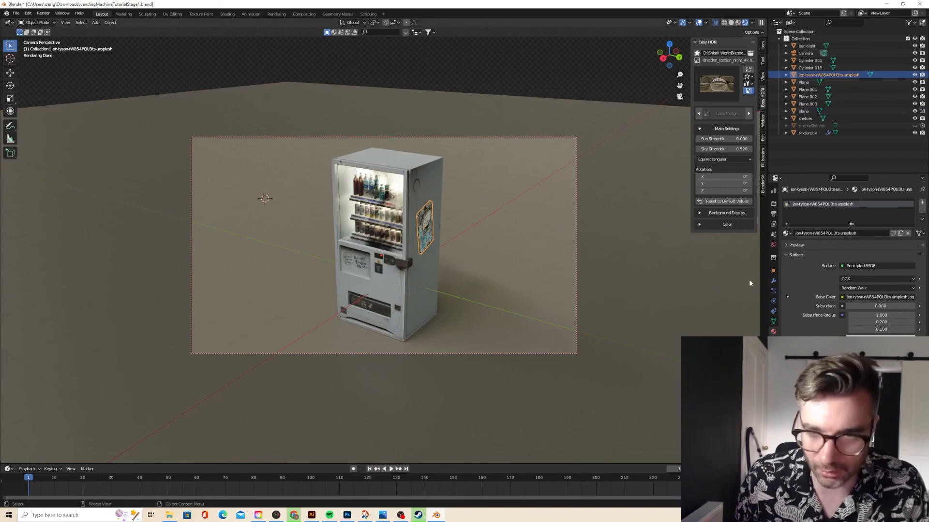
click(772, 269)
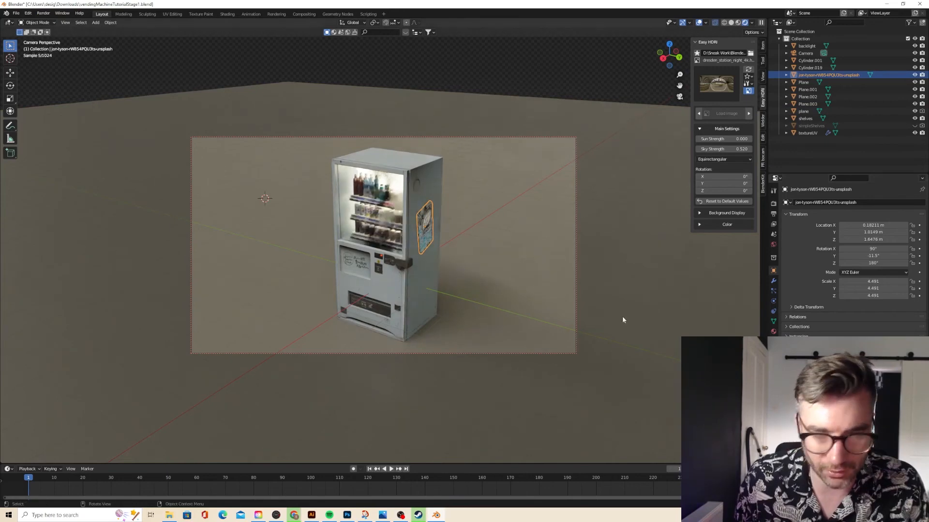
click(556, 287)
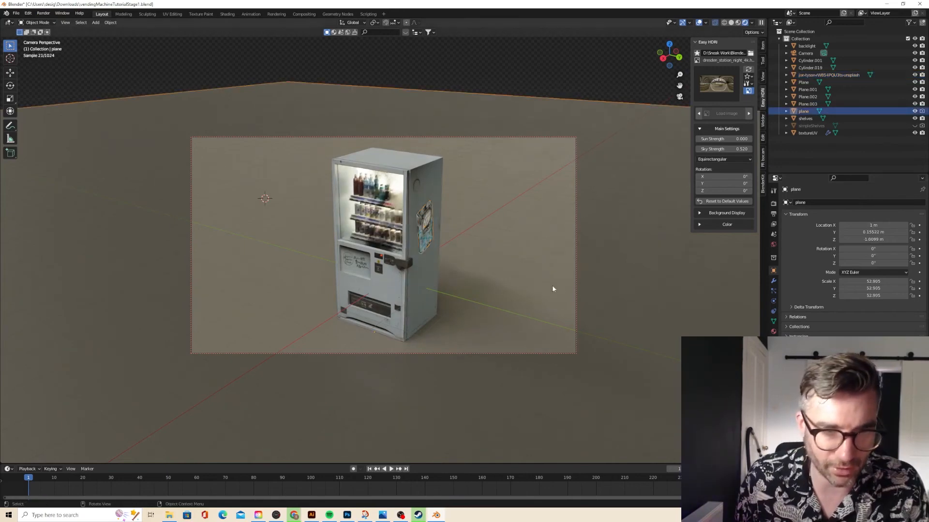
click(43, 14)
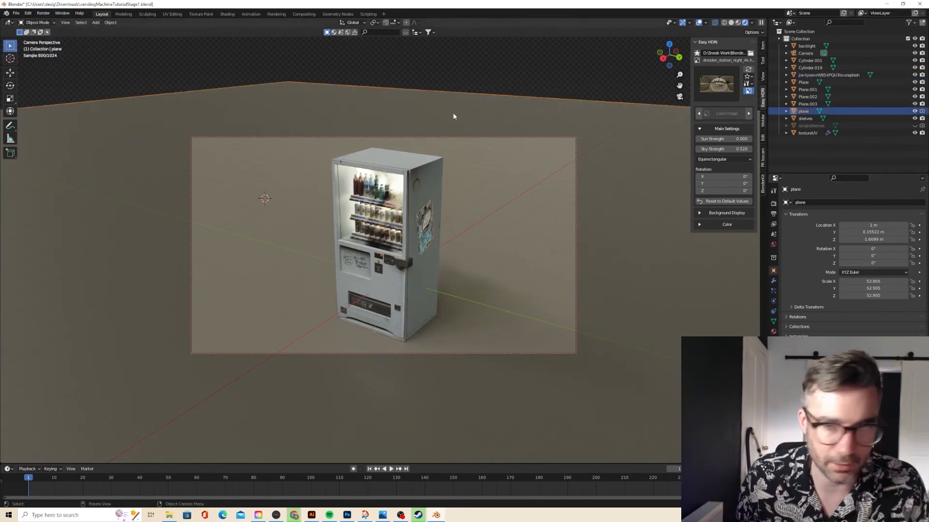
Set the render output resolution to a square 1200 × 1200 px.
click(773, 203)
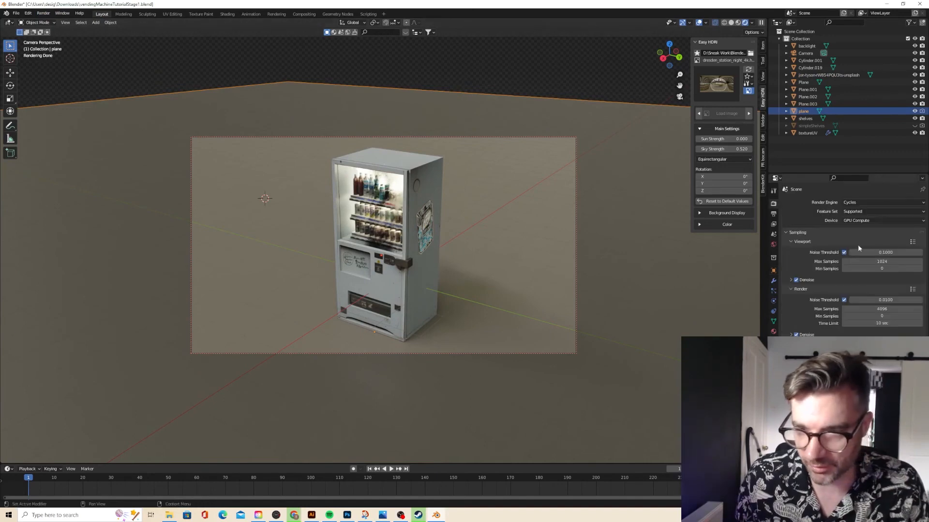
click(773, 214)
double_click(882, 212)
text(1200)
key(Tab)
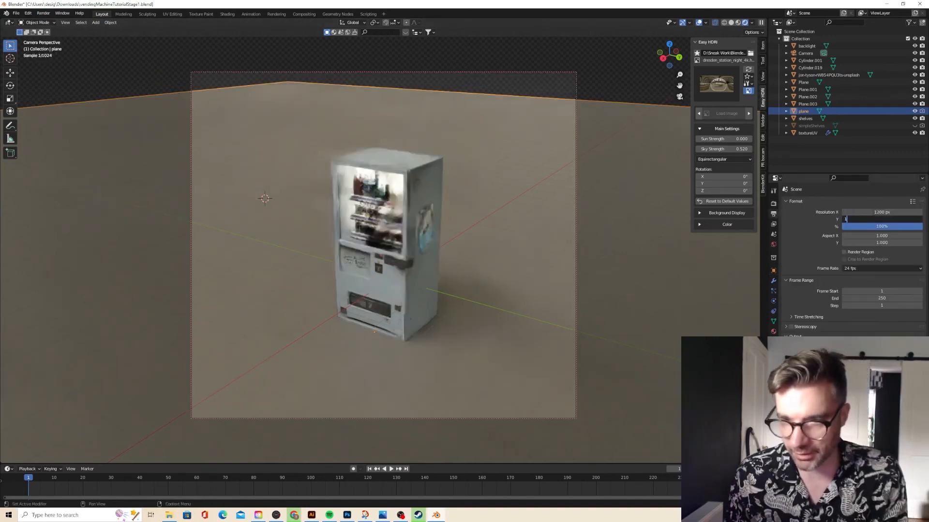
text(1200)
key(Tab)
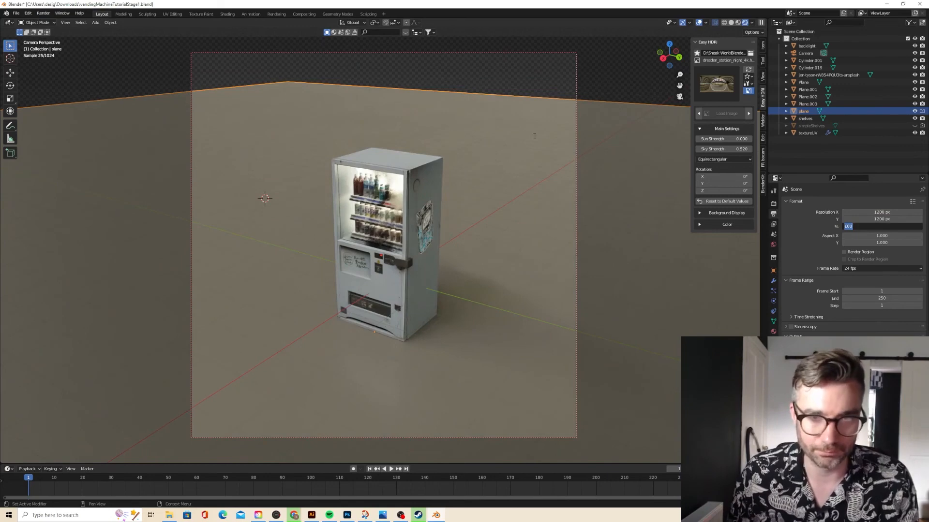
key(Return)
Reframe the camera view so the vending machine fills more of the square frame, seen from slightly higher.
scroll(511, 143, up, 3)
middle_drag(569, 111, 491, 167)
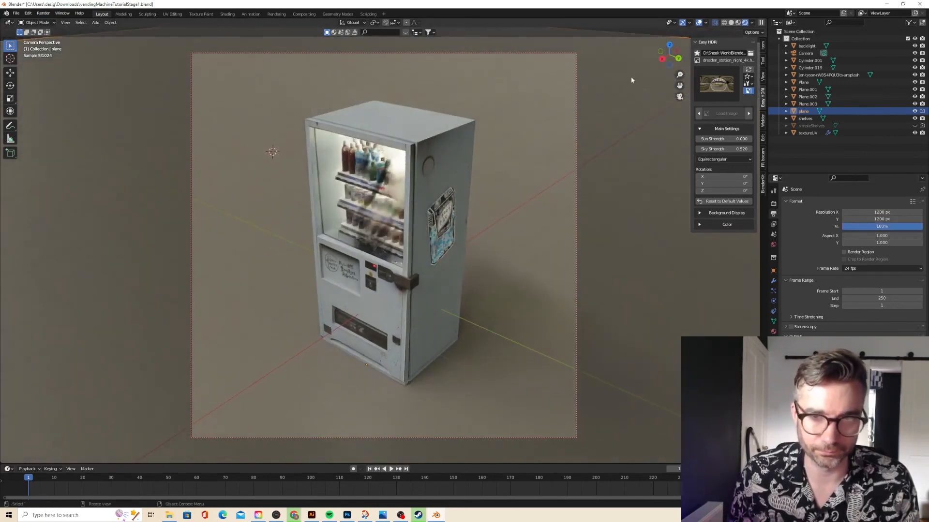
drag(679, 86, 677, 79)
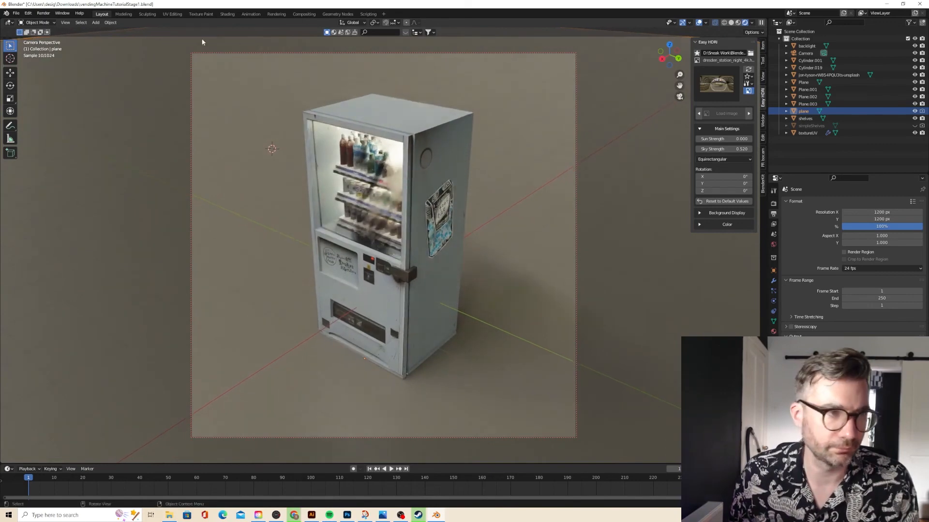
Render a test image from the camera, check the scene and close the render window.
click(43, 13)
click(82, 21)
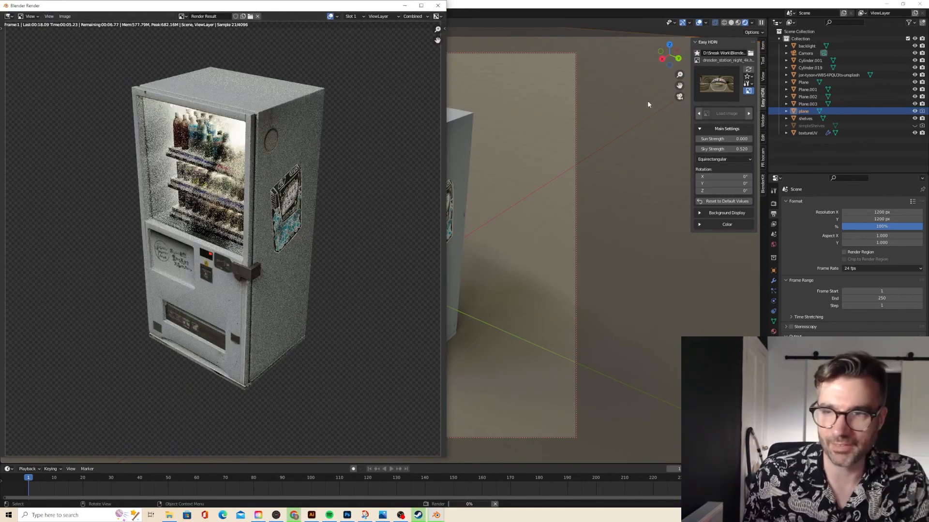
click(437, 5)
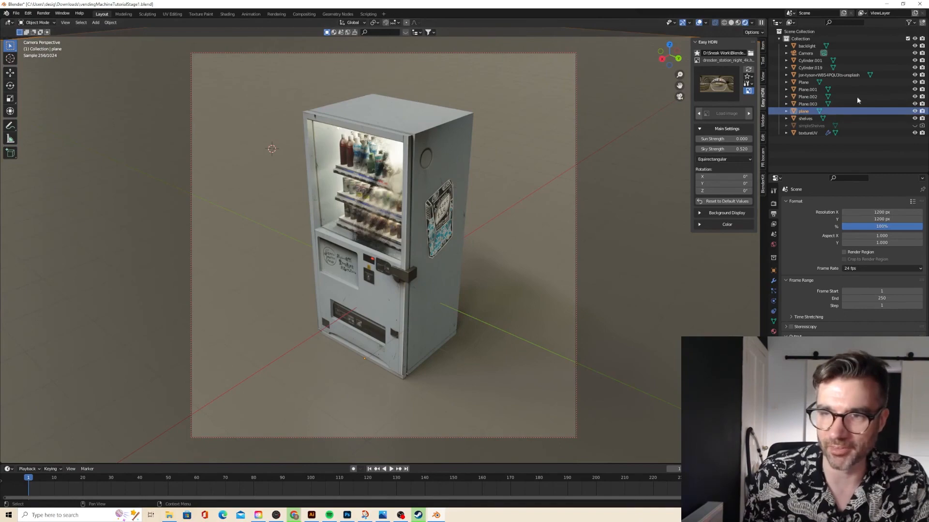
Make the ground plane visible in renders, render the image again and close the render window.
click(43, 13)
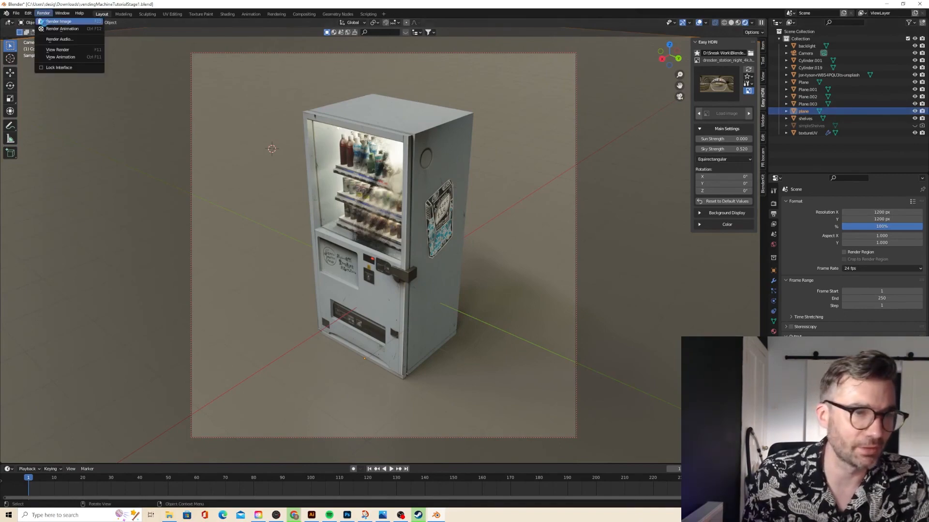
click(45, 22)
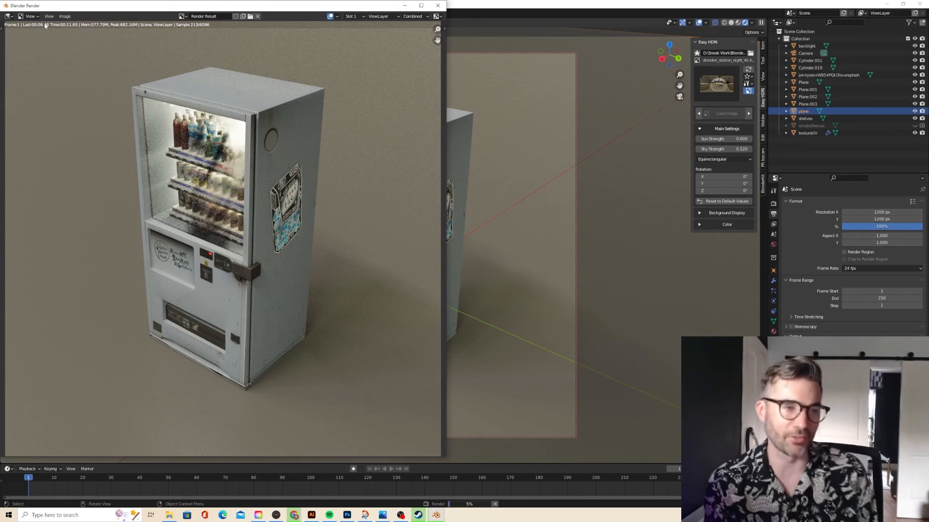
key(Escape)
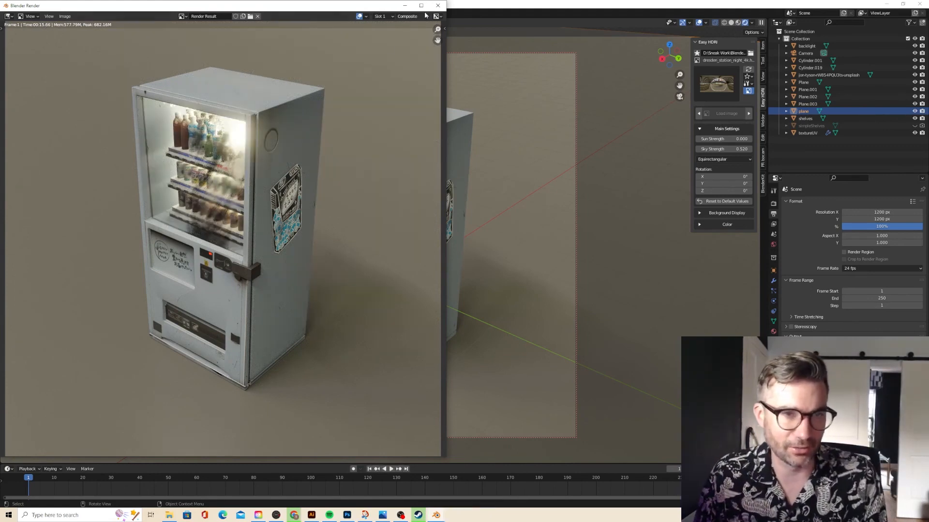
click(438, 6)
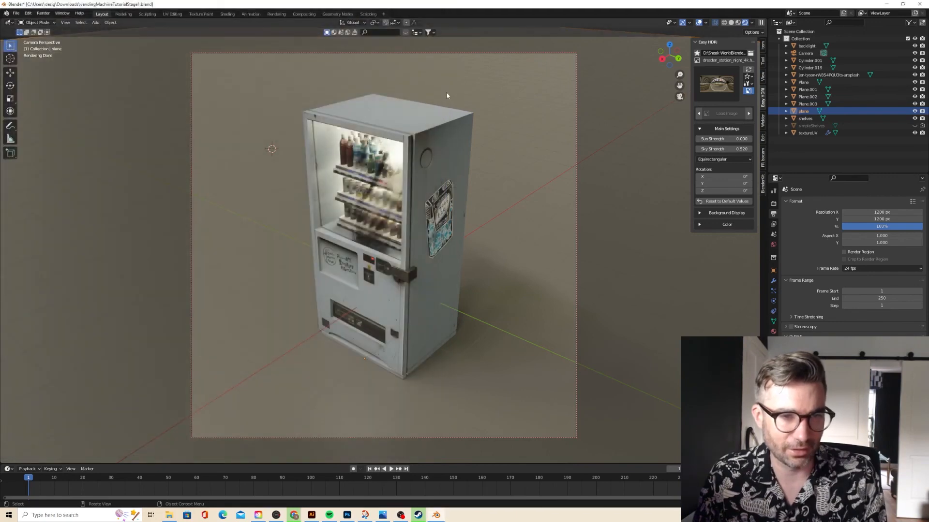
Select the vending machine body and switch the camera view to Material Preview shading with room around the machine.
click(432, 114)
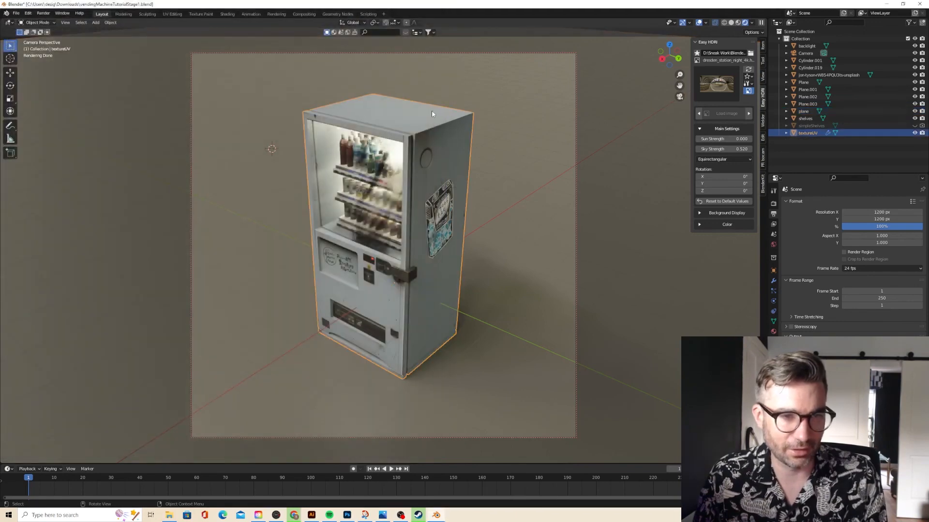
click(679, 98)
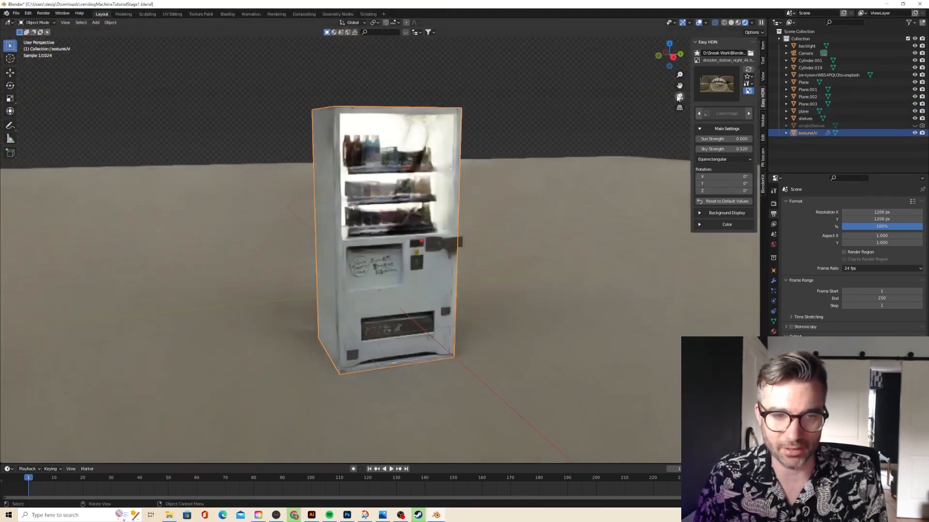
click(679, 98)
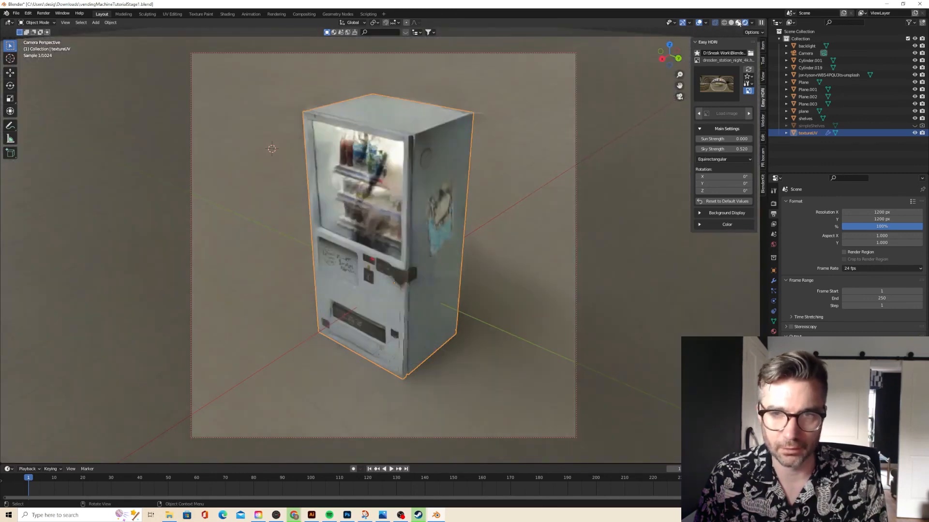
click(738, 23)
scroll(494, 140, down, 5)
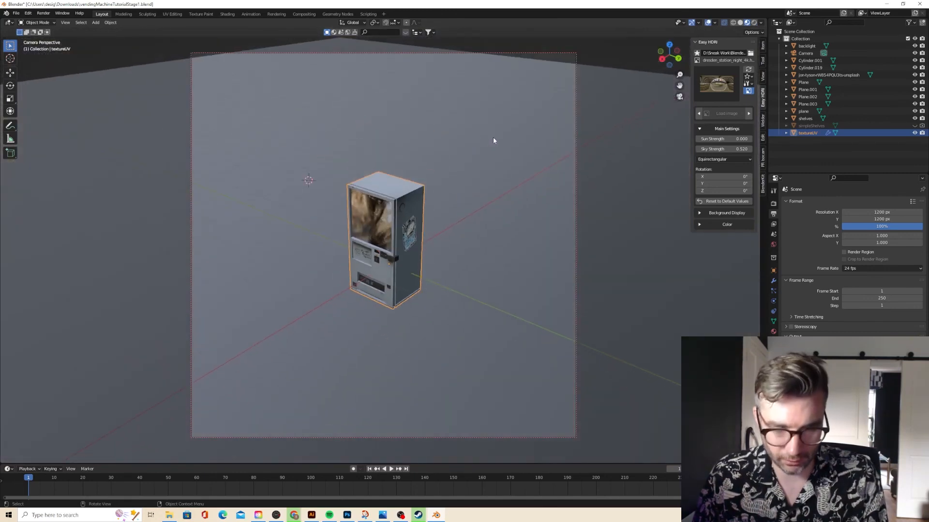
key(shift+d)
key(y)
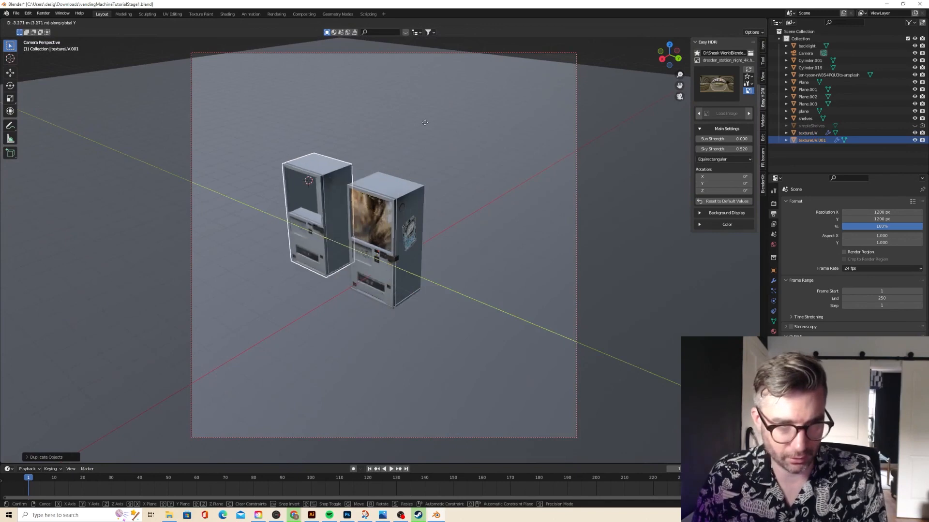
right_click(435, 128)
Select all the vending machine's parts and duplicate them together, placing the copy about 2.2 m away along negative Y.
drag(319, 133, 417, 270)
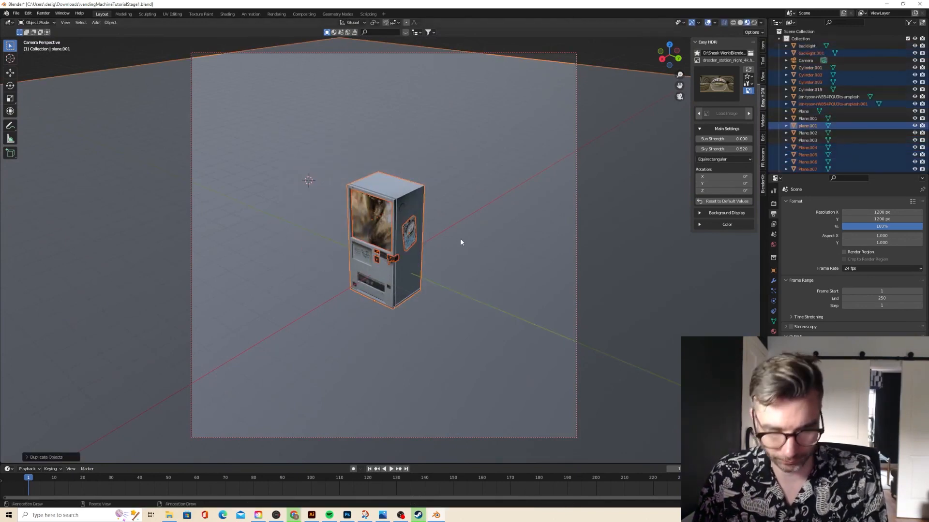
key(shift+d)
key(y)
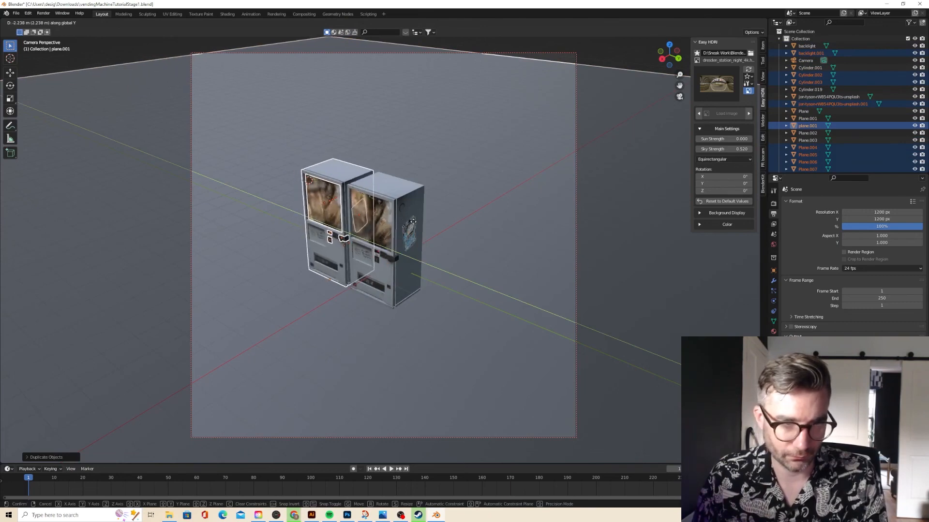
click(414, 225)
click(358, 211)
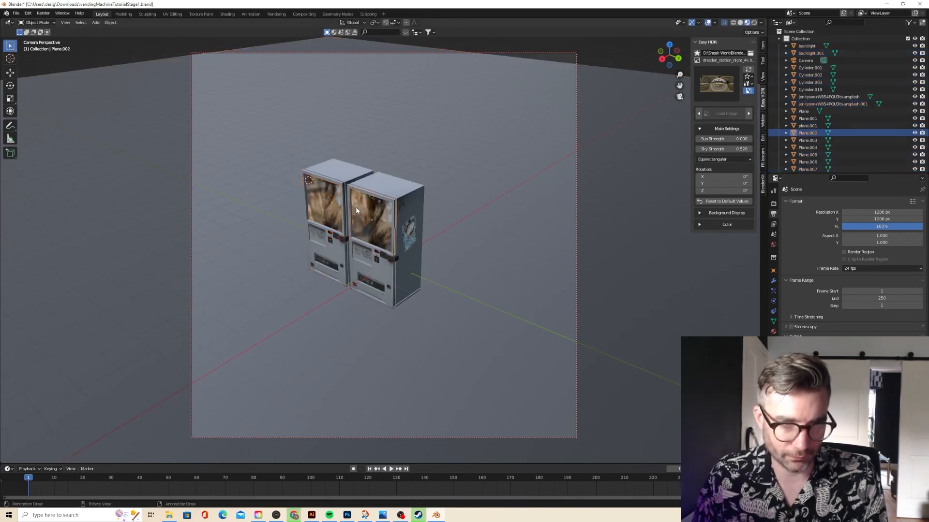
Give the duplicated machine's body its own single-user copy of the material and name it vendingMachine2.
middle_drag(356, 210, 419, 211)
scroll(386, 207, up, 2)
click(300, 174)
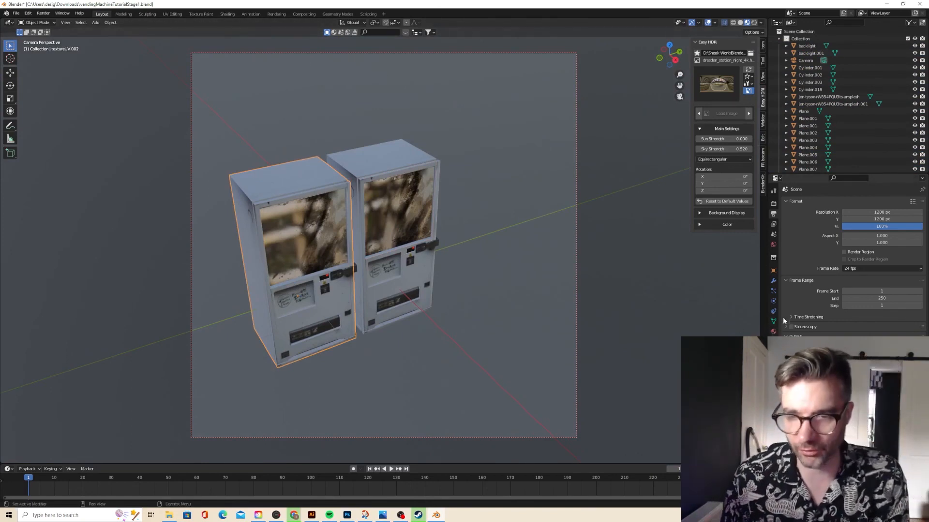
click(773, 332)
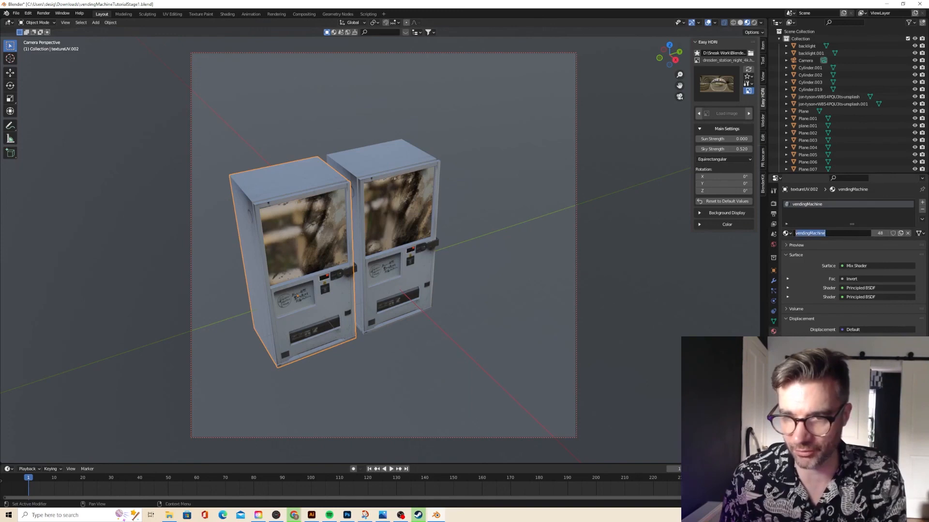
click(847, 233)
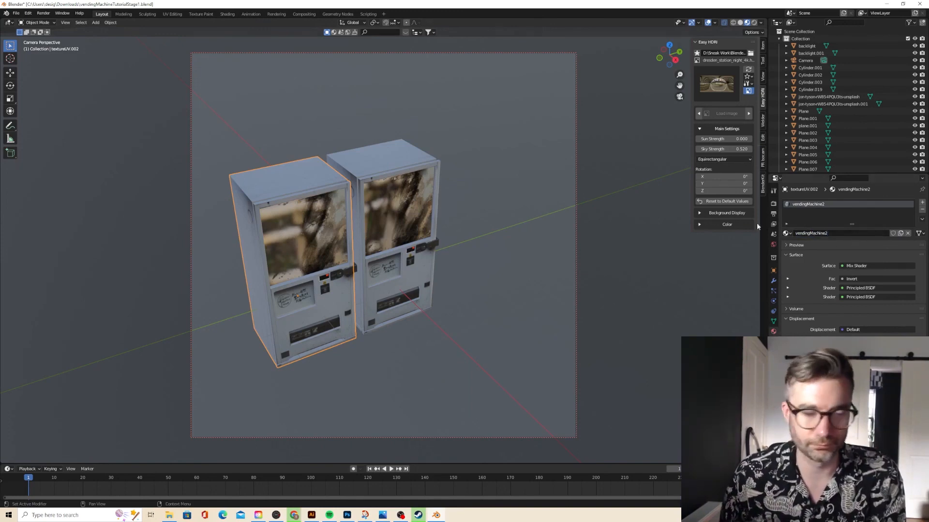
Insert a MixRGB node in the vendingMachine2 material between the lower image texture and the Principled BSDF's base colour.
click(230, 15)
scroll(433, 375, down, 3)
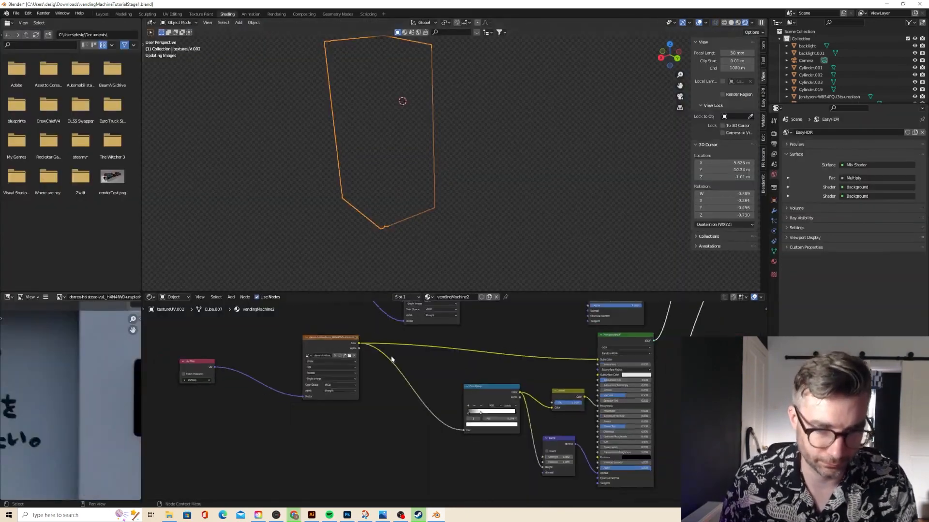
middle_drag(433, 375, 435, 416)
middle_drag(464, 281, 487, 266)
key(shift+a)
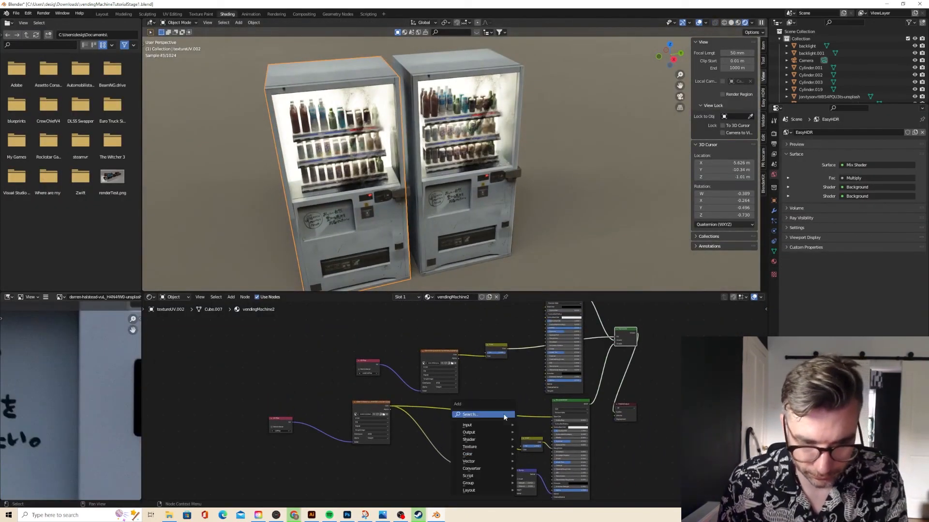
click(511, 413)
text(mix)
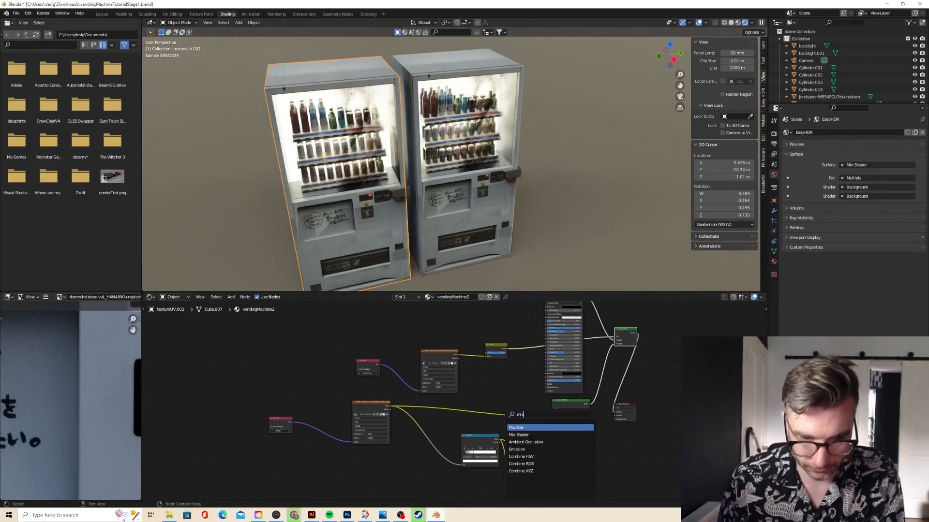
key(Return)
click(512, 414)
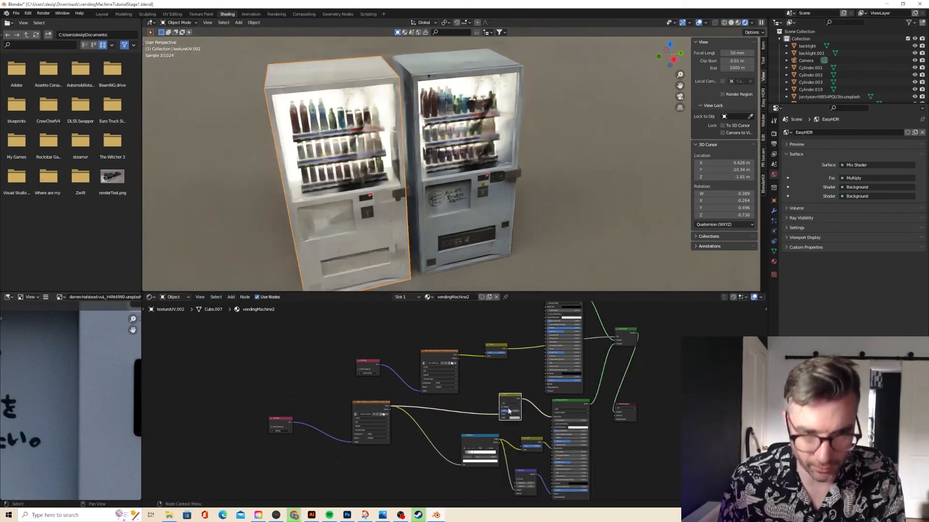
Darken the duplicated machine's body by setting the MixRGB node's second colour to black and raising its mix factor.
click(515, 418)
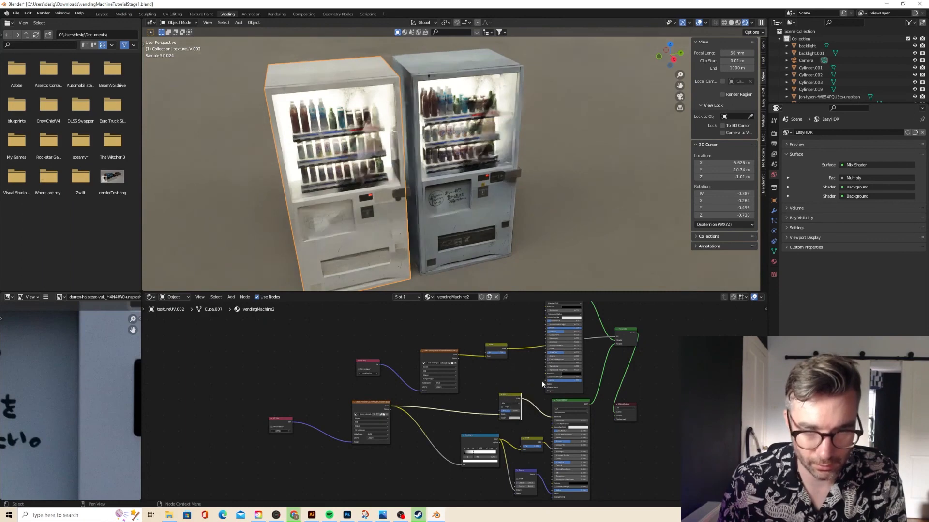
click(516, 418)
drag(536, 387, 536, 393)
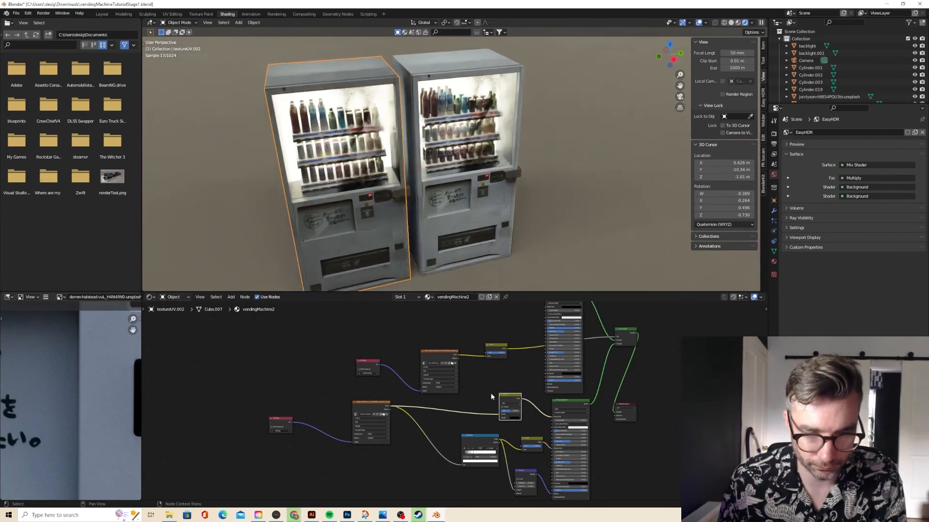
click(505, 408)
click(514, 419)
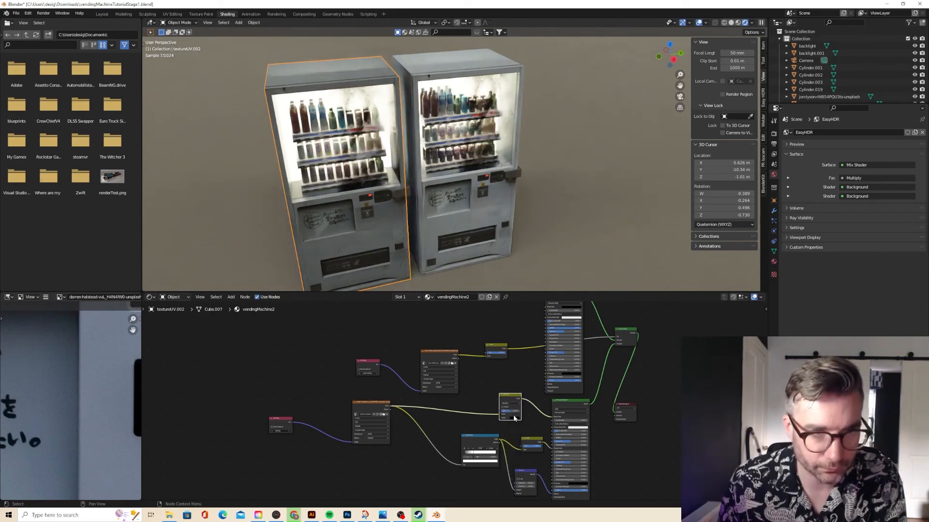
scroll(394, 244, up, 3)
middle_drag(389, 230, 386, 229)
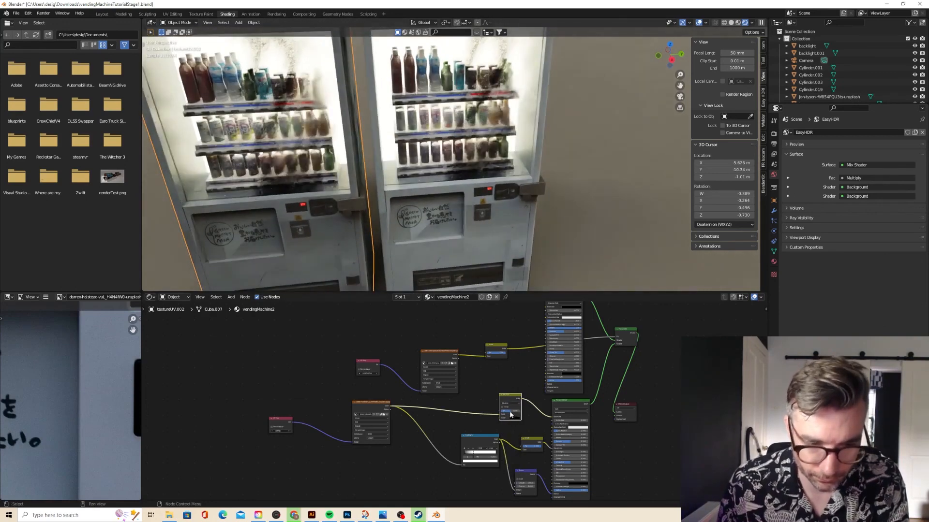
drag(511, 411, 517, 411)
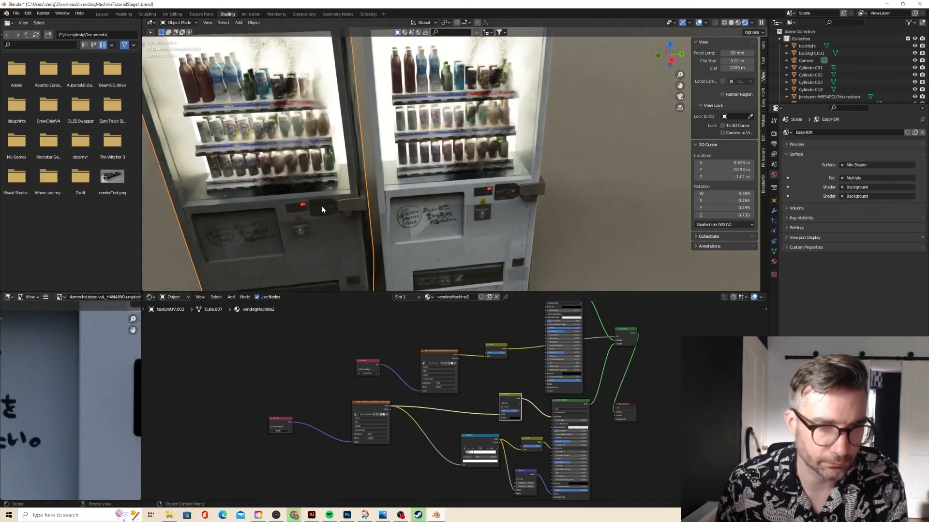
Return to the Layout workspace, preview the scene with Rendered shading and reframe the camera more closely around both vending machines.
click(102, 13)
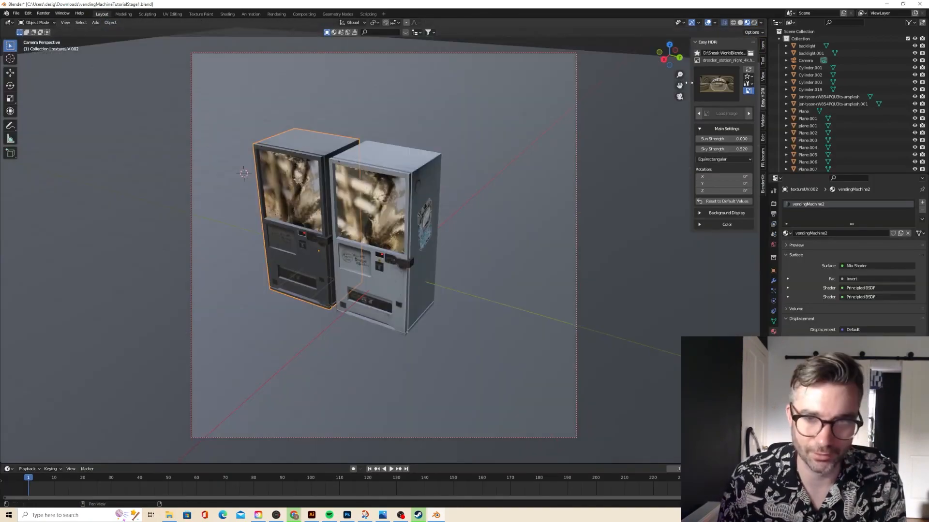
drag(679, 86, 731, 107)
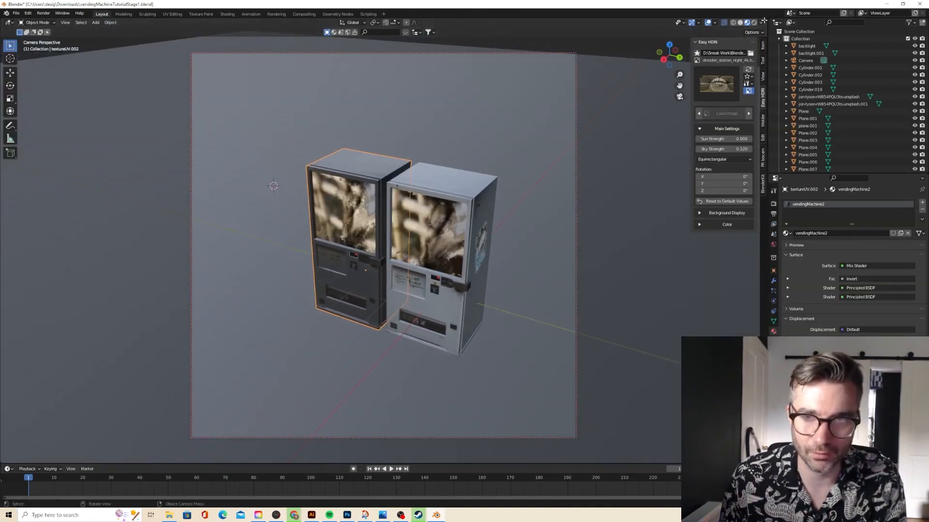
click(754, 22)
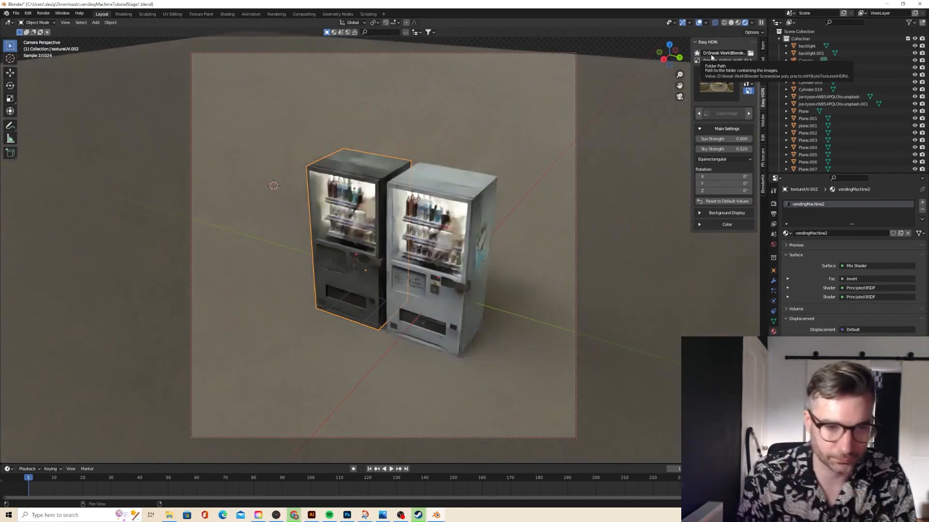
click(464, 105)
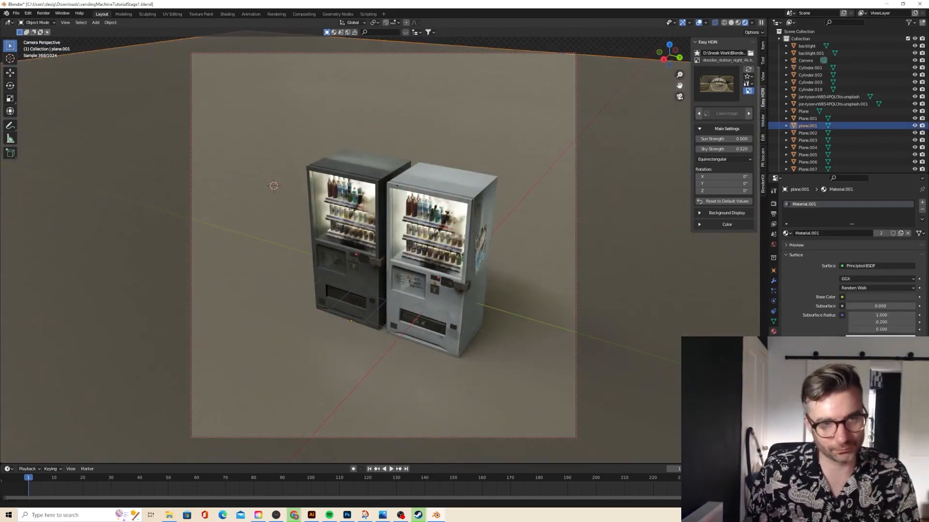
drag(680, 85, 660, 76)
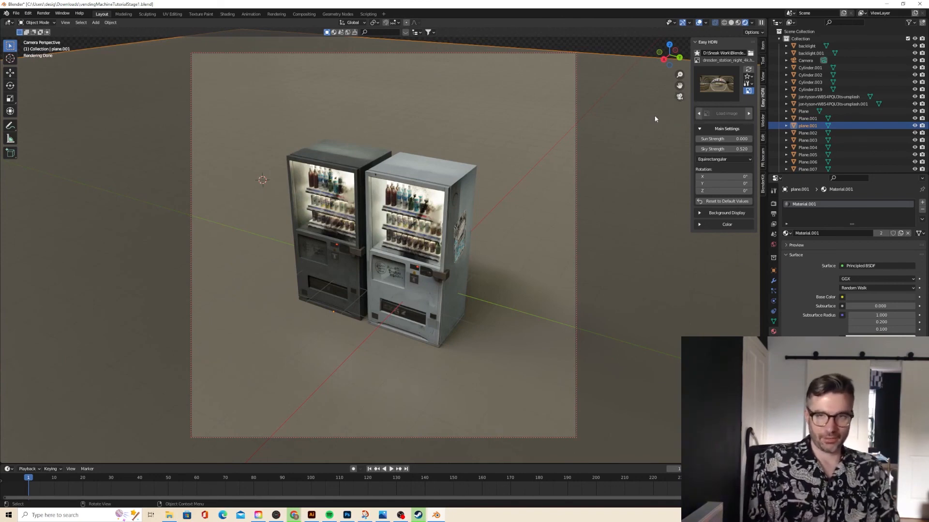
scroll(573, 135, up, 3)
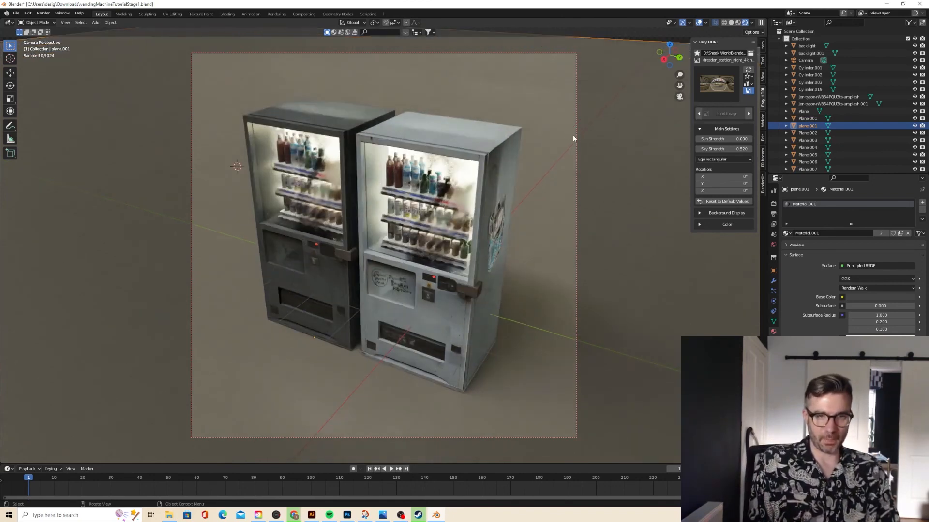